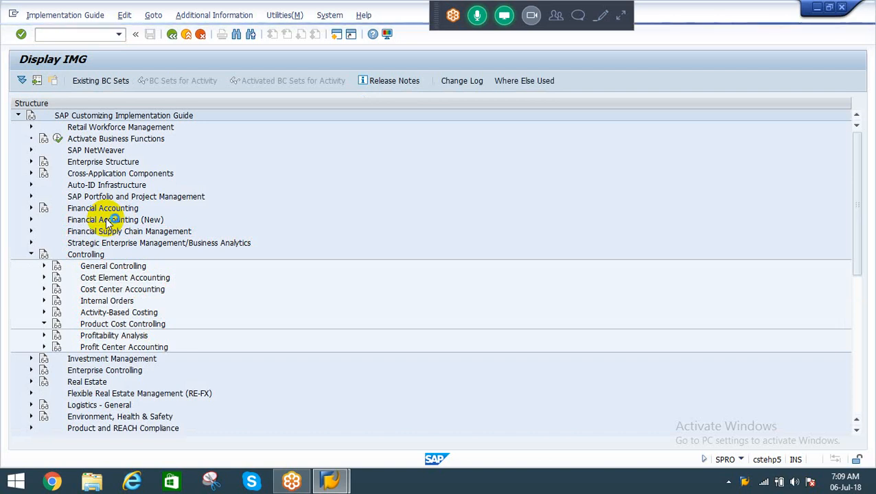
# Step: Expand Product Cost Controlling and its Cost Object Controlling node in the Controlling branch of the IMG structure
pyautogui.press('Down')
pyautogui.press('Down')
pyautogui.press('Right')
pyautogui.press('Down')
pyautogui.press('Down')
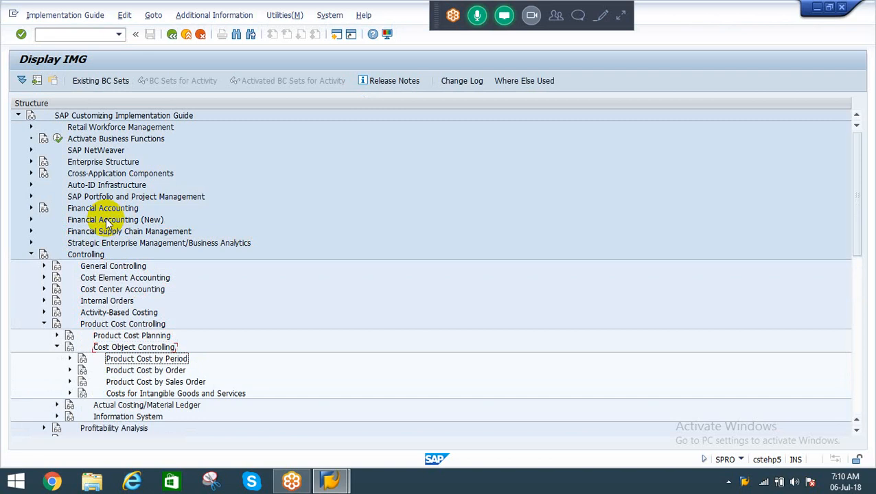
pyautogui.press('Right')
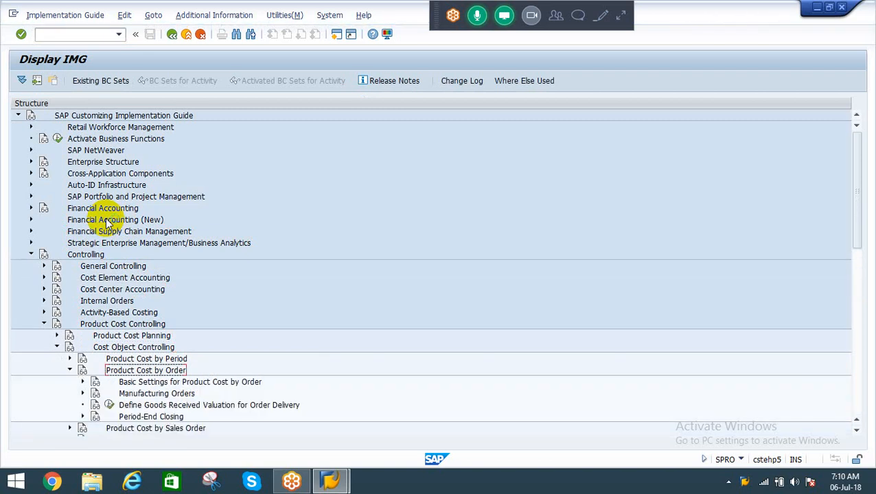
pyautogui.press('Down')
pyautogui.press('Right')
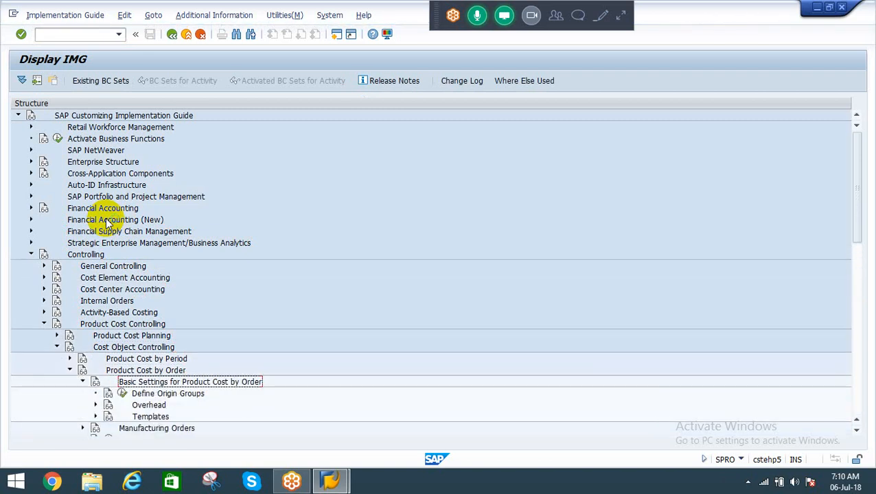
pyautogui.press('Down')
pyautogui.press('Left')
pyautogui.press('Left')
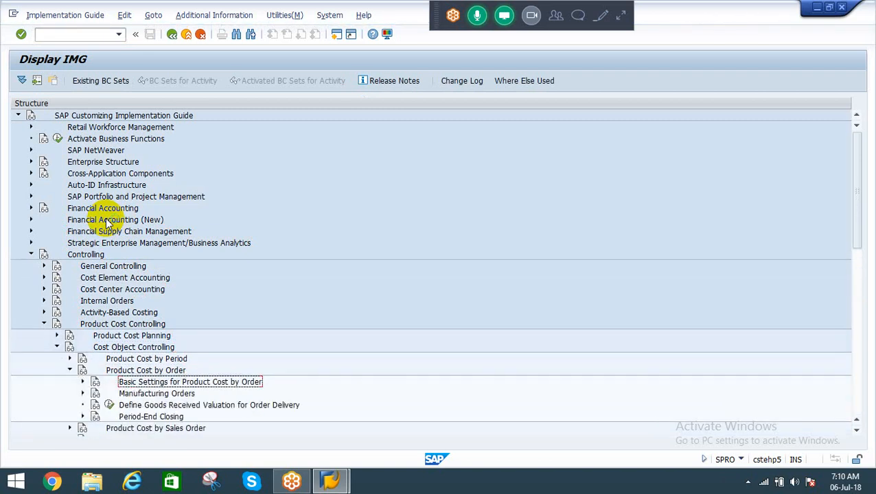
pyautogui.press('Left')
pyautogui.press('Left')
pyautogui.press('Down')
pyautogui.press('Right')
pyautogui.press('Left')
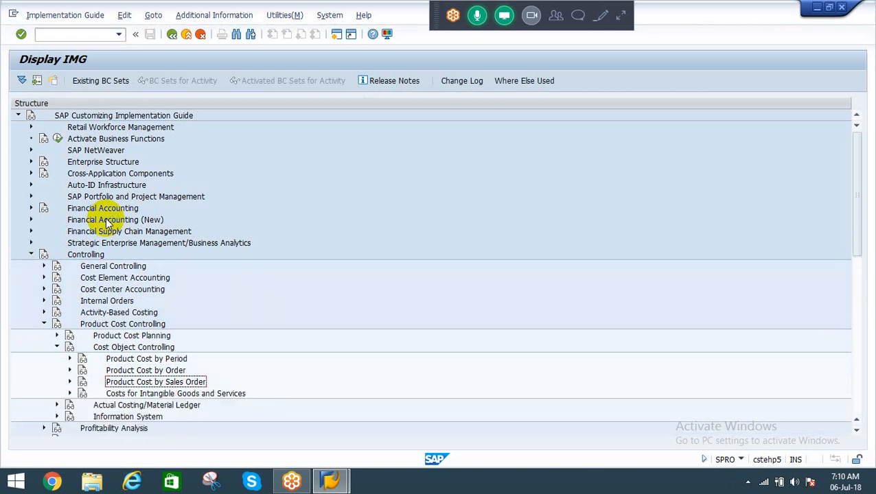
# Step: Expand Product Cost by Order and its Manufacturing Orders node, and move to Check Costing Variants for Manufacturing Orders (PP)
pyautogui.press('Up')
pyautogui.press('Right')
pyautogui.press('Down')
pyautogui.press('Down')
pyautogui.press('Right')
pyautogui.press('Down')
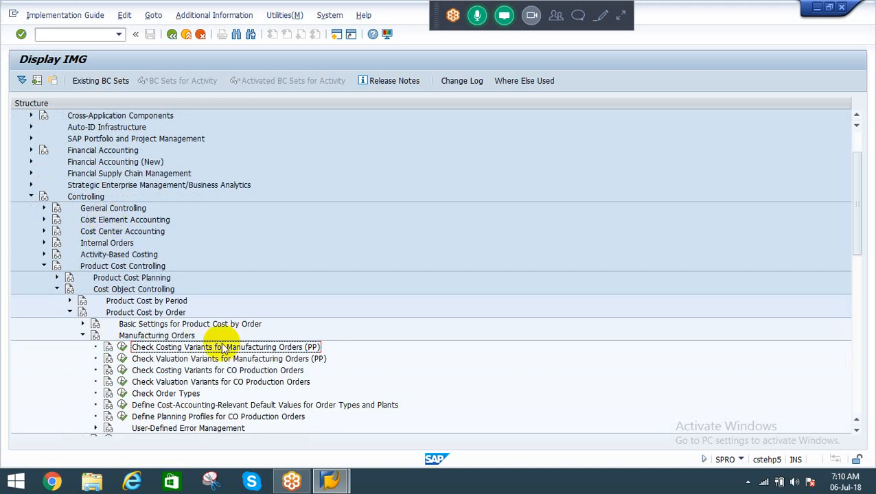
# Step: Open the Allocation-CO workbook from the desktop in Excel and add a new worksheet after Sheet8
pyautogui.press('super+d')
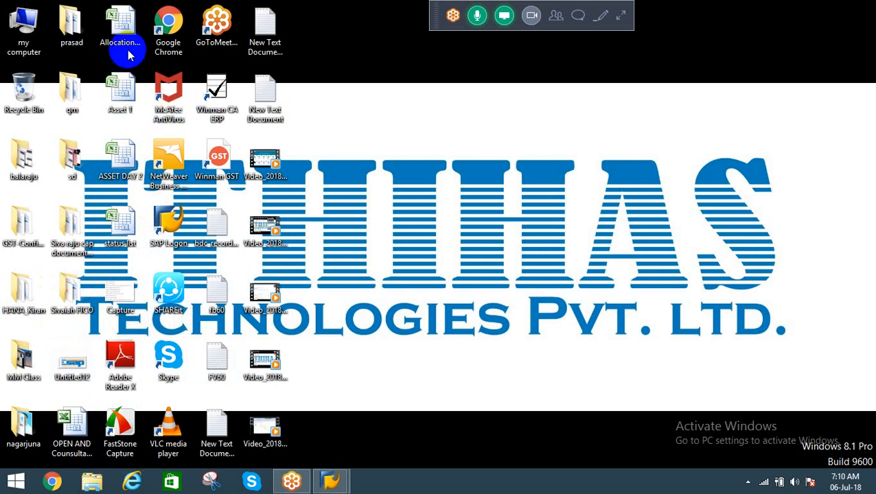
pyautogui.doubleClick(119, 23)
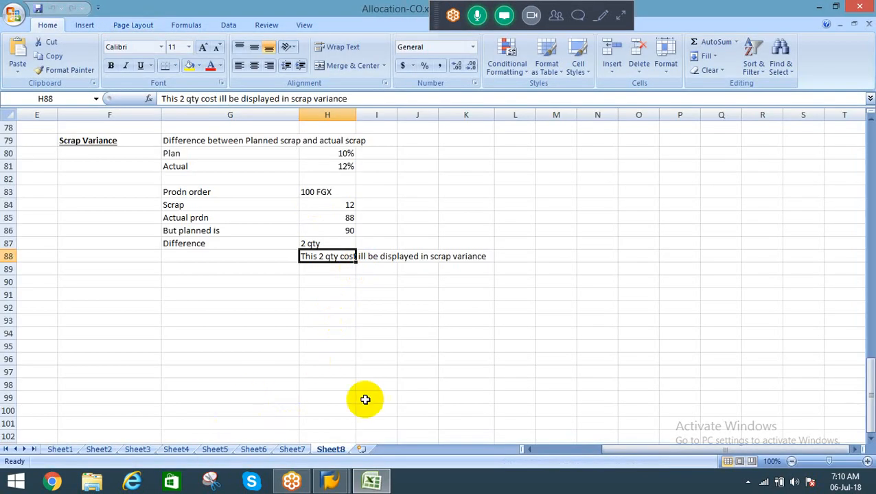
pyautogui.click(360, 449)
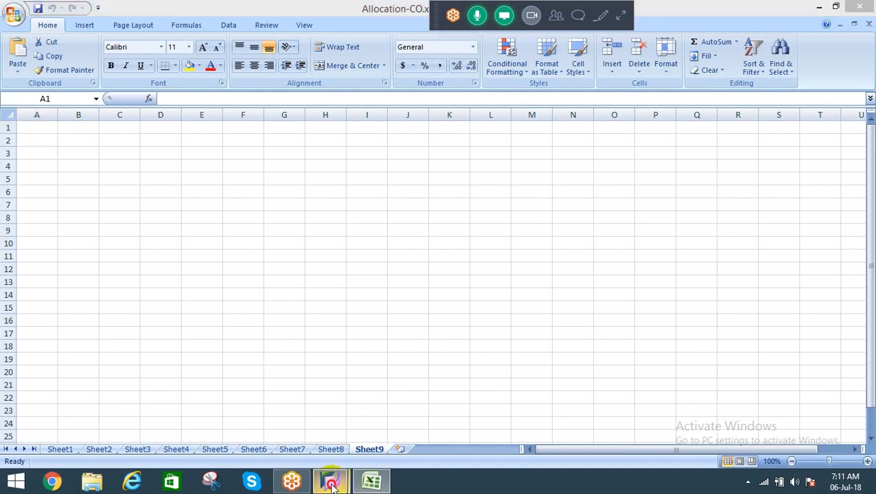
# Step: Switch back to SAP and execute the activity Check Costing Variants for Manufacturing Orders (PP)
pyautogui.moveTo(330, 482)
pyautogui.click(375, 420)
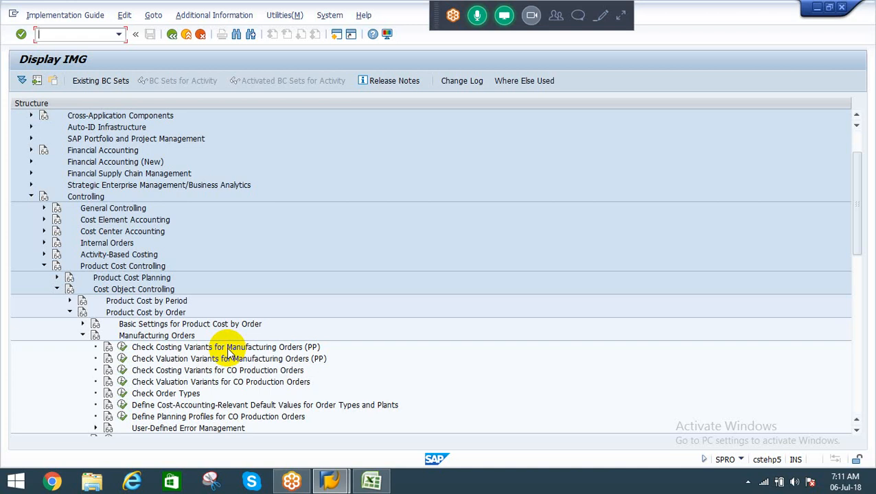
pyautogui.click(228, 348)
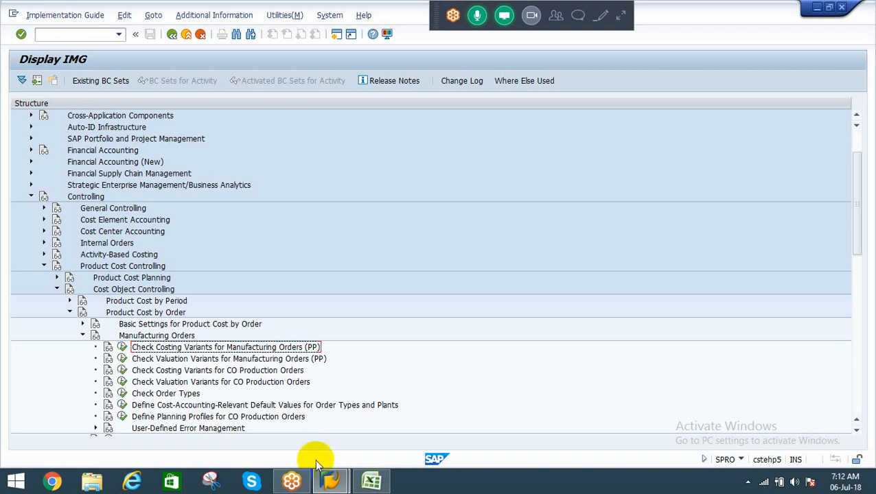
pyautogui.click(121, 348)
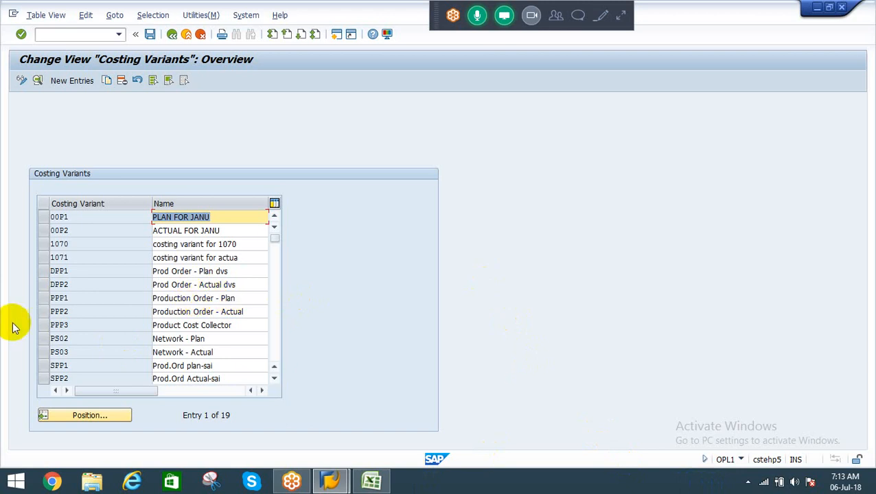
# Step: Copy costing variant PPP1 (Production Order - Plan) and enter RPP1 as the key of the copy
pyautogui.click(46, 299)
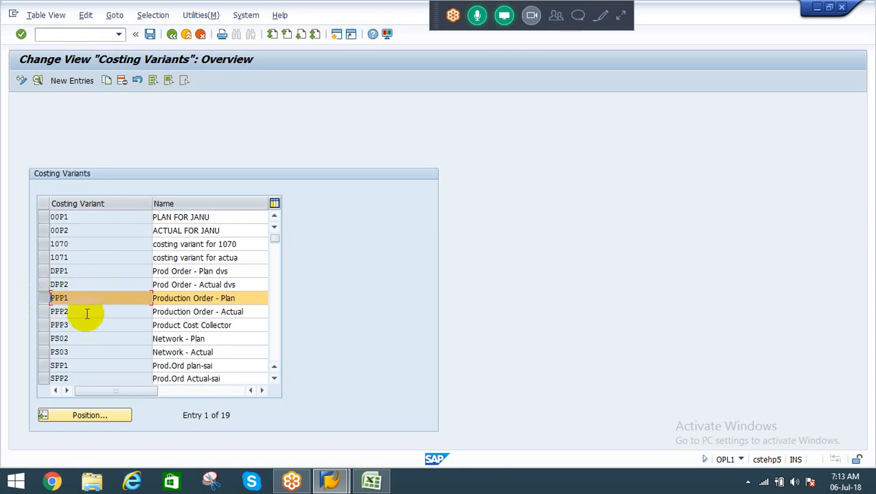
pyautogui.click(42, 297)
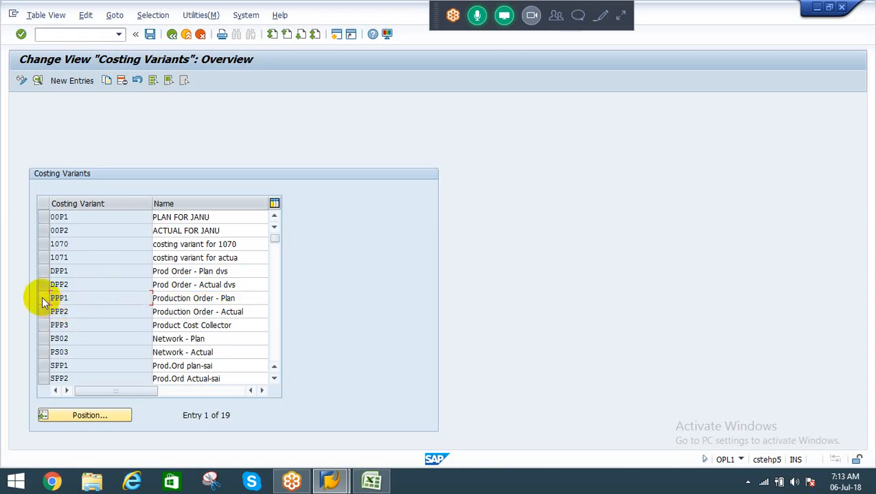
pyautogui.click(42, 297)
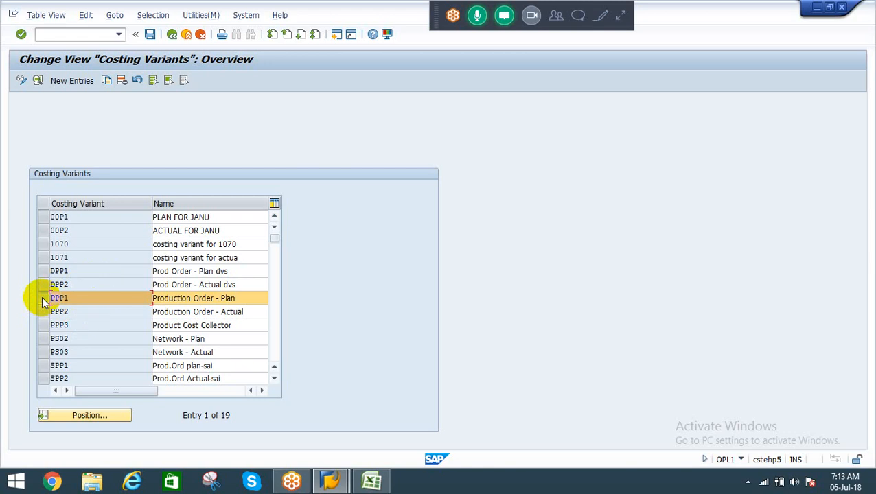
pyautogui.click(107, 81)
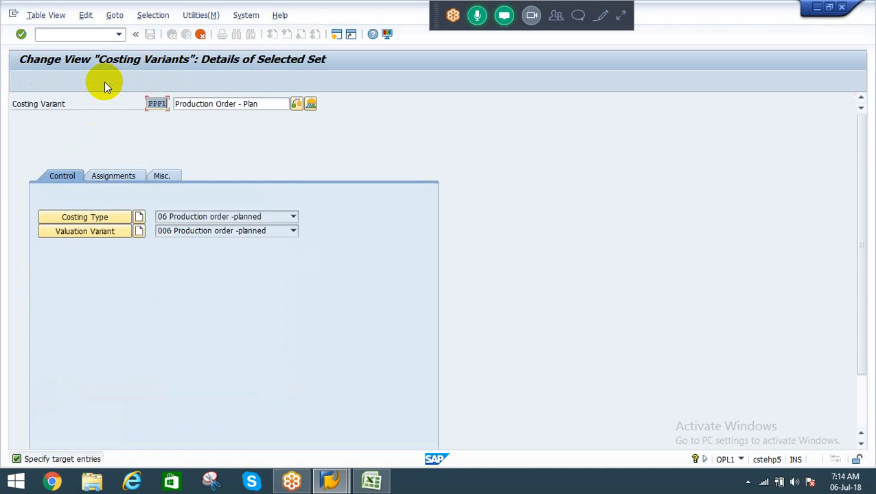
pyautogui.write('R')
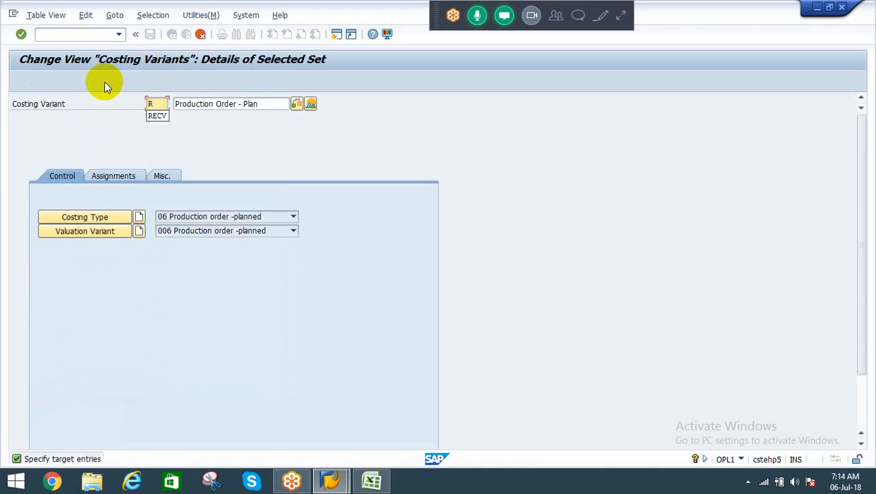
pyautogui.write('PP1')
pyautogui.press('Tab')
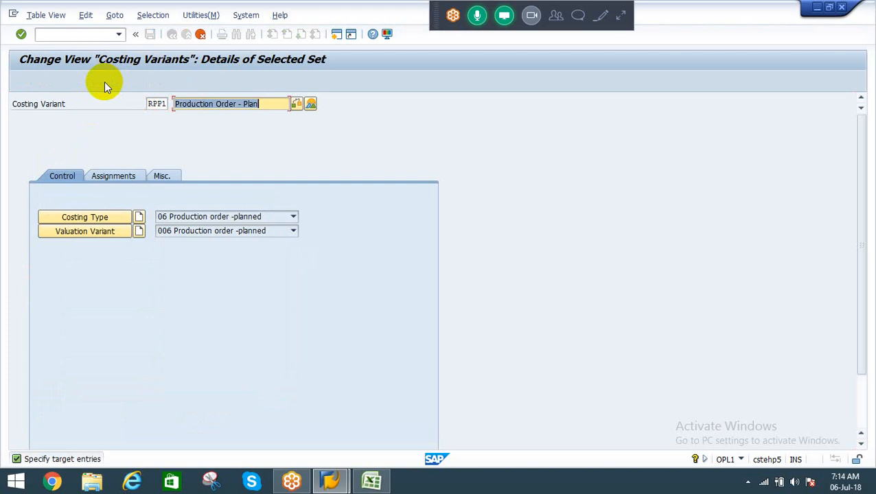
# Step: Change the name of costing variant RPP1 to ProductionOrder-Plan-REIL
pyautogui.press('End')
pyautogui.write('-')
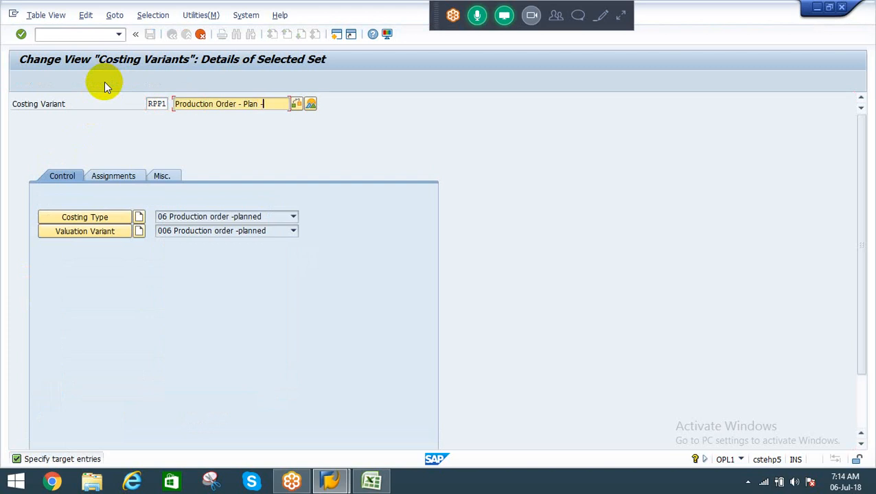
pyautogui.press('BackSpace')
pyautogui.press('BackSpace')
pyautogui.press('BackSpace')
pyautogui.press('BackSpace')
pyautogui.press('BackSpace')
pyautogui.press('BackSpace')
pyautogui.press('BackSpace')
pyautogui.press('BackSpace')
pyautogui.press('BackSpace')
pyautogui.write('-Plan-RE')
pyautogui.press('Left')
pyautogui.press('Left')
pyautogui.press('Left')
pyautogui.press('Left')
pyautogui.press('Left')
pyautogui.press('Left')
pyautogui.press('Left')
pyautogui.press('Left')
pyautogui.press('Left')
pyautogui.press('Left')
pyautogui.press('Left')
pyautogui.press('Left')
pyautogui.press('BackSpace')
pyautogui.press('Right')
pyautogui.press('Right')
pyautogui.press('Right')
pyautogui.press('Right')
pyautogui.press('Right')
pyautogui.press('Right')
pyautogui.press('Right')
pyautogui.press('Right')
pyautogui.press('Right')
pyautogui.press('Right')
pyautogui.press('Right')
pyautogui.press('Right')
pyautogui.press('Right')
pyautogui.press('Right')
pyautogui.write('L')
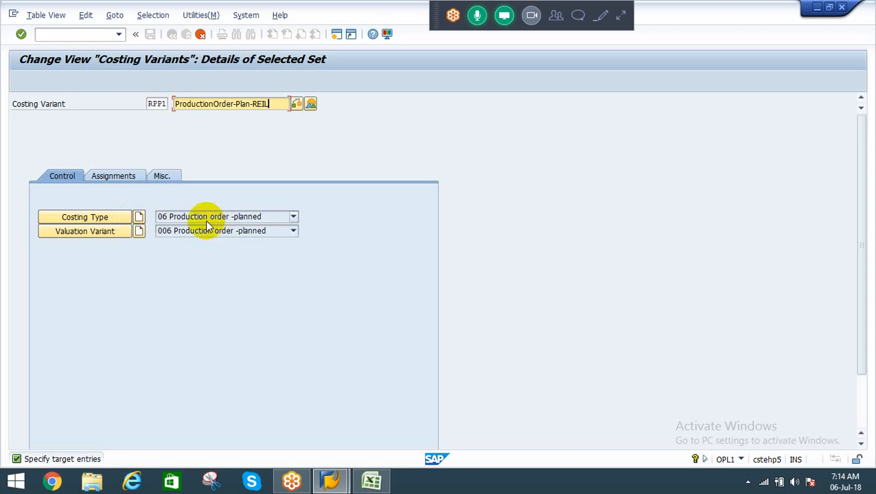
# Step: Review the details of costing type 06 and the material and activity type strategies of valuation variant 006, returning to the costing variant
pyautogui.click(98, 218)
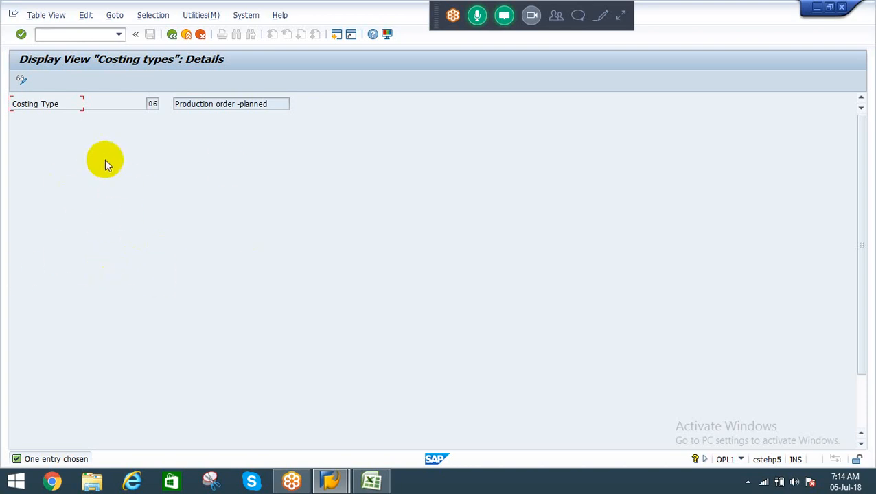
pyautogui.click(172, 34)
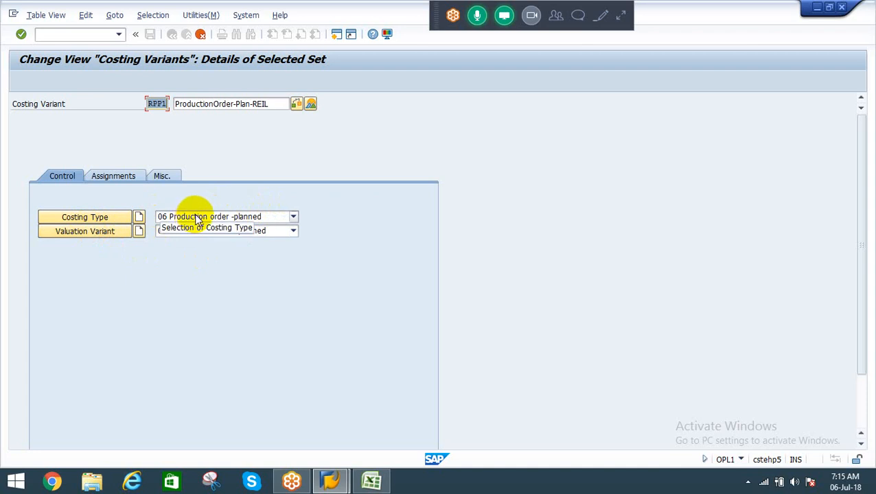
pyautogui.click(75, 235)
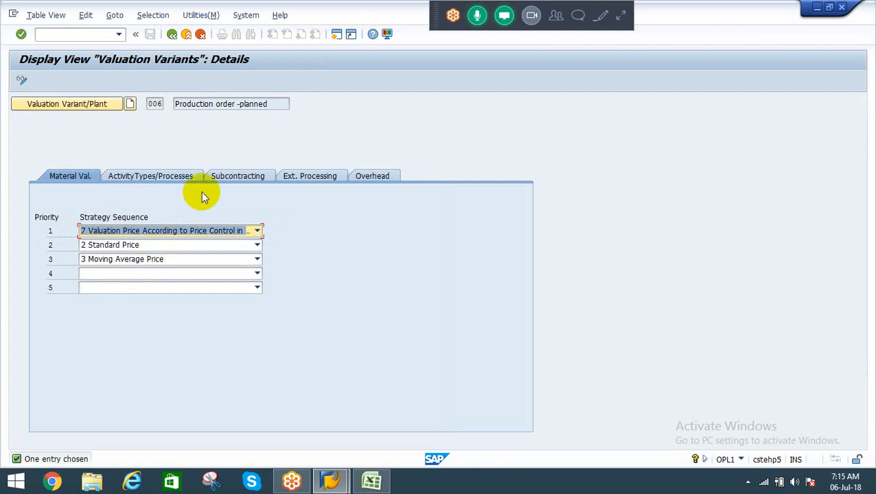
pyautogui.click(118, 177)
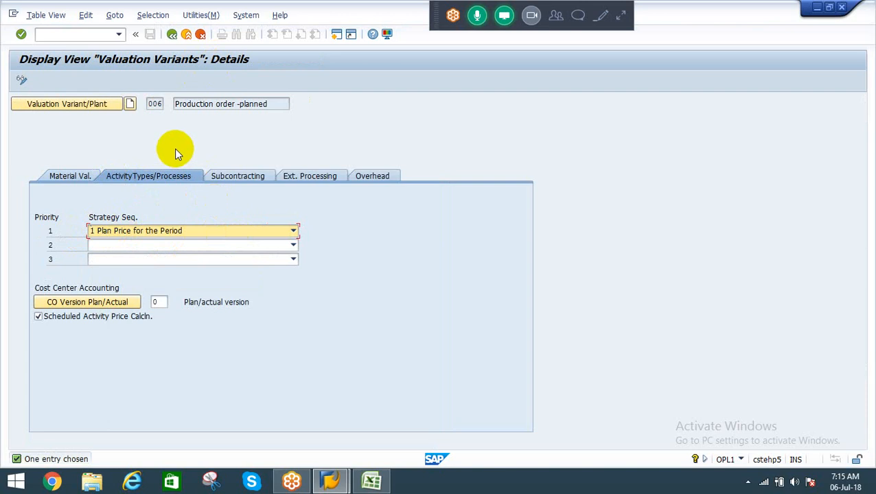
pyautogui.click(64, 178)
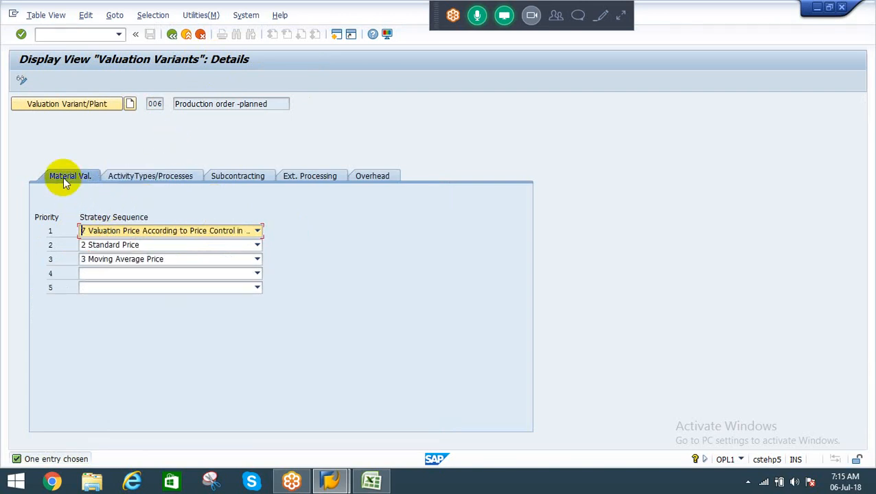
pyautogui.click(171, 34)
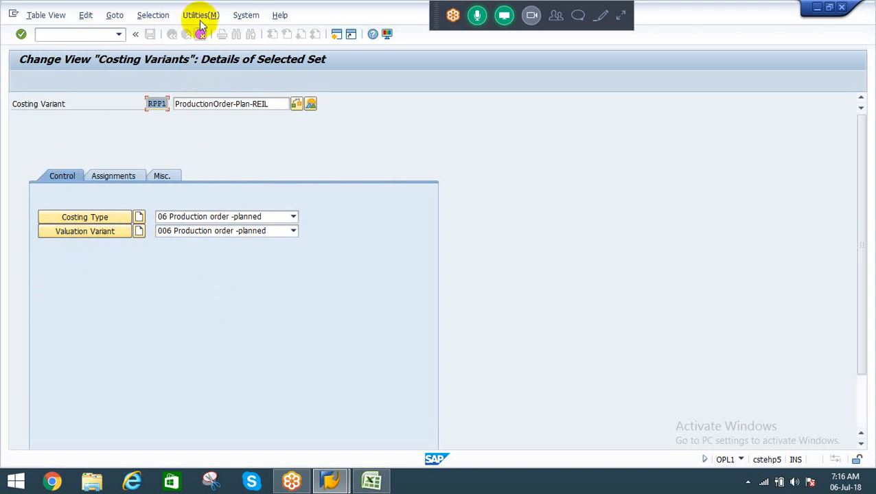
# Step: Accept the copied costing variant RPP1 and save it under a new customizing request with a short description for product costing
pyautogui.press('Return')
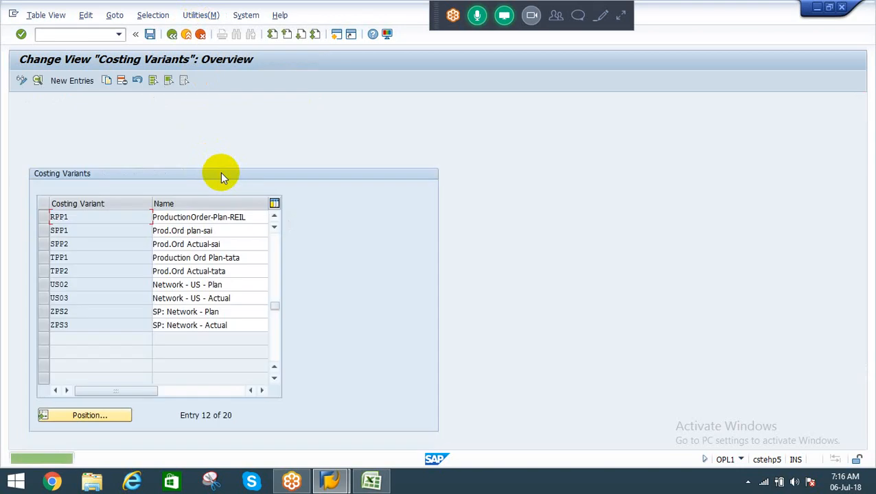
pyautogui.click(150, 36)
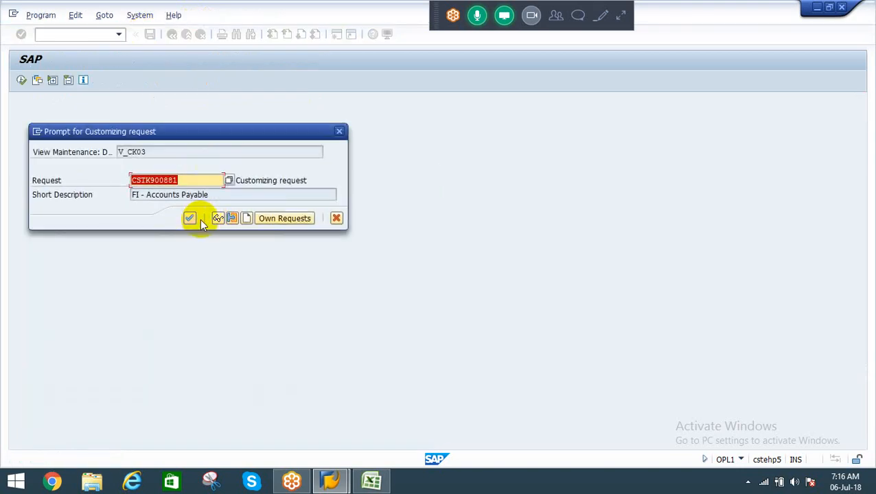
pyautogui.click(247, 220)
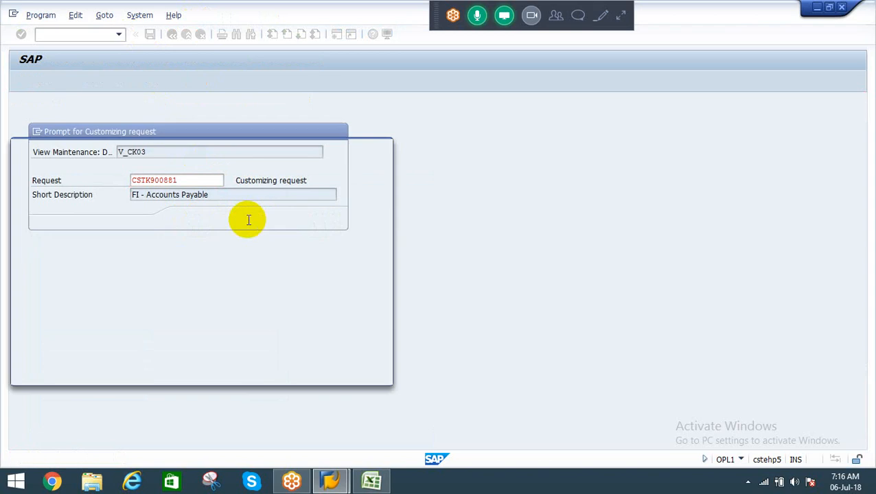
pyautogui.write('Co')
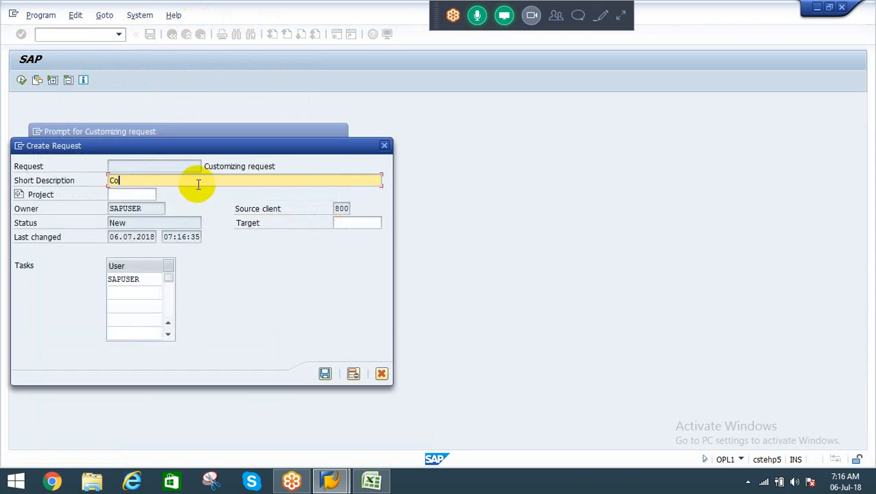
pyautogui.press('BackSpace')
pyautogui.write('O-')
pyautogui.press('BackSpace')
pyautogui.write('_')
pyautogui.press('BackSpace')
pyautogui.press('BackSpace')
pyautogui.write('_Produc')
pyautogui.write('t costing')
pyautogui.click(324, 374)
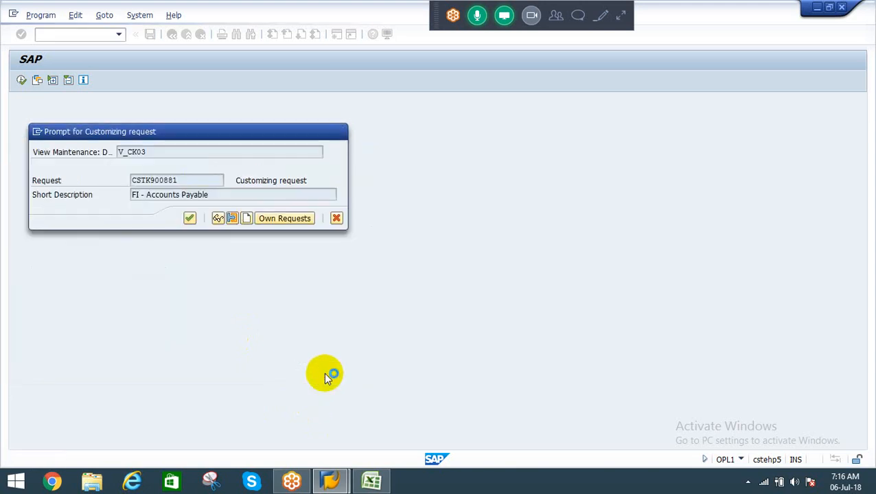
pyautogui.click(189, 218)
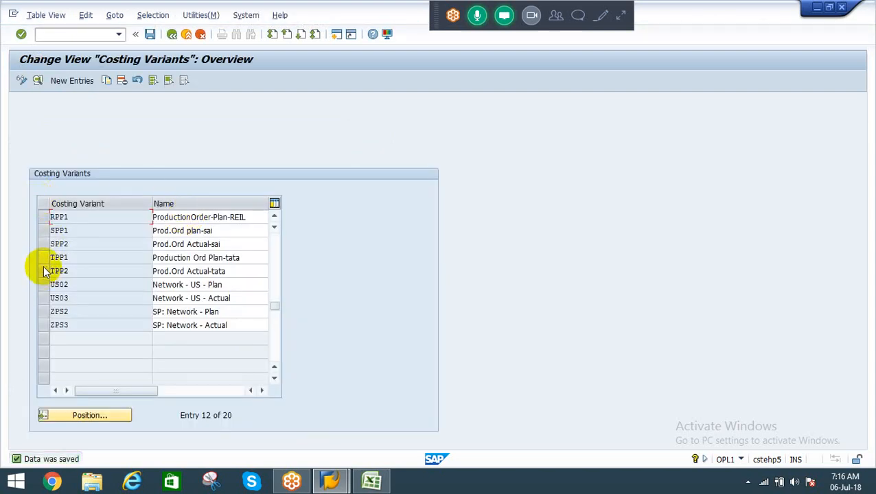
# Step: Copy costing variant PPP2 (Production Order - Actual) and enter RPP2 as the key of the copy
pyautogui.click(275, 216)
pyautogui.click(274, 215)
pyautogui.click(275, 217)
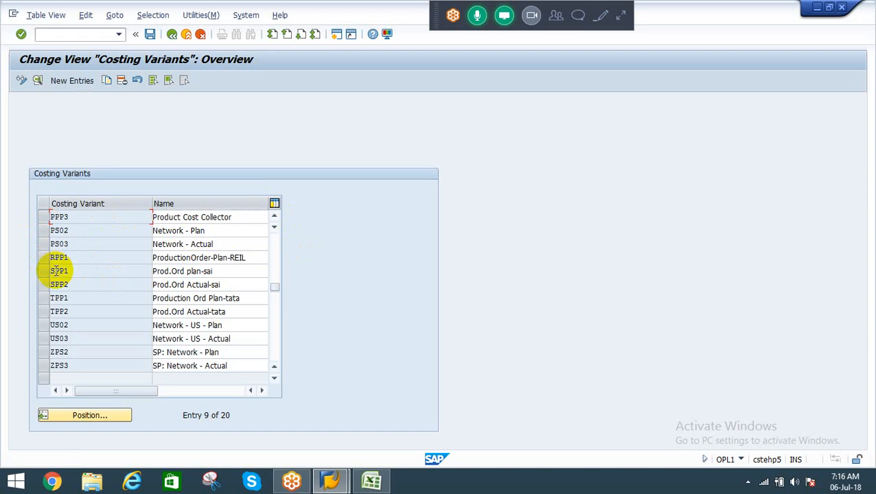
pyautogui.click(275, 244)
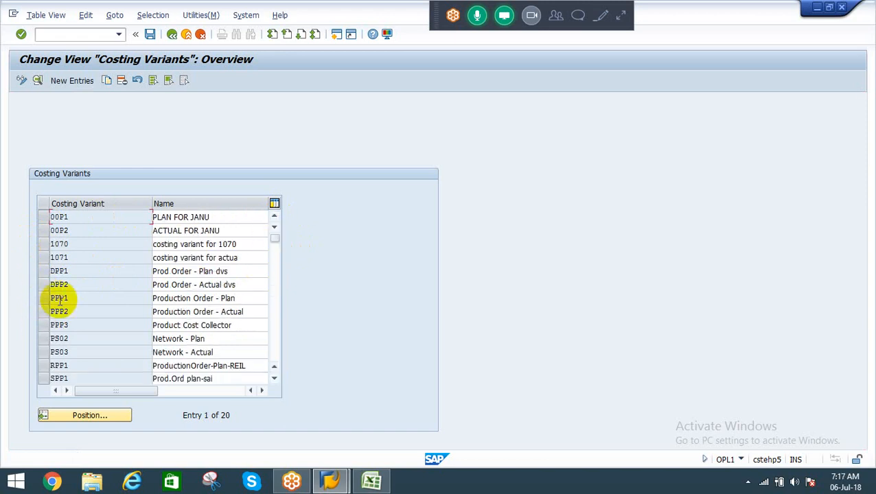
pyautogui.click(44, 312)
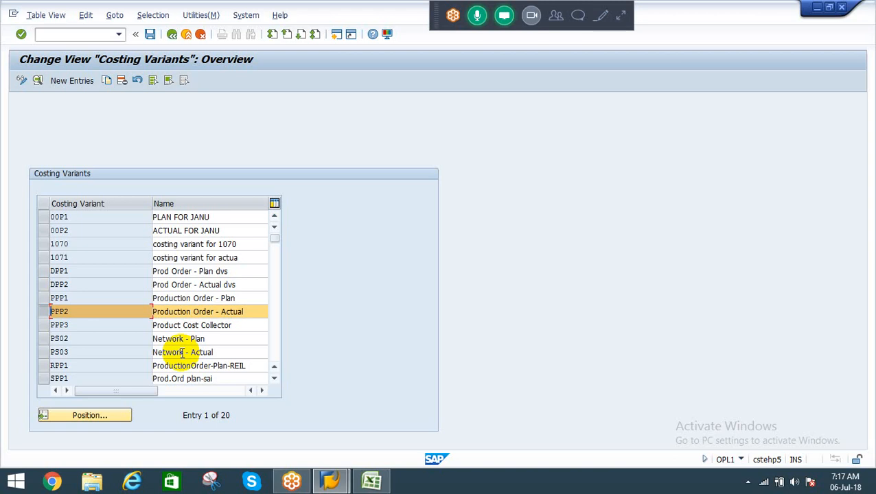
pyautogui.click(104, 80)
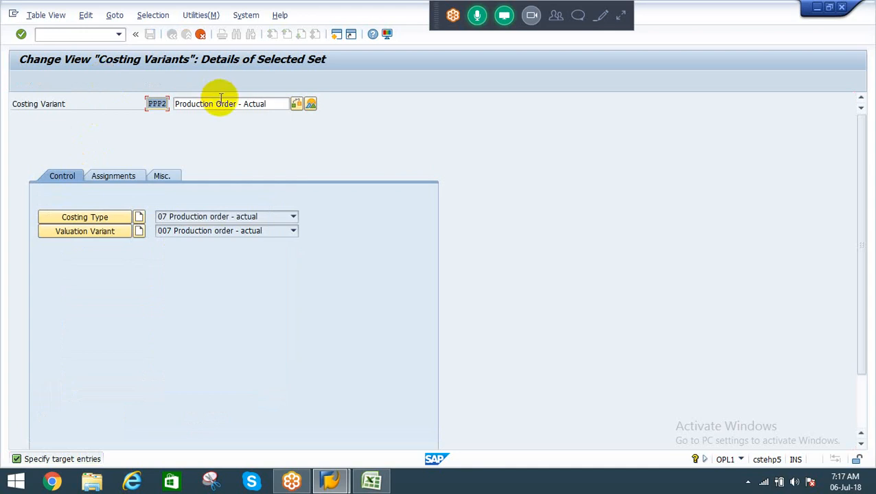
pyautogui.press('Home')
pyautogui.press('Delete')
pyautogui.write('R')
pyautogui.press('Right')
pyautogui.press('Tab')
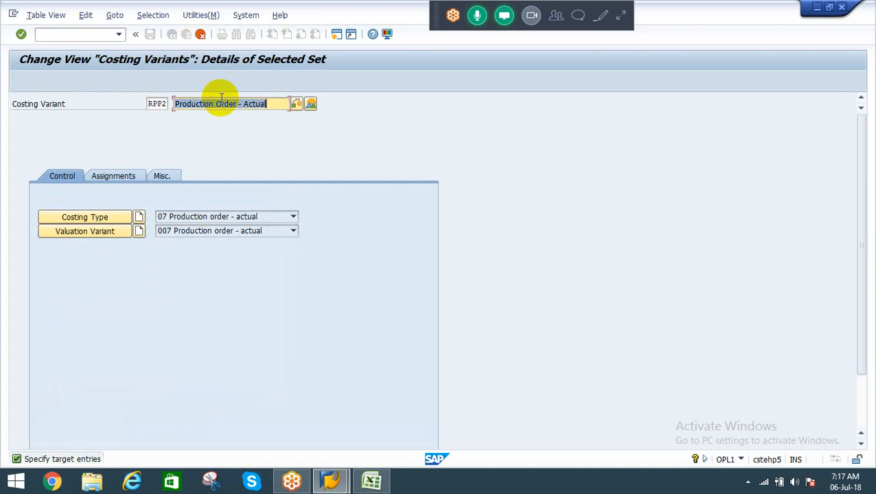
# Step: Change the name of costing variant RPP2 to Prodn Order-Actual - REIL
pyautogui.press('End')
pyautogui.write('l')
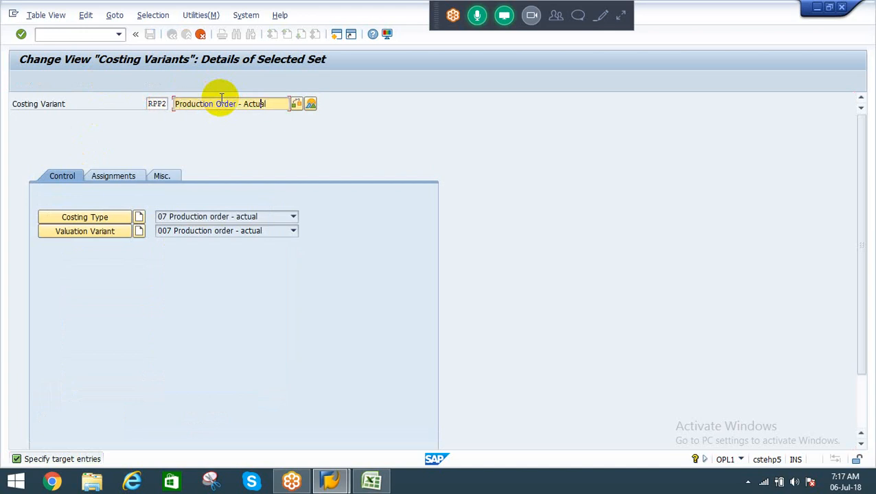
pyautogui.click(221, 97)
pyautogui.press('BackSpace')
pyautogui.press('Right')
pyautogui.press('Right')
pyautogui.press('Right')
pyautogui.press('BackSpace')
pyautogui.press('Right')
pyautogui.press('Right')
pyautogui.press('BackSpace')
pyautogui.press('Right')
pyautogui.press('Right')
pyautogui.press('Right')
pyautogui.press('Right')
pyautogui.press('Right')
pyautogui.press('Right')
pyautogui.write('-RE')
pyautogui.press('Left')
pyautogui.press('Right')
pyautogui.press('Right')
pyautogui.press('Right')
pyautogui.press('Left')
pyautogui.press('Left')
pyautogui.press('Left')
pyautogui.press('Left')
pyautogui.press('Left')
pyautogui.press('BackSpace')
pyautogui.press('BackSpace')
pyautogui.press('BackSpace')
pyautogui.press('BackSpace')
pyautogui.press('BackSpace')
pyautogui.press('BackSpace')
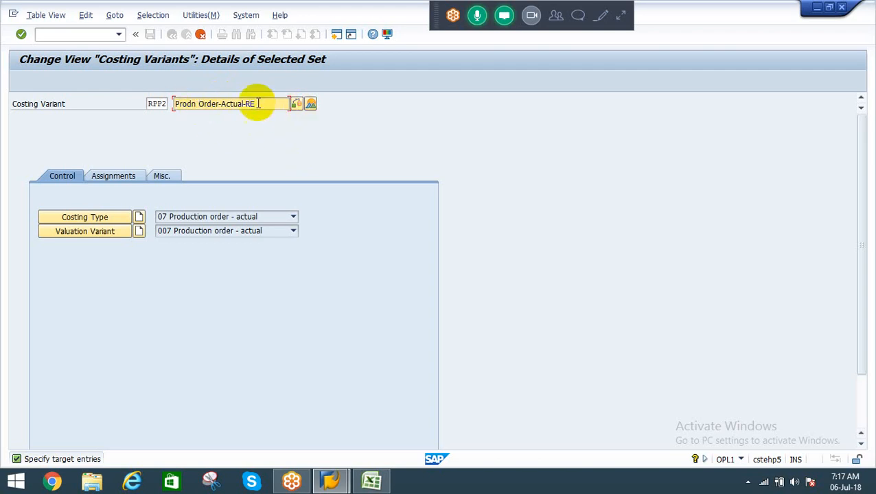
pyautogui.press('BackSpace')
pyautogui.press('BackSpace')
pyautogui.press('BackSpace')
pyautogui.write('- REL')
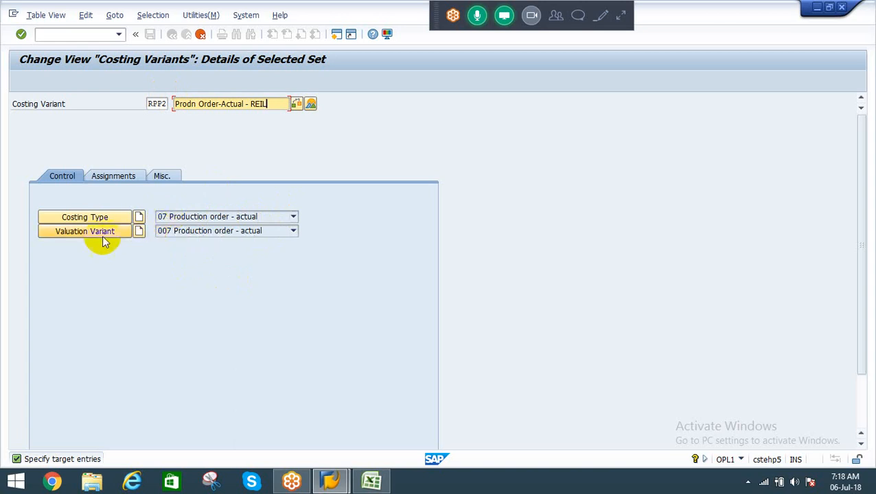
# Step: Review the details of costing type 07 and the material and activity type strategies of valuation variant 007, returning to the costing variant
pyautogui.click(72, 217)
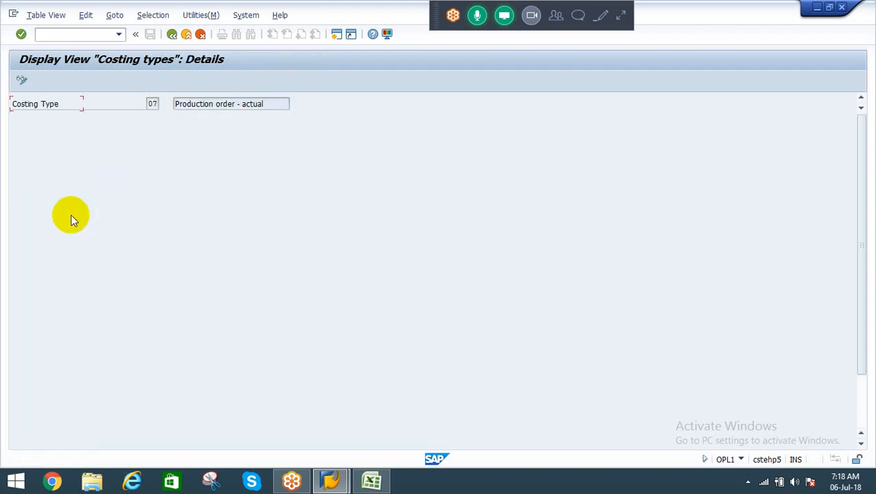
pyautogui.click(172, 34)
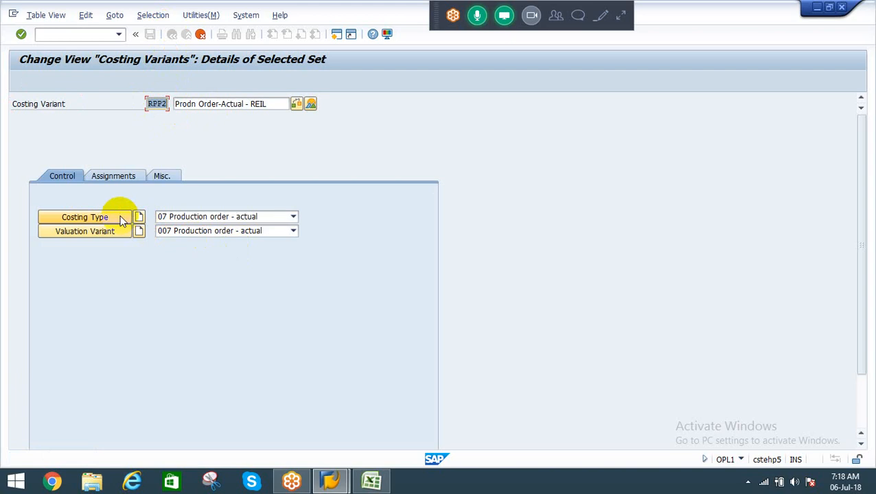
pyautogui.click(121, 232)
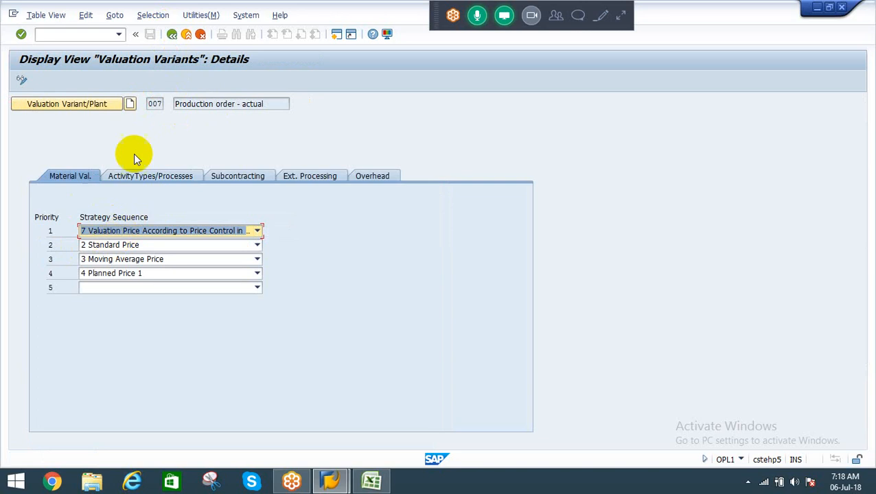
pyautogui.click(142, 175)
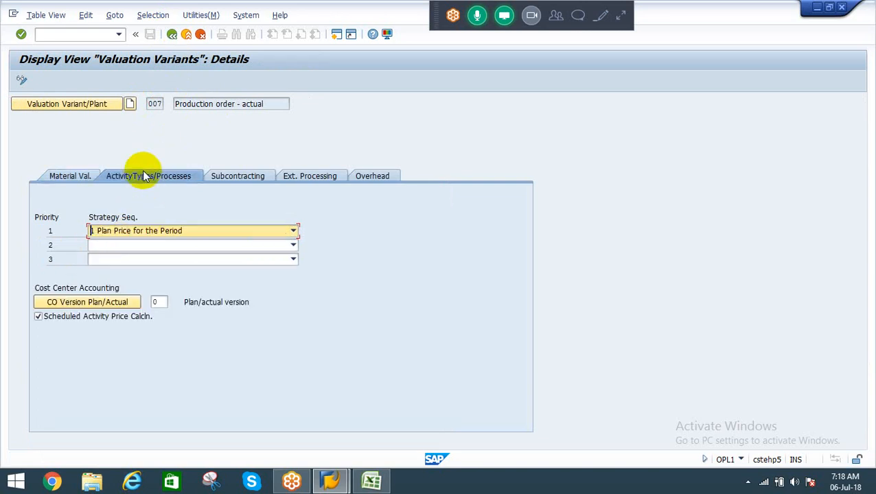
pyautogui.click(58, 169)
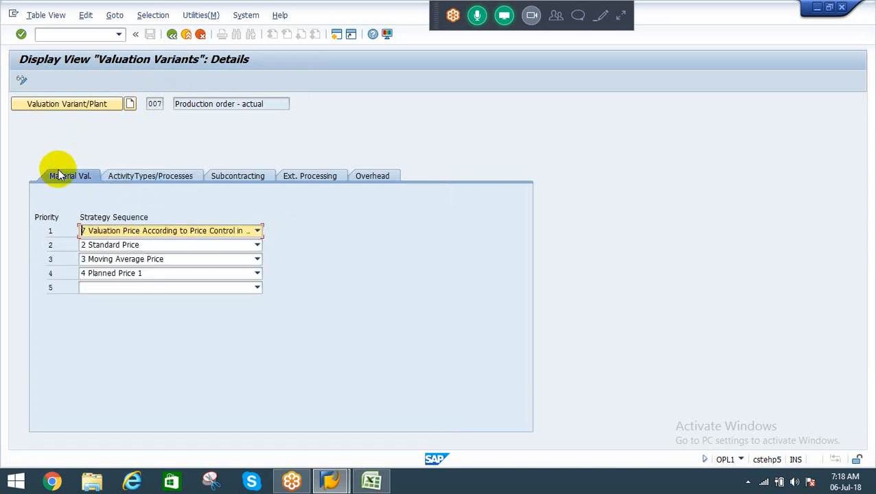
pyautogui.click(172, 34)
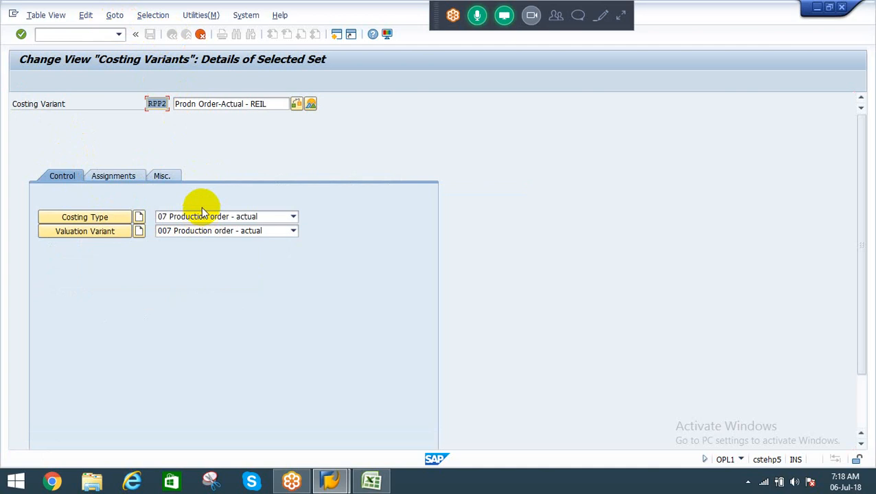
# Step: Accept the copied costing variant RPP2, save it and return to the implementation guide
pyautogui.press('Return')
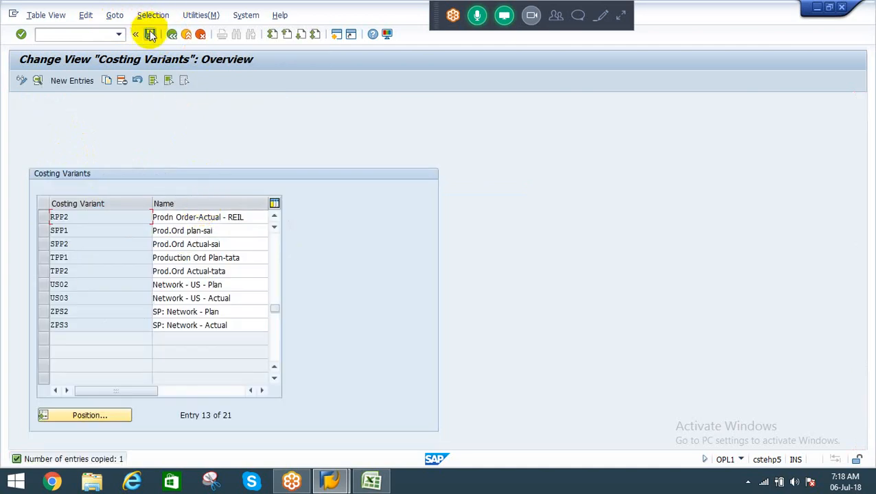
pyautogui.click(150, 34)
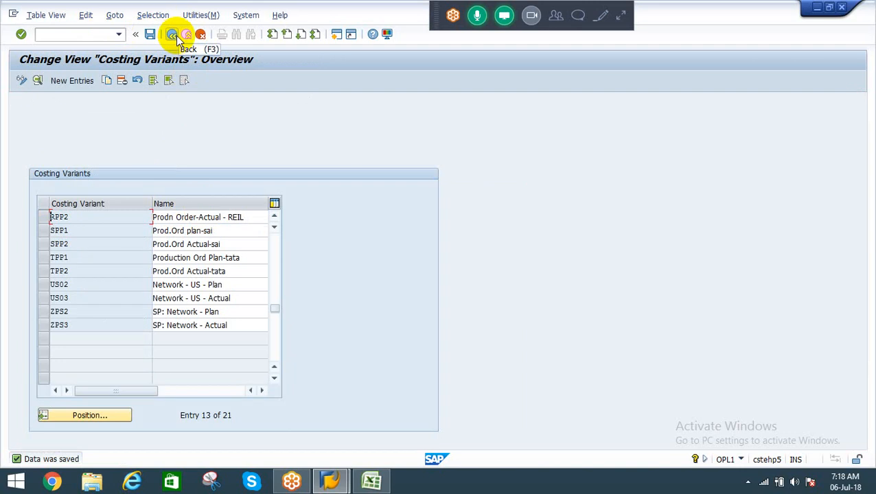
pyautogui.click(176, 38)
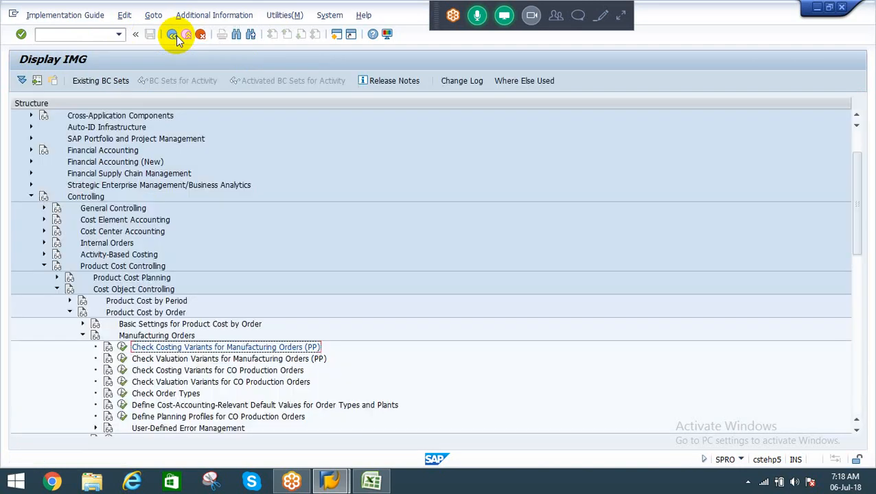
# Step: View the costing variants for CO production orders and return to the implementation guide
pyautogui.click(157, 371)
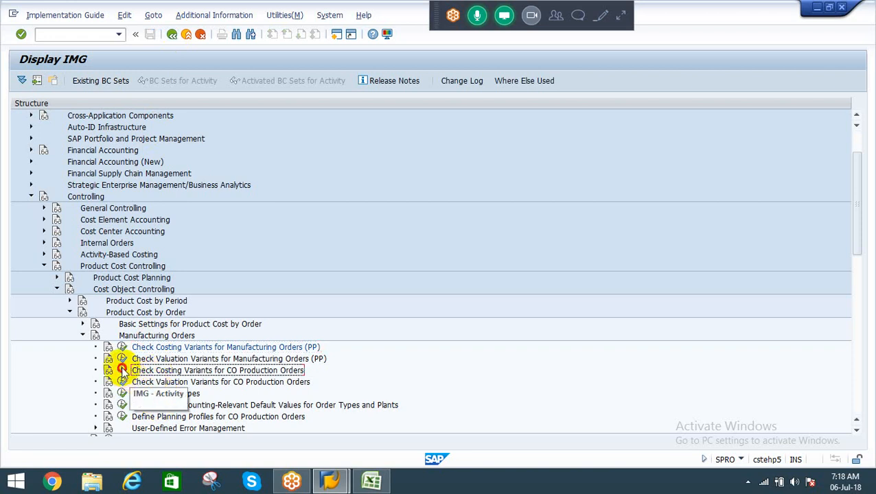
pyautogui.click(121, 370)
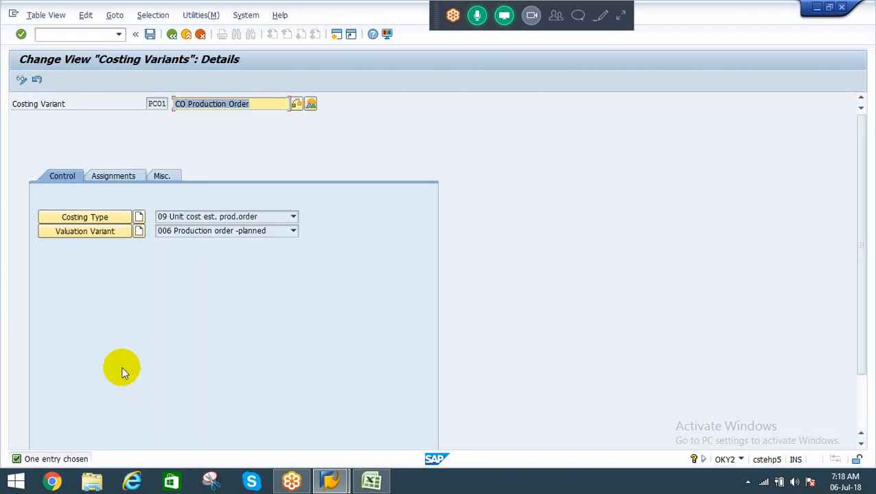
pyautogui.click(172, 34)
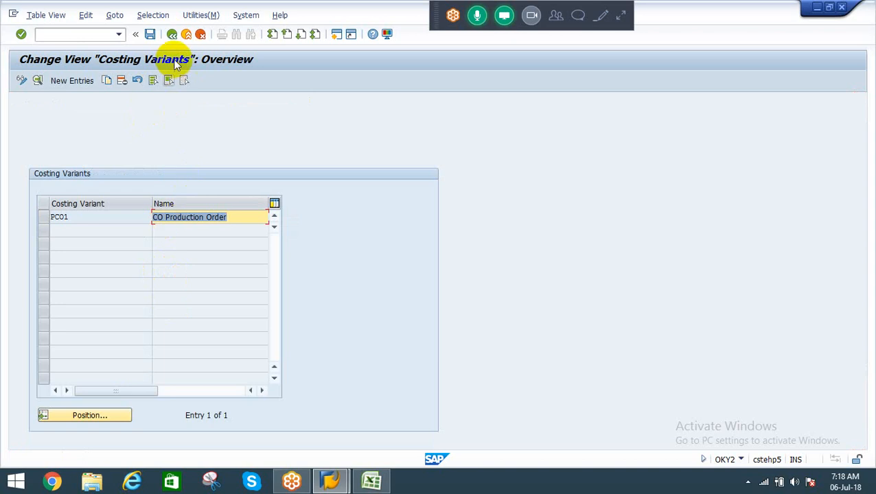
pyautogui.click(172, 34)
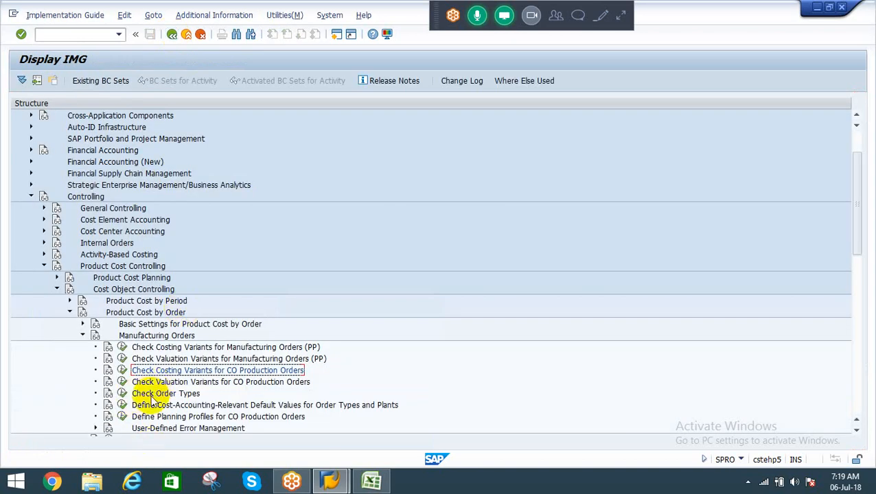
# Step: Check the list of order types under Manufacturing Orders and return to the implementation guide
pyautogui.click(121, 393)
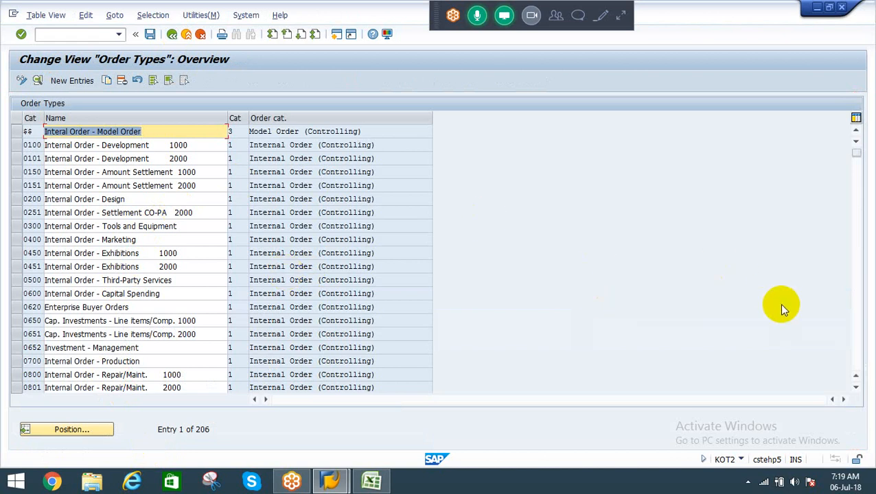
pyautogui.click(857, 354)
pyautogui.click(856, 355)
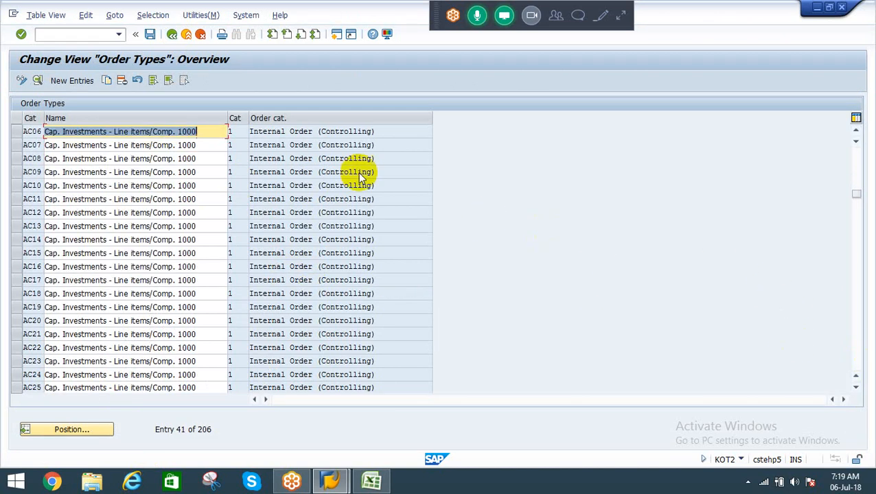
pyautogui.click(172, 34)
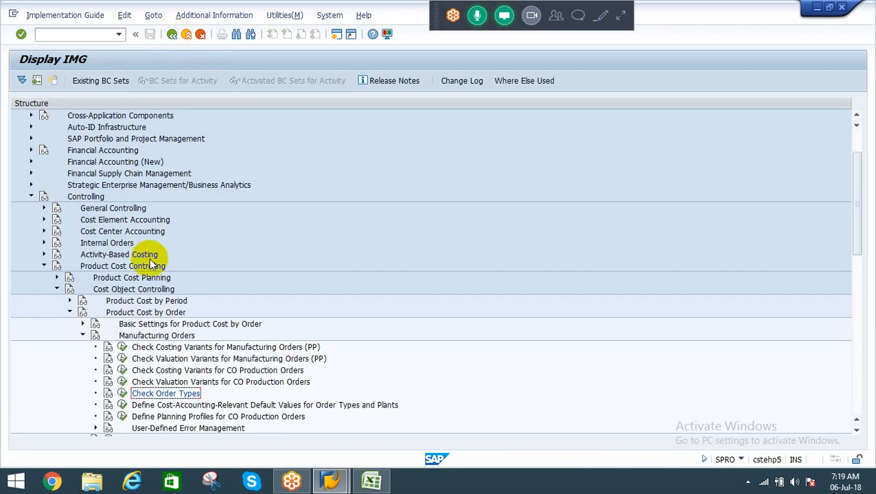
# Step: Open the cost-accounting-relevant default values for order types and plants and look through the list for plant 1000's production order types
pyautogui.click(123, 405)
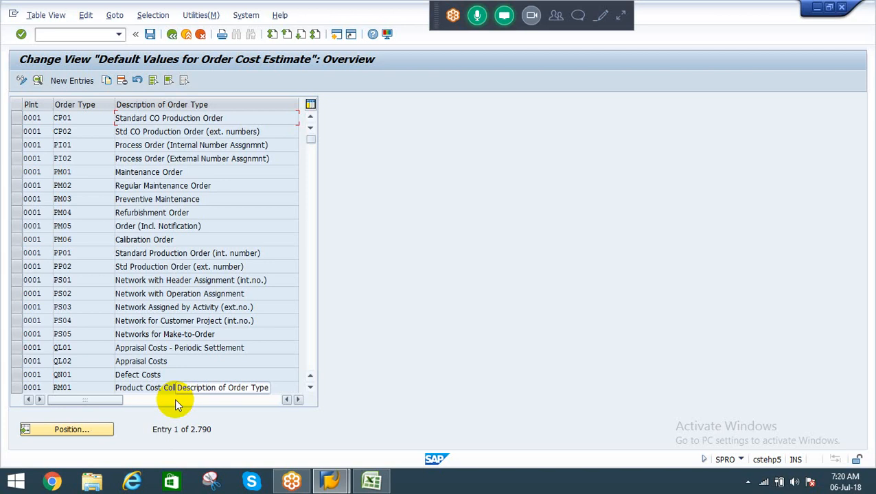
pyautogui.click(313, 362)
pyautogui.click(314, 364)
pyautogui.click(314, 364)
pyautogui.click(314, 364)
pyautogui.click(314, 364)
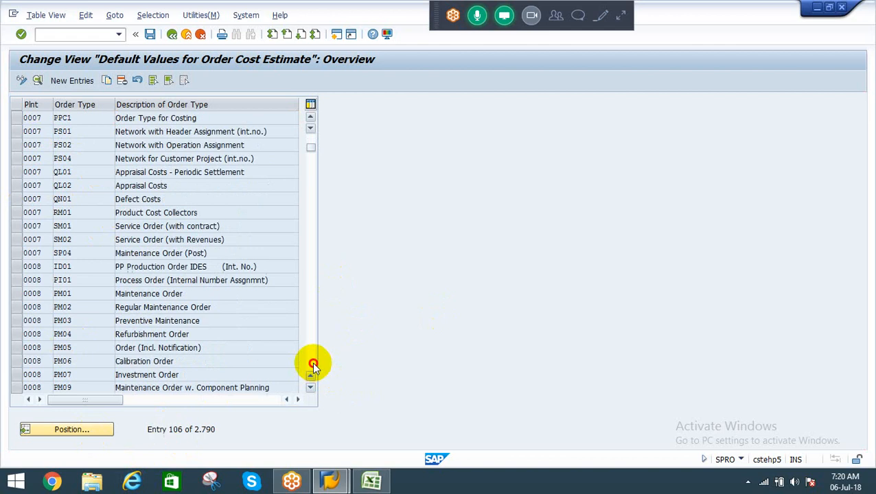
pyautogui.click(313, 364)
pyautogui.click(314, 364)
pyautogui.click(314, 364)
pyautogui.click(314, 364)
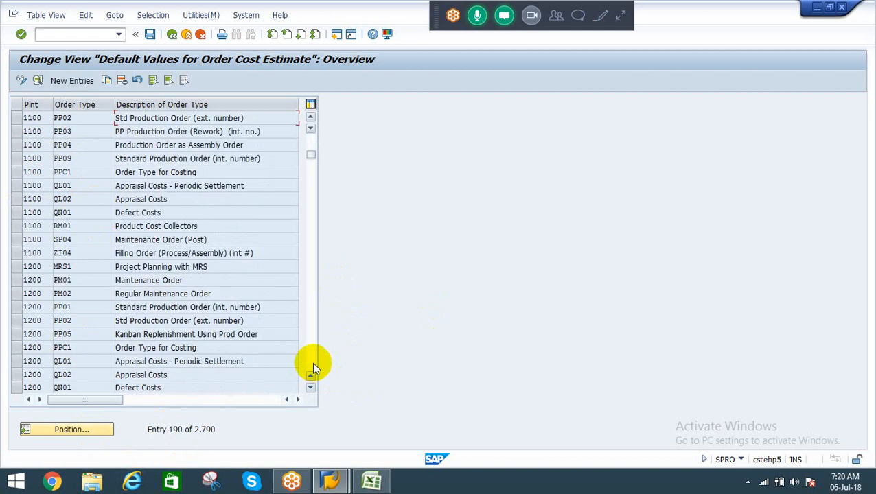
pyautogui.click(308, 140)
pyautogui.click(311, 143)
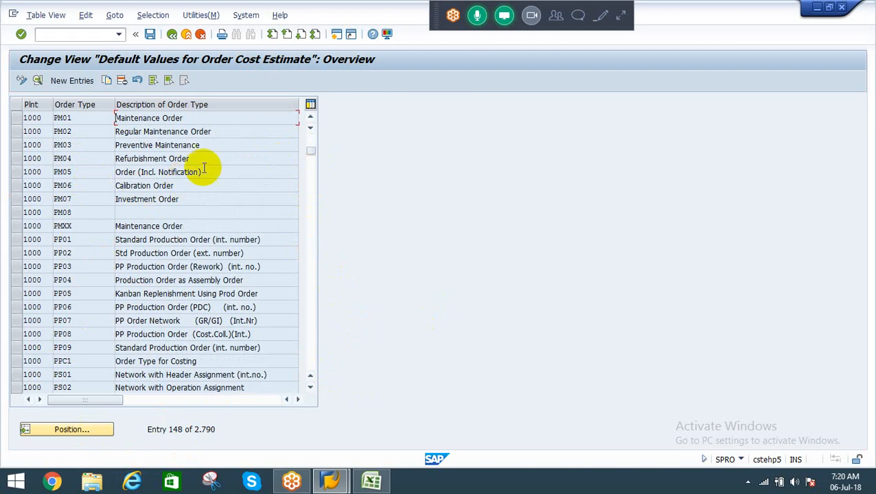
pyautogui.click(311, 388)
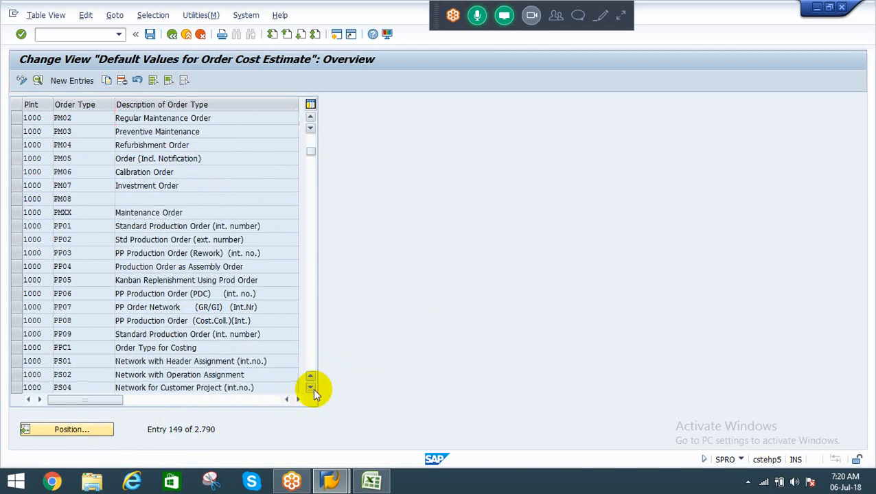
pyautogui.click(311, 388)
pyautogui.click(311, 388)
pyautogui.click(311, 388)
pyautogui.click(310, 388)
pyautogui.click(311, 388)
pyautogui.click(310, 388)
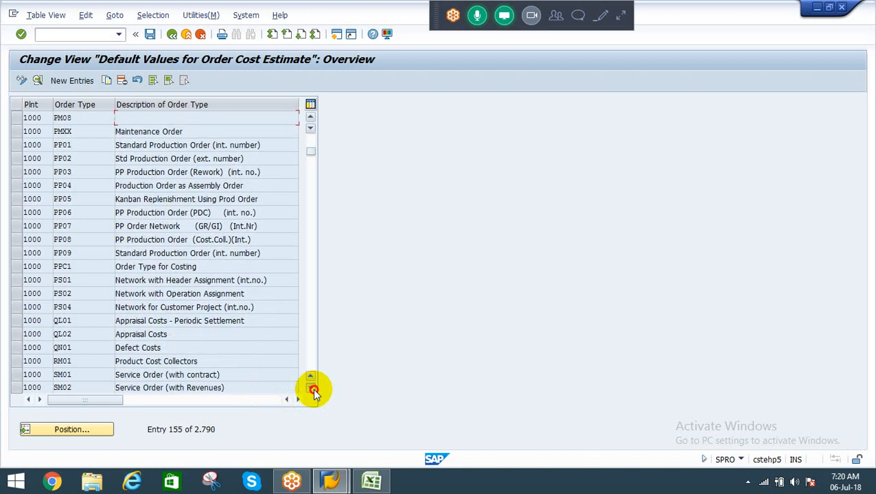
pyautogui.click(311, 388)
pyautogui.click(311, 388)
pyautogui.click(310, 388)
pyautogui.click(311, 389)
pyautogui.click(310, 388)
pyautogui.click(311, 388)
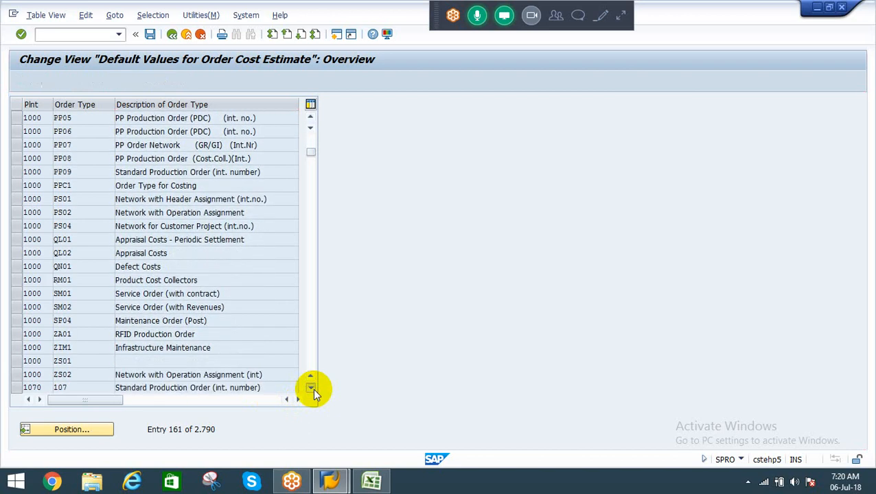
pyautogui.click(311, 388)
pyautogui.click(310, 388)
pyautogui.click(310, 388)
pyautogui.click(310, 388)
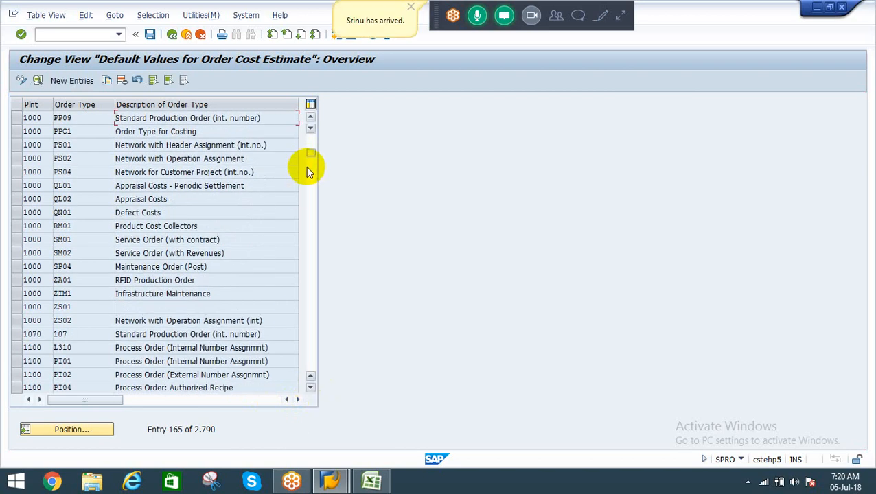
pyautogui.moveTo(310, 152); pyautogui.dragTo(309, 142)
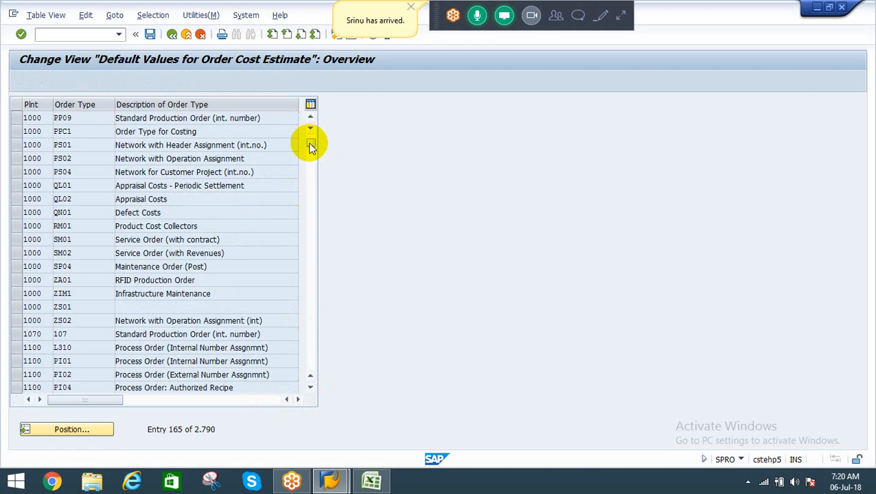
pyautogui.click(309, 346)
pyautogui.click(309, 348)
pyautogui.click(310, 347)
pyautogui.click(310, 346)
pyautogui.click(310, 347)
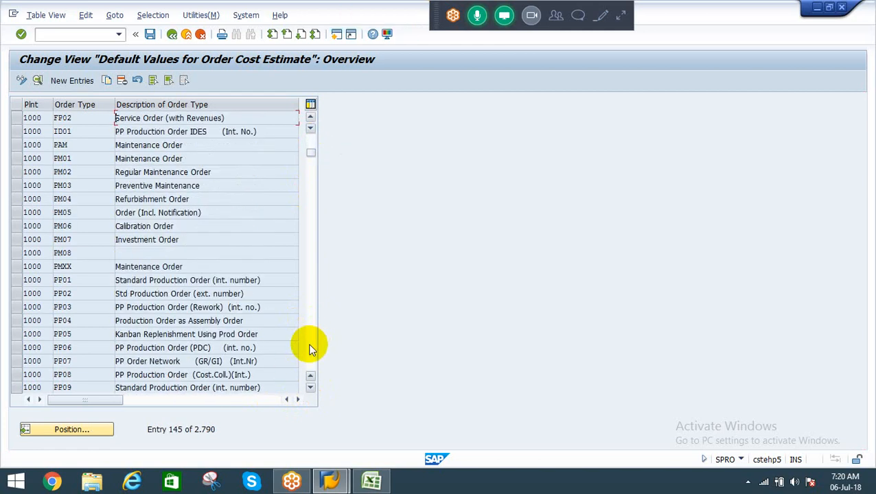
pyautogui.click(309, 347)
pyautogui.click(309, 141)
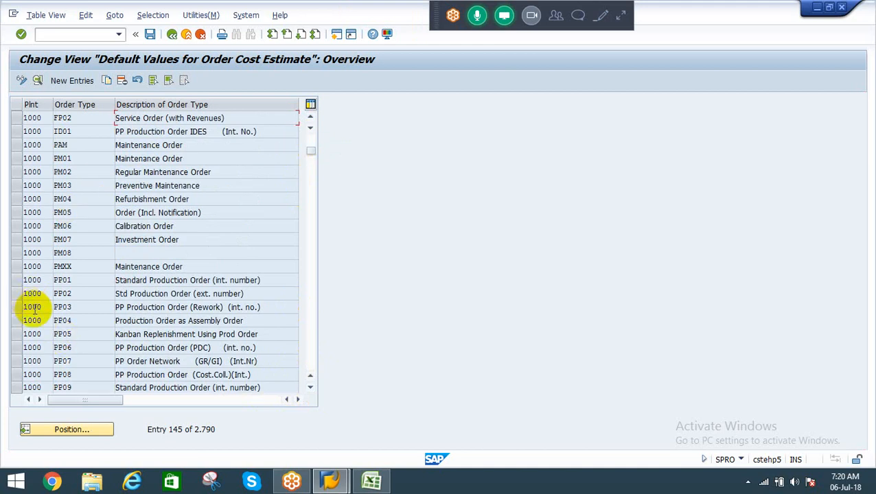
pyautogui.click(16, 281)
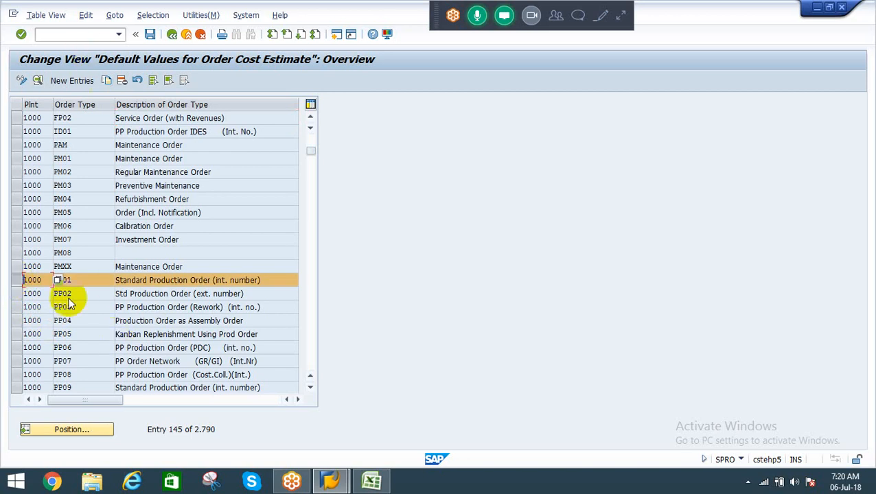
pyautogui.press('Tab')
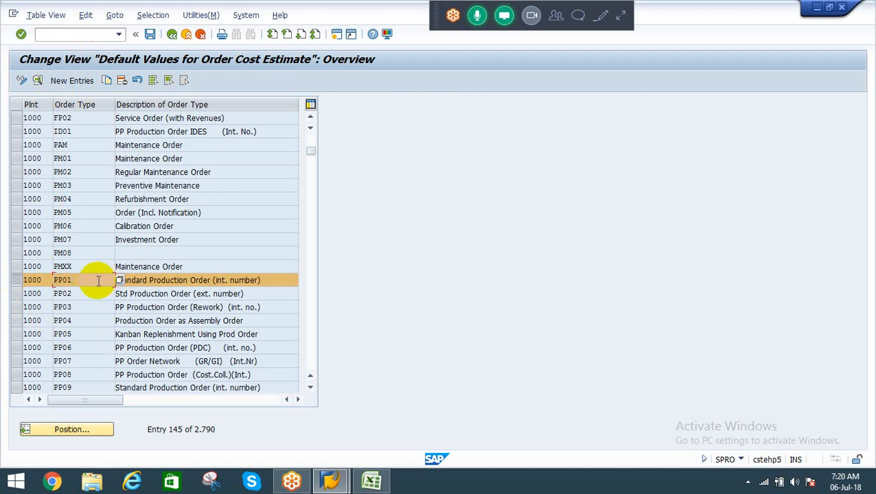
pyautogui.click(106, 81)
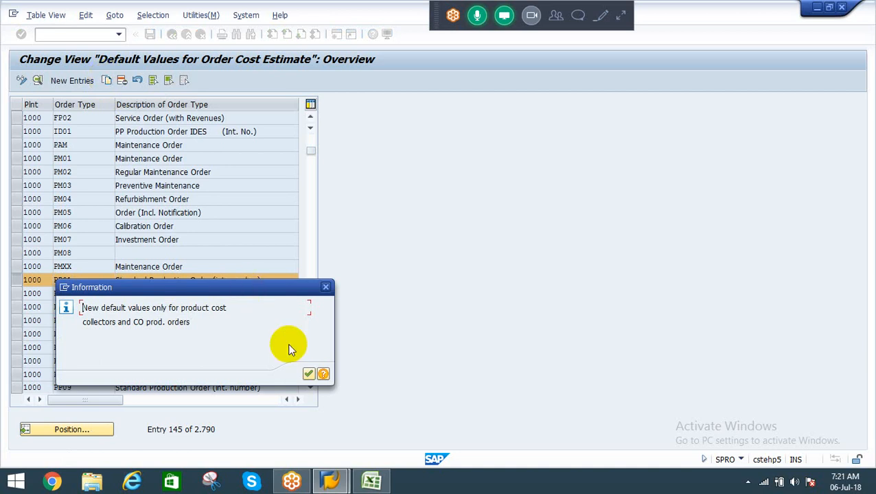
pyautogui.click(309, 375)
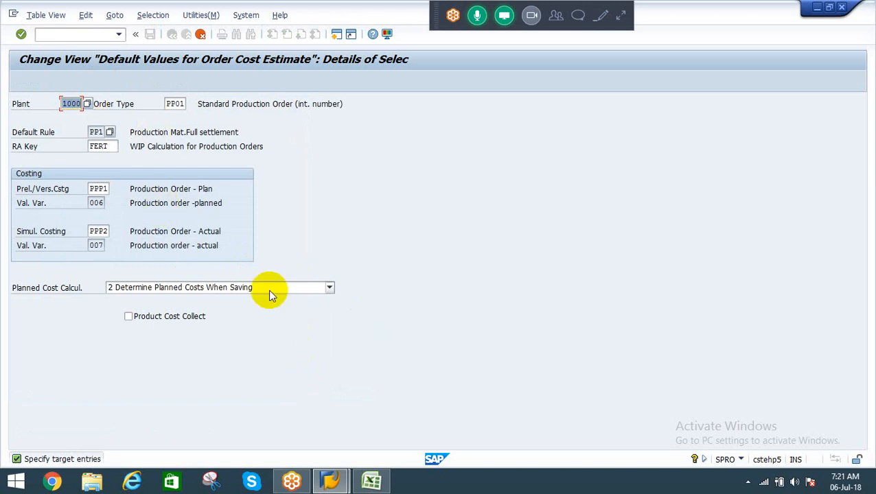
pyautogui.write('RE10')
pyautogui.press('Tab')
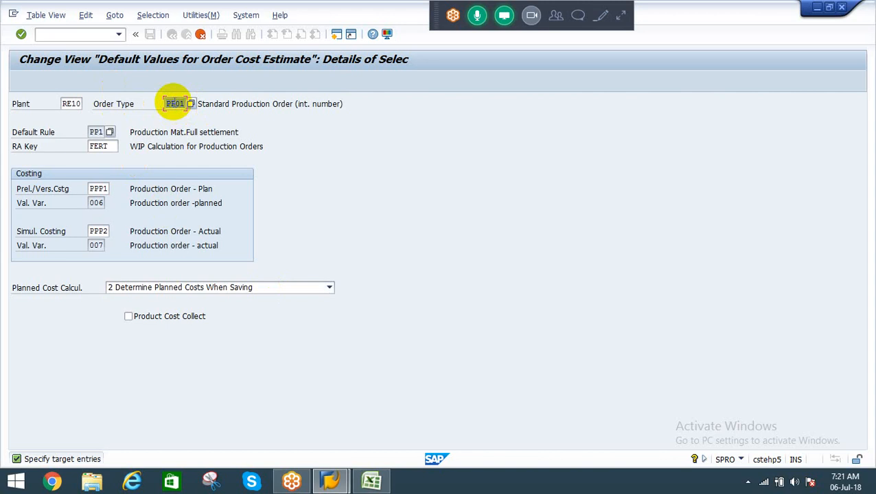
pyautogui.click(175, 103)
pyautogui.press('Tab')
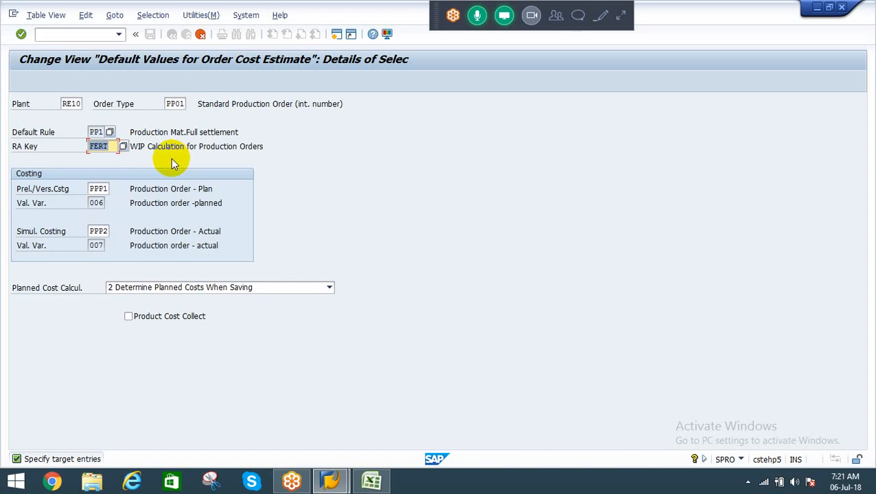
pyautogui.click(105, 147)
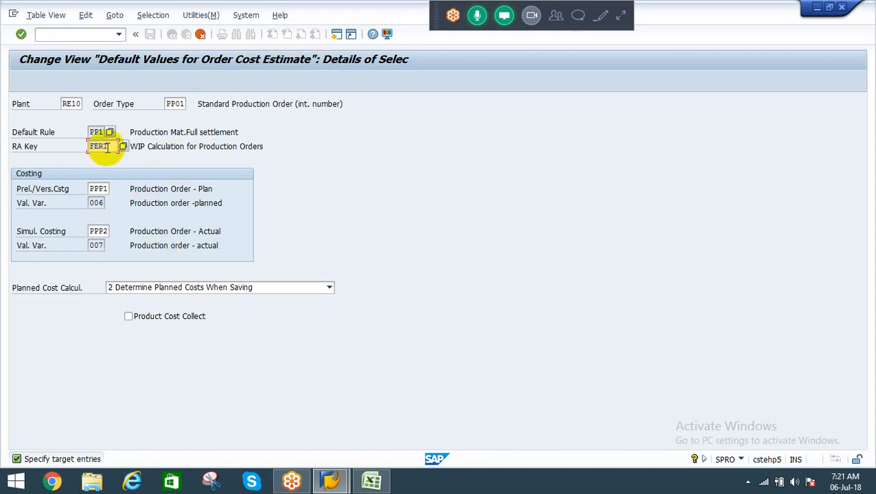
pyautogui.press('F12')
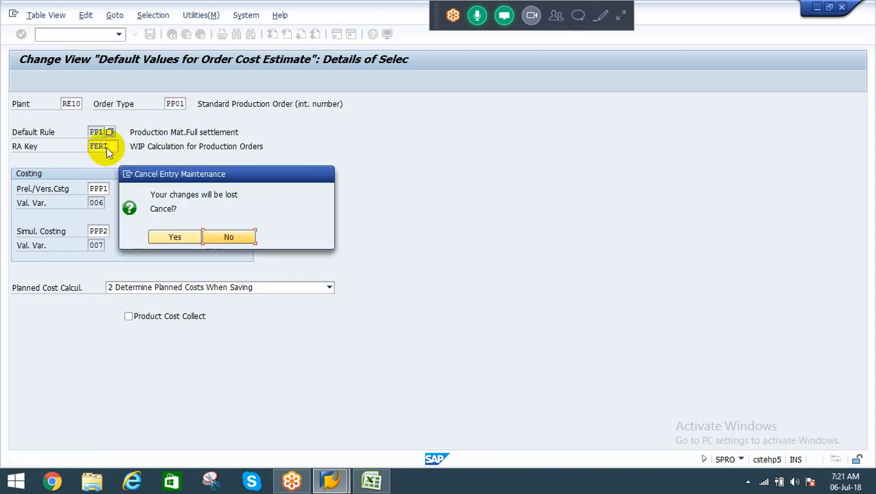
pyautogui.click(154, 239)
pyautogui.press('F12')
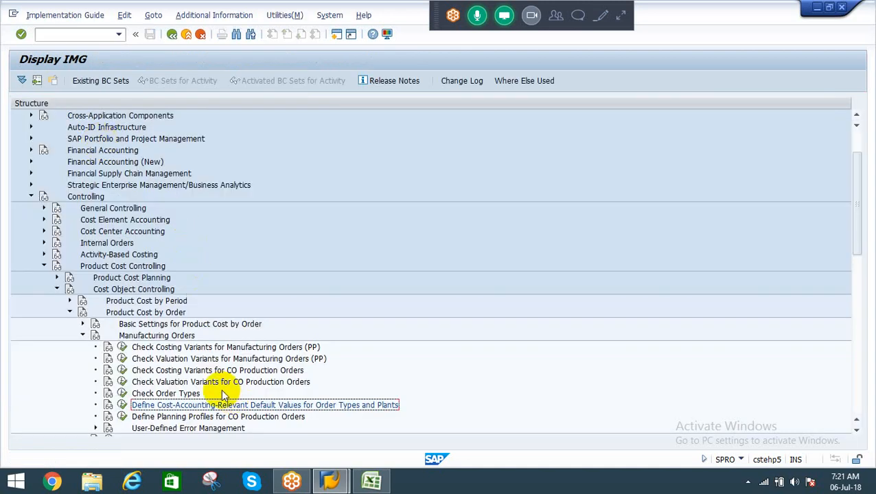
# Step: Open the order types check under Manufacturing Orders and position the list at order type PP01
pyautogui.click(165, 394)
pyautogui.click(122, 394)
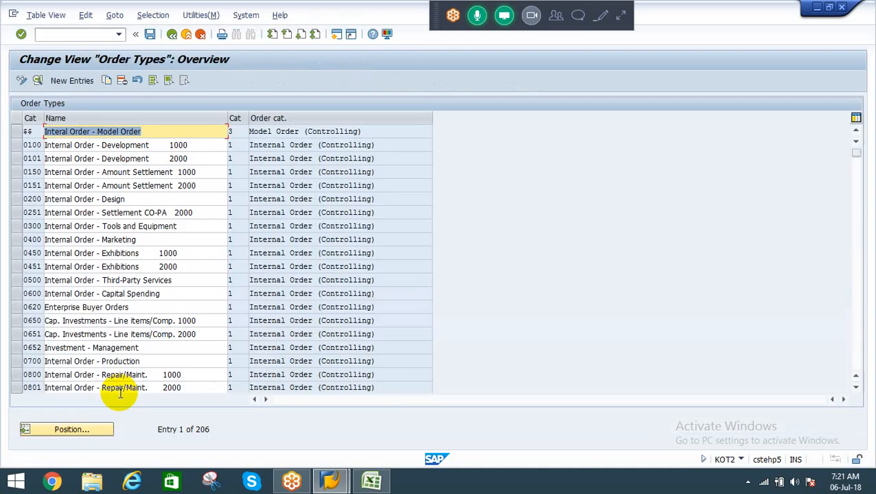
pyautogui.press('F3')
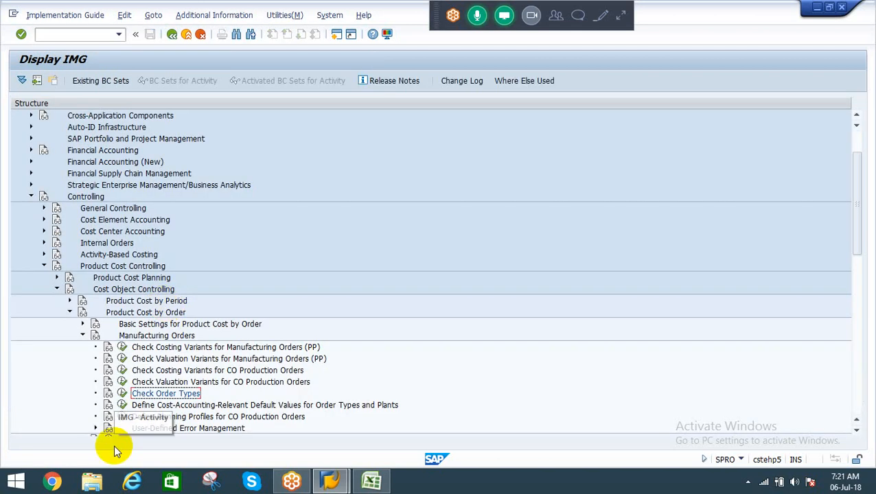
pyautogui.click(137, 406)
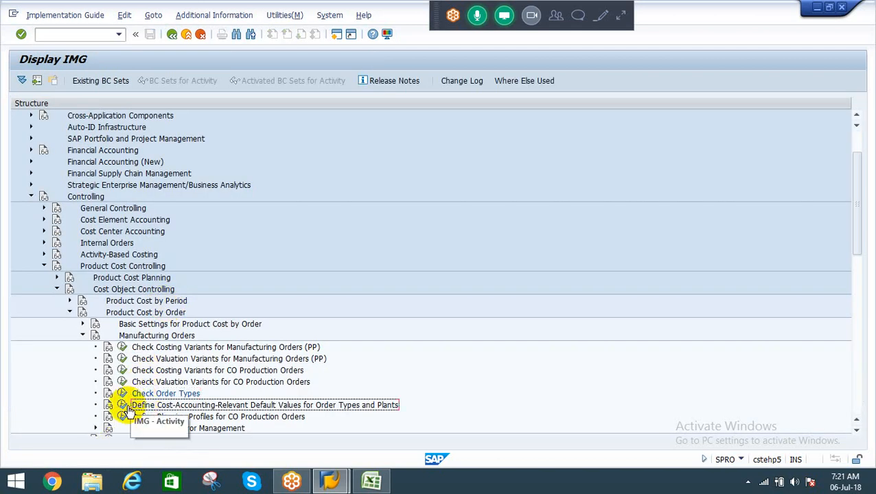
pyautogui.click(143, 394)
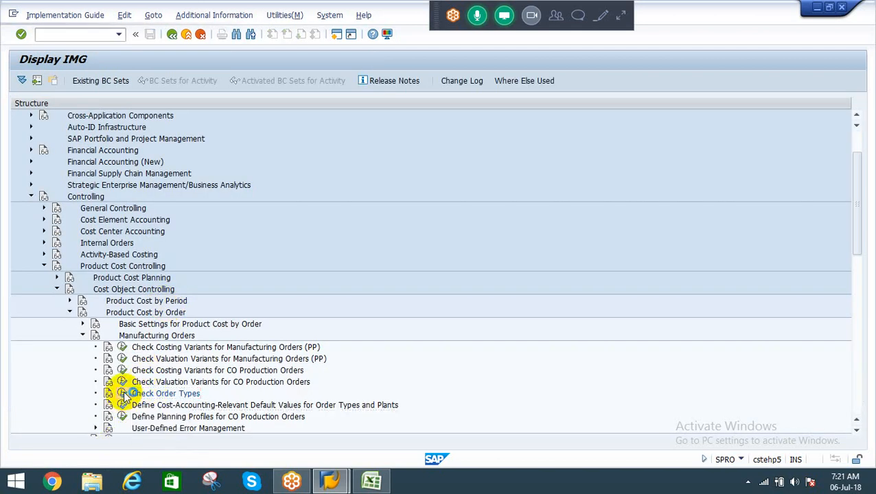
pyautogui.click(122, 394)
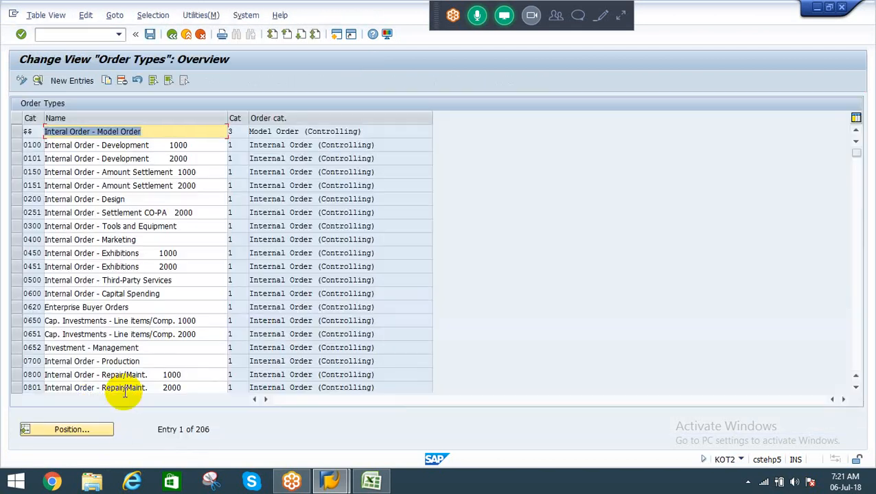
pyautogui.click(71, 431)
pyautogui.write('PP01')
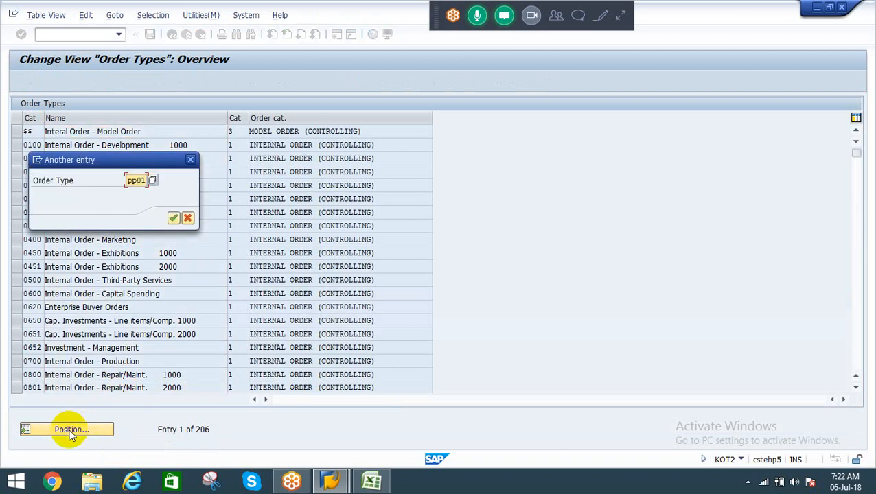
pyautogui.press('Return')
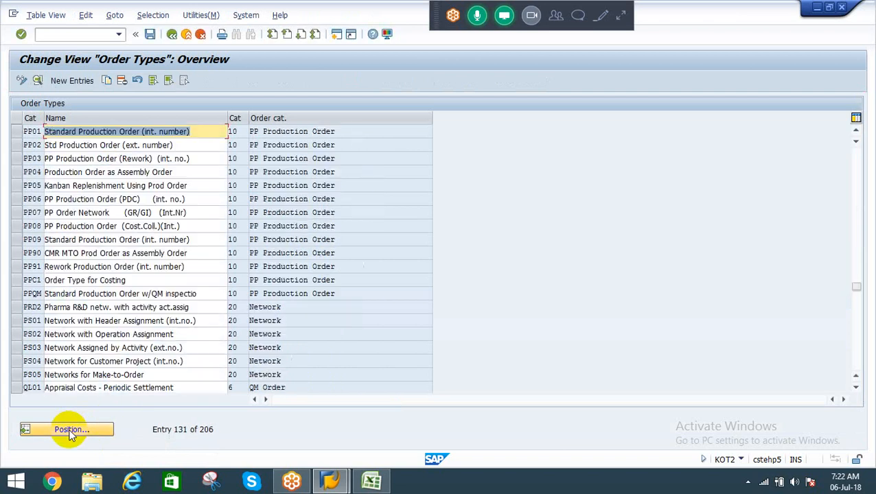
# Step: Copy the standard production order type PP01 to a new order type RP01
pyautogui.click(18, 132)
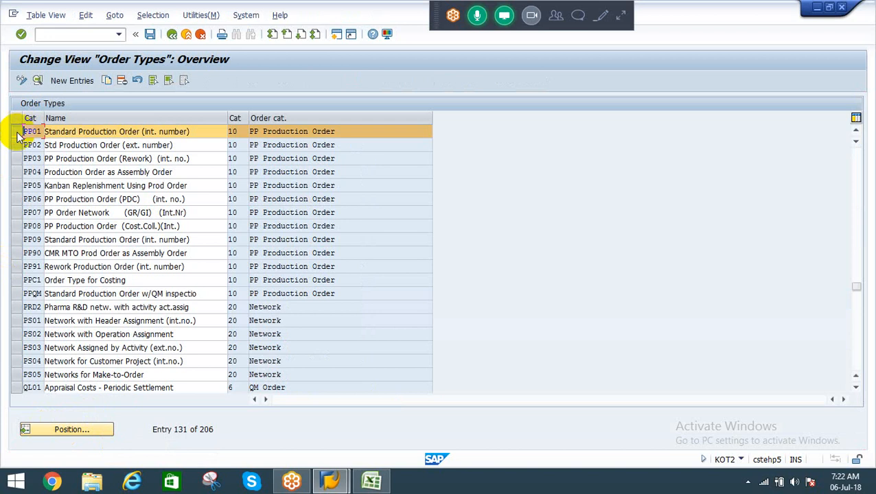
pyautogui.click(106, 81)
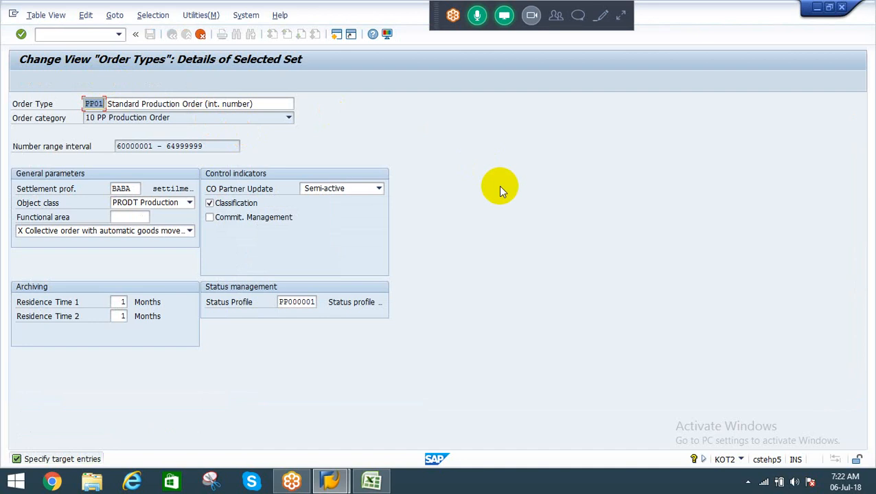
pyautogui.write('RP01')
# Step: Replace the description of the copied order type with "Production order - REIL"
pyautogui.press('Tab')
pyautogui.press('End')
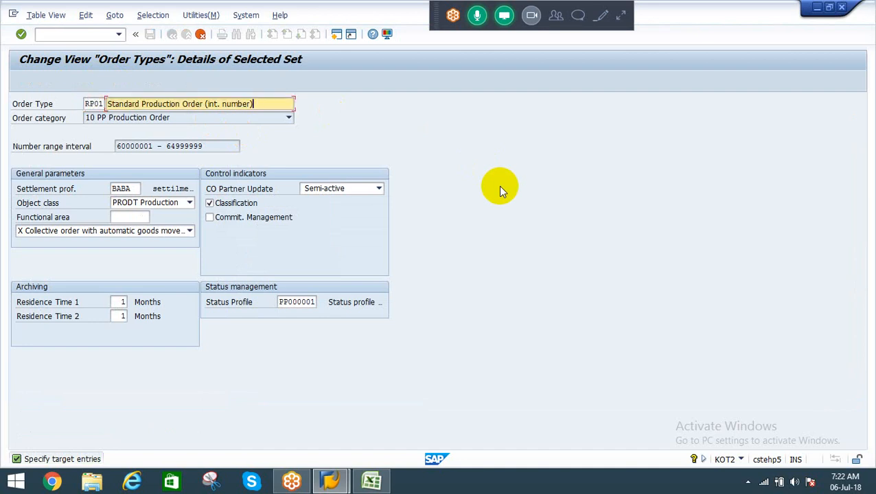
pyautogui.press('BackSpace')
pyautogui.press('BackSpace')
pyautogui.press('BackSpace')
pyautogui.press('BackSpace')
pyautogui.press('BackSpace')
pyautogui.press('BackSpace')
pyautogui.press('BackSpace')
pyautogui.press('BackSpace')
pyautogui.press('BackSpace')
pyautogui.press('BackSpace')
pyautogui.press('BackSpace')
pyautogui.press('BackSpace')
pyautogui.press('BackSpace')
pyautogui.press('BackSpace')
pyautogui.press('BackSpace')
pyautogui.press('BackSpace')
pyautogui.press('BackSpace')
pyautogui.press('BackSpace')
pyautogui.press('BackSpace')
pyautogui.press('BackSpace')
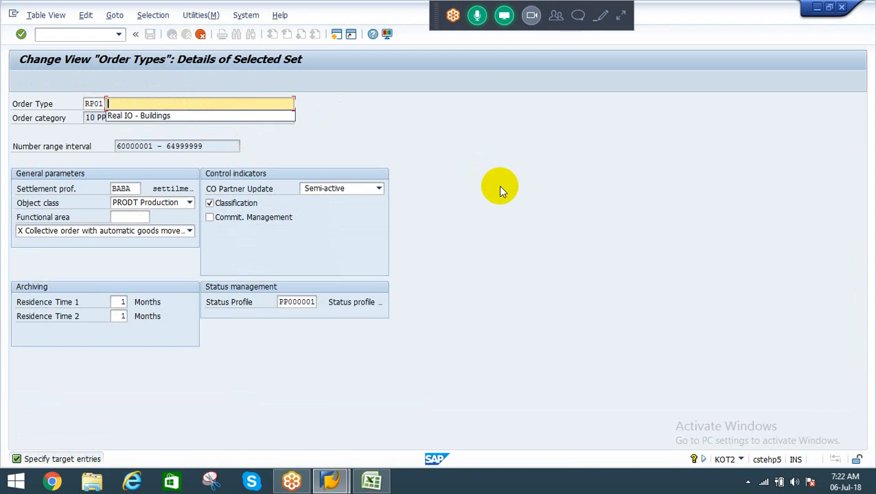
pyautogui.write('Pro')
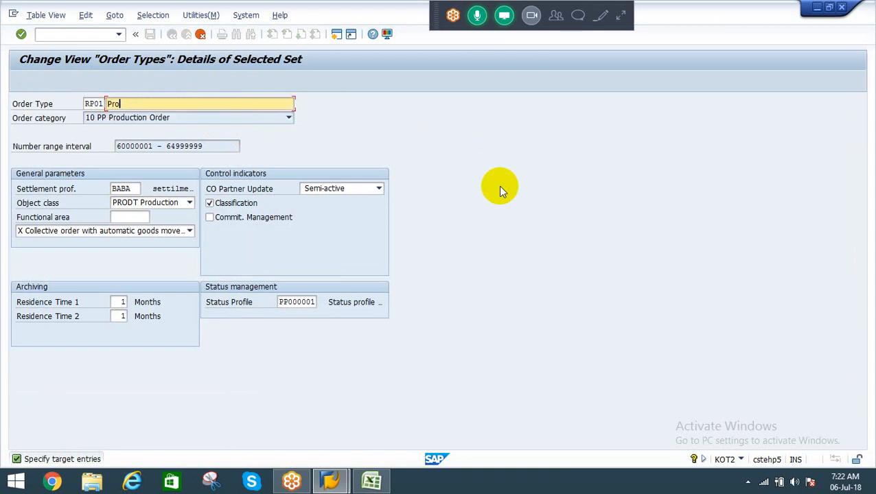
pyautogui.write('duction order - REIL')
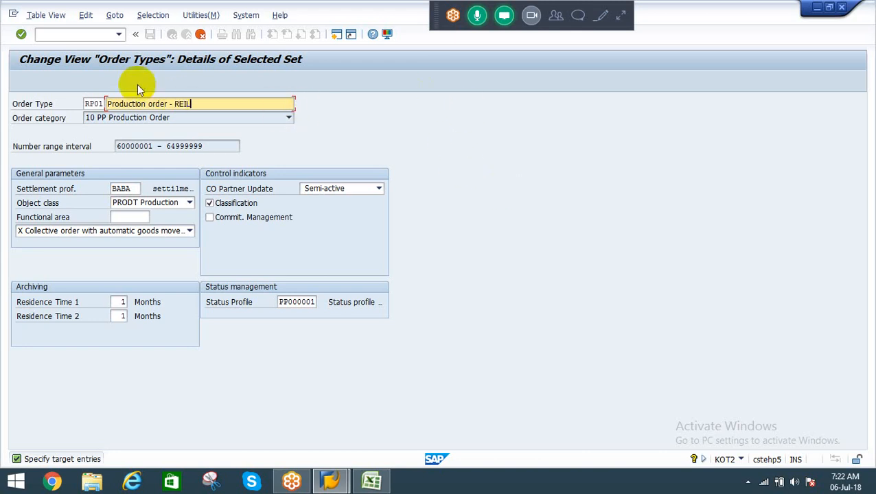
# Step: Review the number range interval of order type RP01, accept and save the copy, and return to the implementation guide
pyautogui.click(94, 104)
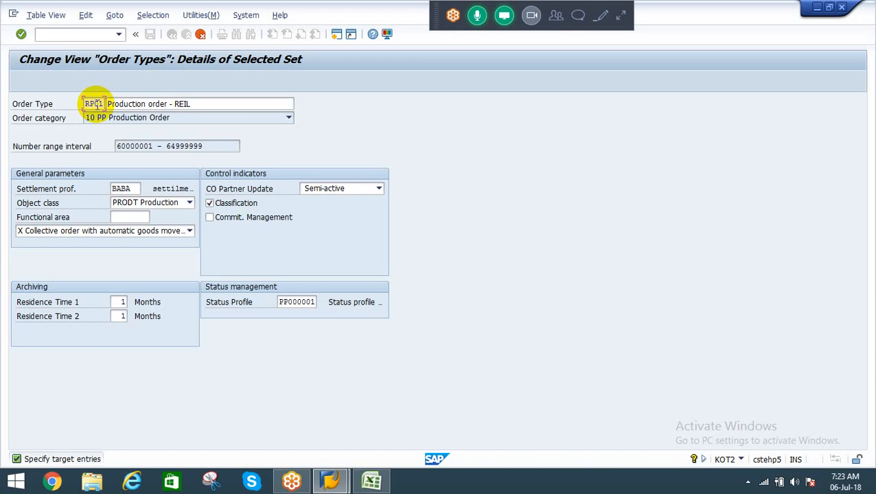
pyautogui.doubleClick(95, 104)
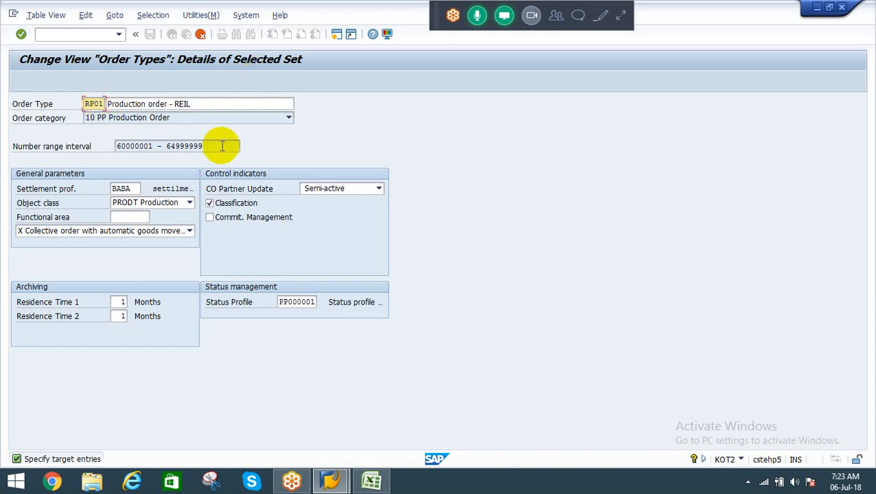
pyautogui.moveTo(222, 146); pyautogui.dragTo(92, 146)
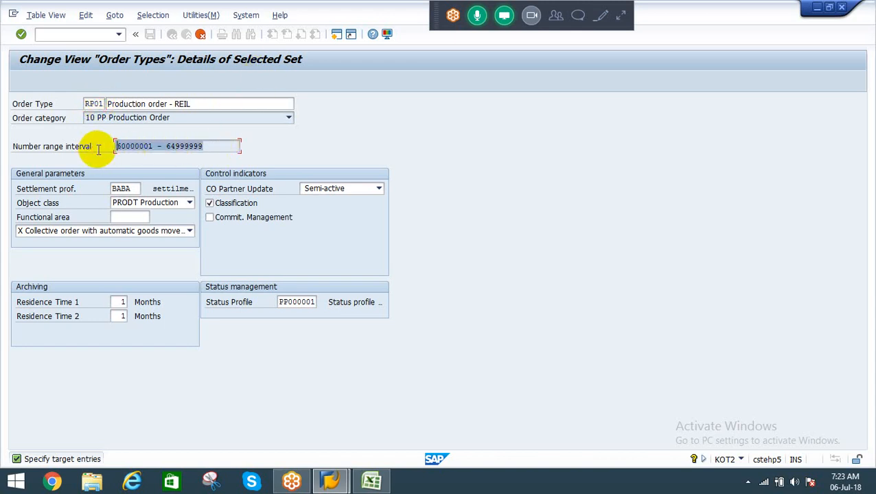
pyautogui.moveTo(214, 145); pyautogui.dragTo(71, 141)
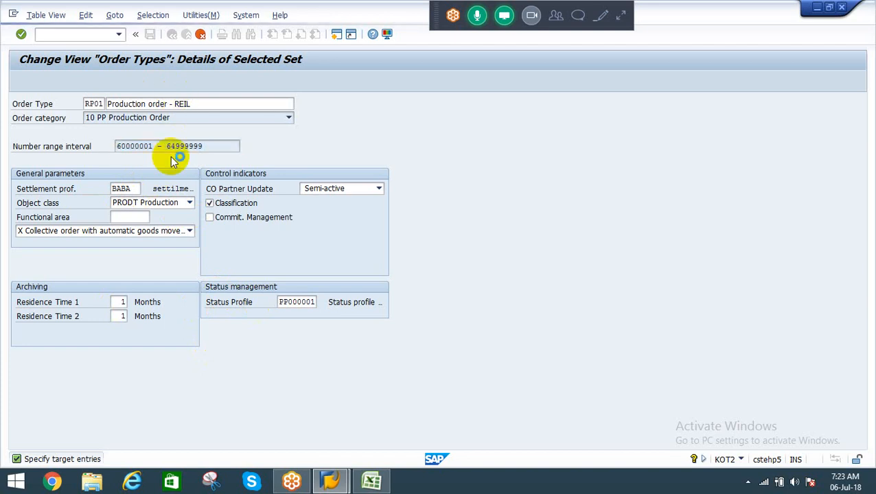
pyautogui.press('Return')
pyautogui.click(150, 35)
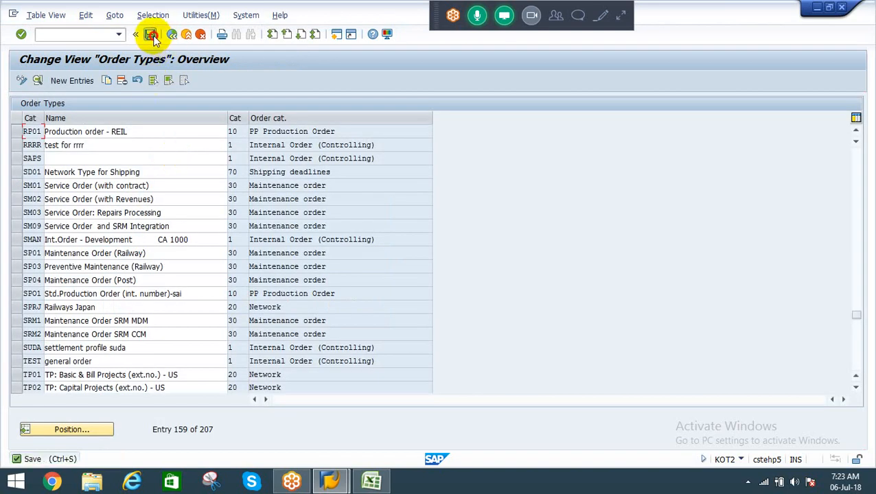
pyautogui.click(189, 205)
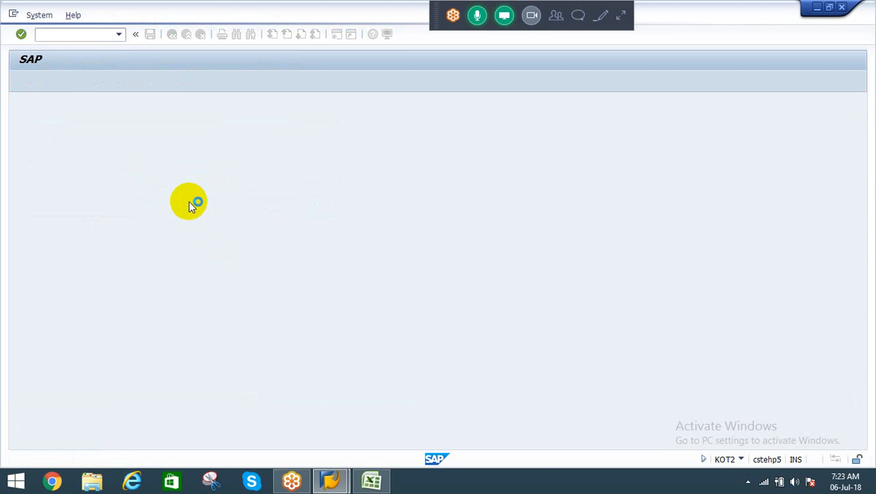
pyautogui.click(173, 34)
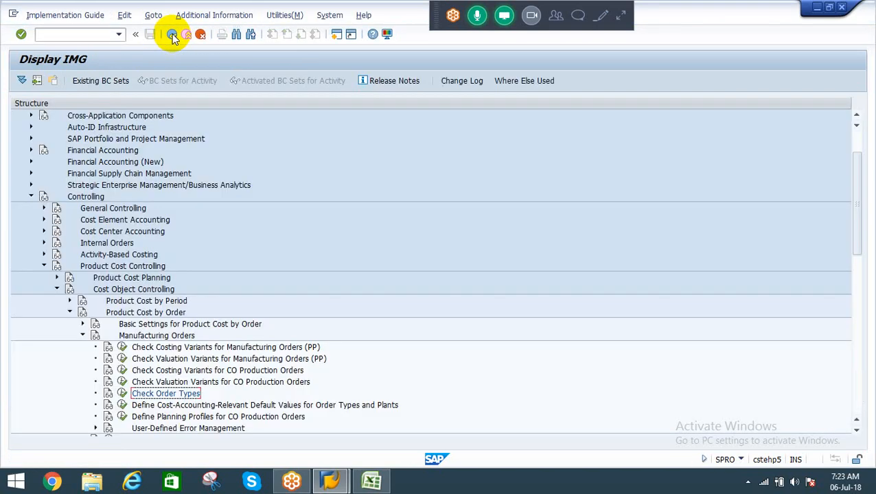
# Step: Collapse the Manufacturing Orders node and select Period-End Closing under Product Cost by Order
pyautogui.click(194, 406)
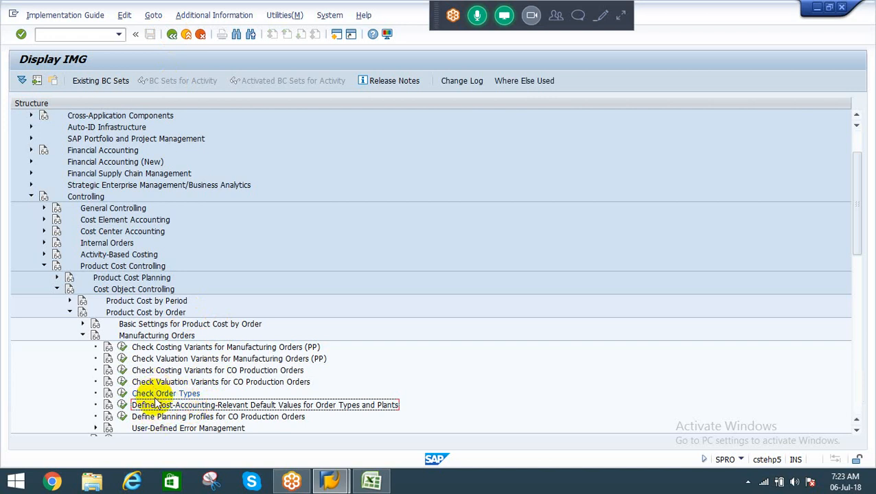
pyautogui.click(159, 395)
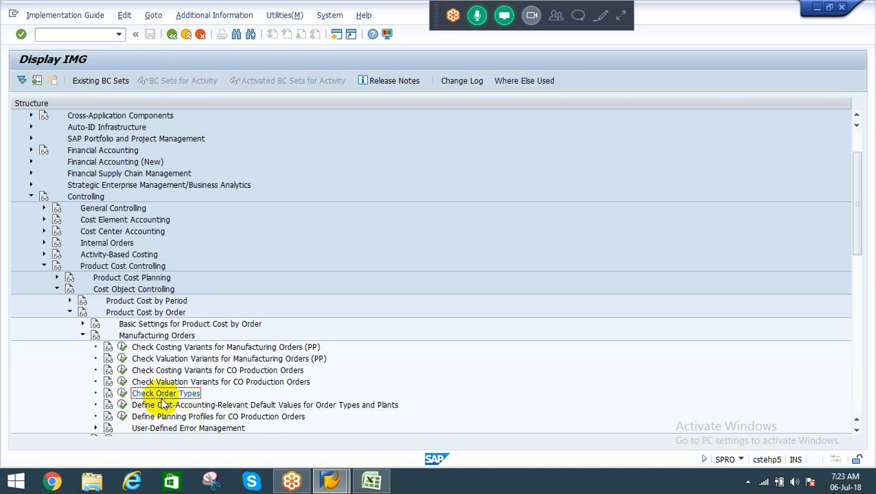
pyautogui.click(163, 405)
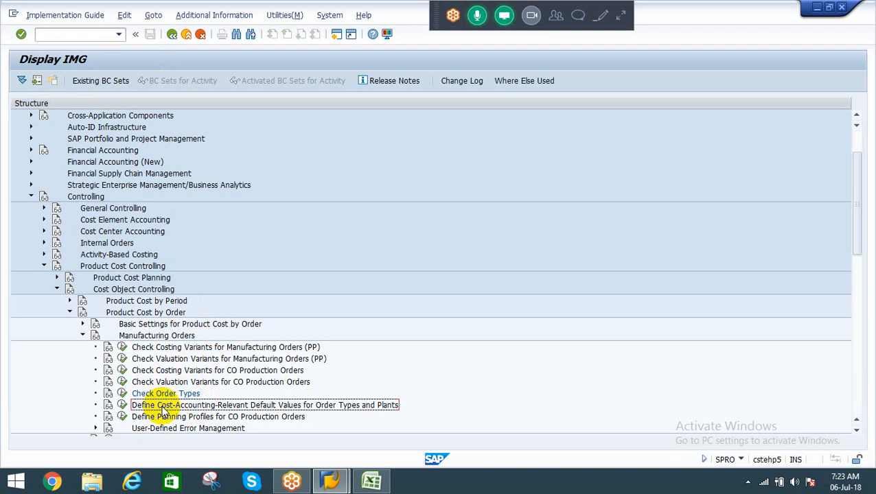
pyautogui.press('Down')
pyautogui.press('Down')
pyautogui.press('Down')
pyautogui.press('Down')
pyautogui.press('Down')
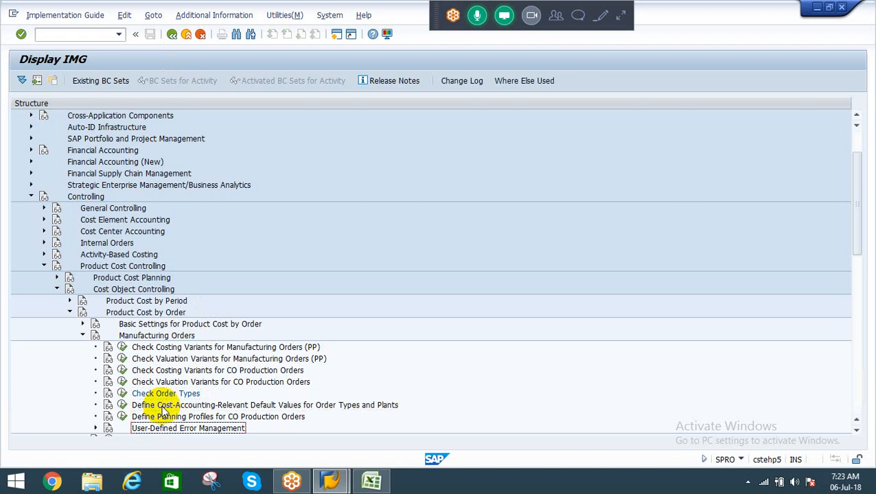
pyautogui.press('Up')
pyautogui.press('Up')
pyautogui.press('Up')
pyautogui.press('Up')
pyautogui.press('Up')
pyautogui.press('Up')
pyautogui.press('Up')
pyautogui.press('Up')
pyautogui.press('Up')
pyautogui.press('Up')
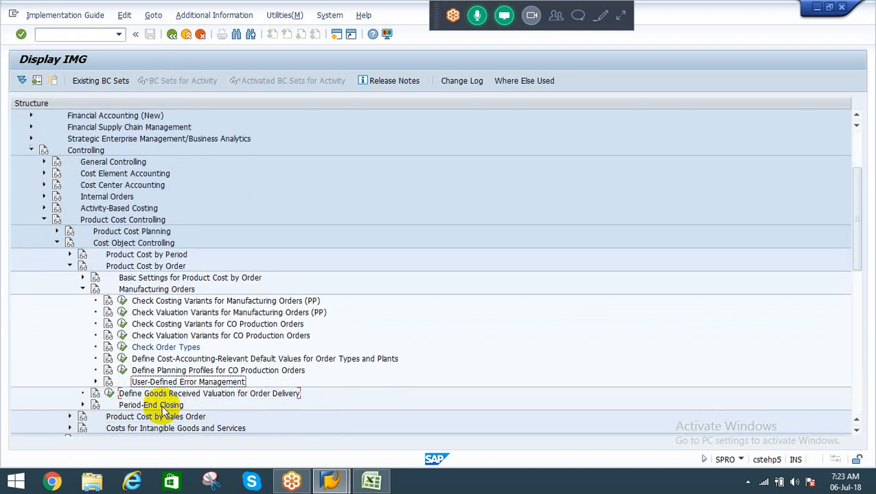
pyautogui.press('Left')
pyautogui.press('Left')
pyautogui.press('Down')
pyautogui.press('Down')
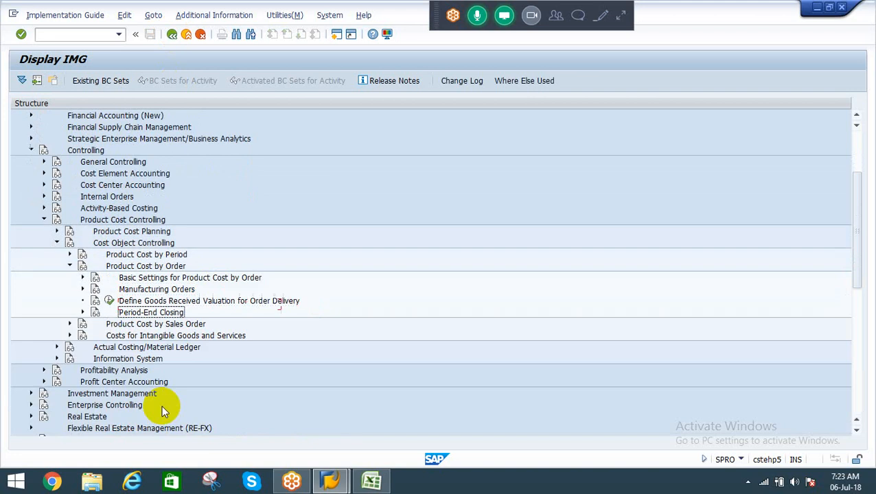
# Step: Expand Period-End Closing and its Work in Process node under Product Cost by Order, and select Define Results Analysis Keys
pyautogui.press('Right')
pyautogui.press('Down')
pyautogui.press('Up')
pyautogui.press('Up')
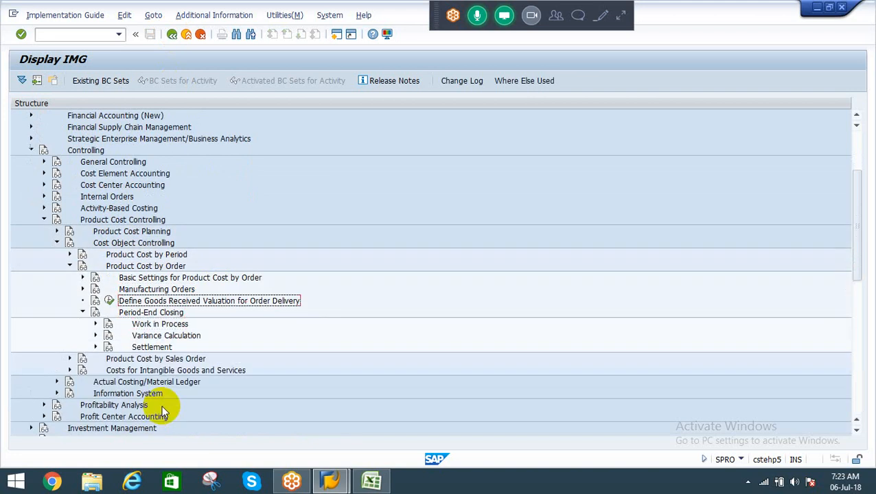
pyautogui.press('Down')
pyautogui.press('Down')
pyautogui.press('Right')
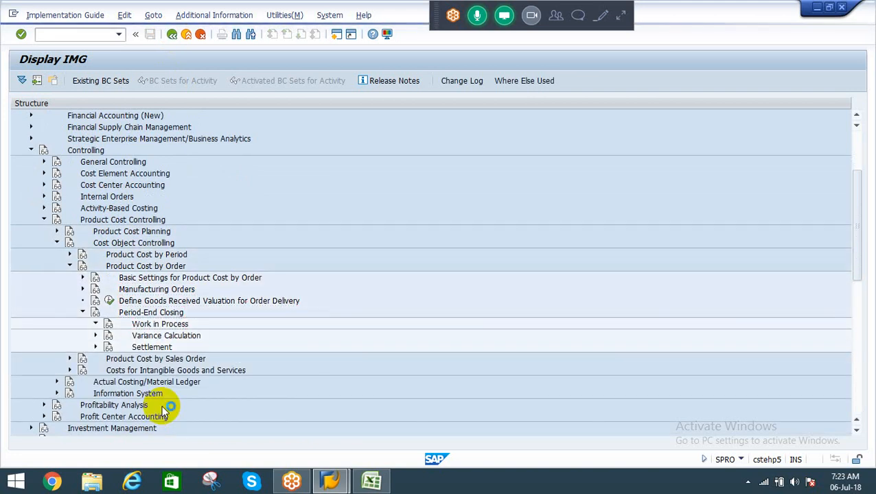
pyautogui.press('Down')
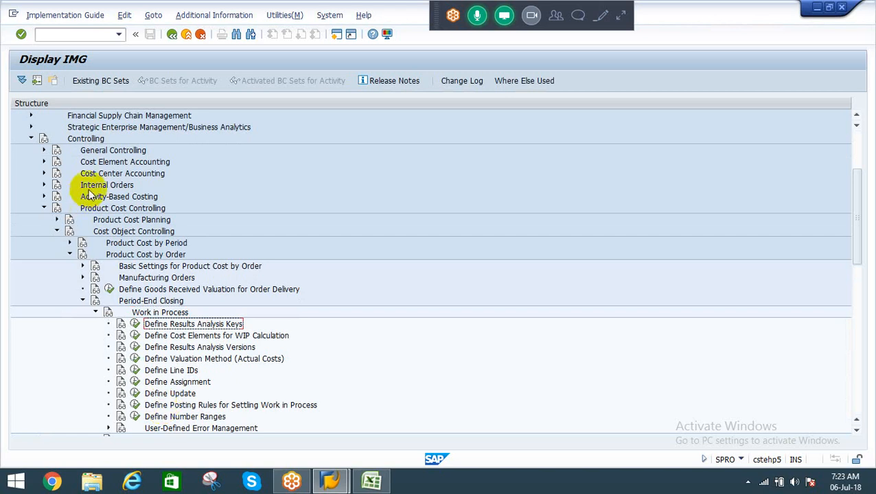
pyautogui.click(163, 313)
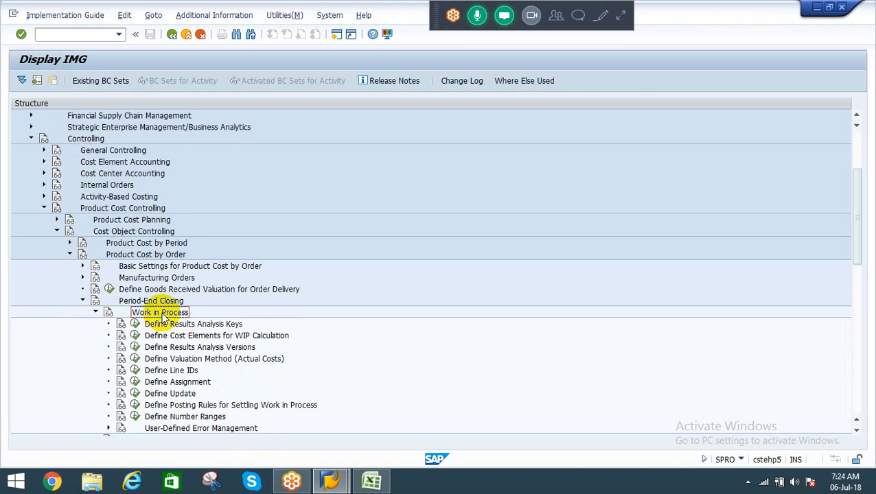
pyautogui.click(182, 326)
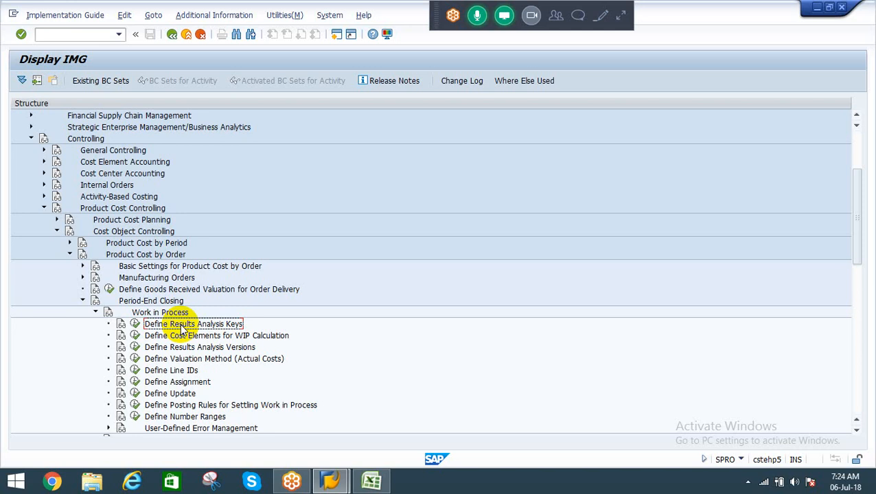
pyautogui.click(372, 482)
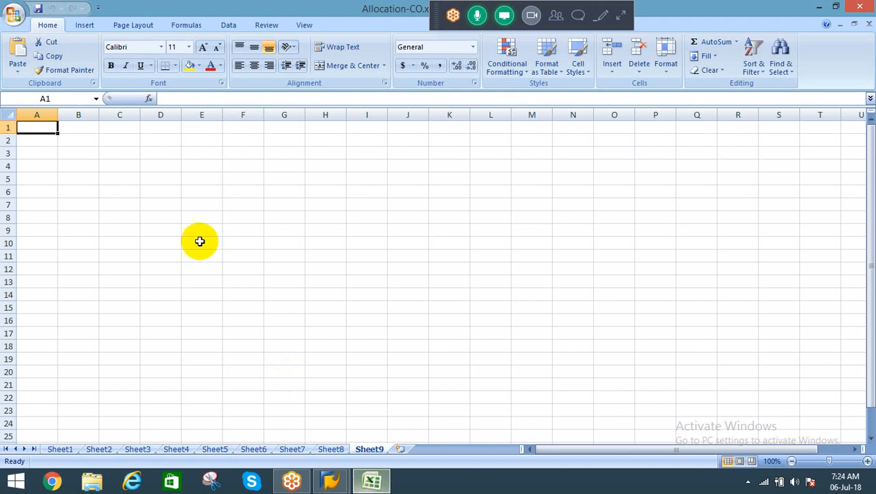
pyautogui.hotkey('alt', 'Tab')
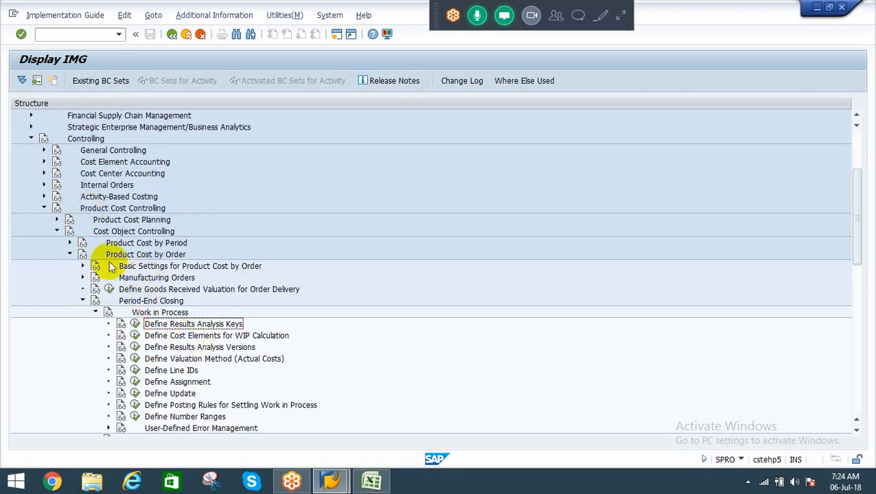
pyautogui.click(144, 281)
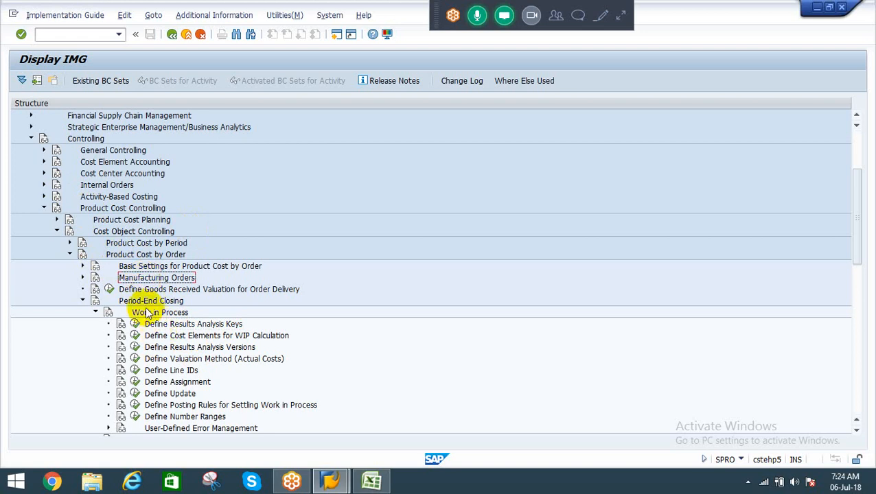
pyautogui.click(140, 302)
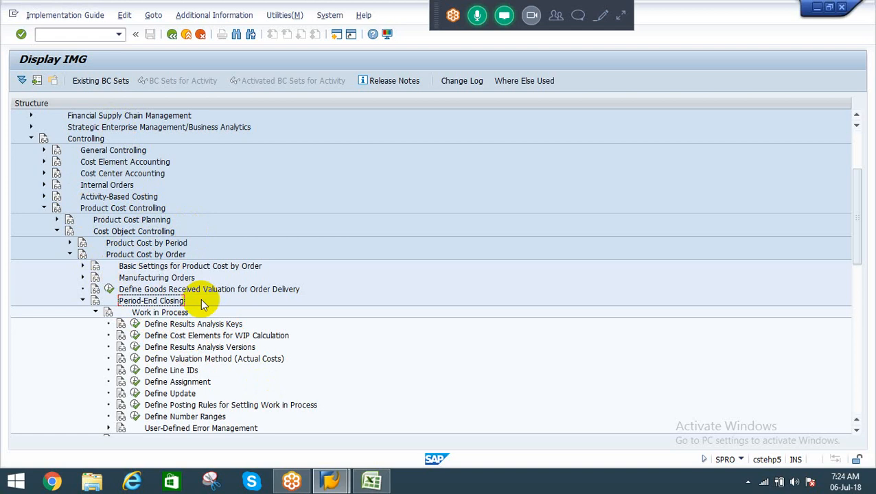
# Step: Switch to the Excel workbook and enter the heading "WIP" in cell B2 of Sheet9
pyautogui.hotkey('alt', 'Tab')
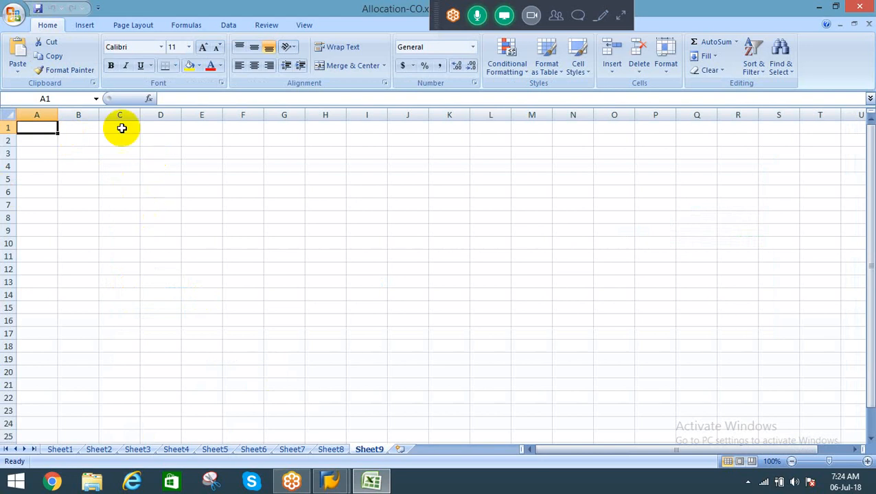
pyautogui.click(82, 143)
pyautogui.write('WIP')
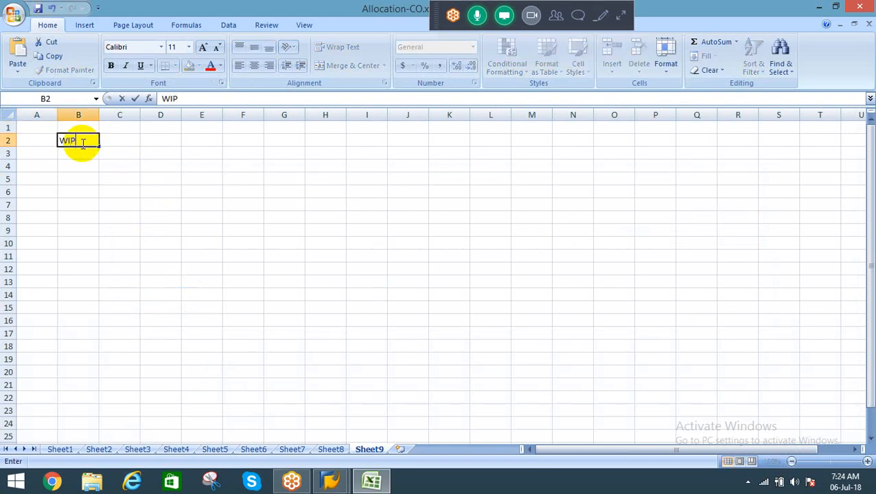
pyautogui.press('Return')
pyautogui.press('Right')
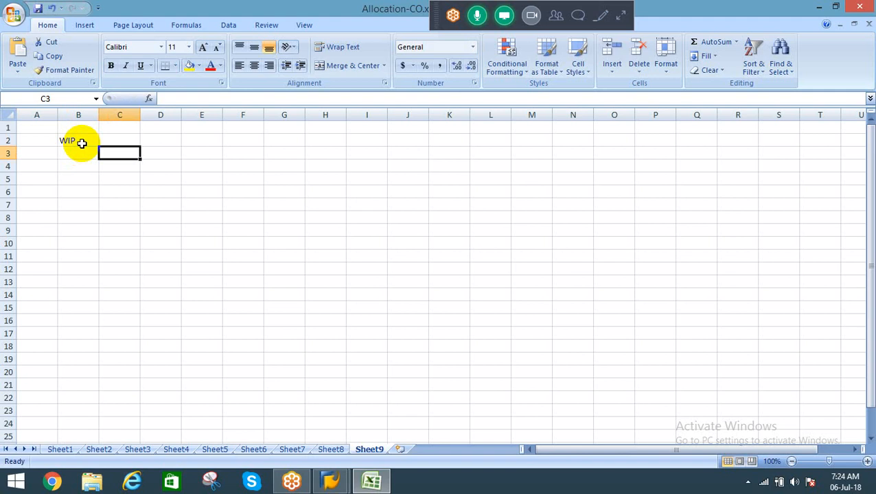
# Step: Enter "Result analysis version" in cell C3 beneath the WIP heading
pyautogui.hotkey('alt', 'Tab')
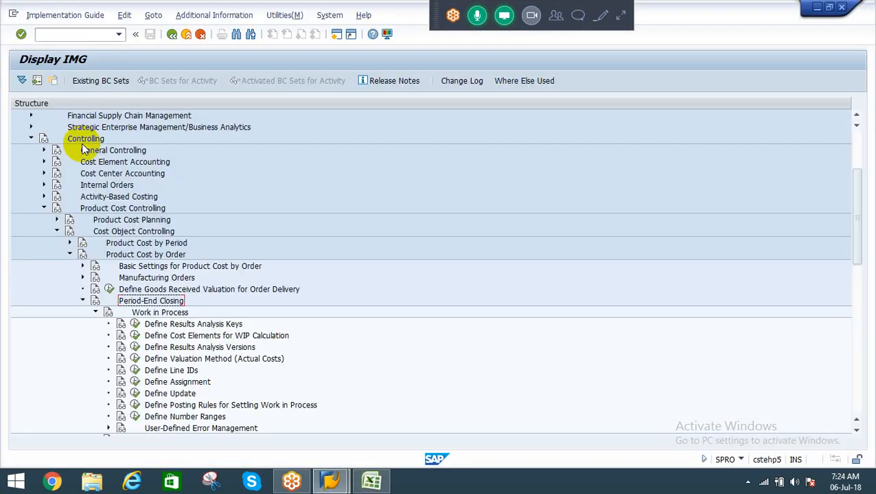
pyautogui.hotkey('alt', 'Tab')
pyautogui.write('R')
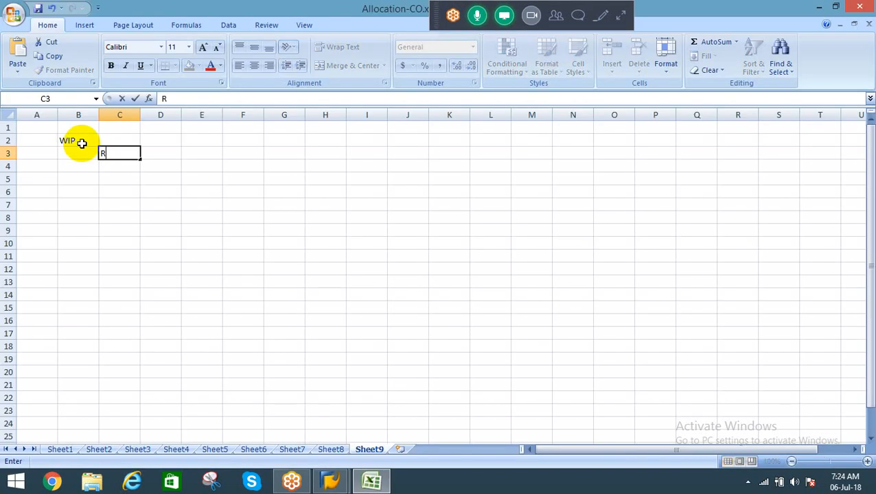
pyautogui.write('esult analysis version')
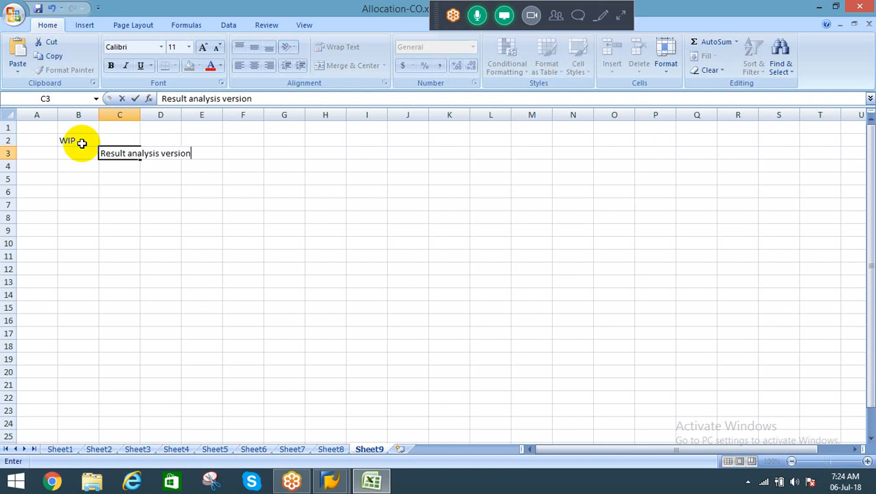
pyautogui.press('Return')
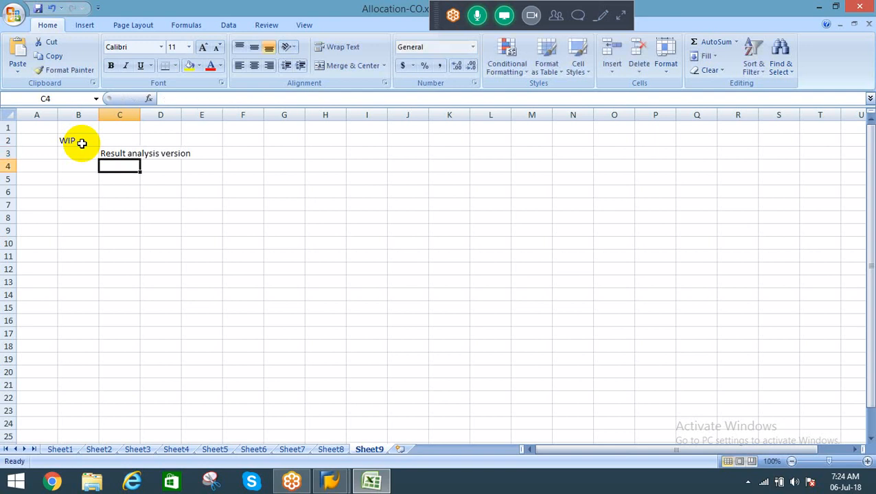
# Step: Replace the entry in cell C3 with "RA Key" and enter "Cost element" in C4
pyautogui.hotkey('alt', 'Tab')
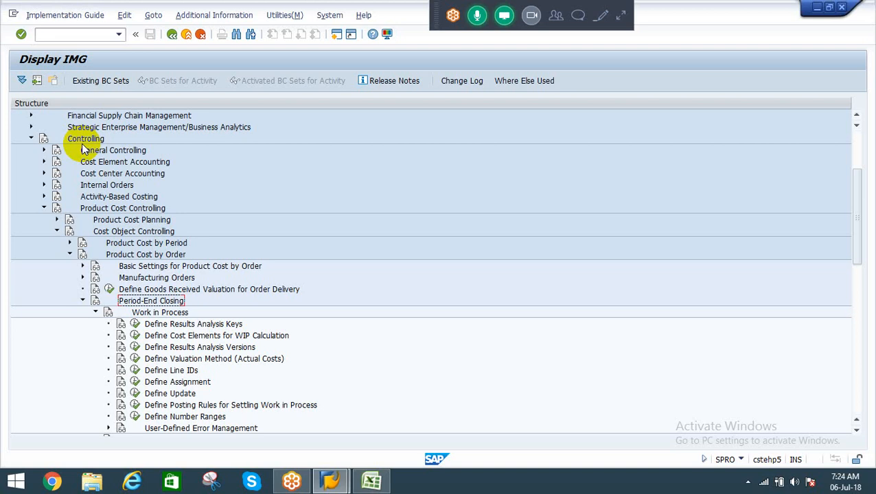
pyautogui.hotkey('alt', 'Tab')
pyautogui.press('Up')
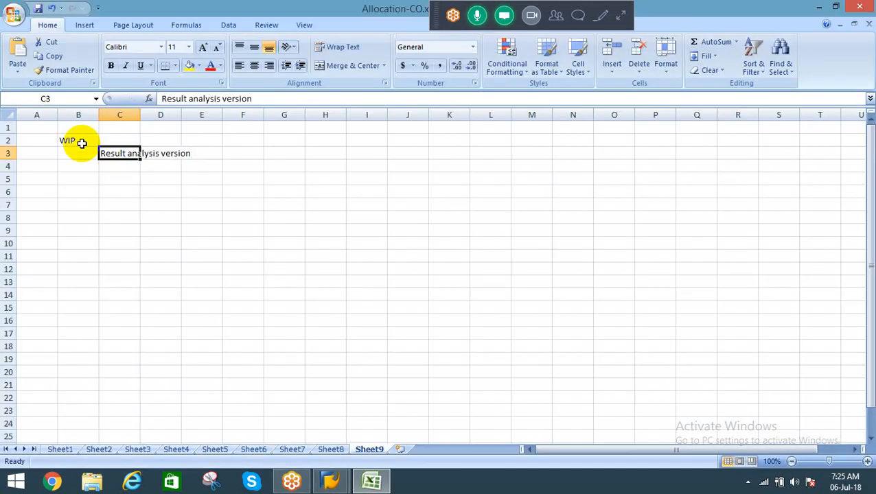
pyautogui.write('RA Key')
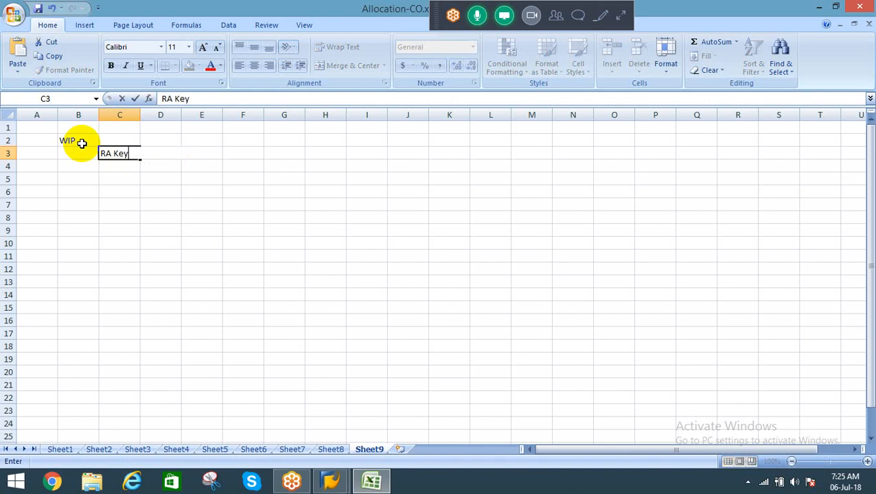
pyautogui.press('Return')
pyautogui.write('CE')
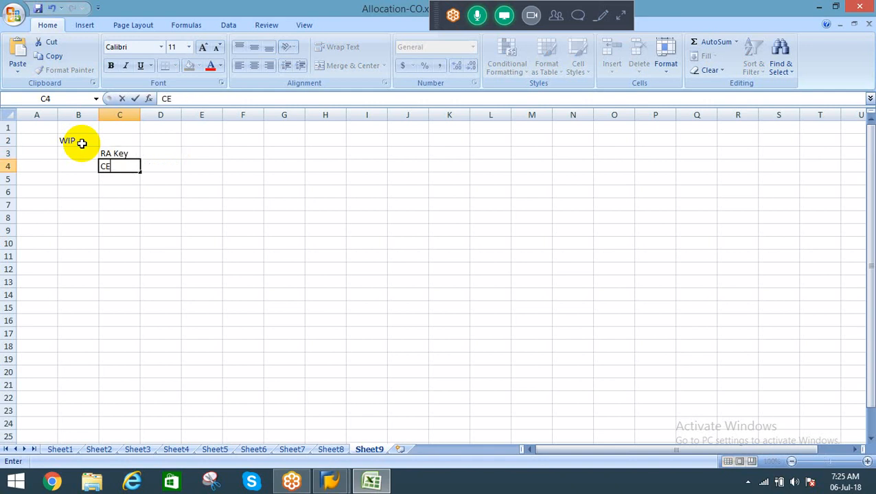
pyautogui.press('Escape')
pyautogui.write('Cost element')
pyautogui.press('Return')
# Step: Continue the WIP list from the implementation guide with "RA version" in C5 and "Valuation method" in C6
pyautogui.hotkey('alt', 'Tab')
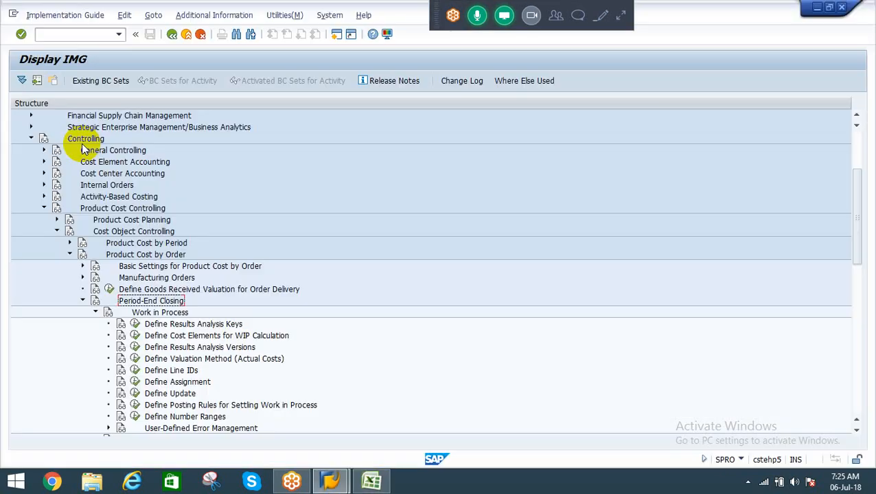
pyautogui.hotkey('alt', 'Tab')
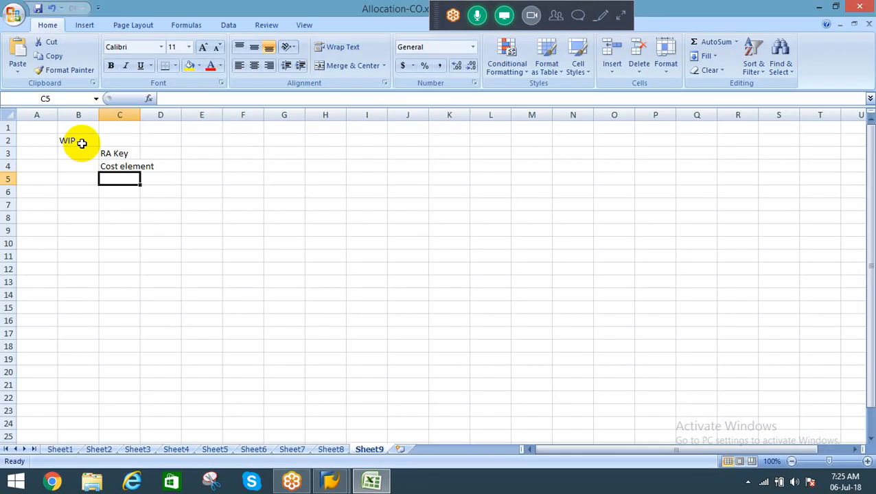
pyautogui.write('RA c')
pyautogui.press('BackSpace')
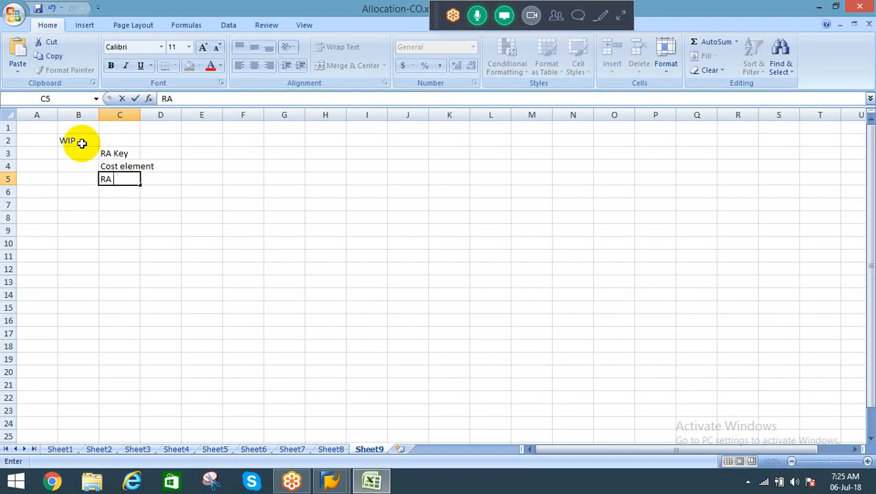
pyautogui.write('version')
pyautogui.press('Return')
pyautogui.hotkey('alt', 'Tab')
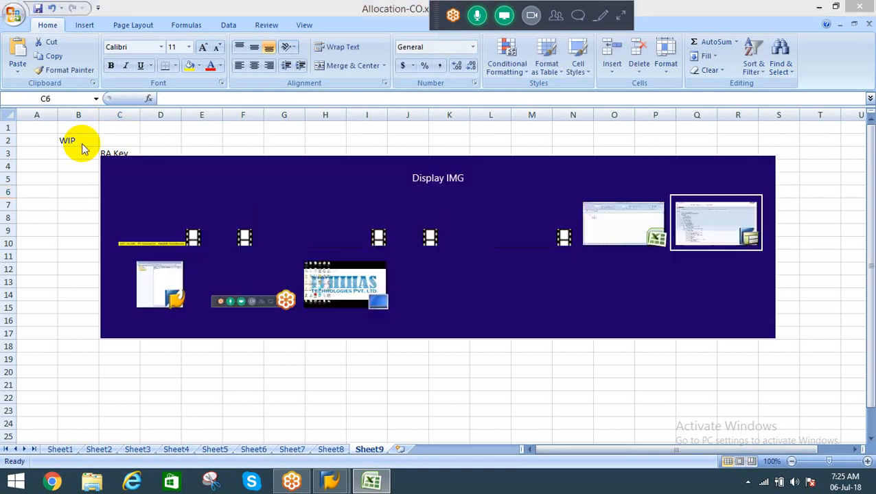
pyautogui.hotkey('alt', 'Tab')
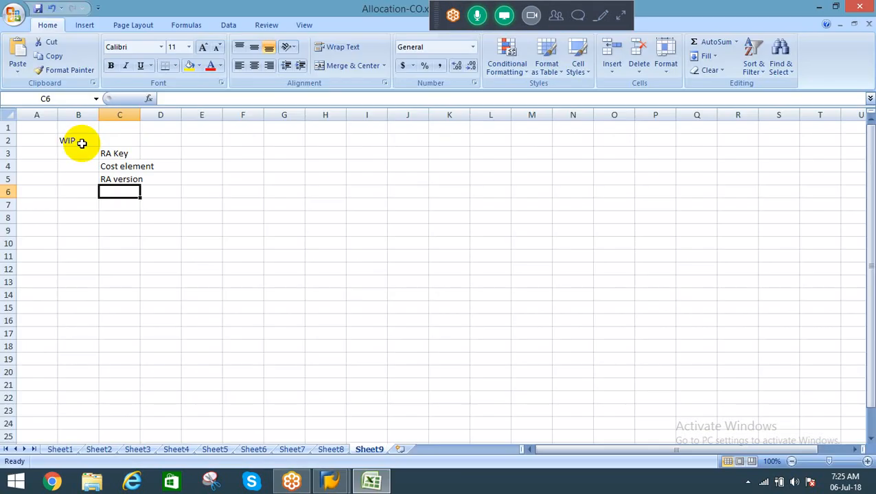
pyautogui.write('Valuati')
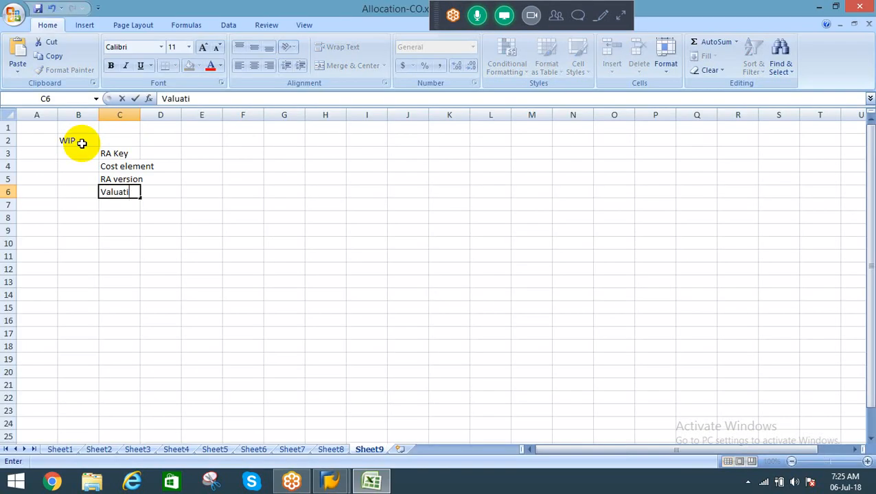
pyautogui.write('on method')
pyautogui.press('Return')
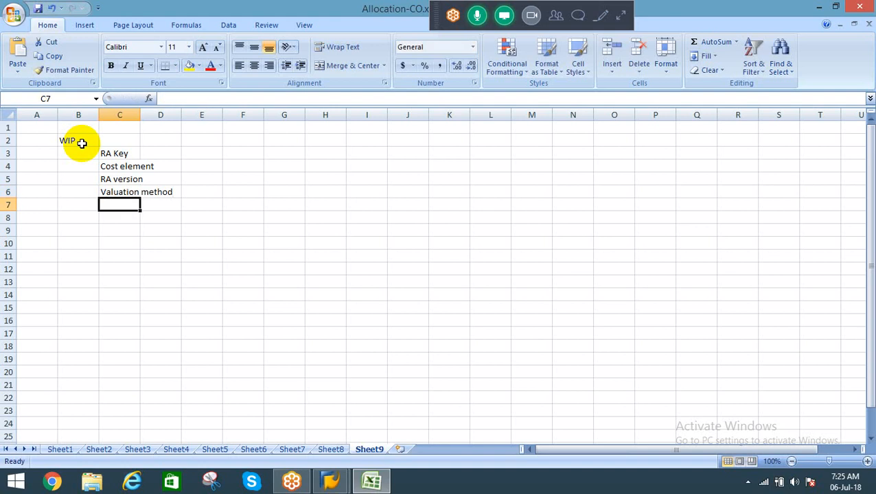
# Step: Add "Line IDs" in cell C7 and "Assignement" in C8 to the WIP configuration list
pyautogui.hotkey('alt', 'Tab')
pyautogui.hotkey('alt', 'Tab')
pyautogui.write('Line IDs')
pyautogui.press('Return')
pyautogui.hotkey('alt', 'Tab')
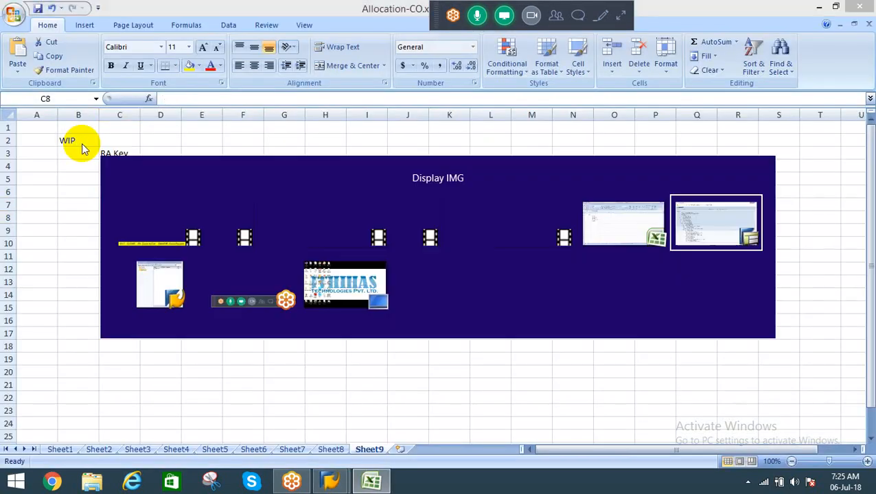
pyautogui.hotkey('alt', 'Tab')
pyautogui.write('A')
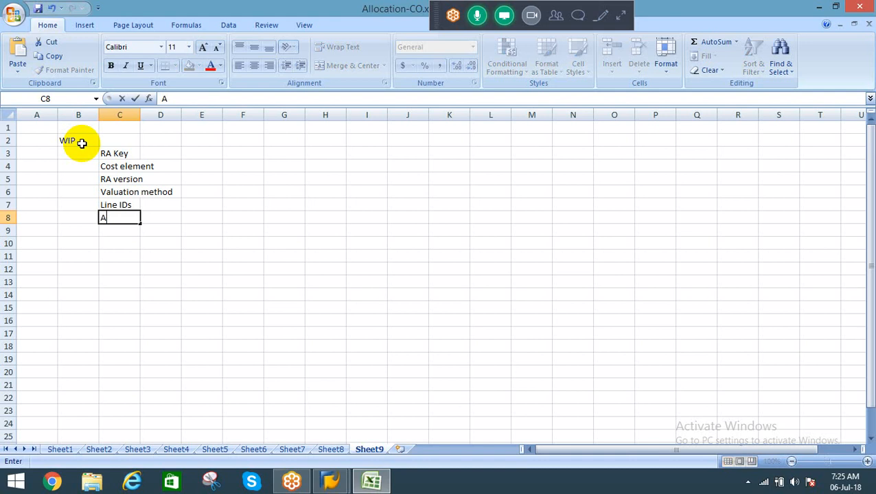
pyautogui.write('ssignement')
pyautogui.press('Return')
# Step: Complete the WIP list with "Update" in C9 and "Posting rules" in C10, and return to the SAP implementation guide
pyautogui.hotkey('alt', 'Tab')
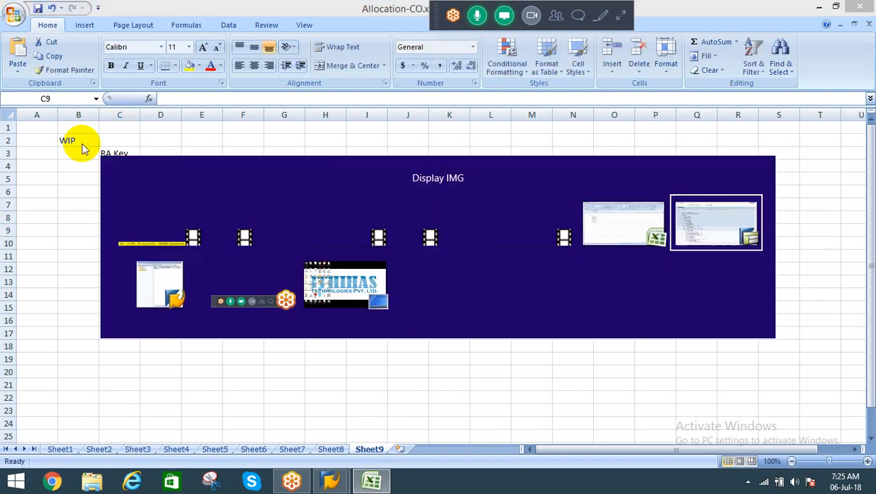
pyautogui.hotkey('alt', 'Tab')
pyautogui.write('Update')
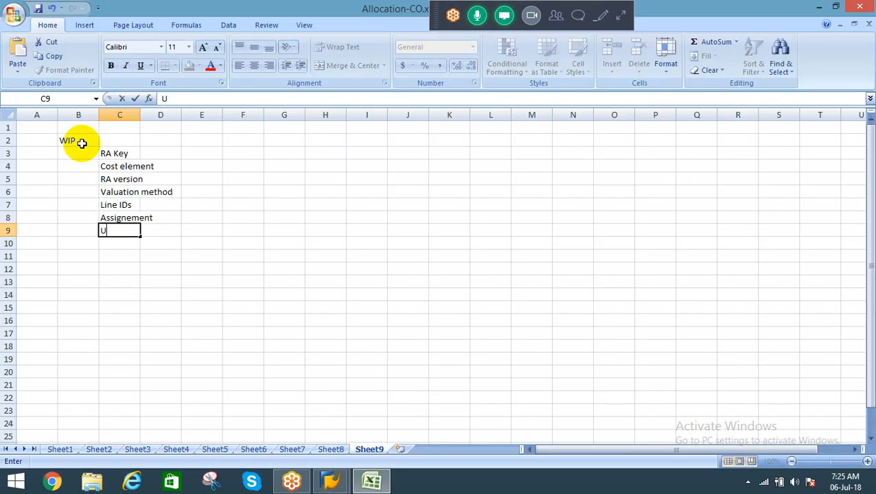
pyautogui.press('Return')
pyautogui.hotkey('alt', 'Tab')
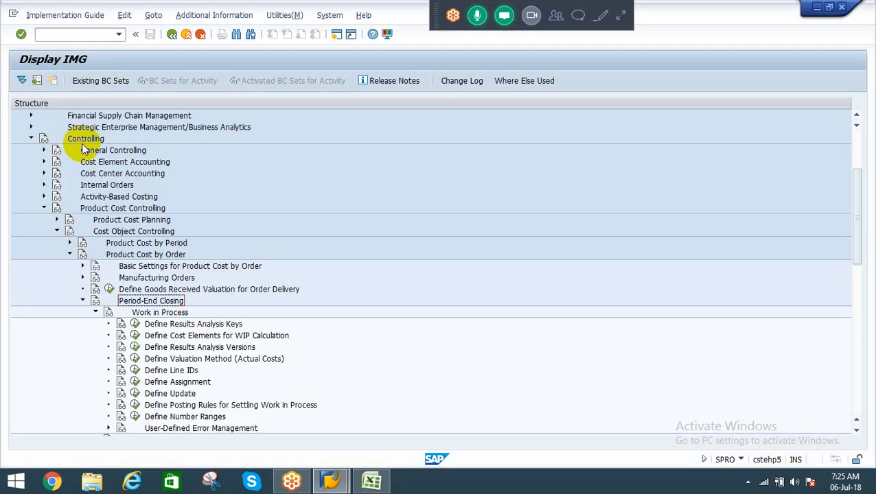
pyautogui.hotkey('alt', 'Tab')
pyautogui.write('Postin')
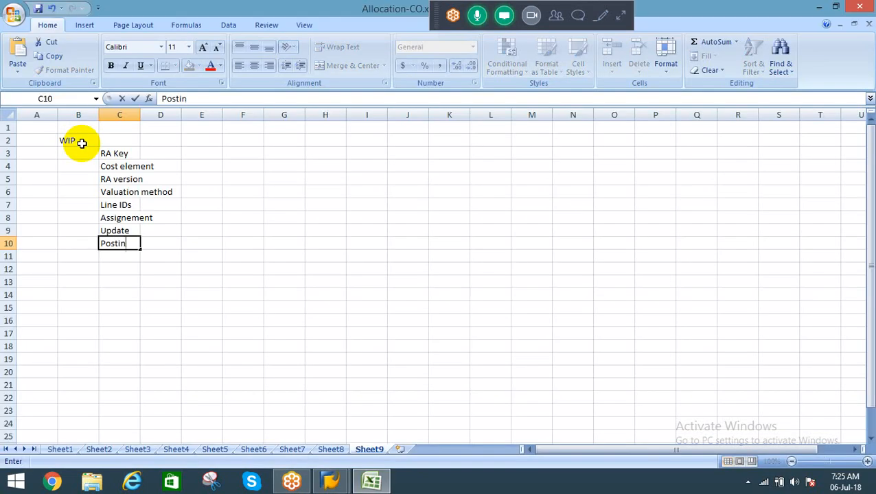
pyautogui.write('g rules')
pyautogui.press('Return')
pyautogui.hotkey('alt', 'Tab')
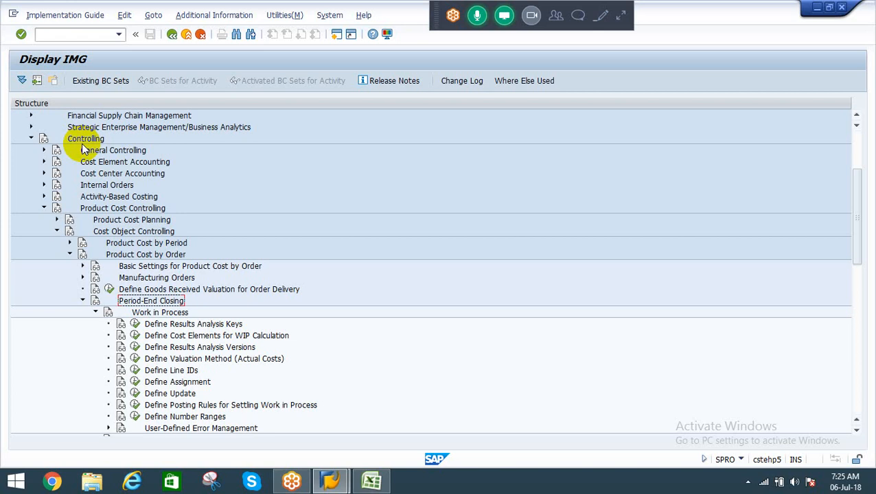
pyautogui.hotkey('alt', 'Tab')
pyautogui.hotkey('alt', 'Tab')
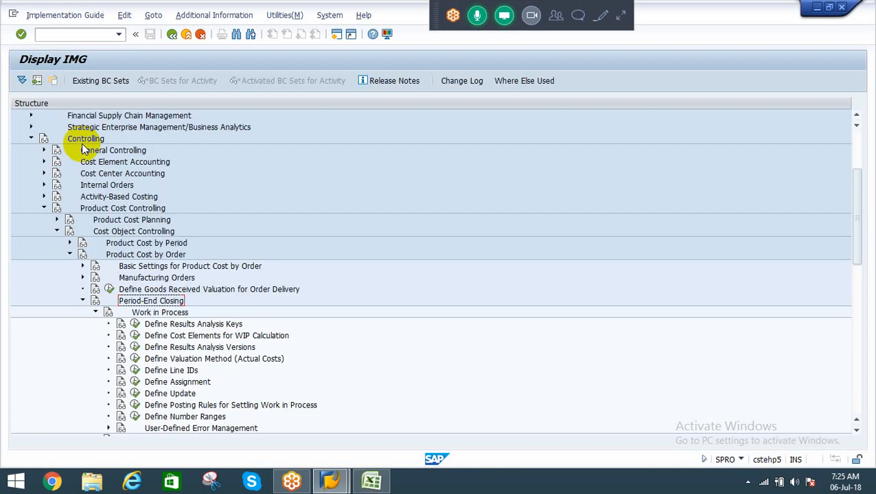
# Step: Compare the WIP list in Excel with the Work in Process activities in the SAP implementation guide
pyautogui.hotkey('alt', 'Tab')
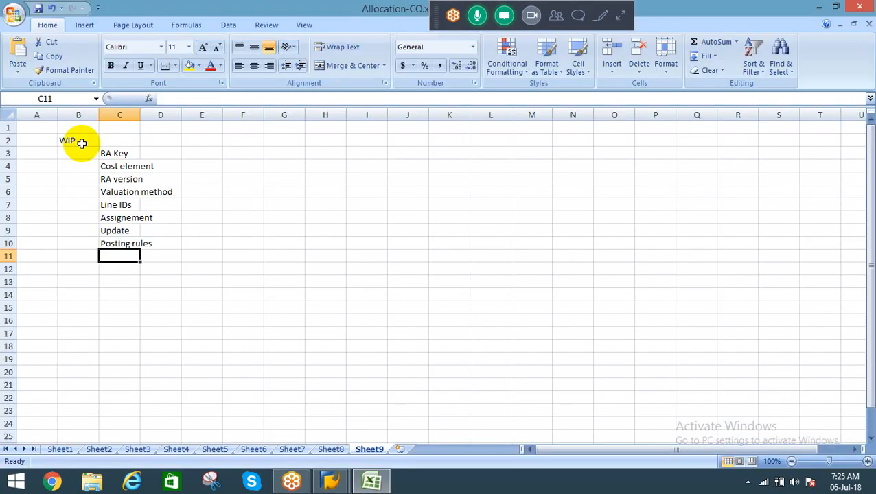
pyautogui.hotkey('alt', 'Tab')
pyautogui.hotkey('alt', 'Tab')
pyautogui.hotkey('alt', 'Tab')
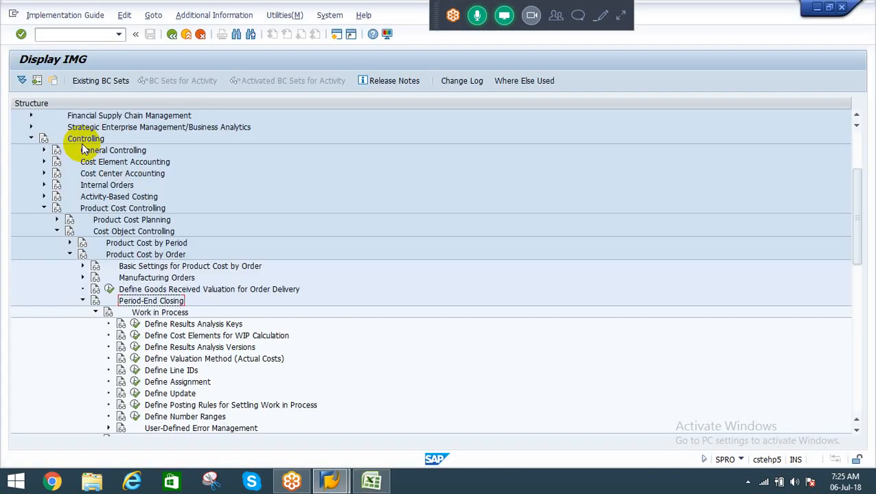
pyautogui.hotkey('alt', 'Tab')
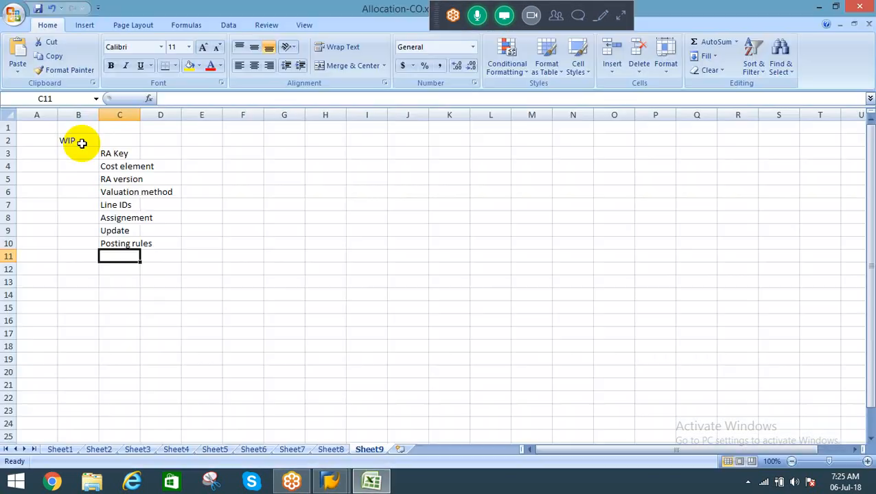
pyautogui.press('Up')
pyautogui.hotkey('alt', 'Tab')
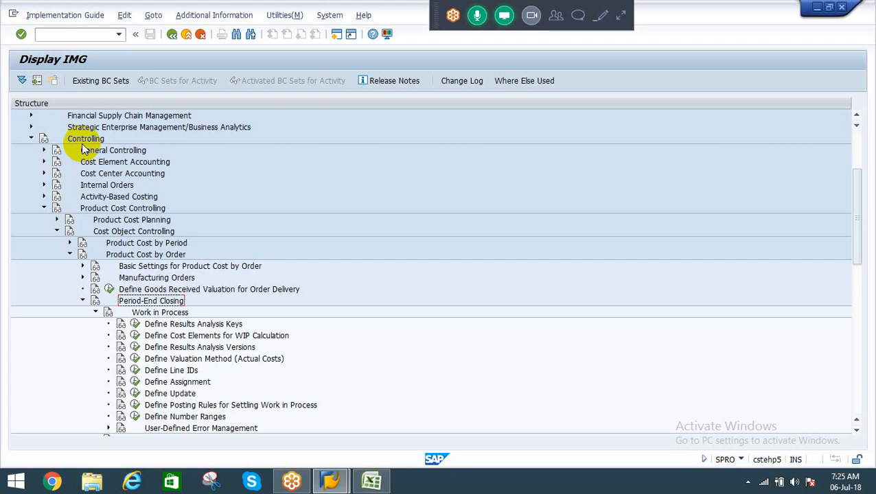
pyautogui.hotkey('alt', 'Tab')
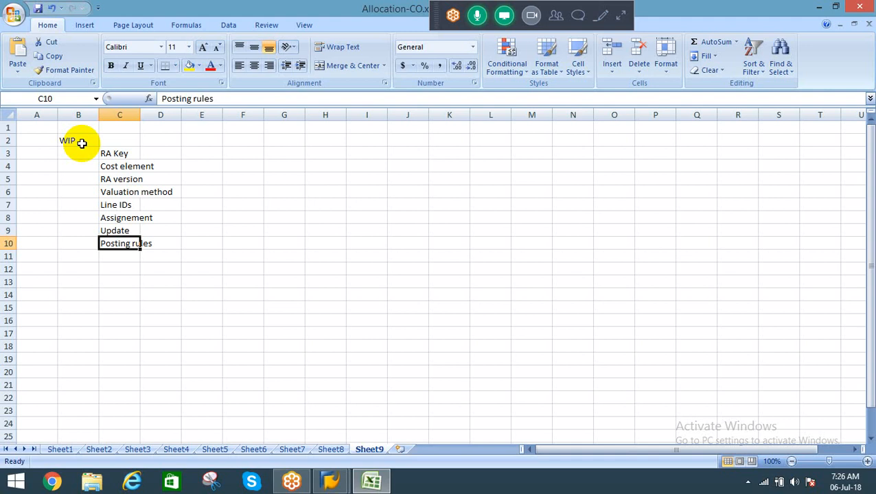
# Step: Describe the RA Key by entering "Variant for WIP calculation" in cell D3
pyautogui.click(120, 153)
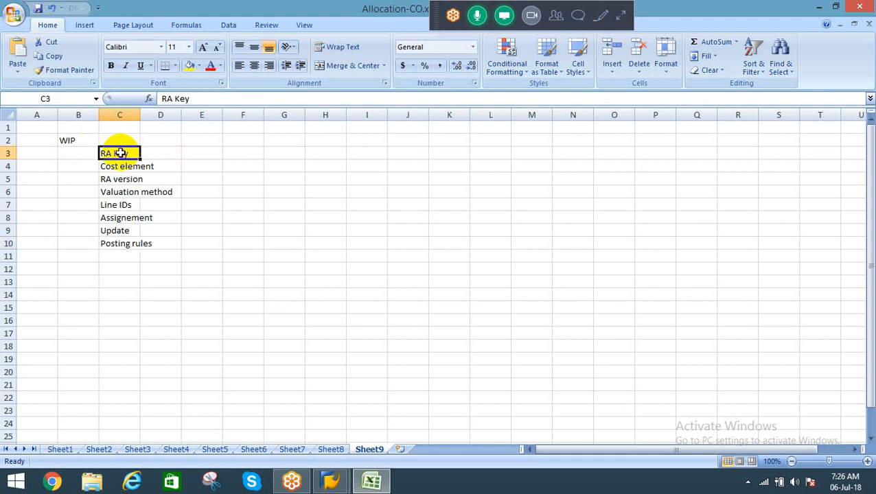
pyautogui.click(124, 166)
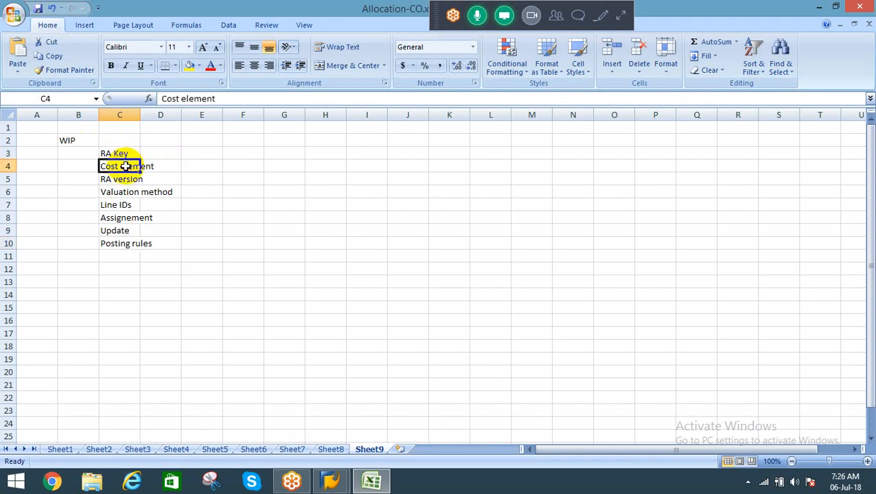
pyautogui.hotkey('ctrl', 'shift', 'Down')
pyautogui.press('Up')
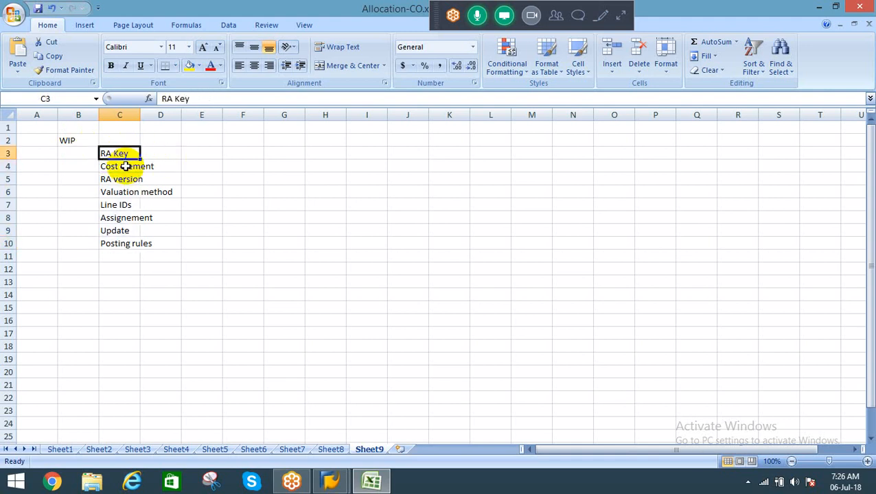
pyautogui.click(124, 166)
pyautogui.press('Up')
pyautogui.press('Right')
pyautogui.write('Varia')
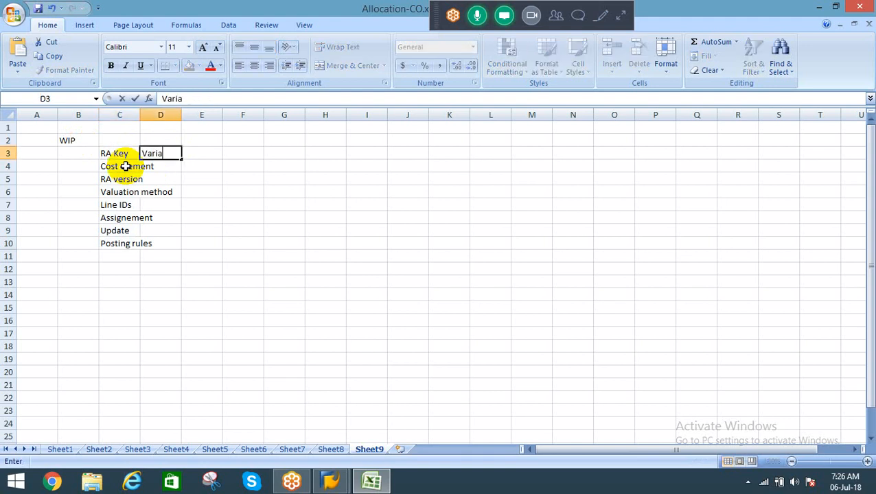
pyautogui.write('nt for WIP c')
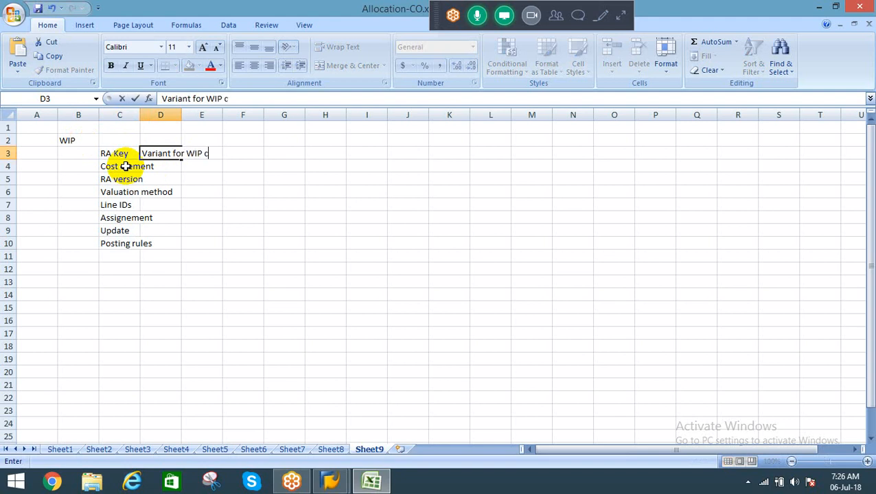
pyautogui.write('alculation')
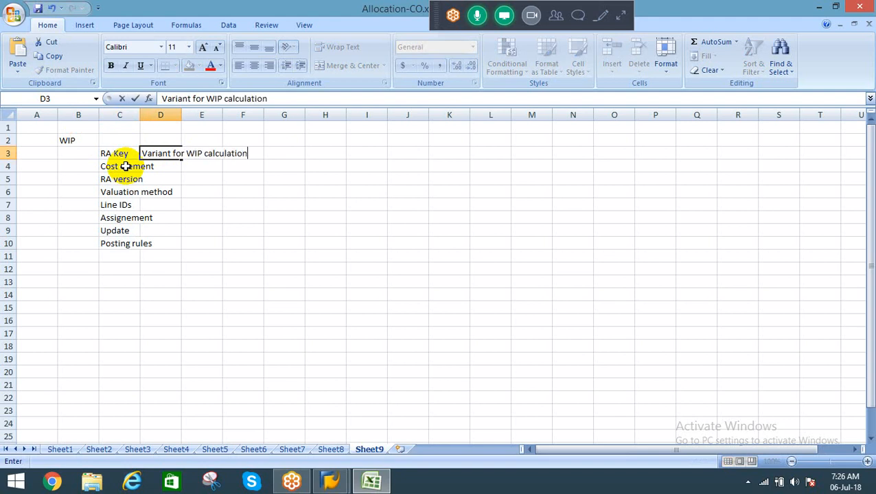
pyautogui.press('Return')
# Step: Extend the RA Key description in D3 with ". We assign this variant in Production order type"
pyautogui.press('Up')
pyautogui.press('F2')
pyautogui.write('. We assi')
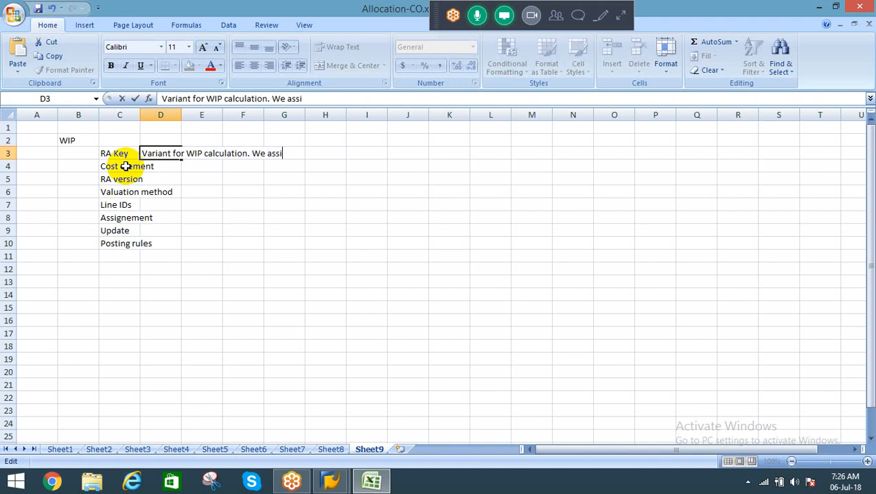
pyautogui.write('gn this va')
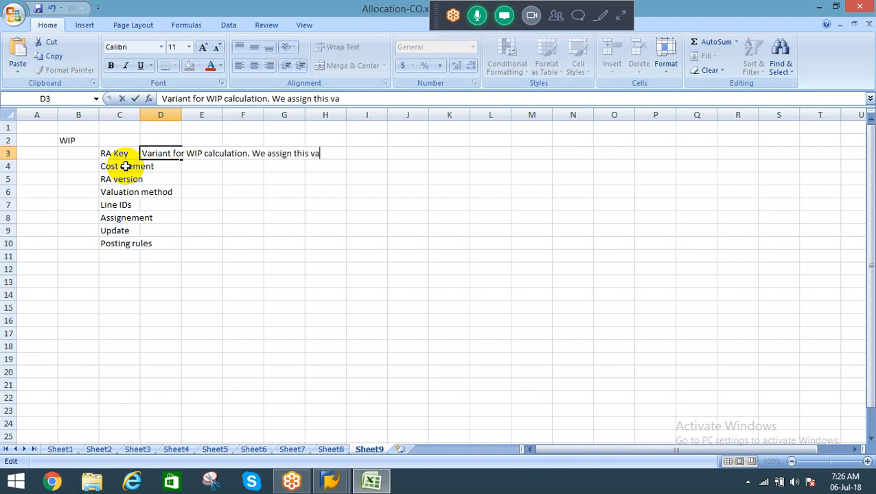
pyautogui.write('riant in Produc')
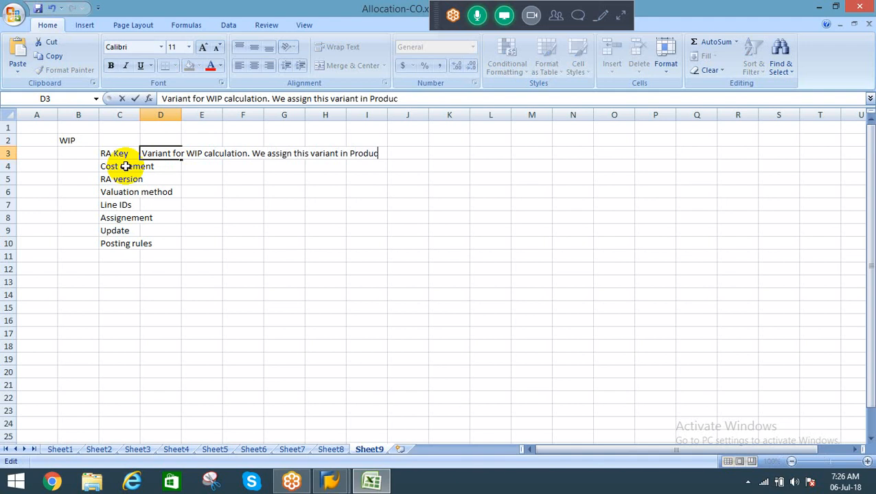
pyautogui.write('tion order type')
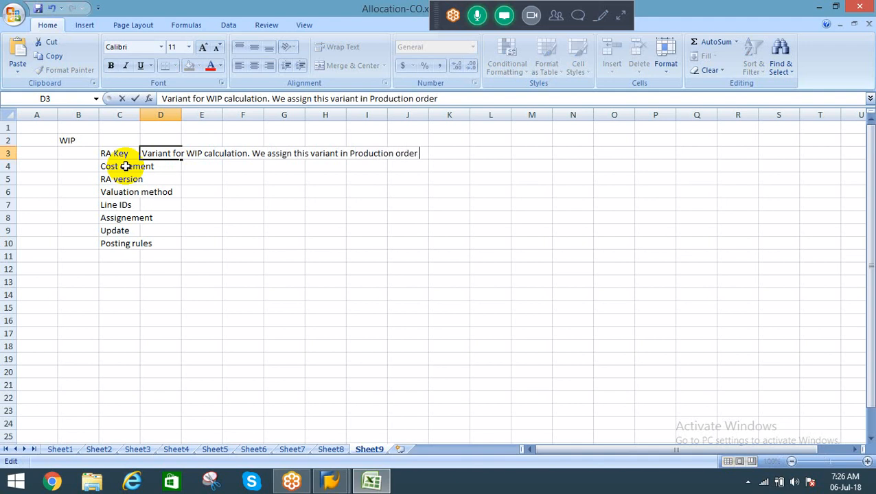
pyautogui.press('Return')
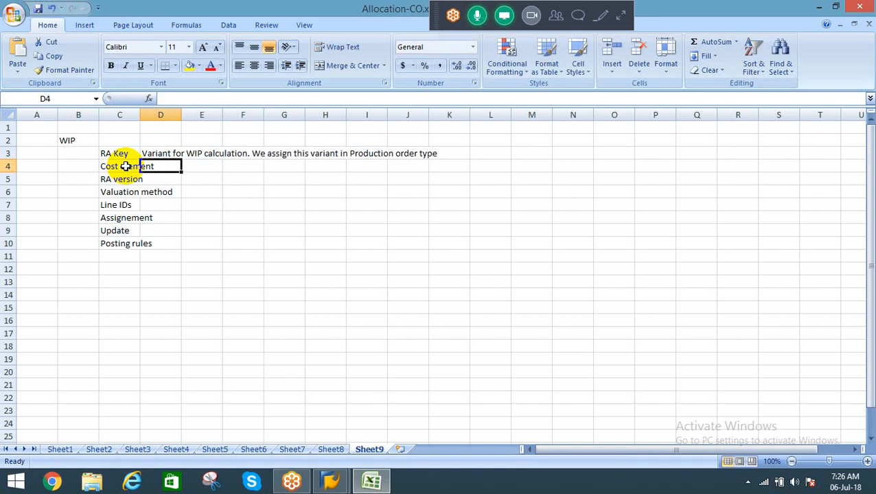
pyautogui.press('Up')
pyautogui.press('Left')
pyautogui.press('Left')
pyautogui.press('Up')
pyautogui.press('Up')
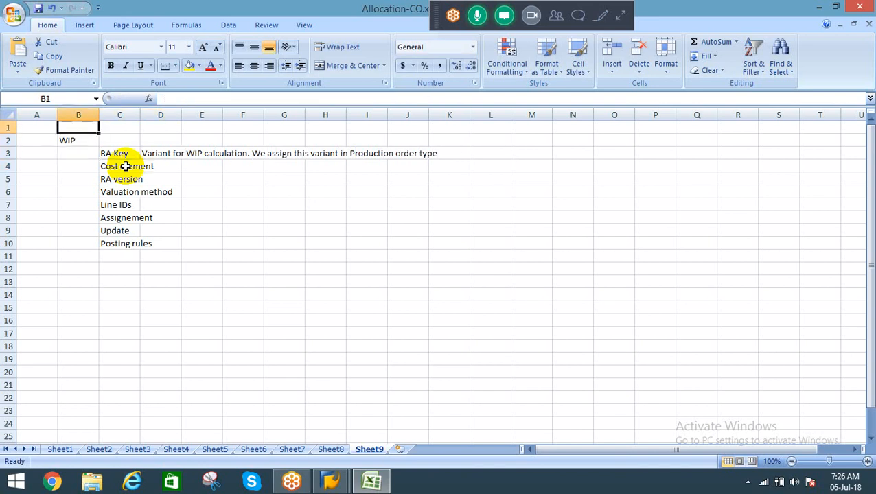
# Step: AutoFit the width of column C to the WIP list entries in C3:C10
pyautogui.press('Down')
pyautogui.press('Down')
pyautogui.press('Right')
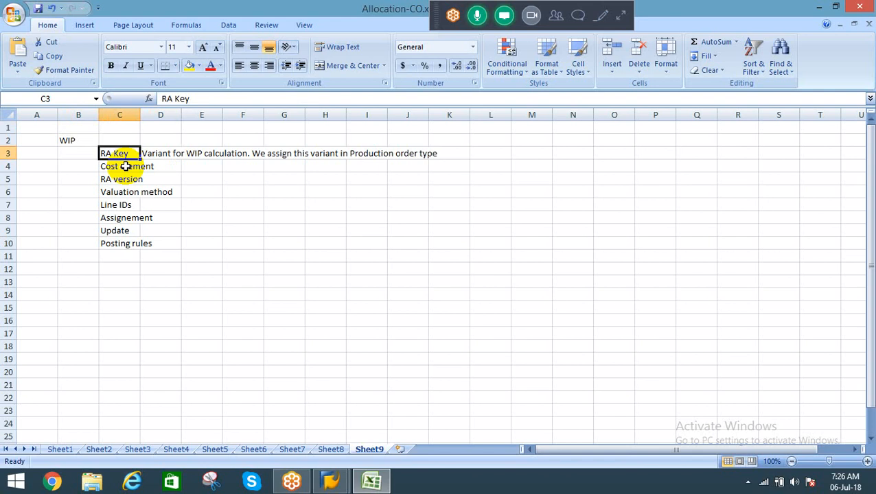
pyautogui.hotkey('ctrl', 'shift', 'Down')
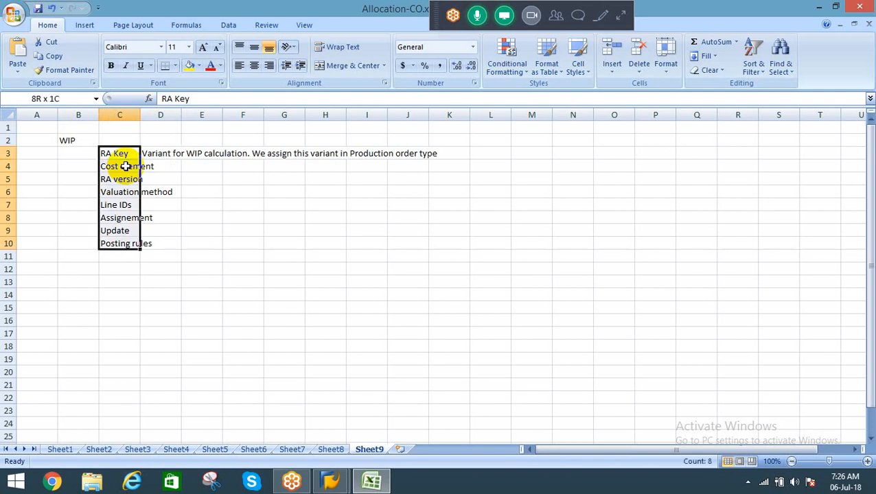
pyautogui.hotkey('alt', 'e')
pyautogui.press('c')
pyautogui.hotkey('alt', 'o')
pyautogui.press('c')
pyautogui.press('Escape')
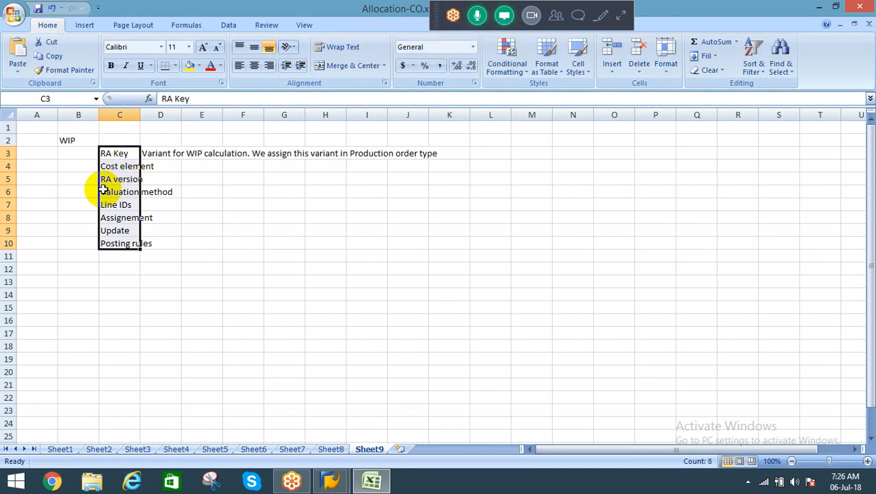
pyautogui.hotkey('alt', 'o')
pyautogui.press('c')
pyautogui.press('a')
pyautogui.press('Escape')
# Step: Describe the cost element in D4 with "We need to create secondary CE with category '31'"
pyautogui.press('Down')
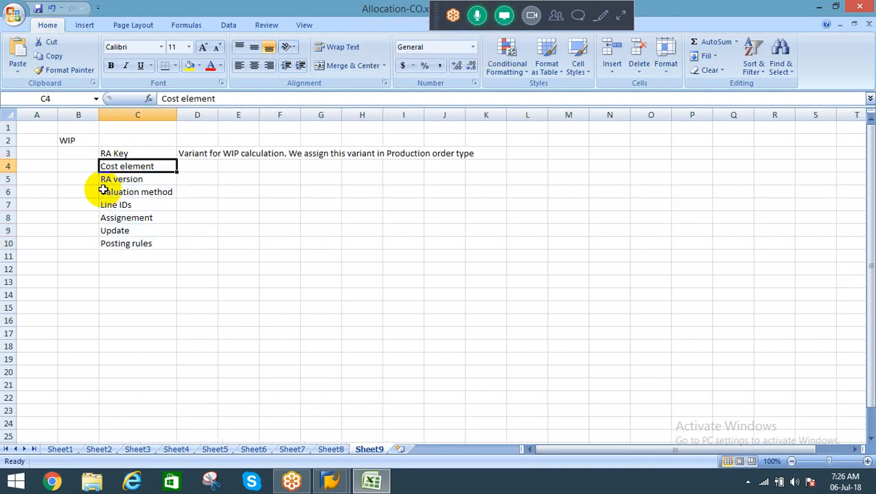
pyautogui.press('Right')
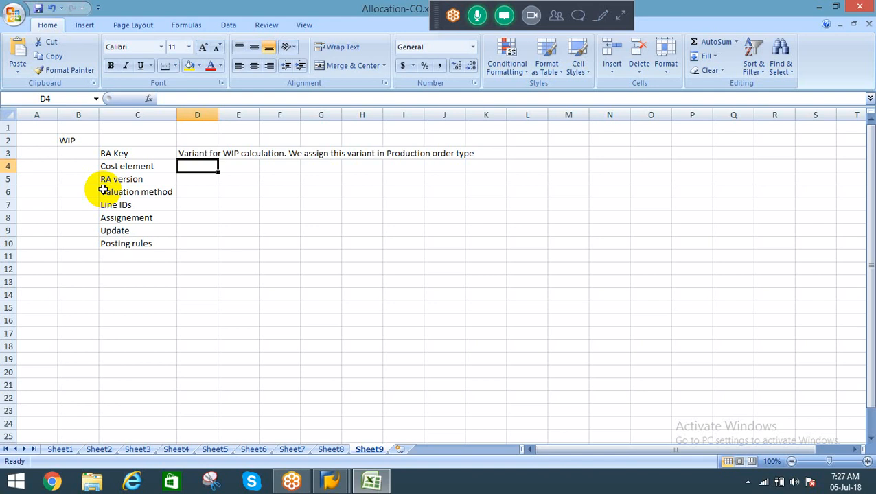
pyautogui.write('Q')
pyautogui.press('BackSpace')
pyautogui.write('We ')
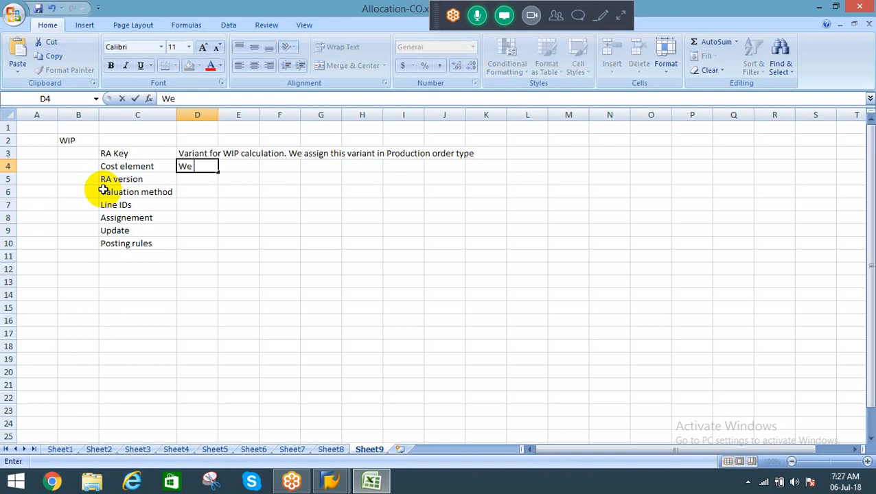
pyautogui.write('need to')
pyautogui.write('create')
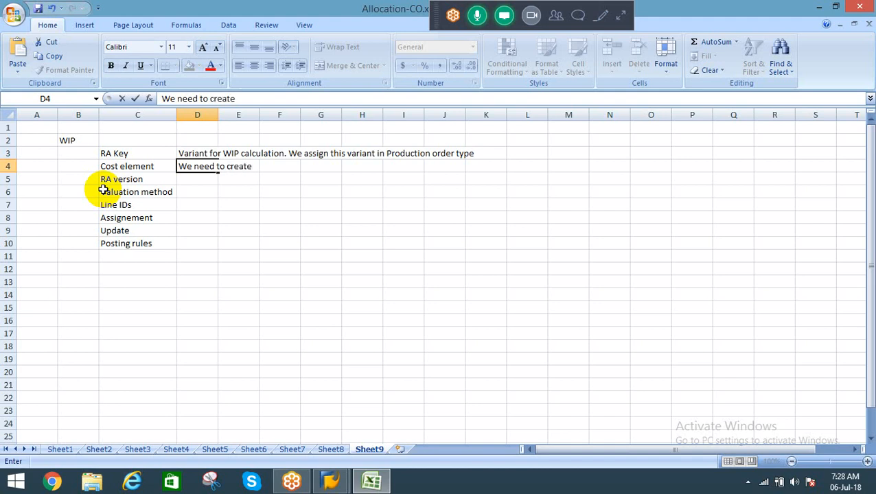
pyautogui.write(' secondar')
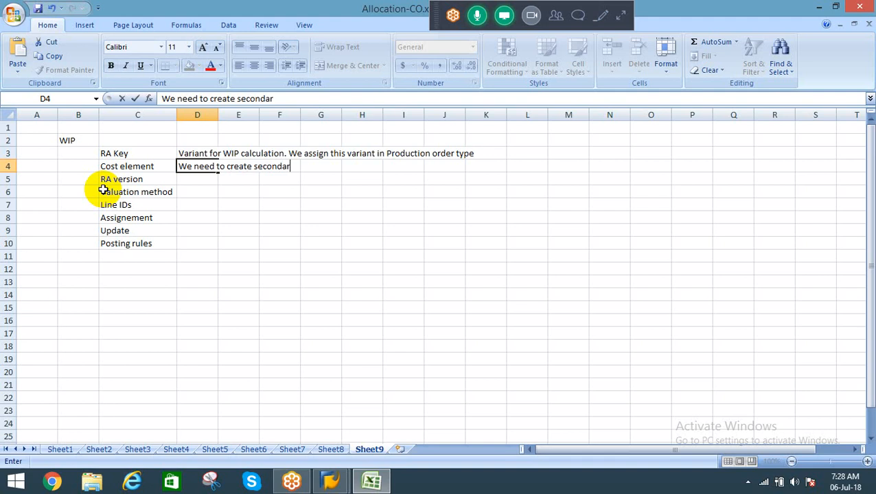
pyautogui.write('y CE with cate')
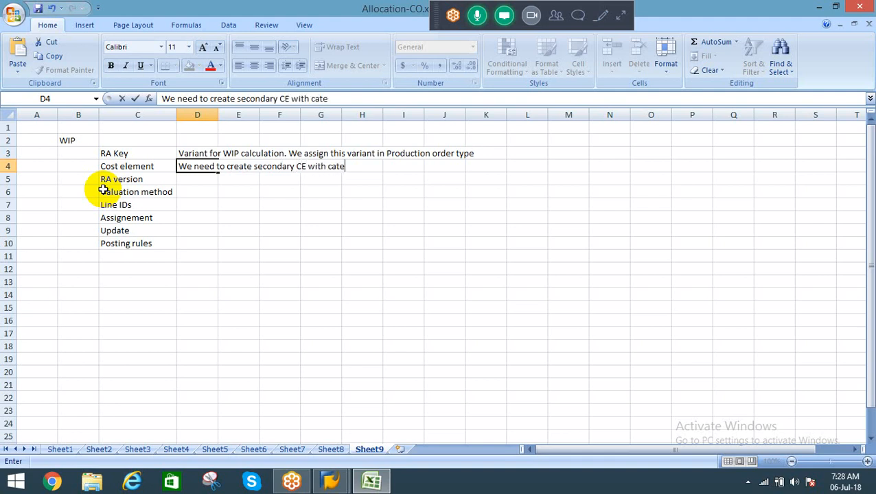
pyautogui.write("gory '31'")
pyautogui.press('Return')
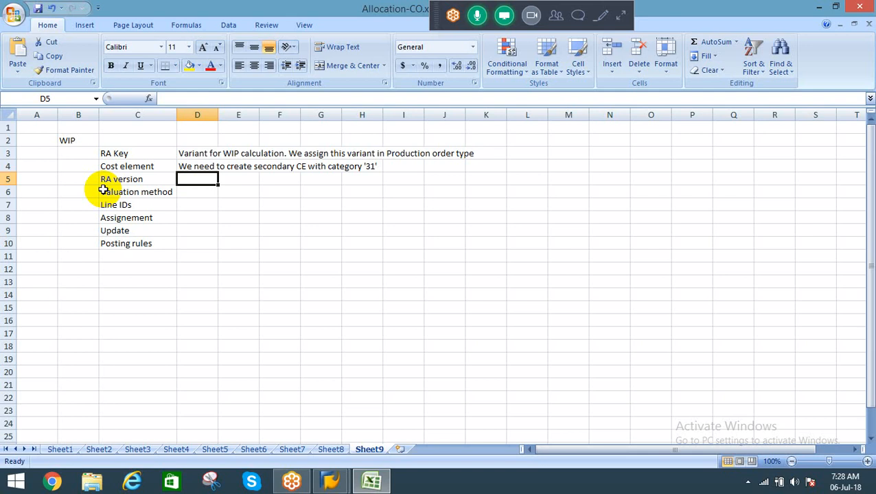
# Step: Describe the RA version in D5 with "We need to specify which version we need to consider for WIP."
pyautogui.write('We need ')
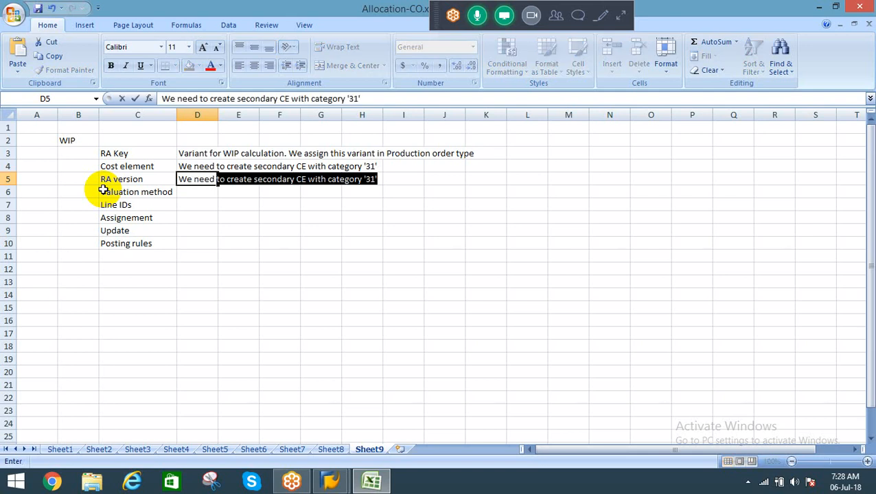
pyautogui.write('to speci')
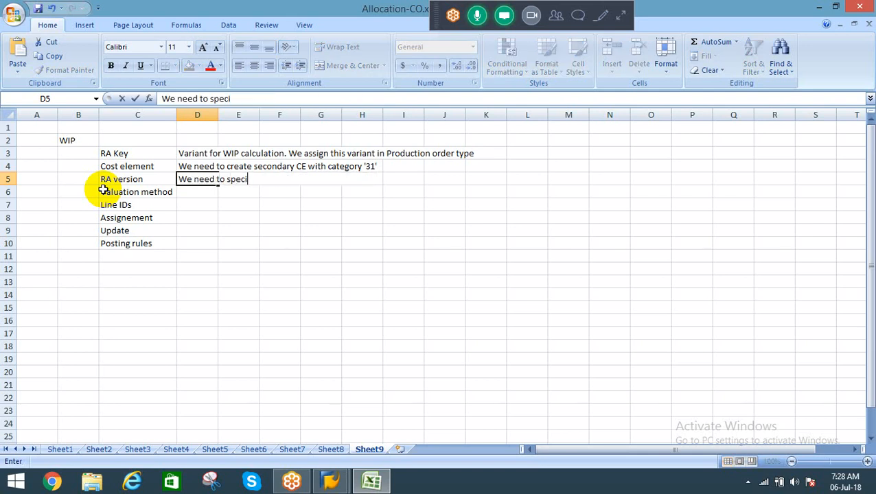
pyautogui.write('fy which ')
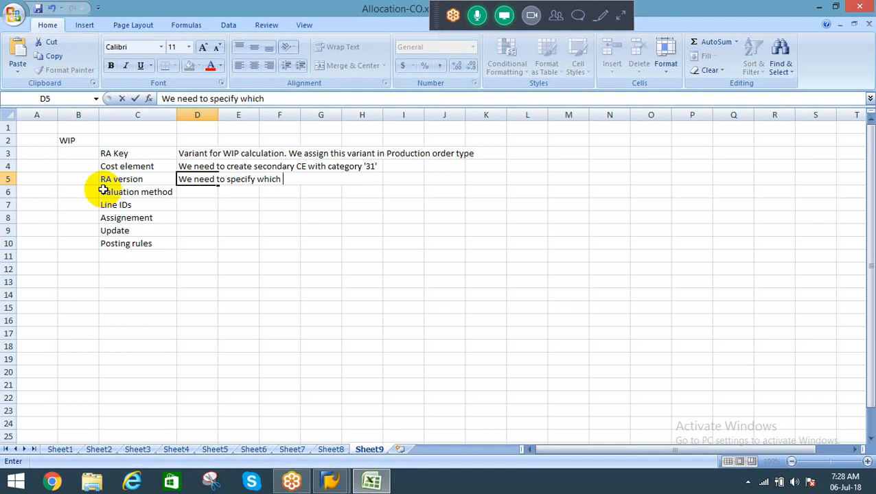
pyautogui.write('version we ')
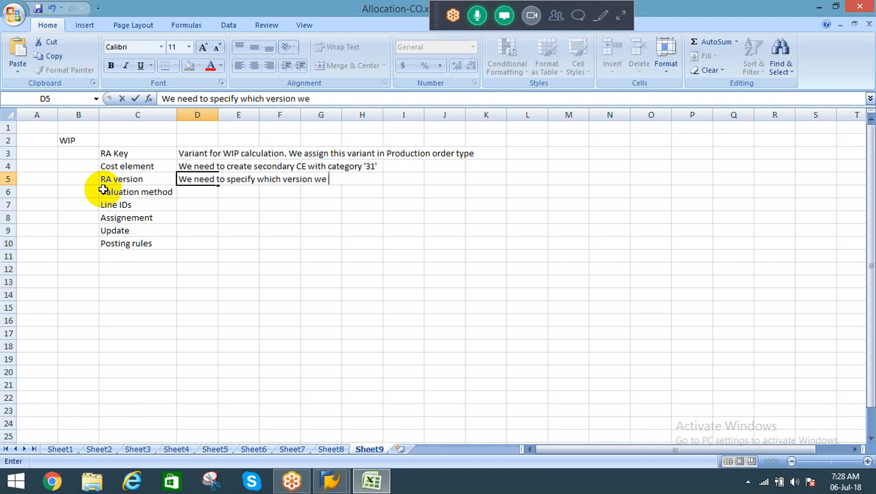
pyautogui.write('need to c')
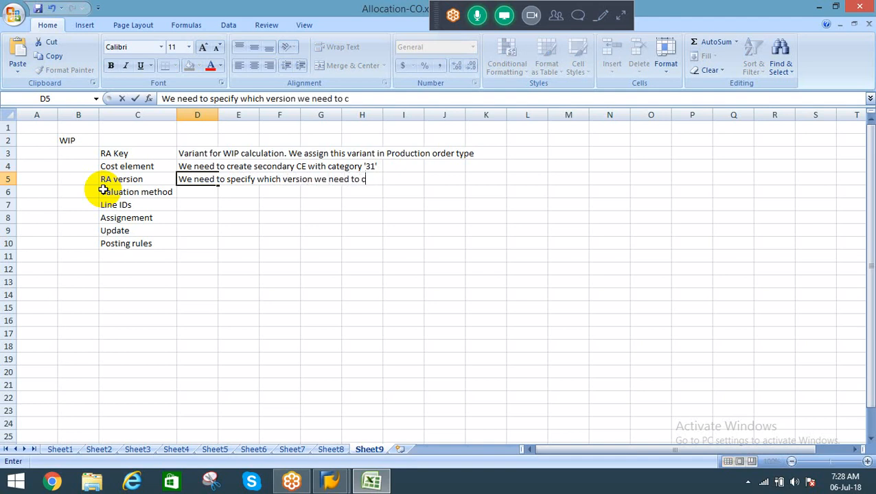
pyautogui.write('onsider for')
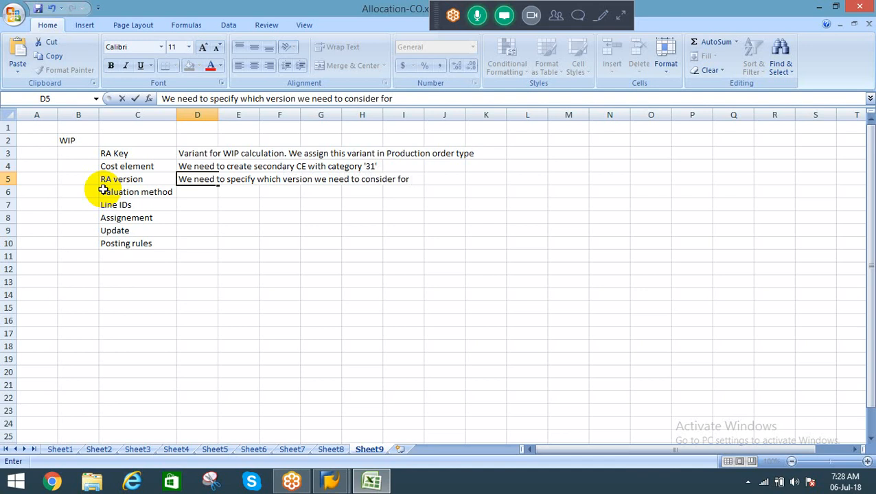
pyautogui.write('WIP.')
pyautogui.press('Return')
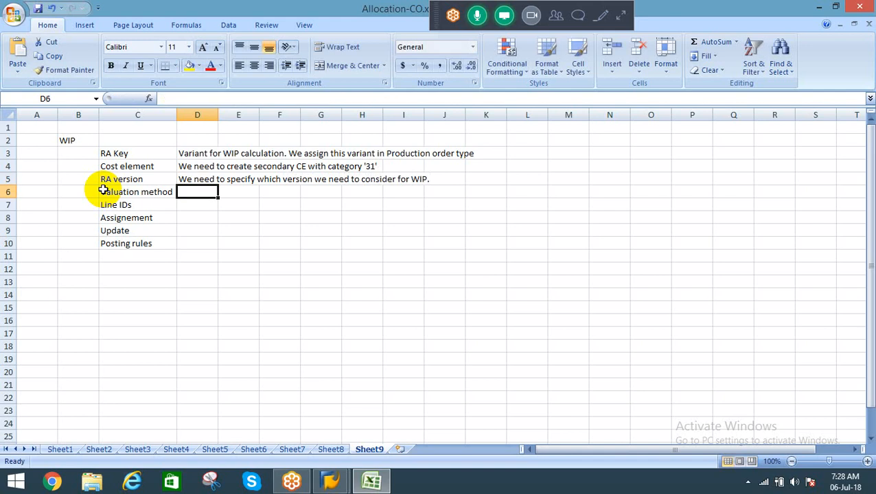
# Step: Insert a row above "Valuation method" and fill the RA version description down into D6
pyautogui.hotkey('alt', 'i')
pyautogui.press('r')
pyautogui.hotkey('ctrl', 'd')
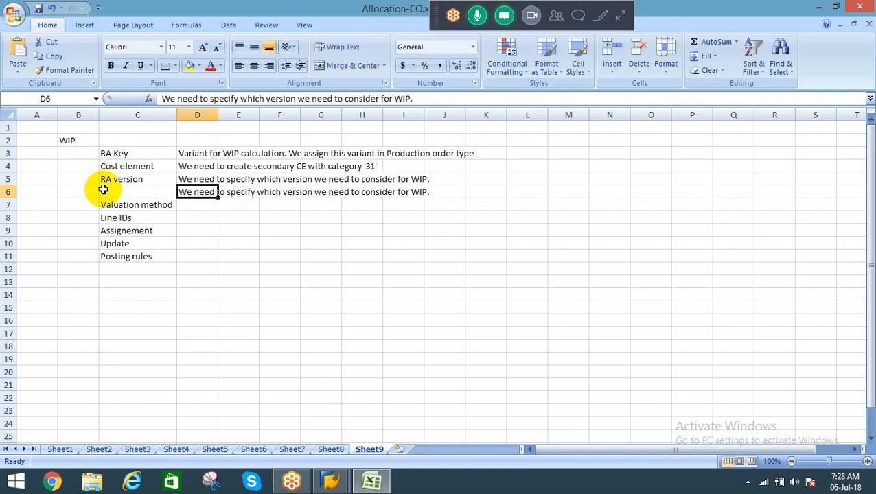
# Step: Reword the description in D6 to "We need to specify whether to transfer to FI or not"
pyautogui.press('F2')
pyautogui.hotkey('ctrl', 'shift', 'Left')
pyautogui.hotkey('ctrl', 'shift', 'Left')
pyautogui.hotkey('ctrl', 'shift', 'Left')
pyautogui.hotkey('ctrl', 'shift', 'Left')
pyautogui.hotkey('ctrl', 'shift', 'Left')
pyautogui.hotkey('ctrl', 'shift', 'Left')
pyautogui.hotkey('ctrl', 'shift', 'Left')
pyautogui.hotkey('ctrl', 'shift', 'Left')
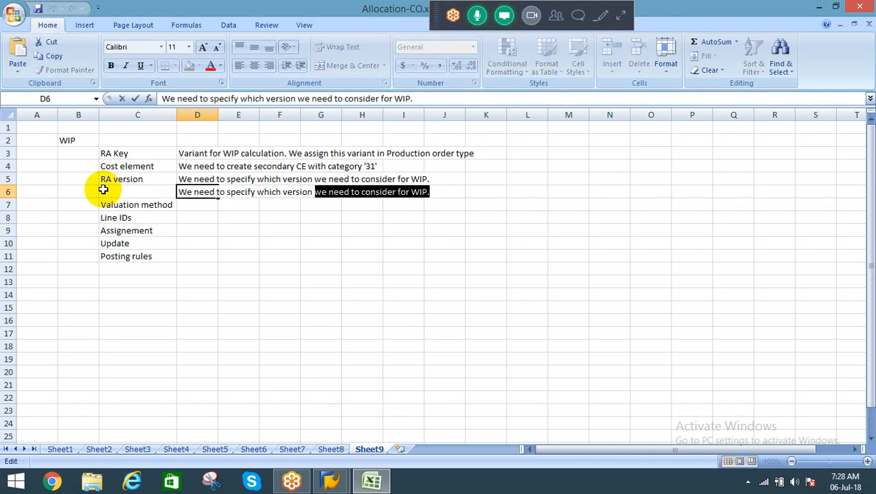
pyautogui.hotkey('shift', 'Right')
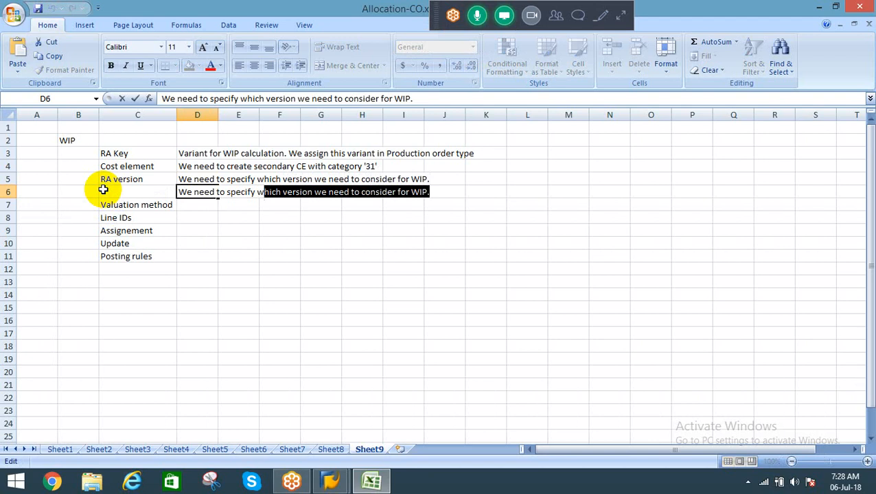
pyautogui.write('hether ')
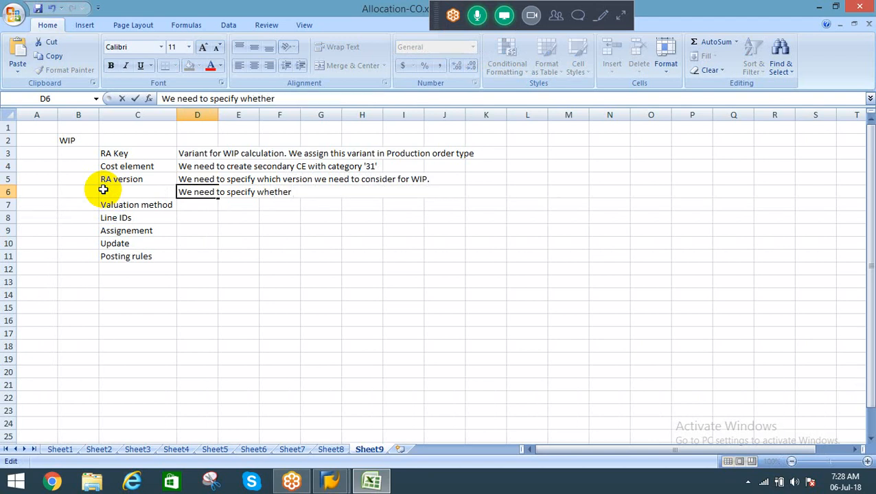
pyautogui.write('to transf')
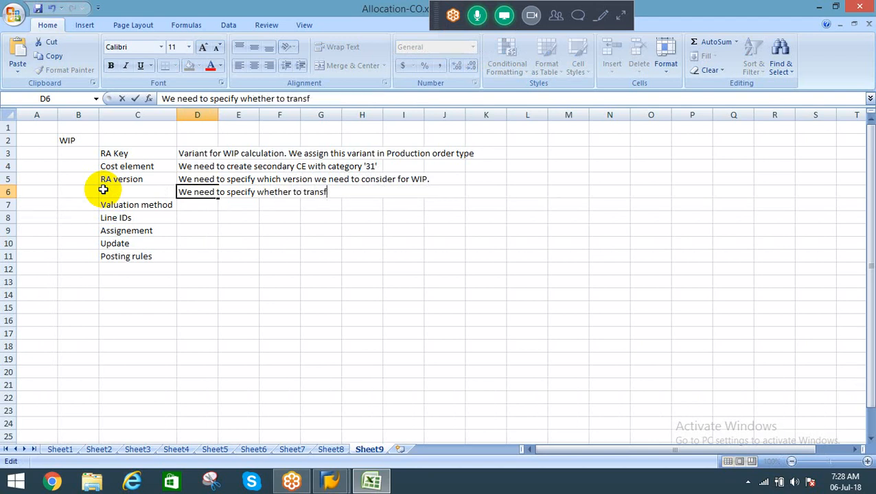
pyautogui.write('er to FI or n')
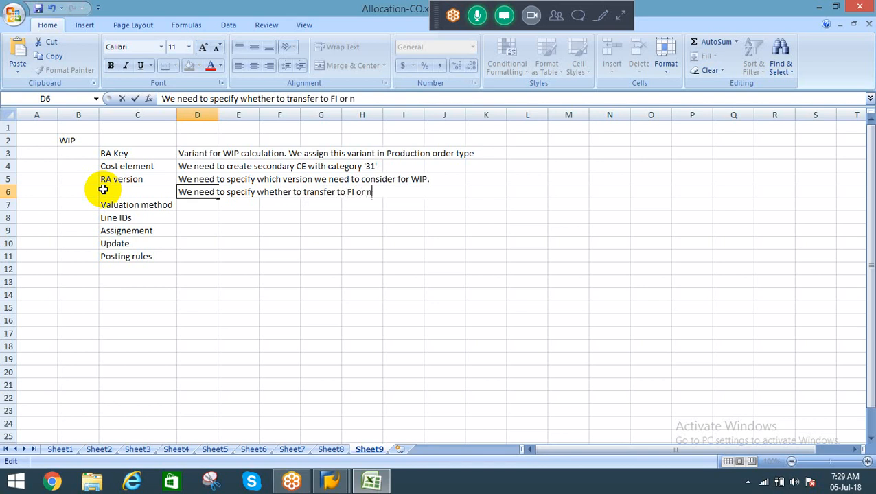
pyautogui.write('ot')
pyautogui.press('Return')
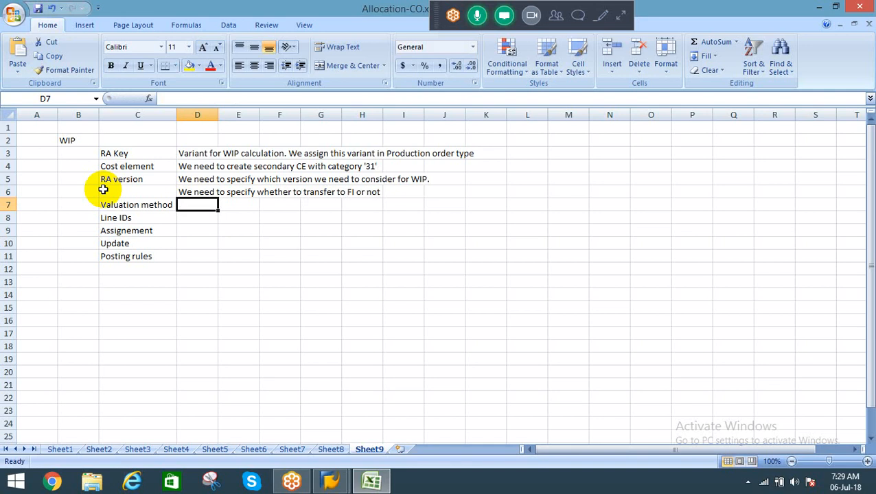
# Step: Describe the valuation method in D7 with "Two types of Valuation methods."
pyautogui.press('Up')
pyautogui.press('Up')
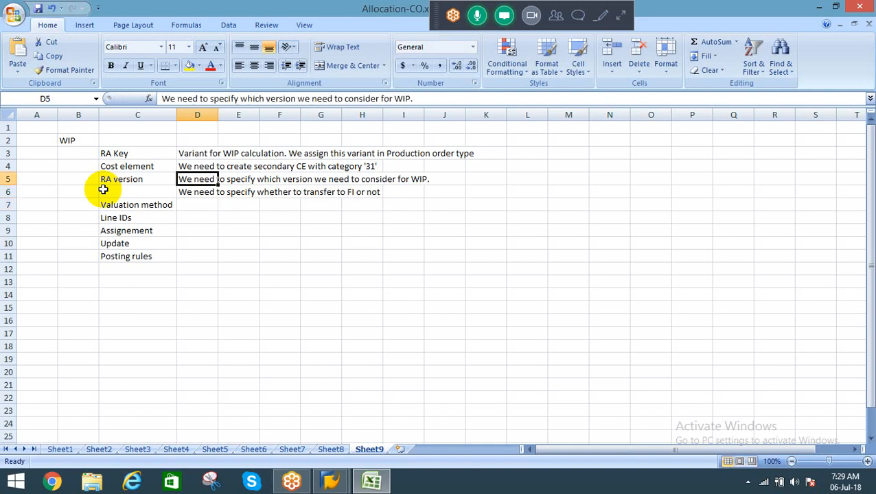
pyautogui.press('Down')
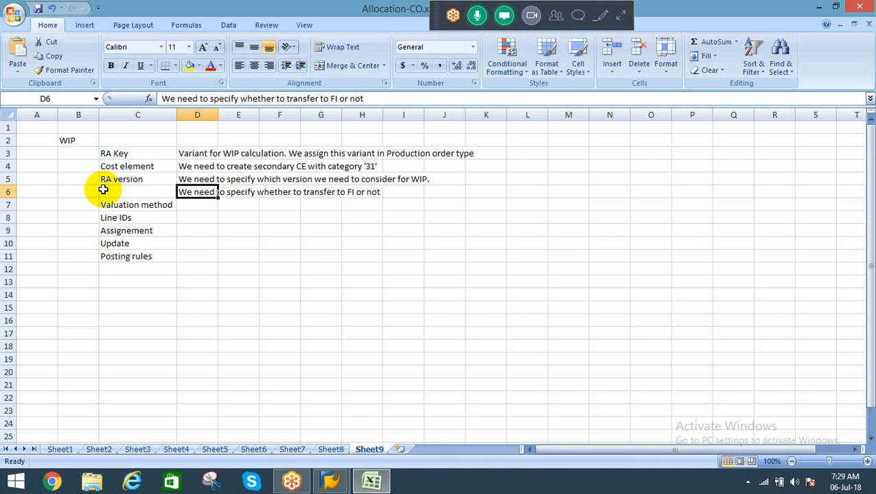
pyautogui.press('Down')
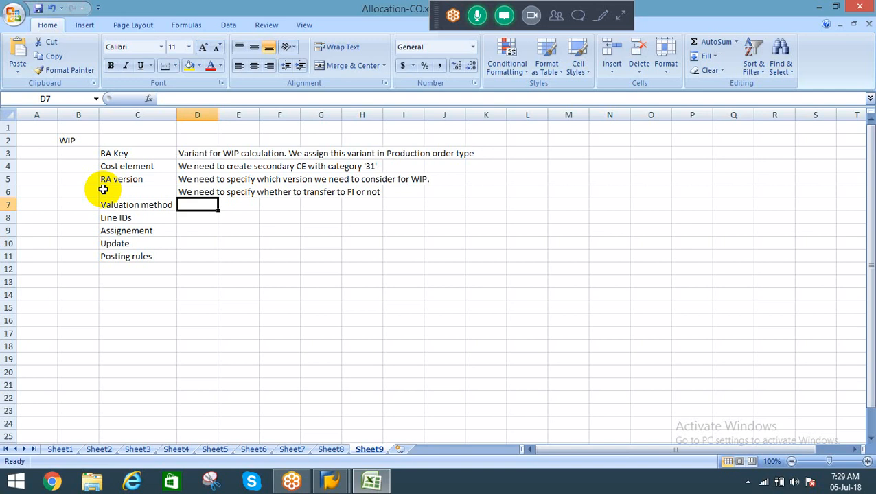
pyautogui.write('Two')
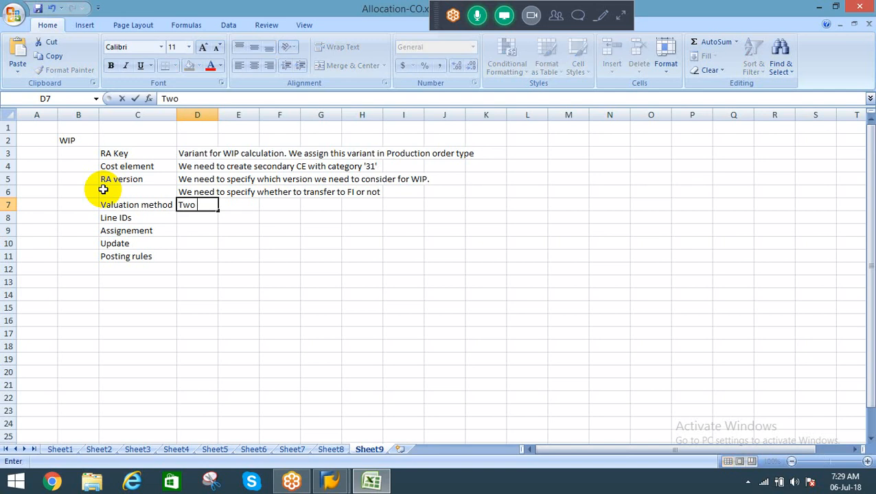
pyautogui.write(' types of Valuati')
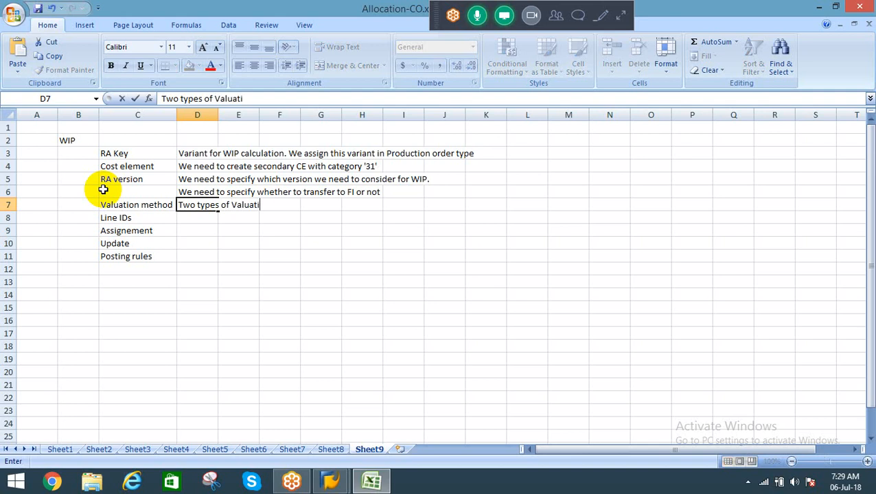
pyautogui.write('on met')
pyautogui.write('hods.')
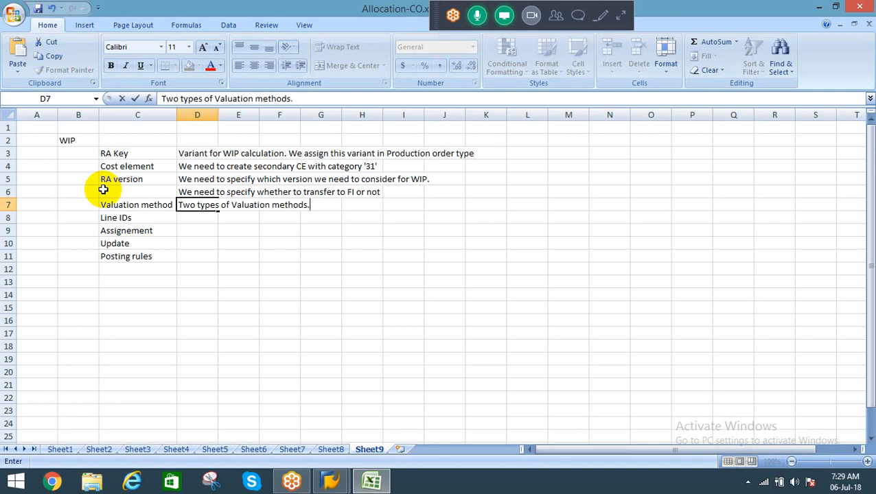
pyautogui.press('Return')
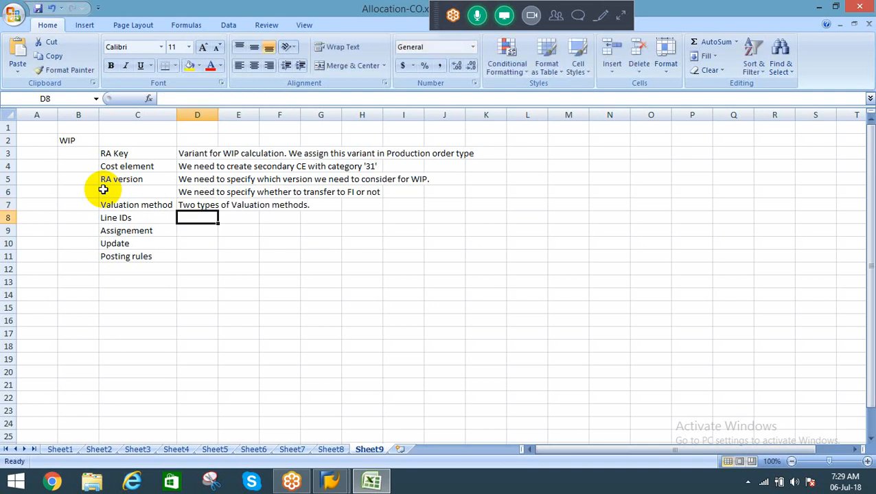
# Step: Insert a row above "Line IDs" and enter "Actual cost methd" in D8
pyautogui.hotkey('alt', 'i')
pyautogui.write('r')
pyautogui.write('Ta')
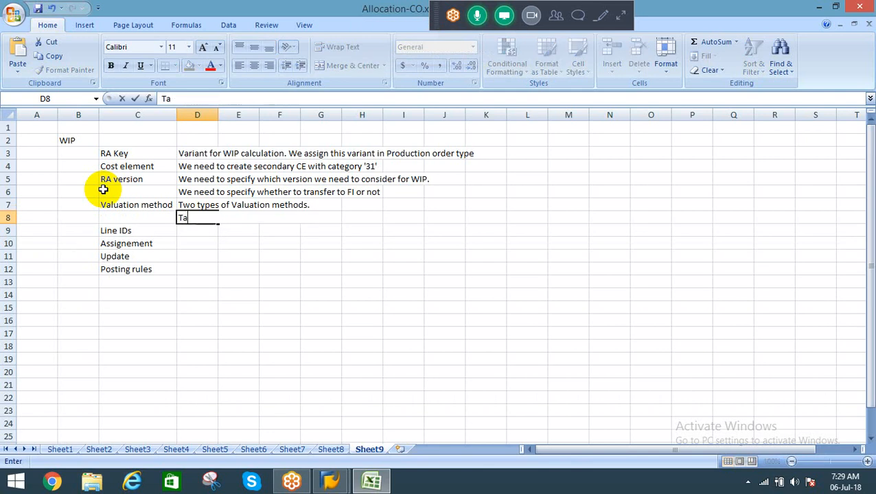
pyautogui.press('Escape')
pyautogui.write('Actuactu')
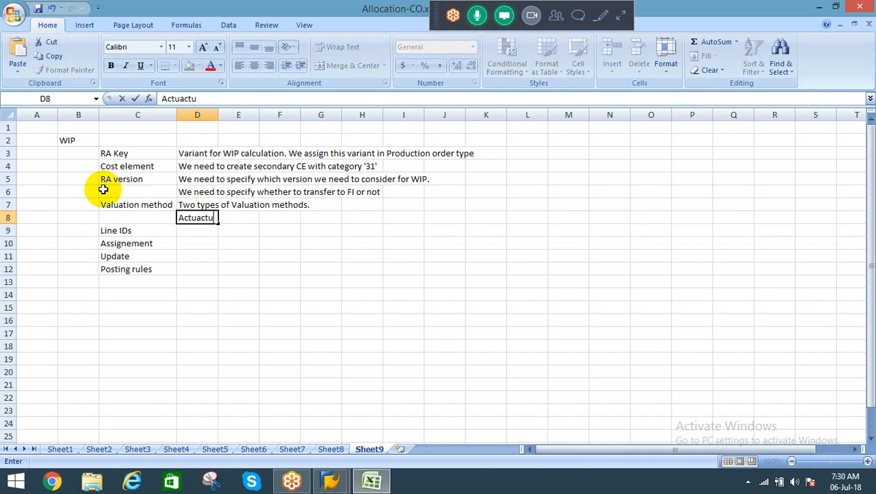
pyautogui.press('BackSpace')
pyautogui.press('BackSpace')
pyautogui.press('BackSpace')
pyautogui.write('l cost methd')
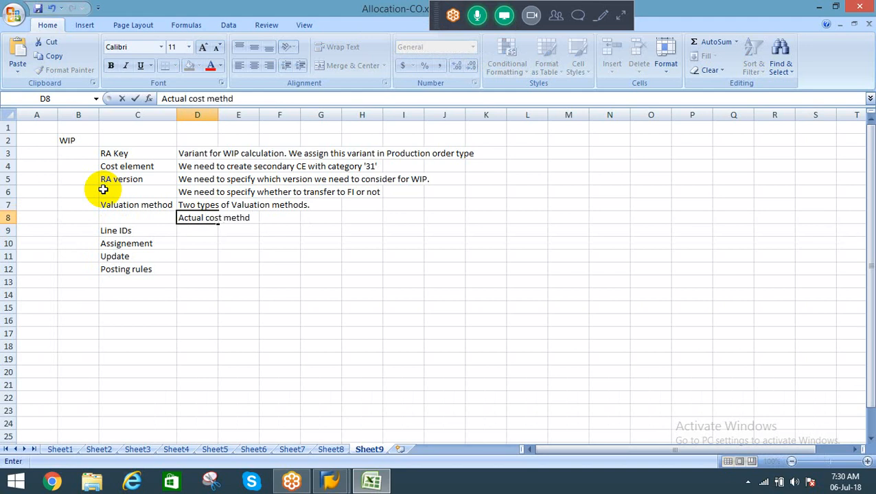
# Step: Add "Target cost method" as a second line within cell D8
pyautogui.press('Return')
pyautogui.write('T')
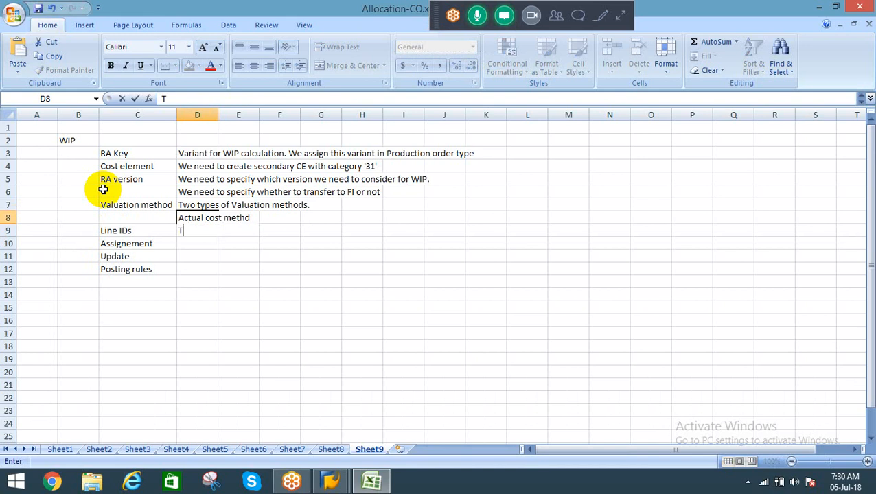
pyautogui.write('arget cost method')
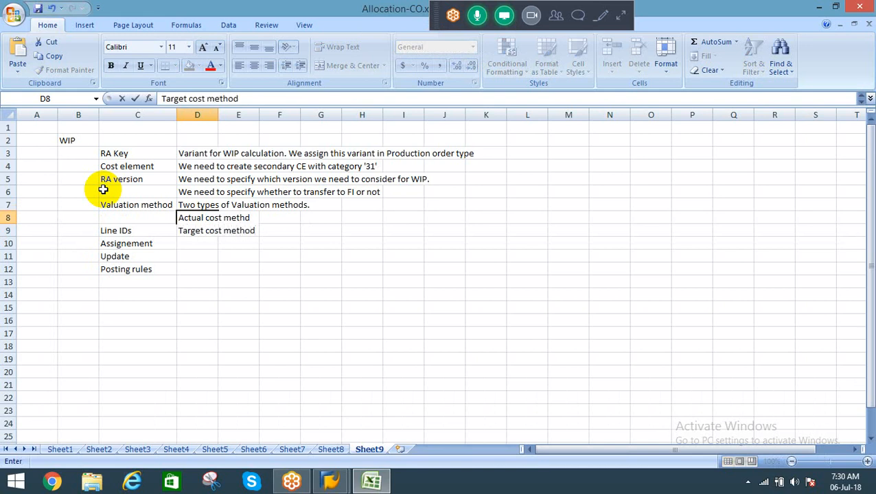
pyautogui.press('Return')
# Step: Widen column D so each cost method fits on one line, and AutoFit the height of row 8
pyautogui.press('Up')
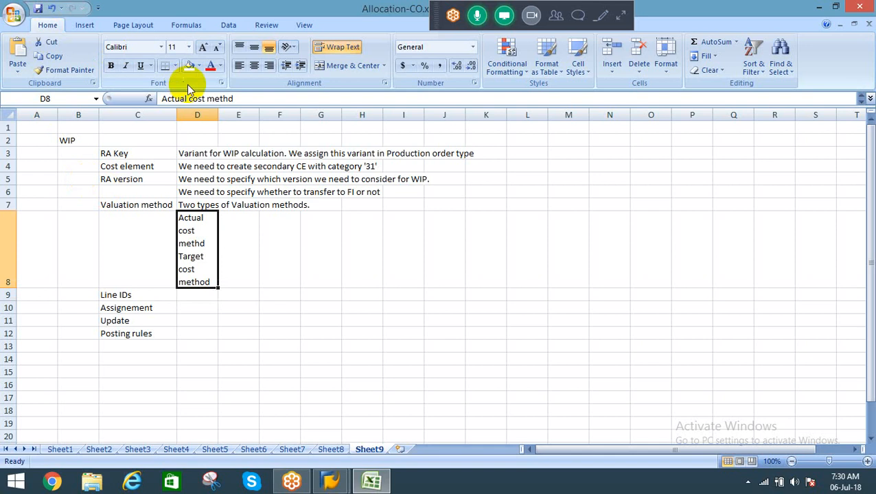
pyautogui.moveTo(219, 115); pyautogui.dragTo(300, 124)
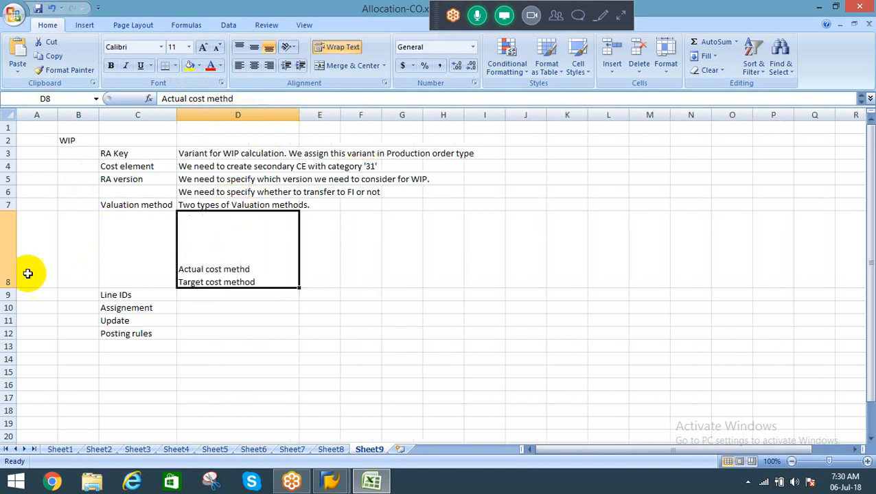
pyautogui.doubleClick(4, 289)
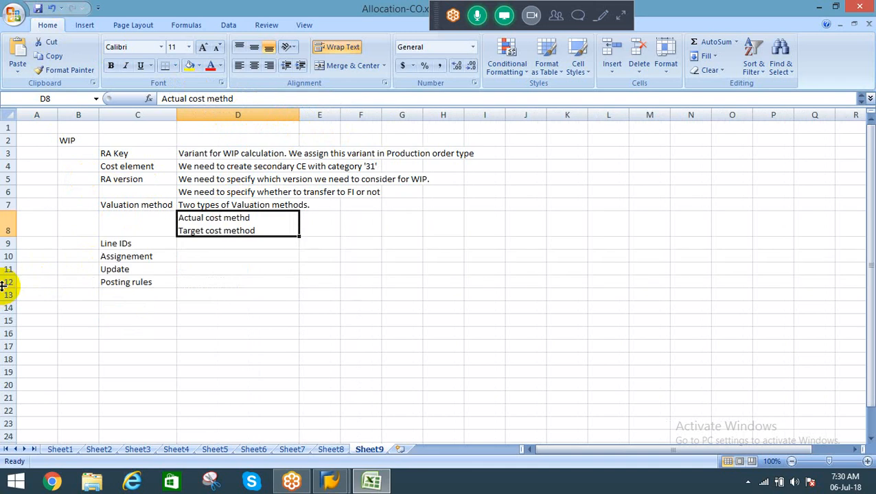
# Step: Explain the actual cost method in E8 with "We use it in normal goods manufacturing"
pyautogui.click(328, 224)
pyautogui.press('F2')
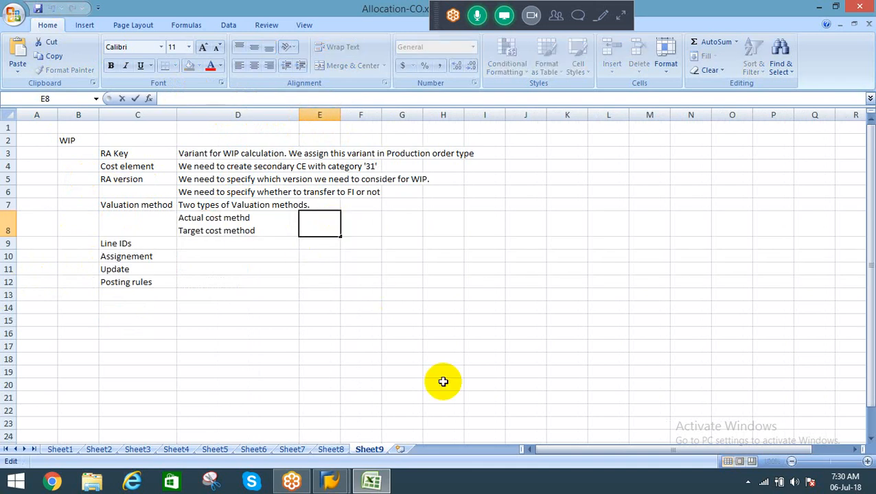
pyautogui.write('We use it i')
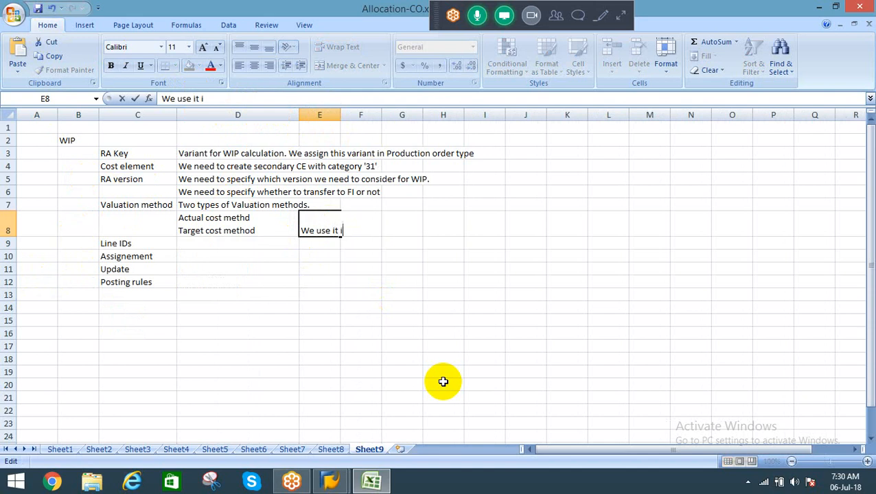
pyautogui.write('n manu')
pyautogui.press('BackSpace')
pyautogui.press('BackSpace')
pyautogui.press('BackSpace')
pyautogui.press('BackSpace')
pyautogui.write('normal goods')
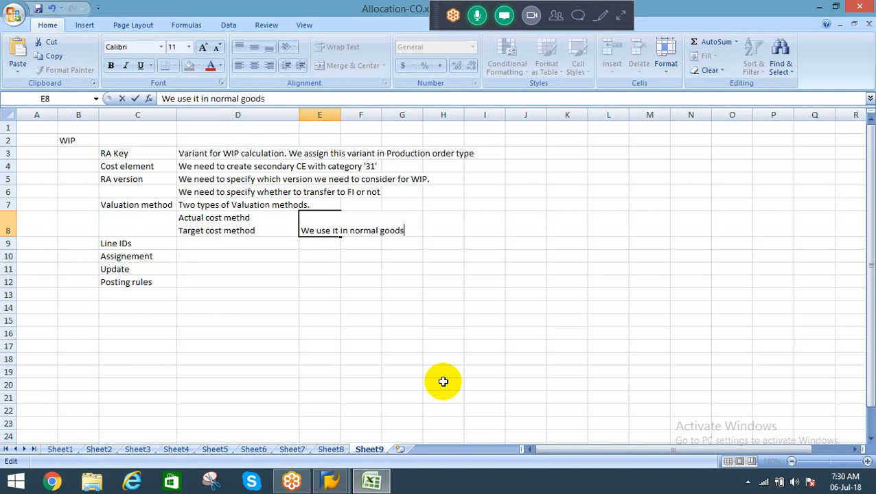
pyautogui.write(' manufacturing')
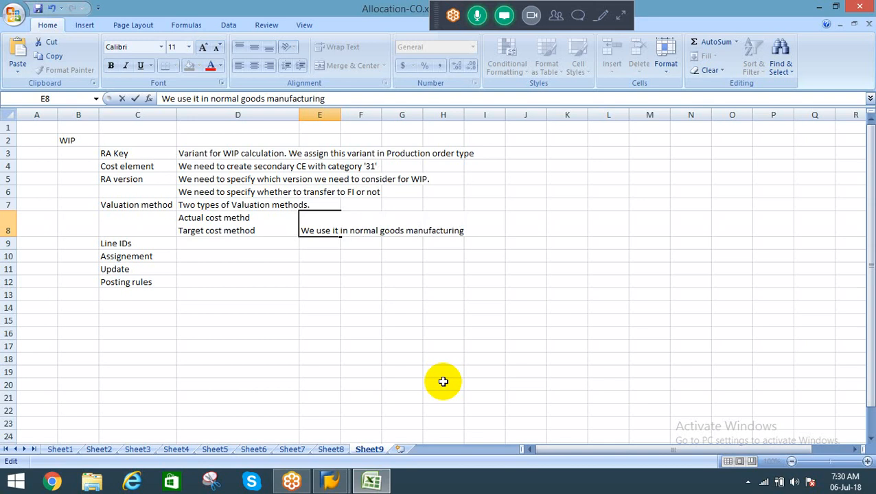
# Step: Add a second line in E8 for the target cost method: "We use it in repititive manufacturing"
pyautogui.hotkey('alt', 'Return')
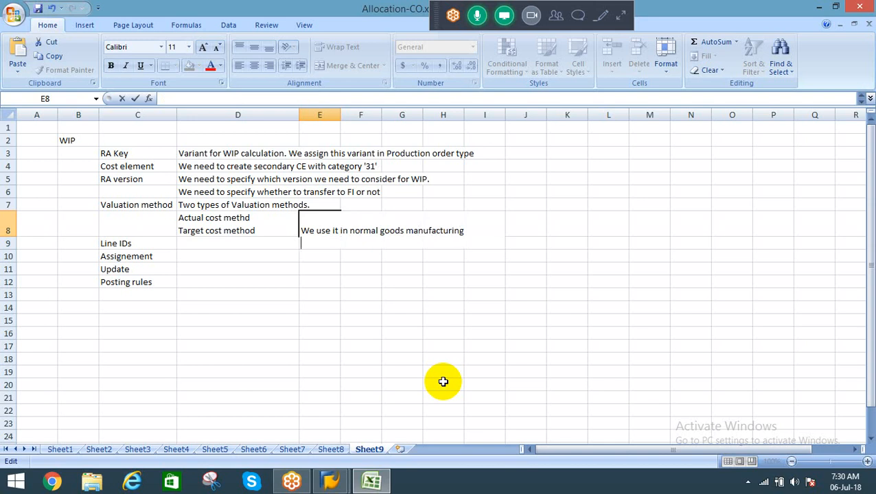
pyautogui.write('We use it in repit')
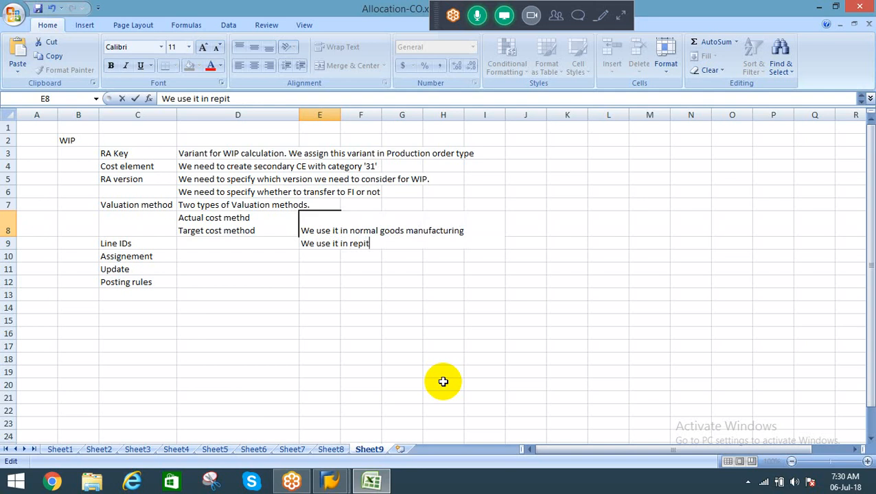
pyautogui.write('itive manufac')
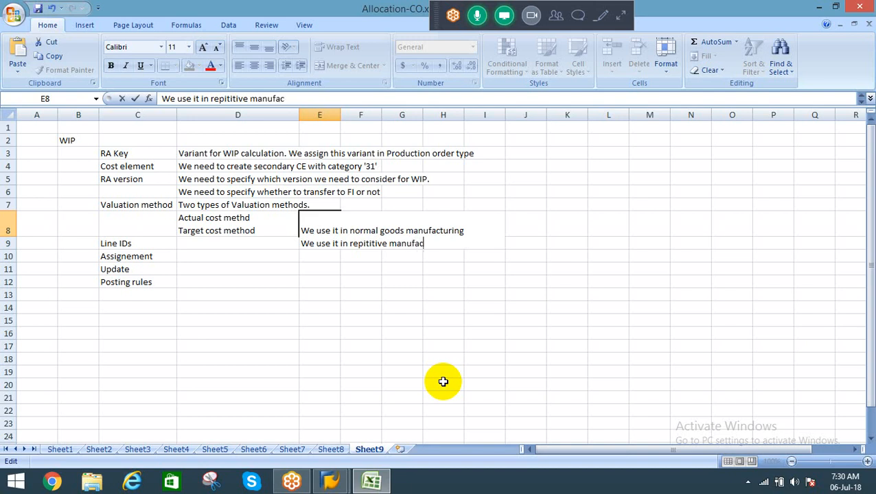
pyautogui.write('turing')
pyautogui.press('Return')
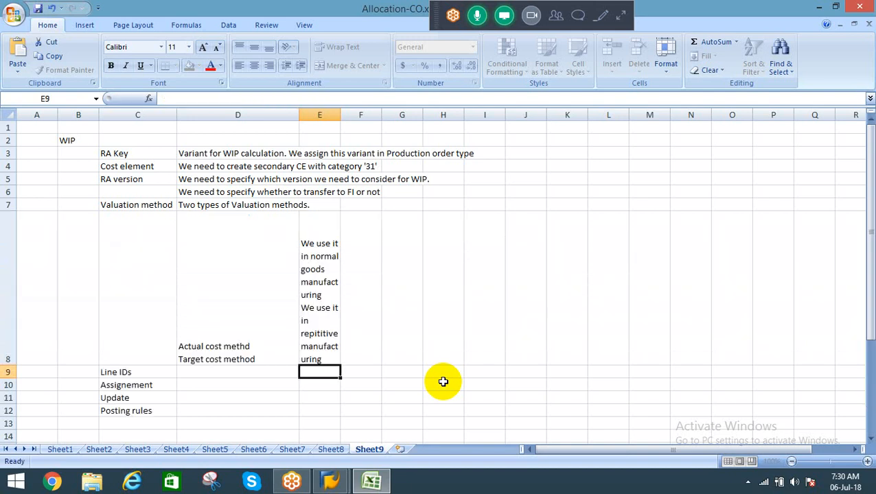
# Step: Widen column E so each explanation fits on one line, and AutoFit the height of row 8
pyautogui.press('Up')
pyautogui.moveTo(341, 115); pyautogui.dragTo(535, 106)
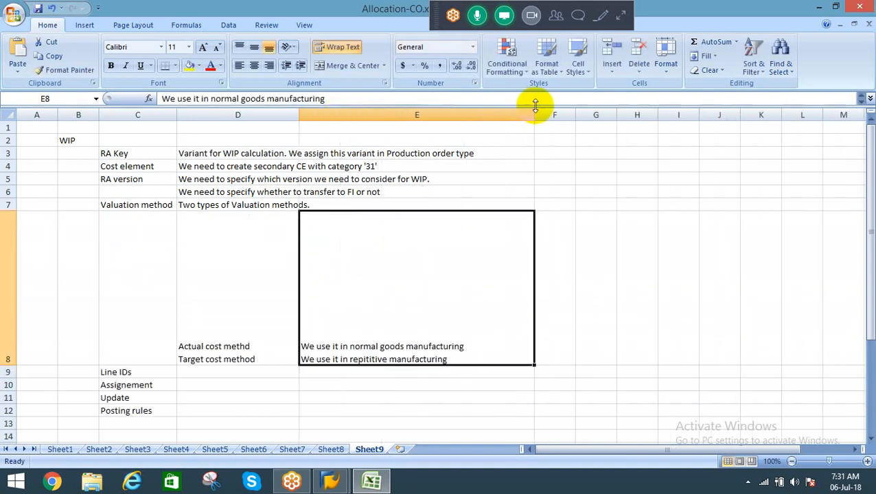
pyautogui.doubleClick(9, 366)
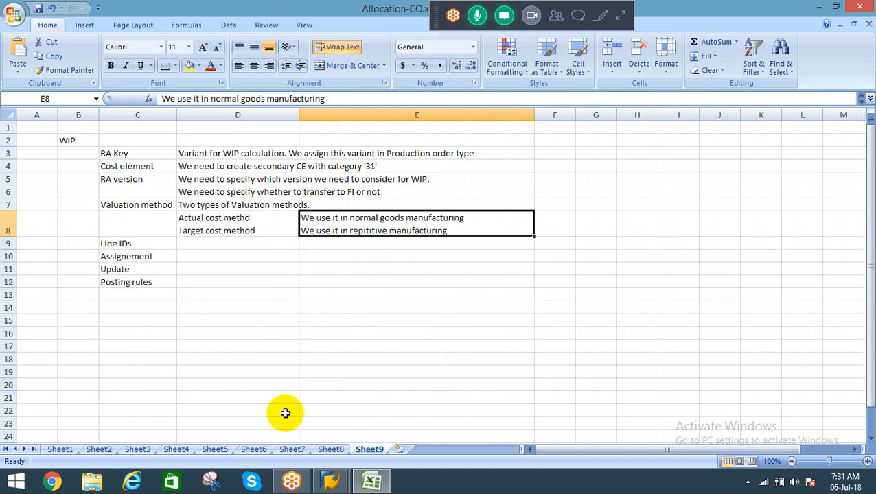
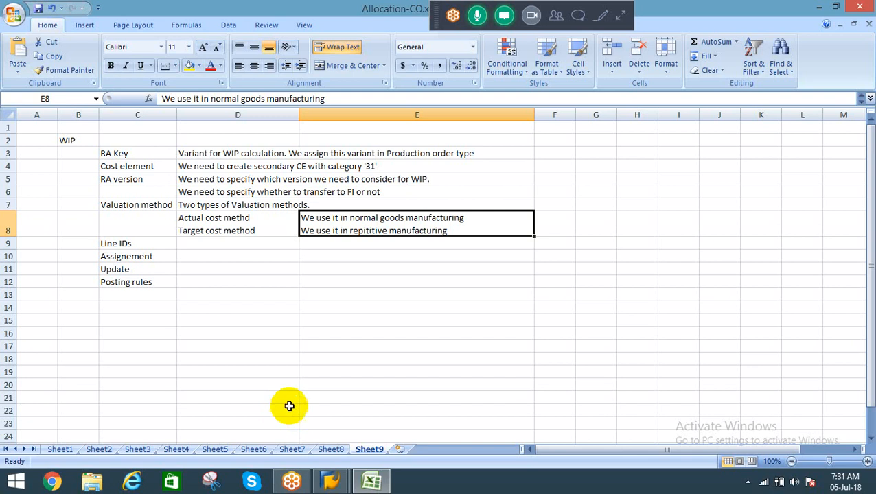
# Step: Insert another blank row above "Line IDs", below the two valuation methods
pyautogui.click(196, 220)
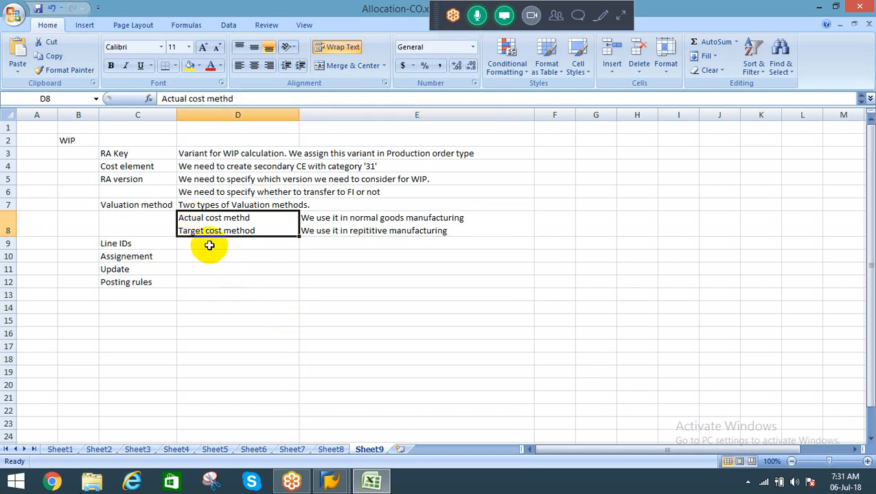
pyautogui.click(210, 245)
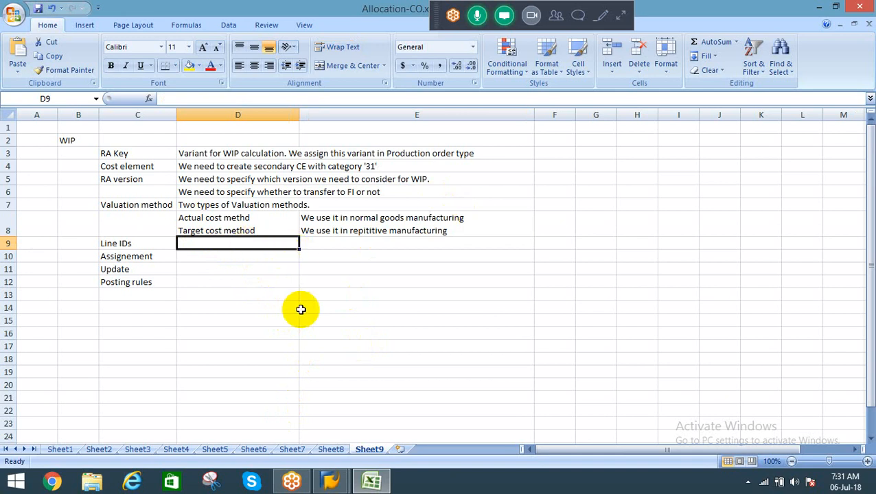
pyautogui.hotkey('alt', 'i')
pyautogui.write('r')
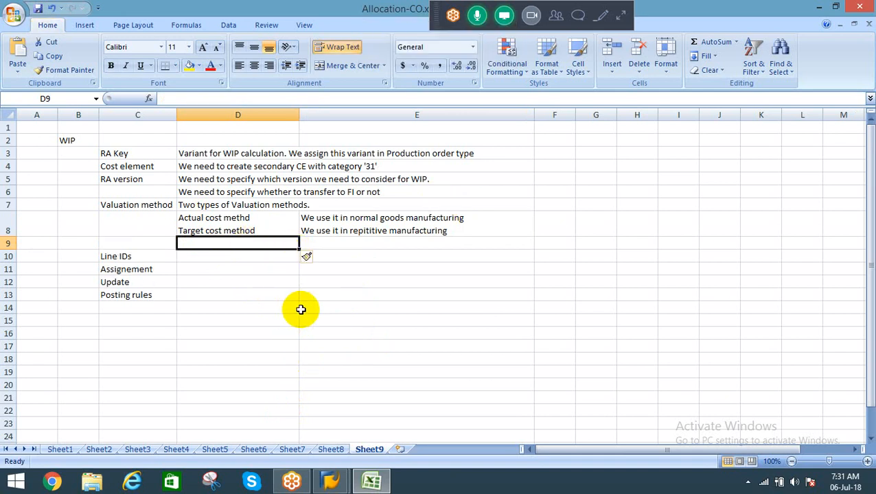
# Step: Enter "It will also control at what status of Prodn order, system has to calculate WIP" in D9, with text wrapping turned off
pyautogui.write('It will a')
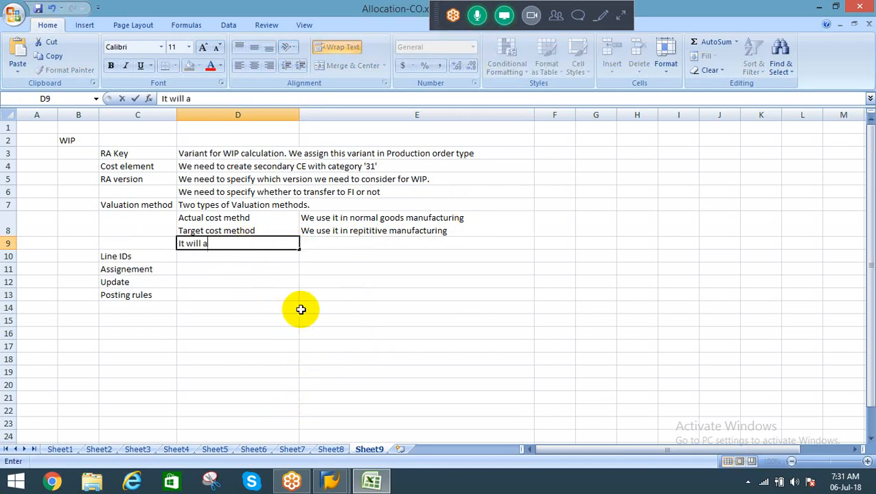
pyautogui.write('lso contr')
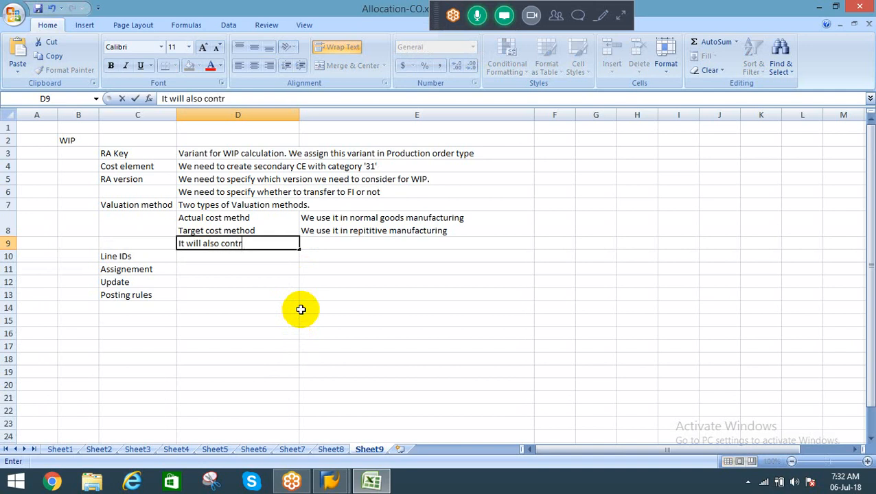
pyautogui.write('ol at what')
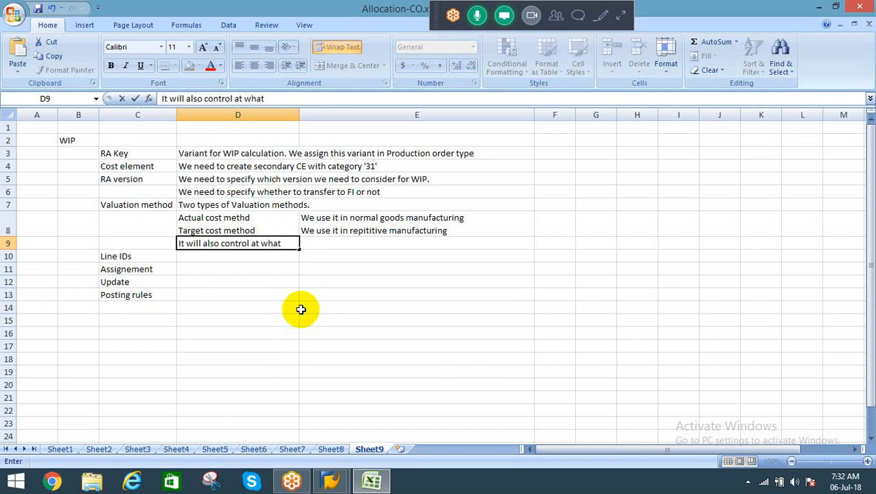
pyautogui.write(' status o')
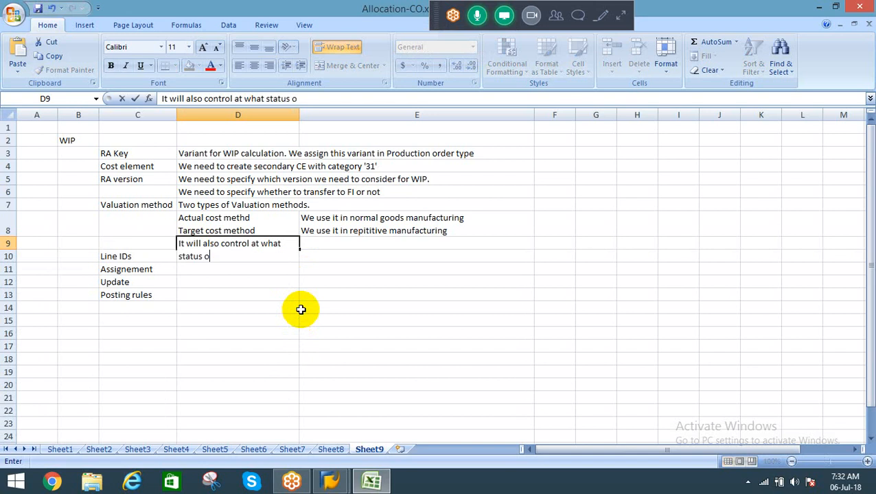
pyautogui.write('f Prodn order, syst')
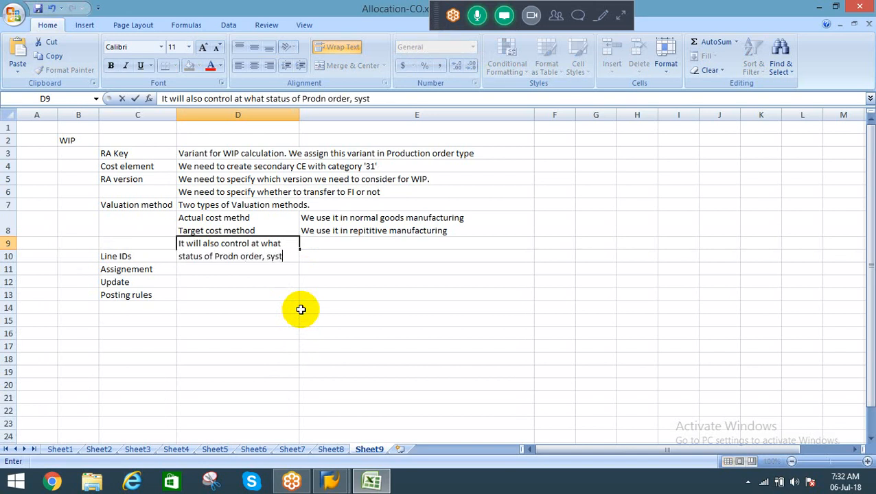
pyautogui.write('em has to c')
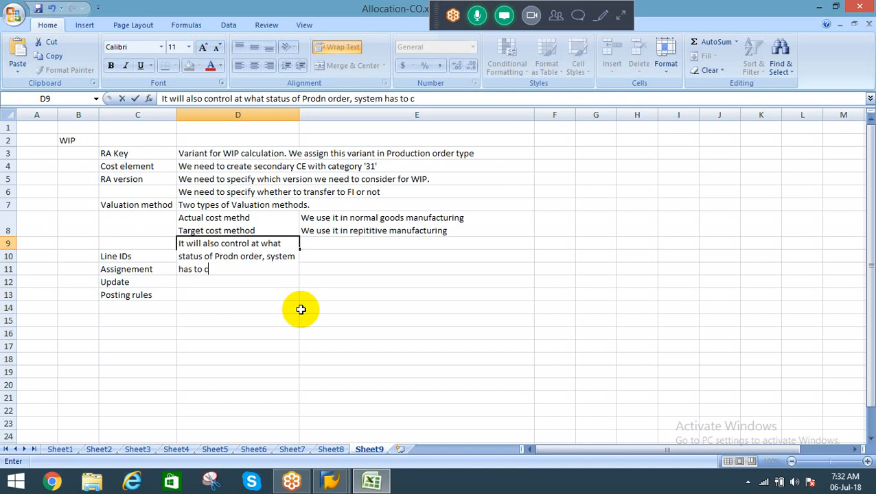
pyautogui.write('alculate WIP')
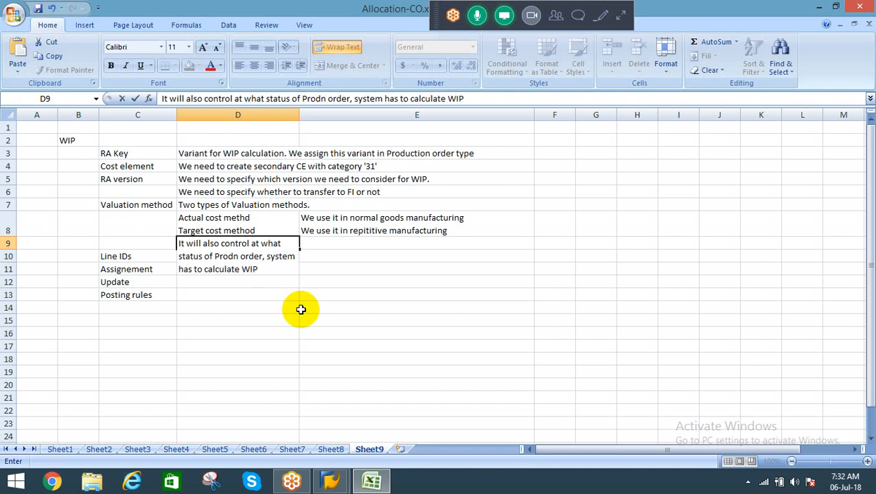
pyautogui.press('Tab')
pyautogui.press('Left')
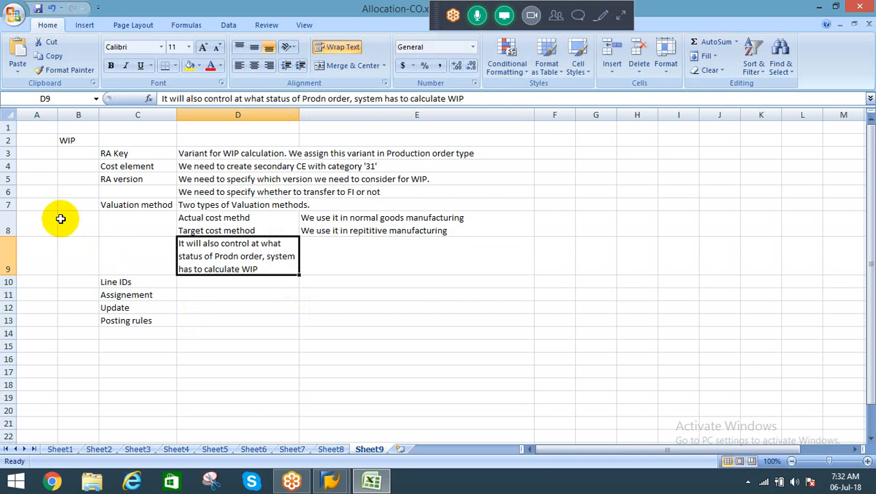
pyautogui.click(338, 46)
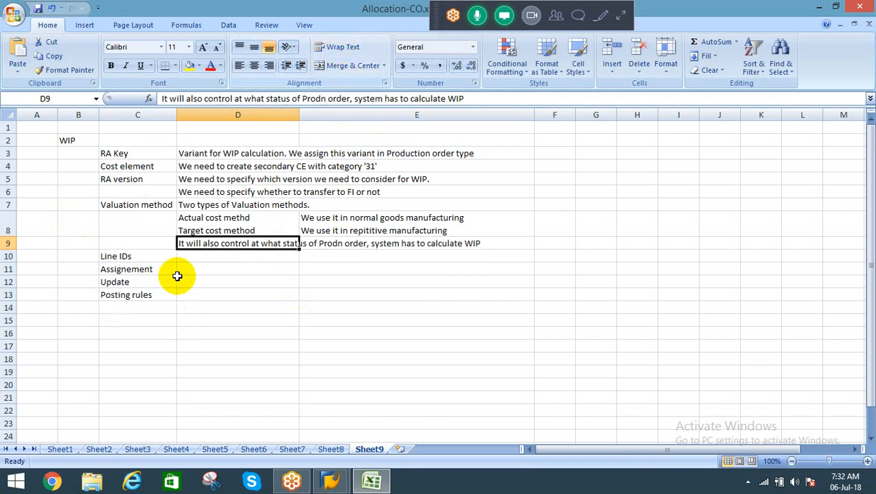
pyautogui.click(237, 254)
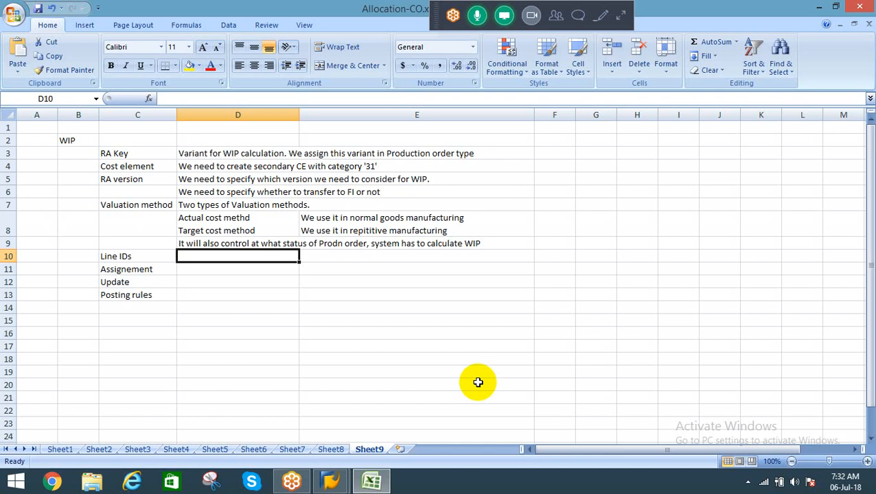
pyautogui.click(213, 243)
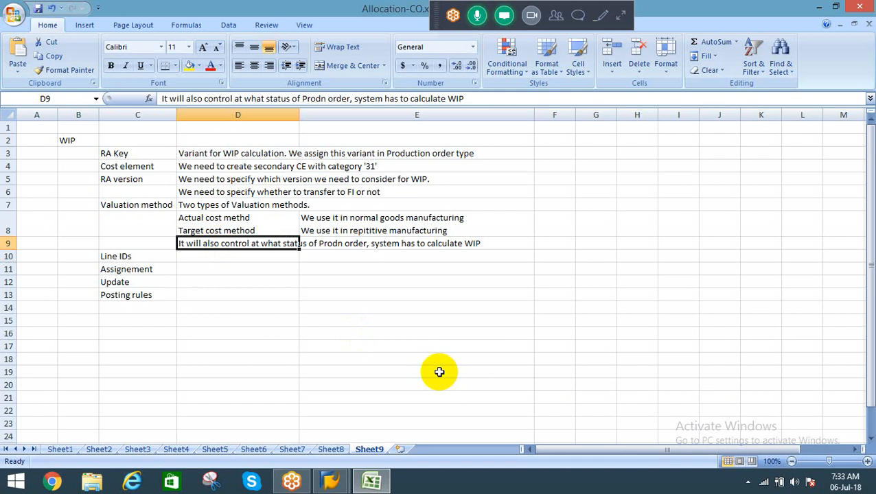
pyautogui.press('Return')
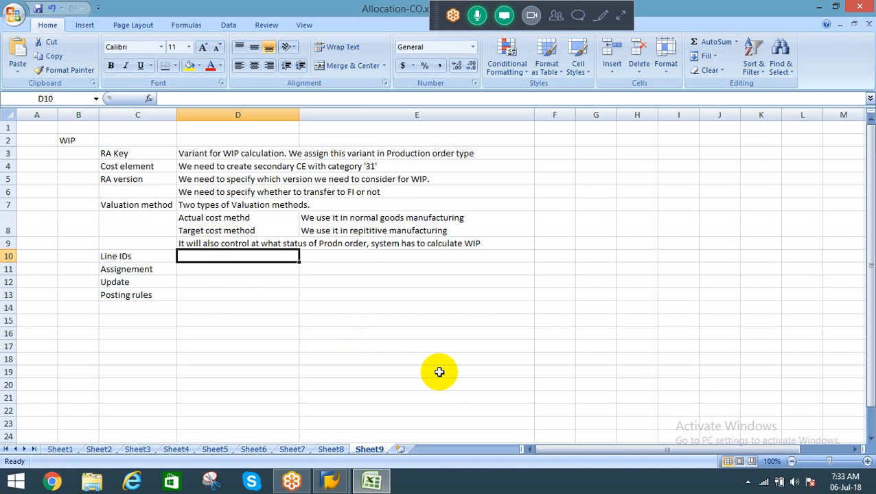
# Step: List the cost categories "Material cost", "DOH" and "IOH" in cells H3 to H5
pyautogui.click(645, 150)
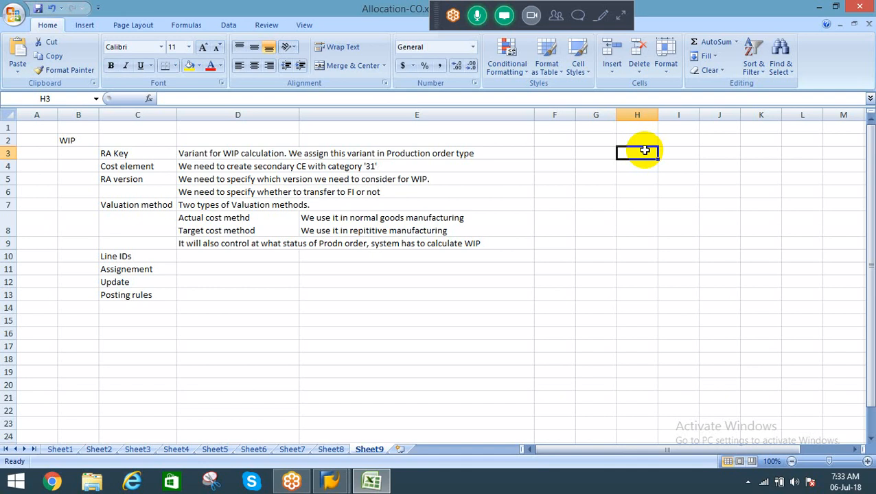
pyautogui.write('Material')
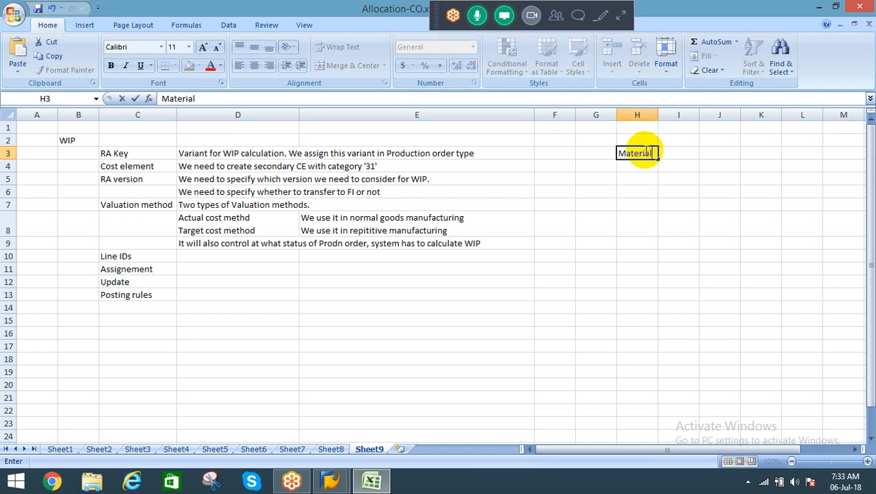
pyautogui.write(' cost')
pyautogui.press('Return')
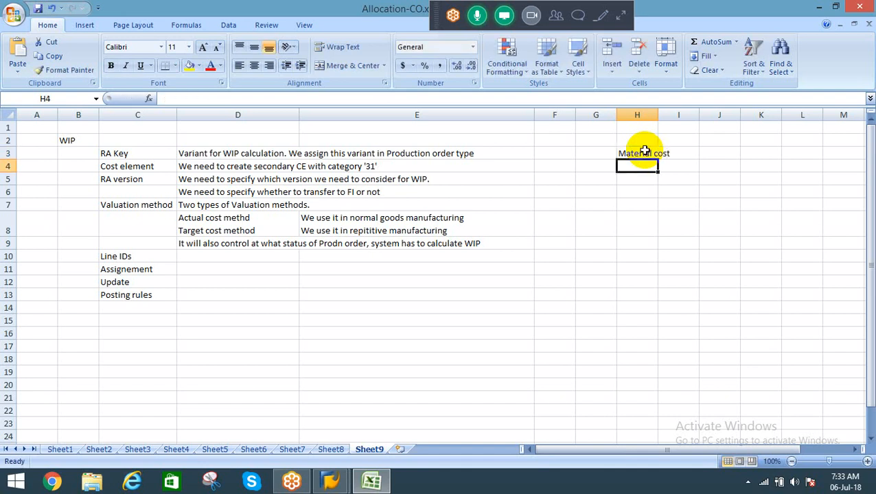
pyautogui.write('DOH')
pyautogui.press('Return')
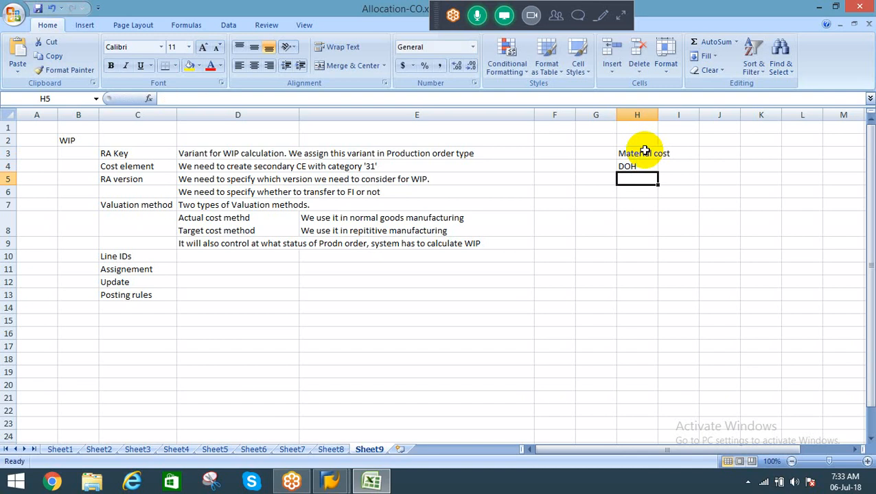
pyautogui.write('IOH')
pyautogui.press('Return')
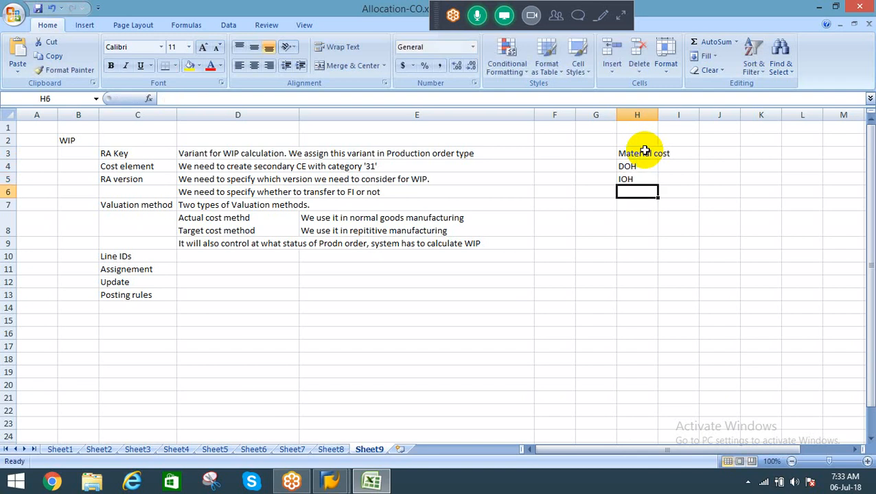
# Step: Go through the material cost, DOH and IOH entries in H3:H5 one by one
pyautogui.press('Up')
pyautogui.press('Up')
pyautogui.press('Up')
pyautogui.hotkey('shift', 'Down')
pyautogui.hotkey('shift', 'Down')
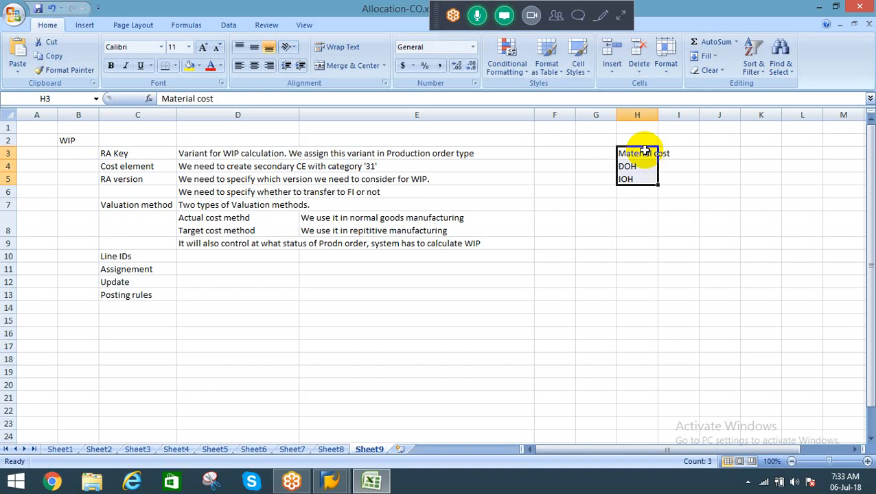
pyautogui.press('Down')
pyautogui.press('Down')
pyautogui.press('Down')
pyautogui.press('Up')
pyautogui.press('Up')
pyautogui.press('Up')
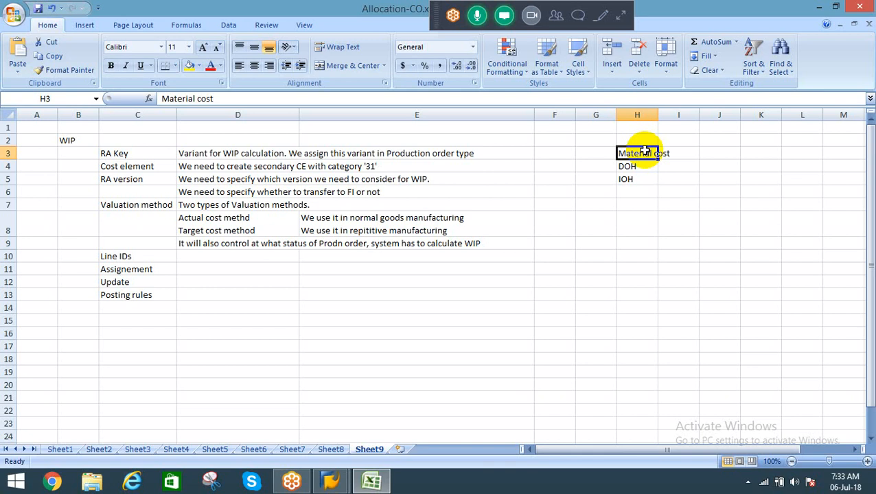
pyautogui.press('Down')
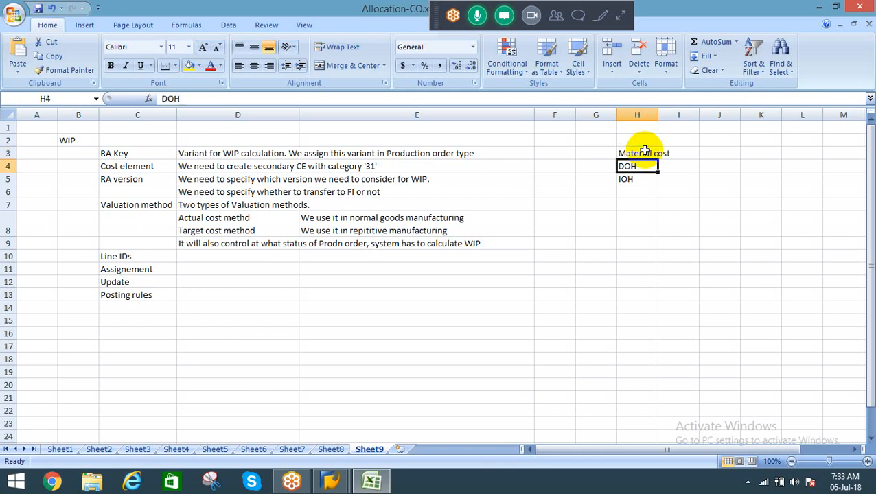
pyautogui.press('Down')
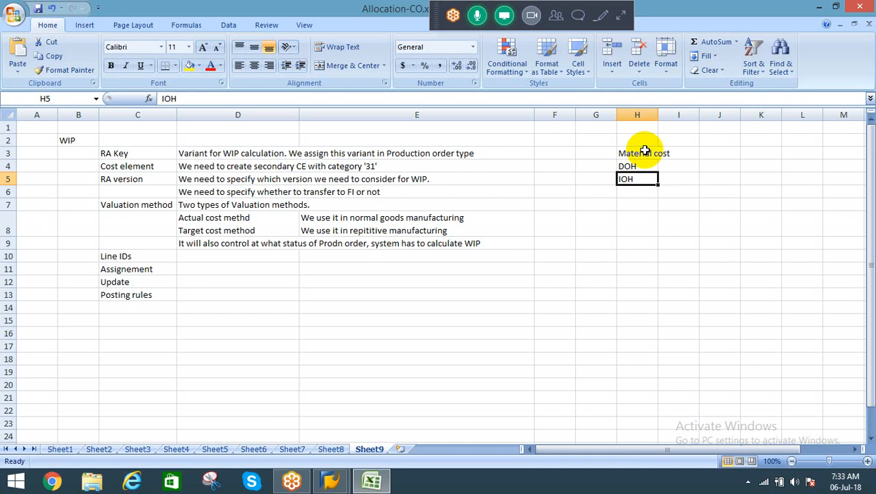
pyautogui.press('Up')
pyautogui.press('Up')
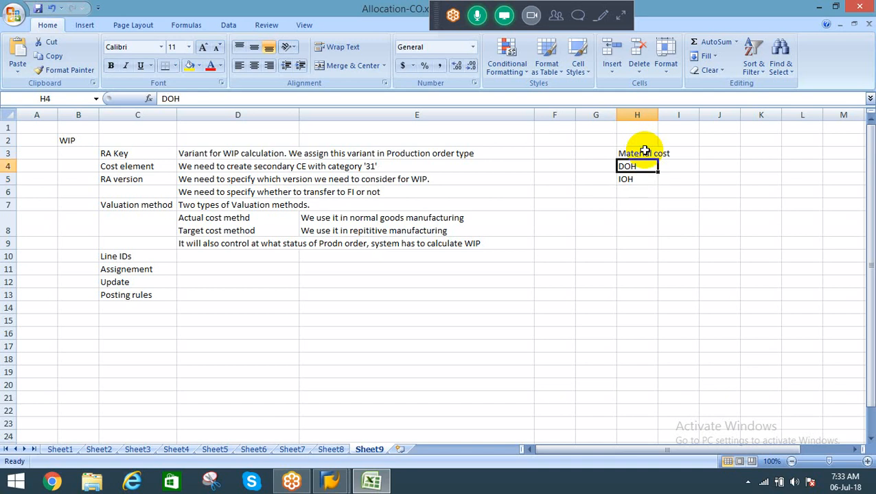
pyautogui.press('Down')
pyautogui.press('Down')
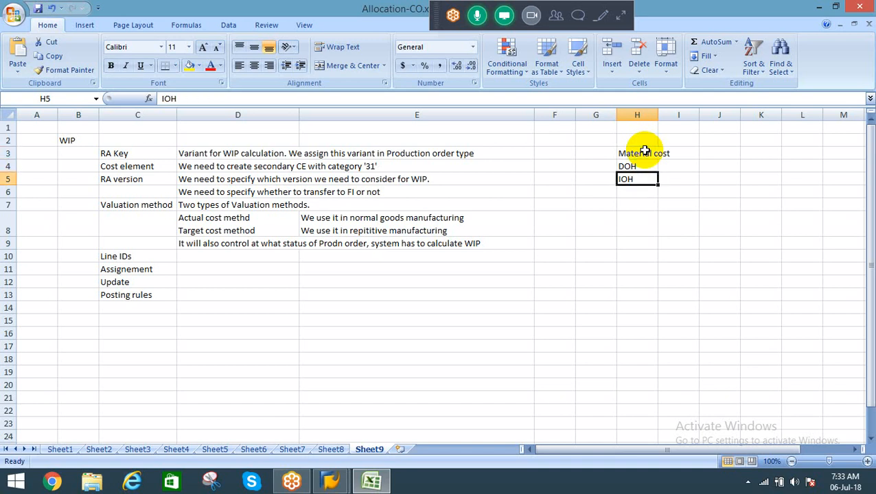
pyautogui.press('Up')
pyautogui.press('Up')
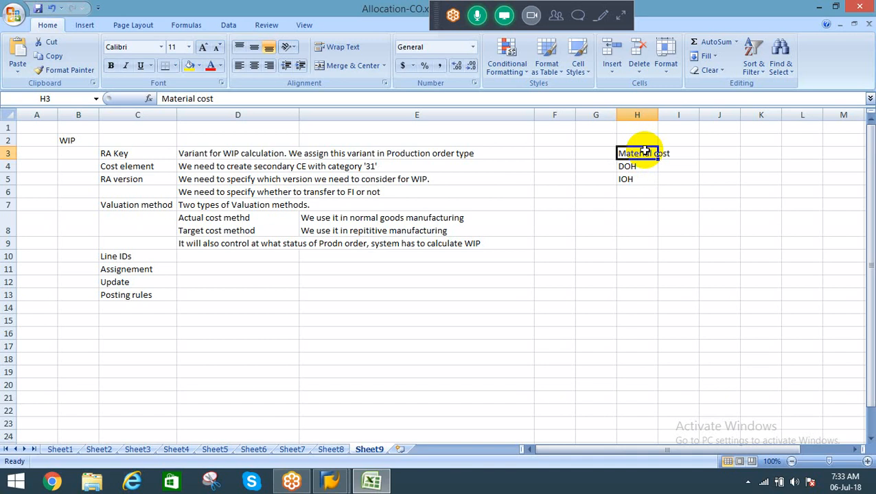
pyautogui.press('Down')
pyautogui.press('Down')
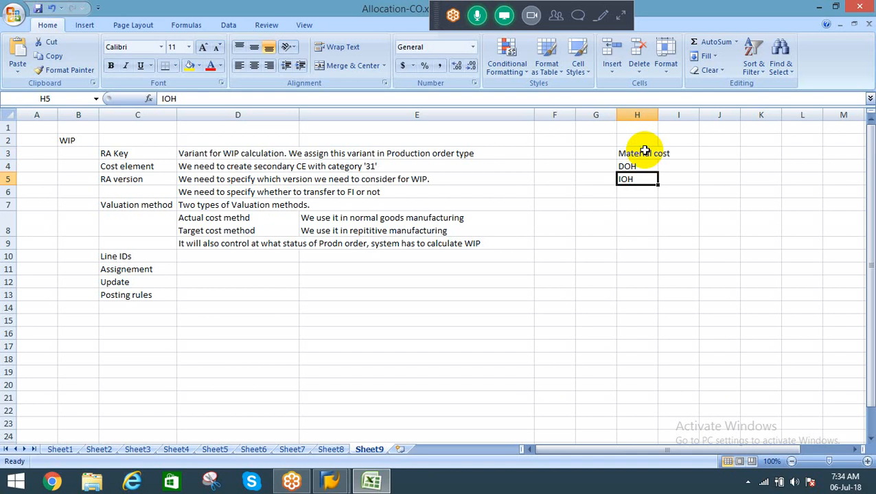
pyautogui.press('Up')
pyautogui.press('Up')
pyautogui.press('Down')
pyautogui.press('Down')
pyautogui.press('Up')
pyautogui.press('Up')
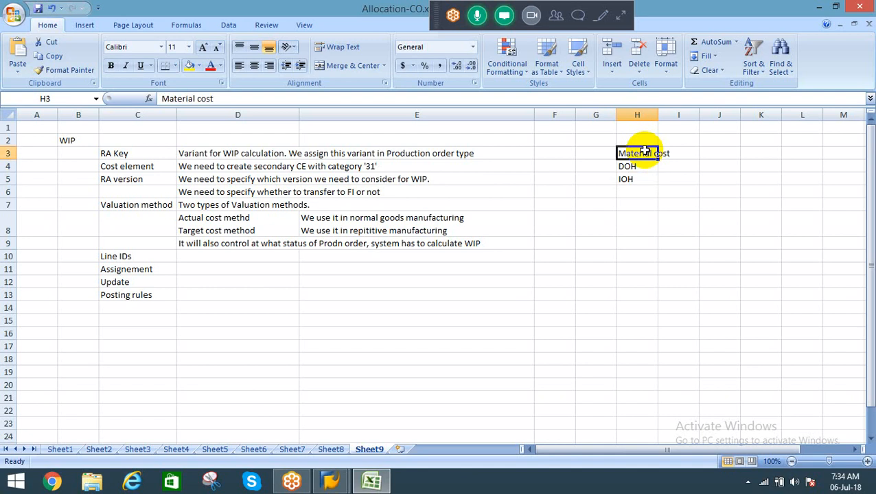
pyautogui.press('Down')
pyautogui.press('Down')
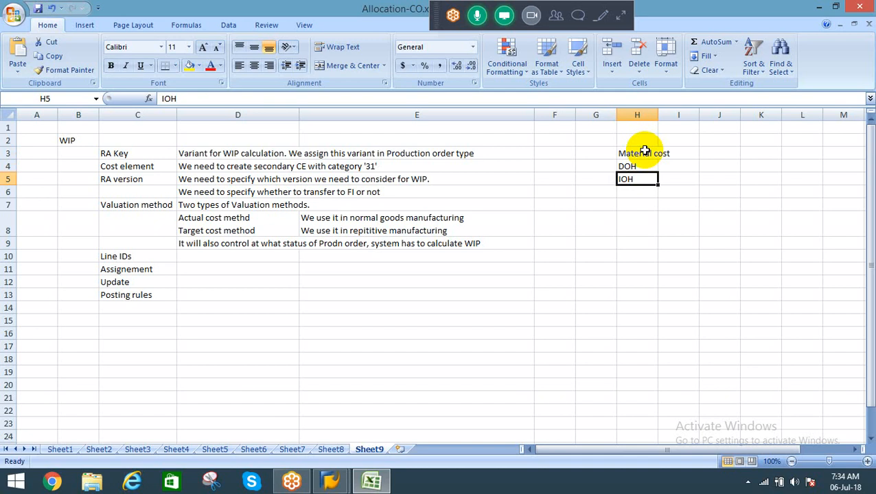
pyautogui.press('Up')
pyautogui.press('Up')
pyautogui.press('Up')
pyautogui.press('Down')
pyautogui.press('Down')
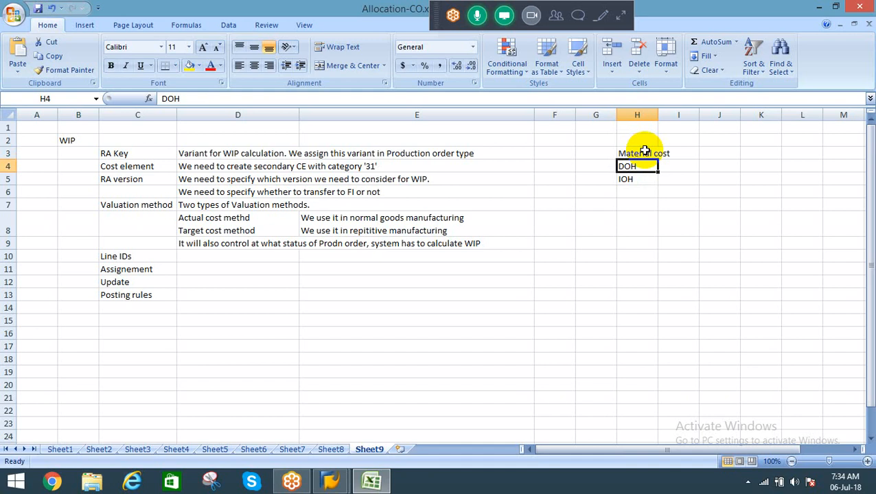
pyautogui.press('Up')
pyautogui.press('Down')
pyautogui.press('Down')
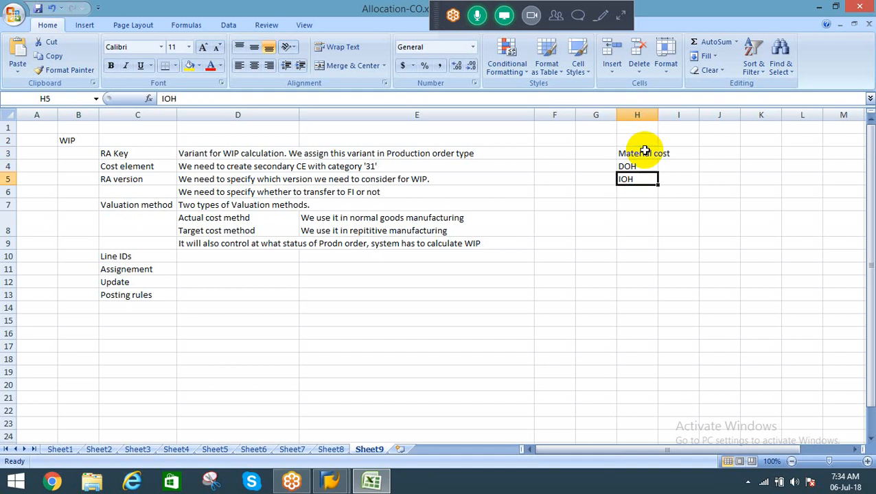
pyautogui.press('Up')
pyautogui.press('Up')
pyautogui.press('Down')
pyautogui.press('Down')
pyautogui.press('Down')
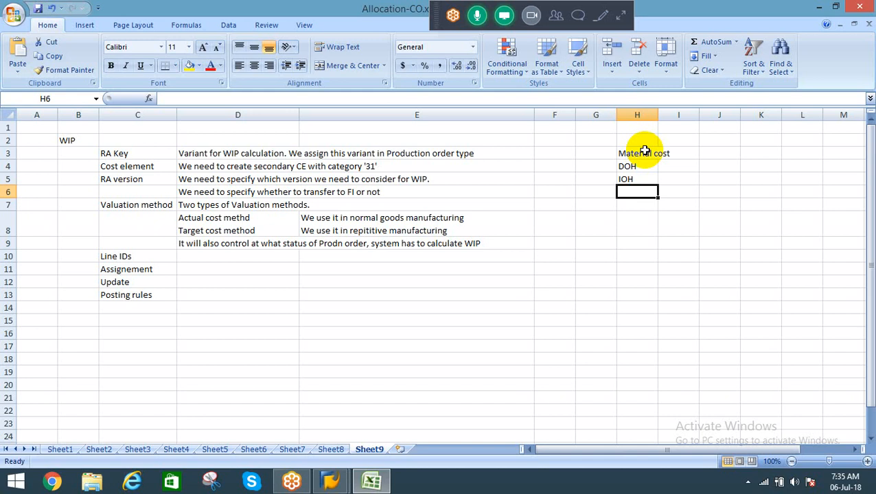
# Step: Describe Line IDs in D10 as "To calculate WIP in different classification" and enter "Ex:" in D11 below it
pyautogui.press('Left')
pyautogui.press('Left')
pyautogui.press('Left')
pyautogui.press('Left')
pyautogui.press('Left')
pyautogui.press('Down')
pyautogui.press('Down')
pyautogui.press('Down')
pyautogui.press('Down')
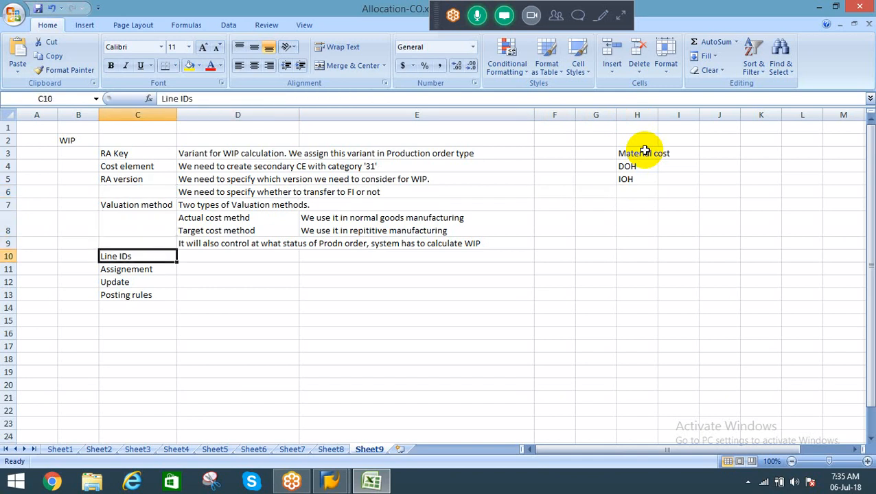
pyautogui.press('Right')
pyautogui.write('To ca')
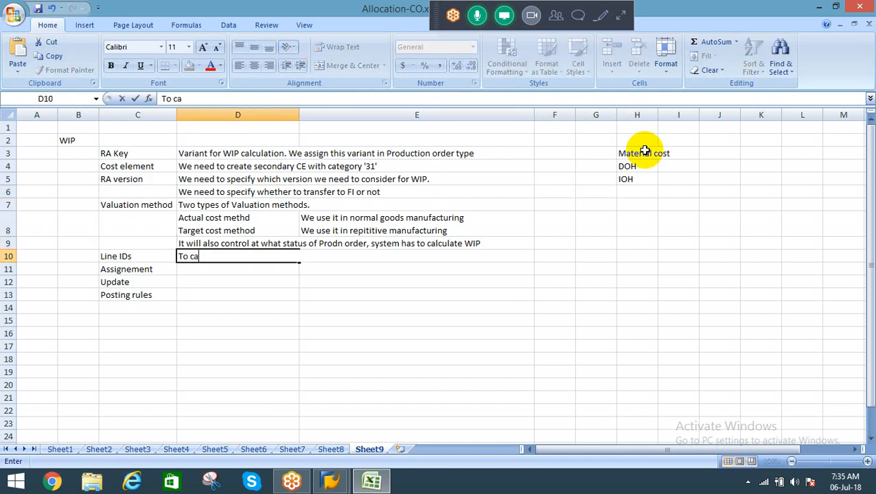
pyautogui.write('lculate WIP')
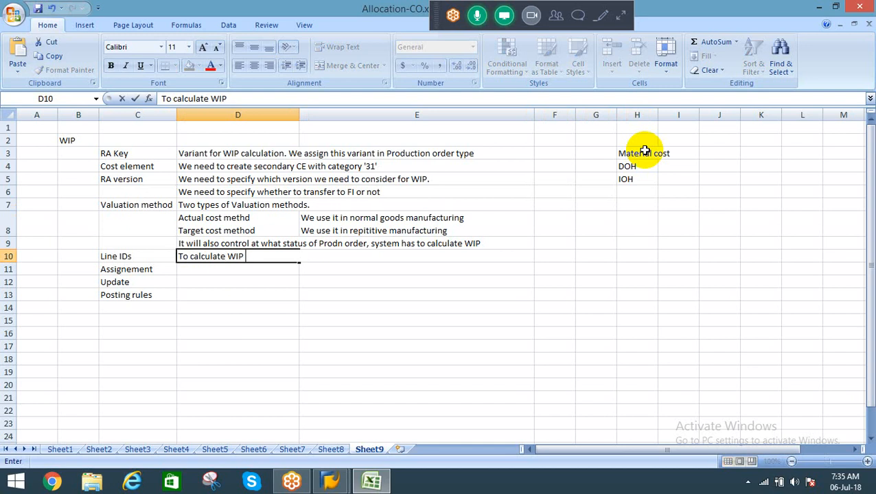
pyautogui.write(' in differ')
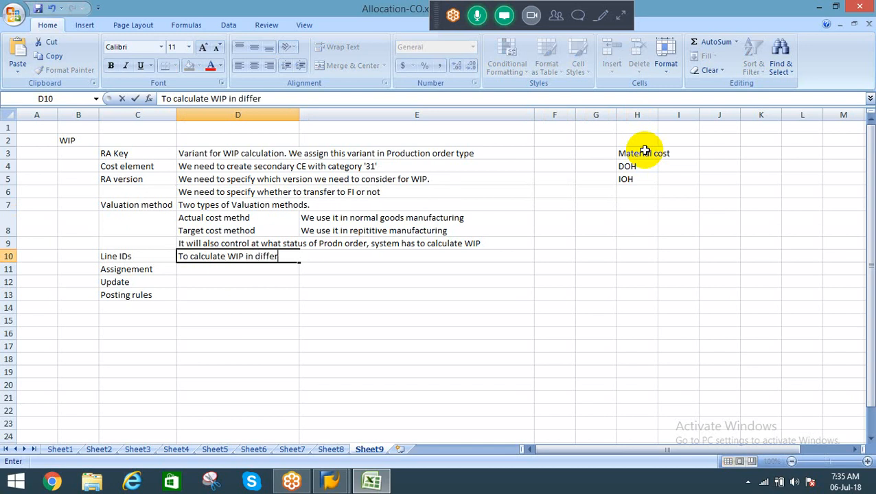
pyautogui.write('ent classi')
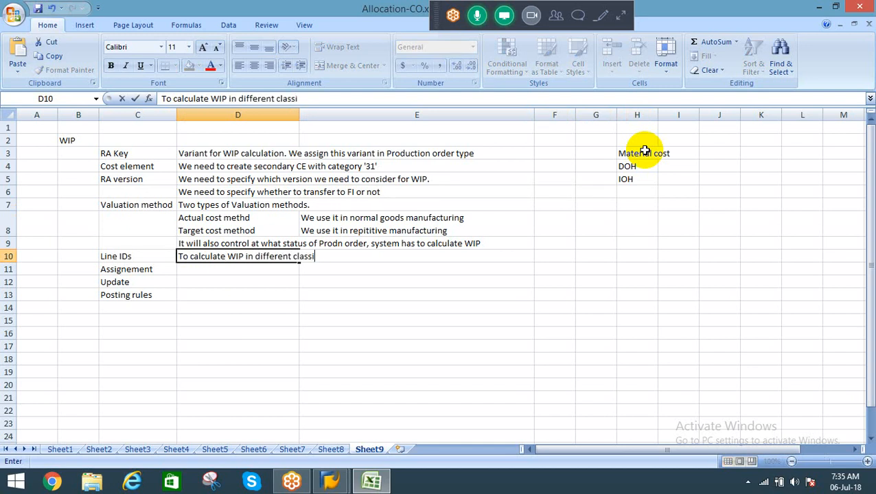
pyautogui.write('fication')
pyautogui.press('Return')
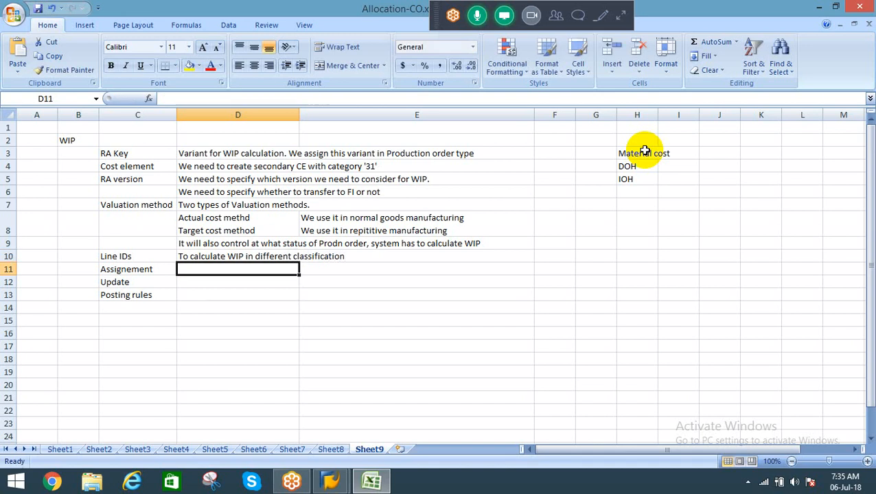
pyautogui.write('Ex:')
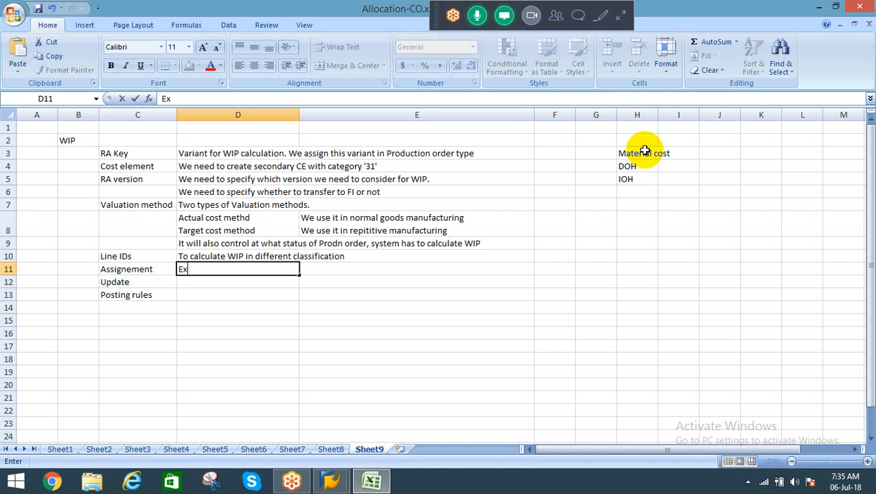
pyautogui.press('Return')
# Step: Move the "Assignement", "Update" and "Posting rules" labels from C11:C13 down to C15:C17
pyautogui.press('Left')
pyautogui.press('Up')
pyautogui.hotkey('shift', 'Down')
pyautogui.hotkey('shift', 'Down')
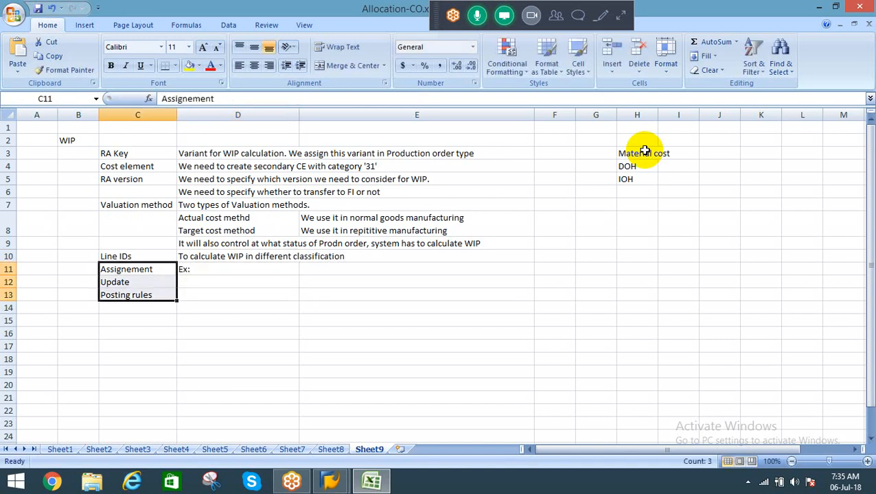
pyautogui.hotkey('ctrl', 'x')
pyautogui.press('Down')
pyautogui.press('Down')
pyautogui.press('Down')
pyautogui.press('Down')
pyautogui.hotkey('ctrl', 'v')
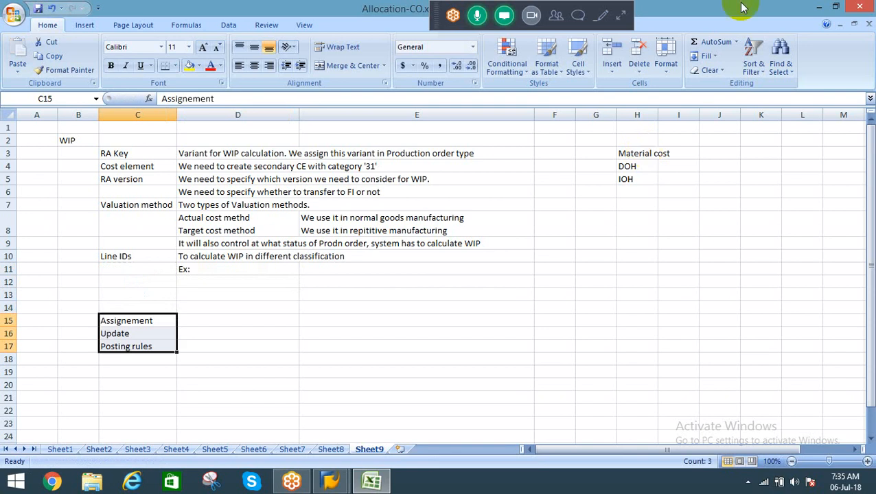
# Step: Place the "Material cost", "DOH" and "IOH" entries from H3:H5 into D12:D14 as line ID examples
pyautogui.click(627, 155)
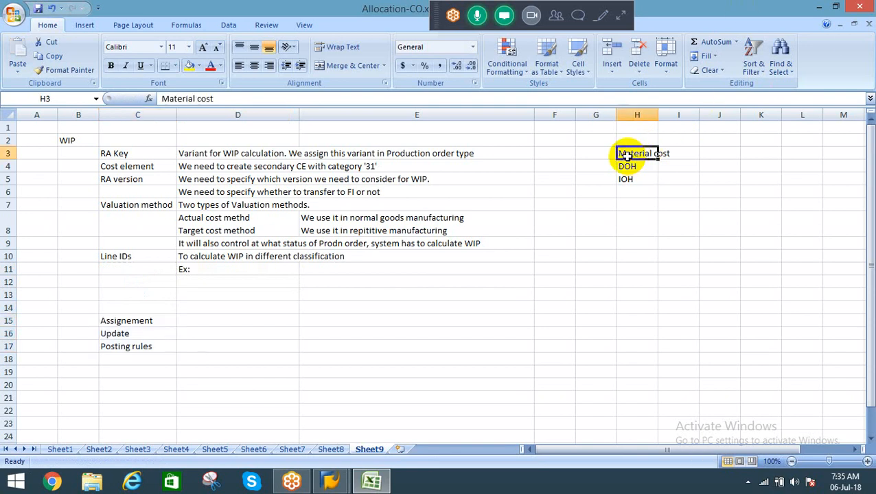
pyautogui.hotkey('shift', 'Down')
pyautogui.hotkey('shift', 'Down')
pyautogui.hotkey('ctrl', 'x')
pyautogui.press('Left')
pyautogui.press('Left')
pyautogui.press('Left')
pyautogui.press('Left')
pyautogui.press('Left')
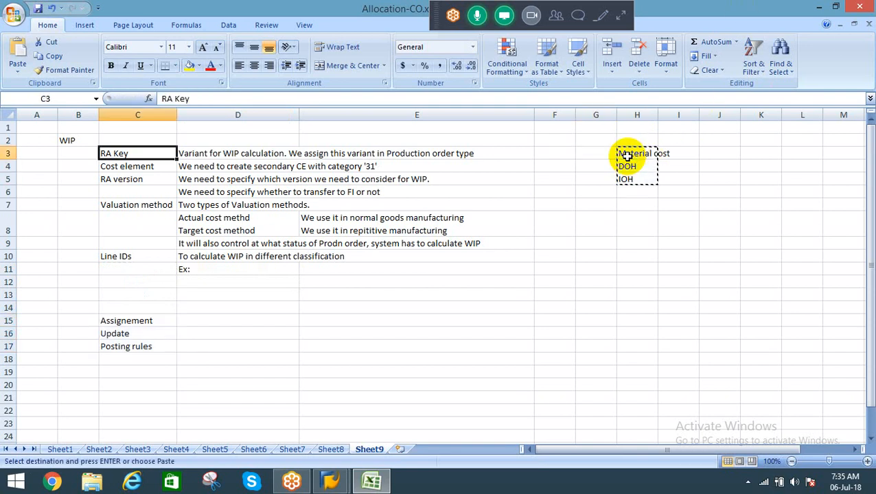
pyautogui.press('Left')
pyautogui.press('Right')
pyautogui.press('Right')
pyautogui.press('Down')
pyautogui.press('Down')
pyautogui.press('Down')
pyautogui.press('Down')
pyautogui.press('Down')
pyautogui.press('Down')
pyautogui.press('Down')
pyautogui.press('Down')
pyautogui.press('Down')
pyautogui.hotkey('ctrl', 'v')
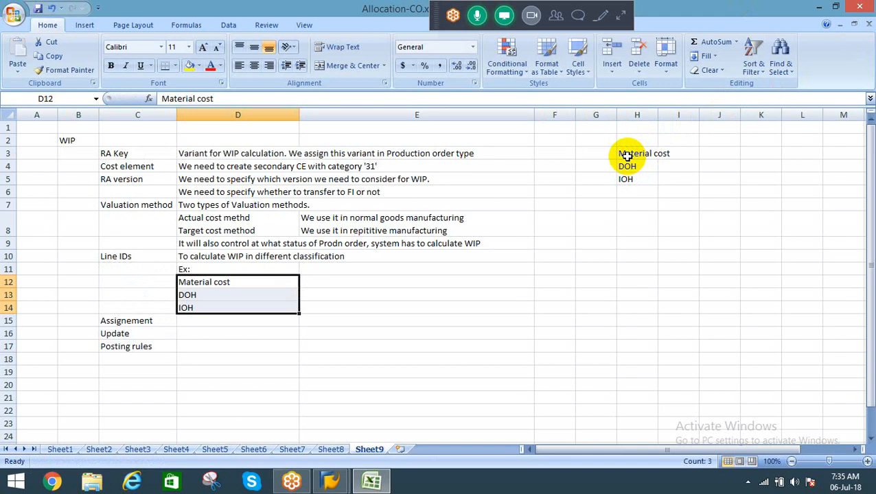
# Step: Insert a blank row above "Assignement", directly below the IOH example
pyautogui.press('Down')
pyautogui.press('Down')
pyautogui.press('Down')
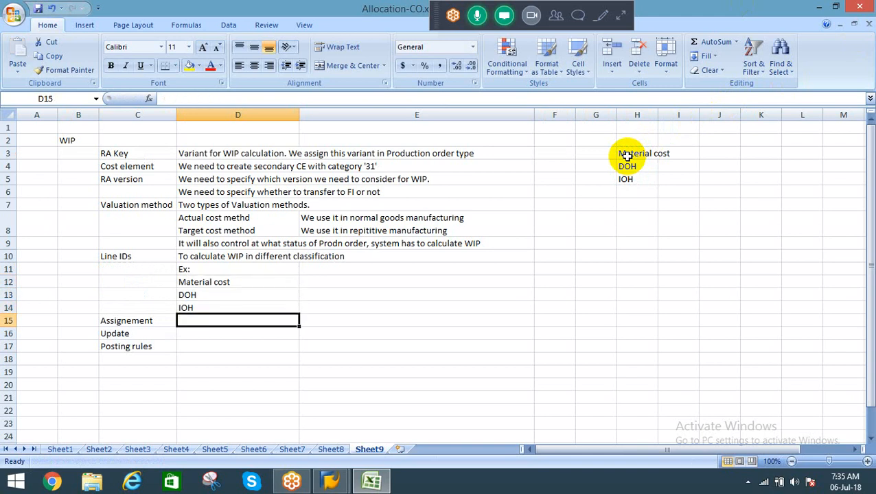
pyautogui.hotkey('alt', 'i')
pyautogui.press('r')
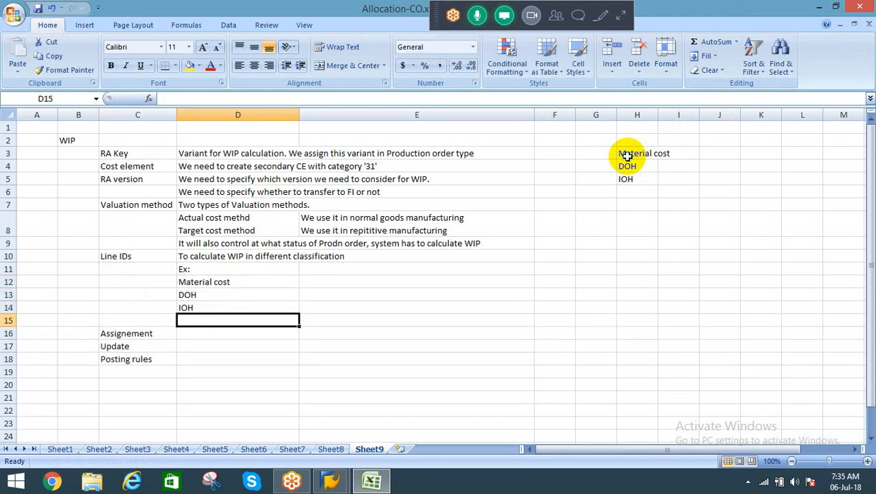
pyautogui.hotkey('alt', 'Down')
pyautogui.press('Escape')
pyautogui.write('Another')
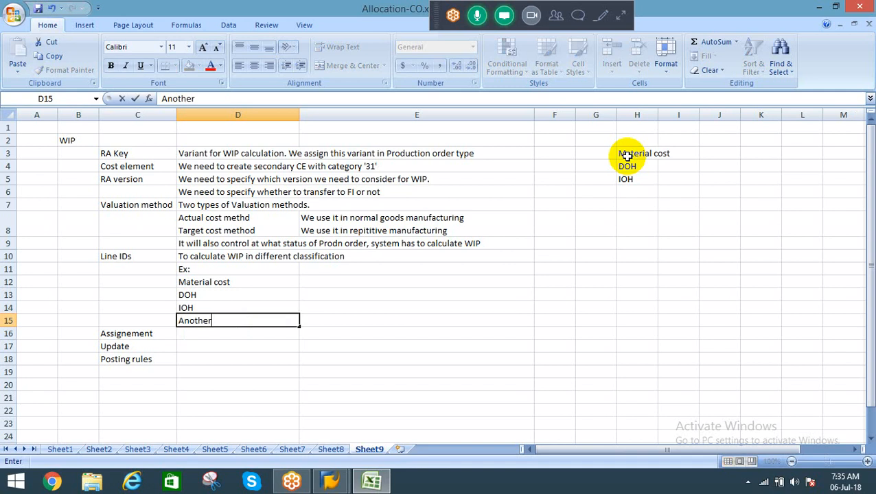
pyautogui.press('Escape')
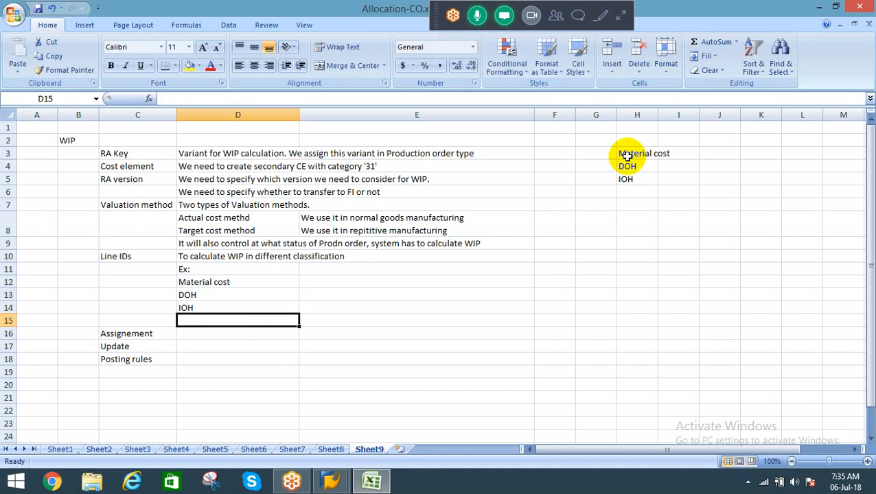
# Step: Enter "Techinical line ID" in D15 as a further line ID example
pyautogui.write('Techina')
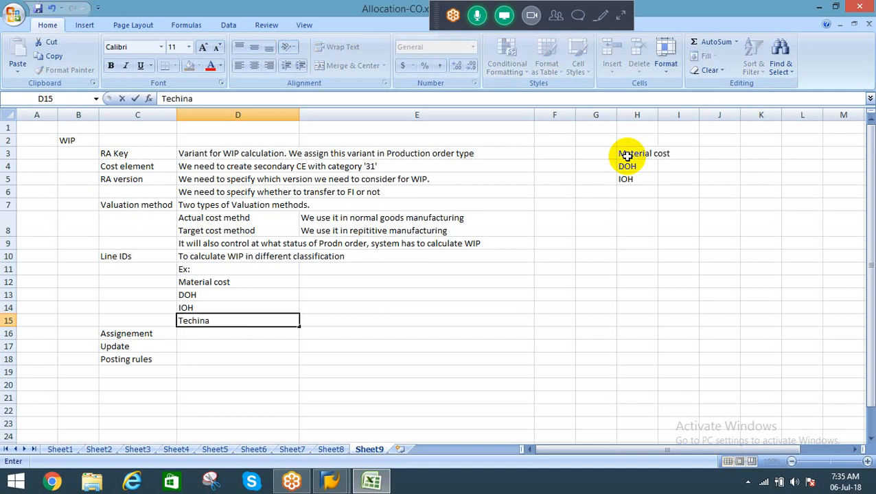
pyautogui.press('BackSpace')
pyautogui.write('ical line ID')
pyautogui.press('Return')
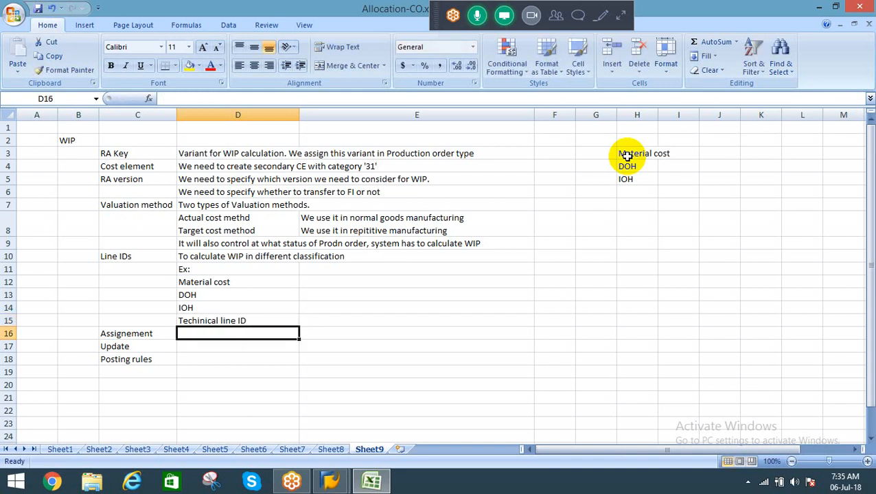
# Step: Go through the line ID examples in D12:D15, comparing the three cost categories with the technical line ID
pyautogui.press('Left')
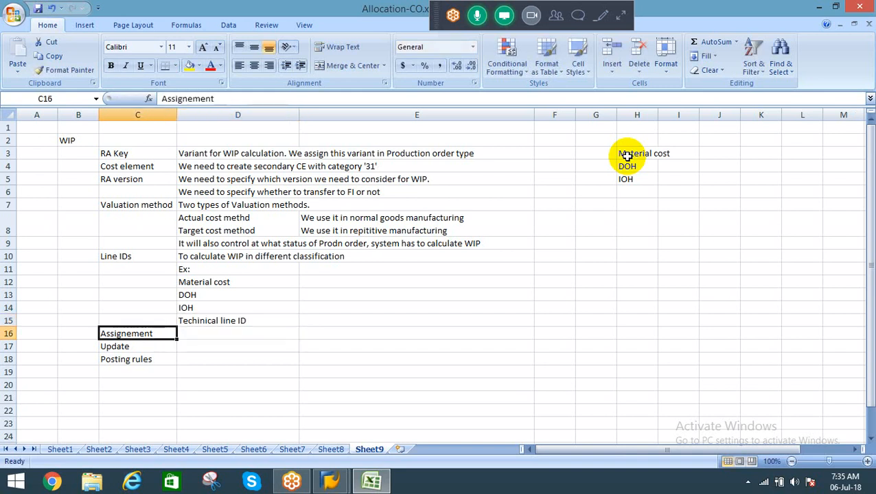
pyautogui.press('Right')
pyautogui.press('Up')
pyautogui.press('Up')
pyautogui.press('Up')
pyautogui.press('Up')
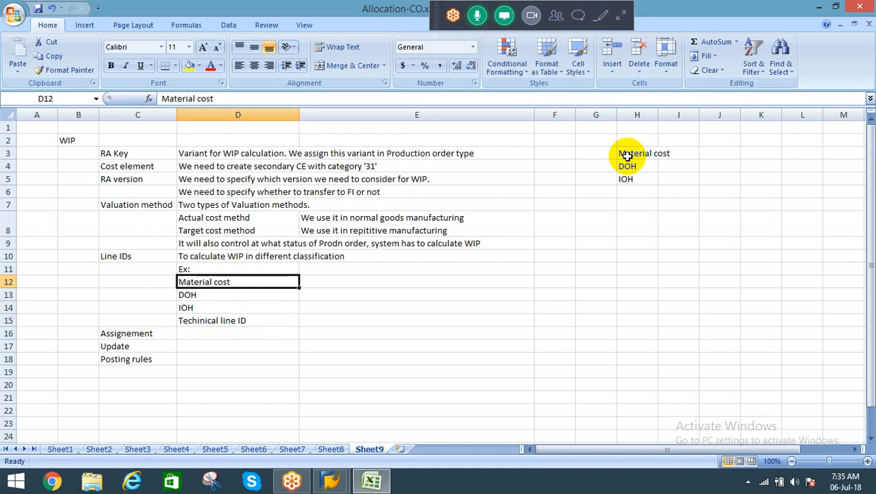
pyautogui.hotkey('shift', 'Down')
pyautogui.hotkey('shift', 'Down')
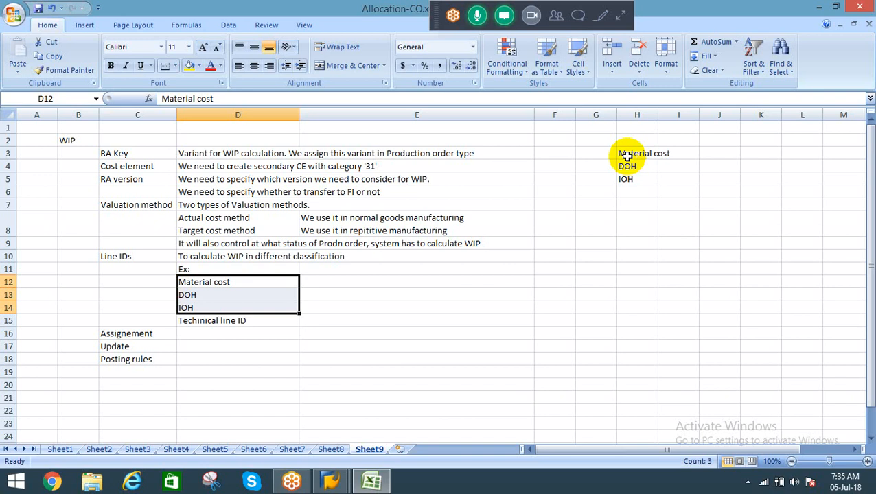
pyautogui.press('Down')
pyautogui.press('Down')
pyautogui.press('Down')
pyautogui.press('Down')
pyautogui.press('Up')
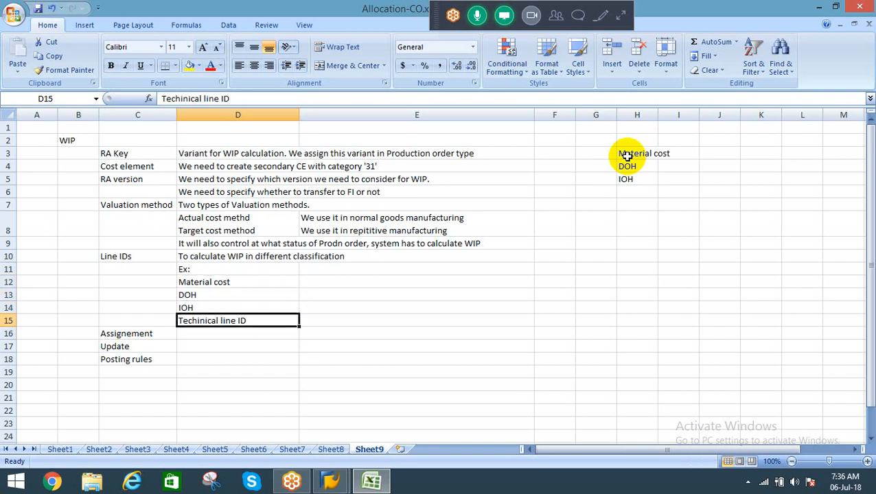
pyautogui.press('Up')
pyautogui.hotkey('shift', 'Up')
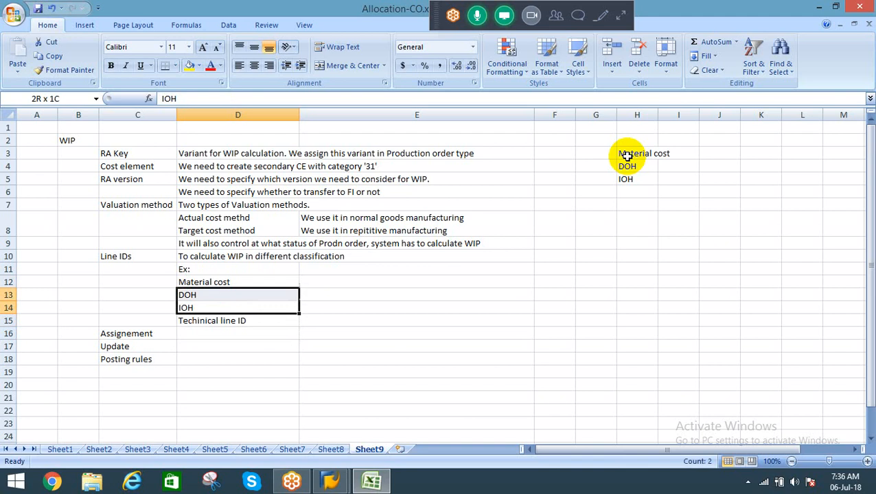
pyautogui.hotkey('shift', 'Up')
pyautogui.press('Down')
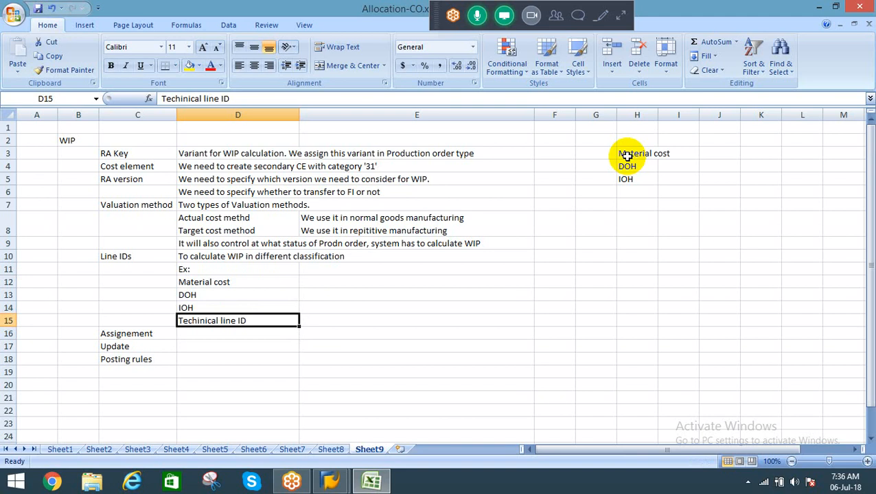
pyautogui.press('Up')
pyautogui.press('Up')
pyautogui.press('Up')
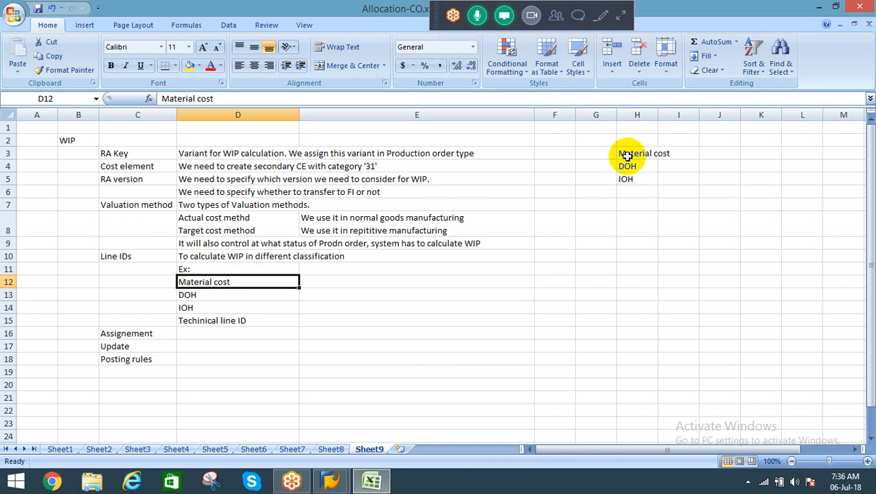
pyautogui.press('Down')
pyautogui.press('Down')
pyautogui.press('Up')
pyautogui.press('Up')
pyautogui.press('Down')
pyautogui.press('Down')
pyautogui.press('Down')
pyautogui.press('Up')
pyautogui.press('Up')
pyautogui.press('Up')
pyautogui.press('Down')
pyautogui.press('Down')
pyautogui.press('Down')
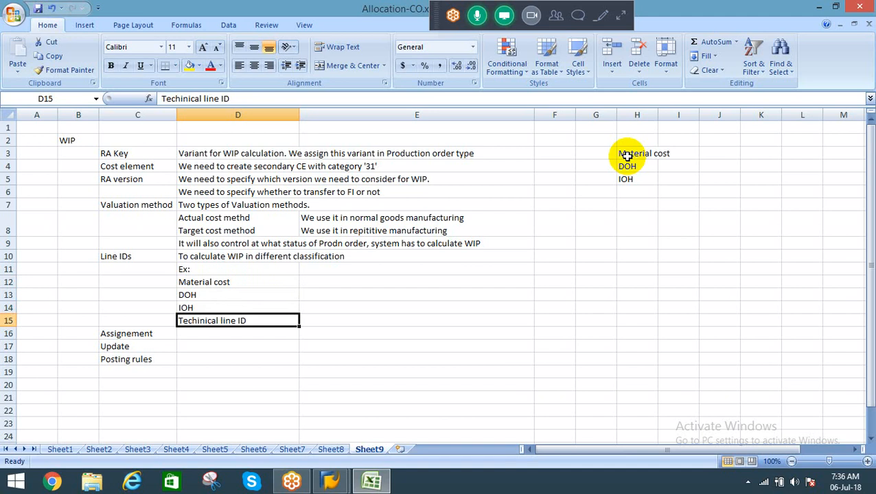
pyautogui.press('Down')
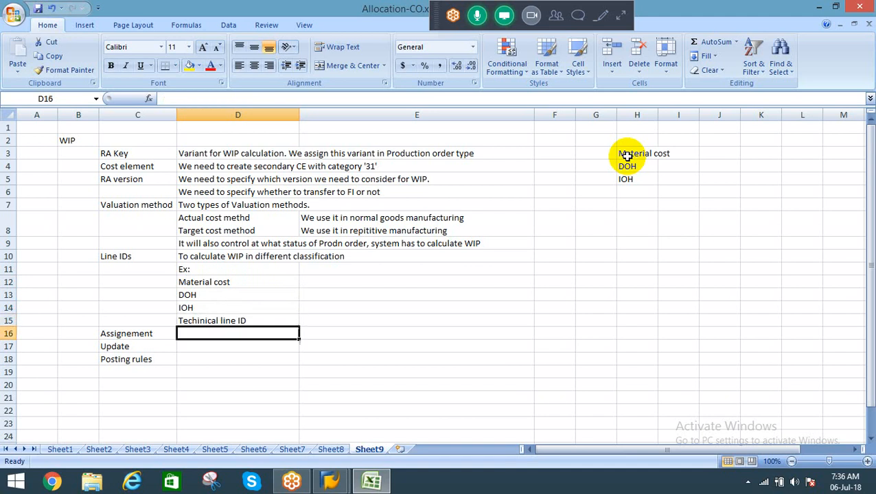
pyautogui.press('Up')
pyautogui.press('Up')
pyautogui.press('Up')
pyautogui.press('Up')
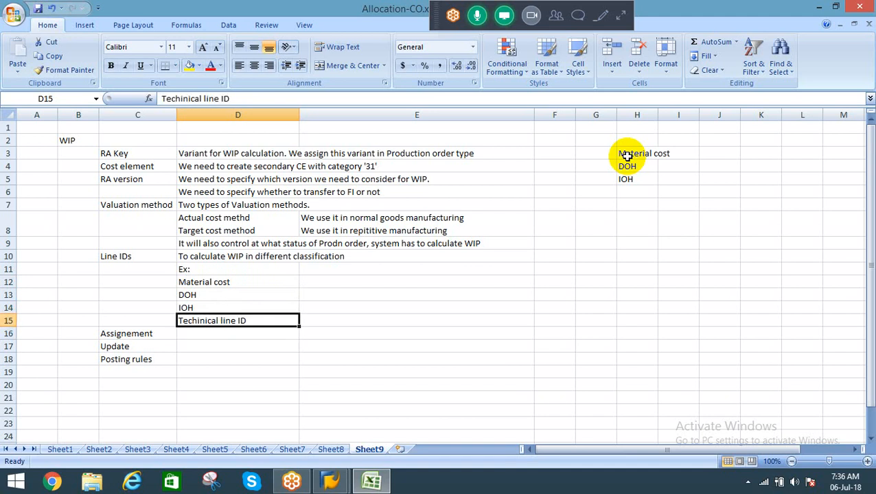
pyautogui.hotkey('shift', 'Down')
pyautogui.hotkey('shift', 'Down')
pyautogui.hotkey('shift', 'Down')
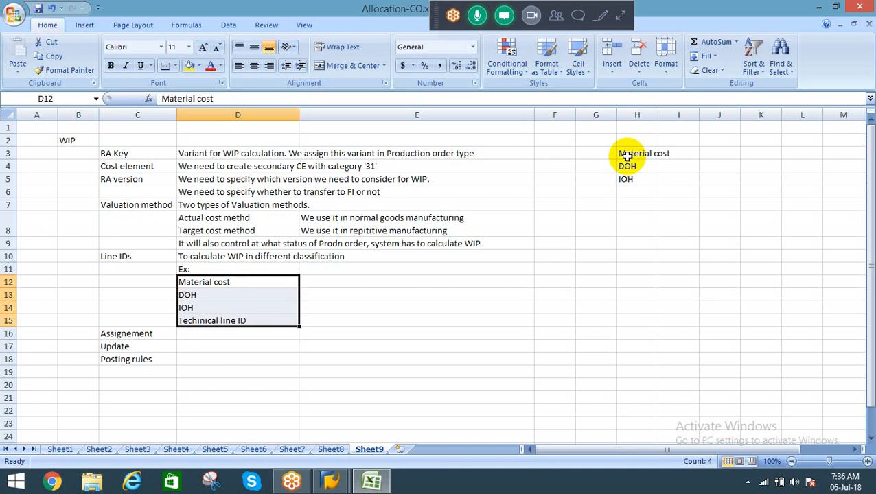
# Step: Describe "Assignement" in D16 as "Assign cost elements for Line IDs"
pyautogui.press('Down')
pyautogui.press('Down')
pyautogui.press('Down')
pyautogui.press('Down')
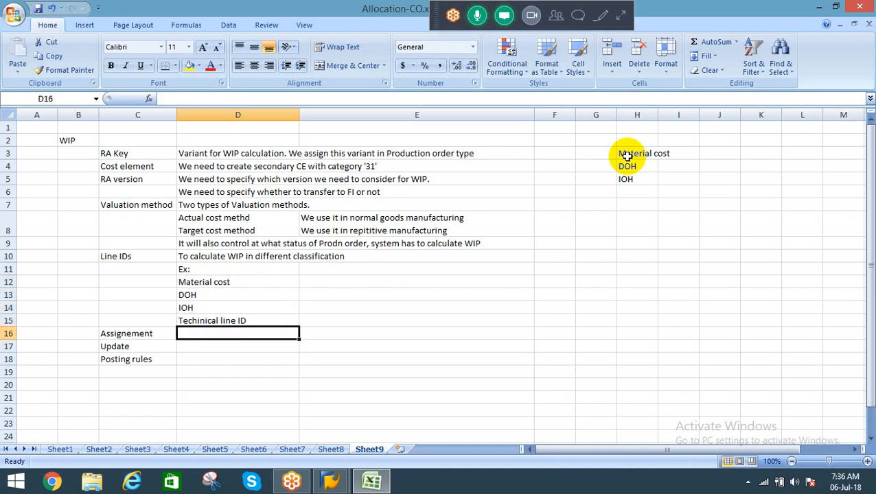
pyautogui.write('Assign ')
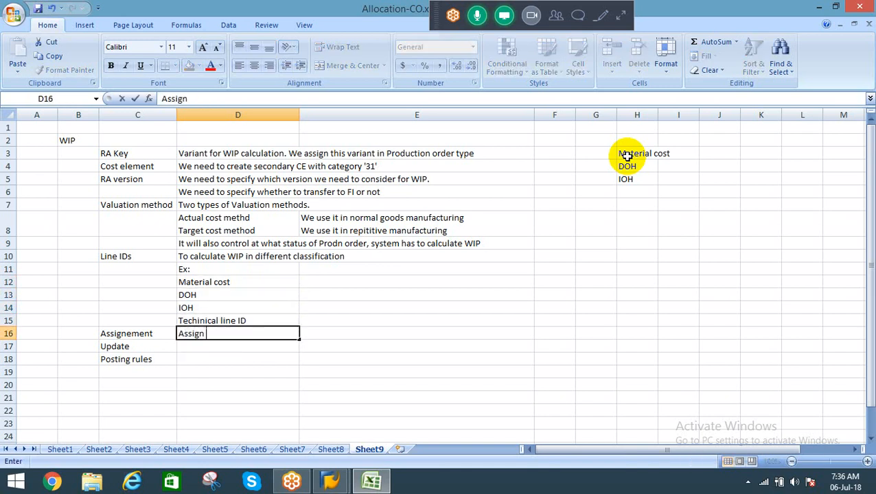
pyautogui.write('cost e')
pyautogui.write('leme')
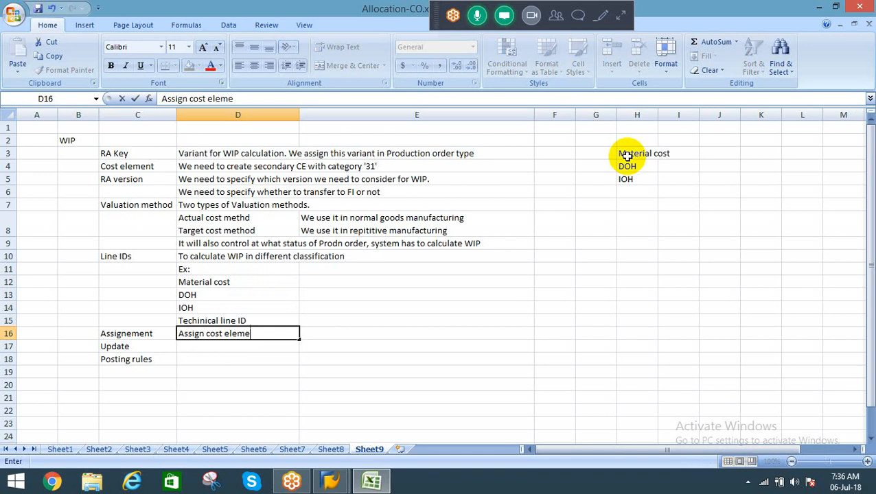
pyautogui.write('nts for Line IDs')
pyautogui.press('Return')
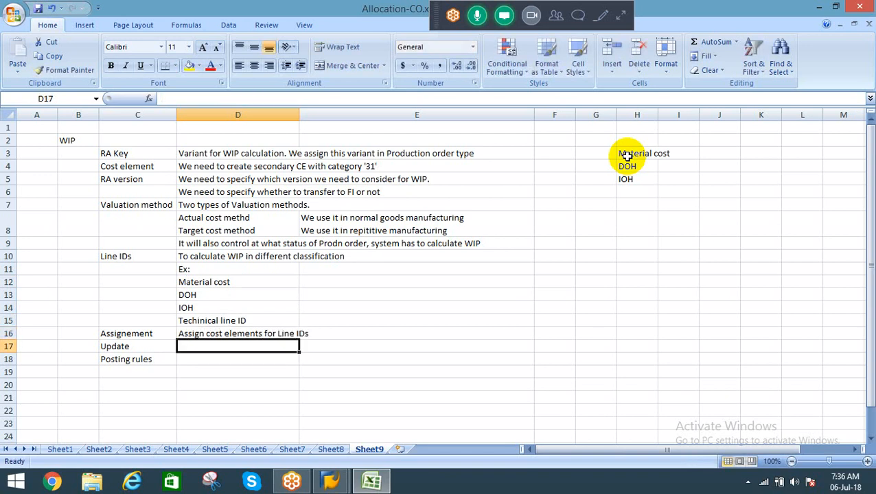
# Step: Describe "Update" in D17 as "Whether to update in WIP or not"
pyautogui.press('Up')
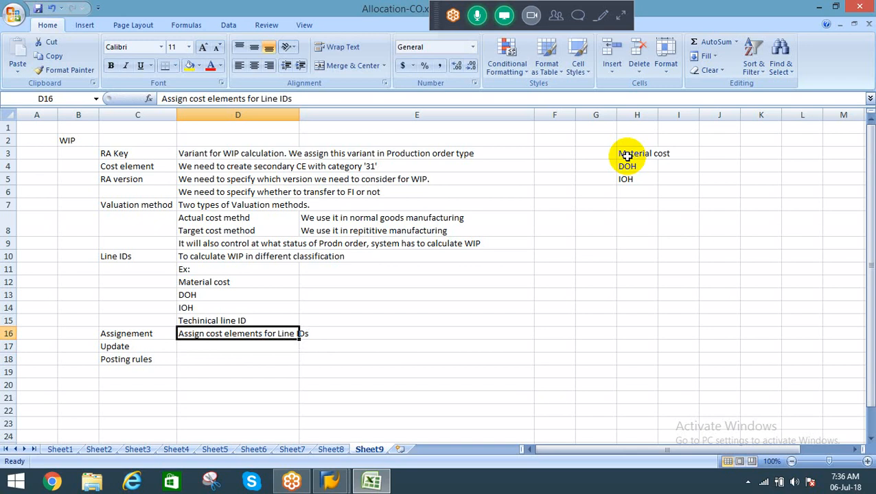
pyautogui.press('Down')
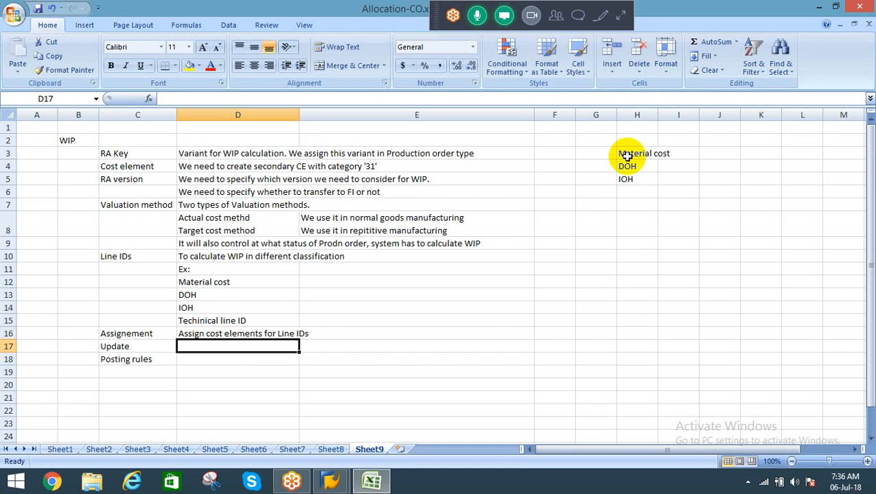
pyautogui.write('Whether to')
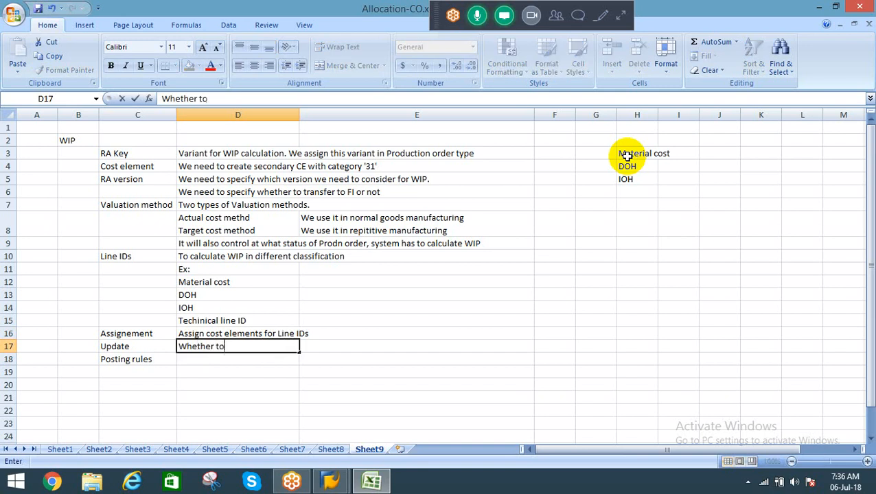
pyautogui.write(' update i')
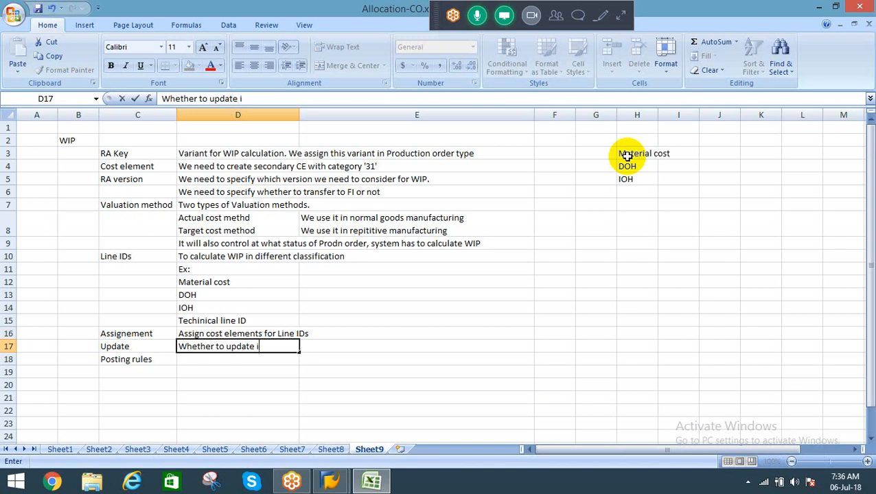
pyautogui.write('n WIP or not')
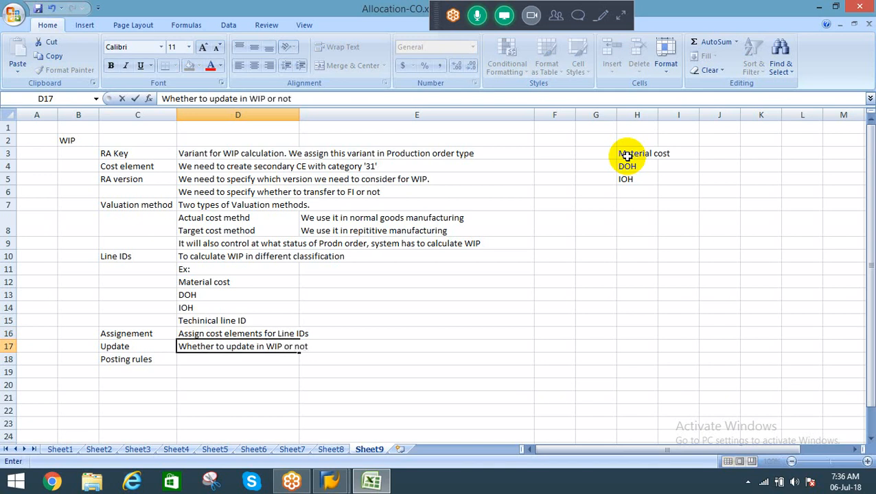
# Step: Replace the unfinished Update description in D17 with "Whether to consider the line ID in WIP or not"
pyautogui.press('Escape')
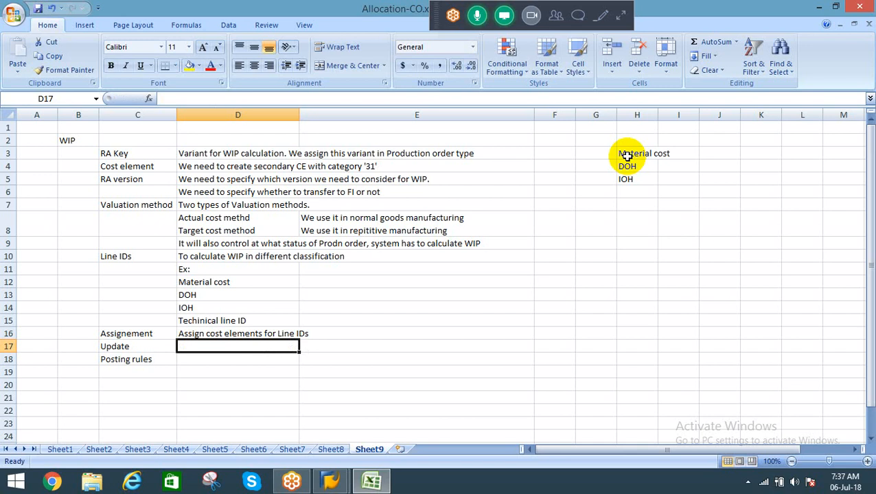
pyautogui.write('Whether ')
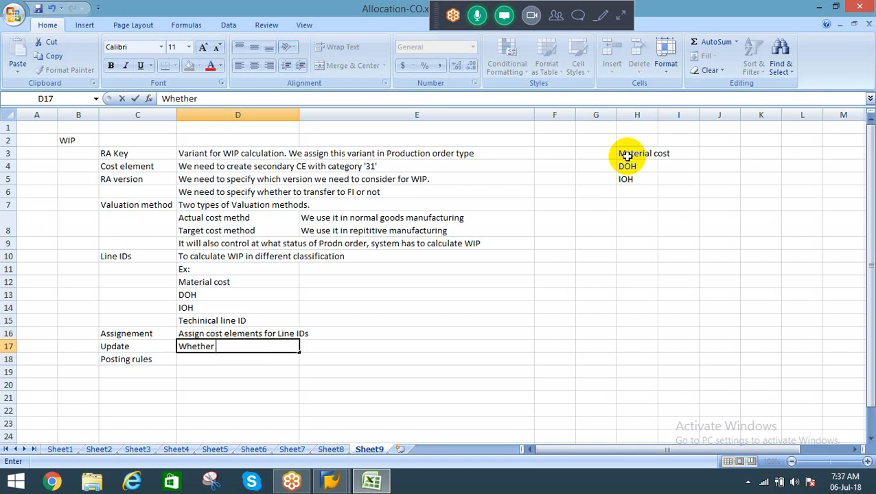
pyautogui.write('to consid')
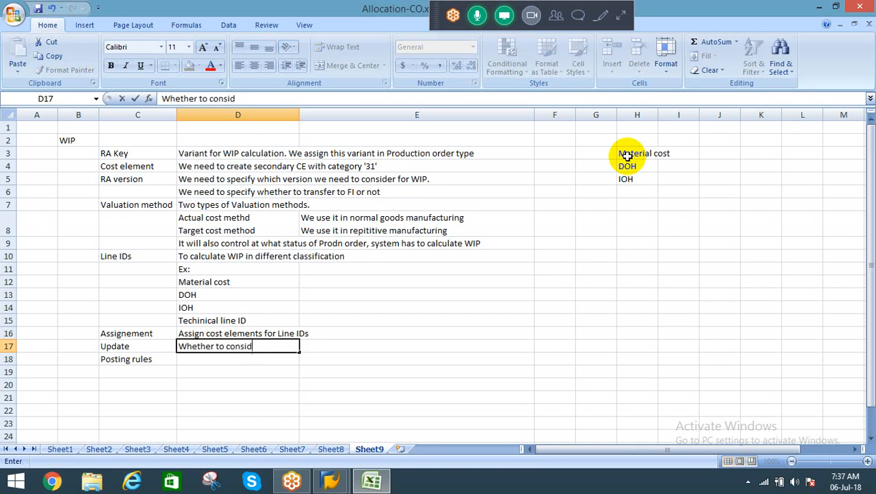
pyautogui.write('er the line ')
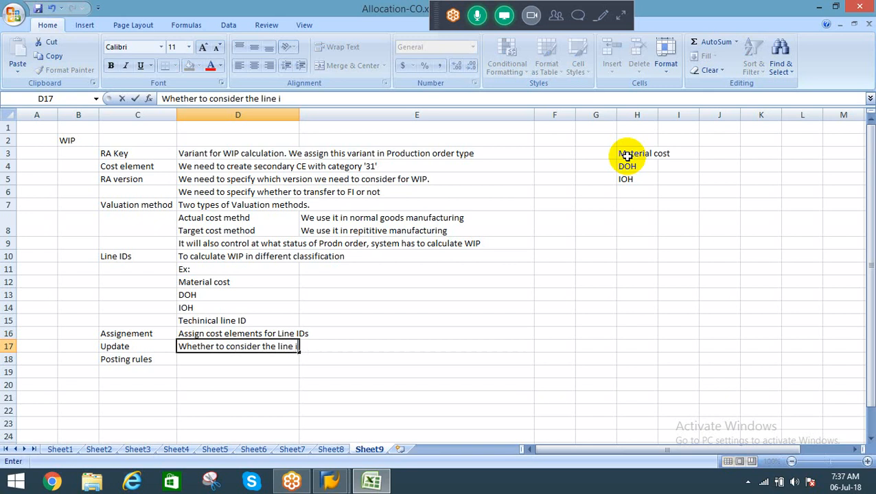
pyautogui.write('ID in WIP or ')
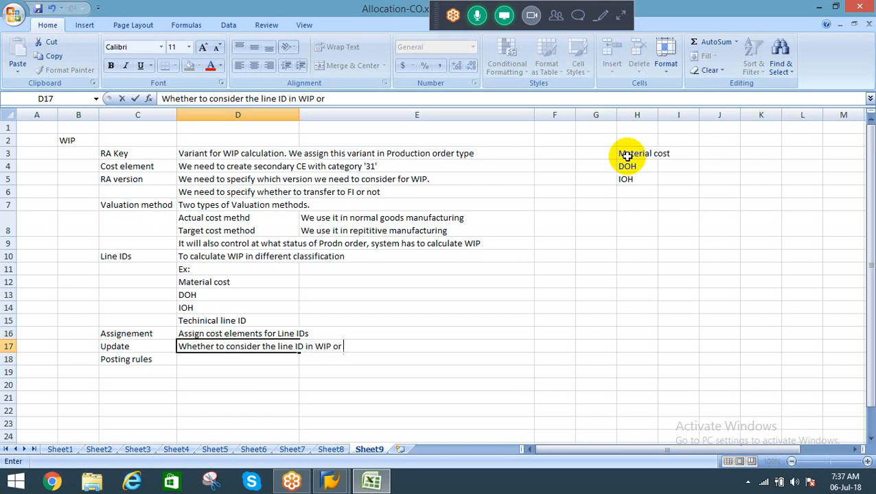
pyautogui.write('not')
pyautogui.press('Return')
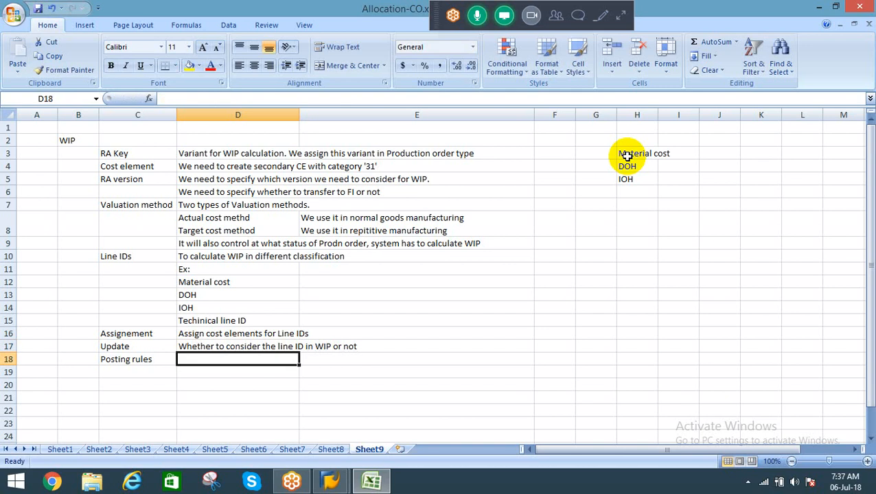
# Step: Enter "Assign GL accounts to Line IDs" in D18 as the description for Posting rules
pyautogui.write('Assign ')
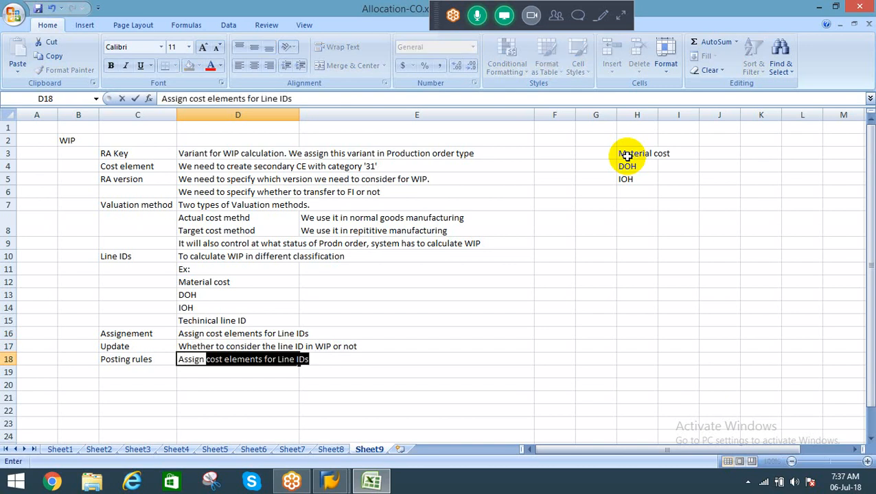
pyautogui.write('GL account')
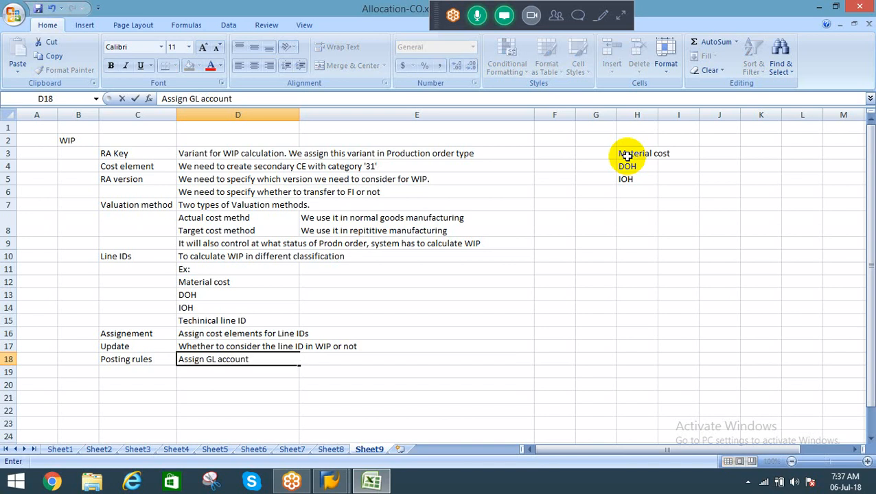
pyautogui.write('s to Line IDs')
pyautogui.press('Return')
# Step: Review the notes in D14 through D18 on line IDs, assignment, update and posting rules
pyautogui.press('Up')
pyautogui.press('Up')
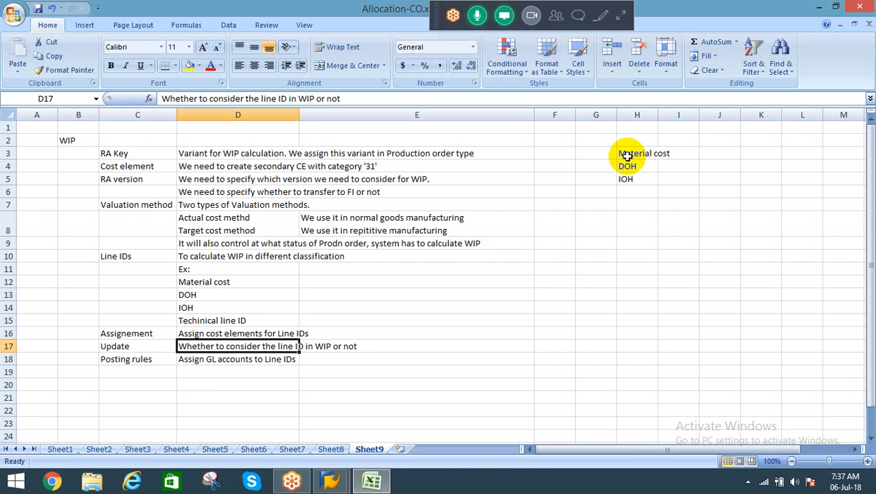
pyautogui.press('Up')
pyautogui.press('Up')
pyautogui.press('Up')
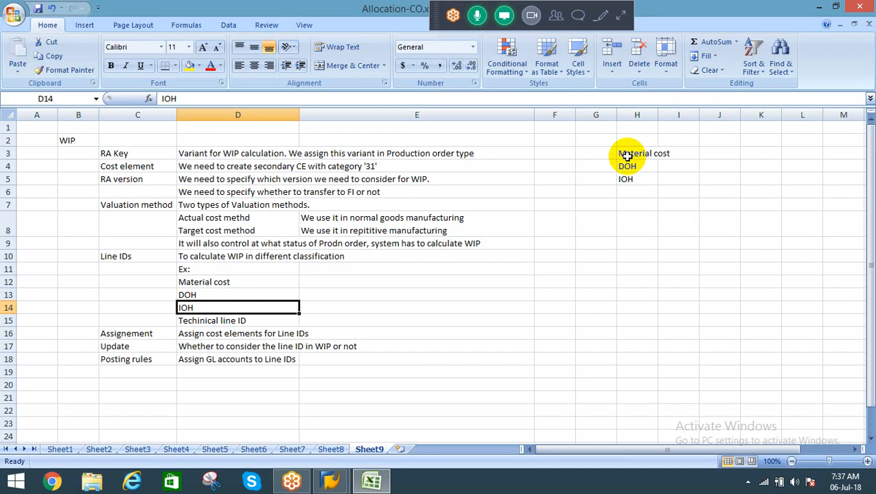
pyautogui.press('Down')
pyautogui.press('Down')
pyautogui.press('Down')
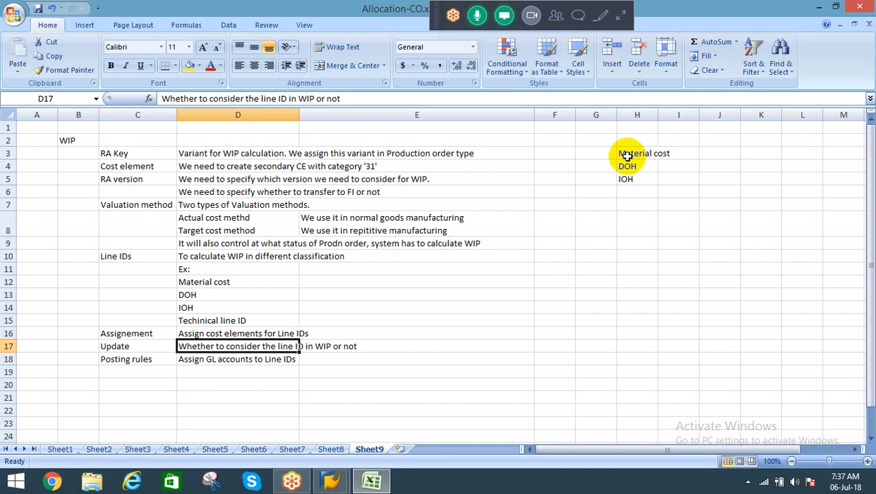
pyautogui.press('Down')
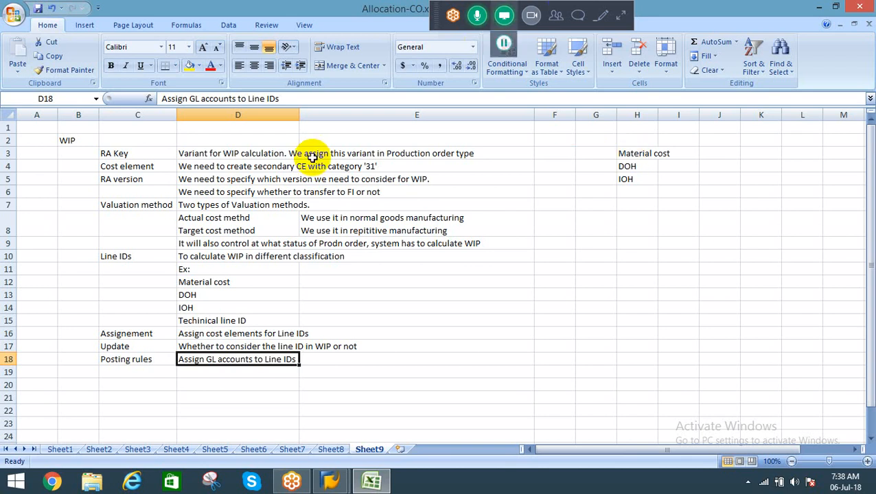
# Step: Review the RA Key and Cost element notes in relation to the Material cost, DOH, IOH and technical line IDs
pyautogui.click(188, 154)
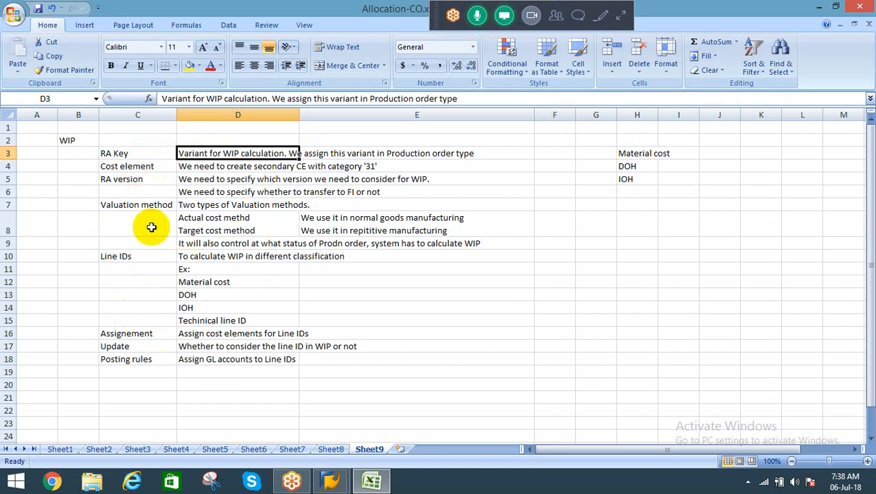
pyautogui.click(124, 154)
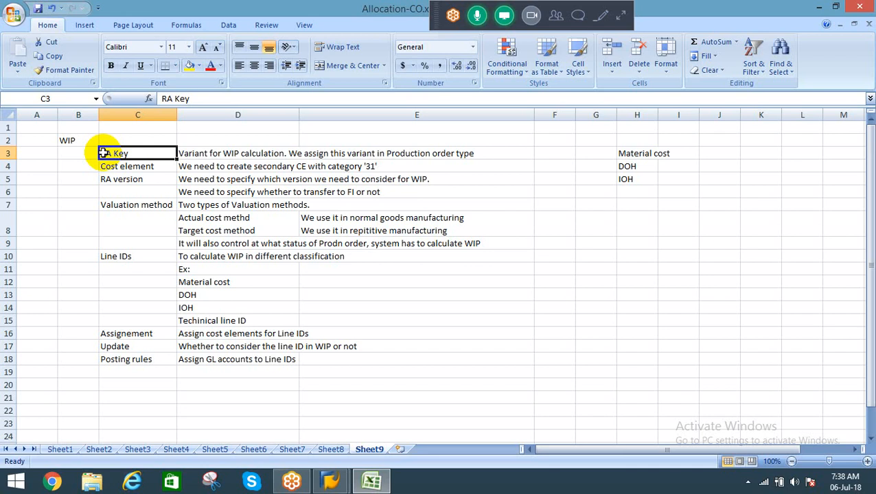
pyautogui.click(147, 167)
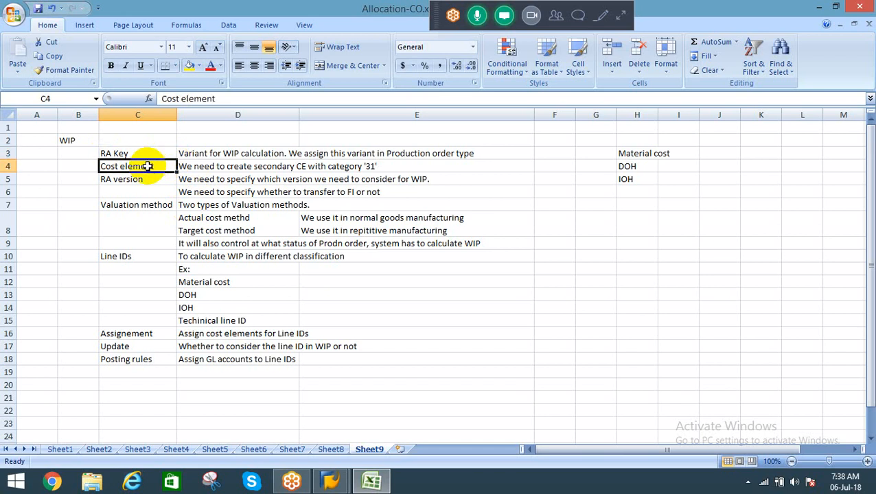
pyautogui.click(220, 167)
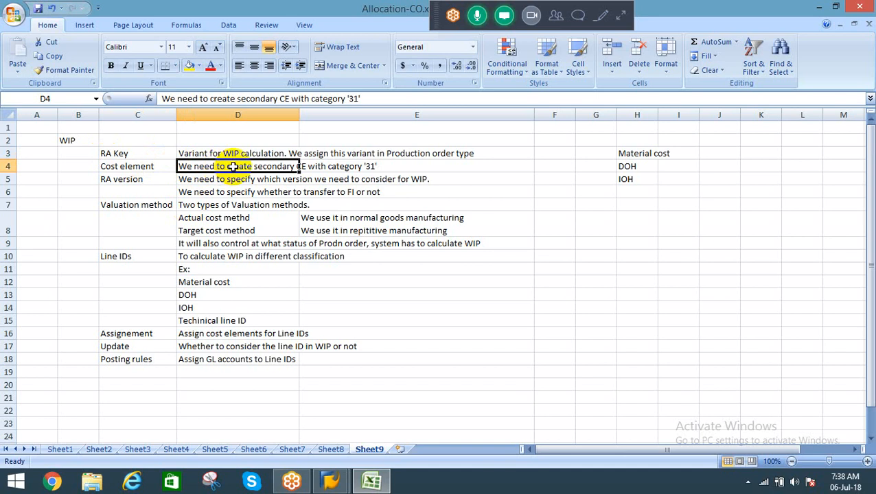
pyautogui.click(188, 279)
pyautogui.moveTo(188, 278); pyautogui.dragTo(200, 305)
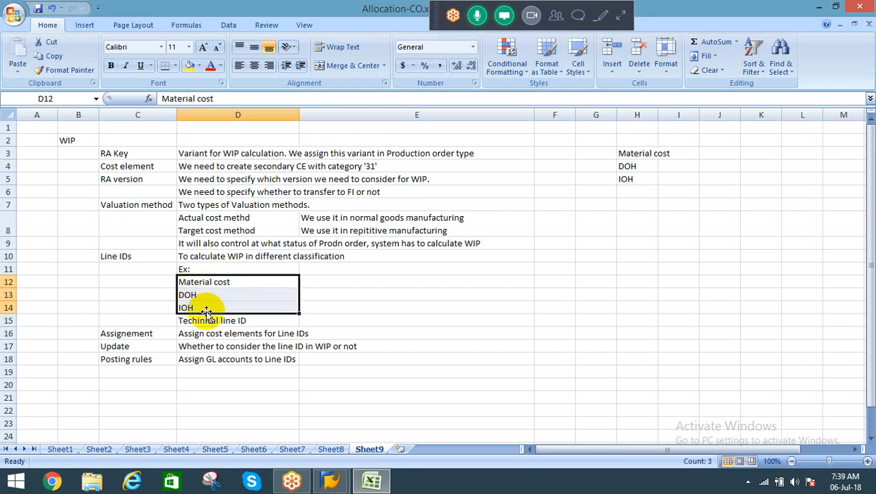
pyautogui.click(215, 322)
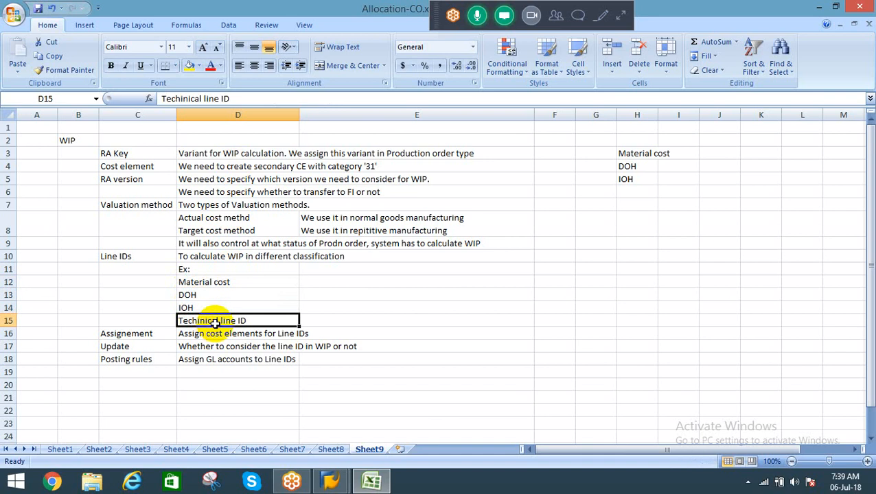
pyautogui.click(190, 282)
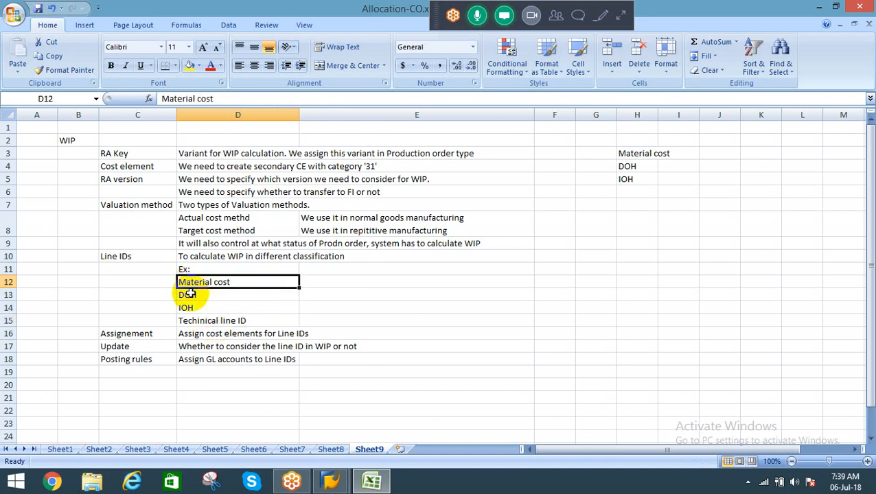
pyautogui.click(196, 295)
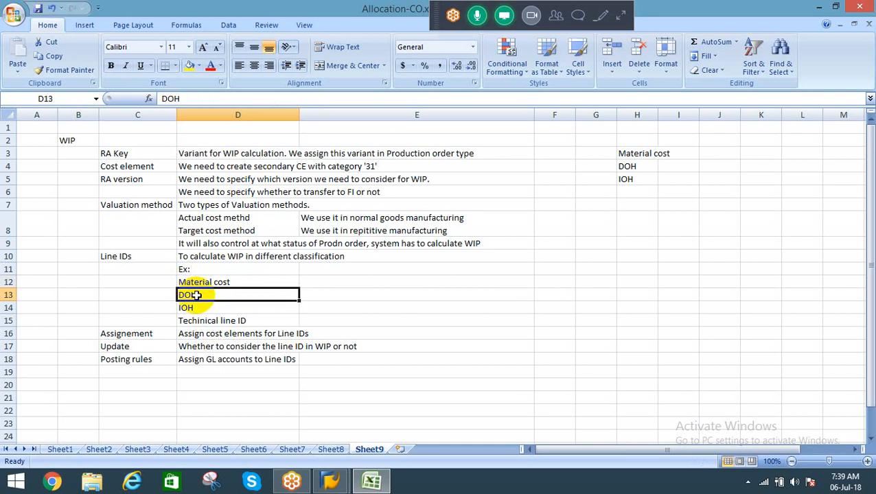
pyautogui.moveTo(190, 283); pyautogui.dragTo(206, 313)
pyautogui.click(210, 320)
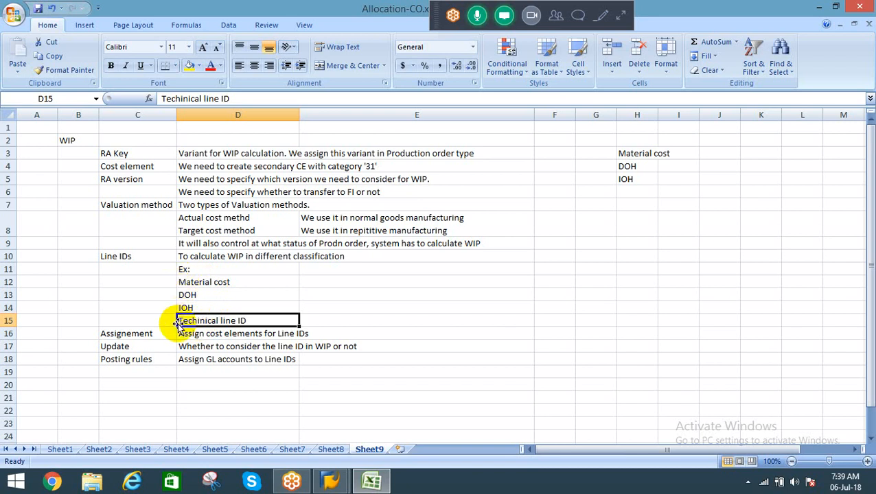
pyautogui.click(195, 167)
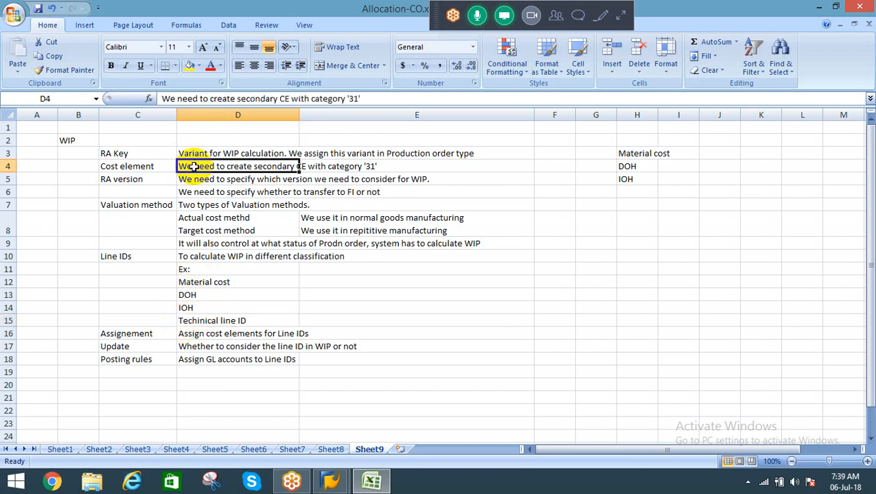
pyautogui.click(187, 281)
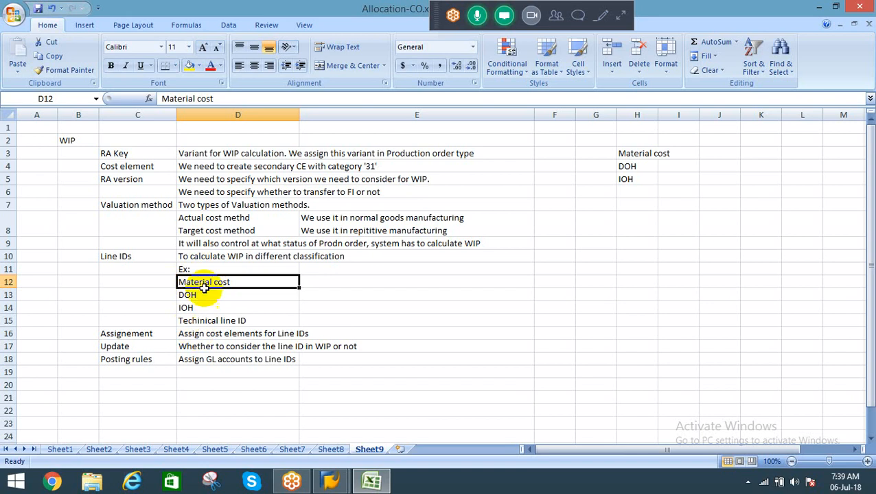
pyautogui.click(198, 166)
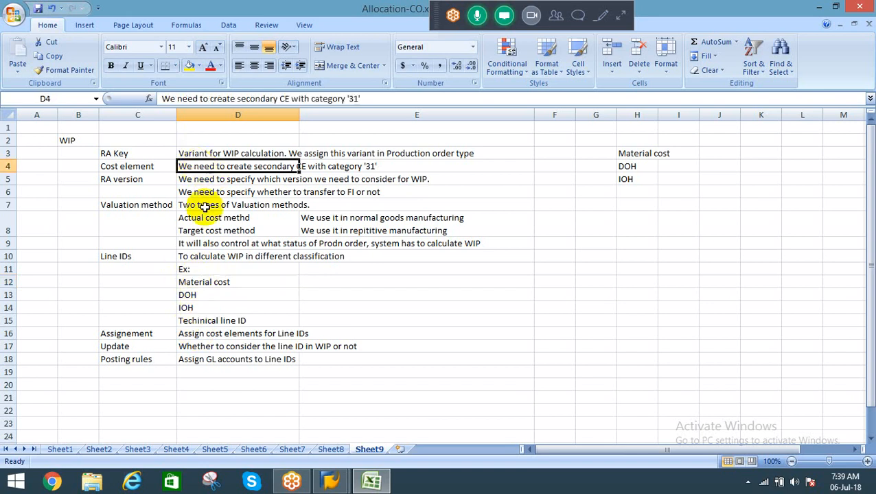
pyautogui.click(197, 322)
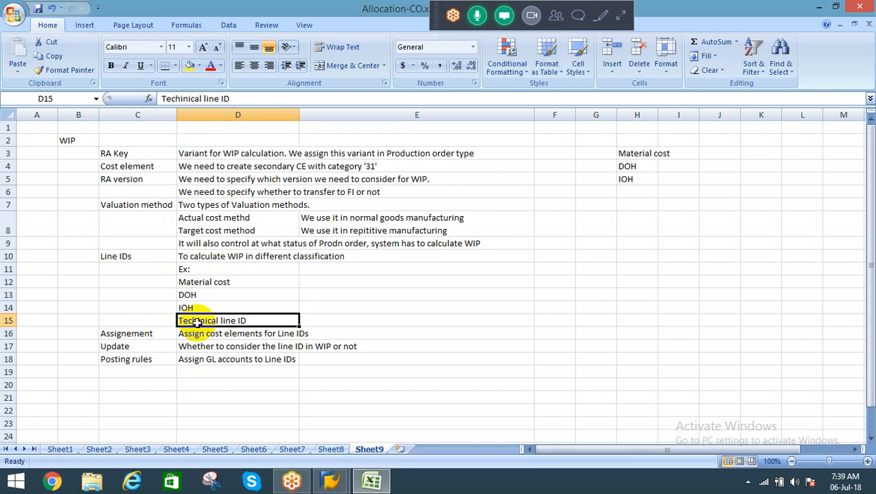
pyautogui.click(185, 167)
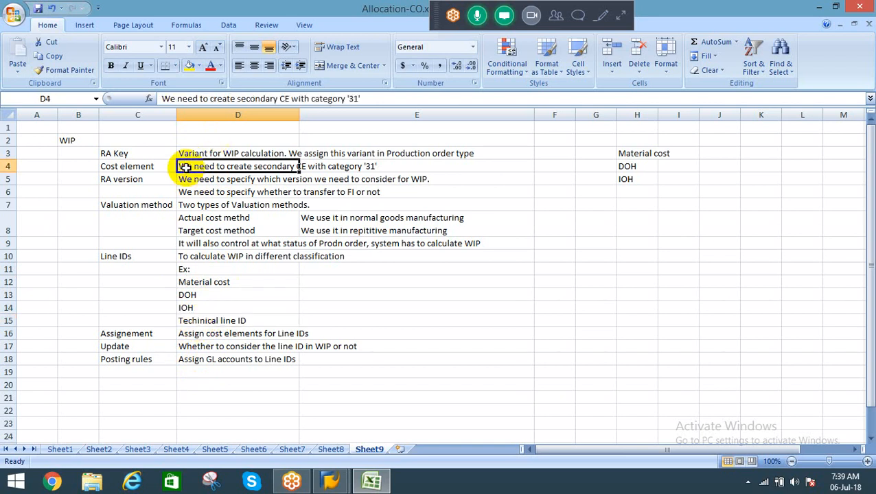
# Step: Review the remaining WIP notes in order, from RA version and Valuation method through Line IDs, Assignment, Update and Posting rules
pyautogui.click(196, 180)
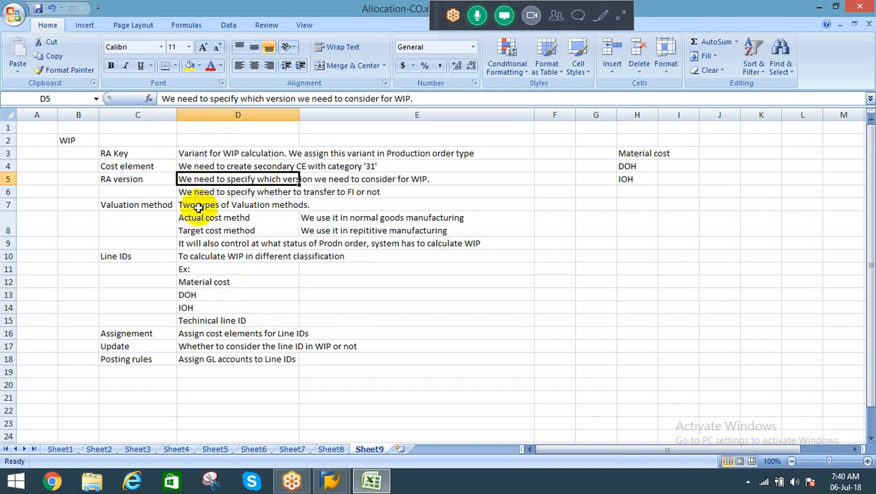
pyautogui.click(198, 207)
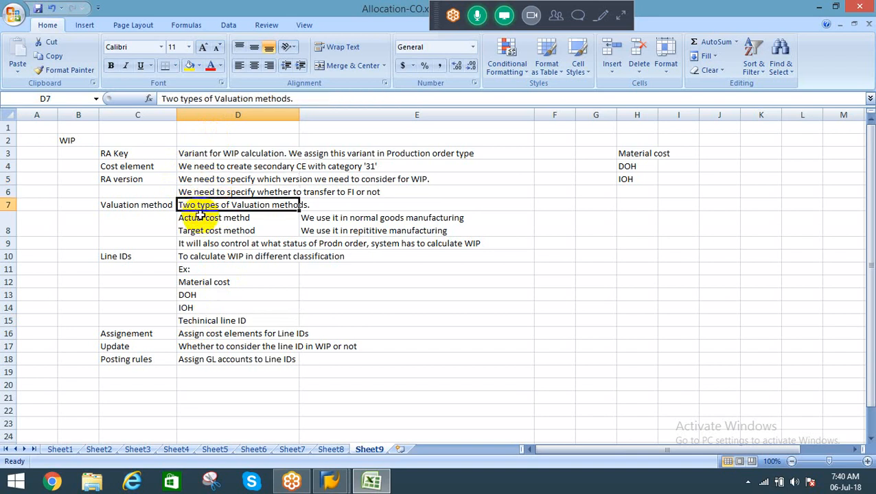
pyautogui.click(201, 218)
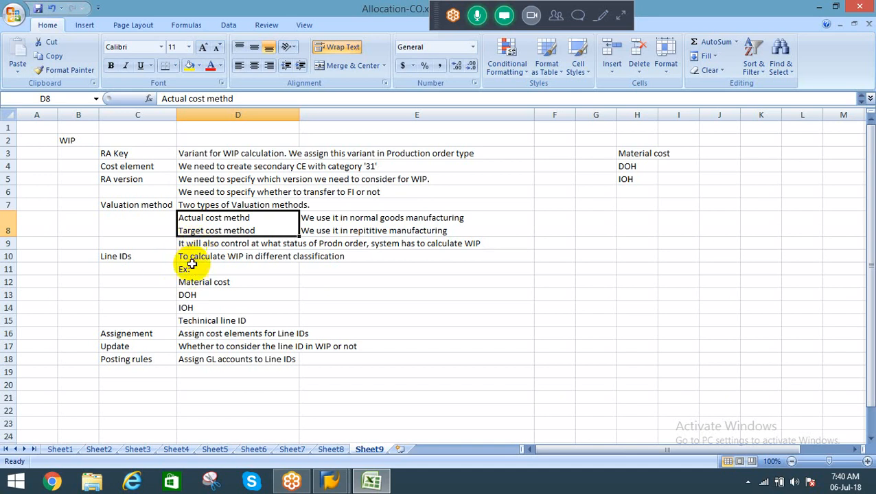
pyautogui.moveTo(190, 252); pyautogui.dragTo(190, 296)
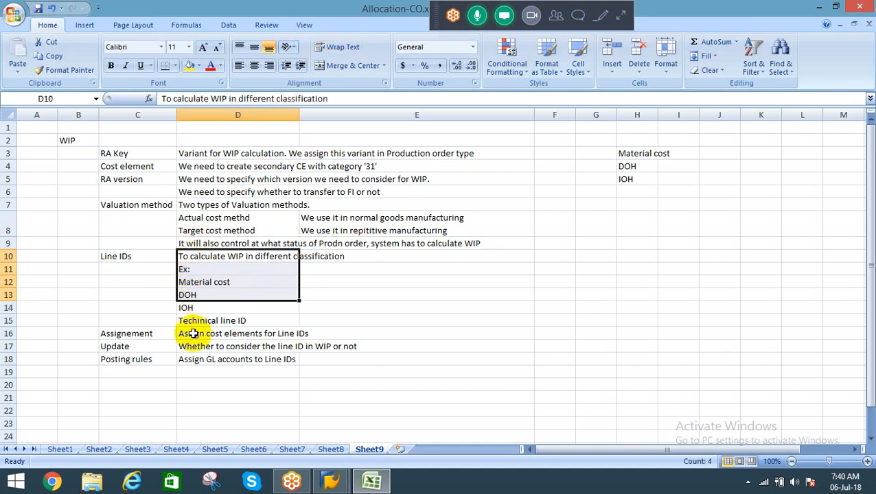
pyautogui.click(136, 334)
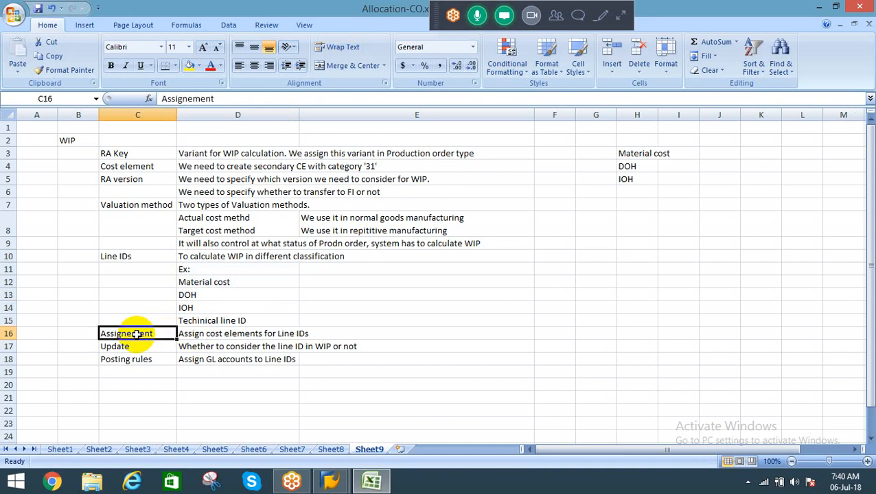
pyautogui.click(194, 284)
pyautogui.click(195, 168)
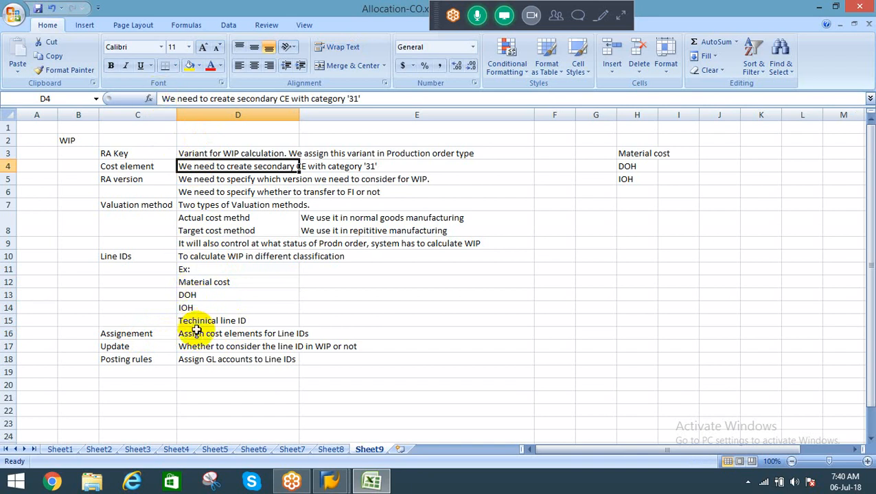
pyautogui.click(140, 346)
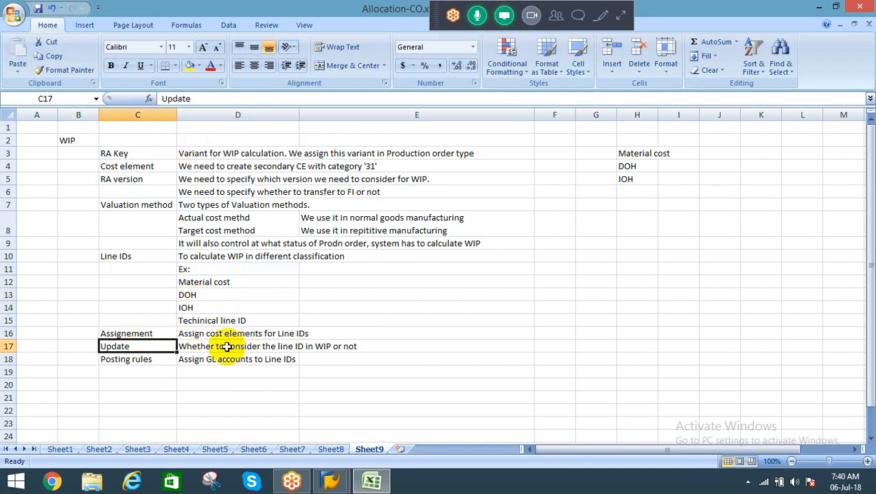
pyautogui.click(227, 347)
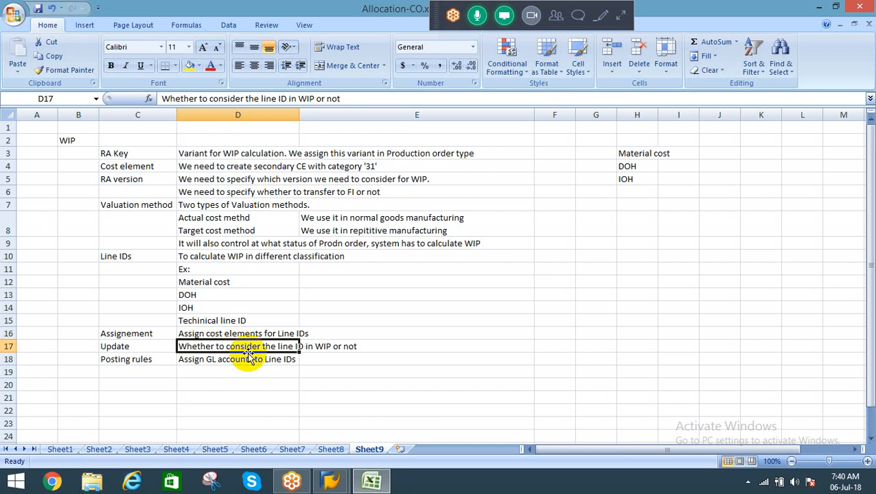
pyautogui.click(223, 359)
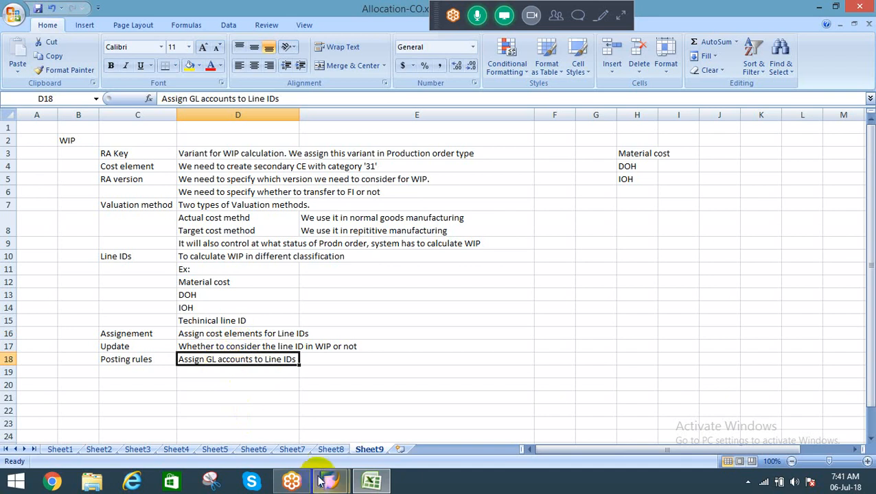
# Step: Switch to SAP and open the Define Results Analysis Keys activity under Work in Process
pyautogui.moveTo(331, 481)
pyautogui.click(399, 404)
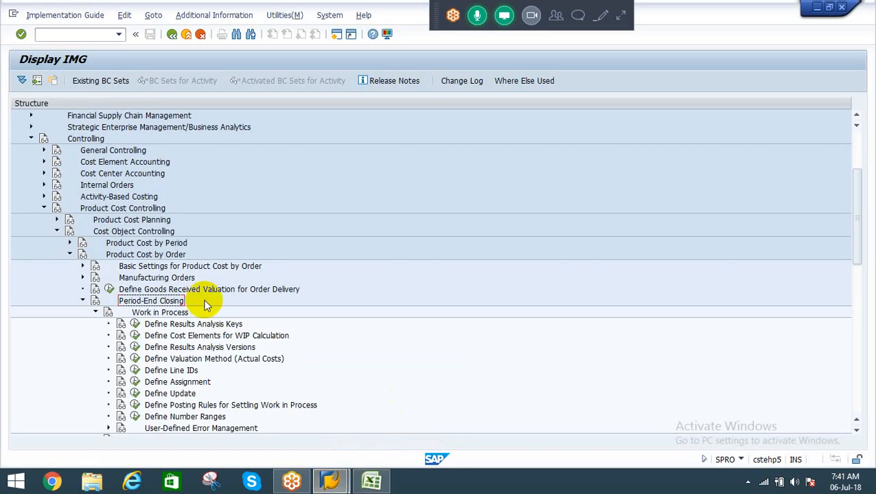
pyautogui.click(162, 325)
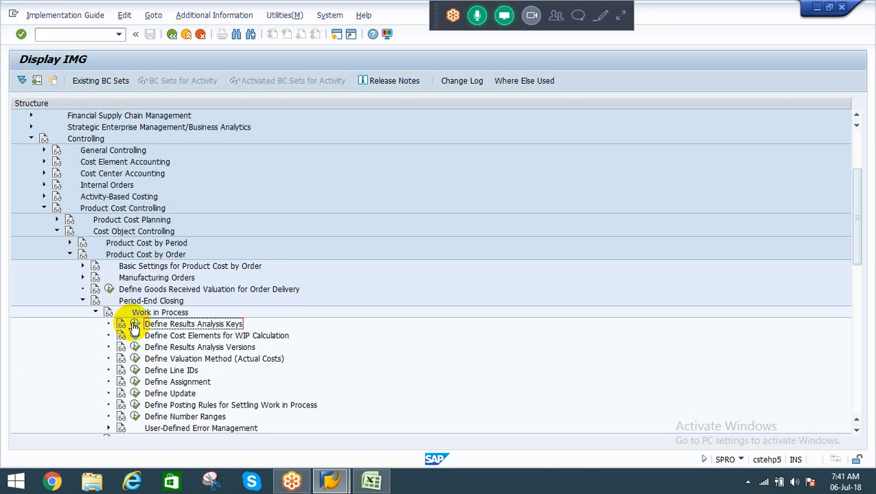
pyautogui.click(134, 327)
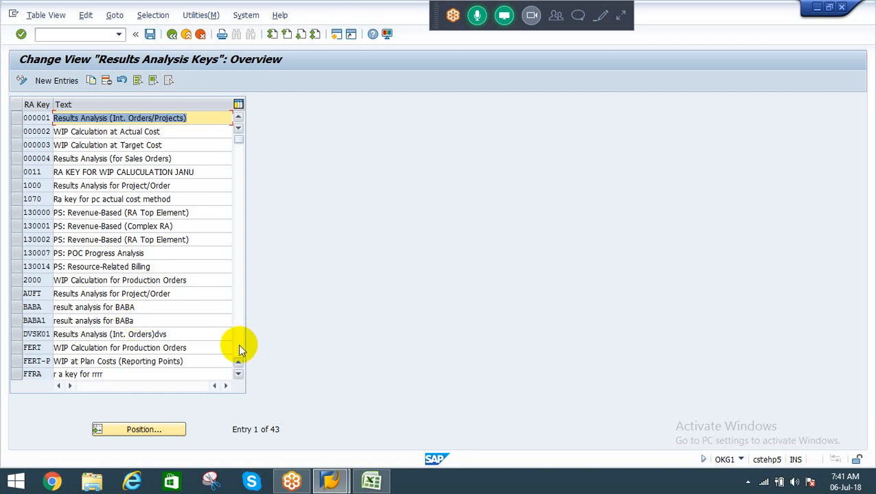
# Step: Start a new results analysis key entry with the RA key RERA
pyautogui.click(62, 81)
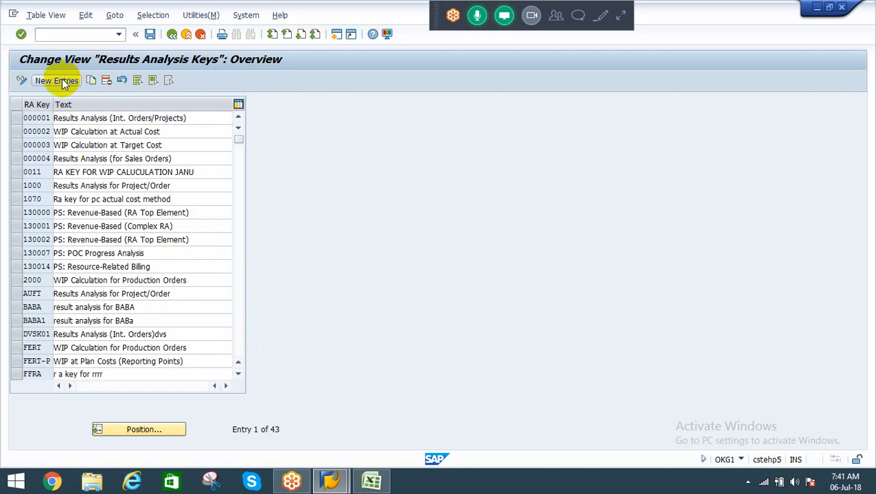
pyautogui.write('RE')
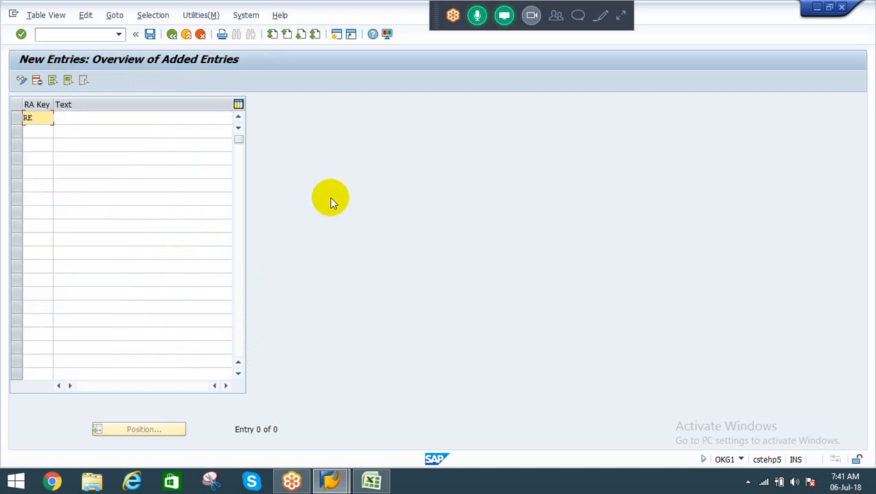
pyautogui.press('BackSpace')
pyautogui.write('E')
pyautogui.press('BackSpace')
pyautogui.write('ERA')
pyautogui.press('Tab')
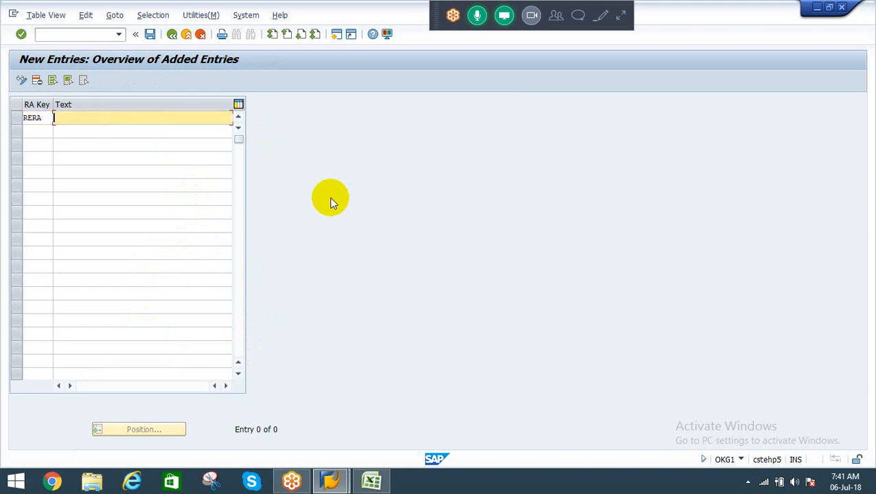
# Step: Give the RERA key the text "RA Key - REIL", save the entry and return to the implementation guide
pyautogui.write('RA Key for')
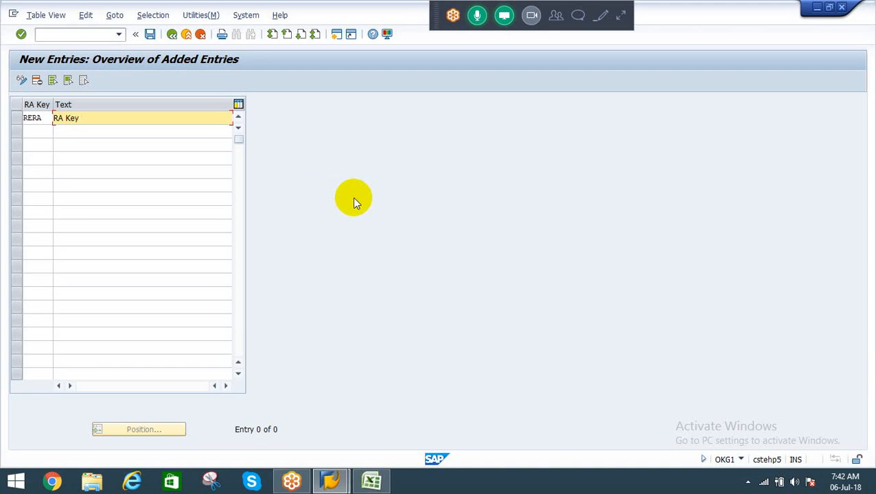
pyautogui.press('BackSpace')
pyautogui.press('BackSpace')
pyautogui.press('BackSpace')
pyautogui.press('BackSpace')
pyautogui.write('- REIL')
pyautogui.press('Return')
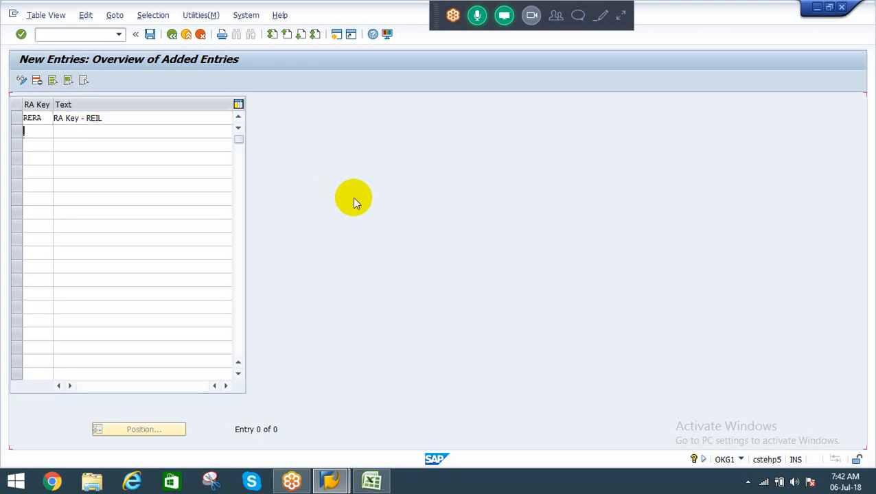
pyautogui.click(150, 34)
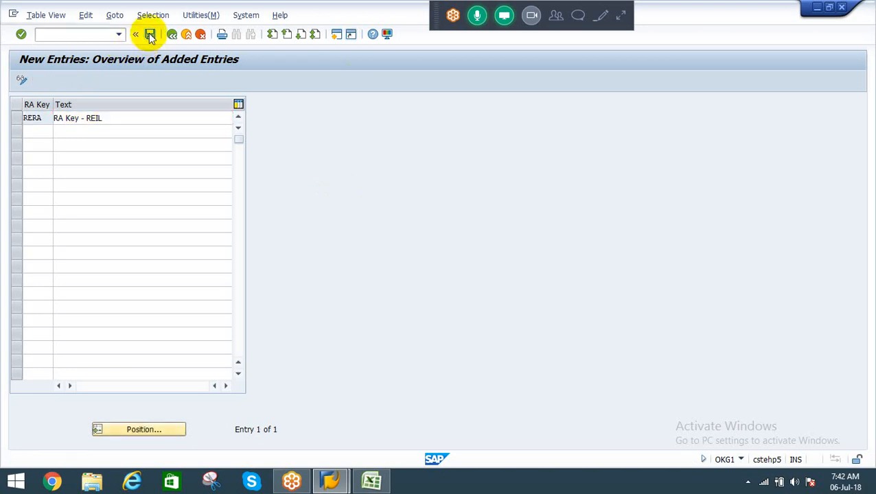
pyautogui.click(190, 218)
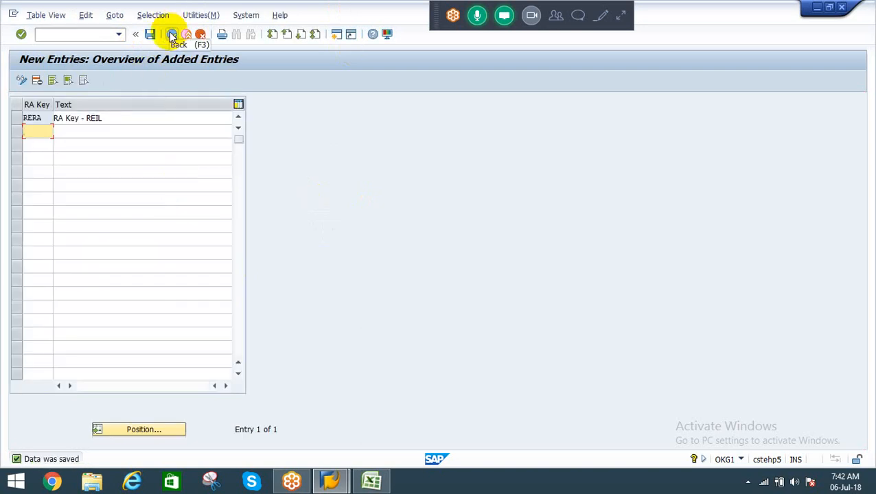
pyautogui.click(172, 34)
pyautogui.click(172, 35)
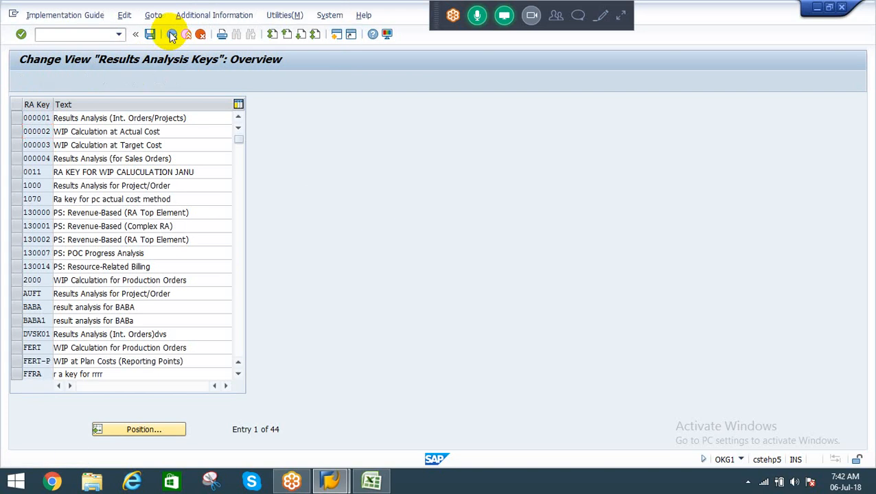
# Step: Open the Create Cost Element activity for WIP calculation and set the controlling area to RECO
pyautogui.click(164, 336)
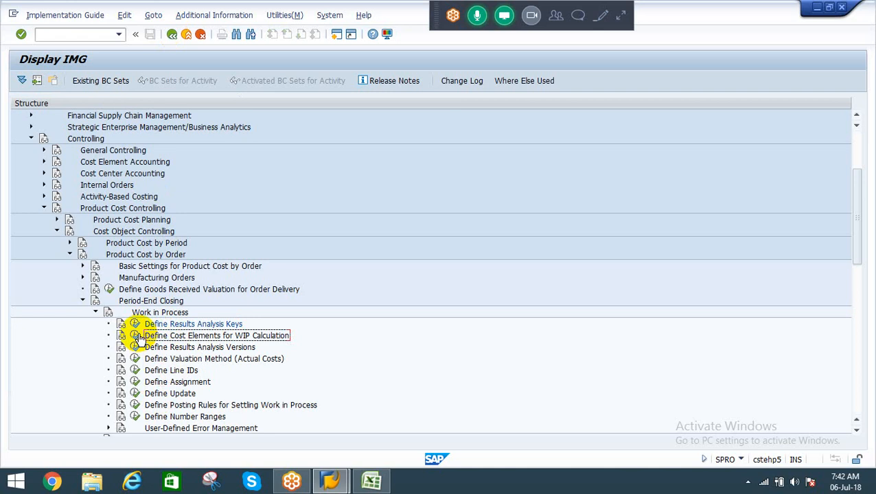
pyautogui.click(137, 337)
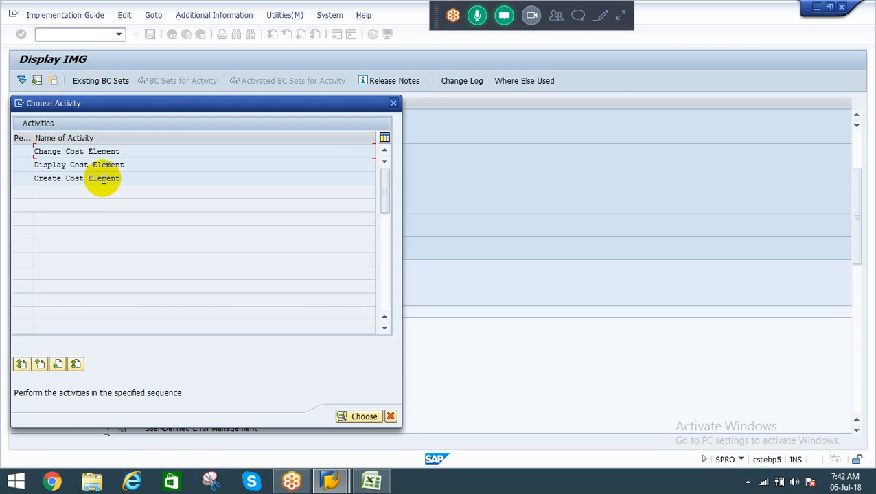
pyautogui.doubleClick(104, 179)
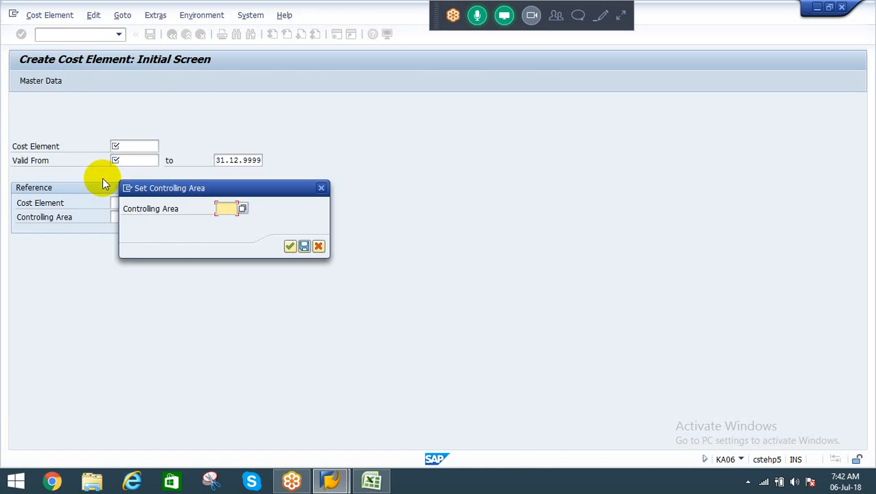
pyautogui.press('BackSpace')
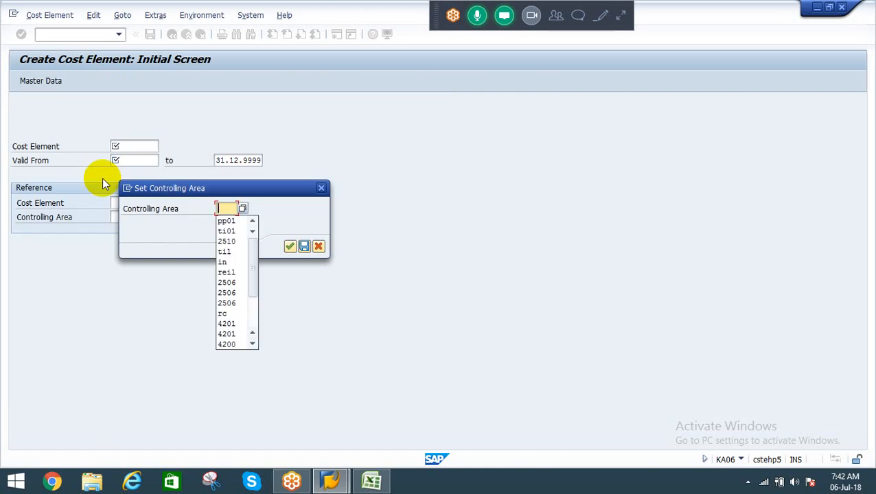
pyautogui.write('RECO')
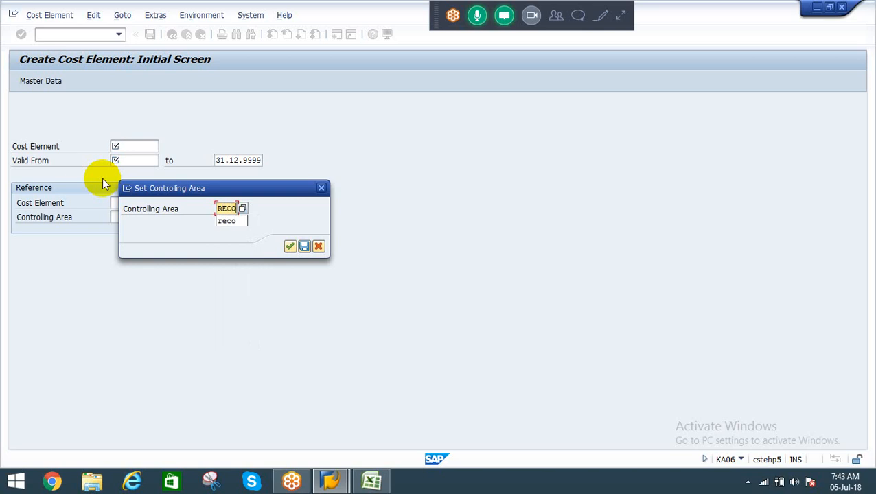
pyautogui.press('Return')
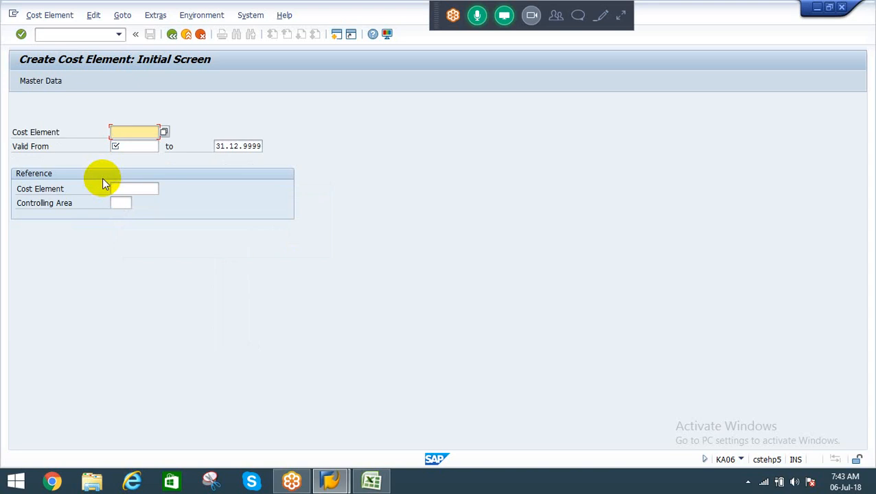
# Step: Fill in 931000 as the starting number for the cost element
pyautogui.write('9')
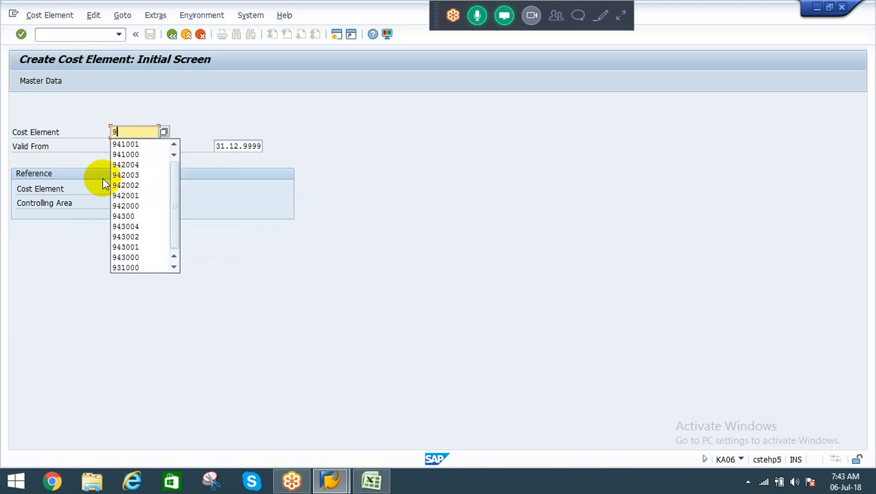
pyautogui.write('3')
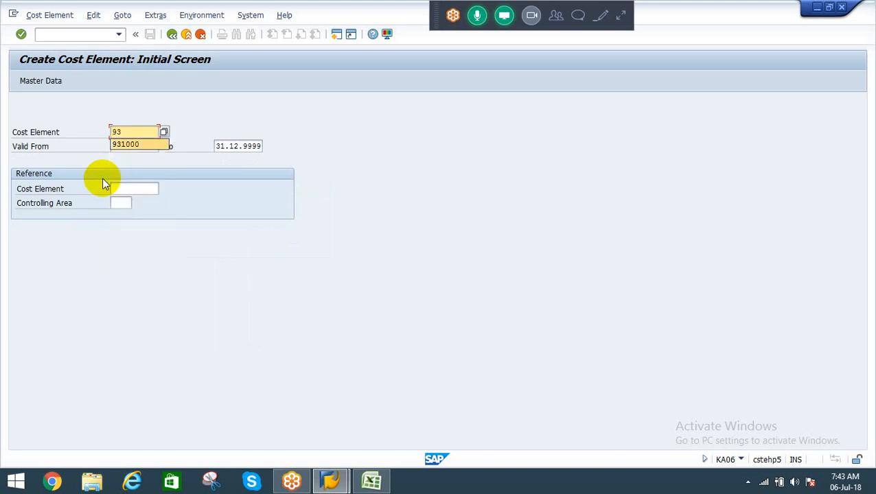
pyautogui.press('Return')
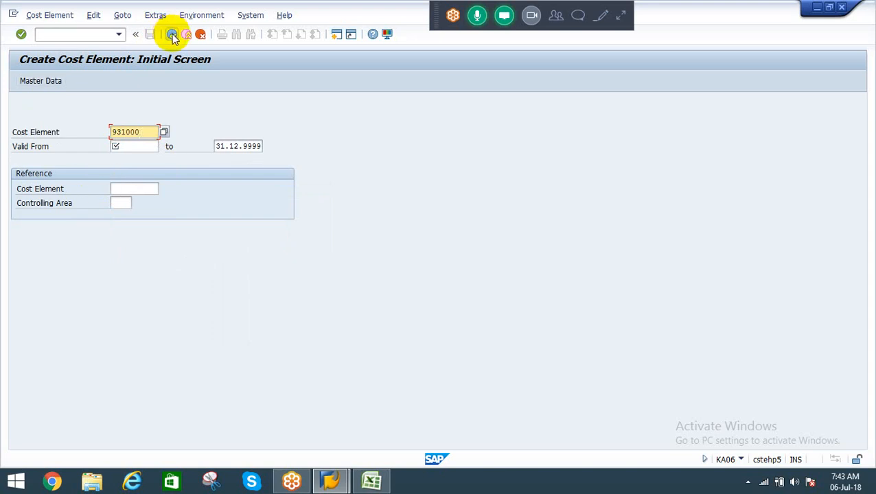
# Step: List the existing cost elements in chart of accounts RECA and examine the WIP entry and its number
pyautogui.click(163, 131)
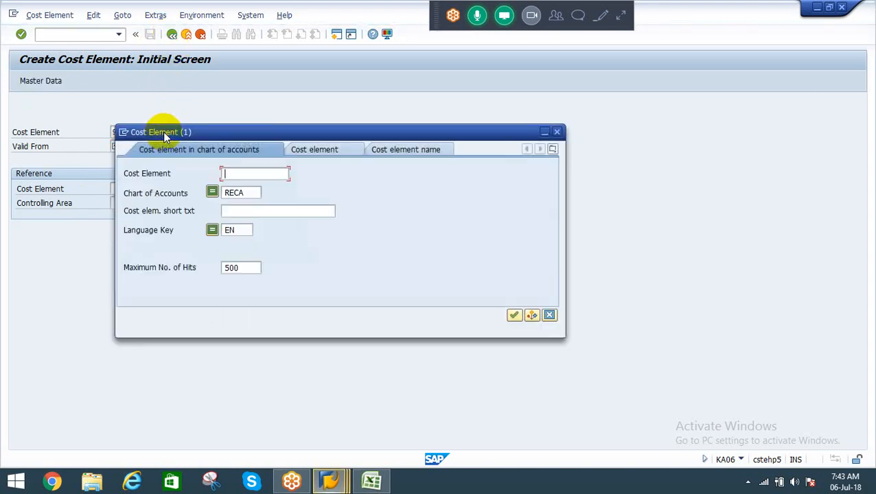
pyautogui.press('Return')
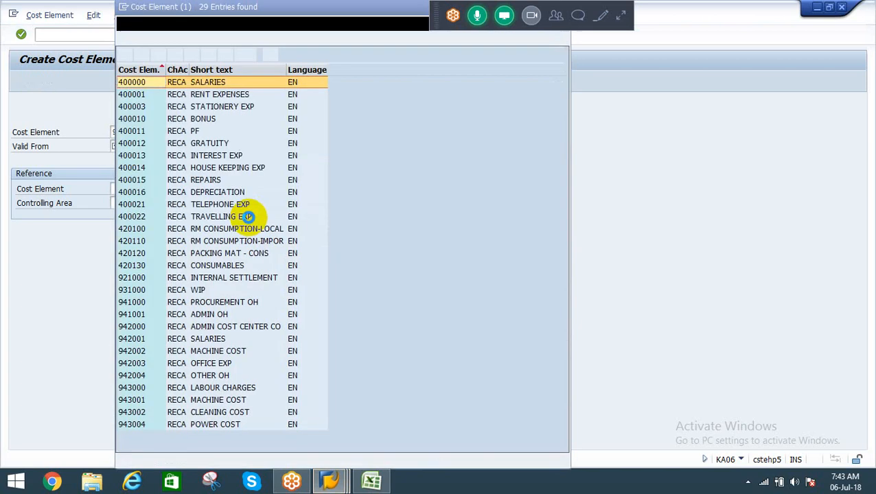
pyautogui.press('Down')
pyautogui.press('Down')
pyautogui.press('Down')
pyautogui.press('Down')
pyautogui.press('Down')
pyautogui.press('Down')
pyautogui.press('Down')
pyautogui.press('Down')
pyautogui.press('Down')
pyautogui.press('Down')
pyautogui.press('Down')
pyautogui.press('Down')
pyautogui.press('Down')
pyautogui.press('Down')
pyautogui.press('Down')
pyautogui.press('Down')
pyautogui.press('Down')
pyautogui.press('Down')
pyautogui.press('Down')
pyautogui.press('Down')
pyautogui.press('Down')
pyautogui.press('Down')
pyautogui.press('Down')
pyautogui.press('Down')
pyautogui.press('Down')
pyautogui.press('Down')
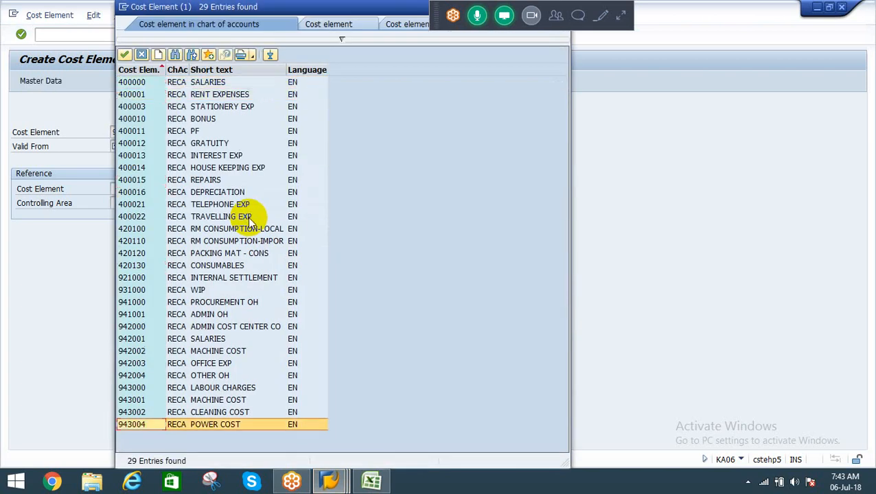
pyautogui.press('Up')
pyautogui.press('Up')
pyautogui.press('Up')
pyautogui.press('Up')
pyautogui.press('Up')
pyautogui.press('Up')
pyautogui.press('Up')
pyautogui.press('Up')
pyautogui.press('Up')
pyautogui.press('Up')
pyautogui.press('Up')
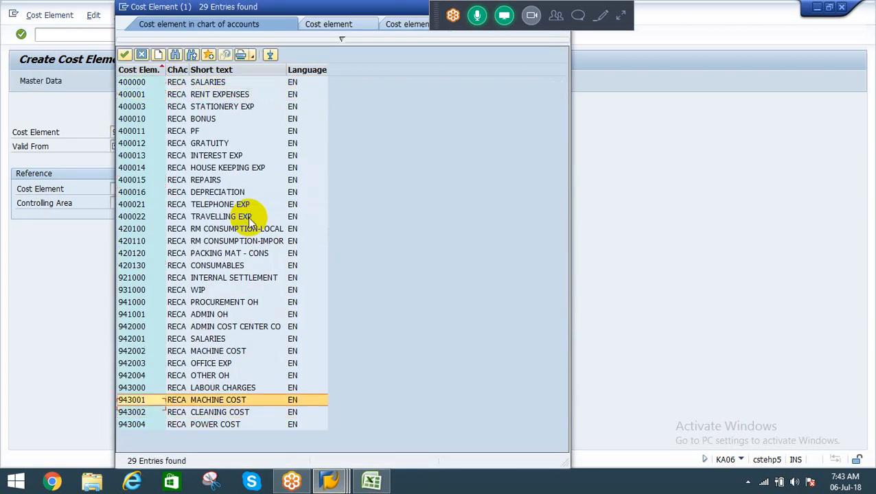
pyautogui.click(211, 291)
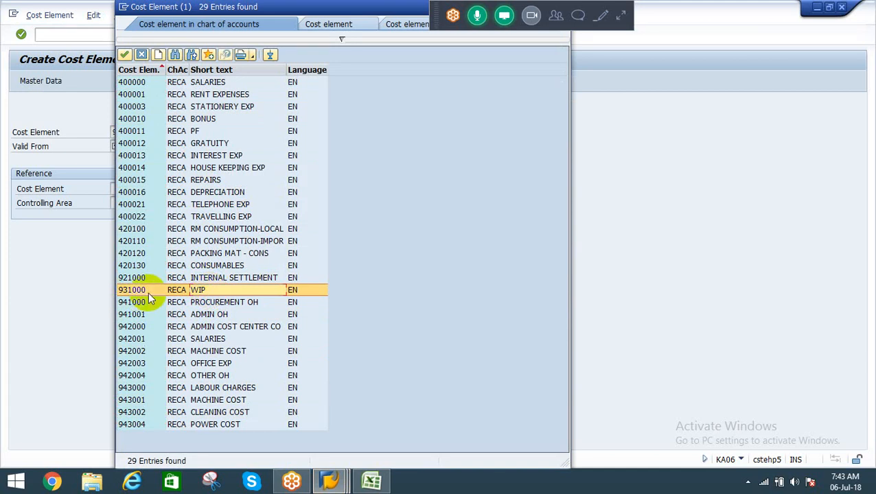
pyautogui.click(337, 10)
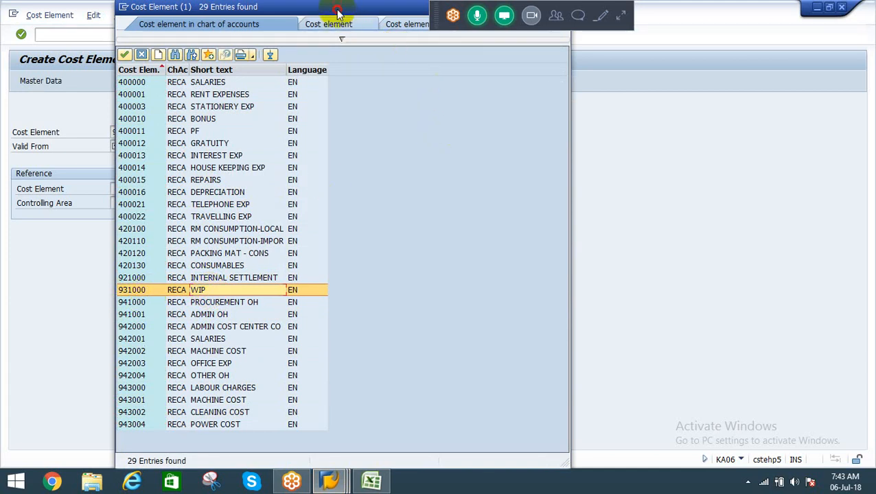
pyautogui.moveTo(337, 10); pyautogui.dragTo(302, 102)
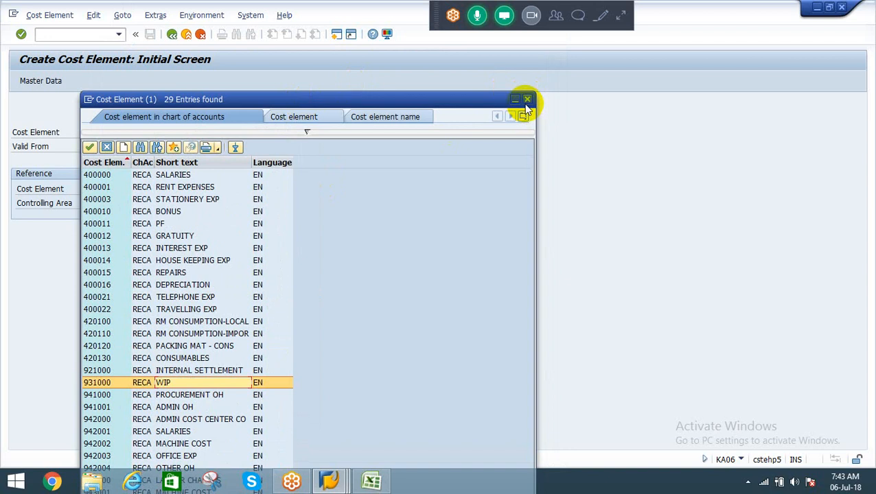
pyautogui.click(526, 101)
# Step: Change the cost element number to 931001, set its valid-from date to 01.04.2018 and proceed to its basic data
pyautogui.click(150, 133)
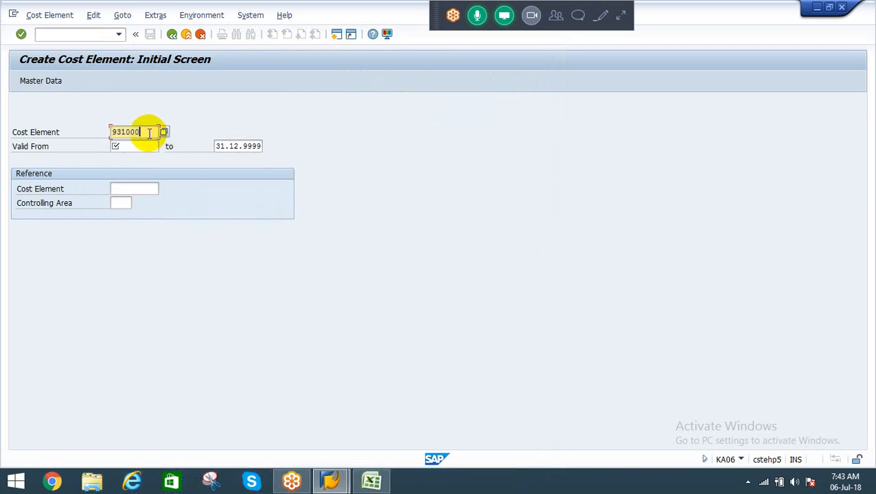
pyautogui.press('BackSpace')
pyautogui.write('1')
pyautogui.press('Tab')
pyautogui.press('BackSpace')
pyautogui.press('Down')
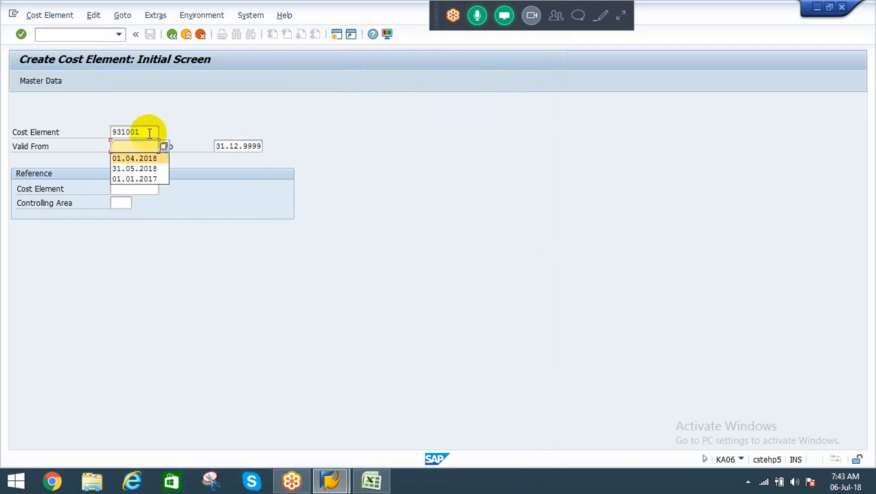
pyautogui.press('Return')
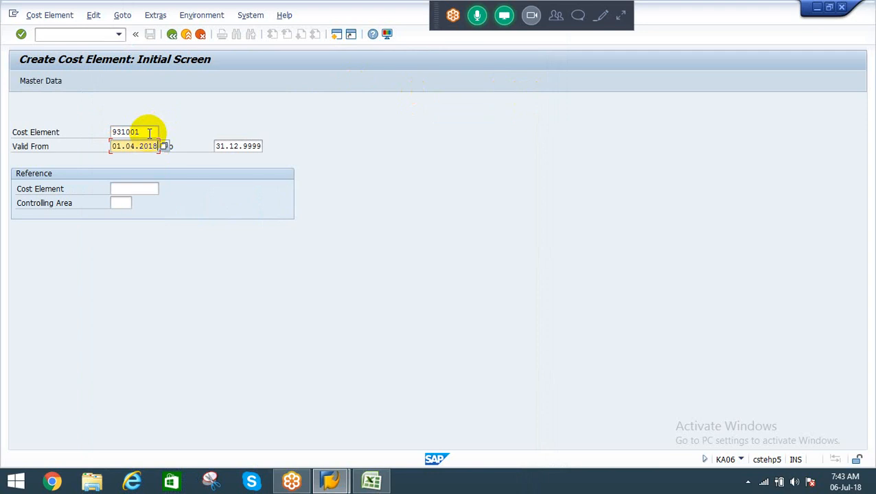
pyautogui.press('Return')
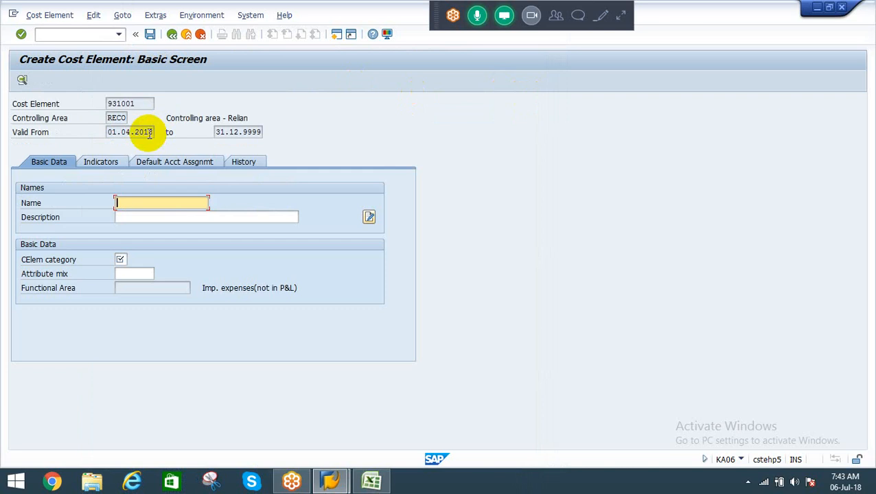
# Step: Enter "WIP - Material cost" as both the name and the description of the cost element
pyautogui.write('WIP - Material cost')
pyautogui.press('Tab')
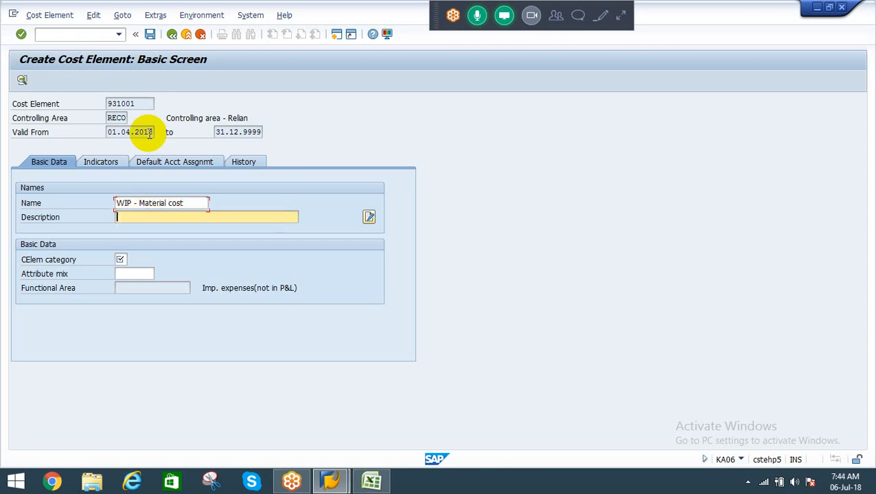
pyautogui.hotkey('shift', 'Tab')
pyautogui.hotkey('ctrl', 'c')
pyautogui.press('End')
pyautogui.press('Tab')
pyautogui.hotkey('ctrl', 'v')
# Step: Assign cost element category 31 and save the WIP material cost element
pyautogui.press('Tab')
pyautogui.write('31')
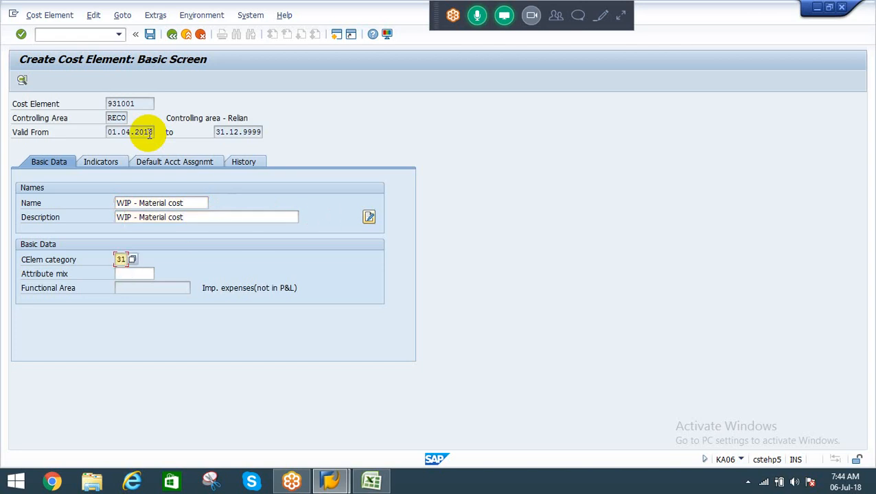
pyautogui.press('Return')
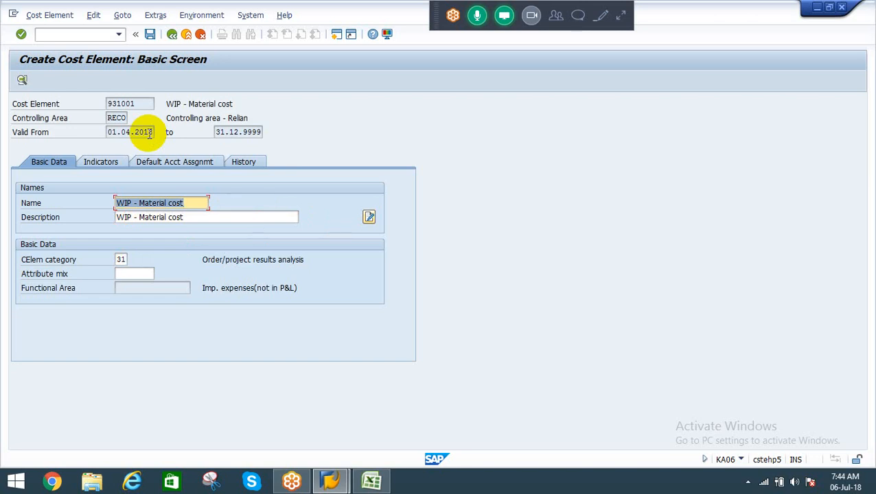
pyautogui.click(151, 35)
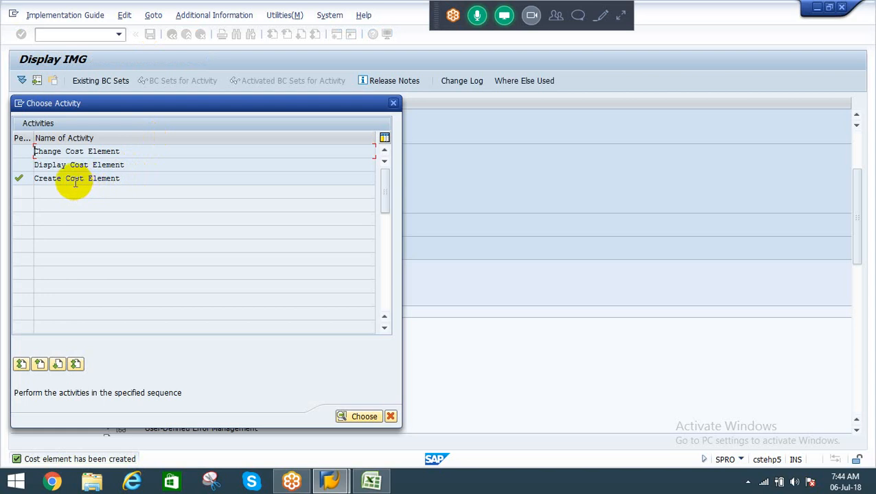
# Step: Start creating another cost element with number 931002 and proceed to its basic data
pyautogui.doubleClick(76, 180)
pyautogui.doubleClick(130, 132)
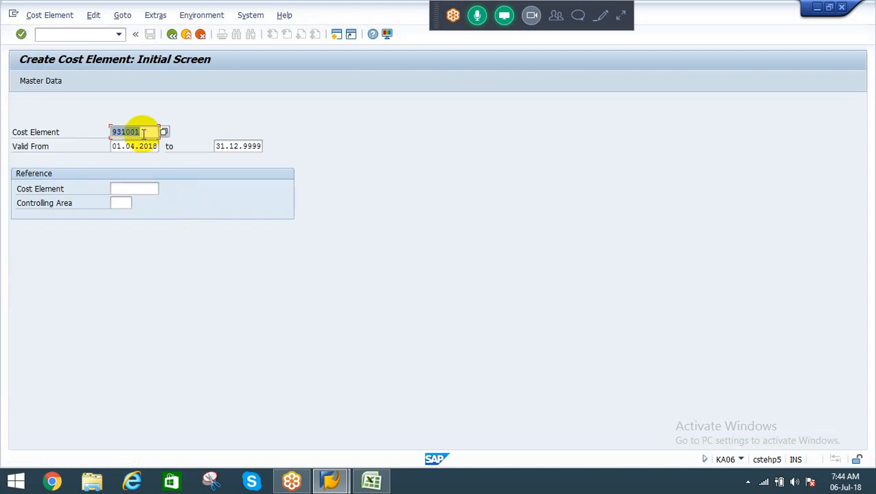
pyautogui.write('931002')
pyautogui.press('Return')
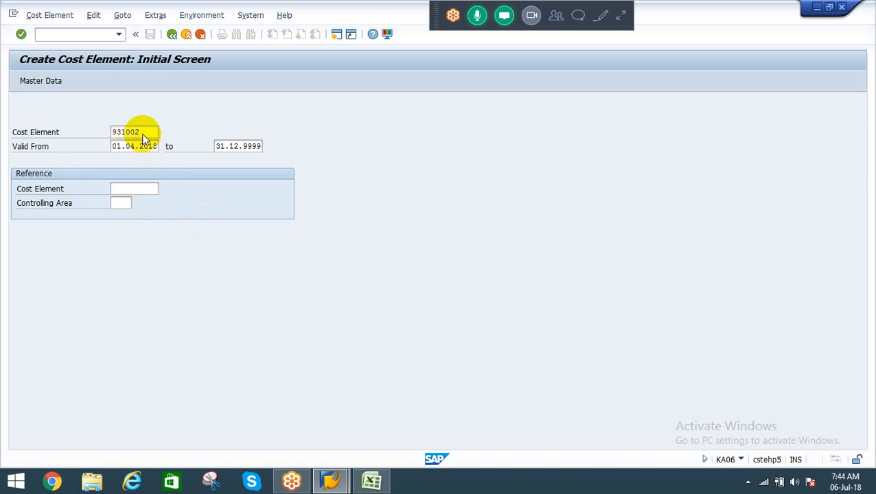
# Step: Enter "WIP - Direct OH" as both the name and the description of cost element 931002
pyautogui.press('Down')
pyautogui.press('Down')
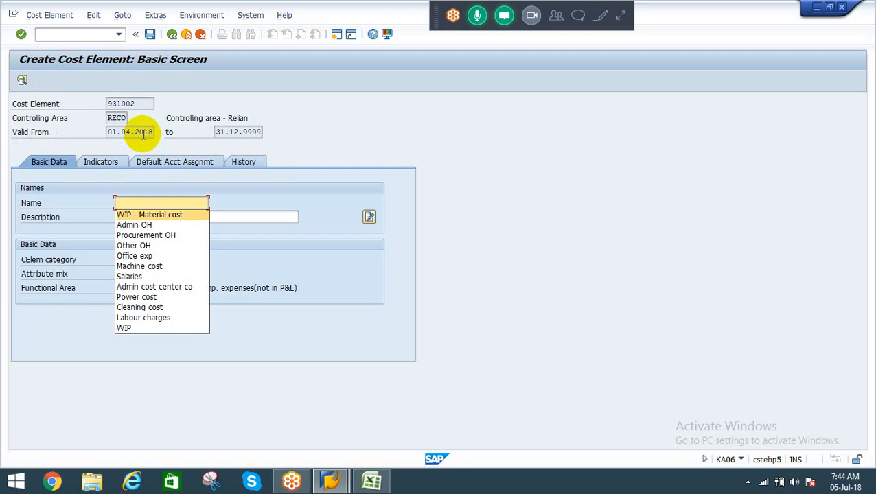
pyautogui.press('Return')
pyautogui.hotkey('ctrl', 'shift', 'Left')
pyautogui.hotkey('ctrl', 'shift', 'Left')
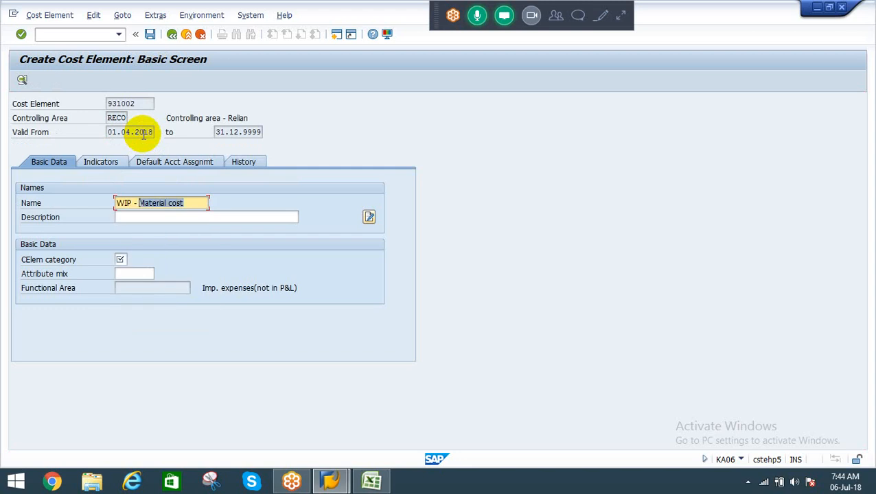
pyautogui.write('Direct ')
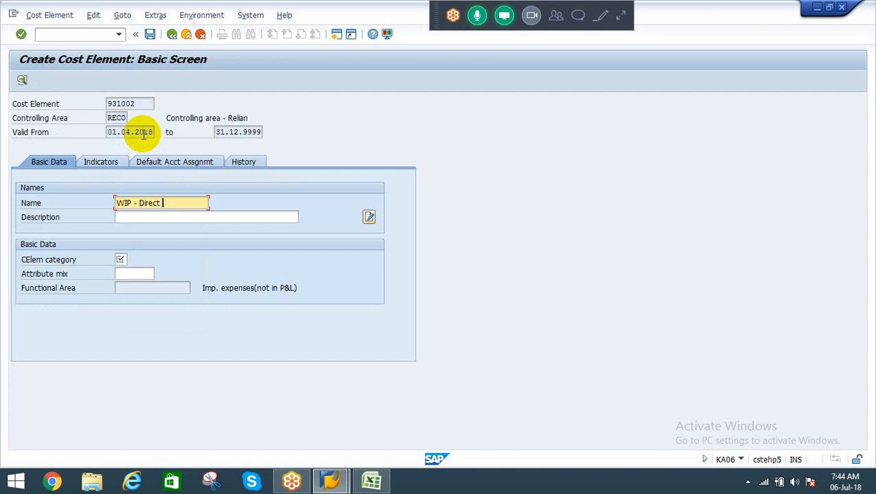
pyautogui.write('OH')
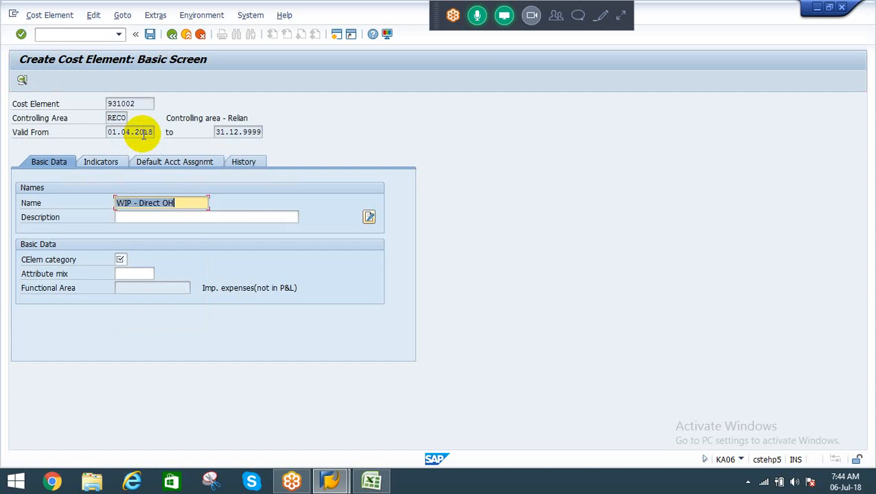
pyautogui.press('Tab')
pyautogui.write('WIP - Direct OH')
# Step: Assign cost element category 31 to the WIP direct overhead cost element and save it
pyautogui.press('Tab')
pyautogui.press('Tab')
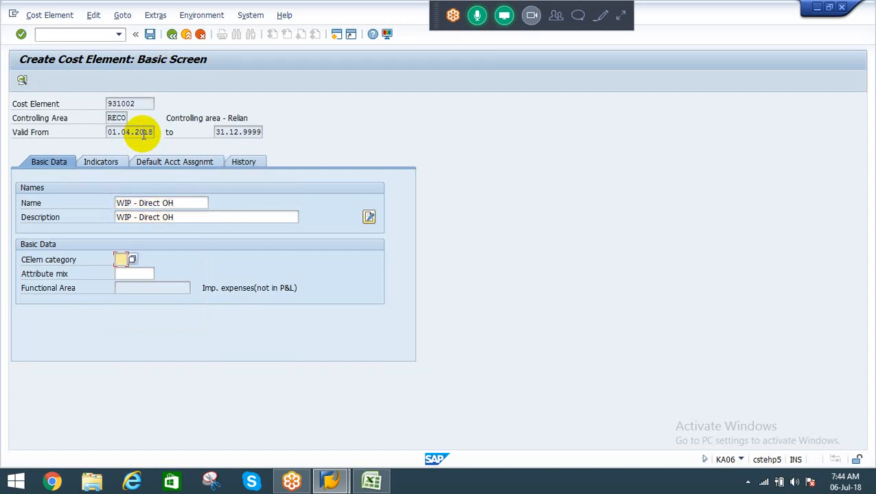
pyautogui.write('31')
pyautogui.press('Return')
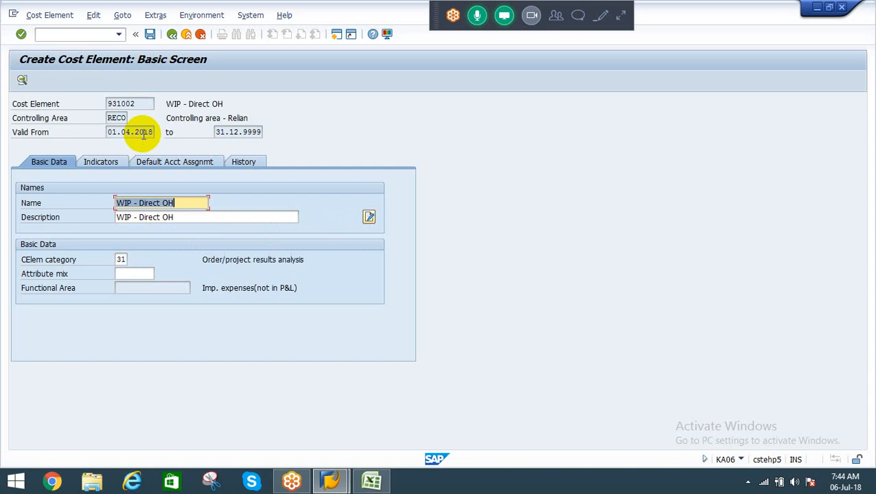
pyautogui.hotkey('ctrl', 's')
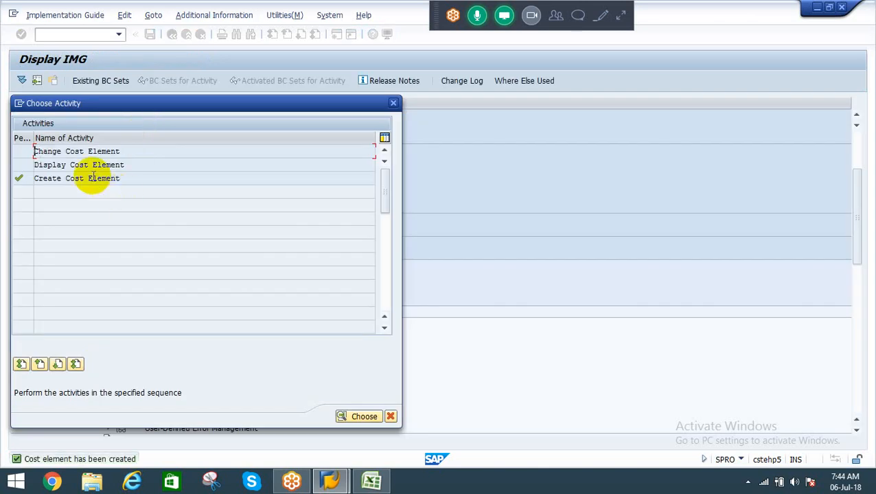
# Step: Start creating another cost element with number 931003 and proceed to its basic data
pyautogui.doubleClick(93, 178)
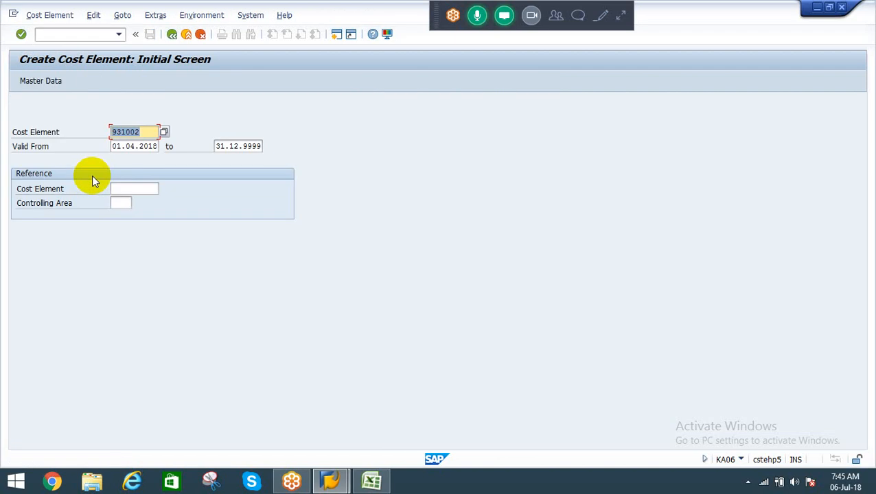
pyautogui.doubleClick(137, 131)
pyautogui.write('931003')
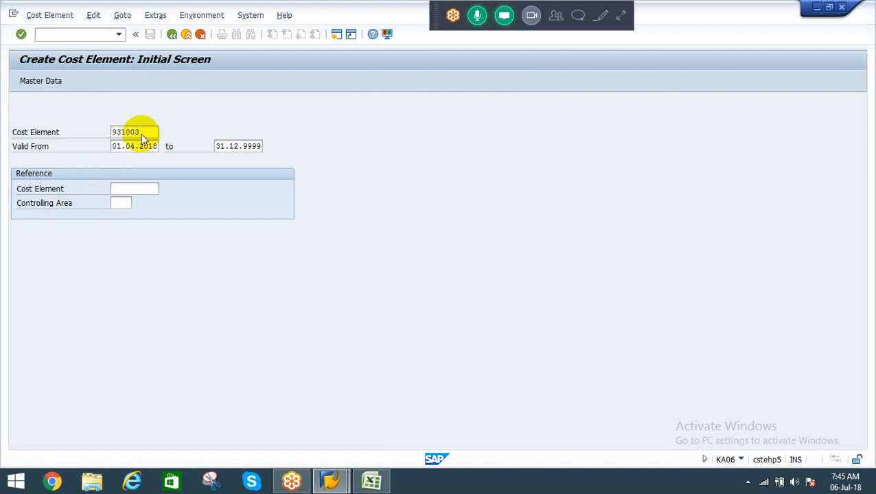
pyautogui.press('Return')
# Step: Enter "WIP - Ind Direct OH" as both the name and the description of cost element 931003
pyautogui.press('Down')
pyautogui.press('Down')
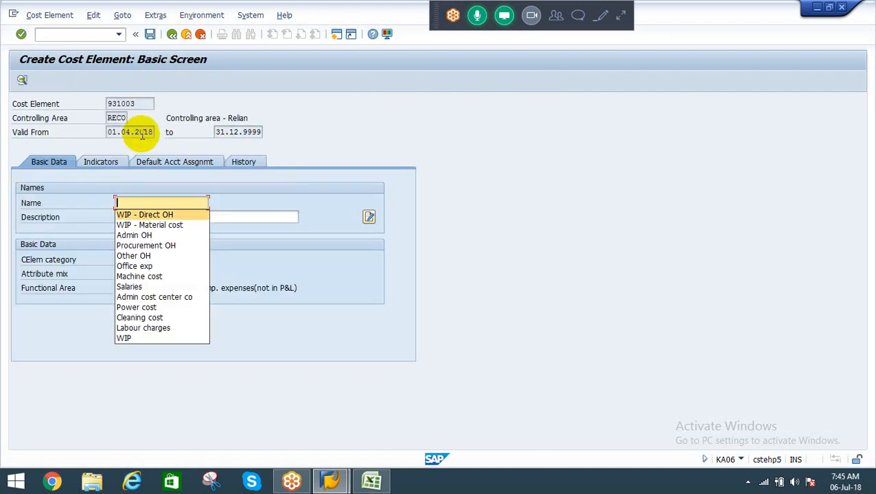
pyautogui.press('Return')
pyautogui.hotkey('ctrl', 'Left')
pyautogui.hotkey('ctrl', 'Left')
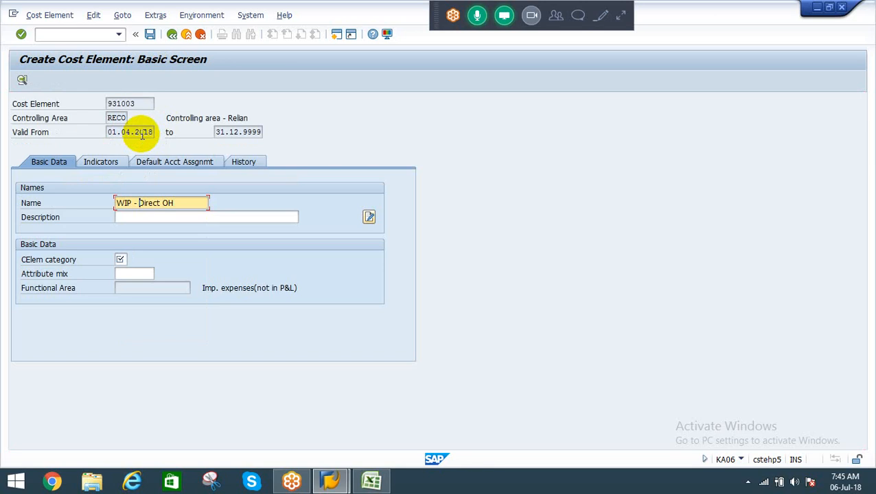
pyautogui.write('In')
pyautogui.press('Delete')
pyautogui.write('d')
pyautogui.press('Tab')
pyautogui.hotkey('shift', 'Tab')
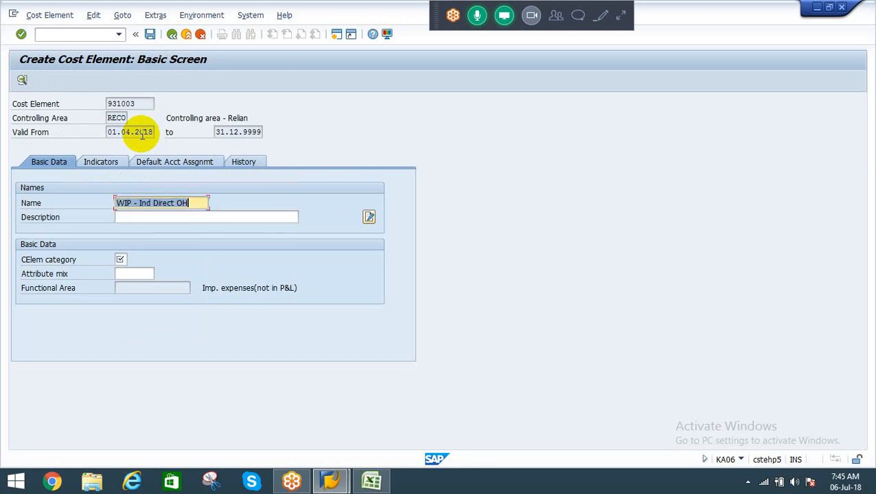
pyautogui.hotkey('ctrl', 'c')
pyautogui.press('Tab')
pyautogui.hotkey('ctrl', 'v')
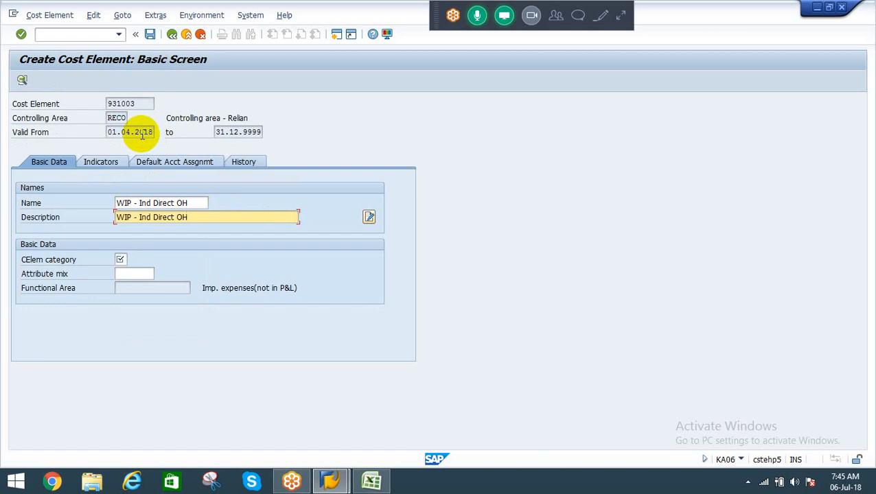
# Step: Assign cost element category 31 to the WIP indirect overhead cost element and save it
pyautogui.press('Tab')
pyautogui.press('Tab')
pyautogui.press('Down')
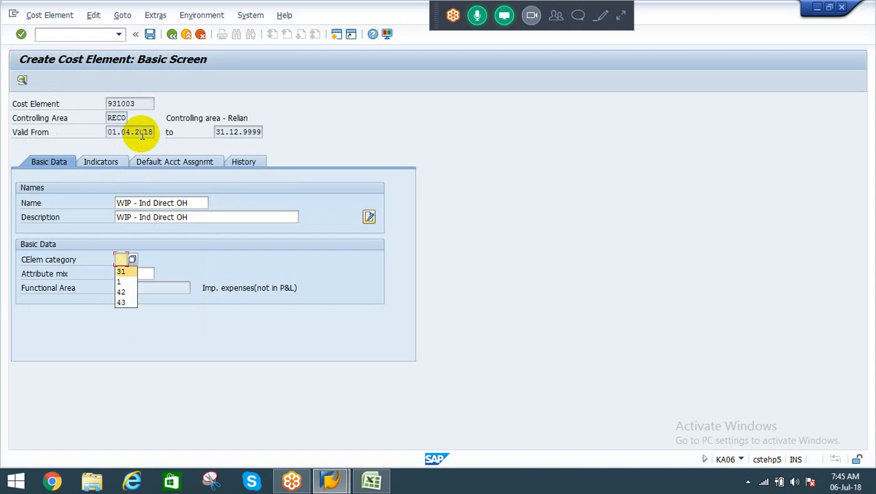
pyautogui.press('Return')
pyautogui.press('Return')
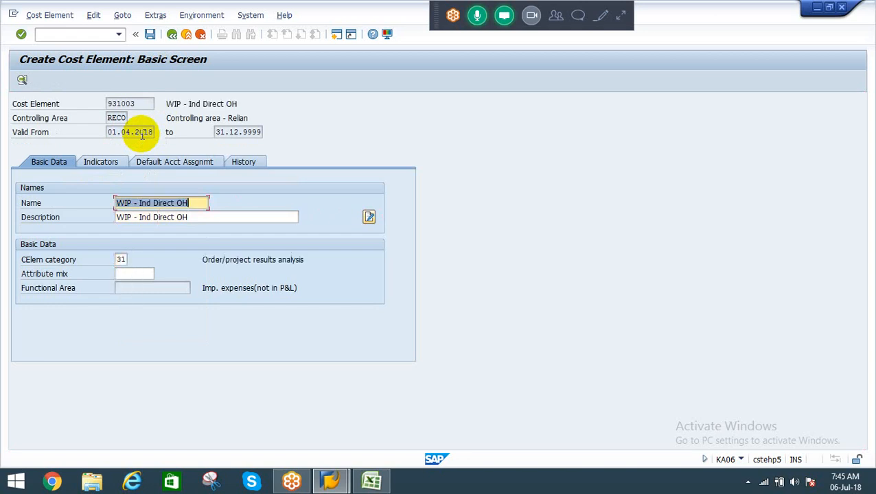
pyautogui.hotkey('ctrl', 's')
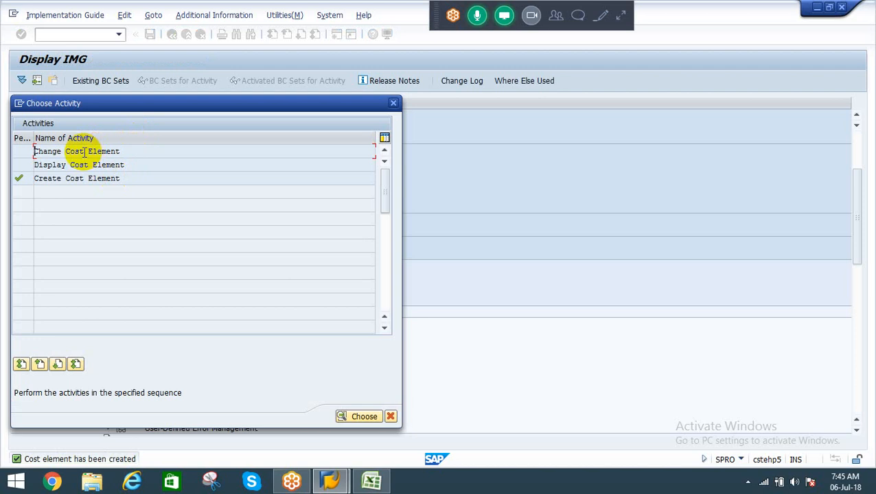
# Step: Open the existing cost element 931000 for changing
pyautogui.doubleClick(83, 152)
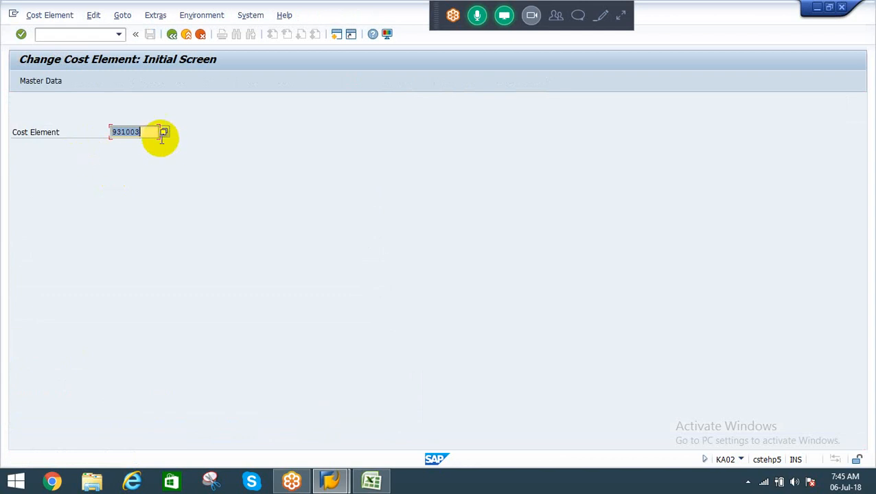
pyautogui.click(140, 131)
pyautogui.press('BackSpace')
pyautogui.write('0')
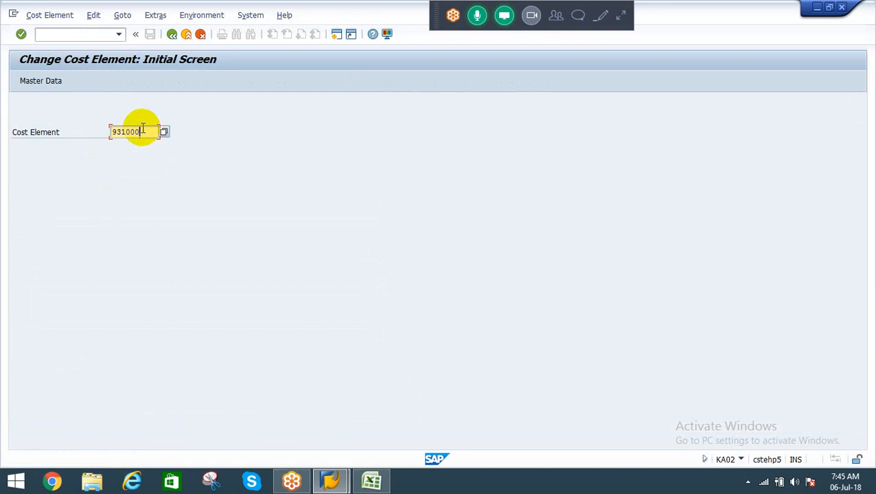
pyautogui.press('Return')
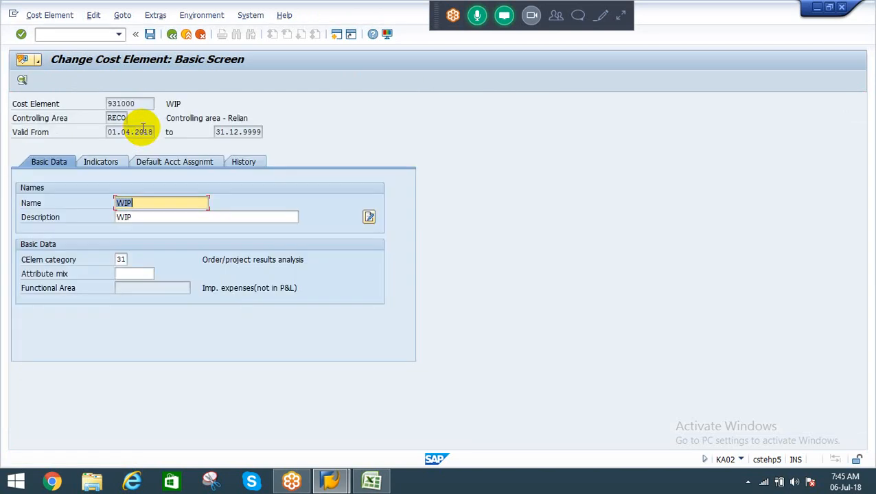
# Step: Change both the name and the description of cost element 931000 to "WIP - Techincal CE" and save it
pyautogui.press('End')
pyautogui.write('-')
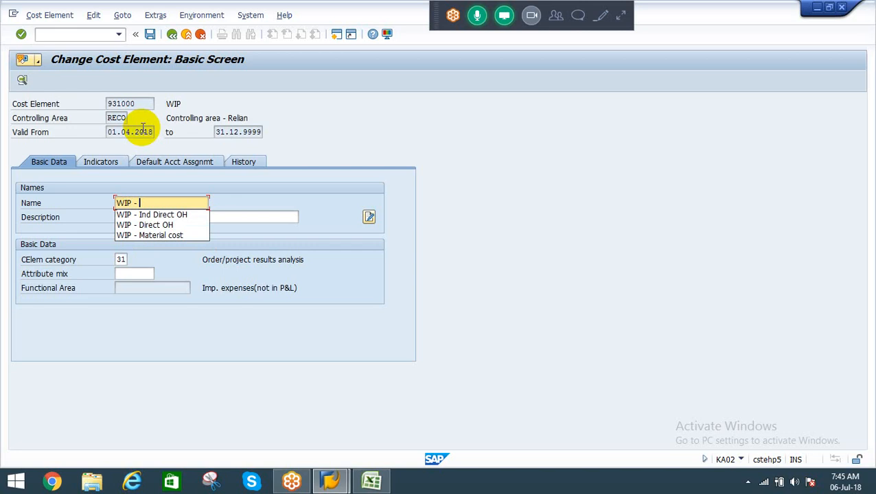
pyautogui.write(' Techinca')
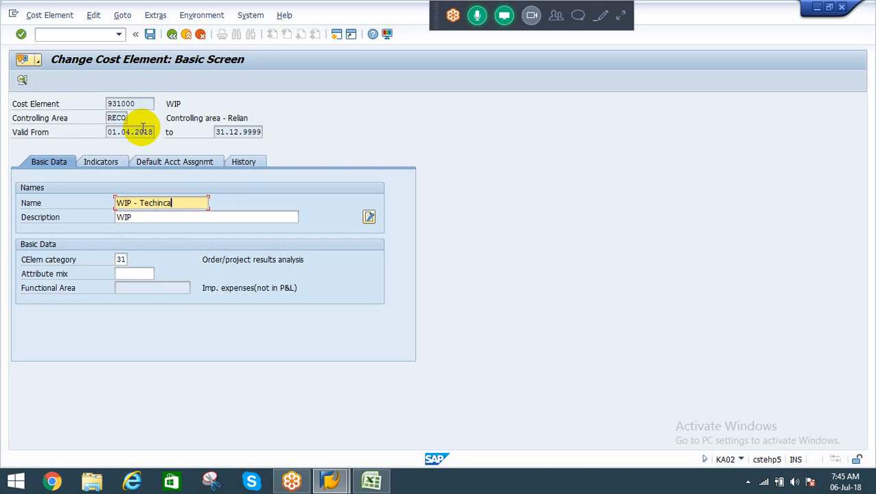
pyautogui.write('l CE')
pyautogui.press('Tab')
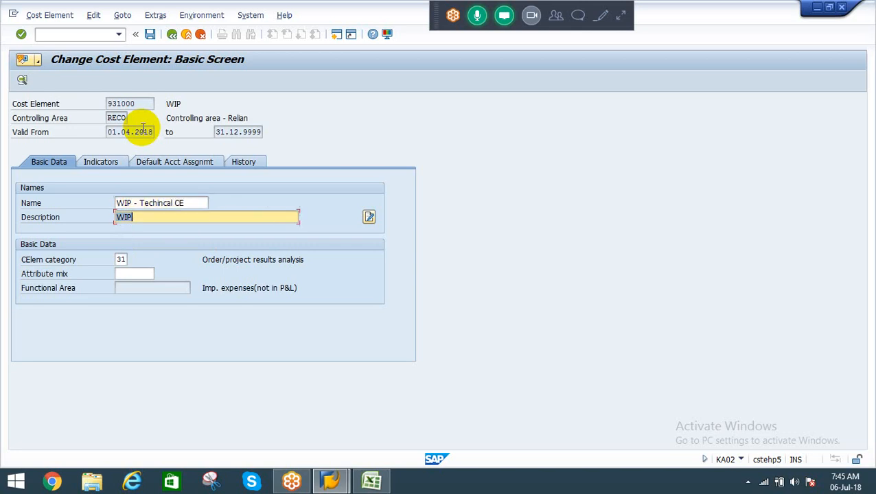
pyautogui.hotkey('shift', 'Tab')
pyautogui.press('Tab')
pyautogui.hotkey('ctrl', 'v')
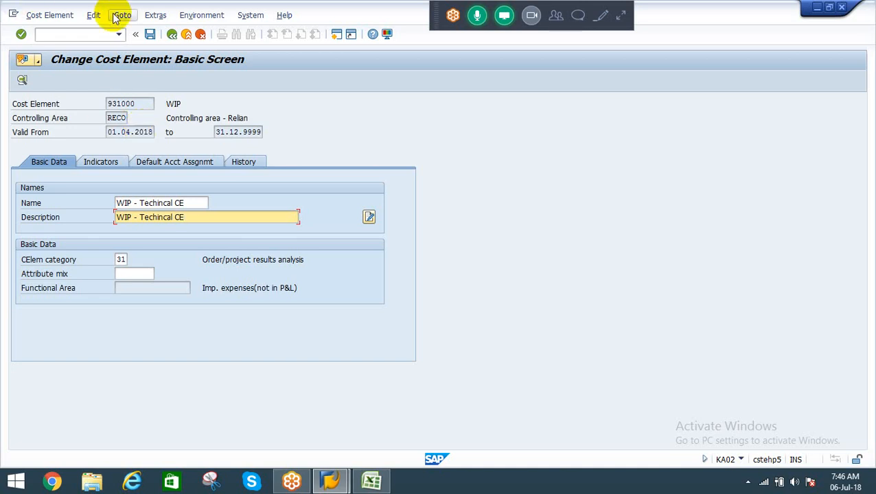
pyautogui.click(150, 34)
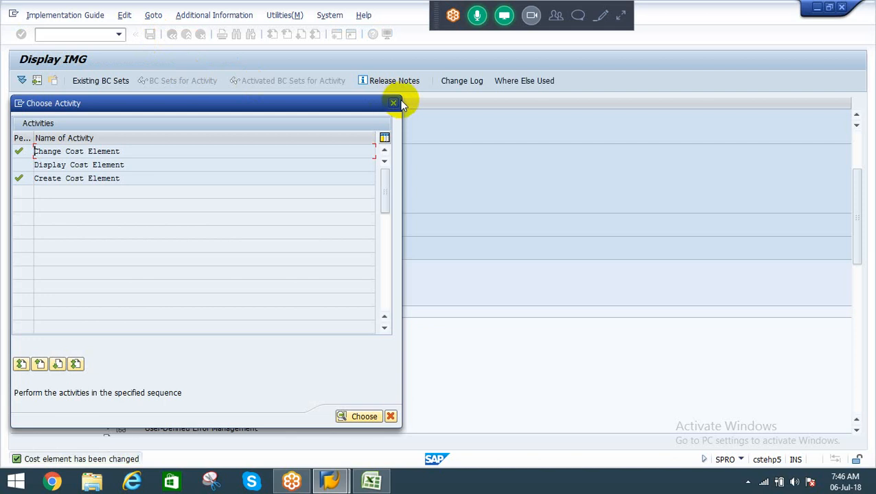
# Step: Close the cost element activities, open Define Results Analysis Versions for Work in Process and start a new entry
pyautogui.click(393, 100)
pyautogui.click(173, 348)
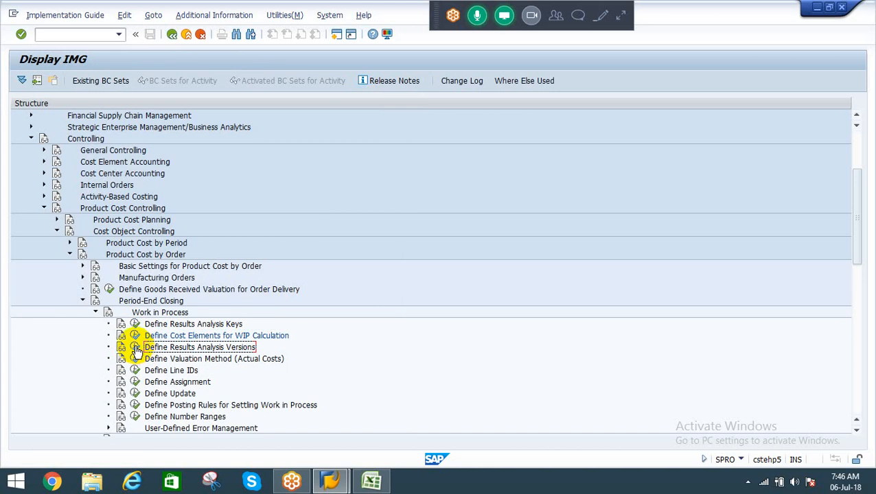
pyautogui.click(136, 348)
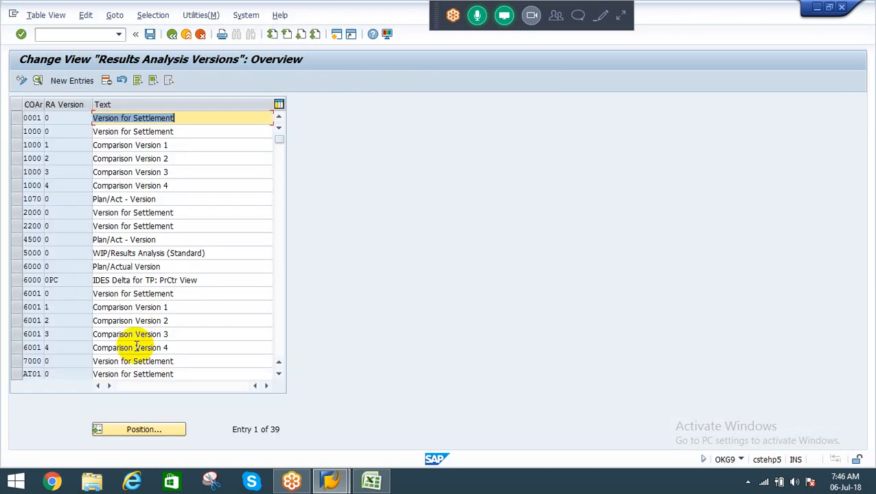
pyautogui.click(59, 79)
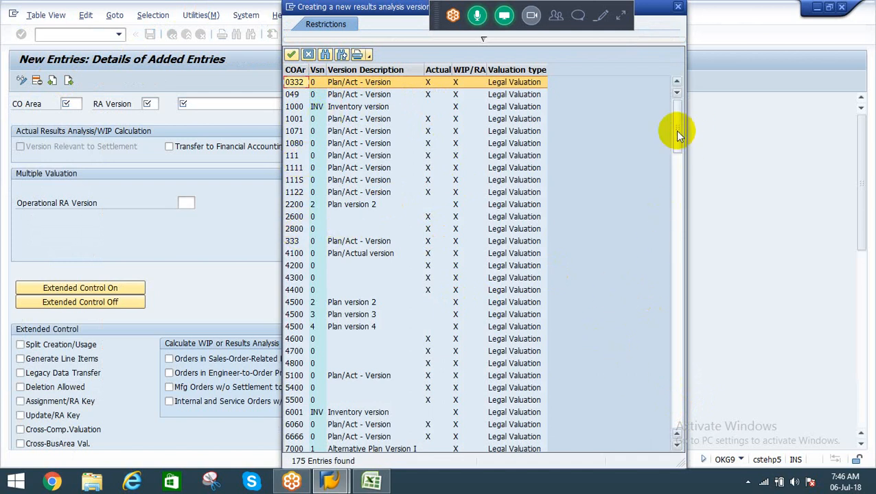
# Step: Choose controlling area RECO with version 0, Plan/Act - Version, for the new results analysis version
pyautogui.moveTo(676, 131); pyautogui.dragTo(679, 199)
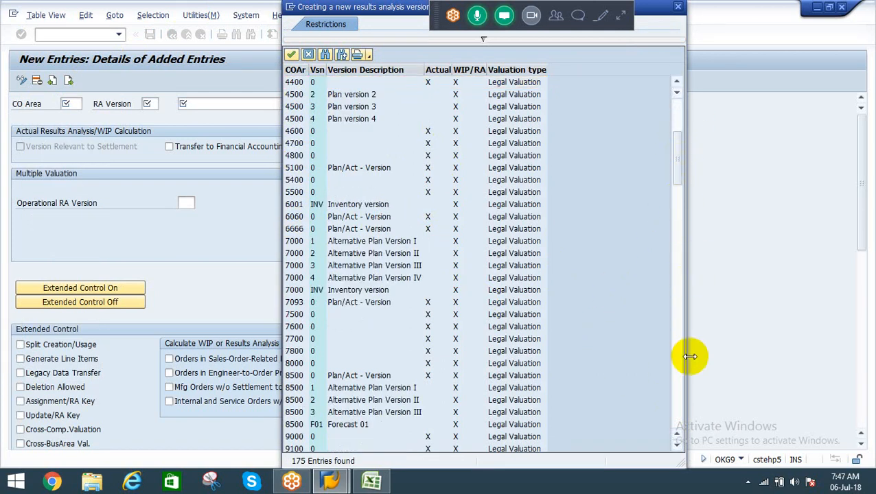
pyautogui.click(677, 388)
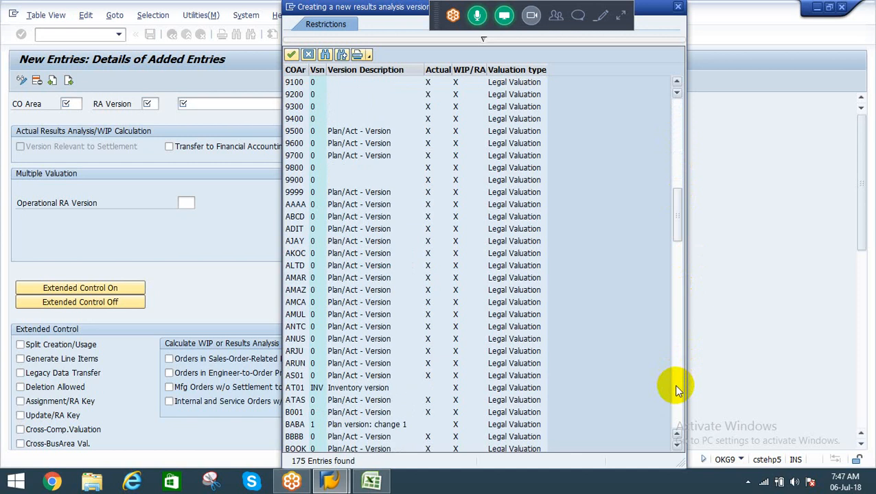
pyautogui.click(677, 386)
pyautogui.click(676, 386)
pyautogui.click(676, 388)
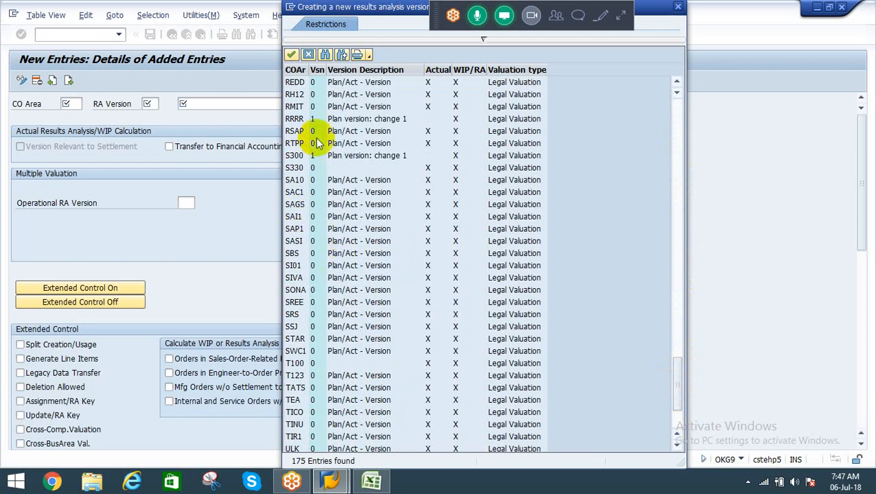
pyautogui.click(294, 83)
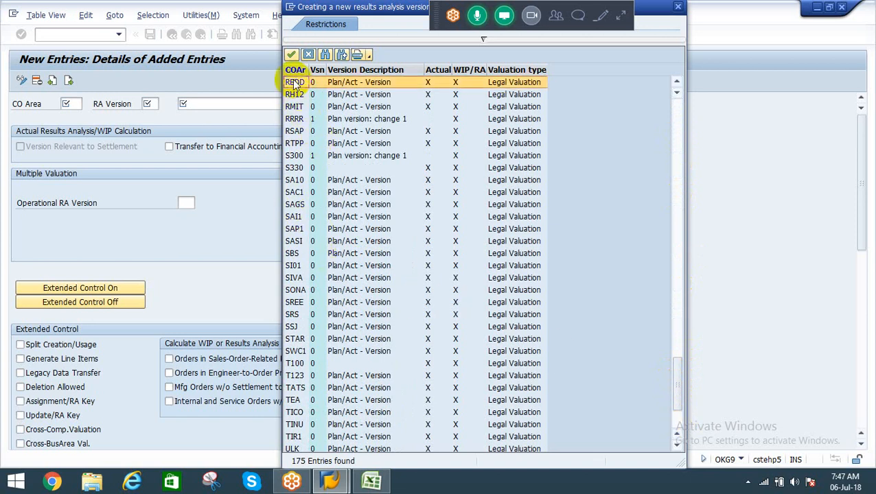
pyautogui.click(675, 80)
pyautogui.click(675, 80)
pyautogui.click(675, 80)
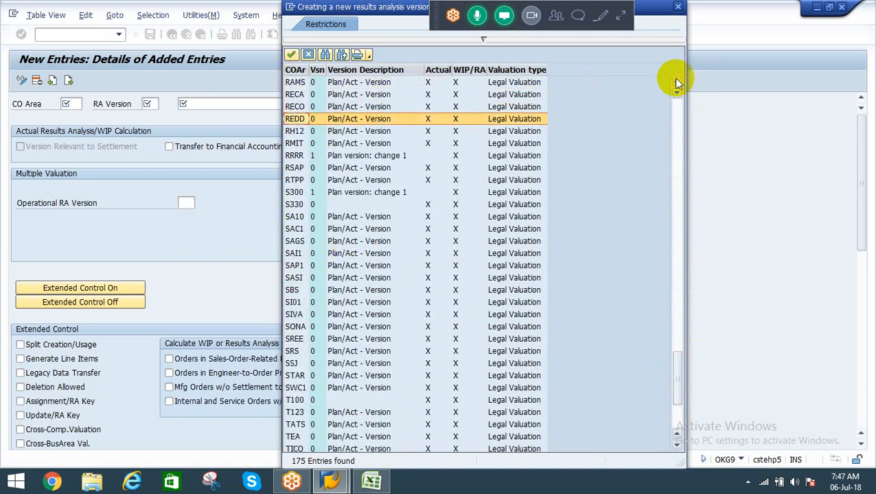
pyautogui.click(296, 108)
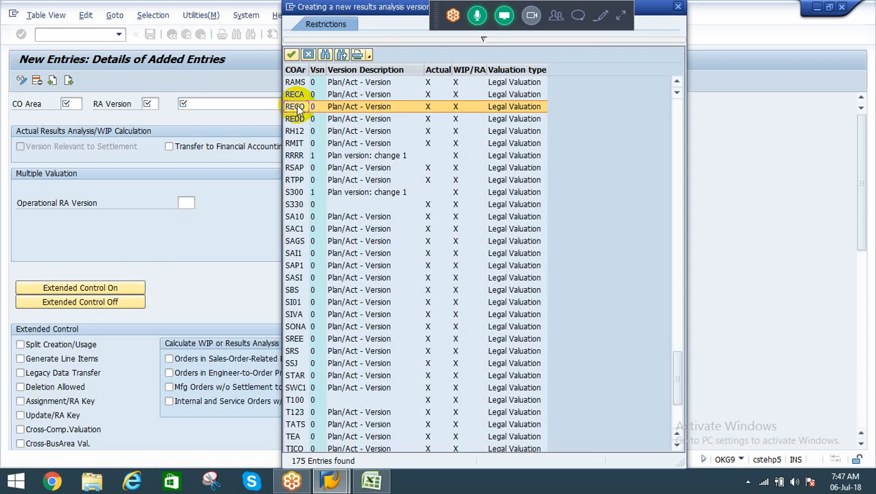
pyautogui.doubleClick(297, 108)
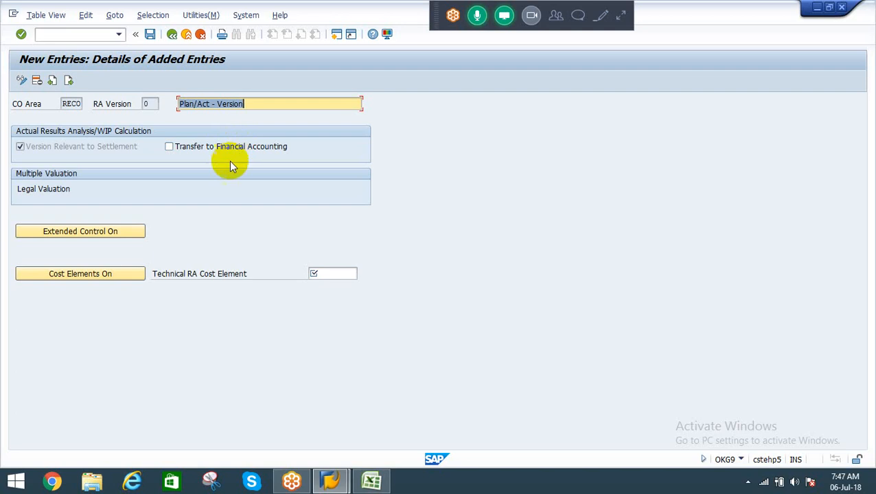
# Step: Set the Technical RA Cost Element of the new RECO version to 931000, WIP - Techincal CE
pyautogui.click(74, 233)
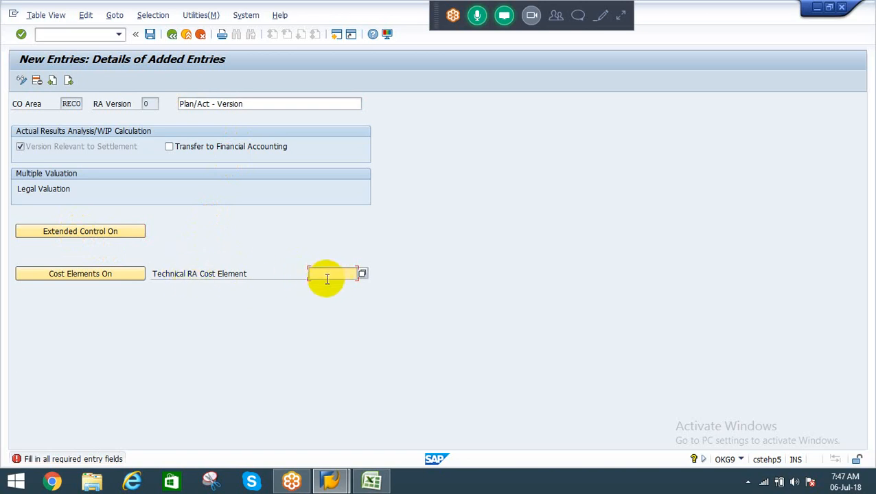
pyautogui.click(362, 273)
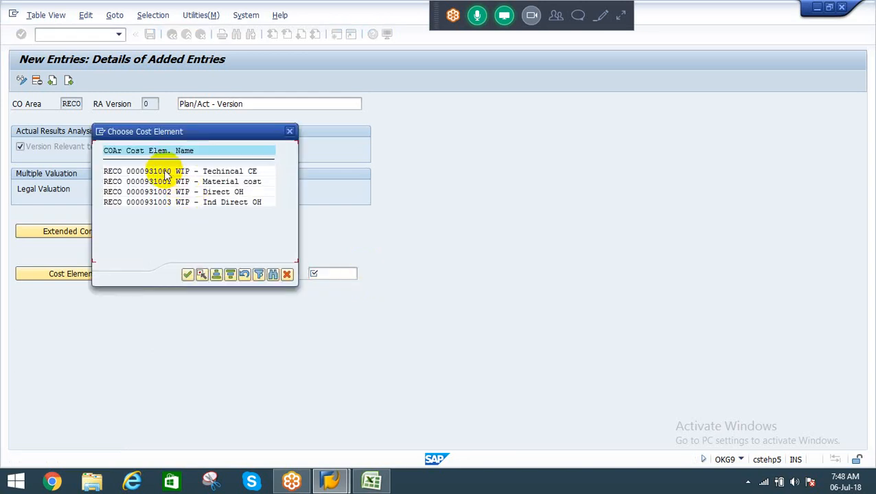
pyautogui.doubleClick(165, 172)
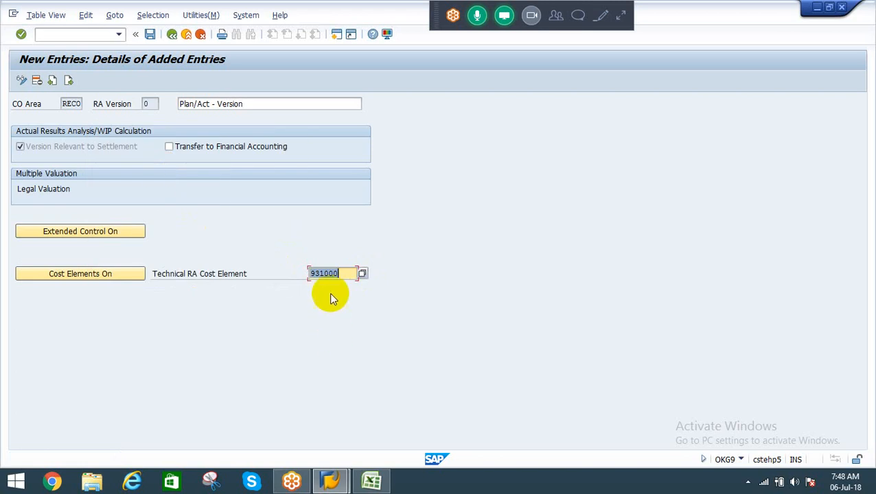
pyautogui.moveTo(346, 274); pyautogui.dragTo(283, 272)
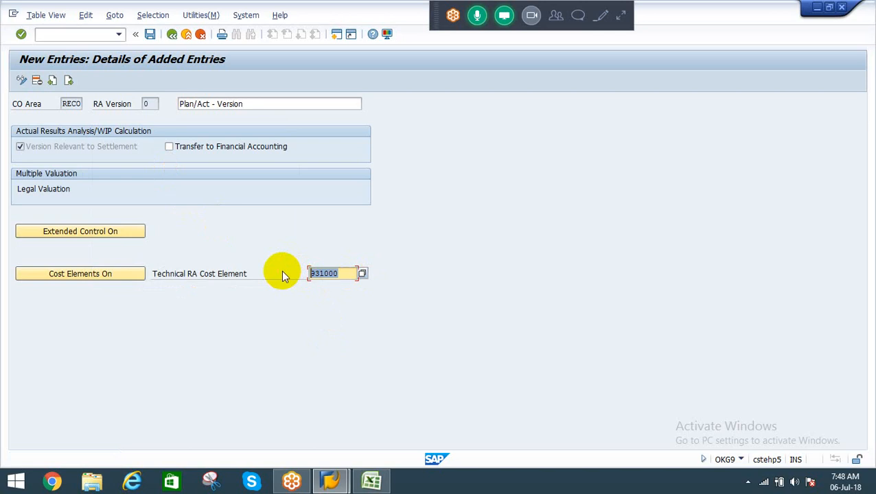
# Step: Enable Generate Line Items and Assignment/RA Key in the extended control and save the version in the CO_Product costing request
pyautogui.click(62, 234)
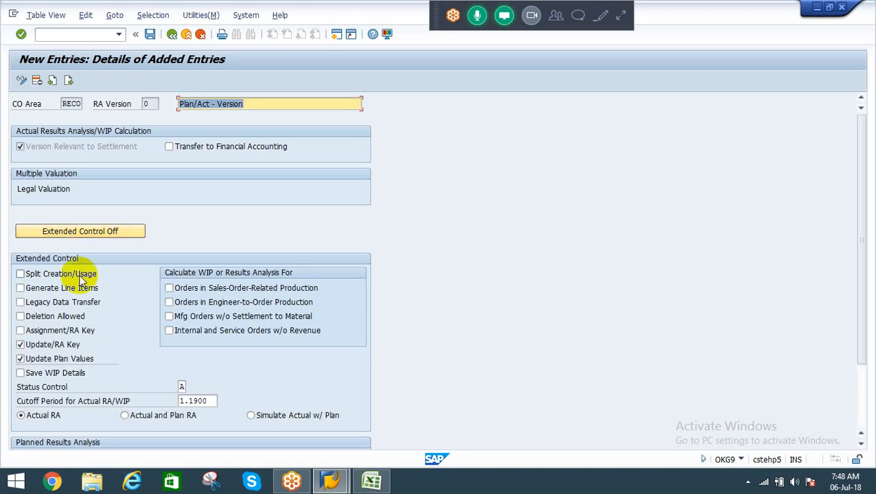
pyautogui.click(46, 289)
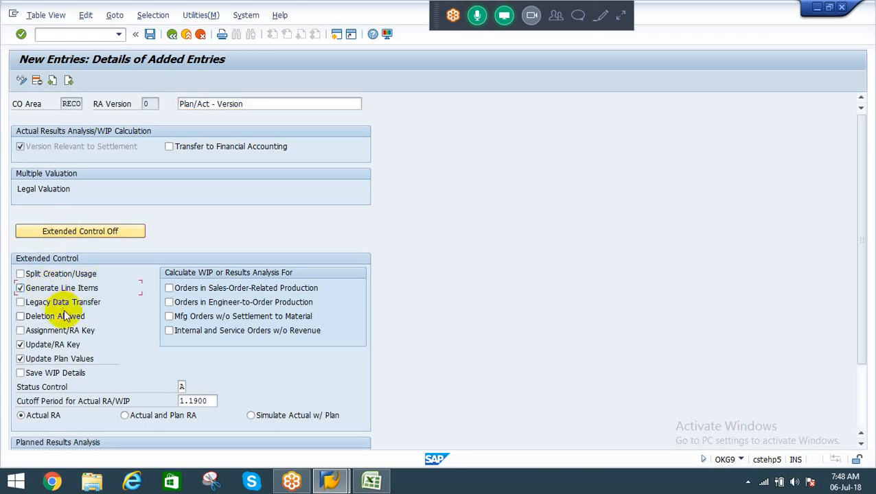
pyautogui.click(37, 333)
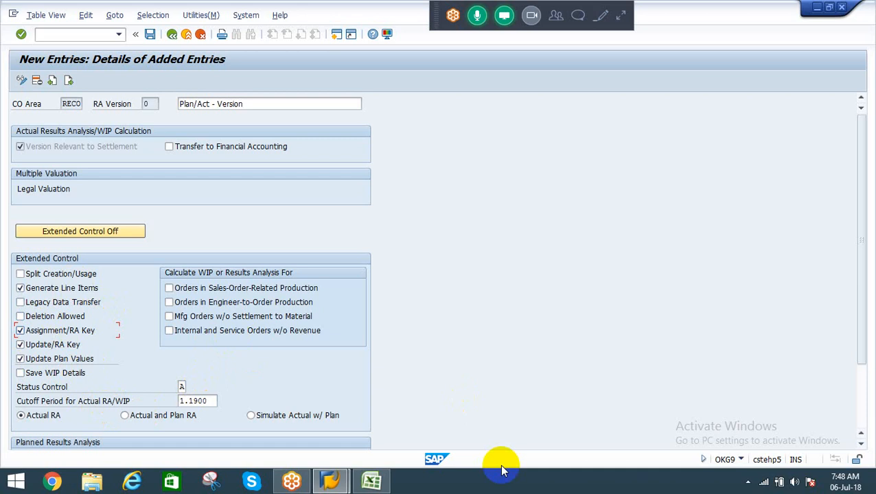
pyautogui.click(863, 274)
pyautogui.moveTo(863, 275); pyautogui.dragTo(855, 244)
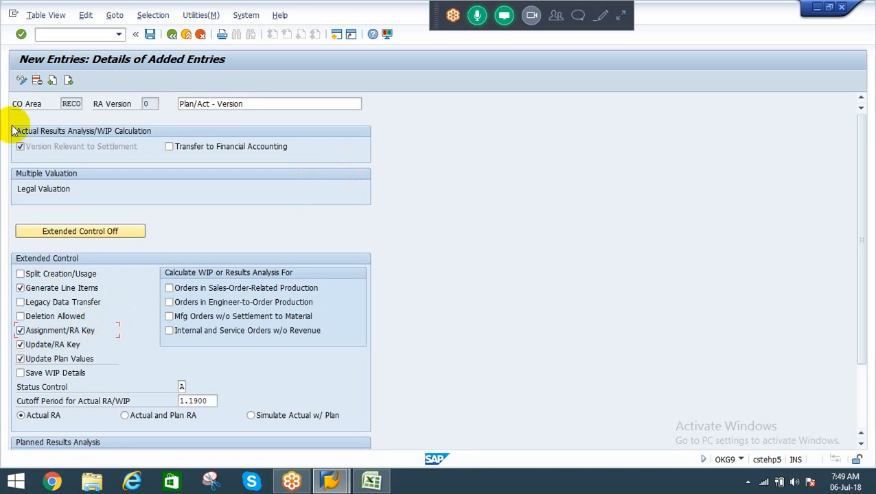
pyautogui.click(150, 36)
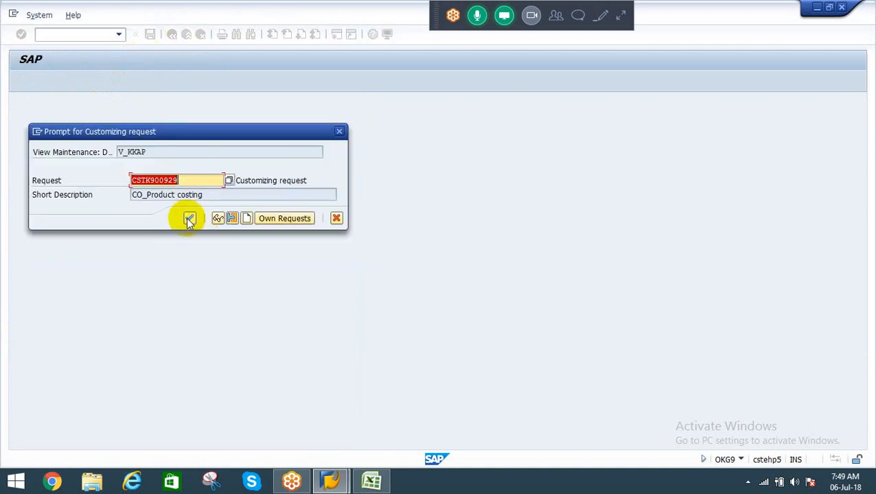
pyautogui.click(189, 217)
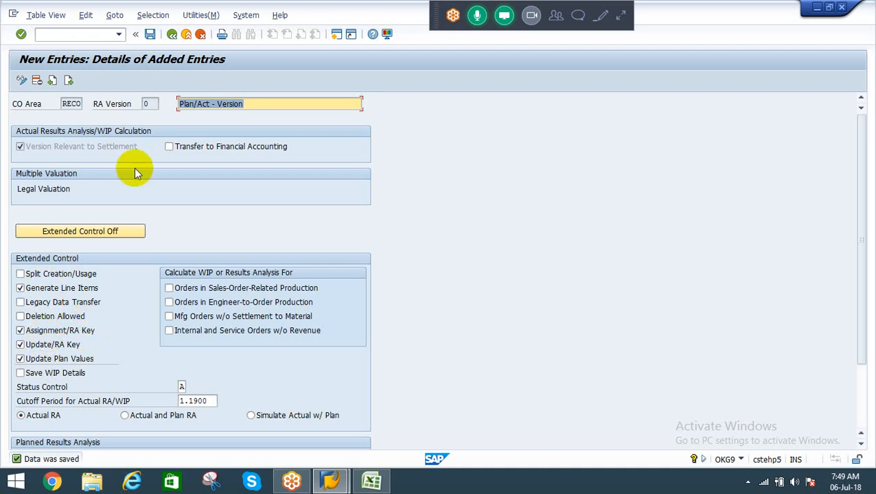
# Step: Return to the IMG, open Define Valuation Method (Actual Costs) and start a new entry that valuates WIP at actual costs
pyautogui.click(172, 34)
pyautogui.click(172, 35)
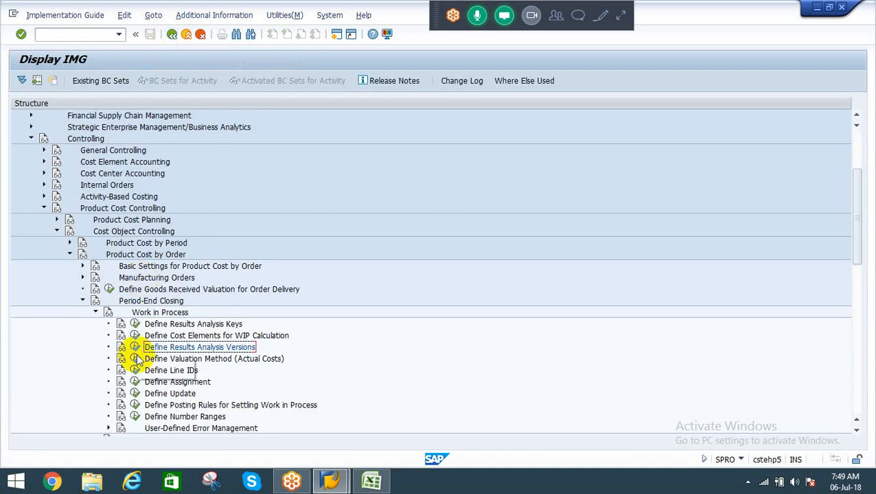
pyautogui.click(166, 360)
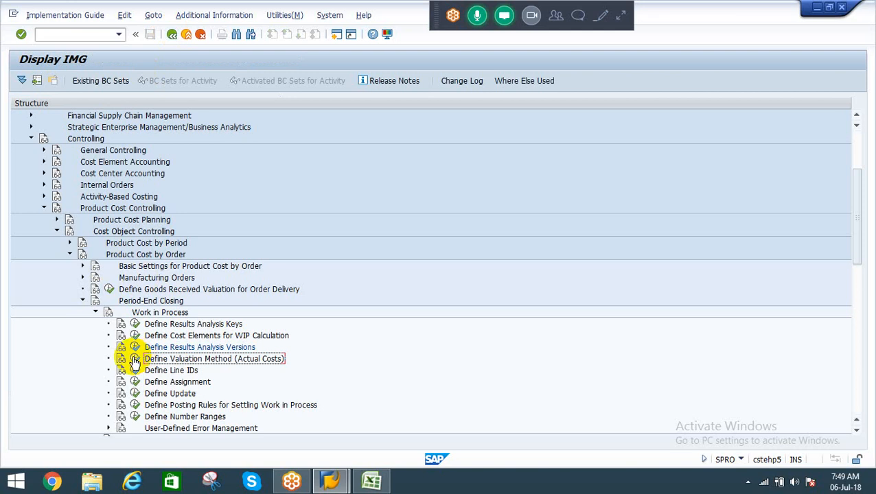
pyautogui.click(135, 360)
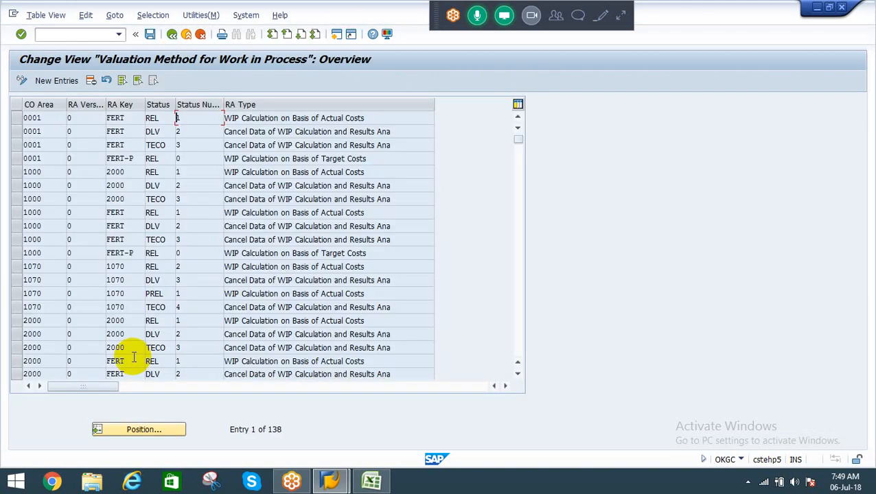
pyautogui.click(52, 84)
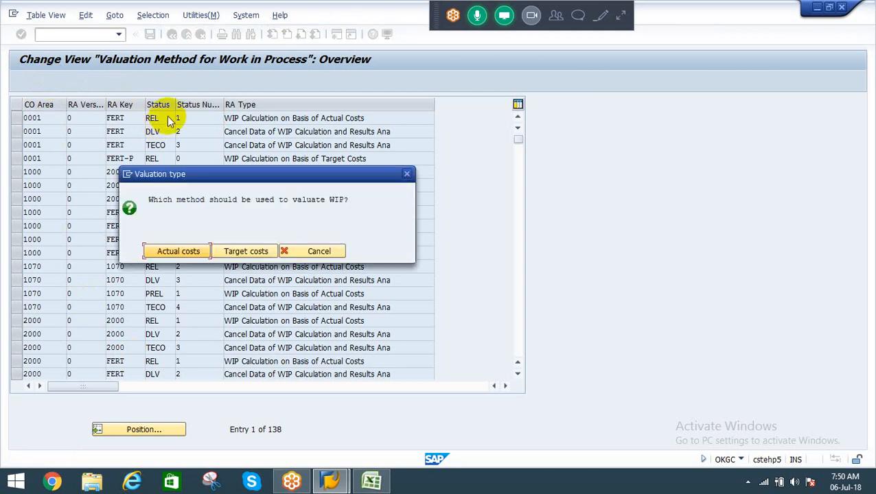
pyautogui.click(177, 251)
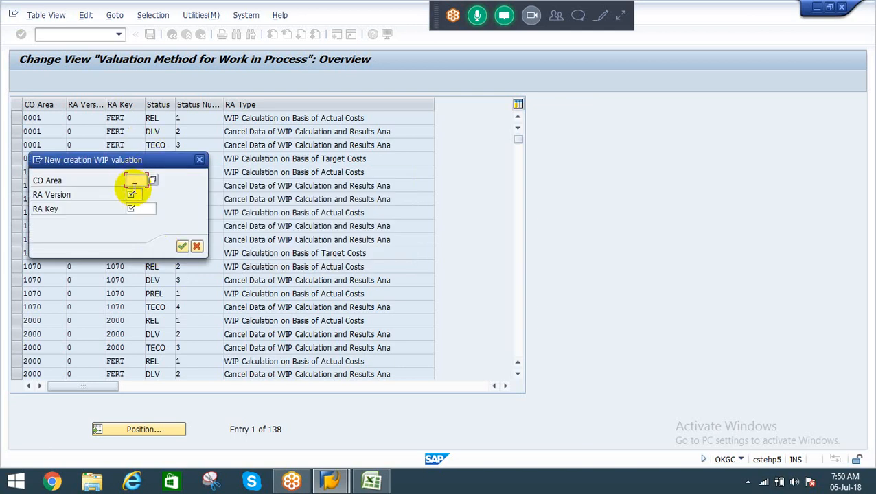
# Step: Create the WIP valuation for CO area RECO, RA version 0 and RA key RERA, and save it in the CO_Product costing request
pyautogui.write('TECO')
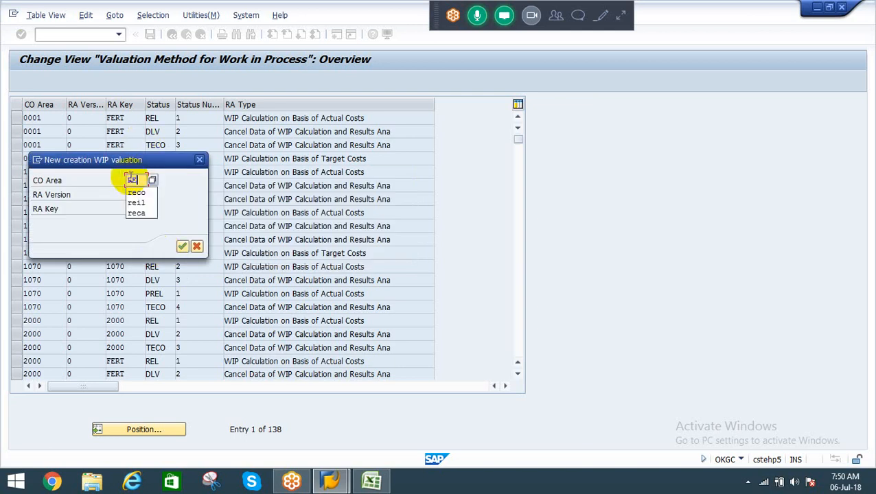
pyautogui.press('Tab')
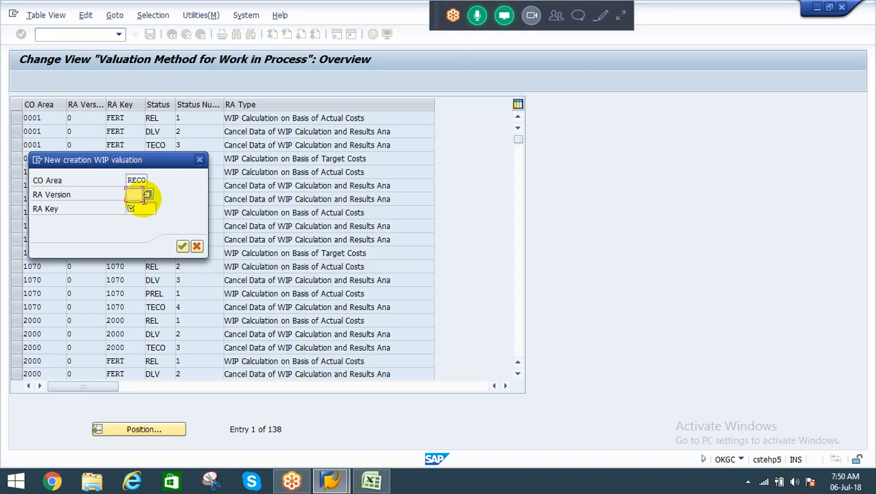
pyautogui.click(148, 196)
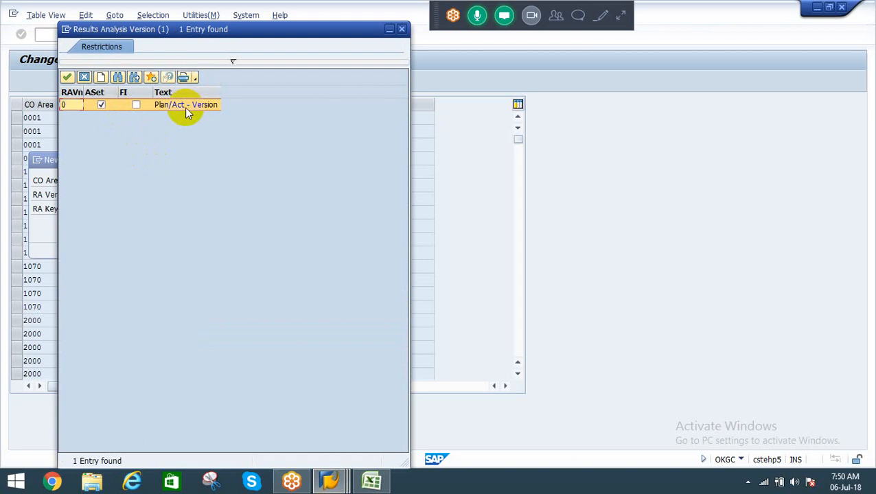
pyautogui.doubleClick(185, 107)
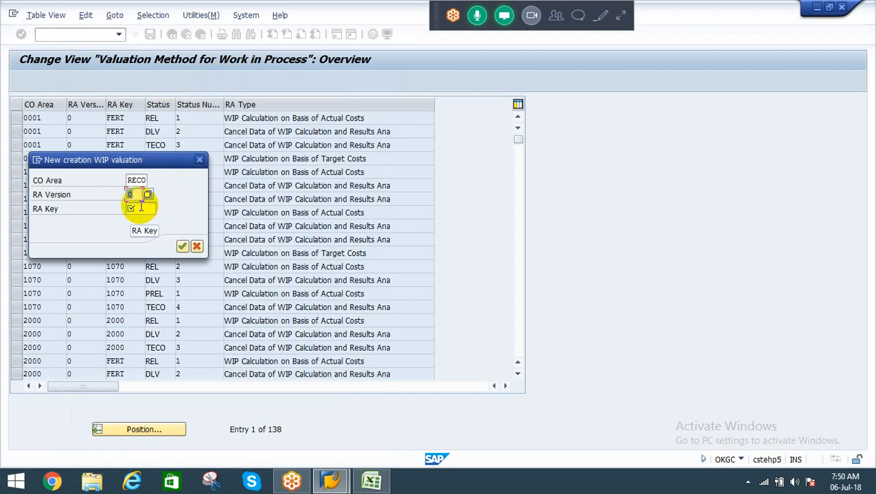
pyautogui.click(141, 207)
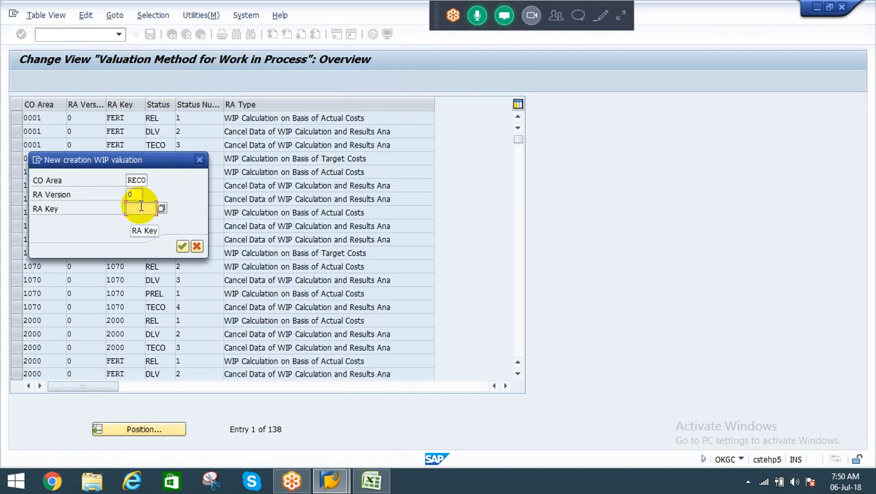
pyautogui.write('R')
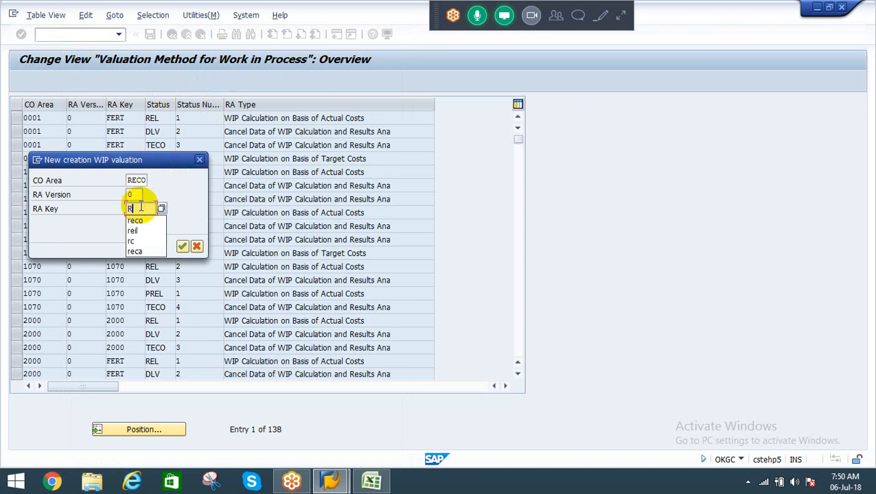
pyautogui.write('ERA')
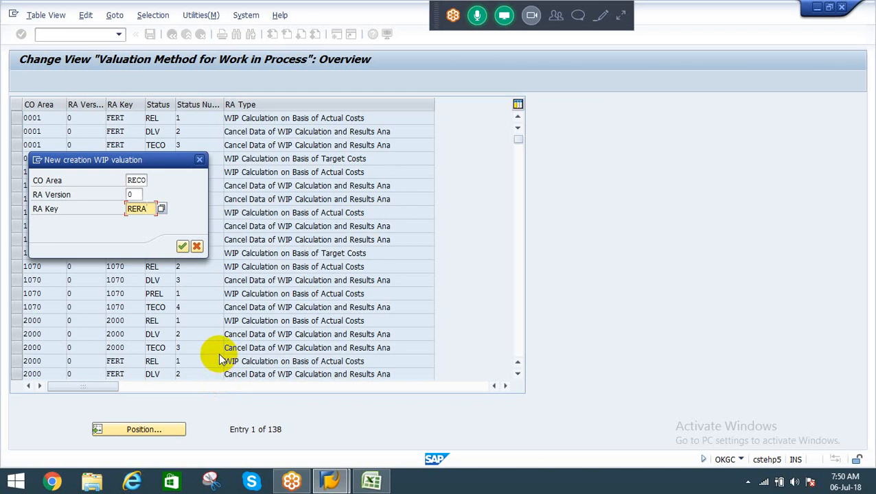
pyautogui.click(183, 247)
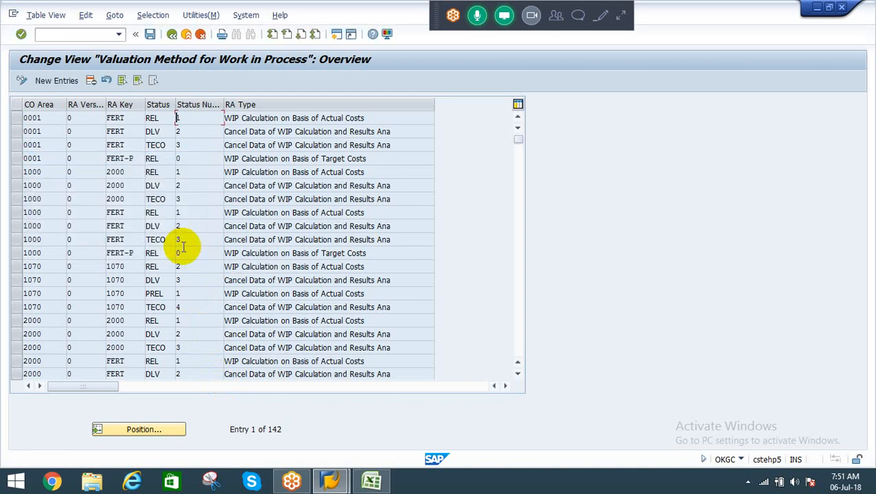
pyautogui.click(150, 35)
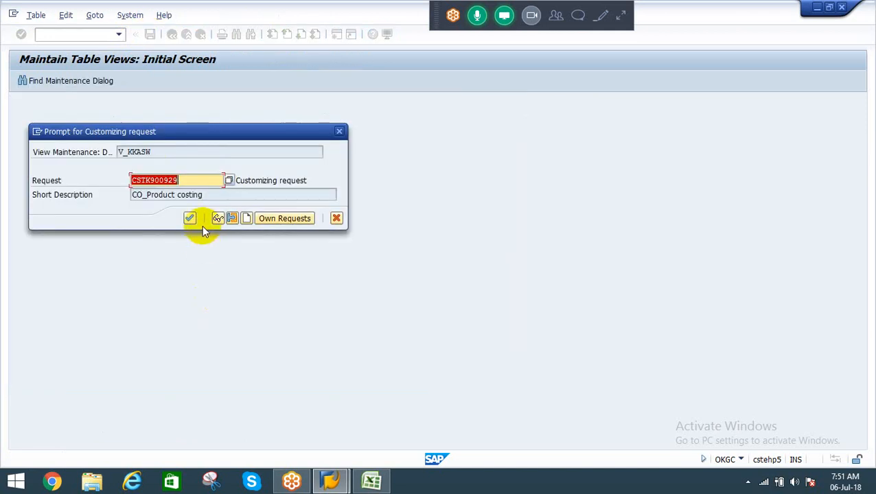
pyautogui.click(191, 218)
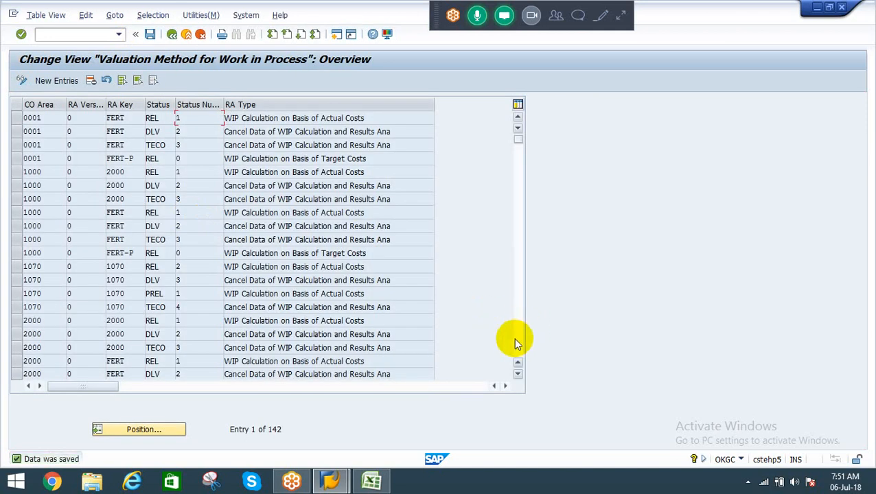
# Step: Locate the RECO entries with RA key RERA in the WIP valuation method overview and examine their statuses and RA types
pyautogui.scroll(-10, 516, 340)
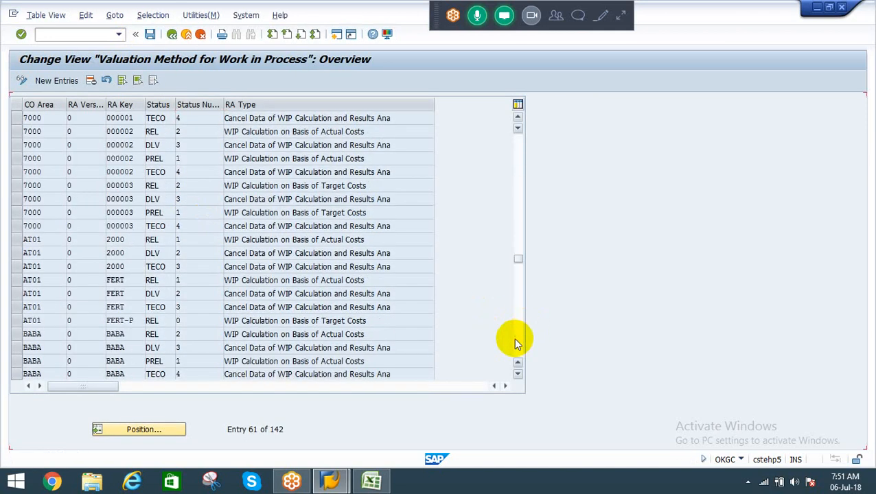
pyautogui.scroll(-10, 516, 339)
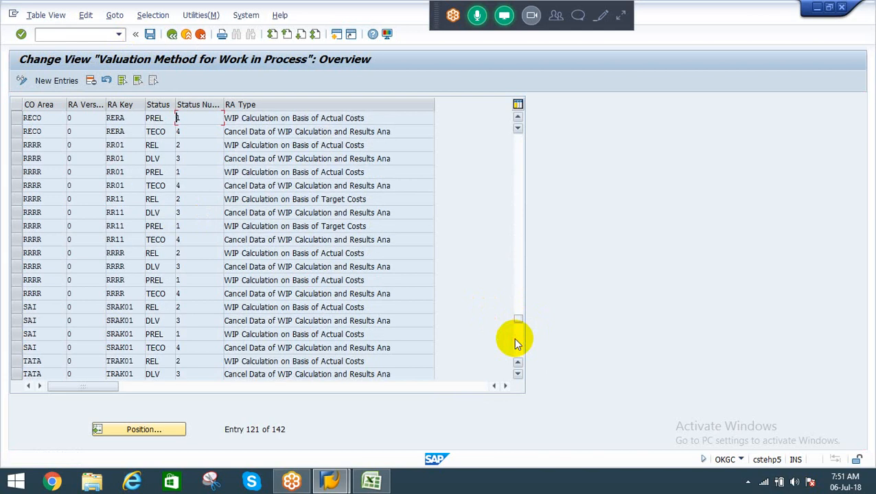
pyautogui.click(518, 117)
pyautogui.click(518, 117)
pyautogui.click(517, 117)
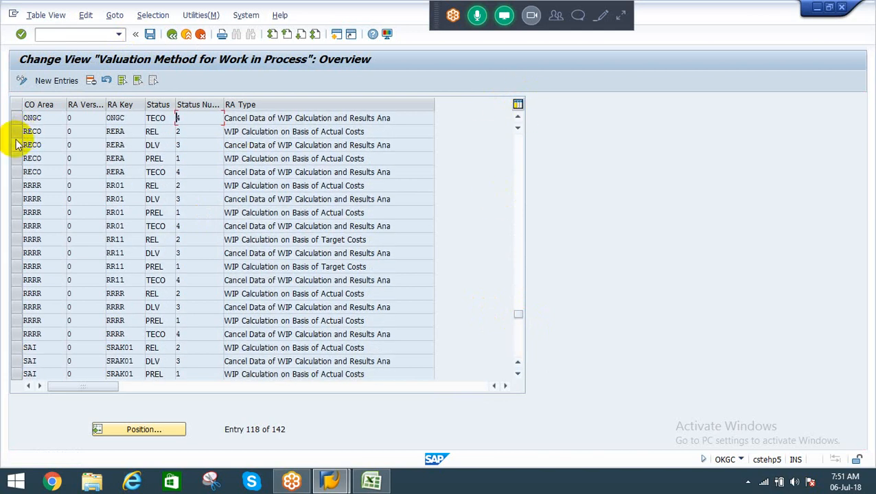
# Step: Select the four RECO entries with RA key RERA in the WIP valuation method overview
pyautogui.click(14, 131)
pyautogui.keyDown('shift'); pyautogui.click(14, 145); pyautogui.keyUp('shift')
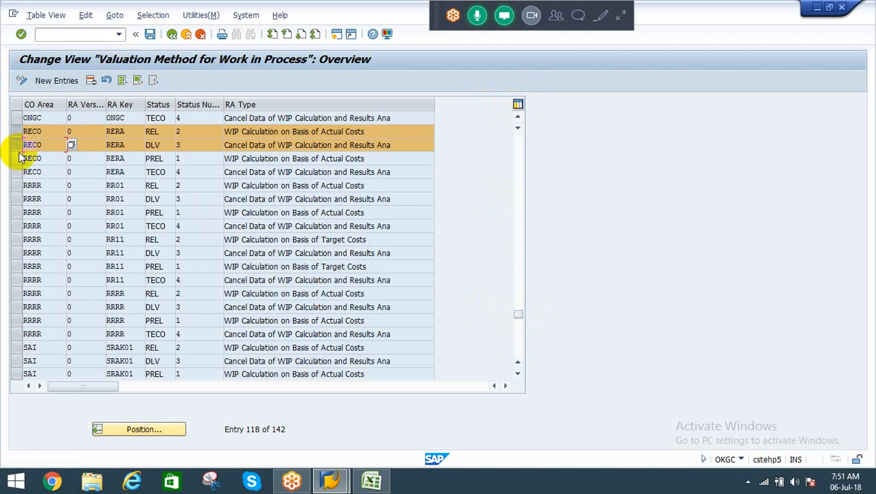
pyautogui.keyDown('shift'); pyautogui.click(16, 158); pyautogui.keyUp('shift')
pyautogui.keyDown('shift'); pyautogui.click(18, 173); pyautogui.keyUp('shift')
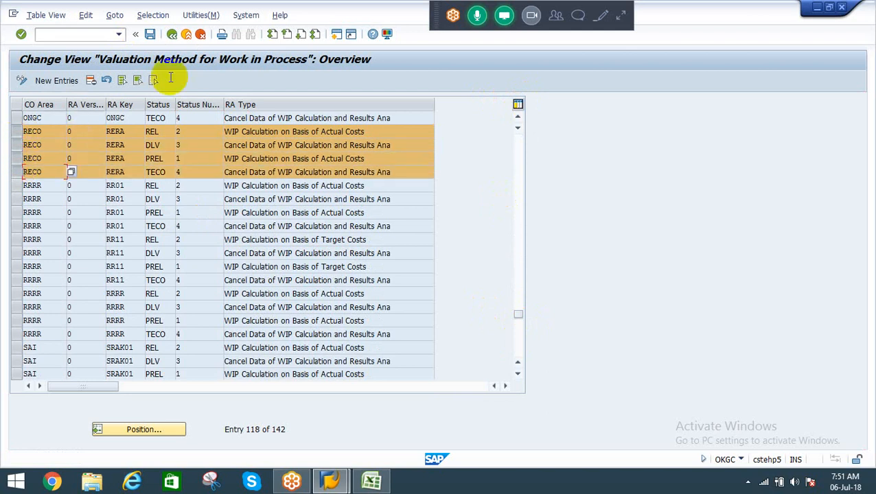
# Step: Compare the RA type assigned to each of the REL, DLV, PREL and TECO statuses in the RECO entries
pyautogui.click(162, 132)
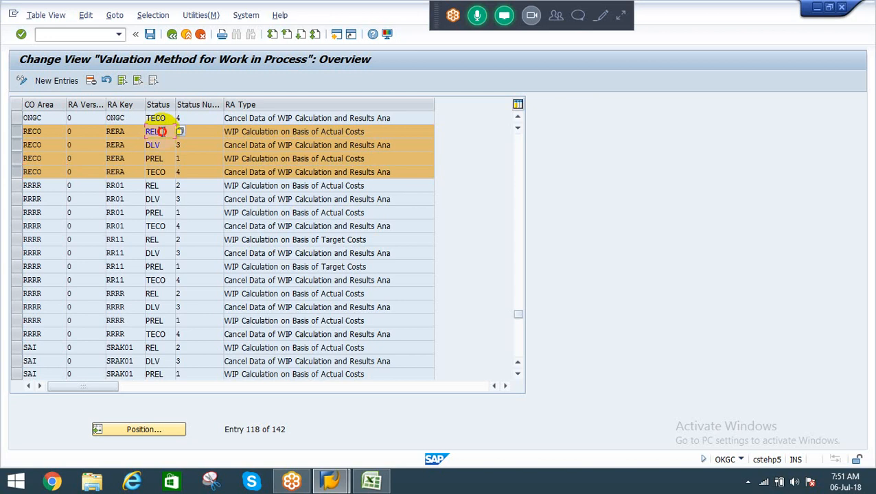
pyautogui.doubleClick(158, 132)
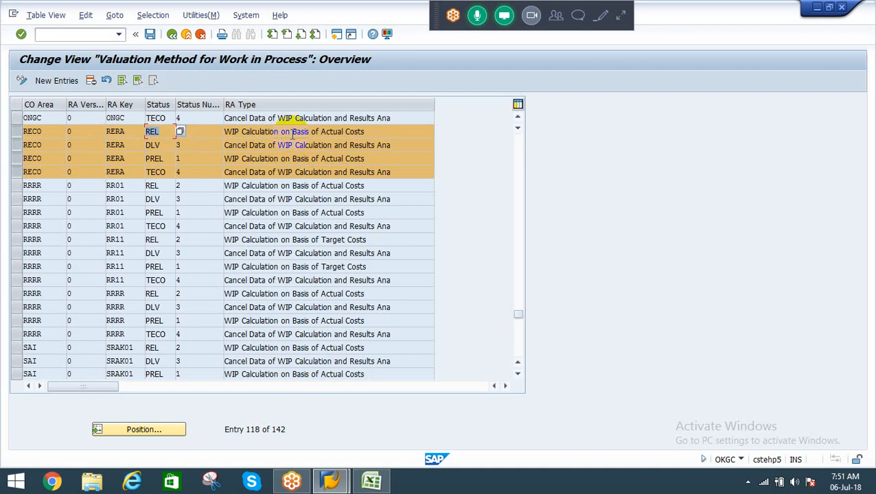
pyautogui.click(162, 145)
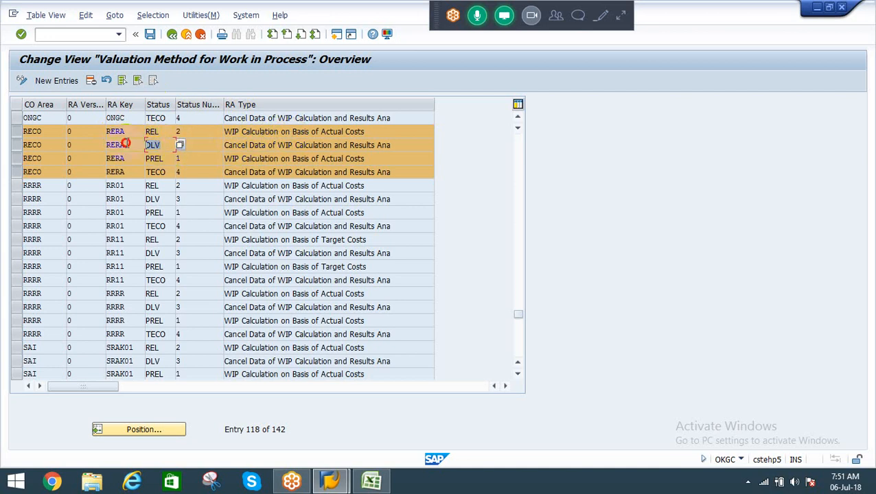
pyautogui.click(228, 145)
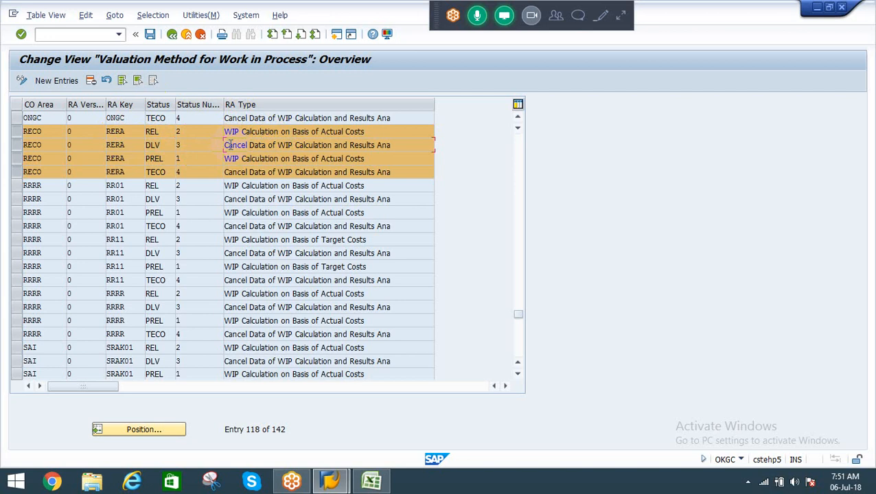
pyautogui.moveTo(169, 159); pyautogui.dragTo(129, 158)
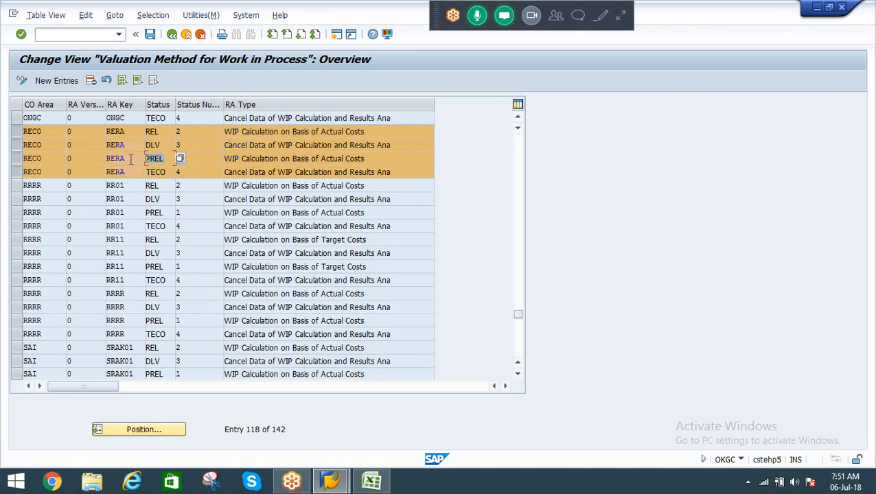
pyautogui.click(256, 159)
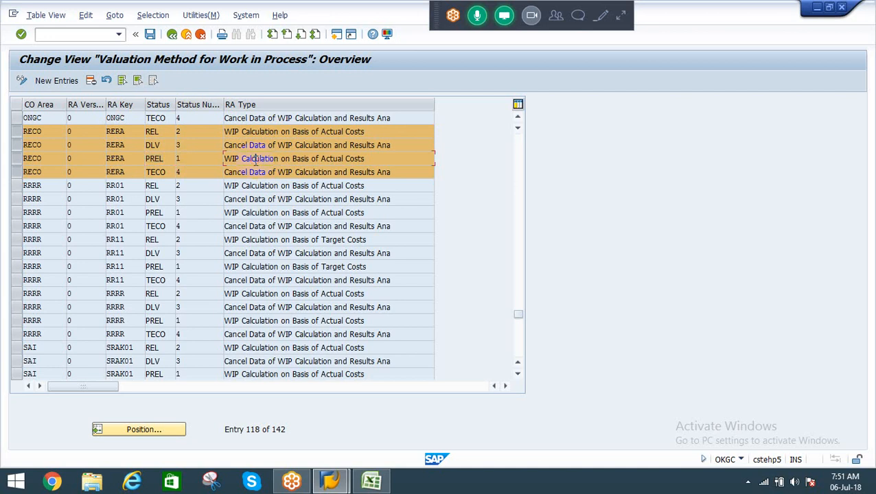
pyautogui.click(167, 173)
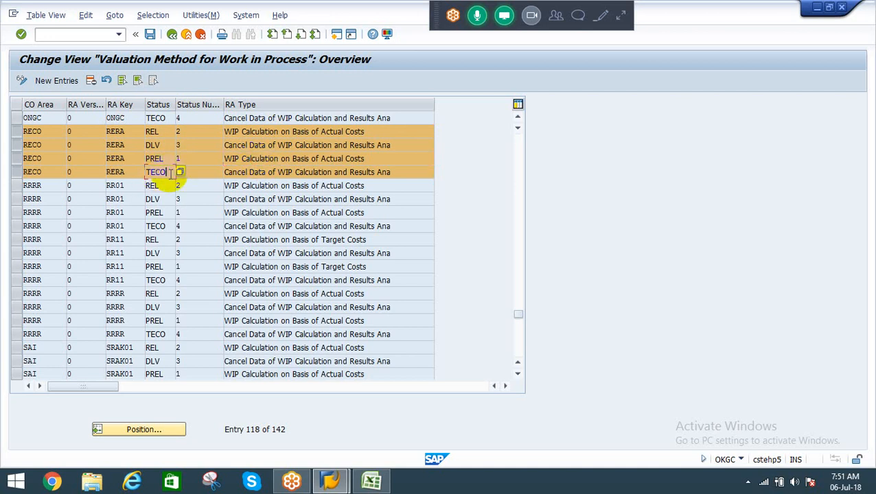
pyautogui.click(280, 172)
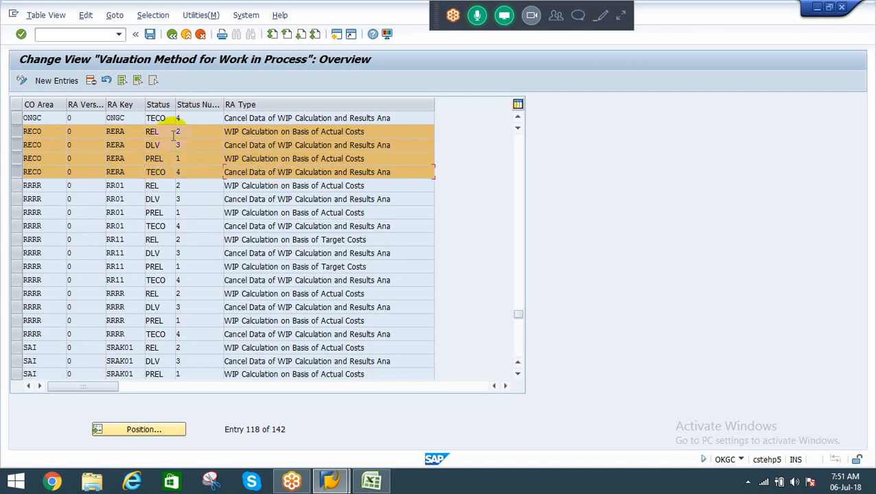
pyautogui.doubleClick(152, 131)
pyautogui.doubleClick(154, 159)
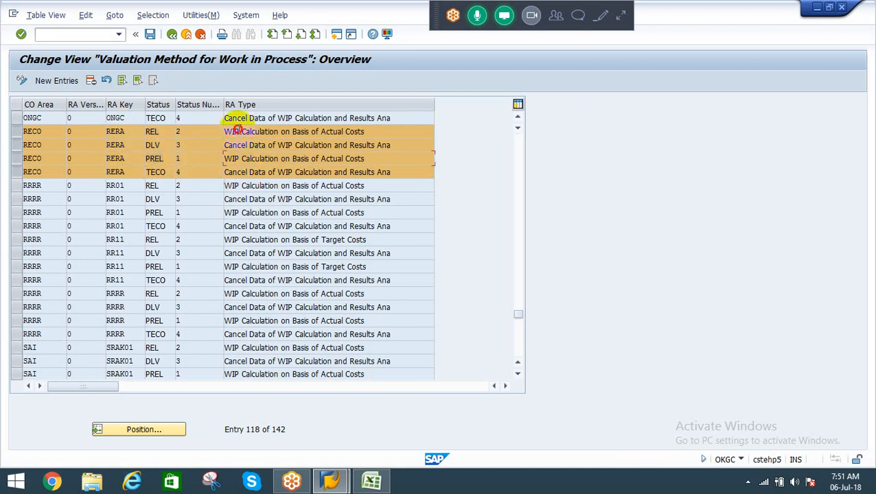
pyautogui.click(162, 146)
pyautogui.click(157, 172)
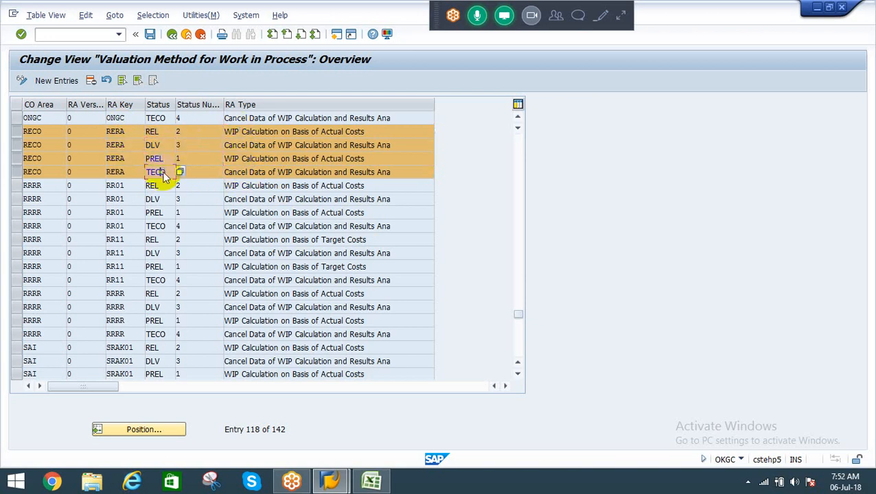
# Step: Return to the IMG, open Define Line IDs under Work in Process and start new entries
pyautogui.click(172, 36)
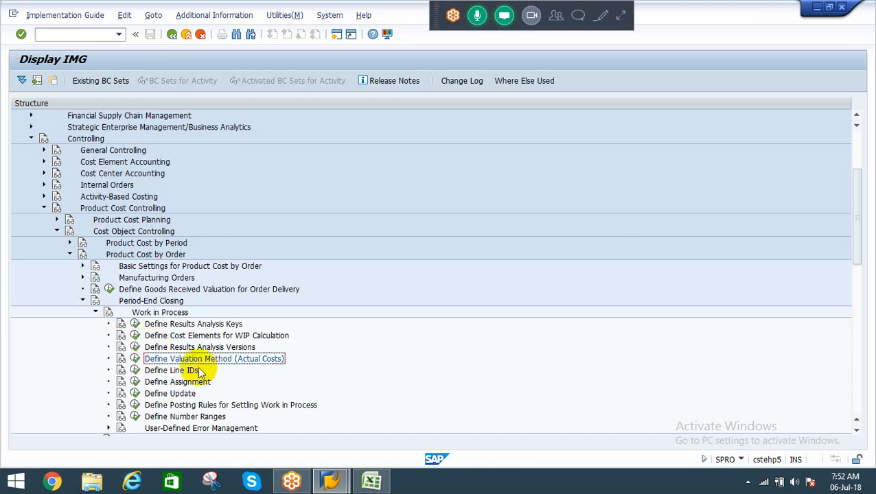
pyautogui.click(159, 371)
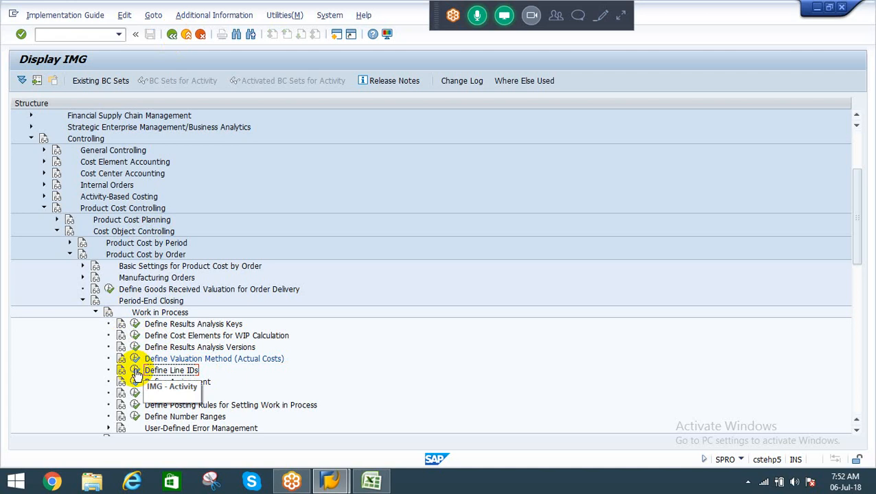
pyautogui.click(559, 22)
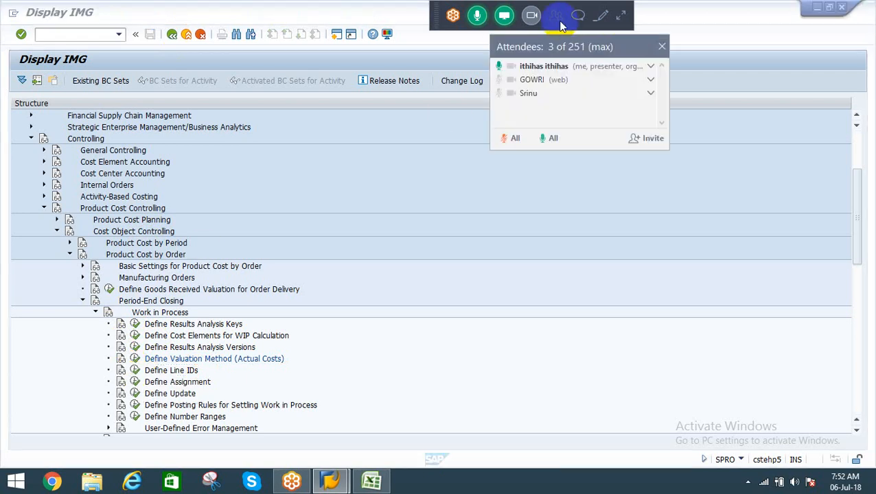
pyautogui.click(557, 16)
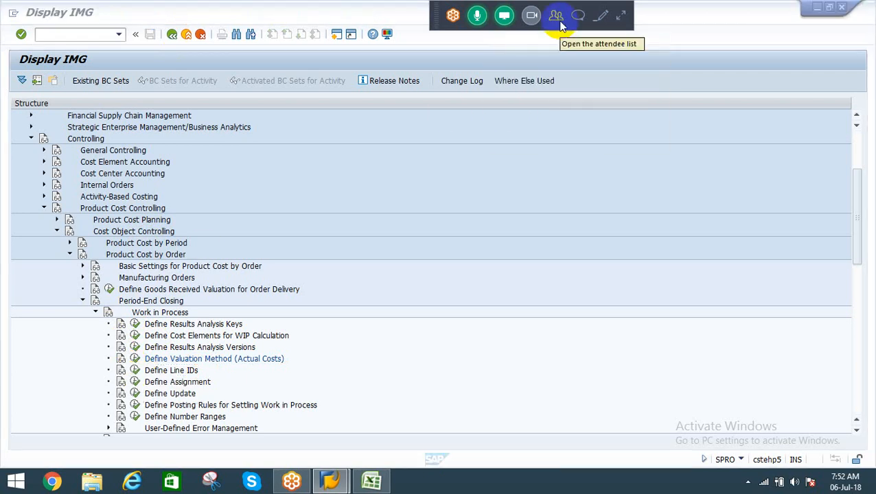
pyautogui.click(183, 372)
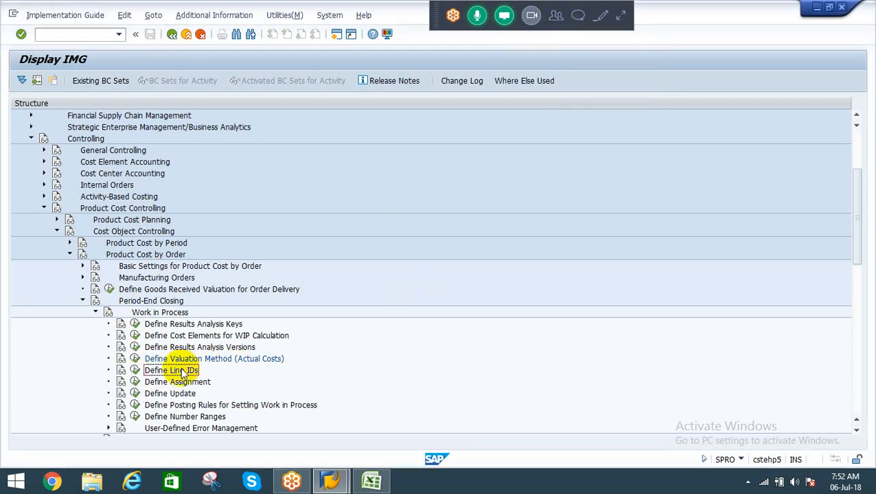
pyautogui.click(136, 371)
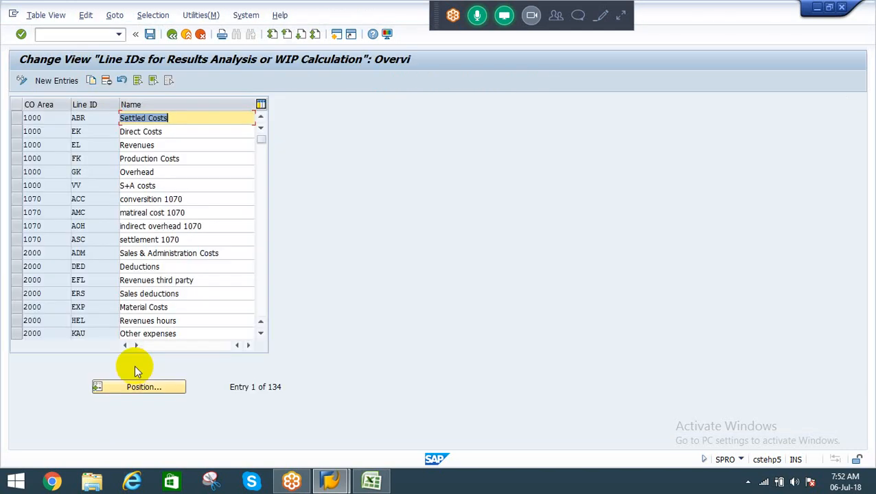
pyautogui.click(61, 81)
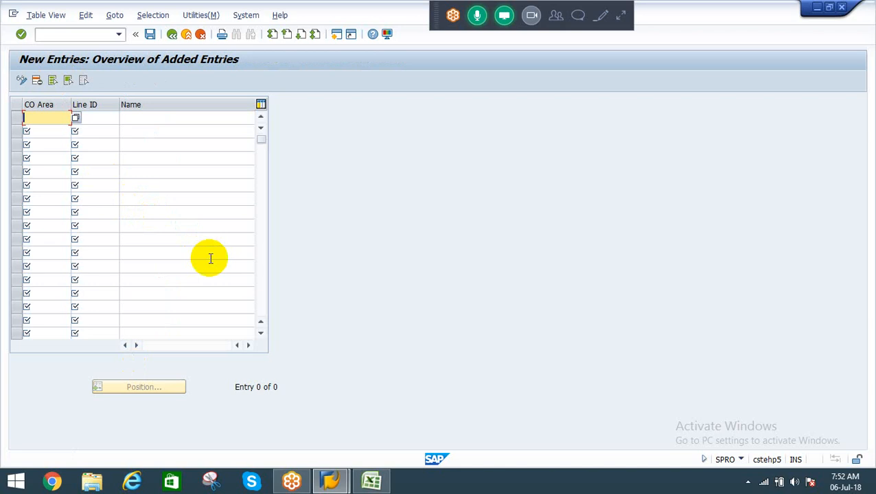
# Step: Enter line ID RMC for CO area RECO with the name Material cost
pyautogui.write('RECO')
pyautogui.press('Tab')
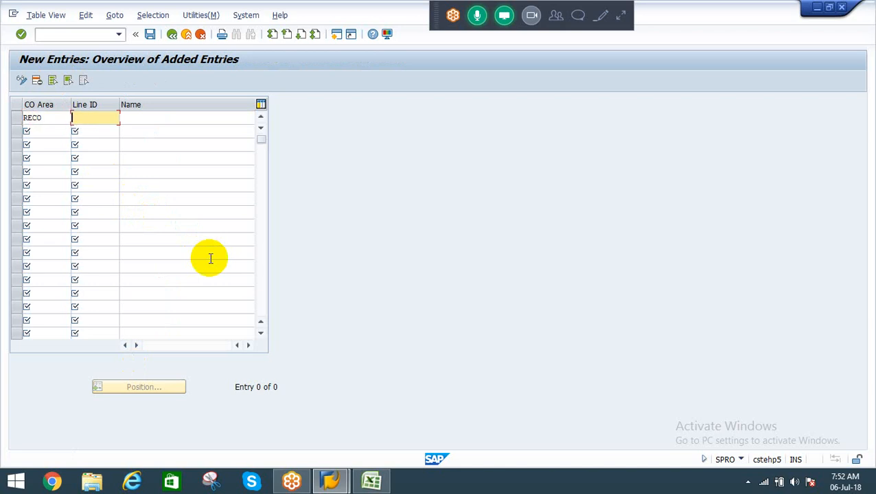
pyautogui.write('R')
pyautogui.write('M')
pyautogui.write('C')
pyautogui.press('Tab')
pyautogui.hotkey('shift', 'Tab')
pyautogui.hotkey('shift', 'Tab')
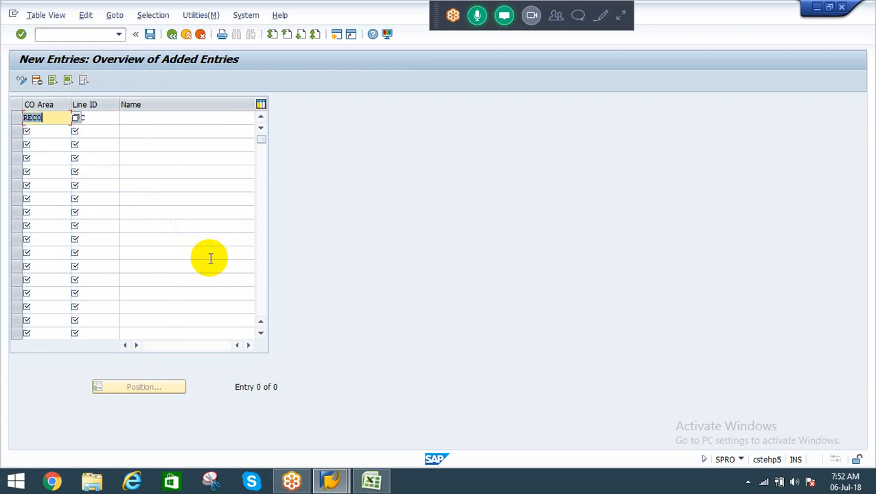
pyautogui.press('Tab')
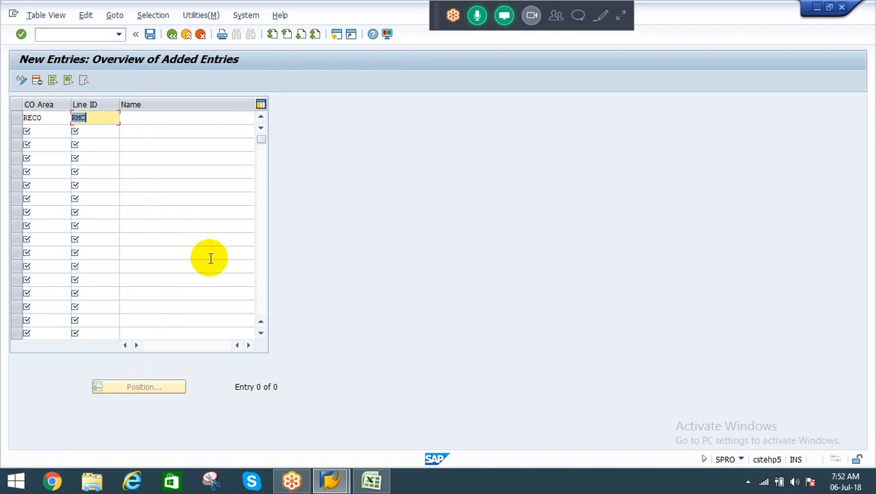
pyautogui.press('Tab')
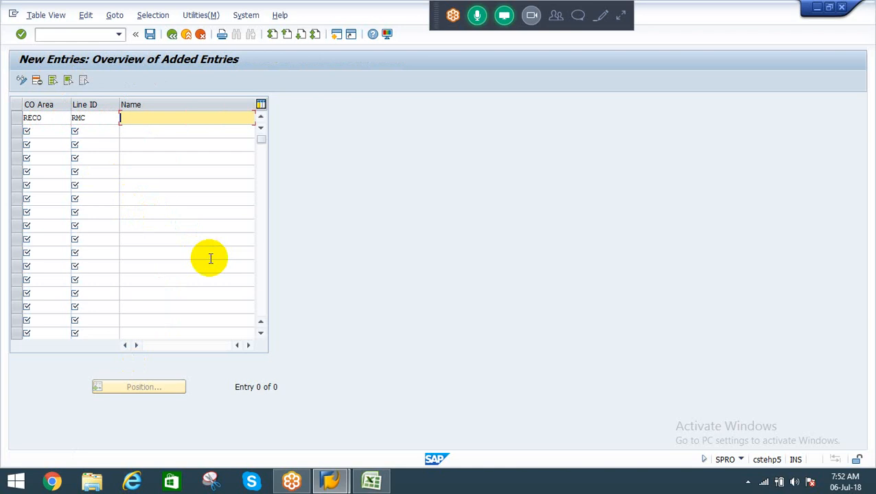
pyautogui.write('Material cost')
pyautogui.press('Tab')
# Step: Add a second line ID for CO area RECO, RDO, with the name Direct OH
pyautogui.write('R')
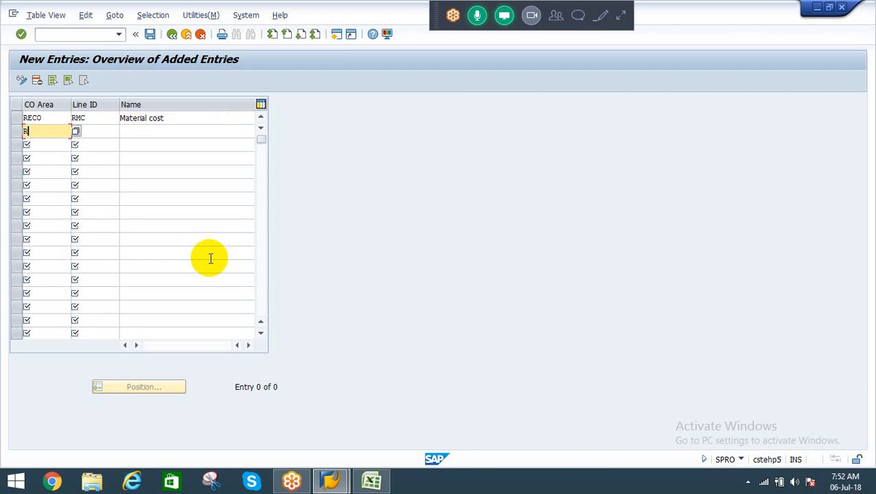
pyautogui.write('ECO')
pyautogui.press('Tab')
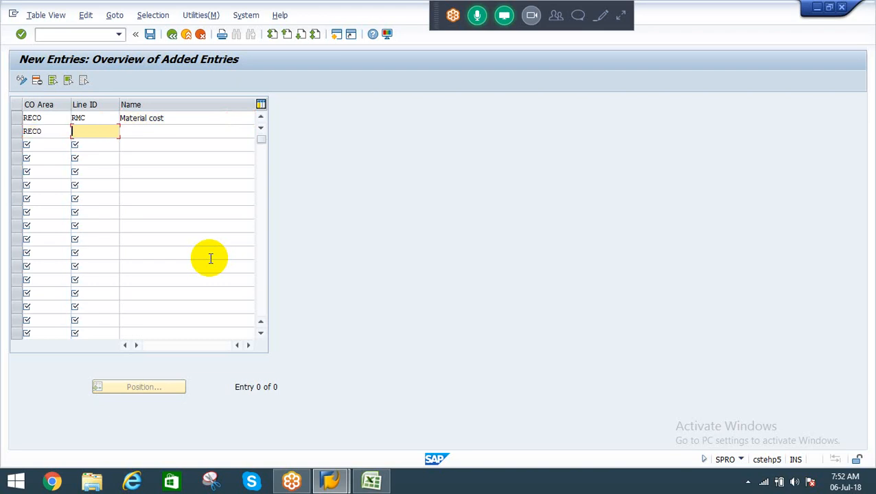
pyautogui.write('RDH')
pyautogui.press('Tab')
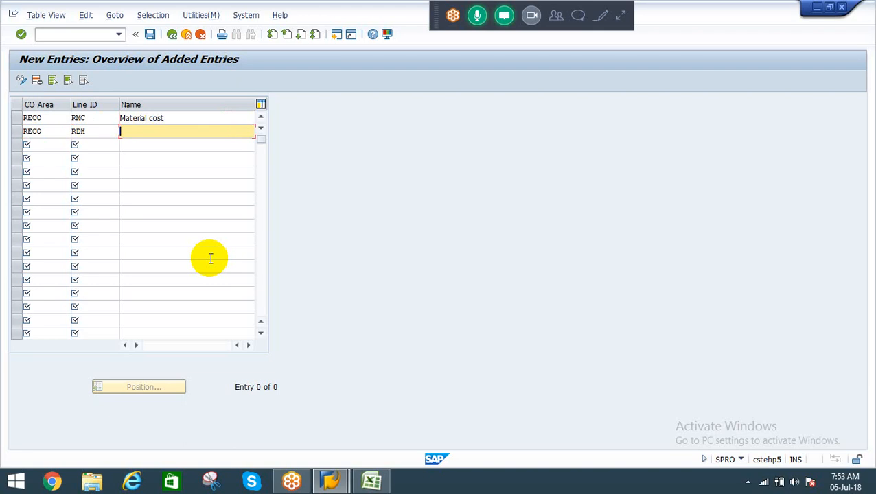
pyautogui.hotkey('shift', 'Tab')
pyautogui.press('Right')
pyautogui.press('BackSpace')
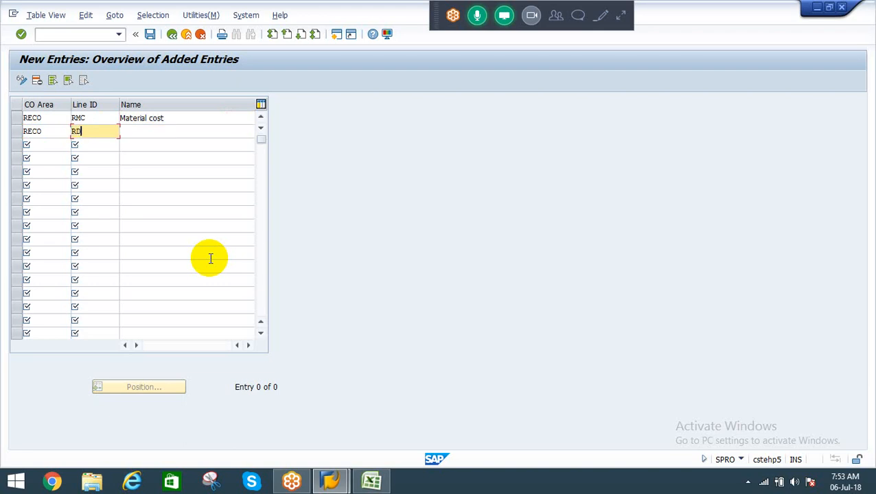
pyautogui.write('O')
pyautogui.press('Tab')
pyautogui.write('Dire')
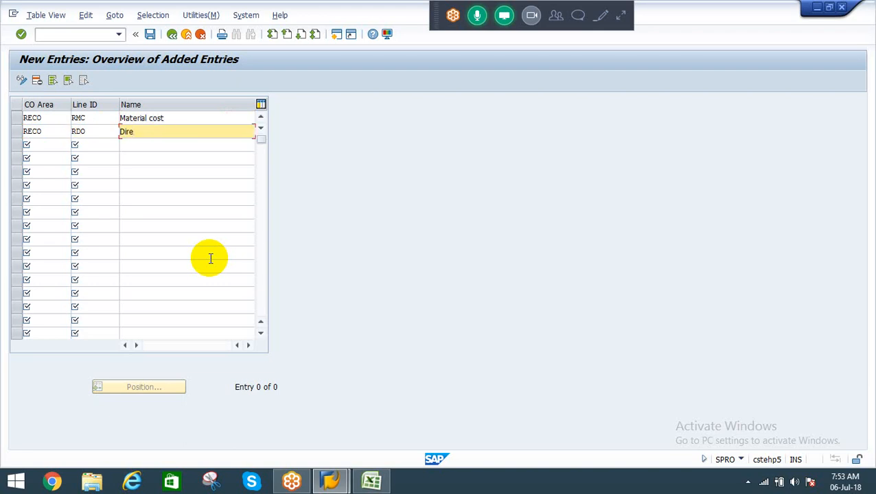
pyautogui.write('ct OH')
pyautogui.press('Tab')
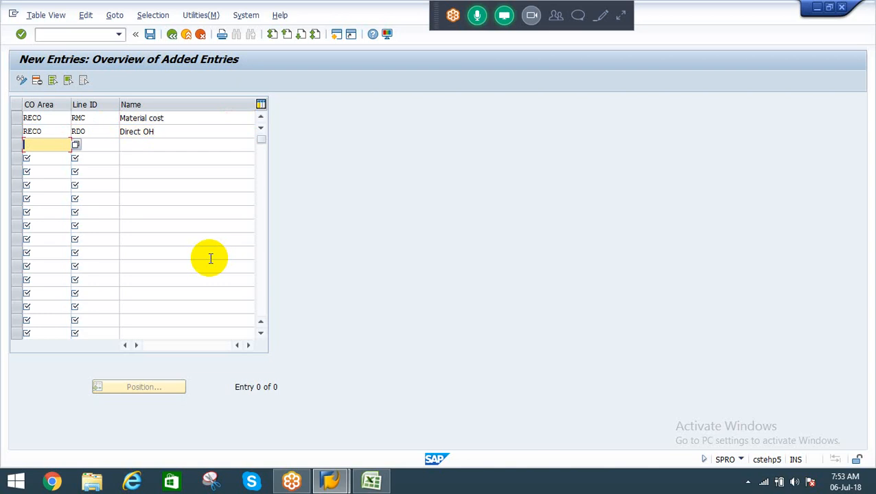
# Step: Add a third line ID for CO area RECO, RIO, with the name Indirect OH
pyautogui.write('RECO')
pyautogui.press('Tab')
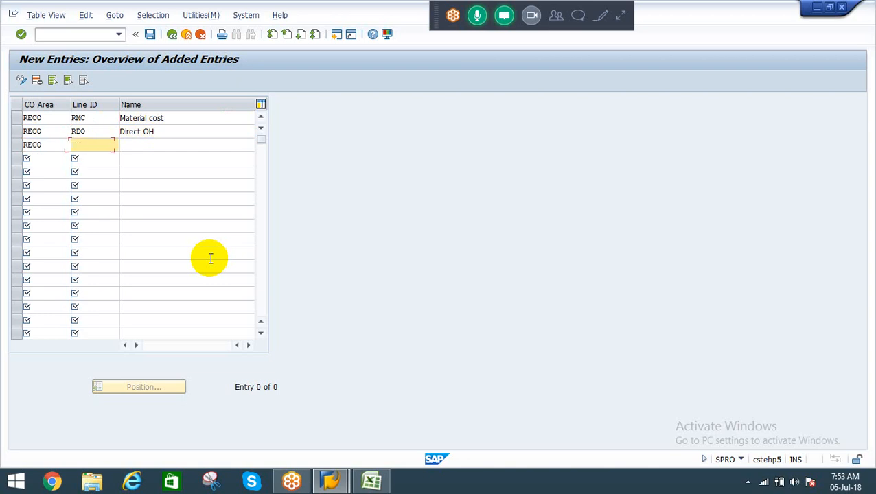
pyautogui.write('RIO')
pyautogui.press('Tab')
pyautogui.write('In')
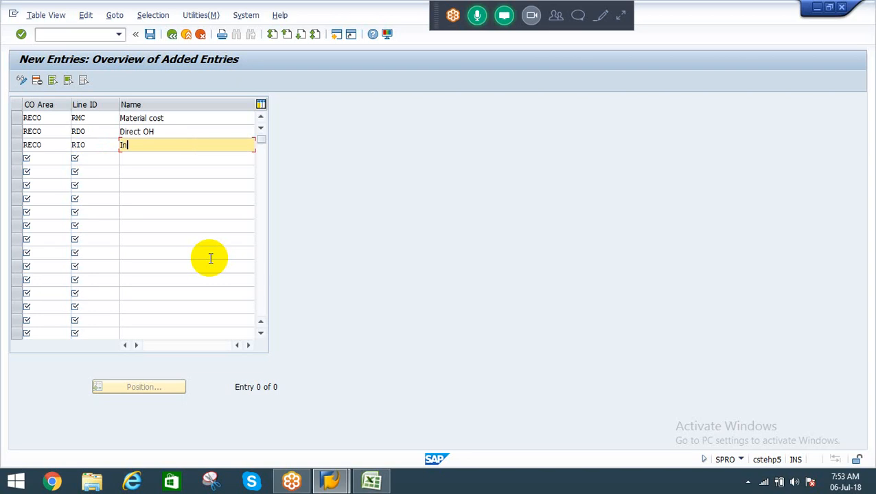
pyautogui.write('direct OH')
pyautogui.press('Tab')
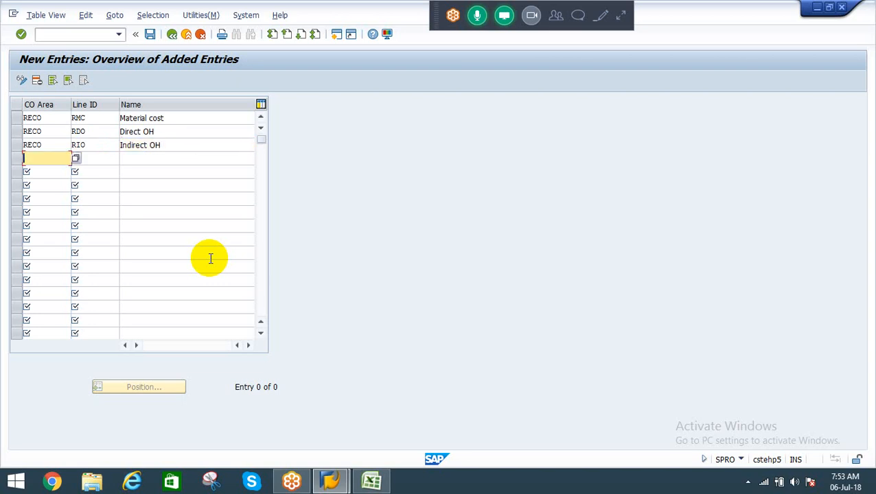
# Step: Add a fourth line ID for CO area RECO, RTC, with the name Technical Line ID
pyautogui.write('RECO')
pyautogui.press('Tab')
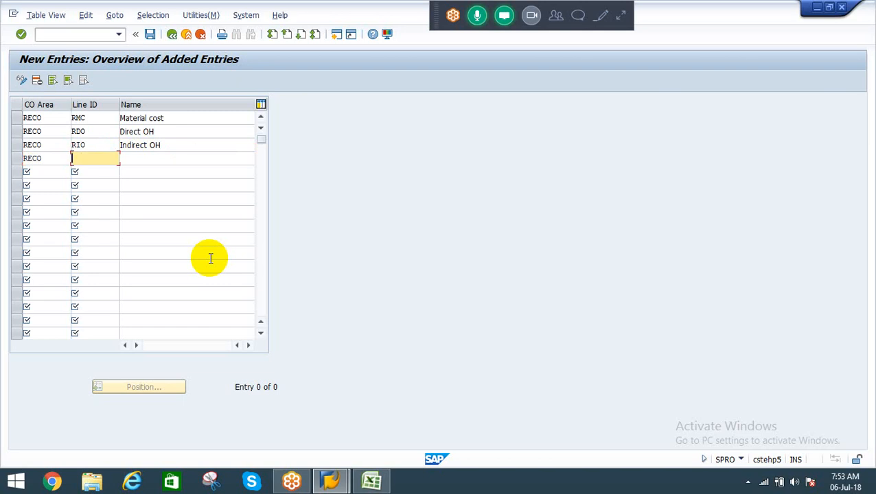
pyautogui.write('RIC')
pyautogui.press('Tab')
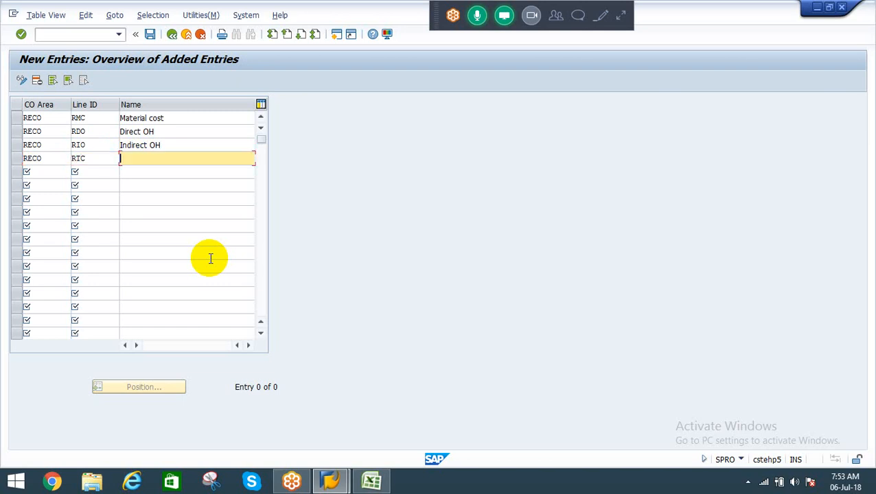
pyautogui.write('Re')
pyautogui.write('chi')
pyautogui.write('nical')
pyautogui.write('OH')
pyautogui.press('BackSpace')
pyautogui.press('BackSpace')
pyautogui.write('Line ID')
pyautogui.hotkey('ctrl', 'Left')
pyautogui.hotkey('ctrl', 'Left')
pyautogui.hotkey('ctrl', 'Left')
pyautogui.write('T')
pyautogui.press('Delete')
pyautogui.click(199, 158)
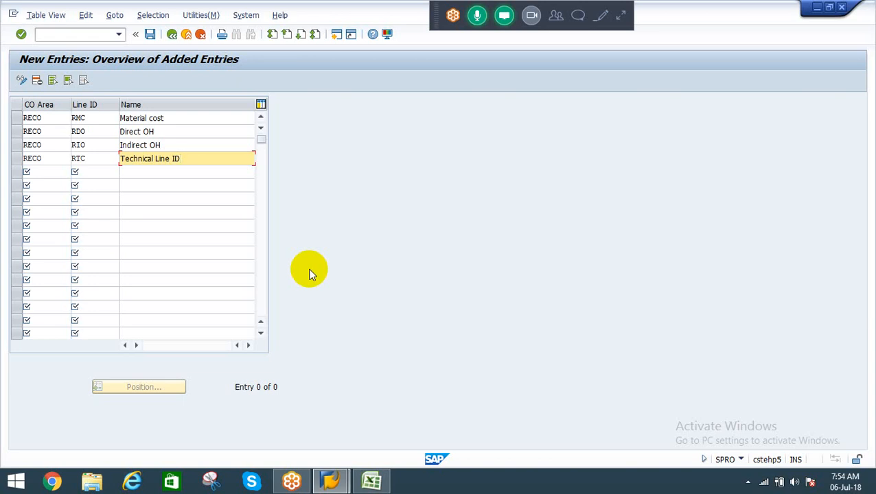
# Step: Save the four new RECO line IDs and return to the IMG structure
pyautogui.press('Return')
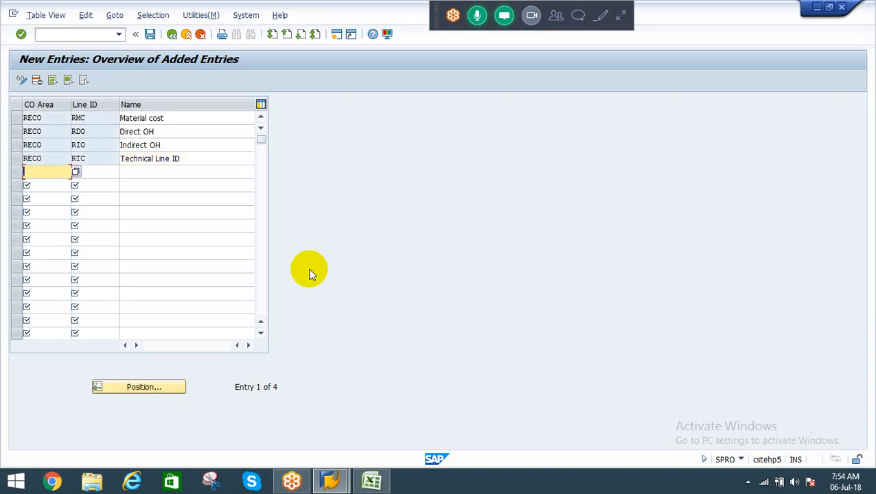
pyautogui.click(150, 34)
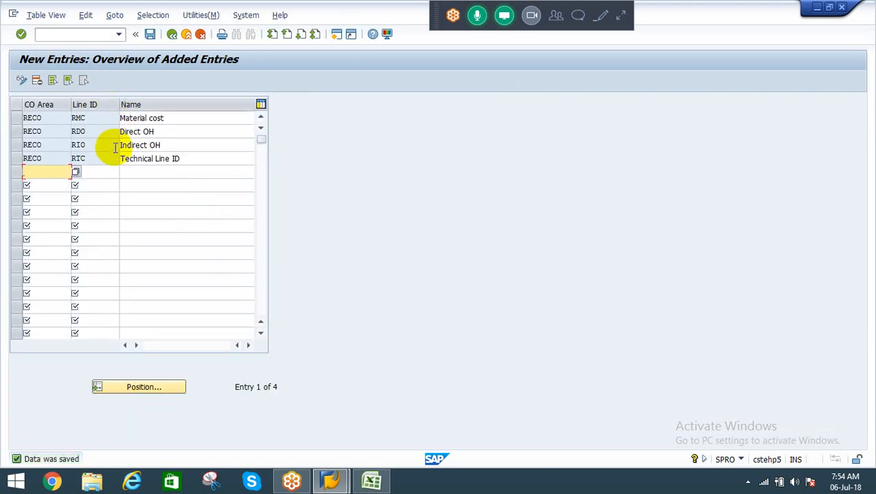
pyautogui.click(88, 118)
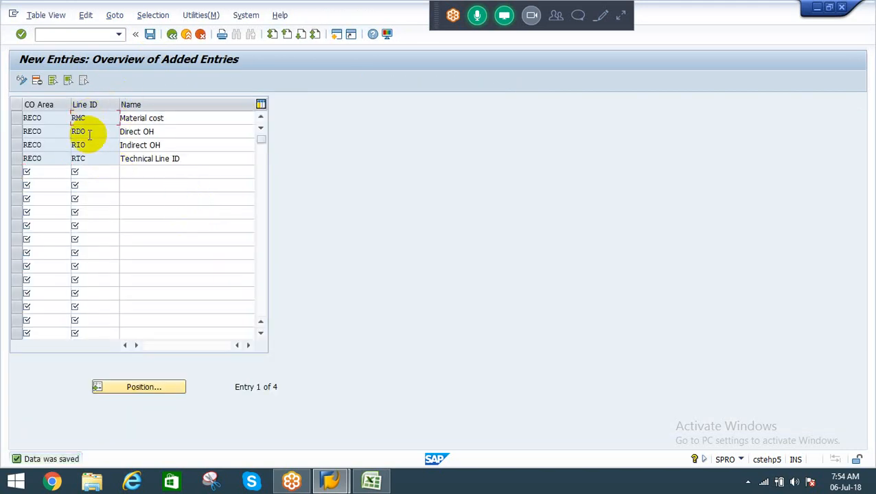
pyautogui.click(89, 144)
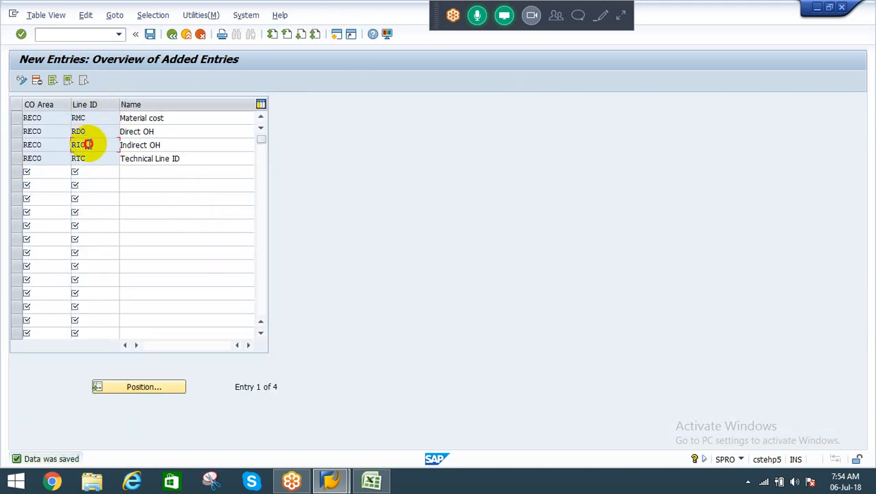
pyautogui.click(171, 36)
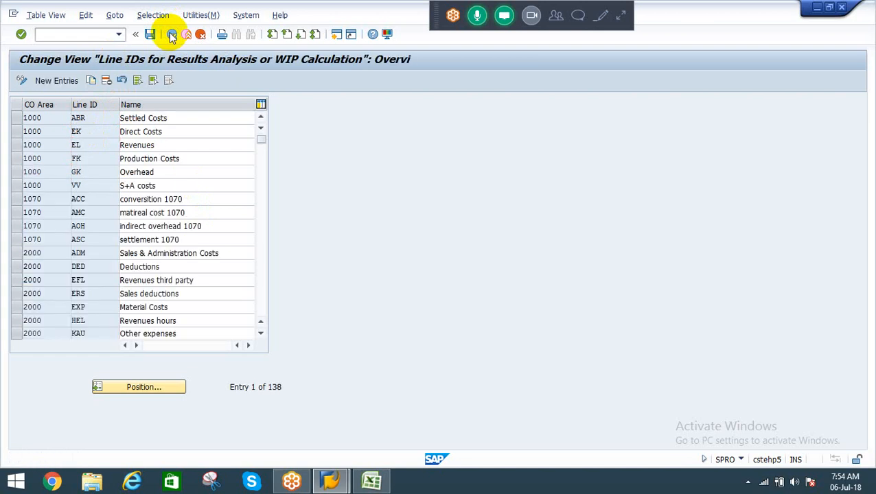
pyautogui.click(171, 35)
# Step: Open the Define Assignment activity under Work in Process and start new entries for the cost element assignment
pyautogui.click(144, 384)
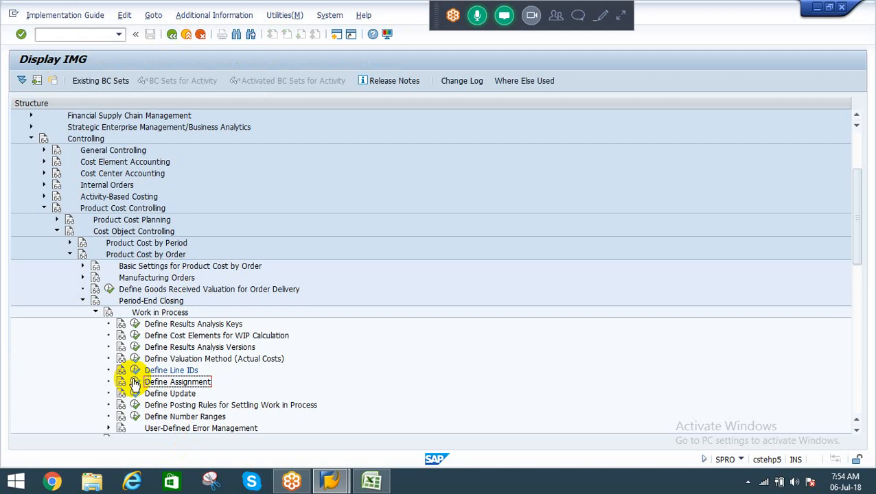
pyautogui.click(135, 383)
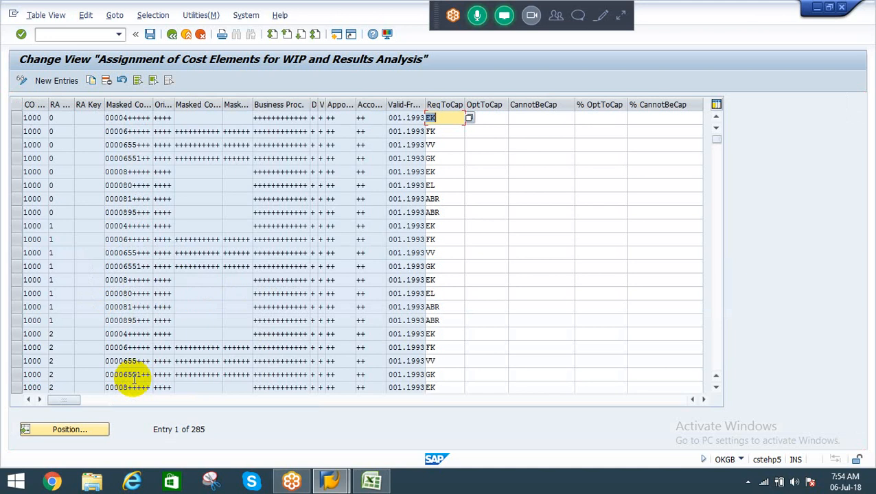
pyautogui.click(59, 81)
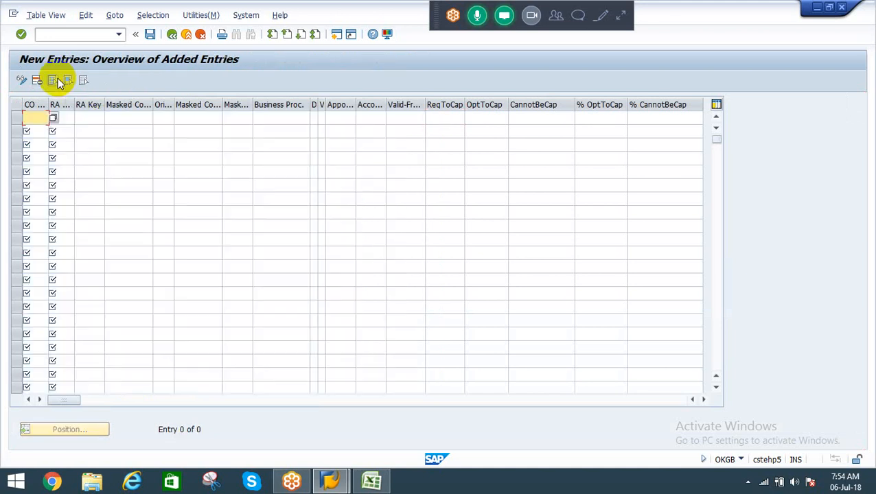
# Step: Enter CO area RECO, results analysis version 0 and results analysis key RERA in the first assignment row
pyautogui.write('RECO')
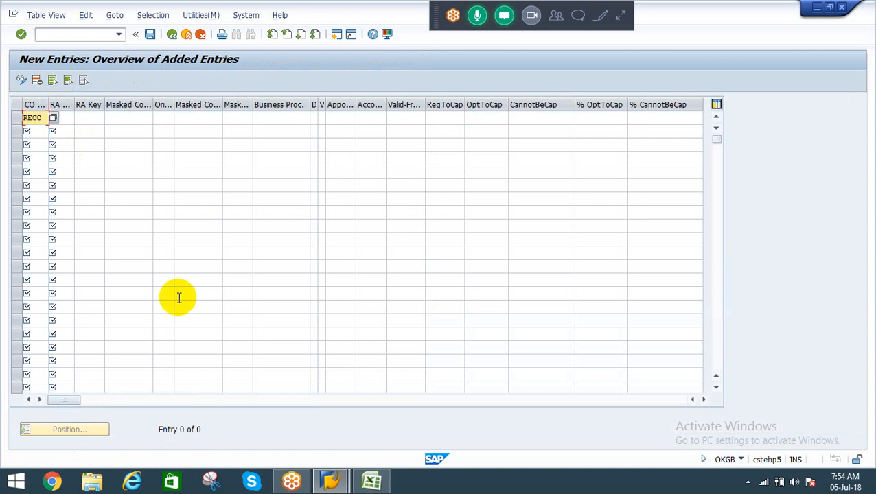
pyautogui.press('Tab')
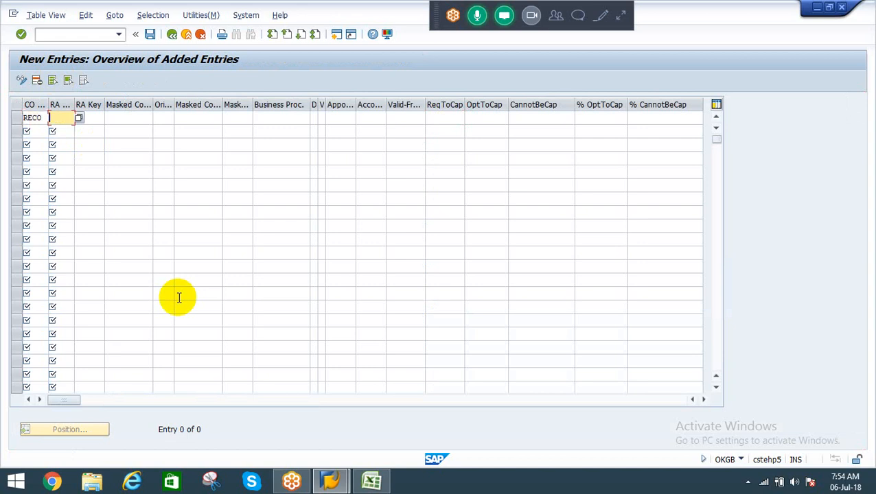
pyautogui.press('F4')
pyautogui.press('Return')
pyautogui.press('Tab')
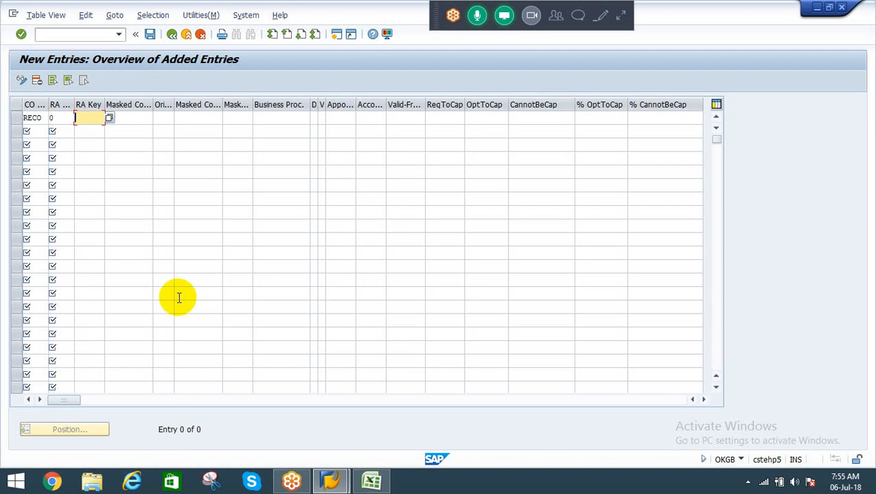
pyautogui.press('F4')
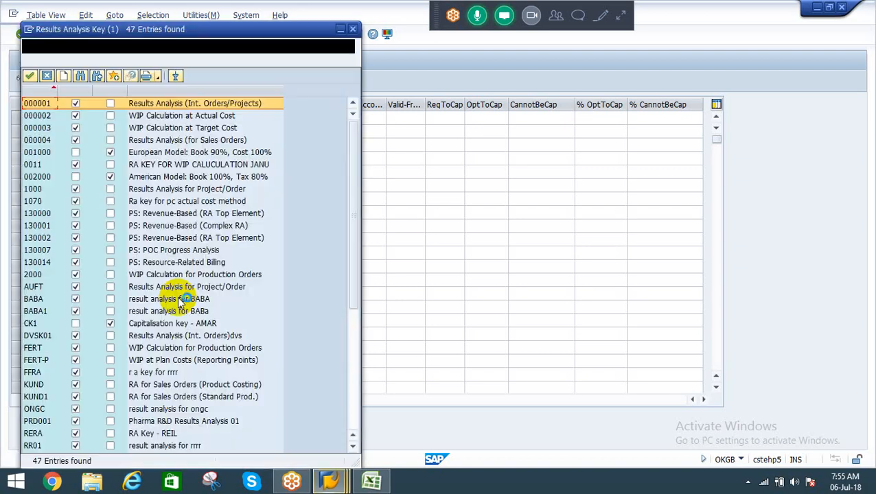
pyautogui.press('Escape')
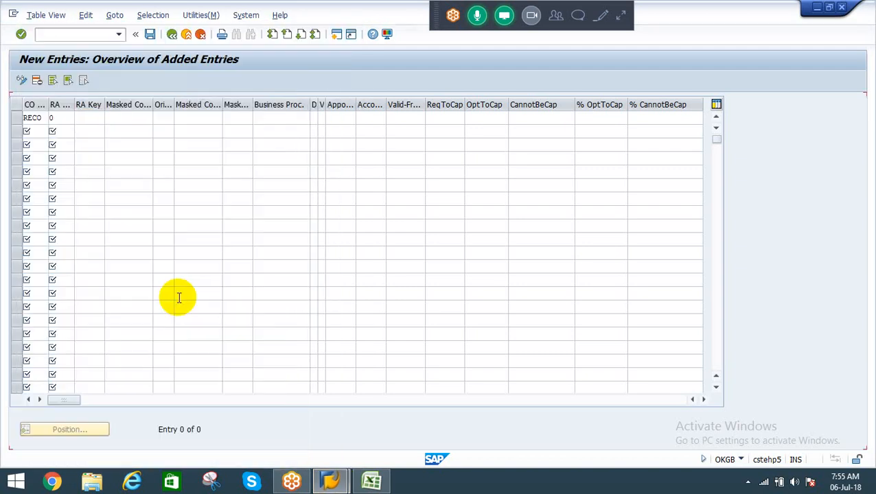
pyautogui.write('RERA')
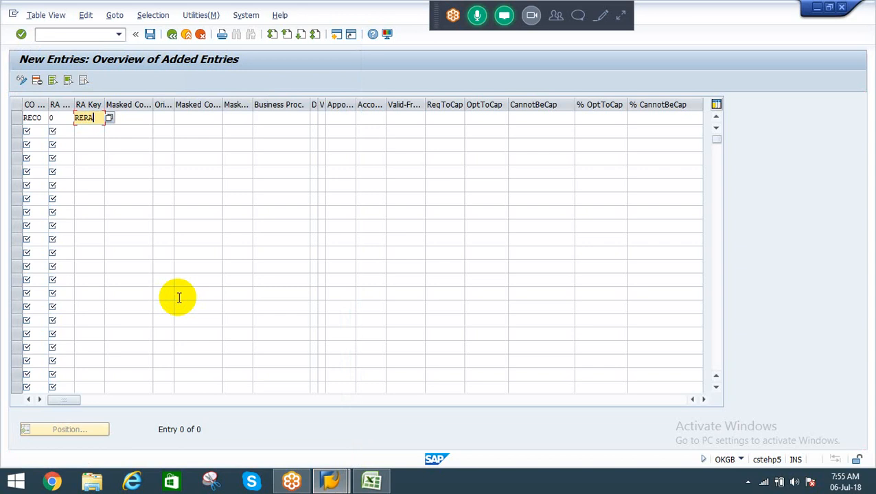
pyautogui.press('Tab')
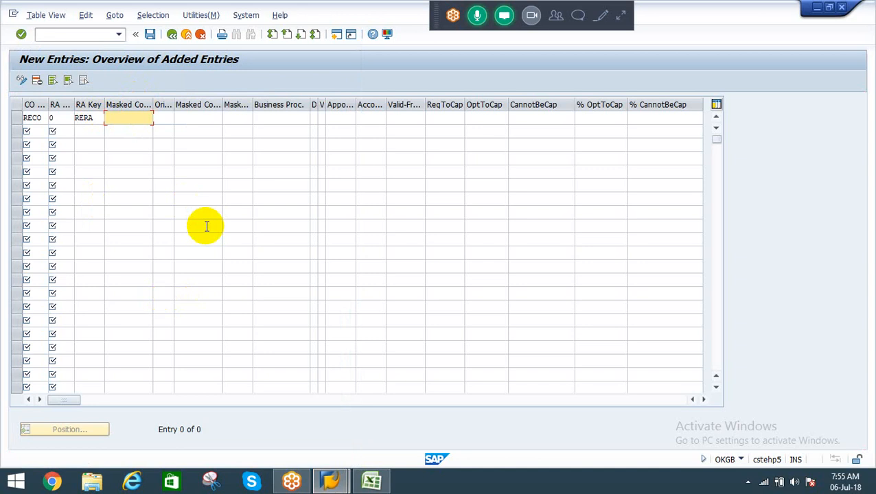
# Step: Mask the row's cost element and cost center with ++++++++++ each and its activity type with ++++++
pyautogui.write('++++++++++')
pyautogui.press('Tab')
pyautogui.press('Tab')
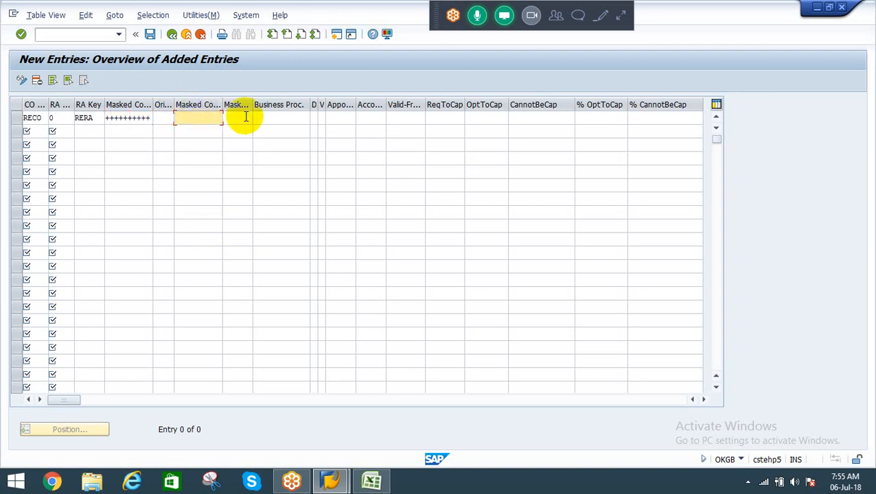
pyautogui.write('++++++++++')
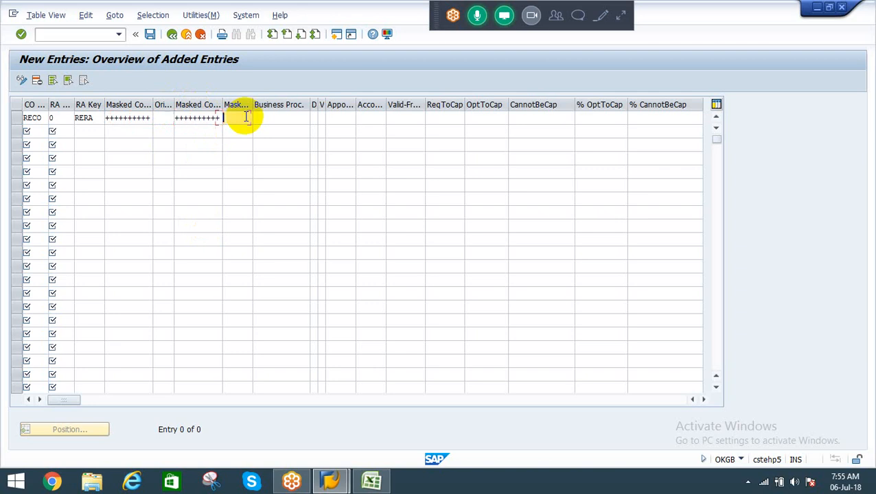
pyautogui.press('Tab')
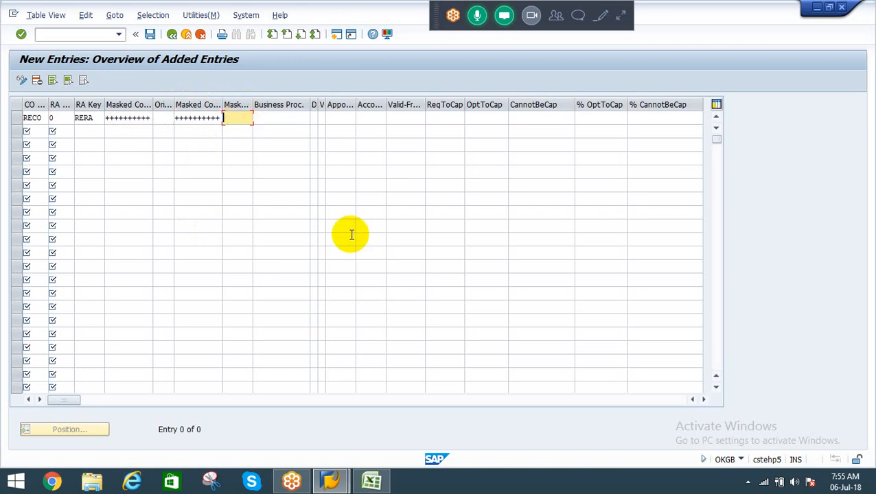
pyautogui.write('++++++')
pyautogui.press('Tab')
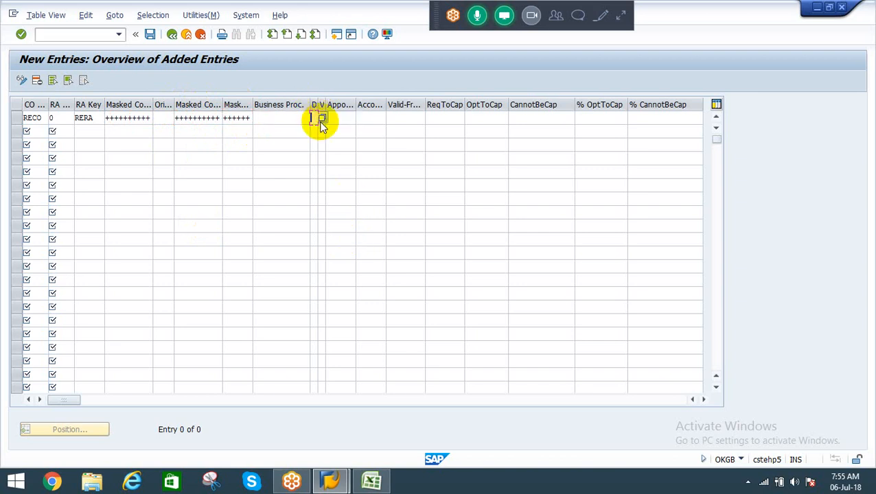
# Step: Set both the debit/credit indicator and the variable/fixed indicator of the RERA row to +
pyautogui.click(322, 119)
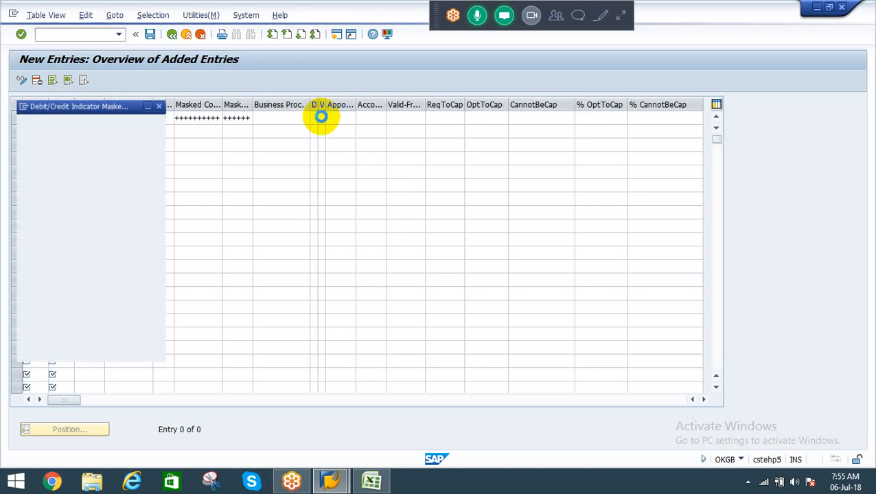
pyautogui.doubleClick(155, 193)
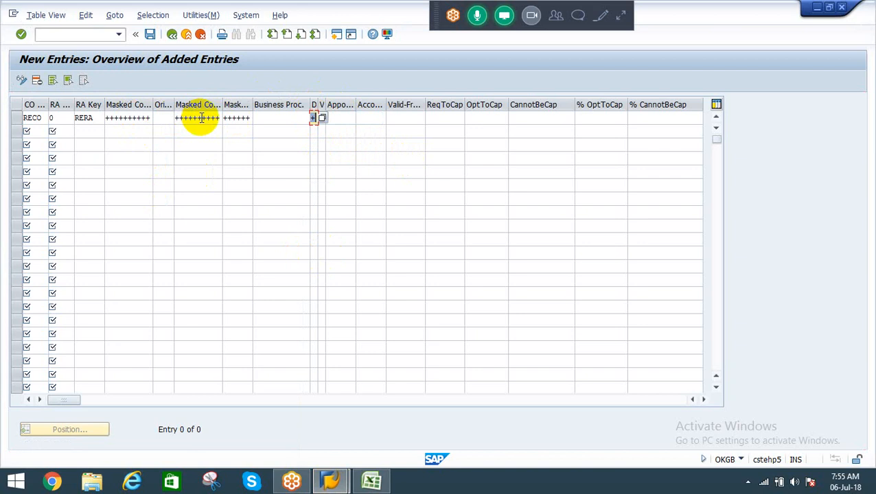
pyautogui.click(230, 118)
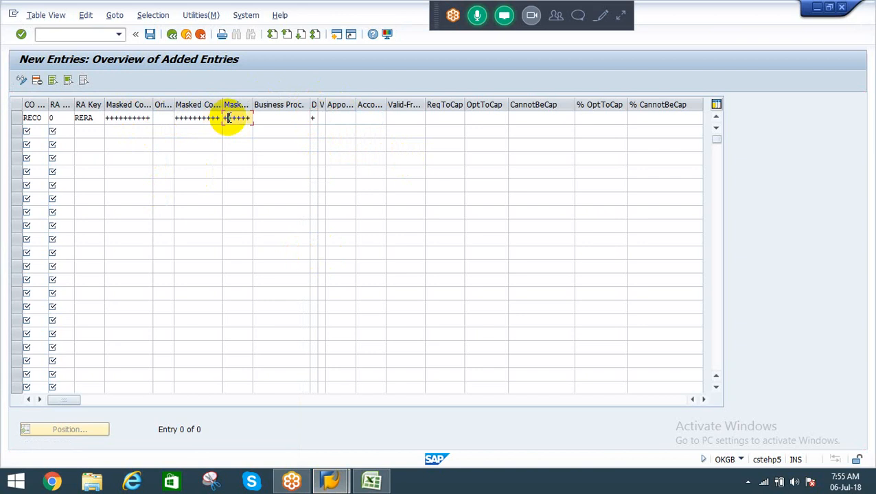
pyautogui.click(315, 118)
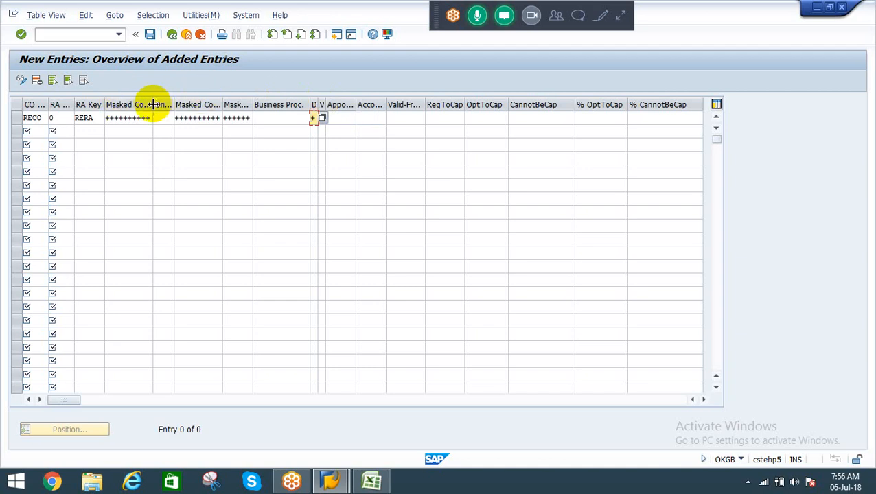
pyautogui.moveTo(152, 104); pyautogui.dragTo(162, 104)
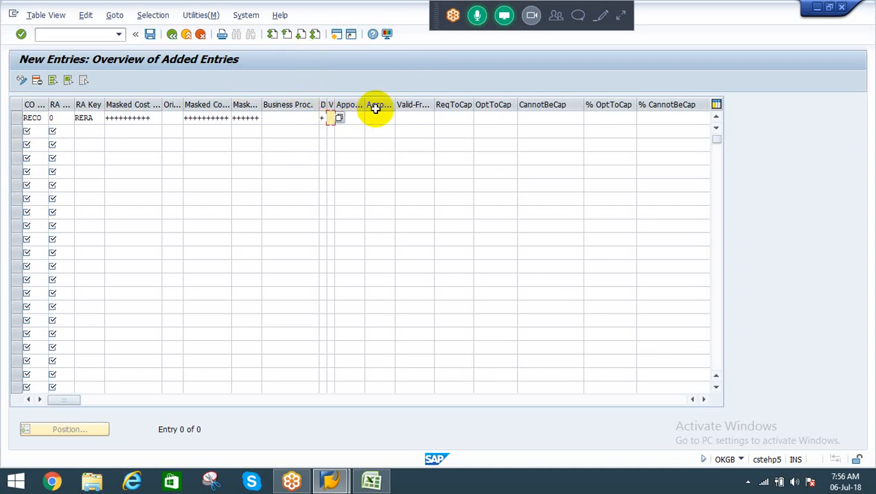
pyautogui.press('F4')
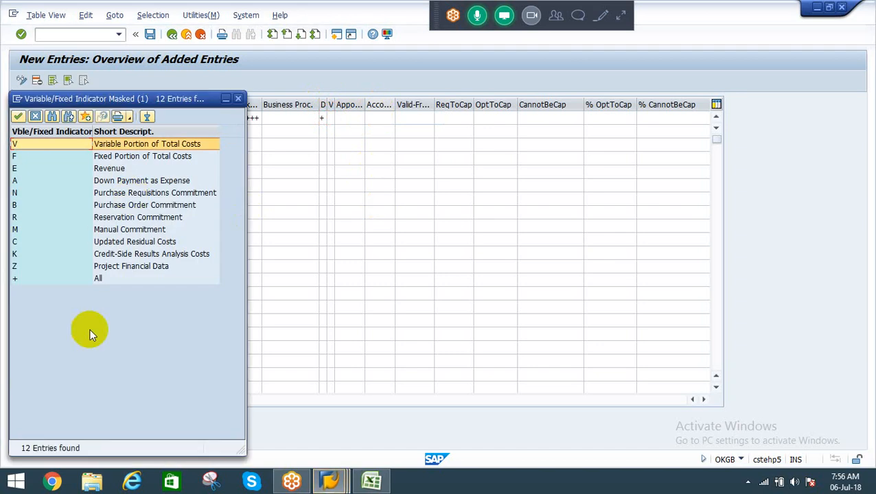
pyautogui.click(46, 278)
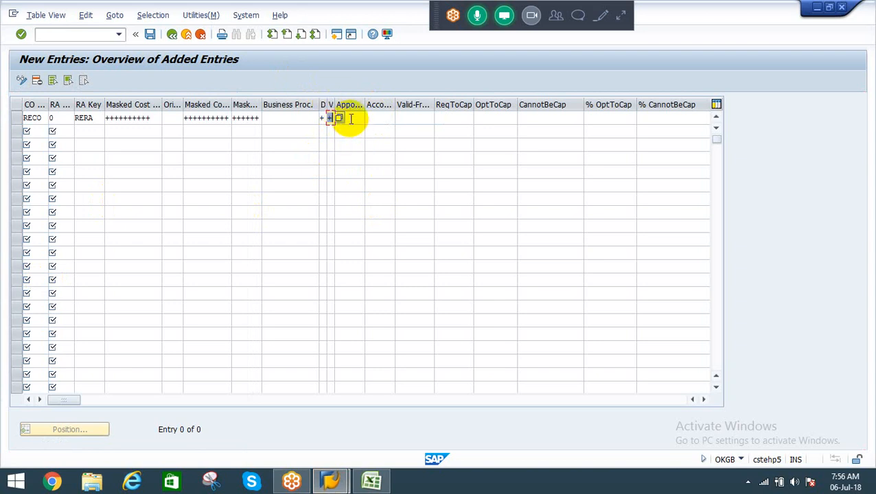
# Step: Assign line ID RMC (Material cost) as the requirement to capitalize for the RERA row
pyautogui.click(351, 119)
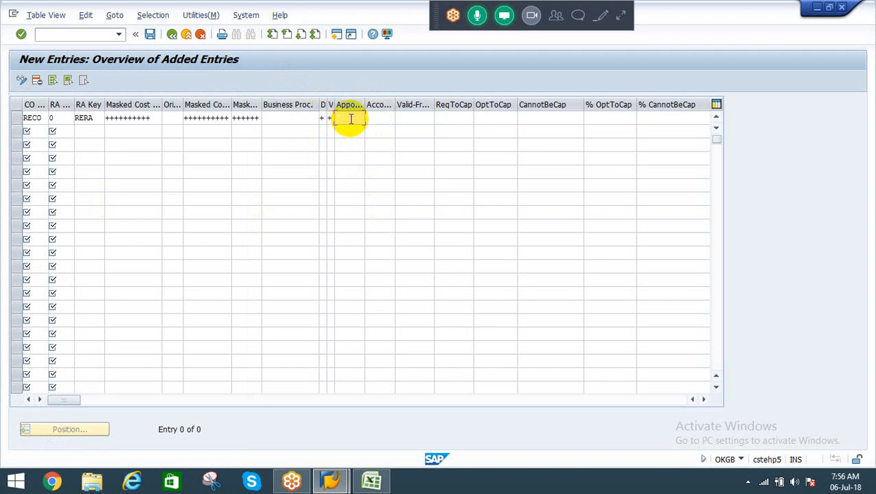
pyautogui.click(417, 117)
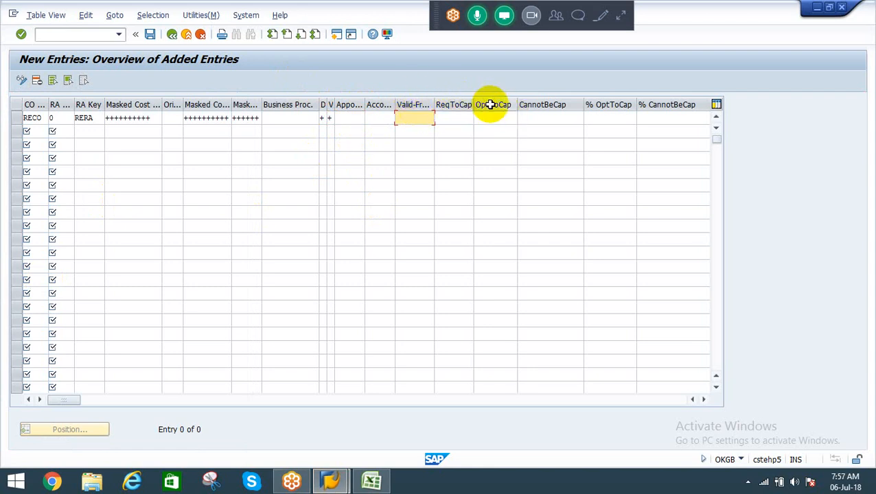
pyautogui.click(703, 401)
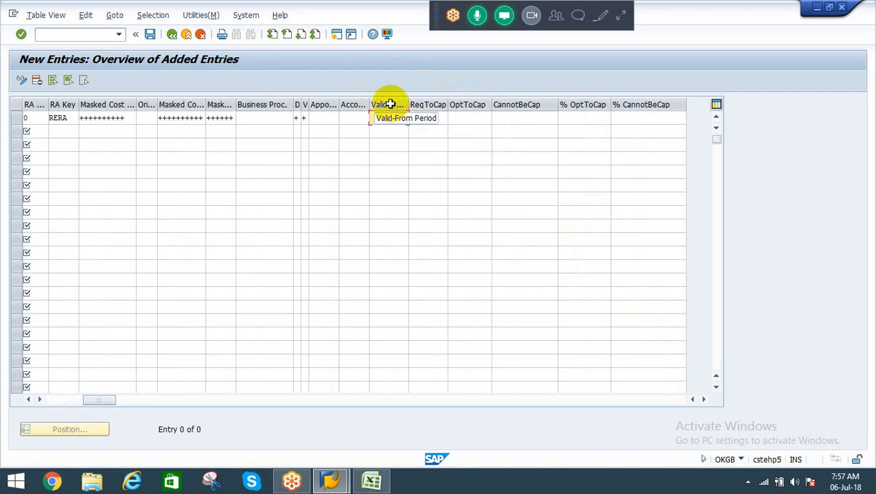
pyautogui.click(426, 119)
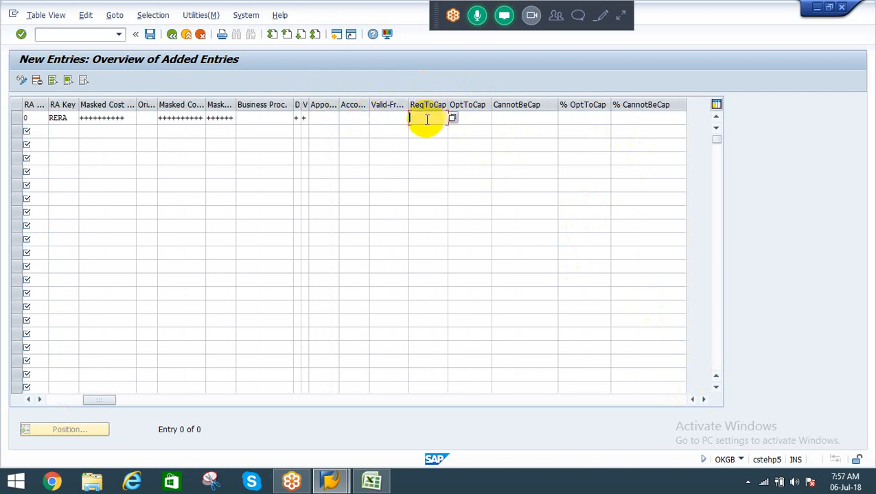
pyautogui.click(452, 118)
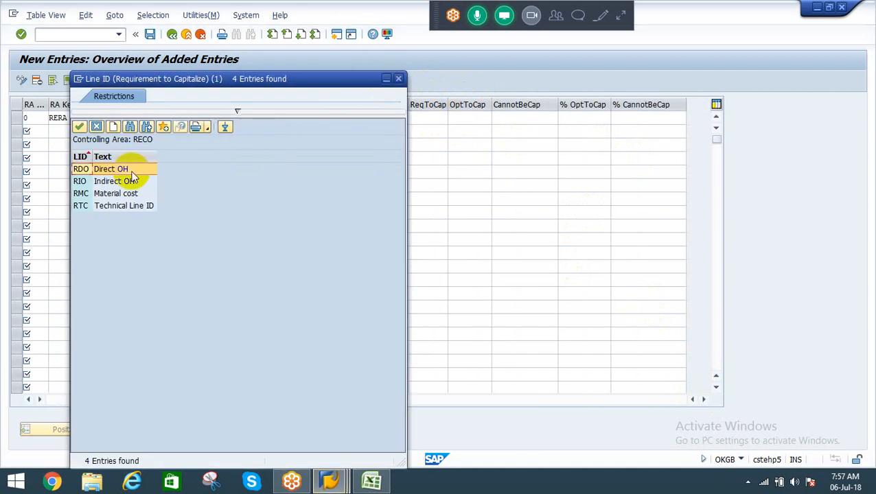
pyautogui.doubleClick(110, 194)
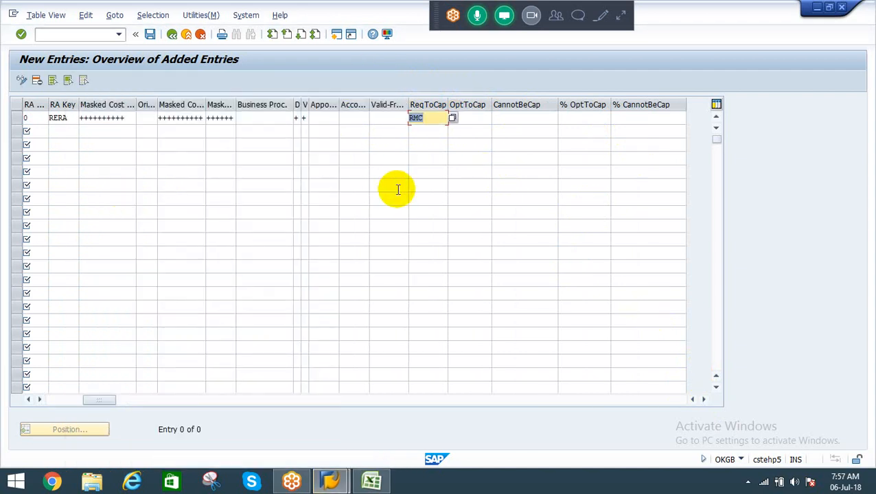
# Step: Set the RERA row's valid-from period to 004.2018 and save the cost element assignment
pyautogui.click(476, 118)
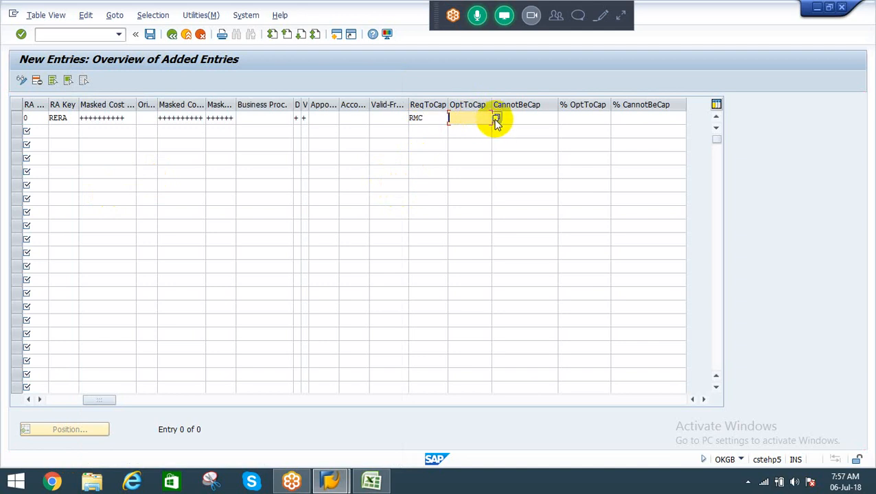
pyautogui.click(425, 119)
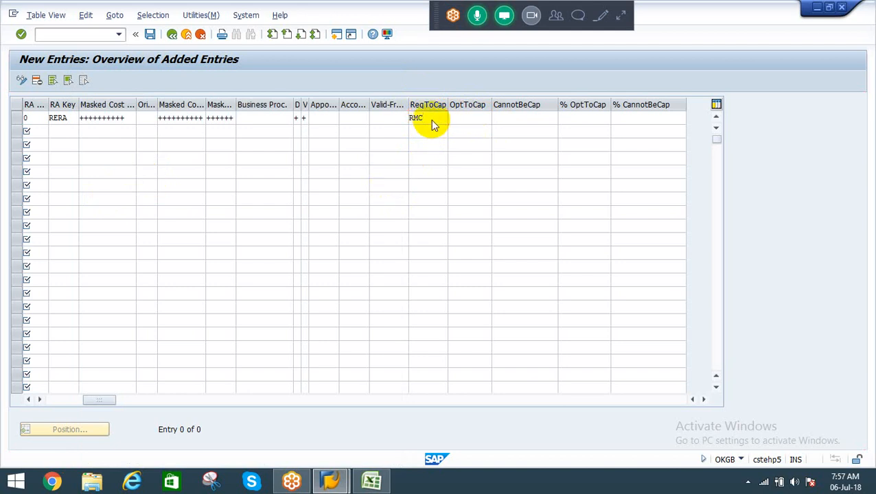
pyautogui.press('Return')
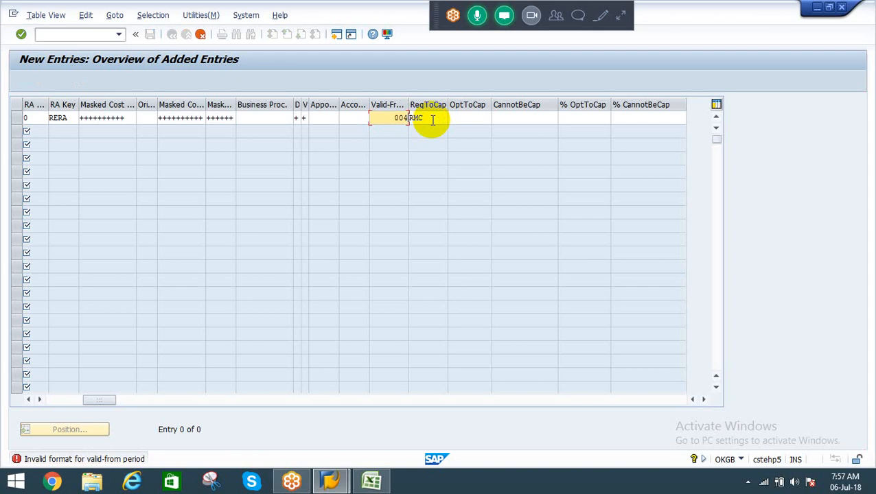
pyautogui.press('Return')
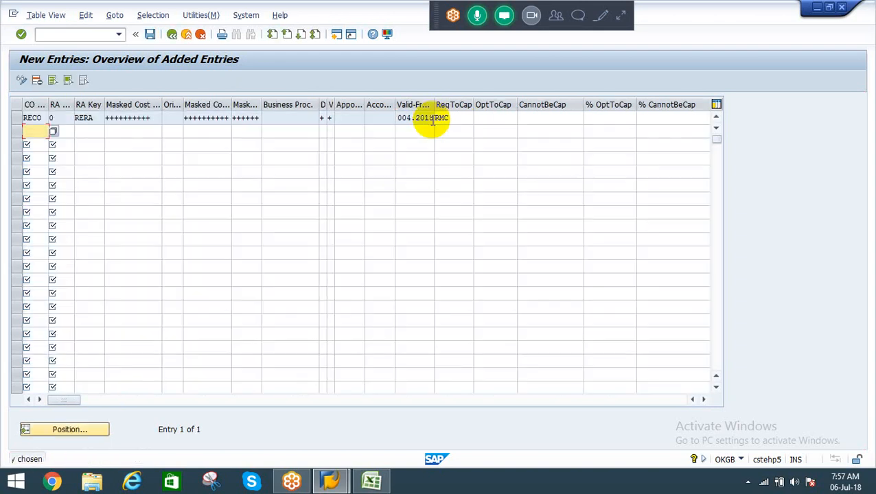
pyautogui.moveTo(398, 118); pyautogui.dragTo(448, 123)
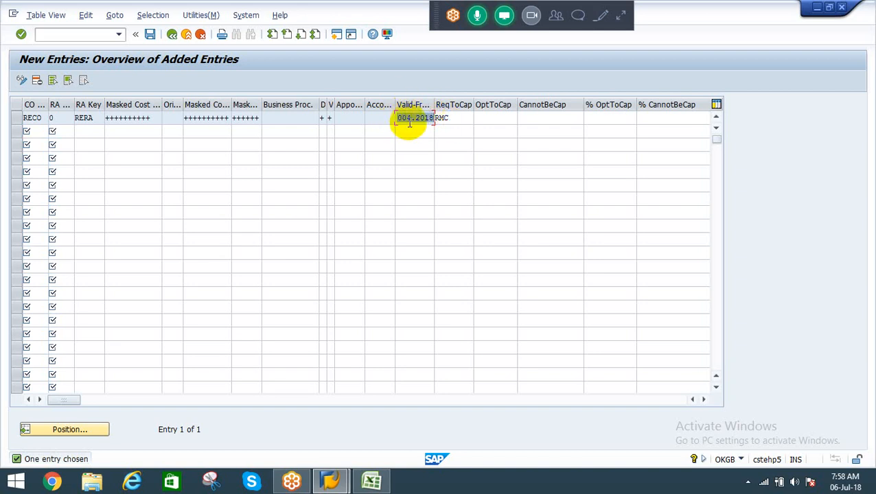
pyautogui.click(461, 118)
pyautogui.click(149, 34)
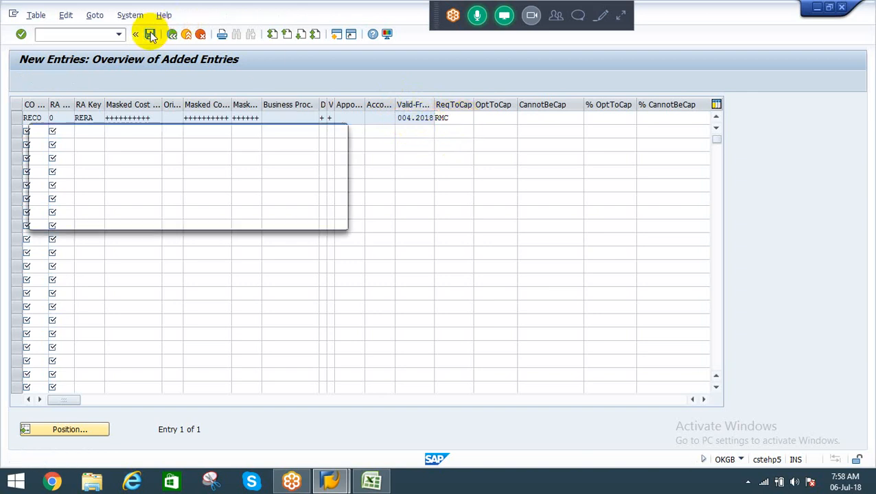
pyautogui.click(189, 218)
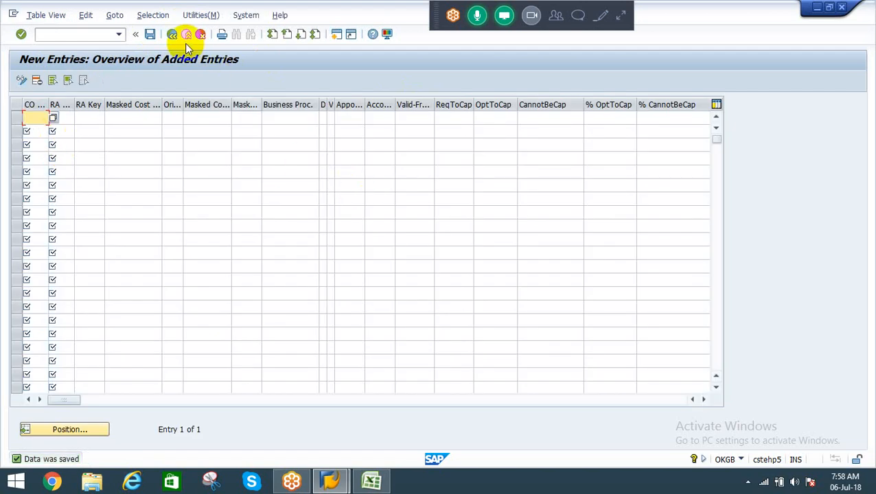
# Step: Start another assignment row with CO area RECO, results analysis version 0 and results analysis key RERA
pyautogui.click(717, 118)
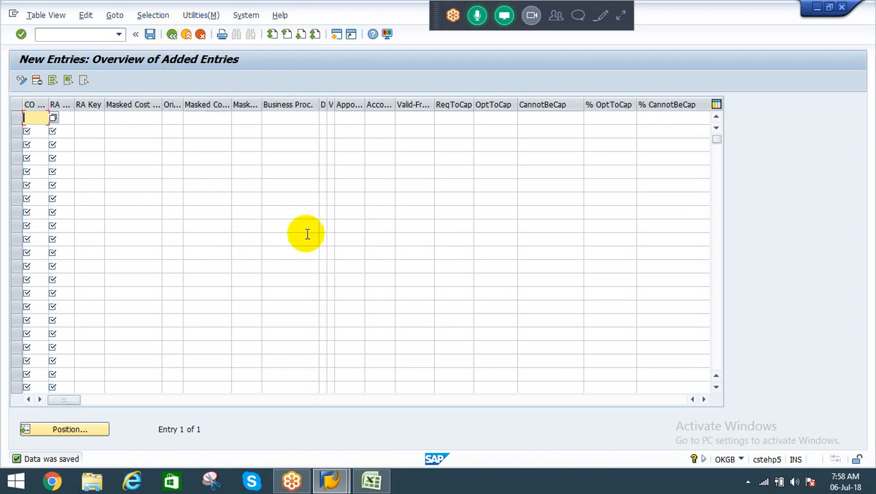
pyautogui.click(35, 121)
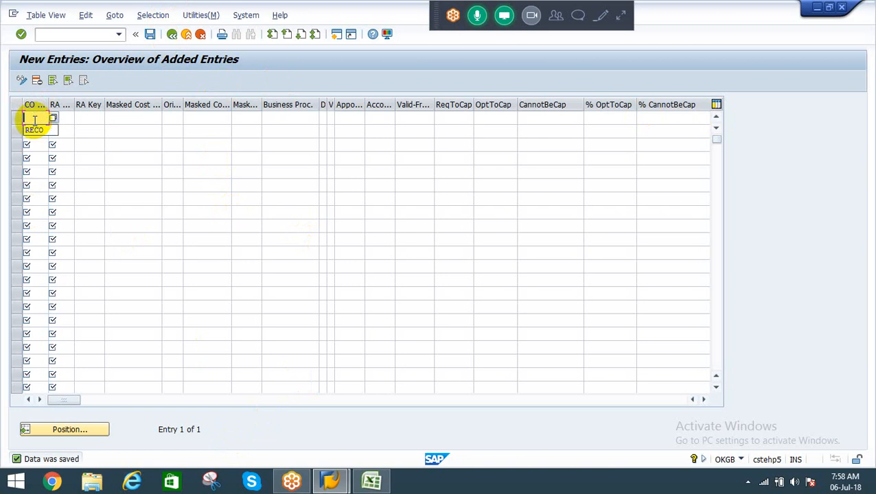
pyautogui.write('REC0')
pyautogui.press('Tab')
pyautogui.write('0')
pyautogui.press('Tab')
pyautogui.write('RERA')
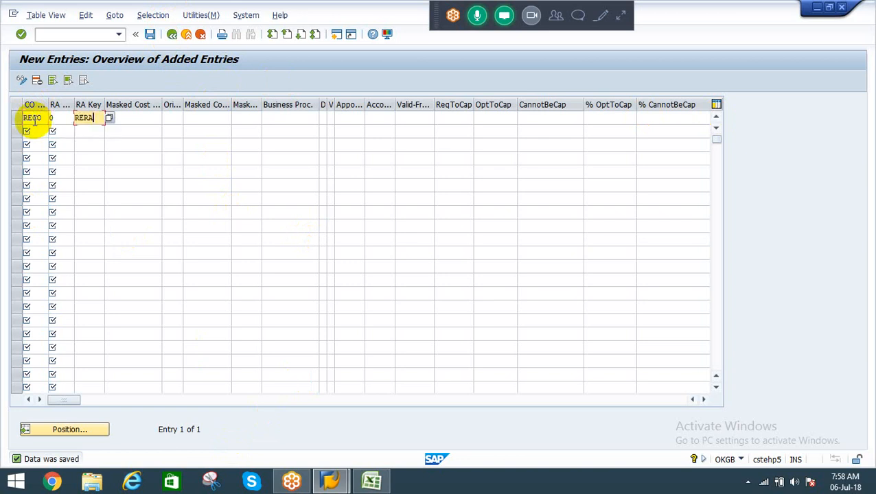
# Step: Mask the new row's cost element and cost center with ++++++++++ each and its activity type with ++++++
pyautogui.press('Tab')
pyautogui.write('++++++++++')
pyautogui.press('Tab')
pyautogui.press('Tab')
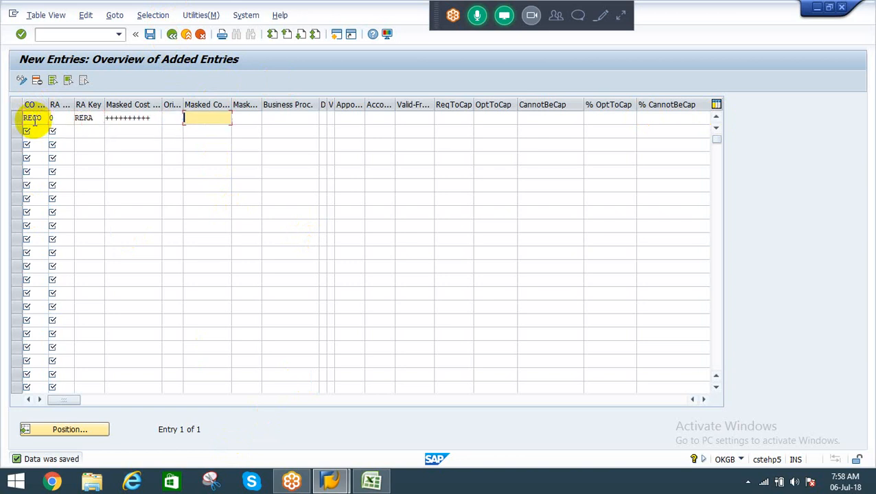
pyautogui.write('++++++++++')
pyautogui.press('Tab')
pyautogui.write('++++++')
pyautogui.press('Tab')
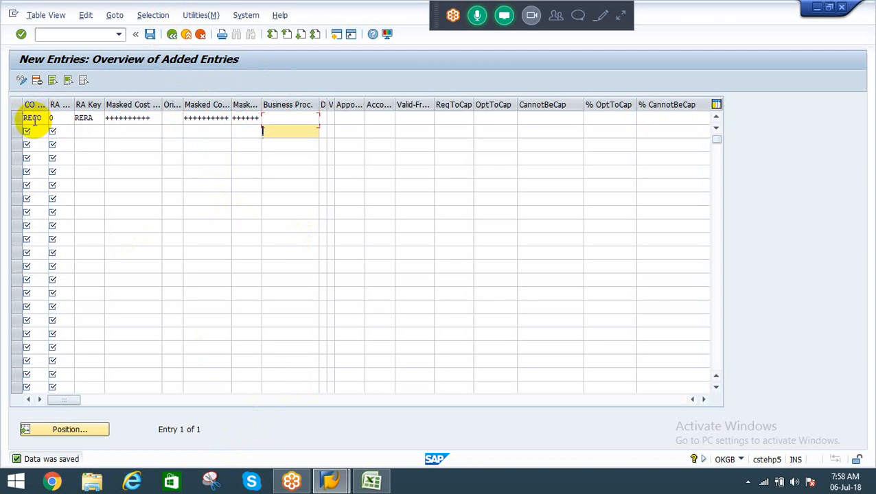
# Step: Set the new row's debit/credit and variable/fixed indicators to +
pyautogui.press('Return')
pyautogui.hotkey('shift', 'Tab')
pyautogui.hotkey('shift', 'Tab')
pyautogui.hotkey('shift', 'Tab')
pyautogui.hotkey('shift', 'Tab')
pyautogui.hotkey('shift', 'Tab')
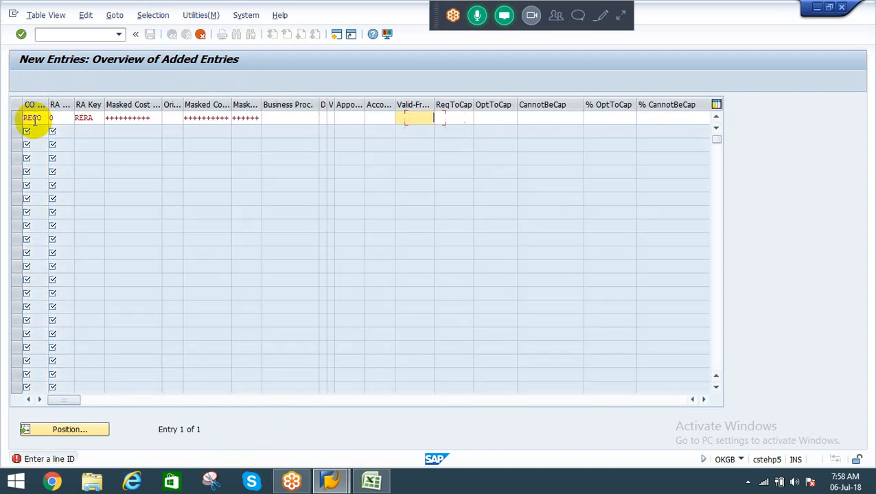
pyautogui.write('+')
pyautogui.press('Tab')
pyautogui.write('+')
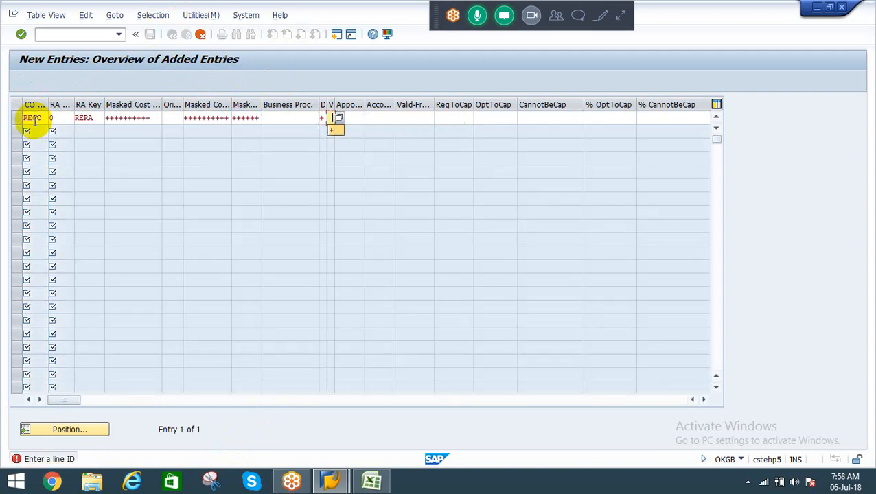
# Step: Try to add the row with valid-from period 004.2018 and requirement-to-capitalize line ID RDO (Direct OH), and discard the entry
pyautogui.press('Tab')
pyautogui.press('Tab')
pyautogui.press('Tab')
pyautogui.press('Down')
pyautogui.press('Tab')
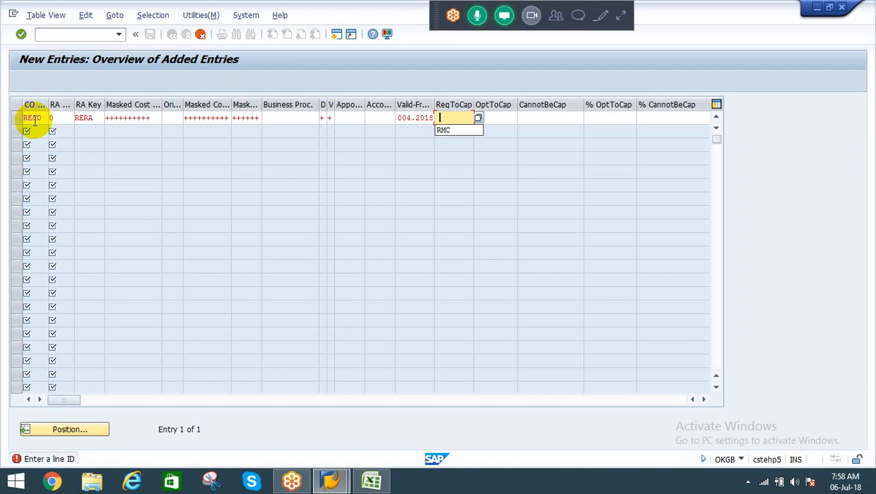
pyautogui.press('F4')
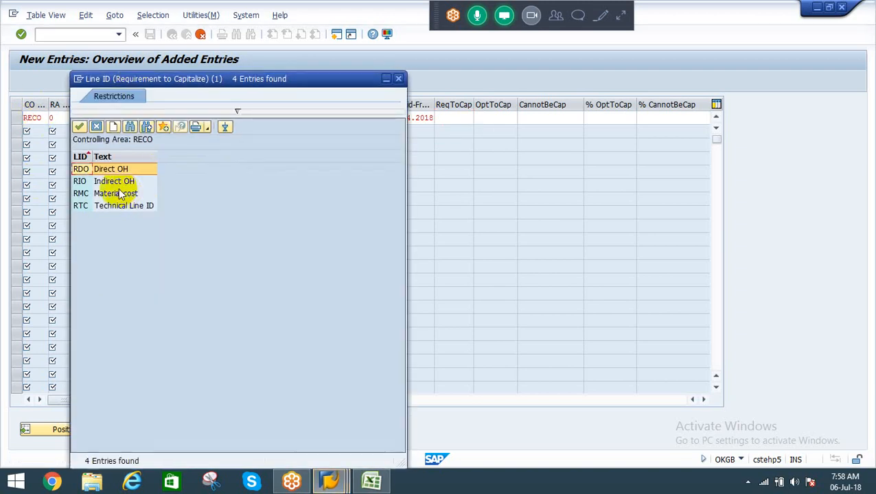
pyautogui.doubleClick(103, 169)
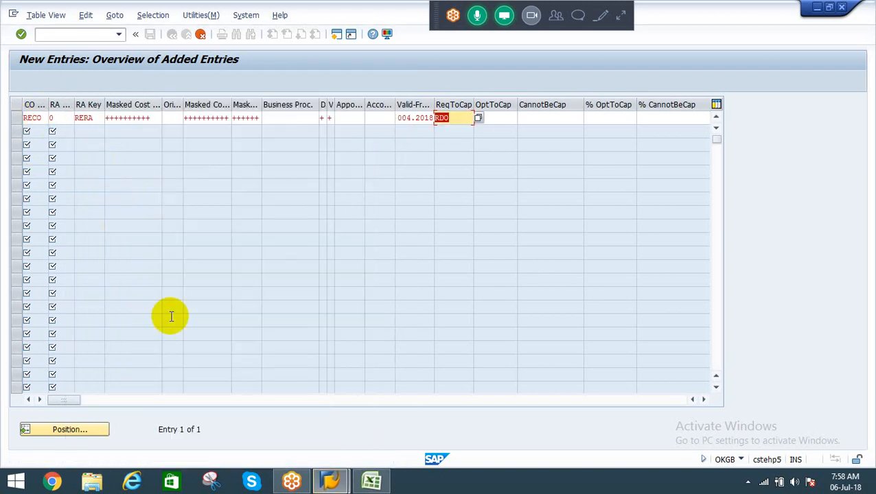
pyautogui.press('Return')
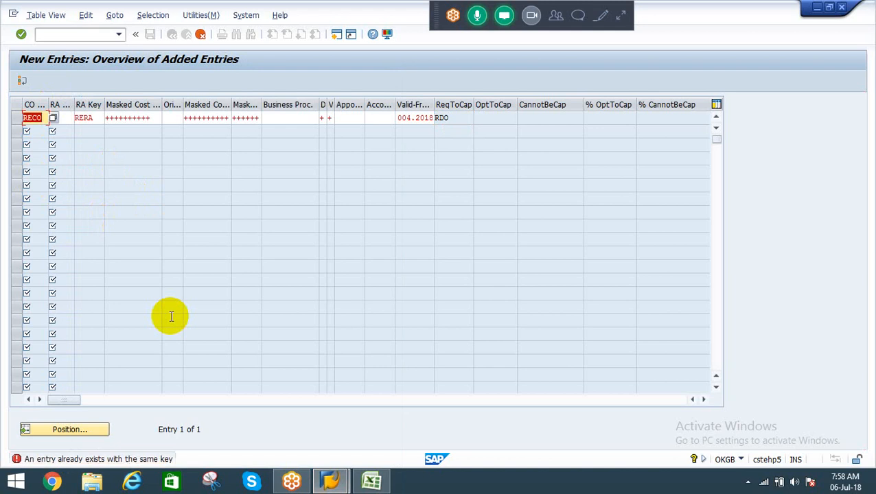
pyautogui.press('F12')
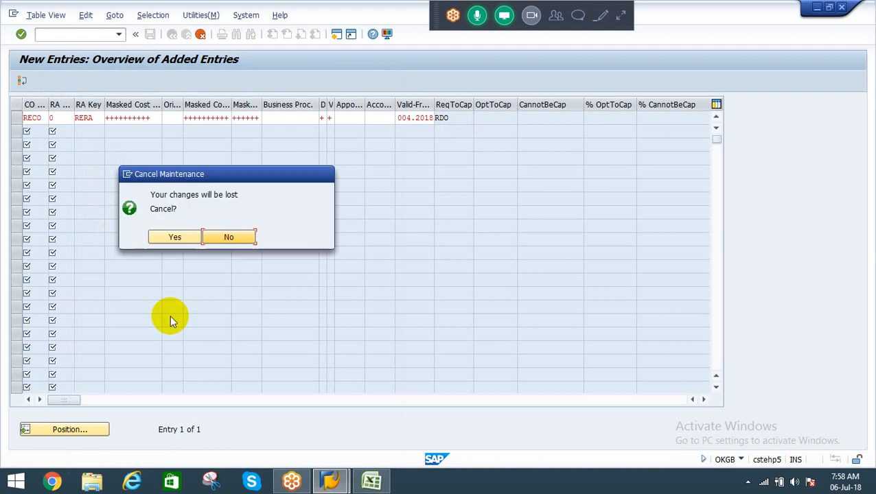
pyautogui.click(175, 237)
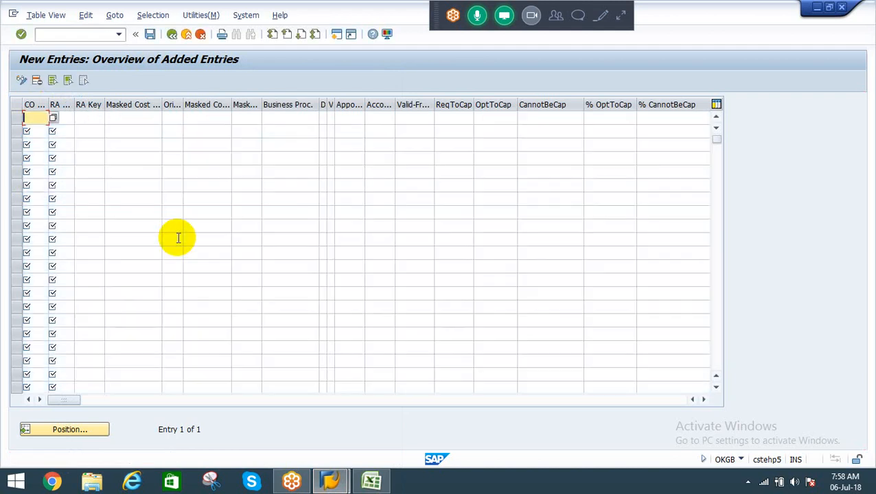
# Step: Locate the saved assignment of CO area RECO, delete its RERA row and save the deletion
pyautogui.click(66, 430)
pyautogui.write('re')
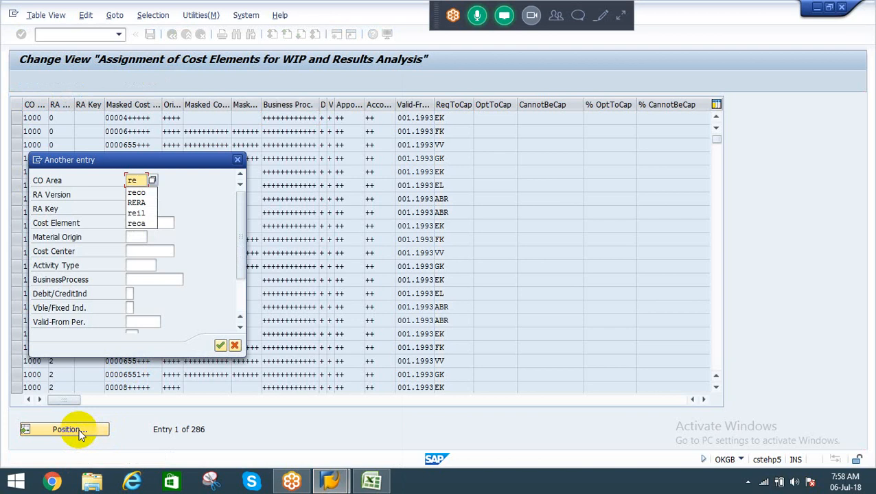
pyautogui.press('Down')
pyautogui.press('Return')
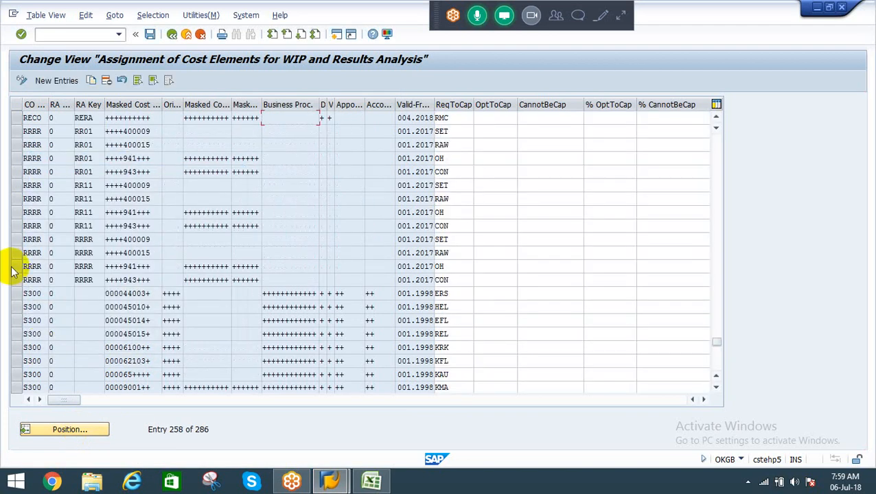
pyautogui.click(17, 119)
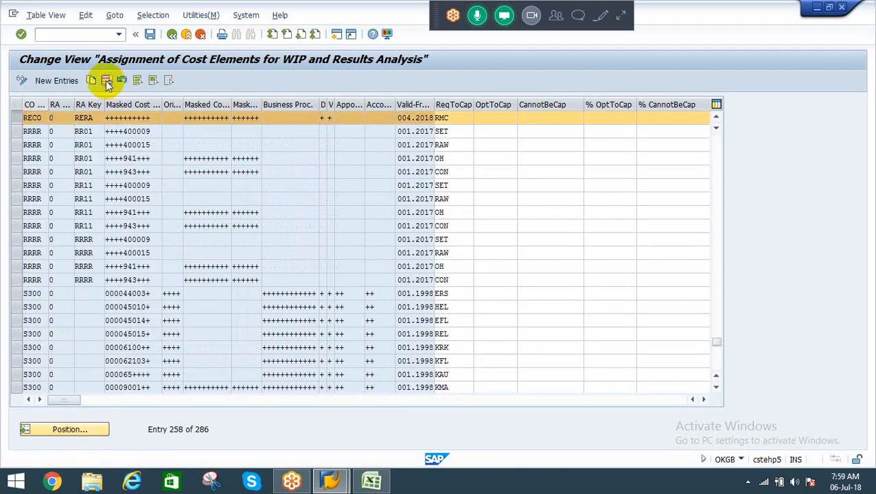
pyautogui.click(107, 80)
pyautogui.hotkey('ctrl', 's')
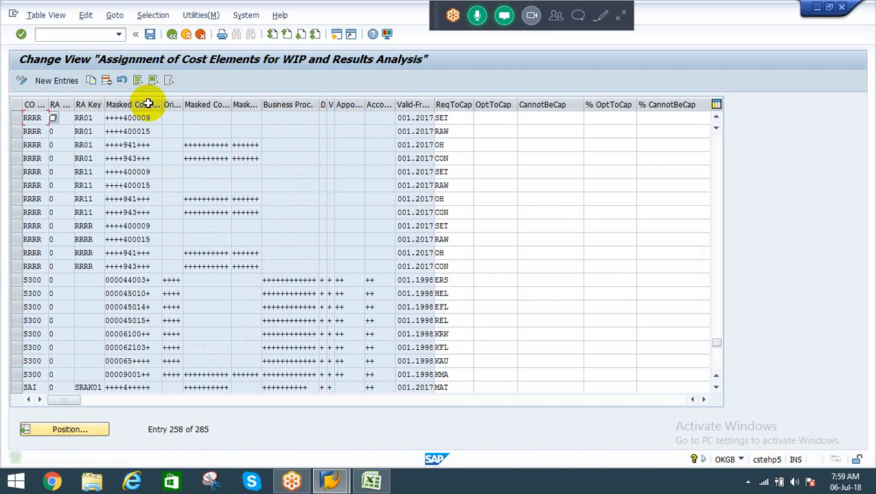
# Step: Create a new assignment entry with CO area RECO, results analysis version 0 and results analysis key RERA
pyautogui.click(55, 85)
pyautogui.press('Down')
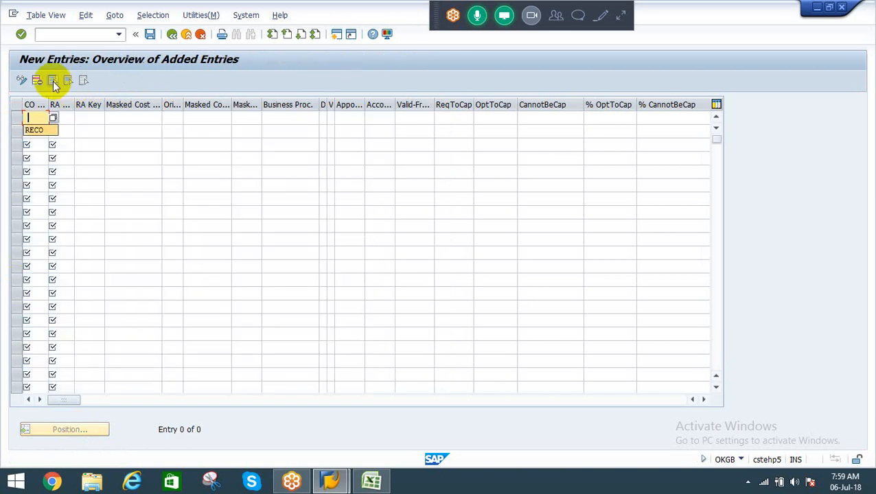
pyautogui.press('Tab')
pyautogui.press('Down')
pyautogui.press('Tab')
pyautogui.press('Down')
pyautogui.press('Tab')
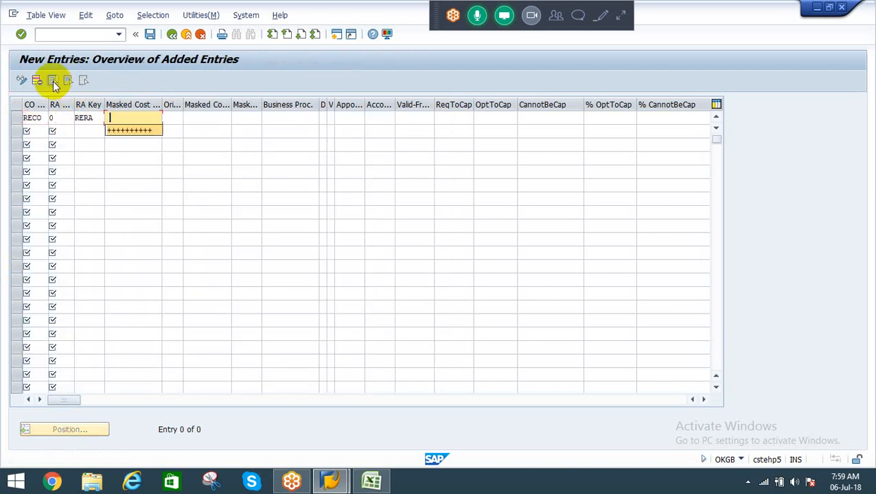
# Step: Mask the first row's cost element and cost center with ++++++++++ each and its activity type with ++++++
pyautogui.press('Down')
pyautogui.press('Tab')
pyautogui.press('Tab')
pyautogui.press('Down')
pyautogui.press('Tab')
pyautogui.press('Down')
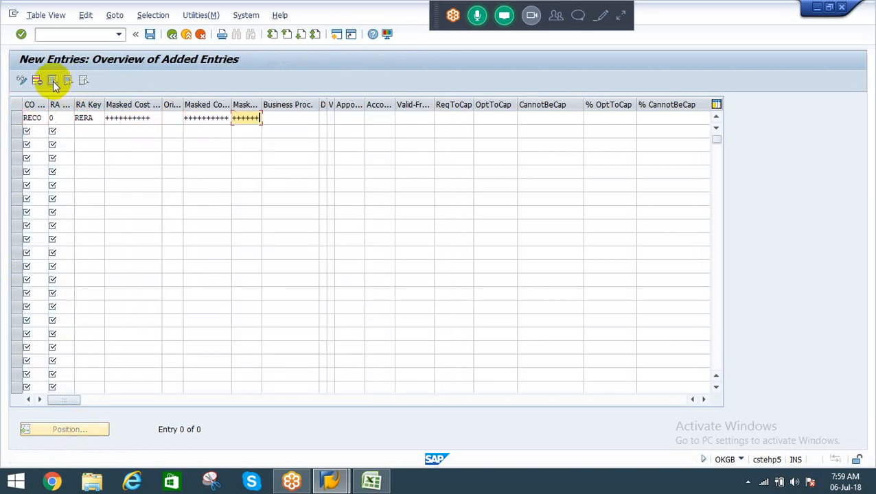
# Step: Set both the debit/credit indicator and the variable/fixed indicator of the first row to +
pyautogui.press('Tab')
pyautogui.press('Tab')
pyautogui.press('Down')
pyautogui.press('Tab')
pyautogui.press('Down')
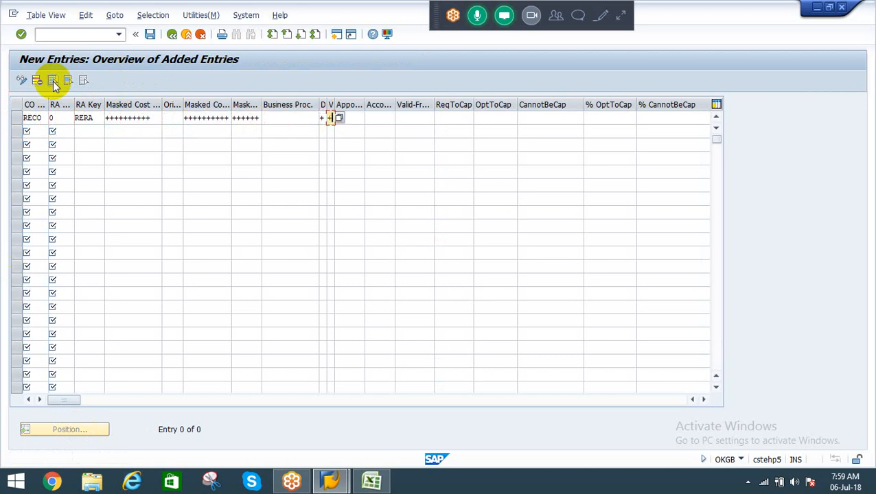
# Step: Set the first row's valid-from period to 004.2018 and assign line ID RMC as its requirement to capitalize
pyautogui.press('Tab')
pyautogui.press('Tab')
pyautogui.press('Tab')
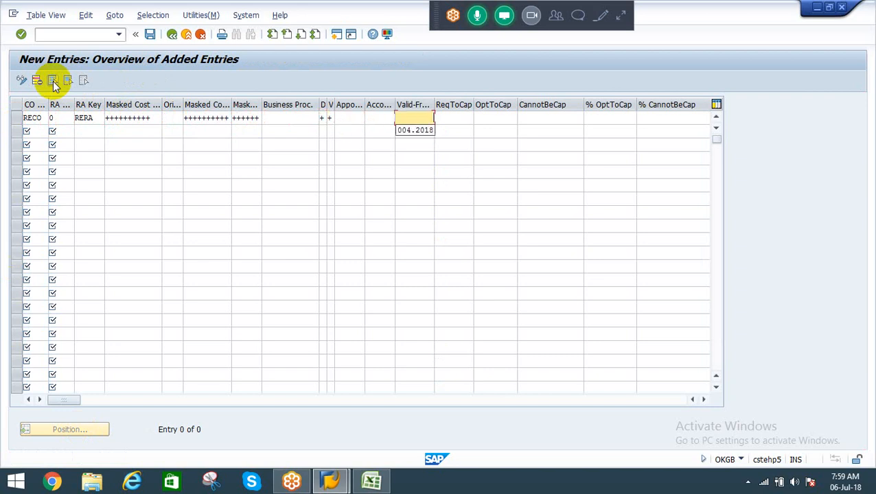
pyautogui.press('Down')
pyautogui.press('Tab')
pyautogui.press('Down')
pyautogui.press('Down')
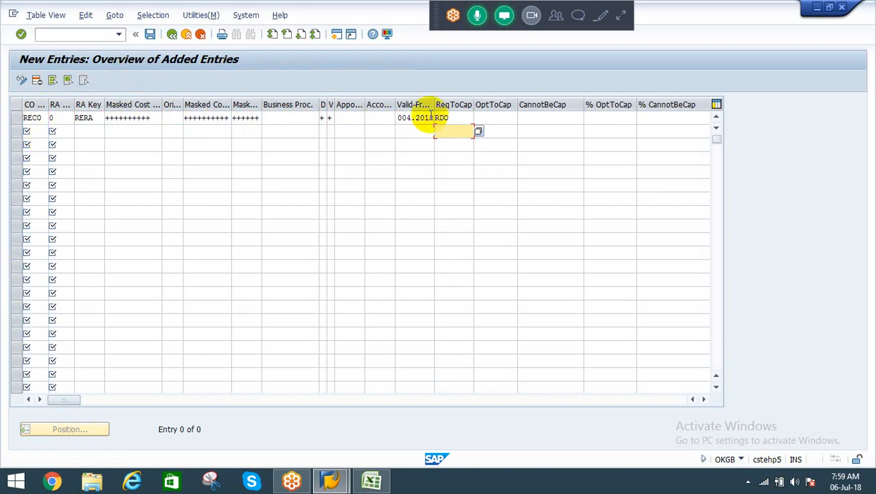
pyautogui.click(455, 119)
pyautogui.press('BackSpace')
pyautogui.press('BackSpace')
pyautogui.press('Down')
pyautogui.press('Down')
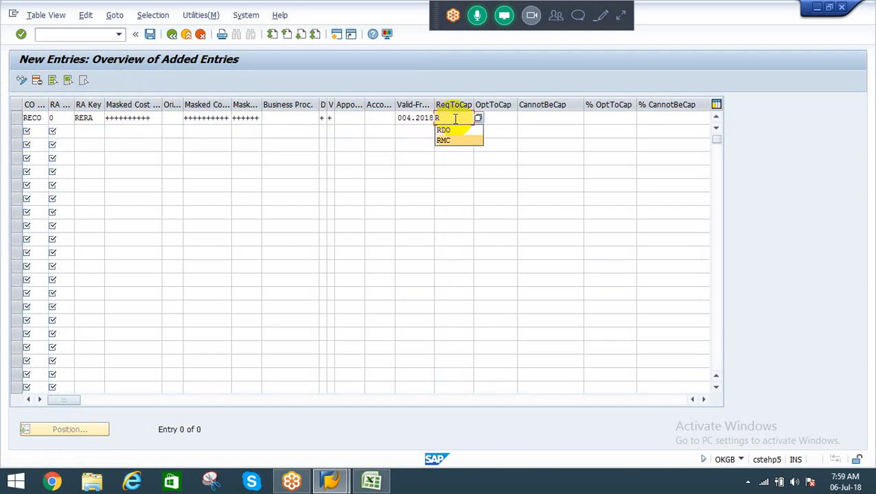
pyautogui.press('Return')
pyautogui.press('Down')
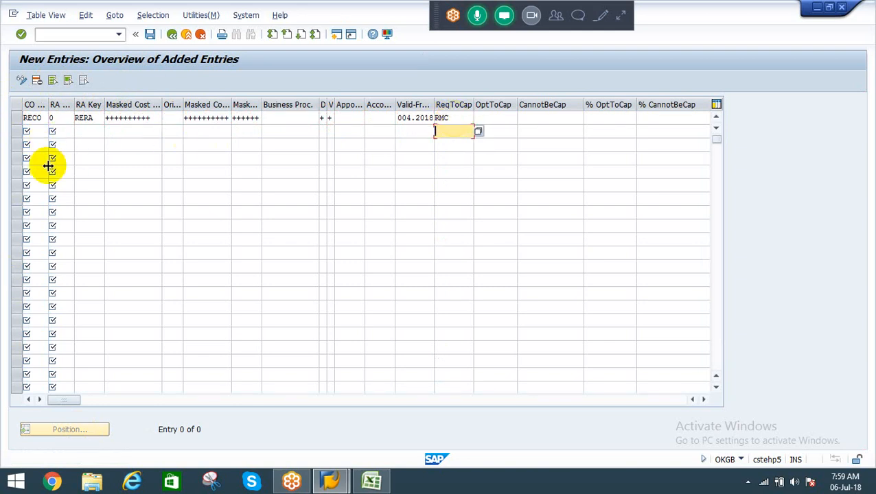
# Step: Enter CO area RECO, results analysis version 0 and results analysis key RERA in the second assignment row
pyautogui.click(28, 132)
pyautogui.write('RECO')
pyautogui.press('Tab')
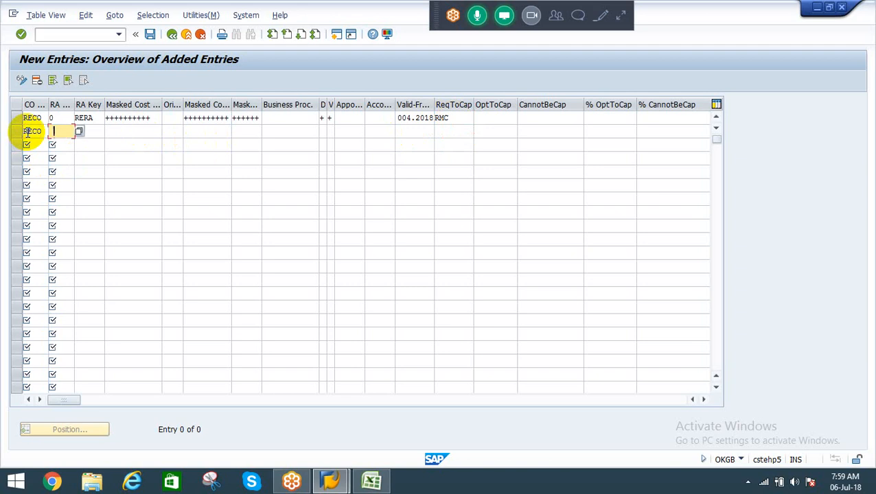
pyautogui.write('0')
pyautogui.press('Tab')
pyautogui.press('space')
pyautogui.press('Down')
# Step: Mask the second row's cost element and cost center with ++++++++++ each and its activity type with ++++++
pyautogui.press('Tab')
pyautogui.press('space')
pyautogui.press('Down')
pyautogui.press('Tab')
pyautogui.press('Tab')
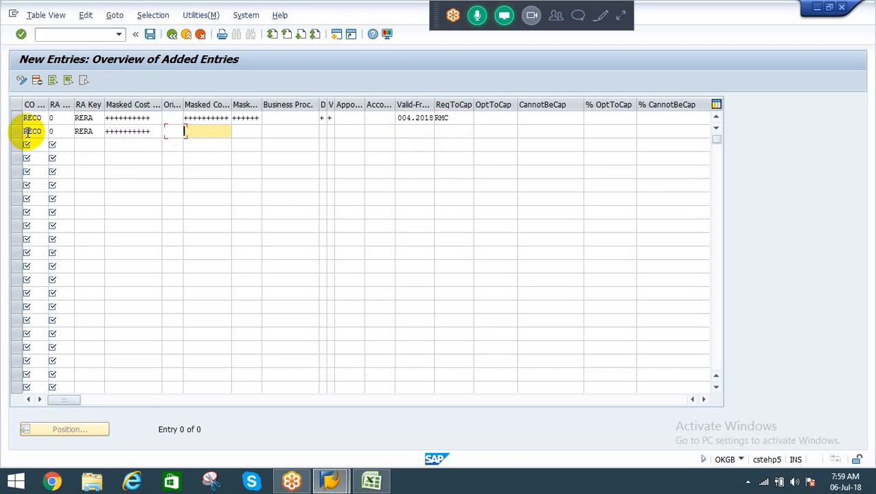
pyautogui.press('space')
pyautogui.press('Down')
pyautogui.press('Tab')
pyautogui.press('space')
pyautogui.press('Down')
# Step: Set the second row's debit/credit indicator and variable/fixed indicator both to +
pyautogui.press('Tab')
pyautogui.press('Tab')
pyautogui.press('space')
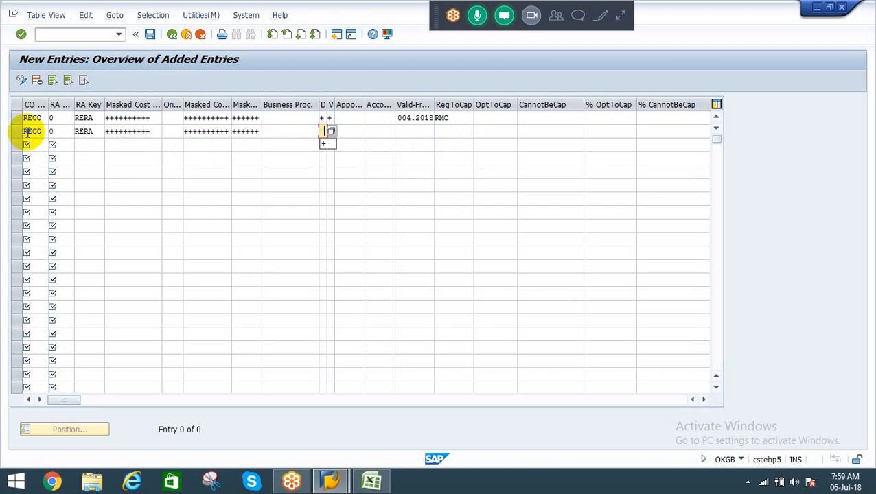
pyautogui.press('Down')
pyautogui.press('Tab')
pyautogui.press('space')
pyautogui.press('Down')
# Step: Set the second row's valid-from period to 004.2018 and assign line ID RDO as its requirement to capitalize
pyautogui.press('Tab')
pyautogui.press('Tab')
pyautogui.press('Tab')
pyautogui.press('space')
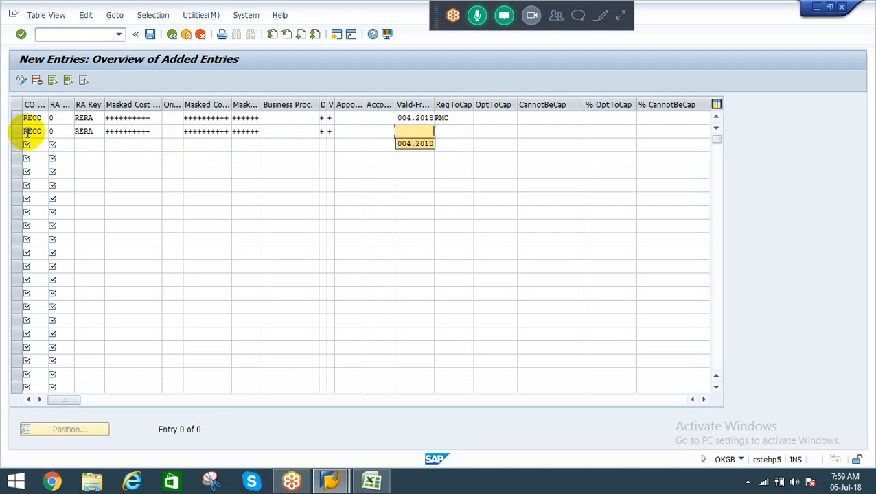
pyautogui.press('Down')
pyautogui.press('Tab')
pyautogui.press('space')
pyautogui.press('Down')
pyautogui.press('Down')
pyautogui.press('Up')
pyautogui.press('Return')
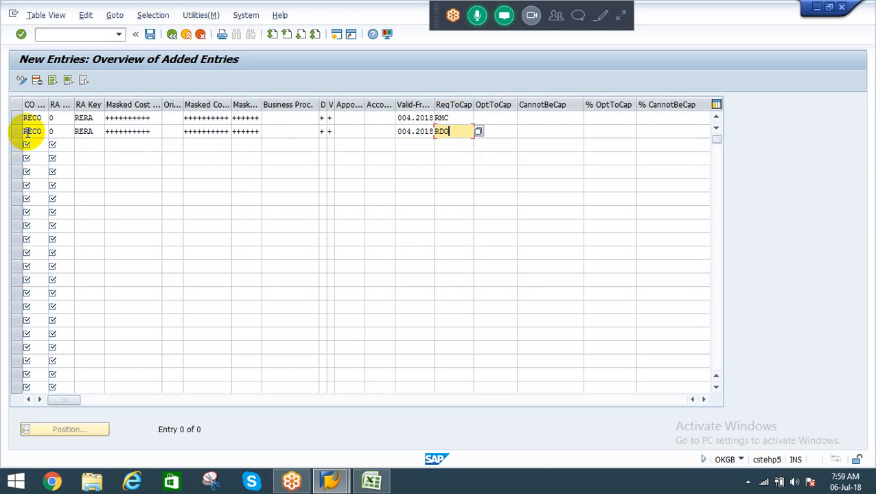
pyautogui.press('Down')
# Step: Enter CO area RECO, results analysis version 0 and results analysis key RERA in the third assignment row
pyautogui.click(30, 145)
pyautogui.press('space')
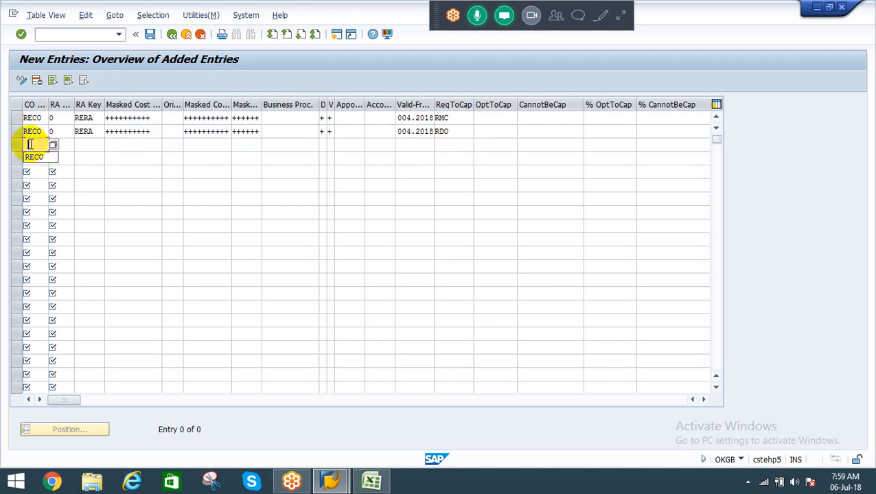
pyautogui.press('Down')
pyautogui.press('Tab')
pyautogui.press('space')
pyautogui.press('Down')
pyautogui.press('Tab')
pyautogui.press('space')
pyautogui.press('Down')
# Step: Mask the third row's cost element and cost center with ++++++++++ each and its activity type with ++++++
pyautogui.press('Tab')
pyautogui.press('space')
pyautogui.press('Down')
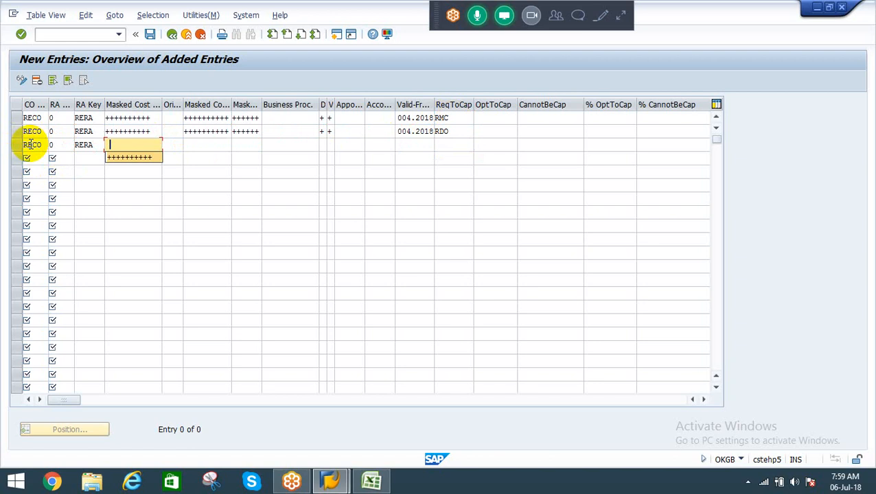
pyautogui.press('Tab')
pyautogui.press('Tab')
pyautogui.press('Tab')
pyautogui.hotkey('shift', 'Tab')
pyautogui.press('space')
pyautogui.press('Down')
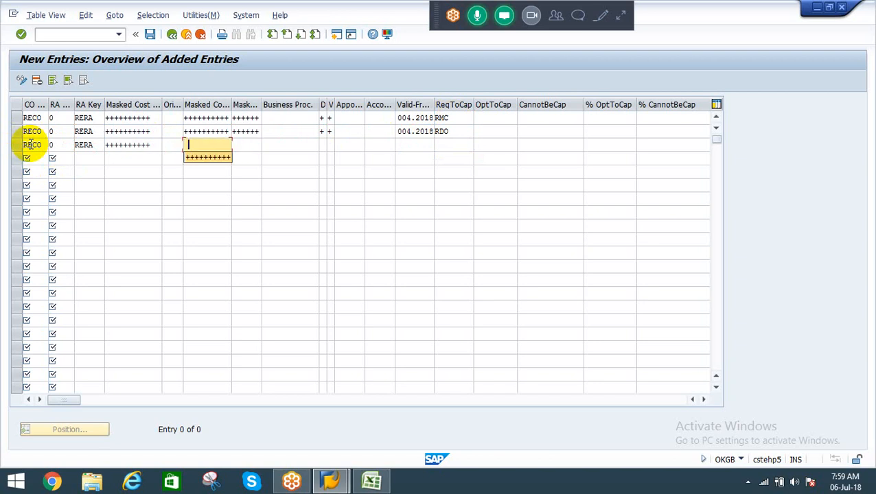
pyautogui.press('Tab')
pyautogui.press('space')
pyautogui.press('Down')
# Step: Set the third row's debit/credit indicator and variable/fixed indicator both to +
pyautogui.press('Tab')
pyautogui.press('Tab')
pyautogui.press('space')
pyautogui.press('Down')
pyautogui.press('Tab')
pyautogui.press('space')
pyautogui.press('Down')
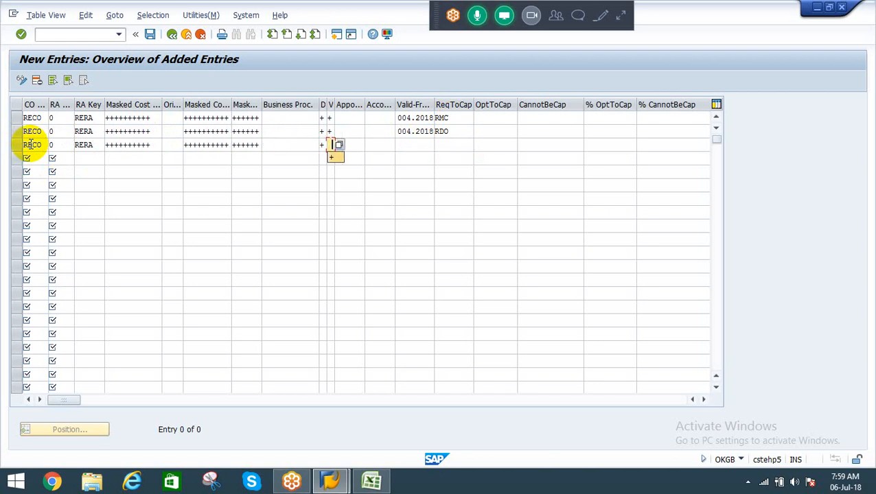
# Step: Set the third row's valid-from period to 004.2018, assign line ID RIO as its requirement to capitalize and check the entries
pyautogui.press('Tab')
pyautogui.press('Tab')
pyautogui.press('Tab')
pyautogui.press('space')
pyautogui.press('Down')
pyautogui.press('Tab')
pyautogui.press('space')
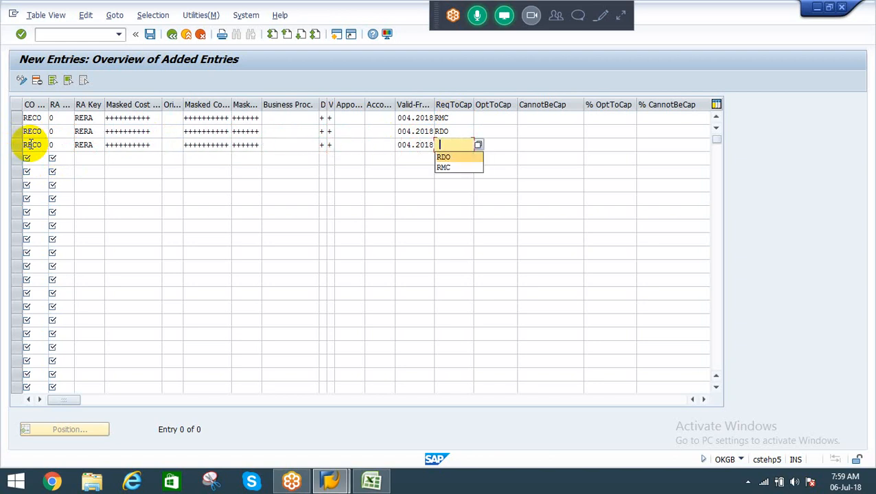
pyautogui.press('Escape')
pyautogui.press('F4')
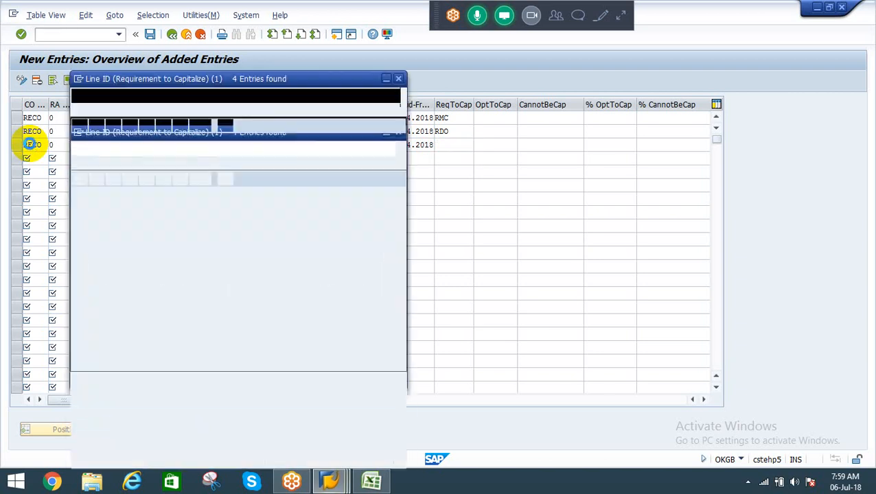
pyautogui.press('Down')
pyautogui.press('Return')
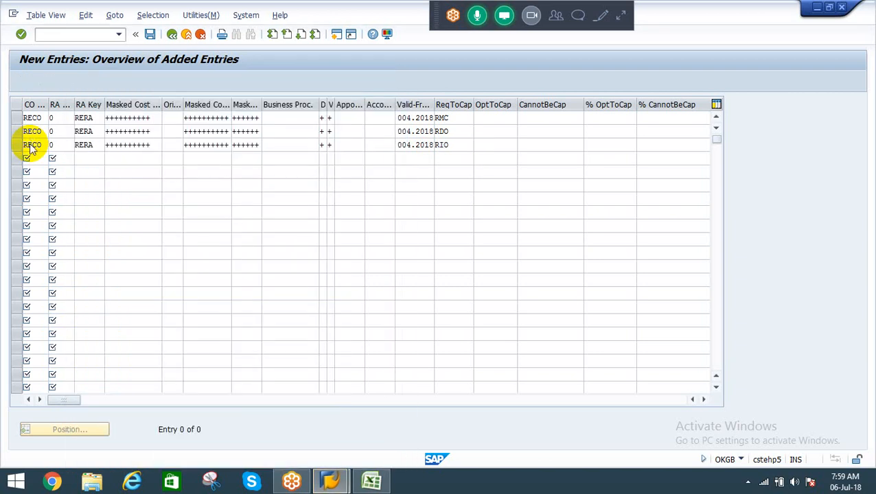
pyautogui.press('Return')
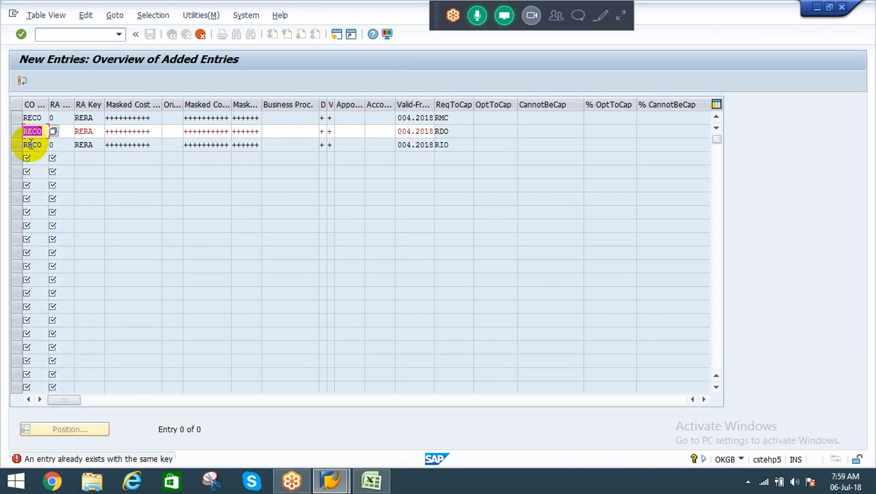
# Step: Change the second row's masked cost element to ++++941+++
pyautogui.press('Tab')
pyautogui.press('Tab')
pyautogui.press('Tab')
pyautogui.press('Tab')
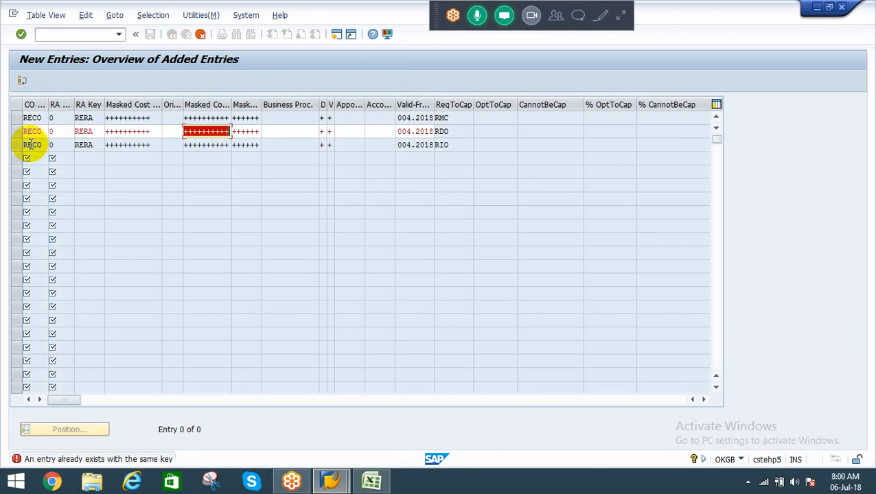
pyautogui.hotkey('shift', 'Tab')
pyautogui.hotkey('shift', 'Tab')
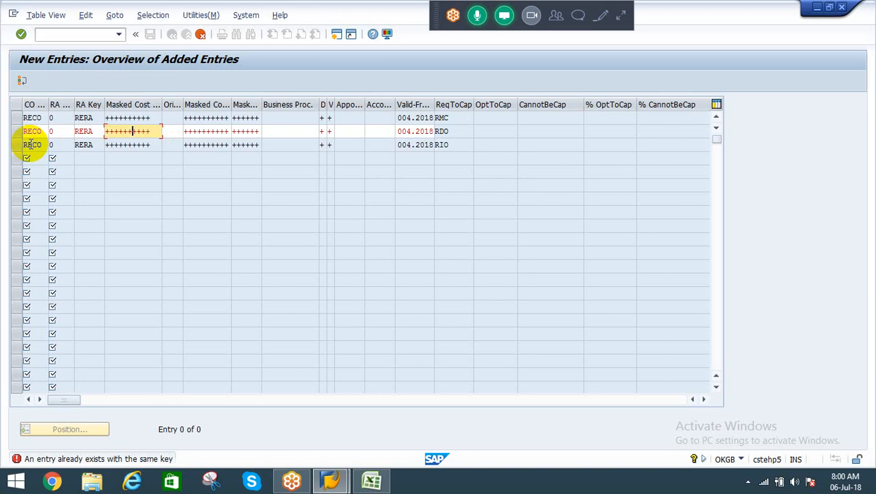
pyautogui.press('BackSpace')
pyautogui.press('BackSpace')
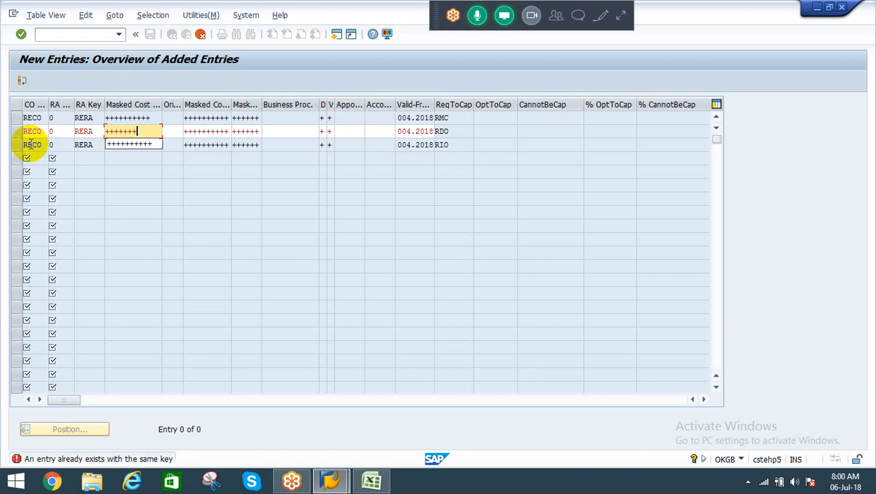
pyautogui.press('BackSpace')
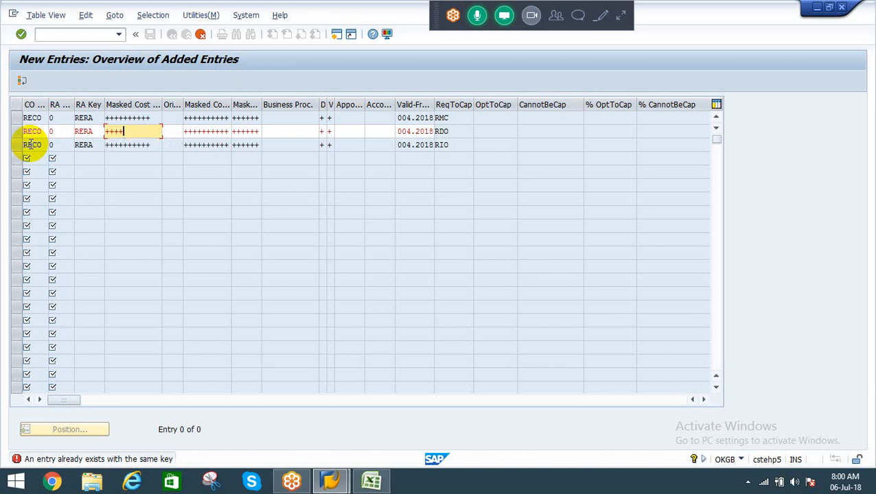
pyautogui.write('941+++')
pyautogui.click(30, 146)
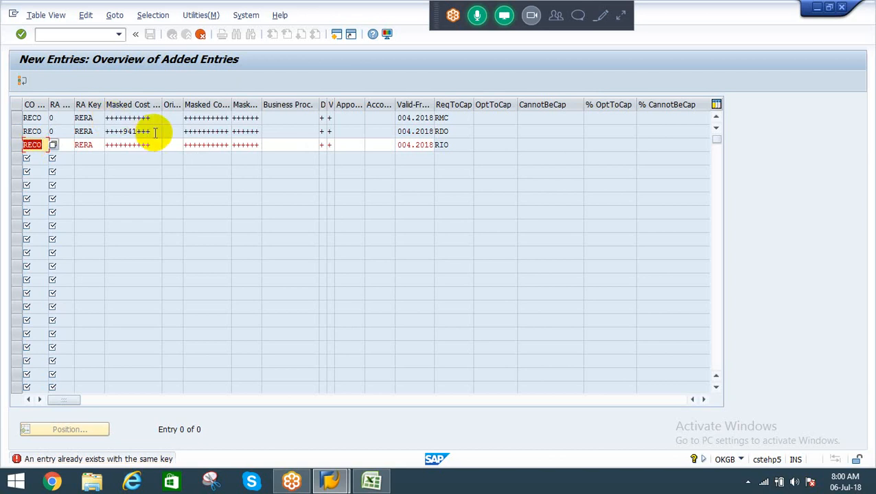
# Step: Change the third row's masked cost element to ++++943+++ and validate the entries
pyautogui.moveTo(159, 131); pyautogui.dragTo(106, 138)
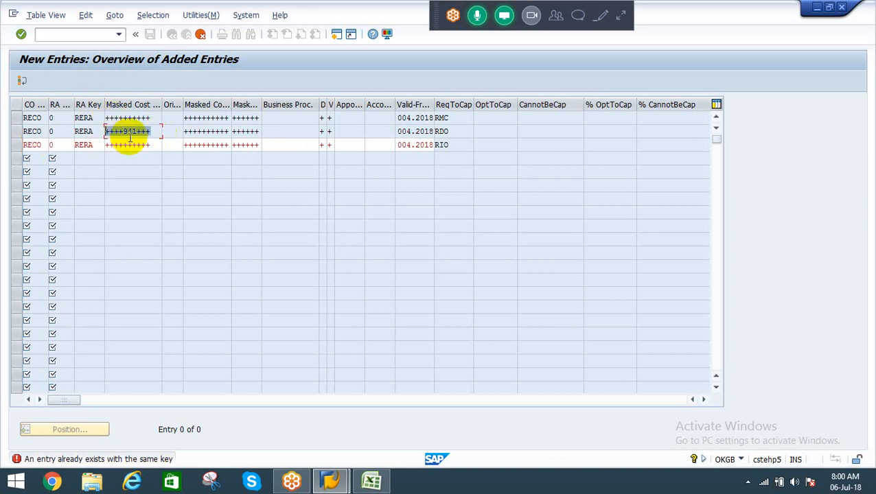
pyautogui.click(134, 131)
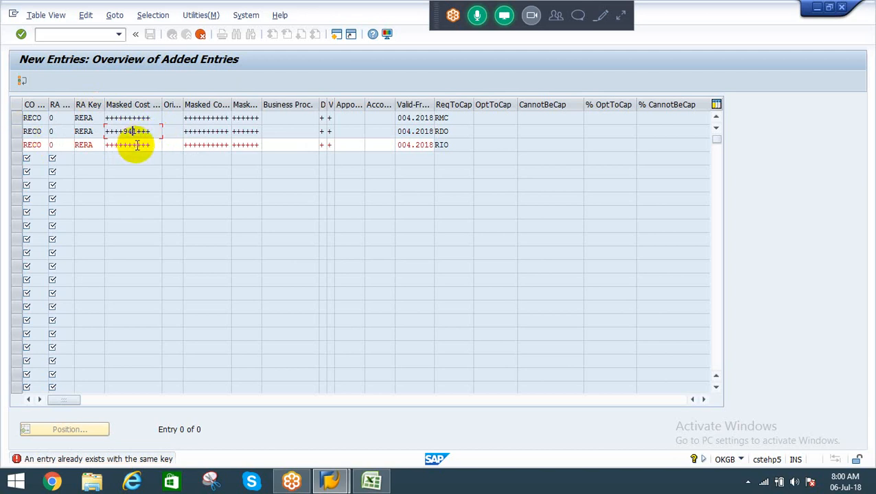
pyautogui.click(155, 146)
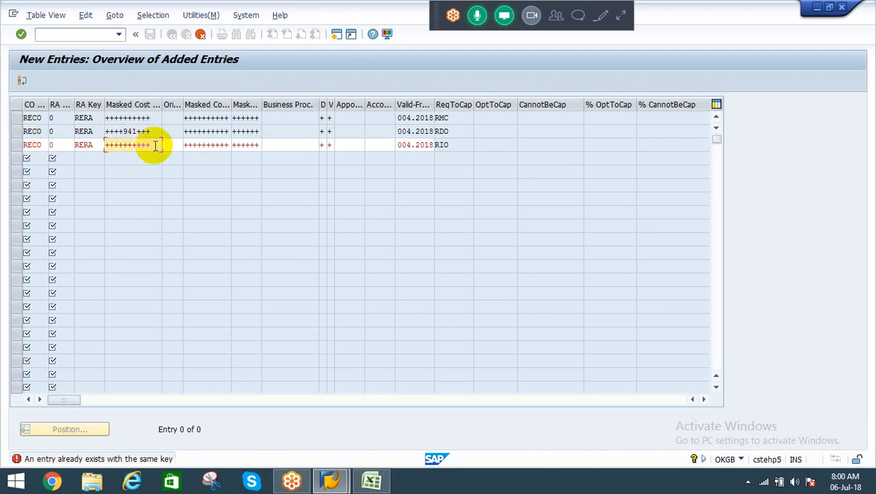
pyautogui.press('BackSpace')
pyautogui.press('BackSpace')
pyautogui.press('BackSpace')
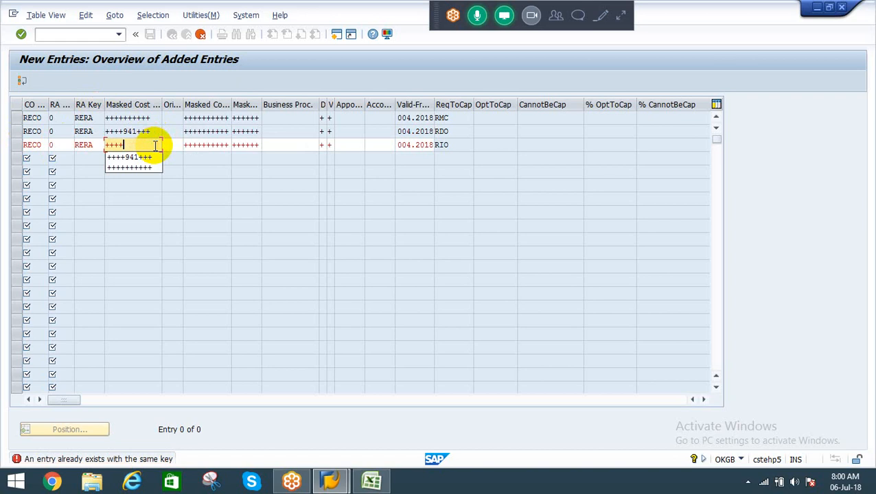
pyautogui.write('943+++')
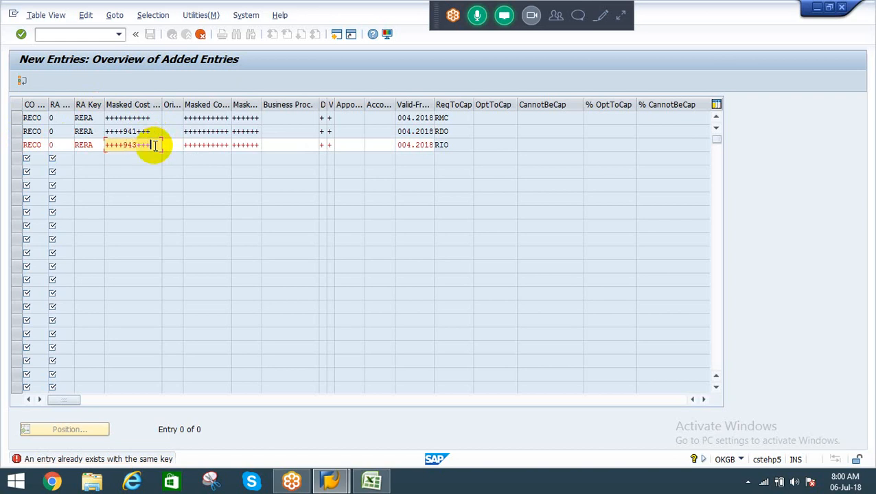
pyautogui.press('Return')
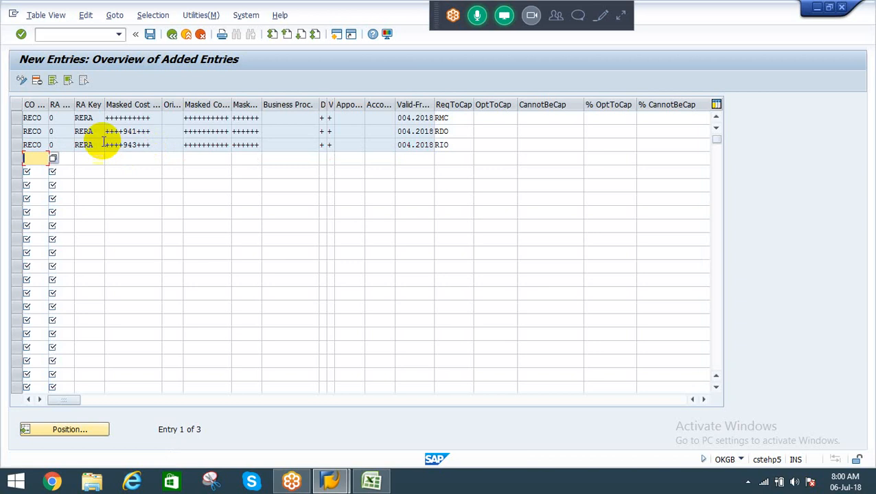
# Step: Delete the ++++941+++ row and enter CO area RECO, version 0 and results analysis key RERA in the next empty row
pyautogui.click(16, 131)
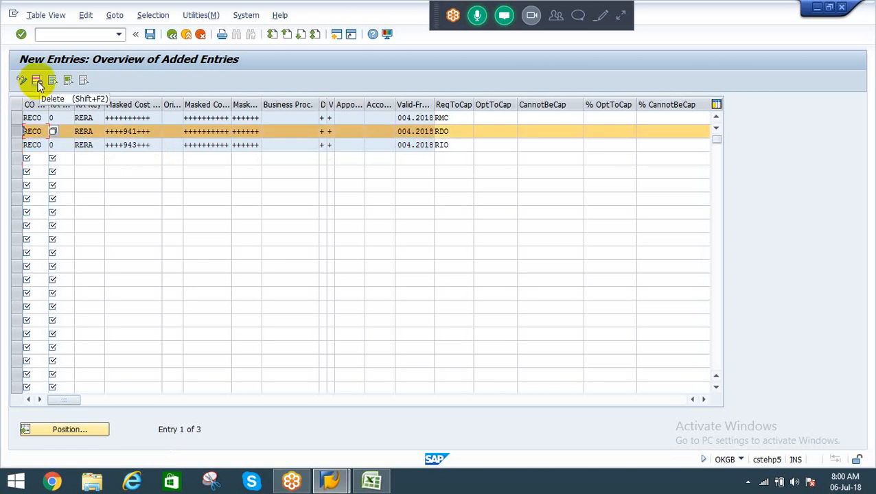
pyautogui.click(38, 81)
pyautogui.click(33, 147)
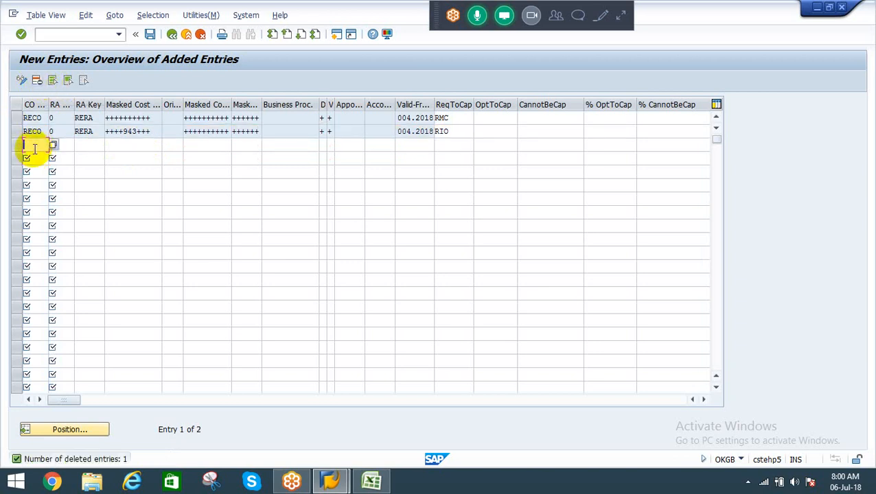
pyautogui.write('RECO0')
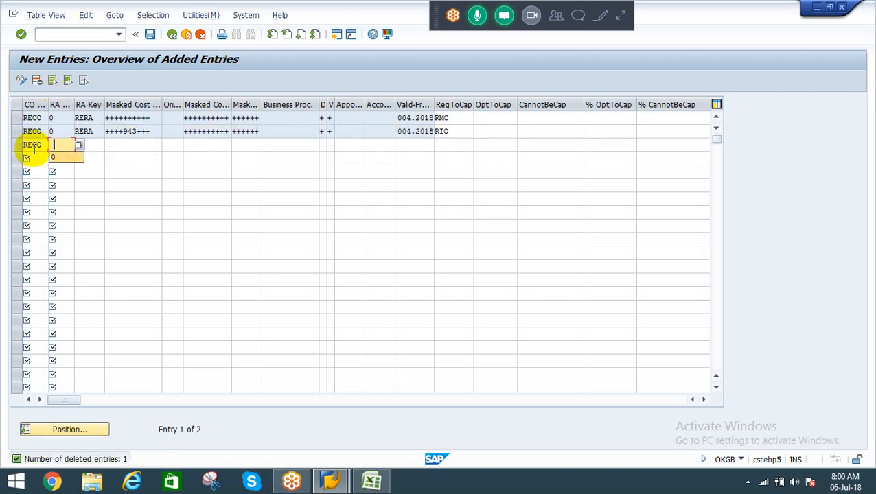
pyautogui.press('Down')
pyautogui.press('Tab')
pyautogui.press('Down')
pyautogui.press('Down')
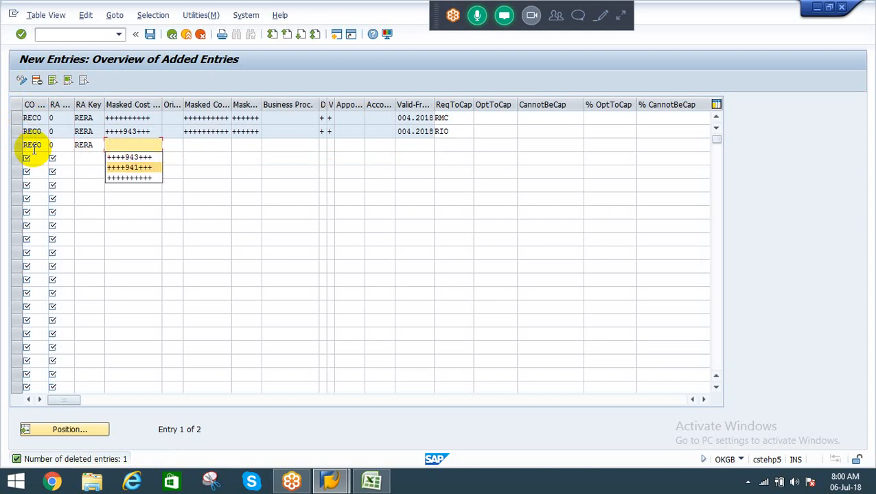
pyautogui.press('Up')
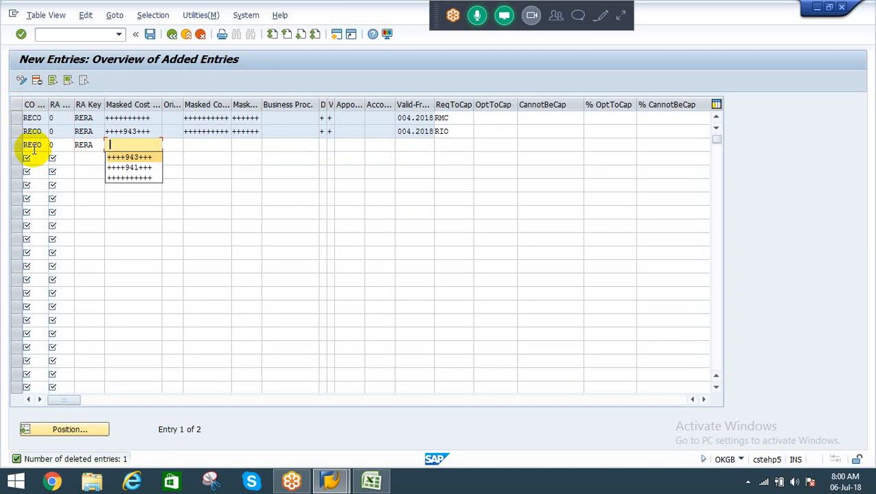
pyautogui.press('Escape')
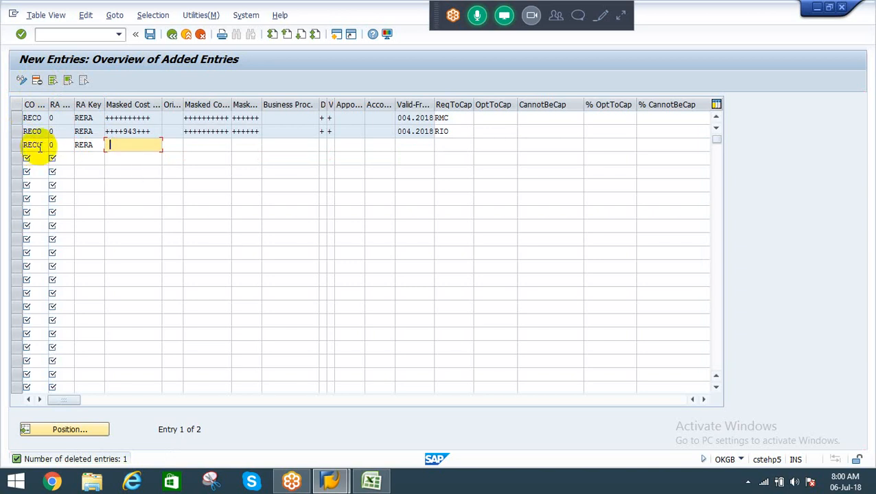
# Step: Assign line ID RDO as the third row's requirement to capitalize and accept the row without a cost element
pyautogui.click(37, 81)
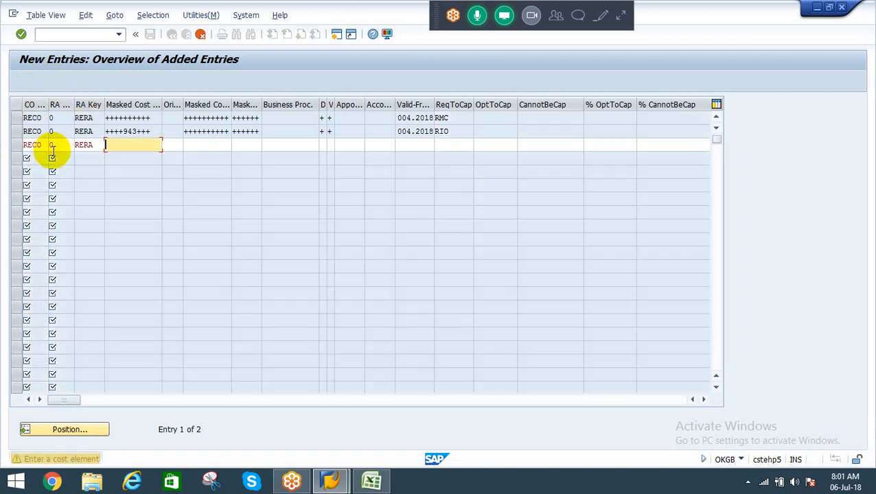
pyautogui.click(52, 147)
pyautogui.press('Return')
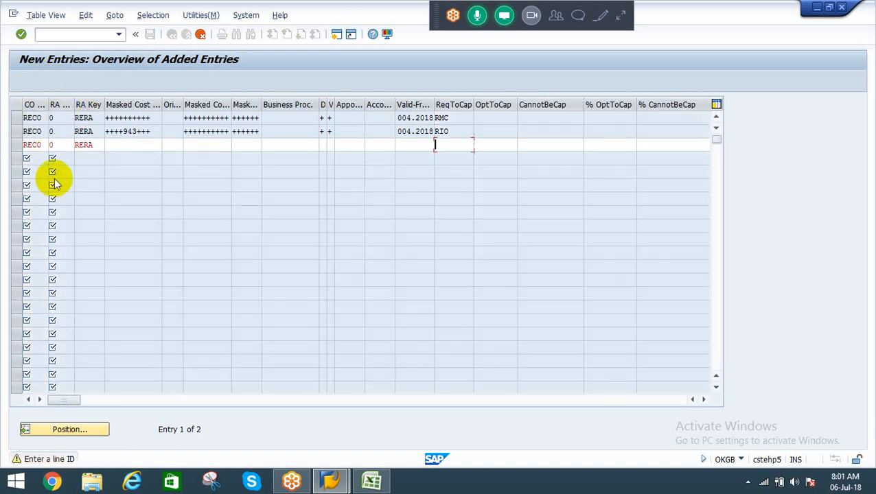
pyautogui.press('F4')
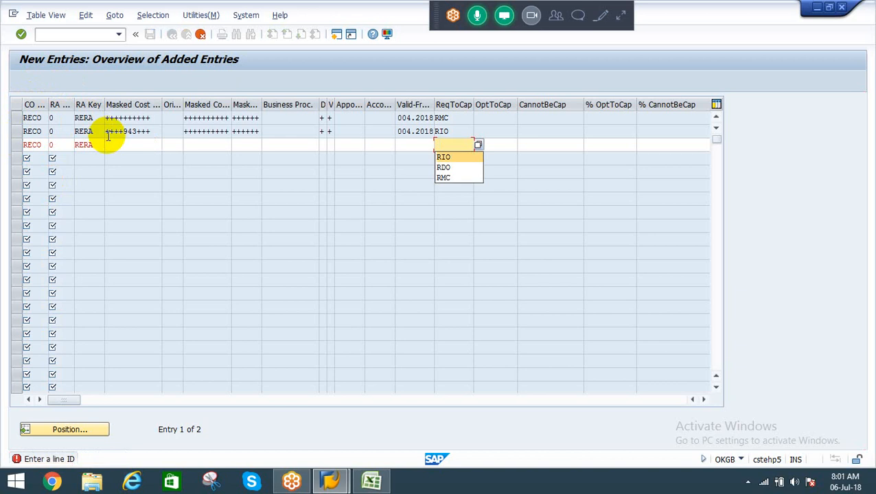
pyautogui.press('Down')
pyautogui.press('Return')
pyautogui.press('Return')
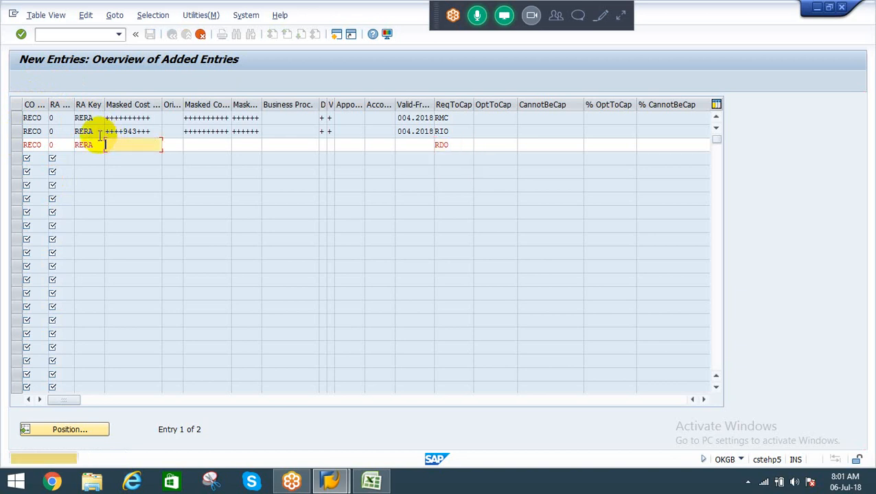
pyautogui.press('Return')
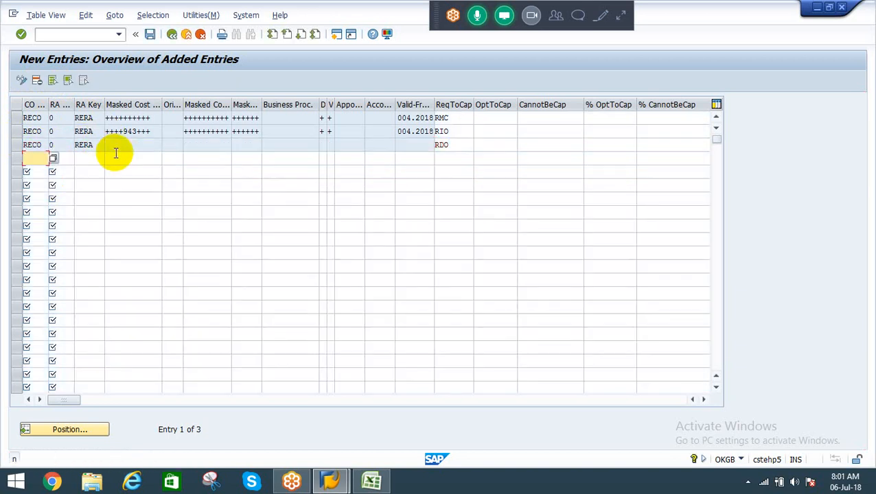
# Step: Delete the second and third assignment rows, with line IDs RIO and RDO
pyautogui.moveTo(16, 144); pyautogui.dragTo(16, 135)
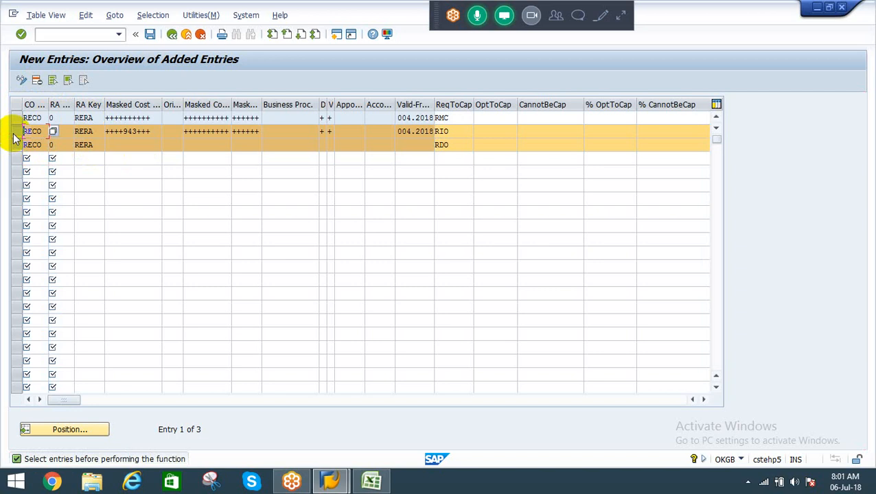
pyautogui.click(37, 80)
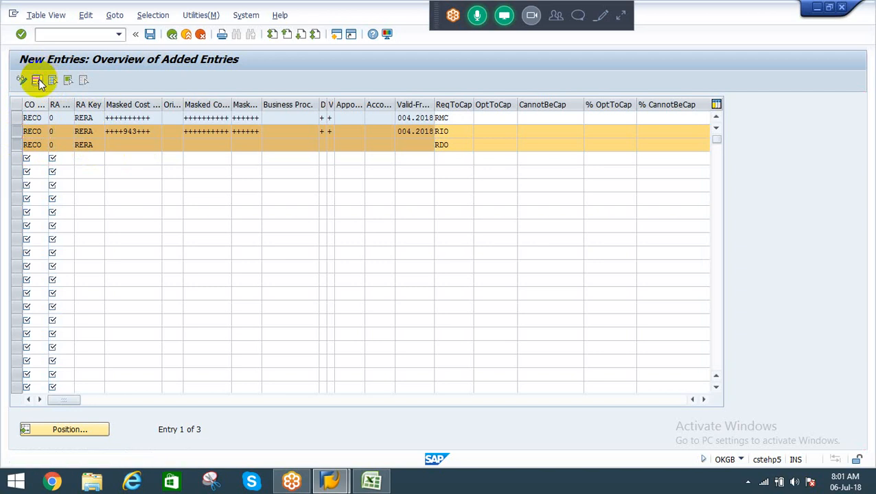
# Step: Enter CO area RECO, results analysis version 0 and results analysis key RERA in a new second row
pyautogui.click(32, 131)
pyautogui.press('Down')
pyautogui.press('Tab')
pyautogui.press('space')
pyautogui.press('Down')
pyautogui.press('Tab')
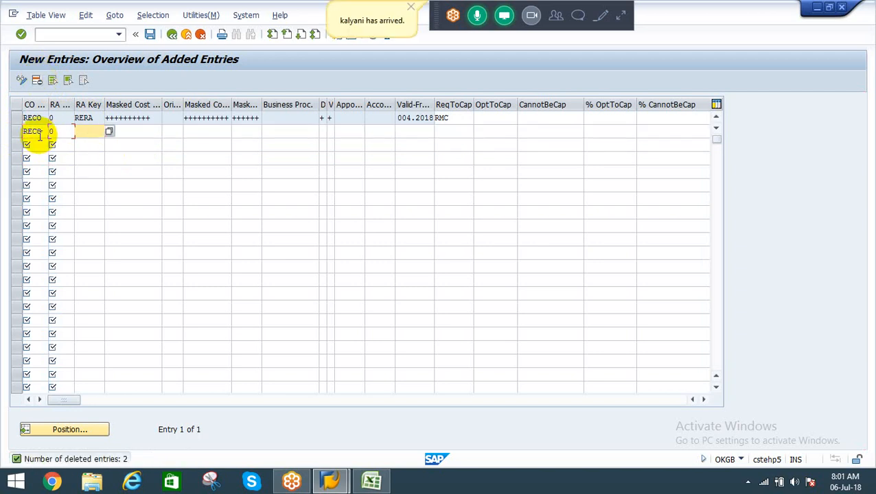
pyautogui.press('space')
pyautogui.press('Down')
# Step: Mask the new second row's cost element with ++++943+++, its cost center with ++++++++++ and its activity type with ++++++
pyautogui.press('Tab')
pyautogui.press('space')
pyautogui.press('Down')
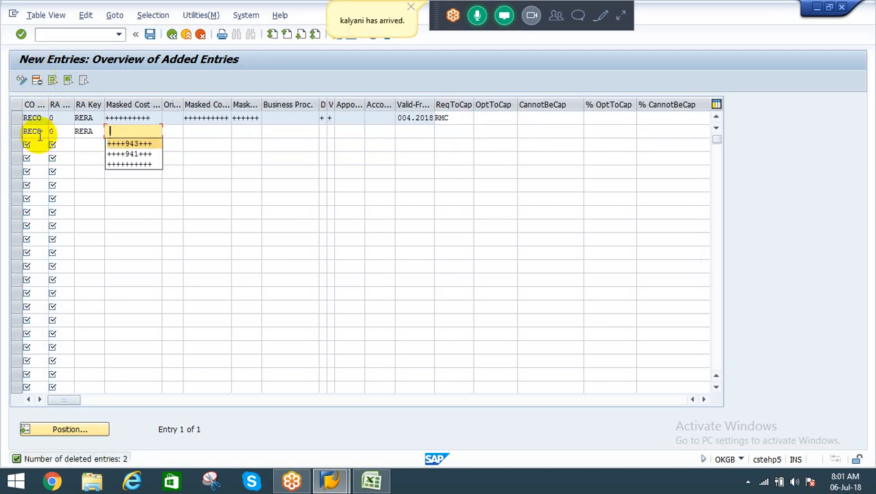
pyautogui.press('Tab')
pyautogui.press('Tab')
pyautogui.press('space')
pyautogui.press('Down')
pyautogui.press('Tab')
pyautogui.press('space')
pyautogui.press('Down')
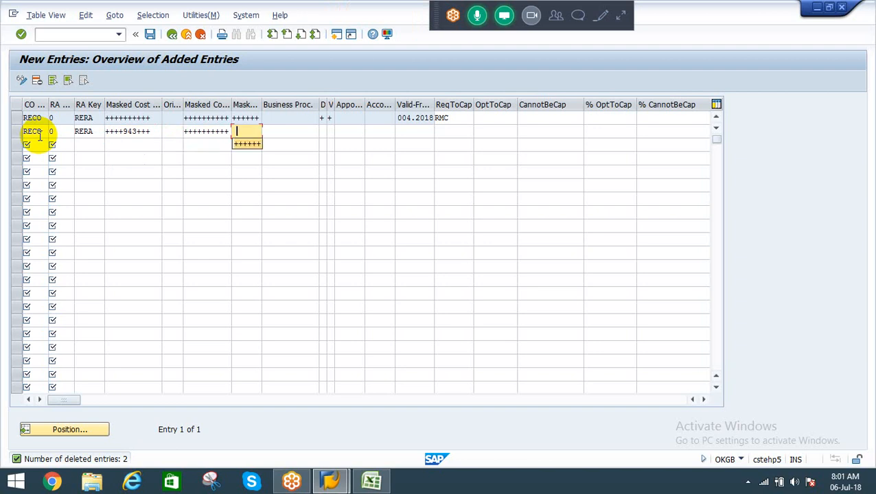
# Step: Set both the debit/credit and variable/fixed indicators of the new second row to +
pyautogui.press('Tab')
pyautogui.press('Tab')
pyautogui.press('space')
pyautogui.press('Down')
pyautogui.press('Tab')
pyautogui.press('space')
pyautogui.press('Down')
# Step: Set the new second row's valid-from period to 004.2018 and bring up the line ID choices for its requirement to capitalize
pyautogui.press('Tab')
pyautogui.press('Tab')
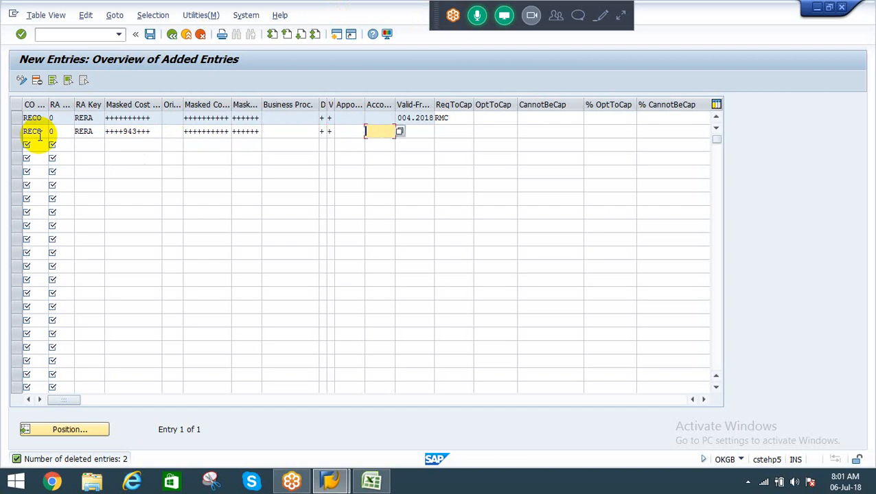
pyautogui.press('Tab')
pyautogui.press('space')
pyautogui.press('Down')
pyautogui.press('Tab')
pyautogui.press('space')
pyautogui.press('Down')
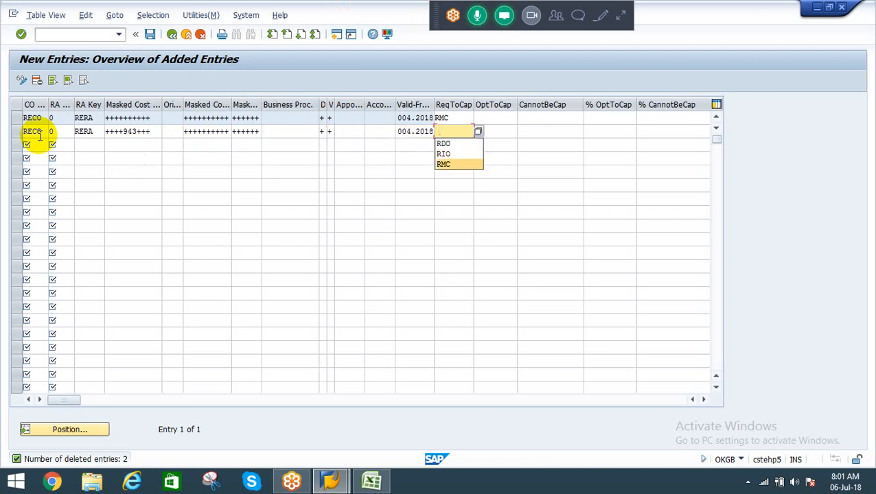
# Step: Set the second entry's ReqToCap line ID to RDO
pyautogui.press('Up')
pyautogui.press('Up')
pyautogui.press('Return')
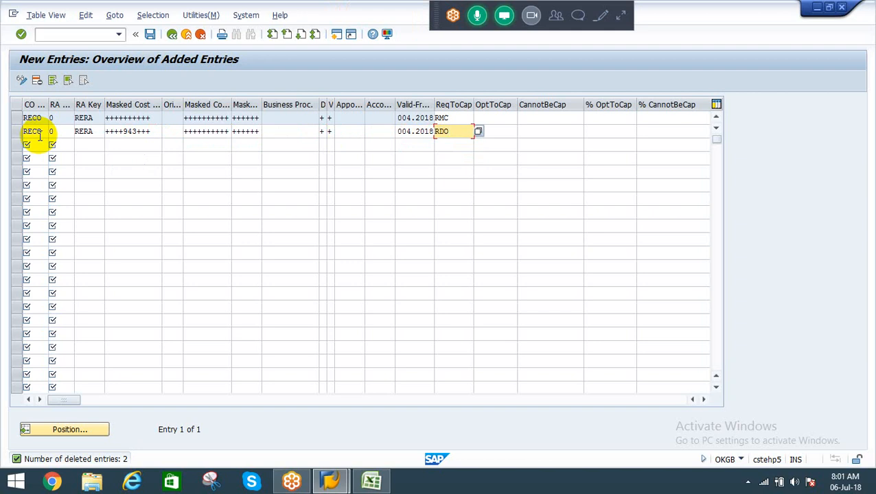
# Step: Start a third entry with CO area RECO, RA version 0 and RA key RERA
pyautogui.click(41, 145)
pyautogui.press('space')
pyautogui.press('Down')
pyautogui.press('Tab')
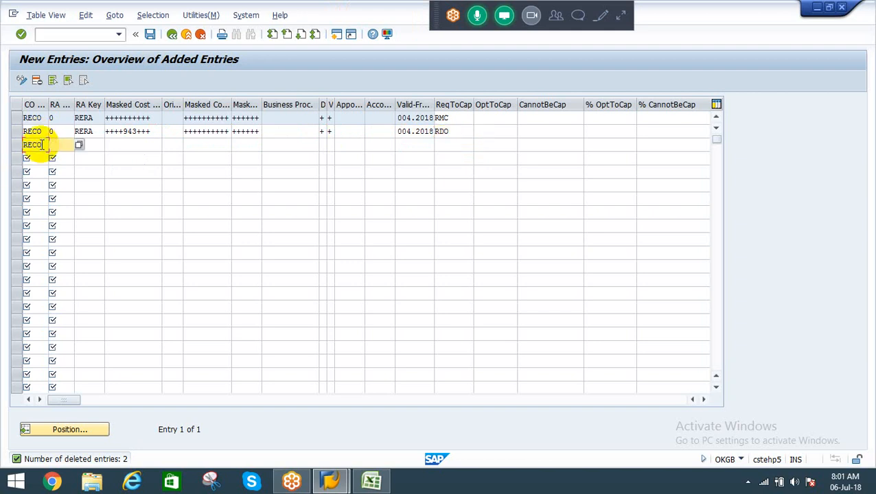
pyautogui.press('space')
pyautogui.press('Down')
pyautogui.press('Tab')
pyautogui.press('space')
pyautogui.press('Down')
pyautogui.press('Tab')
# Step: Give the third entry the masked cost element ++++941+++ and the masked cost center ++++++++++
pyautogui.press('space')
pyautogui.press('Down')
pyautogui.press('Down')
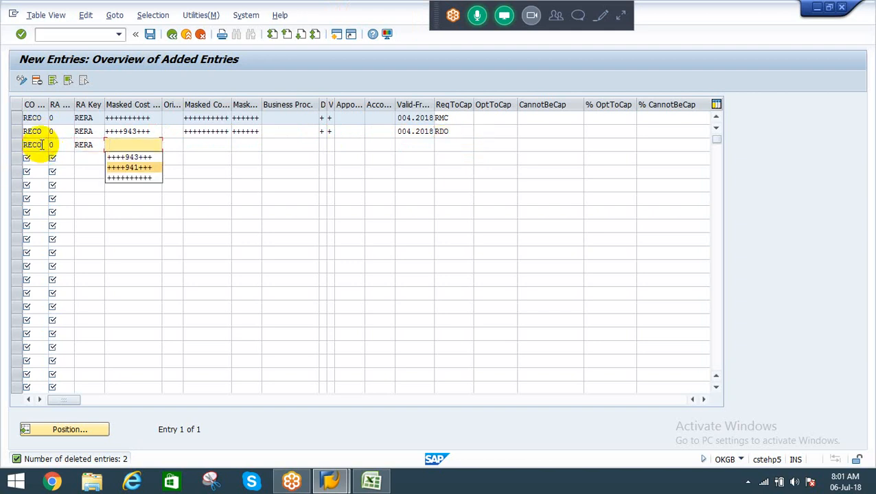
pyautogui.press('Tab')
pyautogui.press('Tab')
pyautogui.press('Tab')
pyautogui.hotkey('shift', 'Tab')
pyautogui.press('space')
pyautogui.press('Down')
pyautogui.press('Return')
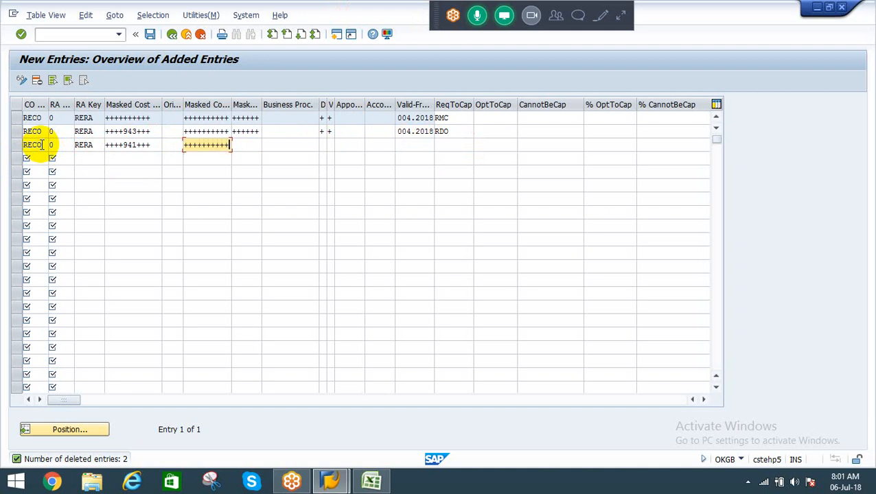
# Step: Set the third entry's masked activity type to ++++++ and its debit/credit and variable/fixed indicators to +
pyautogui.press('Tab')
pyautogui.press('space')
pyautogui.press('Down')
pyautogui.press('Tab')
pyautogui.press('Tab')
pyautogui.press('space')
pyautogui.press('Down')
pyautogui.press('Tab')
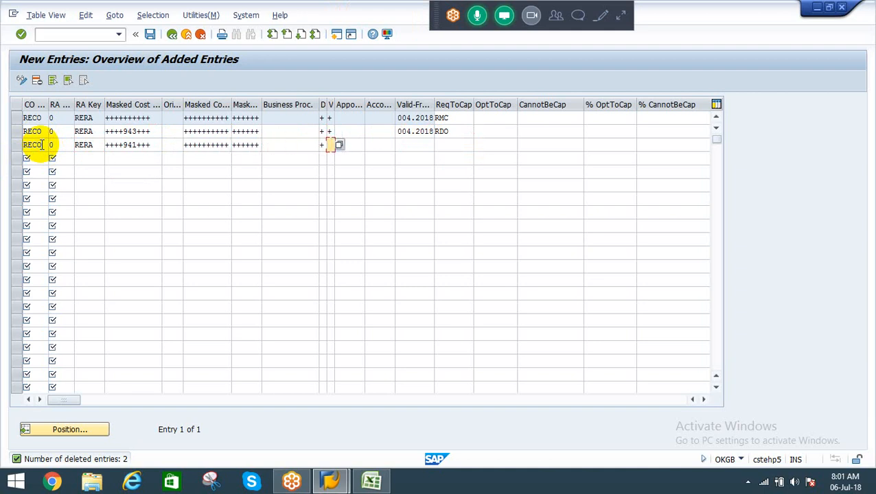
pyautogui.press('space')
pyautogui.press('Down')
pyautogui.press('Tab')
# Step: Set the third entry's valid-from period to 004.2018 and ReqToCap to RIO, and confirm the entries
pyautogui.press('Tab')
pyautogui.press('Tab')
pyautogui.press('space')
pyautogui.press('Down')
pyautogui.press('Tab')
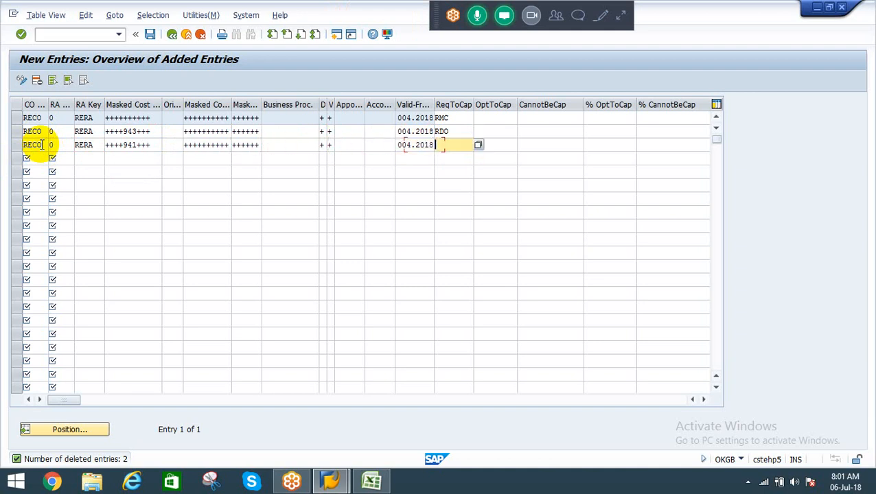
pyautogui.press('space')
pyautogui.press('Down')
pyautogui.press('Down')
pyautogui.press('Return')
pyautogui.press('Return')
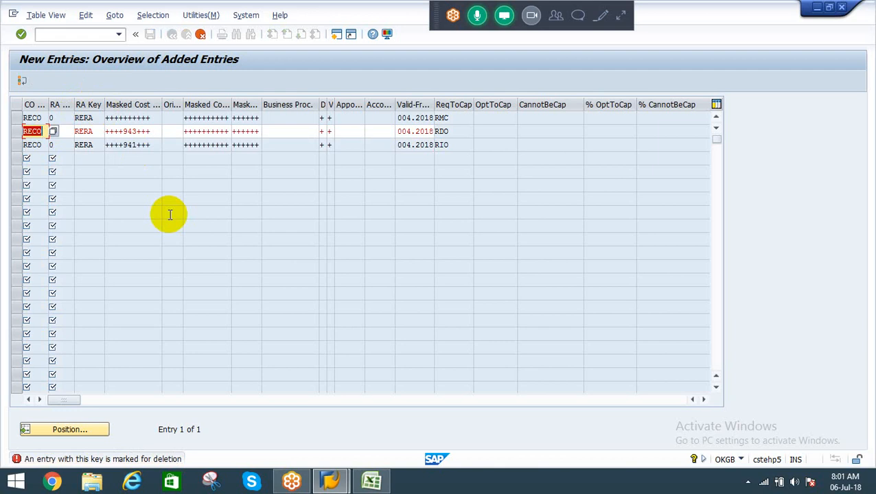
pyautogui.press('Return')
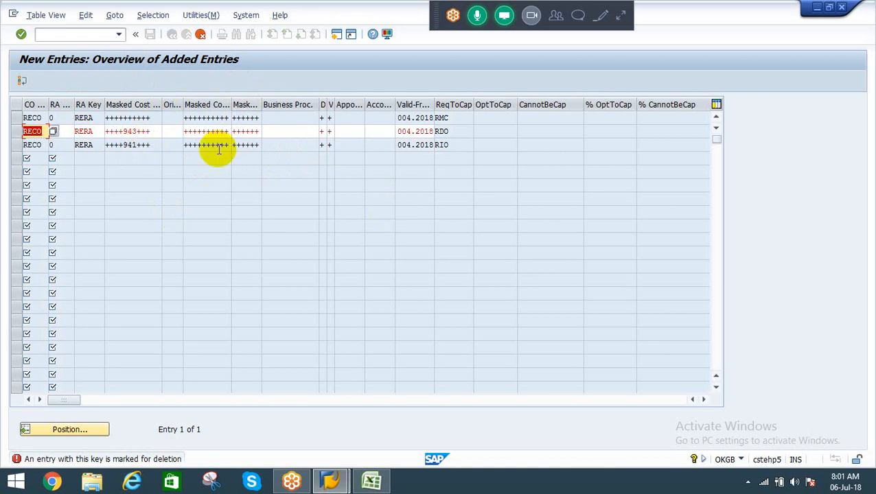
# Step: Cancel the maintenance and discard the unsaved entries for cost elements ++++943+++ and ++++941+++
pyautogui.click(152, 133)
pyautogui.moveTo(153, 133); pyautogui.dragTo(123, 134)
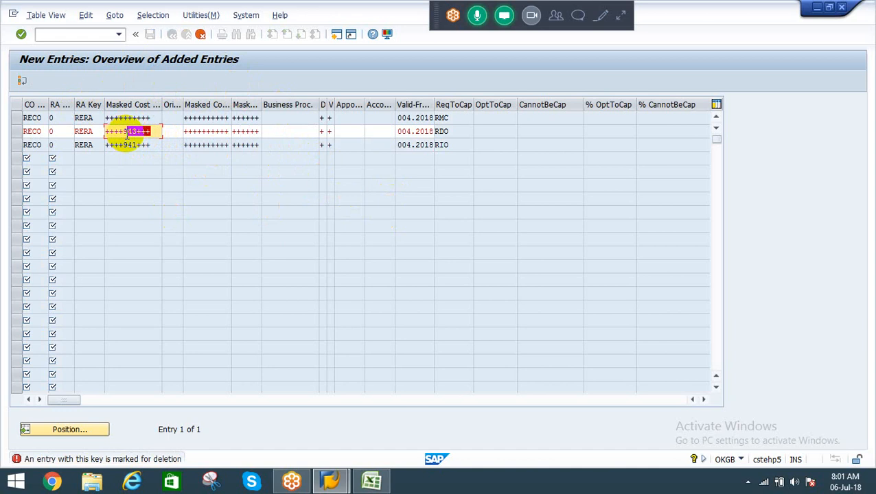
pyautogui.moveTo(124, 134); pyautogui.dragTo(120, 134)
pyautogui.moveTo(120, 133); pyautogui.dragTo(139, 147)
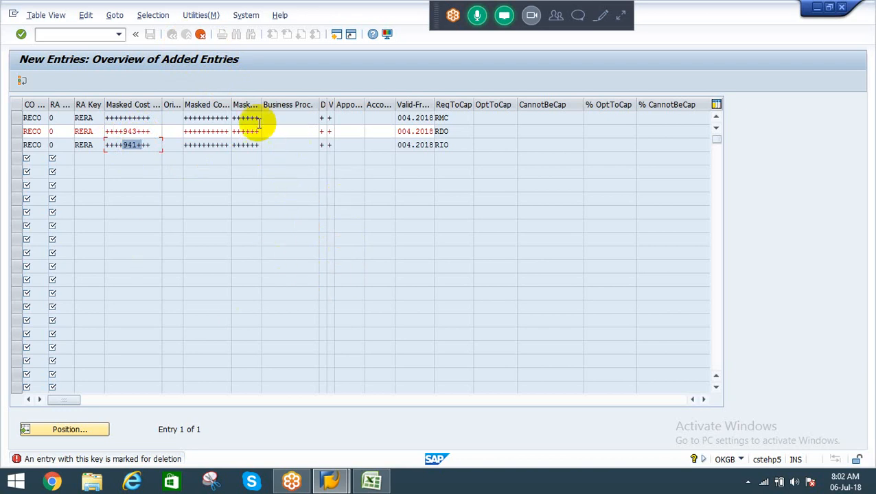
pyautogui.click(200, 34)
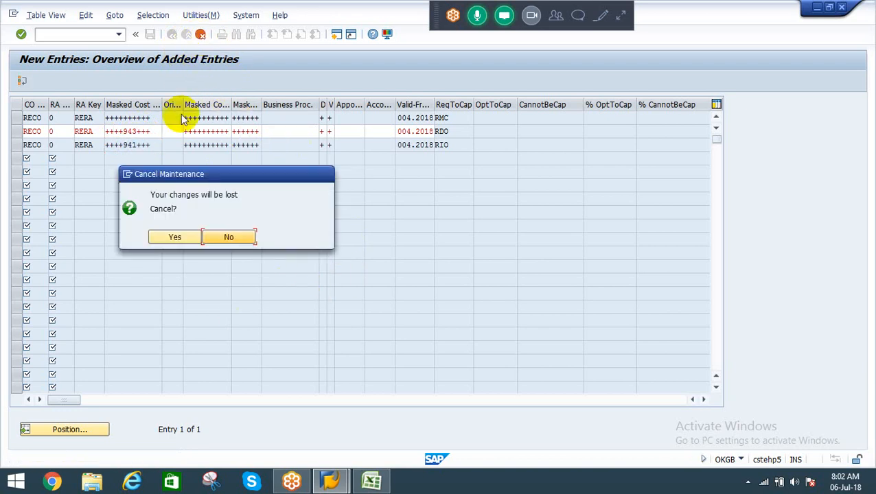
pyautogui.click(175, 237)
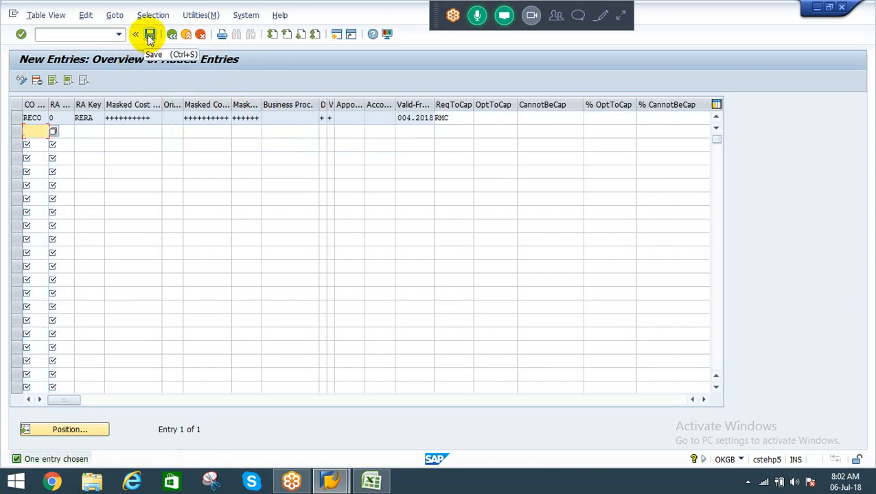
# Step: Save the table changes and return to the cost element assignment overview
pyautogui.click(149, 34)
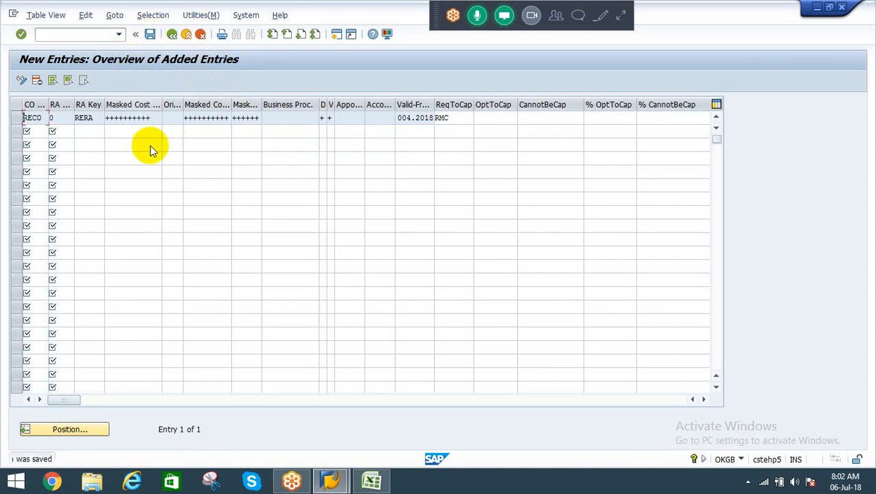
pyautogui.click(171, 33)
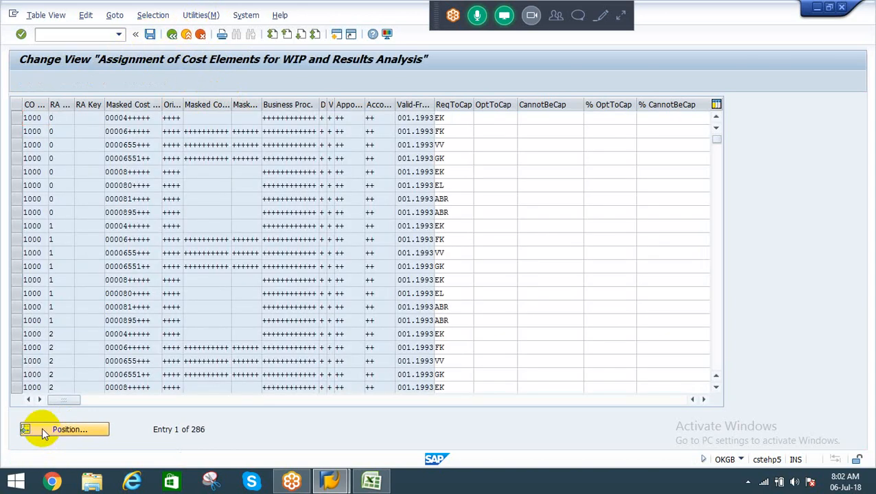
# Step: Locate the entry for CO area RECO in the assignment overview and delete it
pyautogui.click(43, 430)
pyautogui.write('RECO')
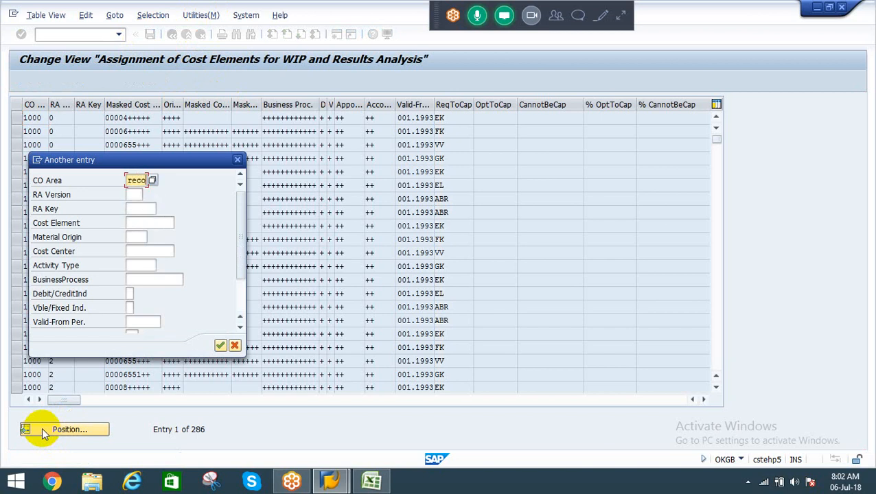
pyautogui.press('Return')
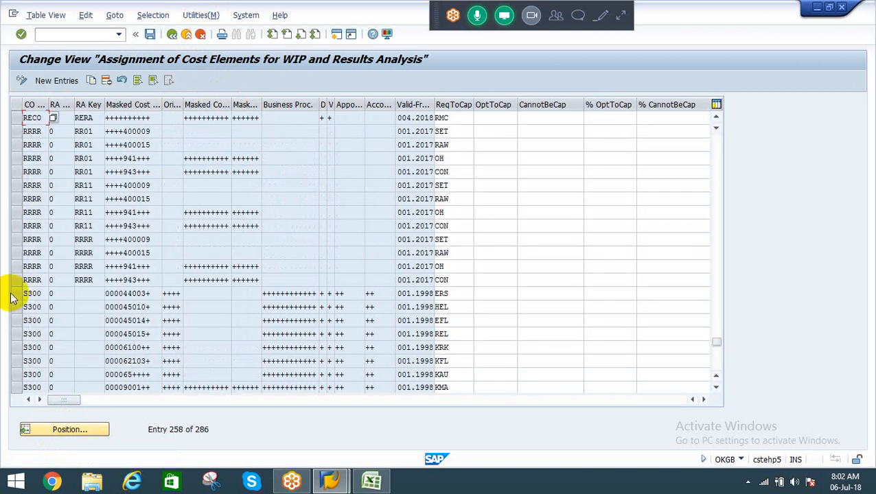
pyautogui.click(15, 118)
pyautogui.click(106, 81)
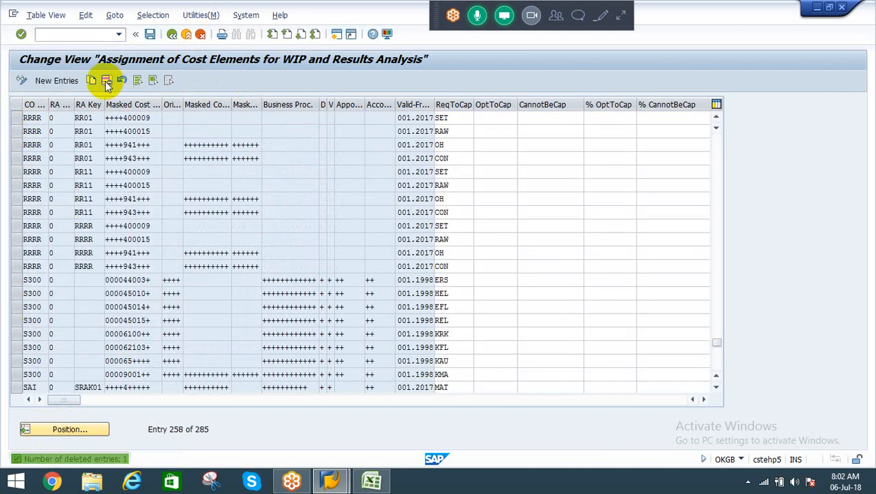
# Step: Open a blank new-entries table and start its first entry with CO area RECO, RA version 0 and RA key RERA
pyautogui.click(62, 80)
pyautogui.click(67, 81)
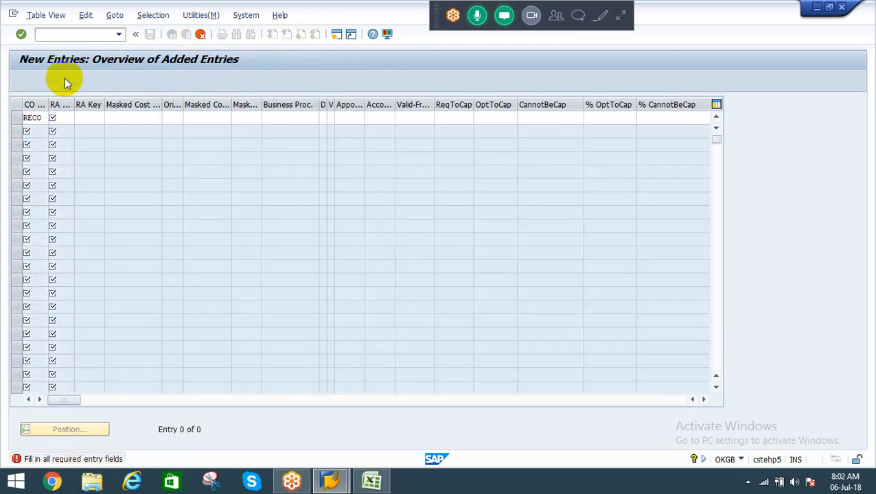
pyautogui.press('F12')
pyautogui.press('Left')
pyautogui.press('Return')
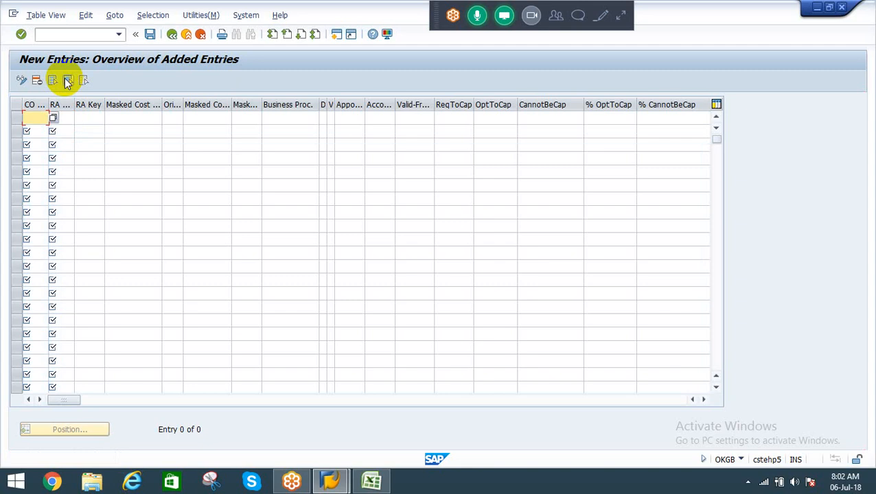
pyautogui.write('RECO')
pyautogui.press('Tab')
pyautogui.write('0')
pyautogui.press('Tab')
pyautogui.write('RERA')
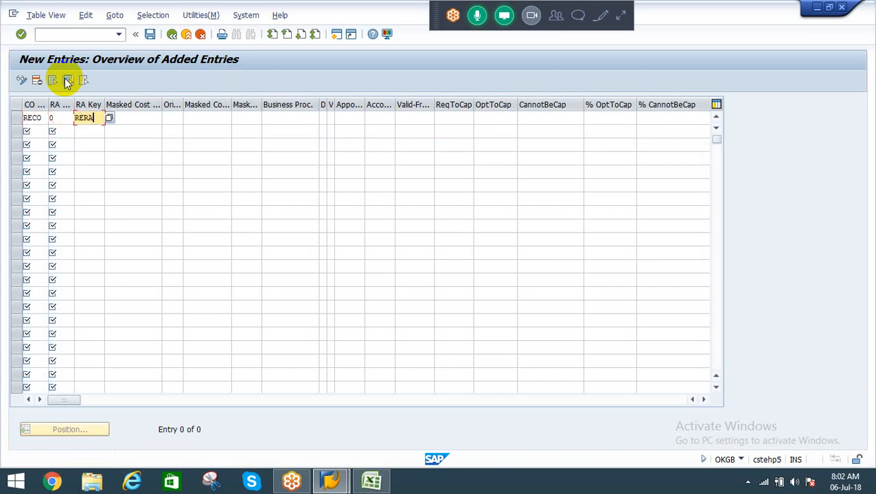
# Step: Set the first entry's masked cost element to ++++++++++
pyautogui.press('Tab')
pyautogui.write('++++943+++')
pyautogui.press('Tab')
pyautogui.hotkey('shift', 'Tab')
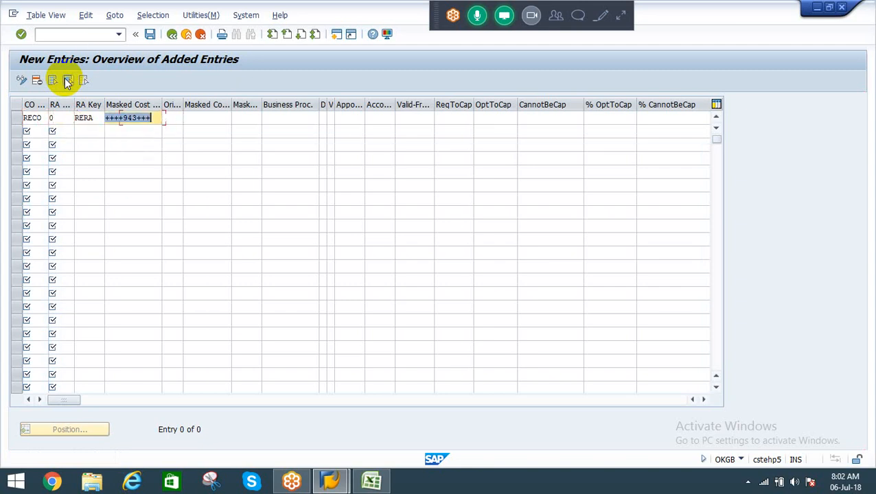
pyautogui.press('BackSpace')
pyautogui.press('Down')
pyautogui.press('Down')
pyautogui.press('Down')
pyautogui.press('Tab')
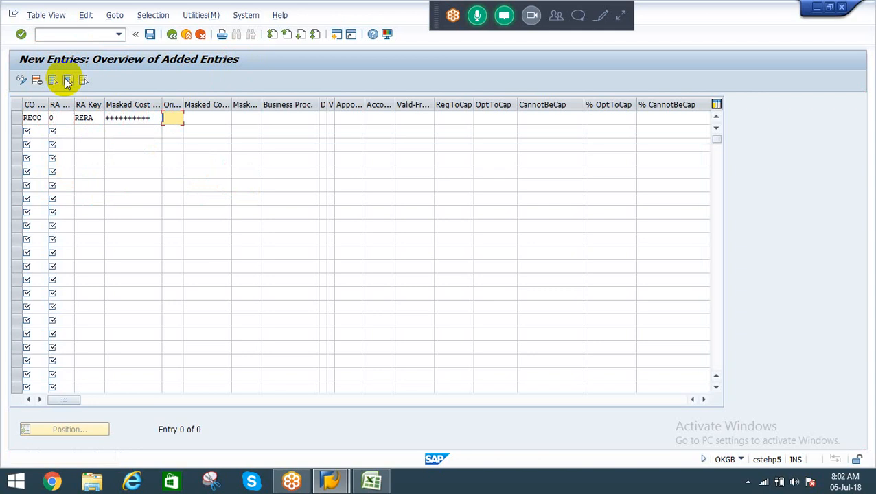
# Step: Set the first entry's masked cost center to ++++++++++ and its masked activity type to ++++++
pyautogui.press('Tab')
pyautogui.press('BackSpace')
pyautogui.press('Down')
pyautogui.press('Tab')
pyautogui.press('BackSpace')
pyautogui.press('Down')
pyautogui.press('Tab')
pyautogui.press('Down')
pyautogui.press('Down')
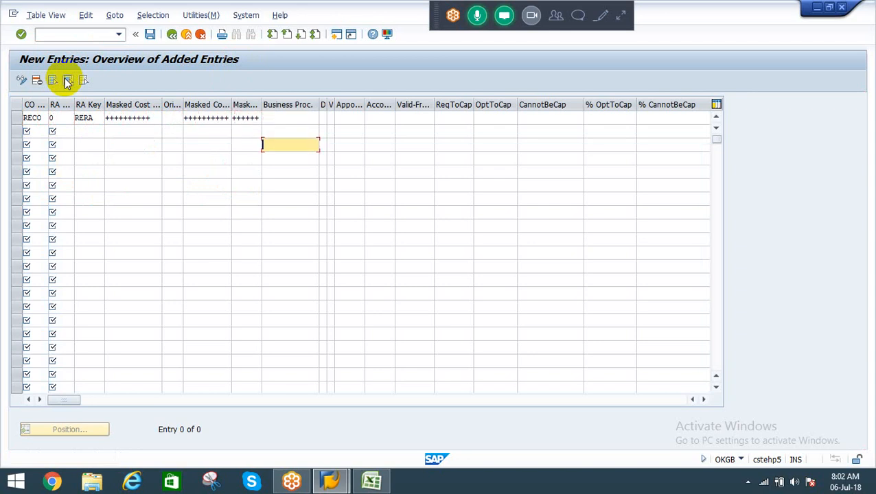
pyautogui.press('Up')
pyautogui.press('Up')
# Step: Set the first entry's debit/credit and variable/fixed indicators to +
pyautogui.press('Tab')
pyautogui.press('BackSpace')
pyautogui.press('Down')
pyautogui.press('Tab')
pyautogui.press('BackSpace')
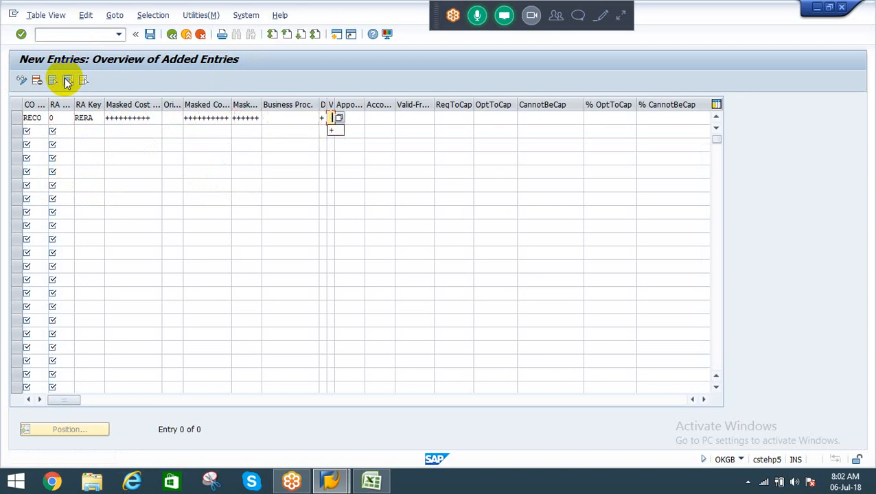
pyautogui.press('Down')
pyautogui.press('Tab')
# Step: Set the first entry's valid-from period to 004.2018 and its ReqToCap line ID to RMC
pyautogui.press('Tab')
pyautogui.press('Tab')
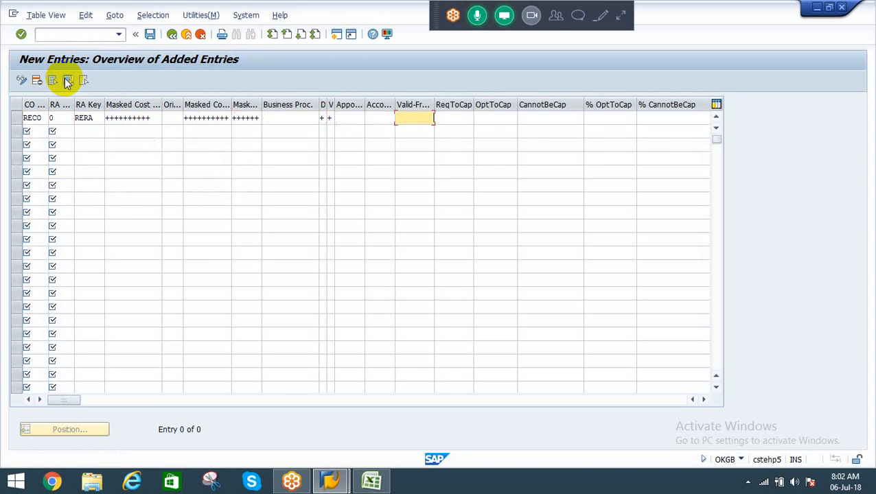
pyautogui.press('BackSpace')
pyautogui.press('Down')
pyautogui.press('Tab')
pyautogui.press('BackSpace')
pyautogui.press('Return')
pyautogui.press('BackSpace')
pyautogui.press('BackSpace')
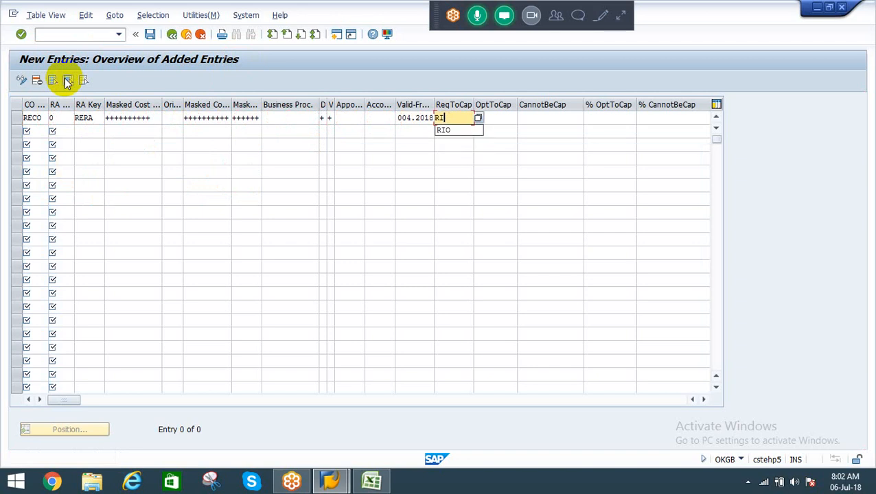
pyautogui.press('Down')
pyautogui.press('Down')
pyautogui.press('Down')
pyautogui.press('Return')
# Step: Start the second entry with ReqToCap line ID RDO and valid-from period 004.2018
pyautogui.press('Down')
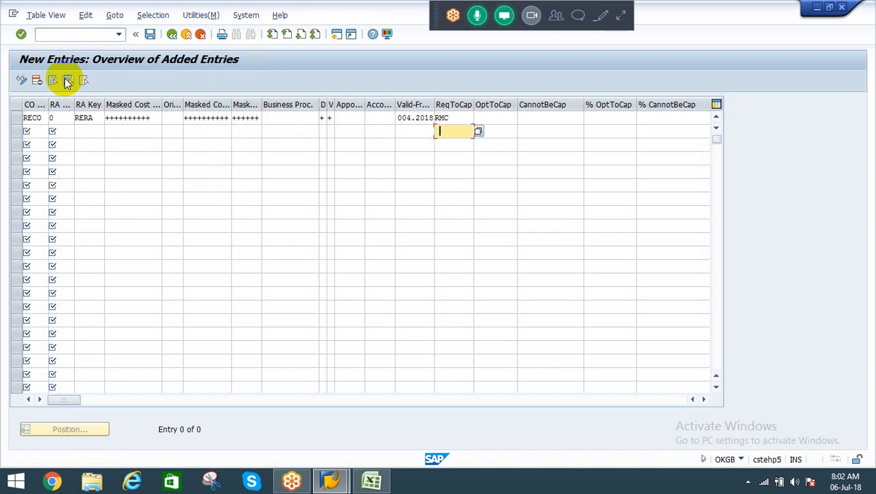
pyautogui.write('R')
pyautogui.press('Down')
pyautogui.press('Down')
pyautogui.press('Return')
pyautogui.hotkey('shift', 'Tab')
pyautogui.press('BackSpace')
pyautogui.press('Down')
pyautogui.press('Return')
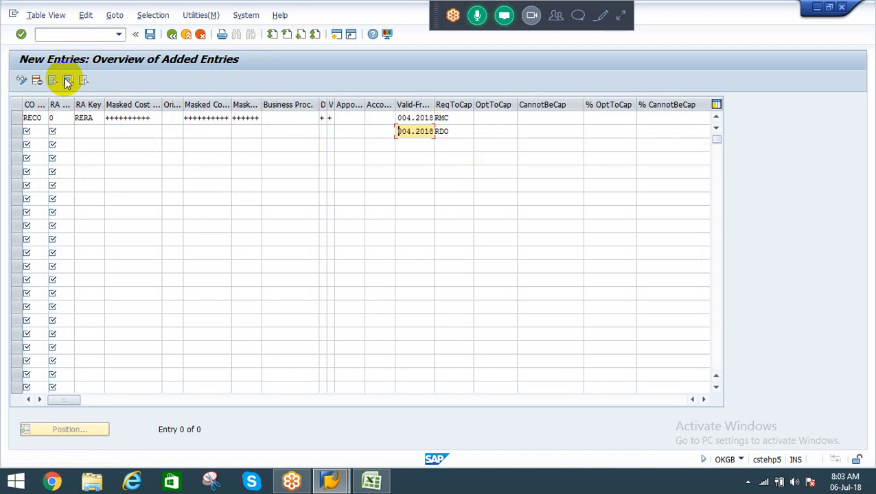
# Step: Set the second entry's variable/fixed and debit/credit indicators to +
pyautogui.hotkey('shift', 'Tab')
pyautogui.hotkey('shift', 'Tab')
pyautogui.hotkey('shift', 'Tab')
pyautogui.press('BackSpace')
pyautogui.press('Down')
pyautogui.press('Return')
pyautogui.hotkey('shift', 'Tab')
pyautogui.press('Down')
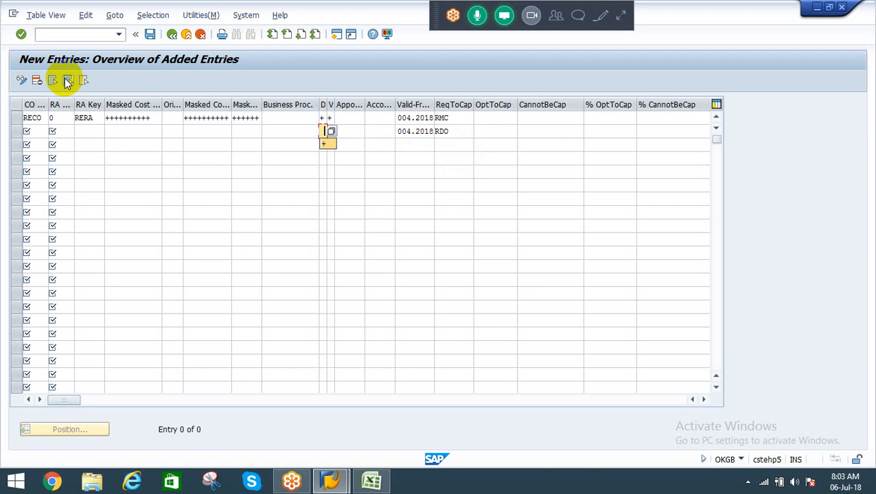
pyautogui.press('Return')
# Step: Set the second entry's masked activity type to ++++++ and its masked cost center to ++++++++++
pyautogui.hotkey('shift', 'Tab')
pyautogui.hotkey('shift', 'Tab')
pyautogui.press('Down')
pyautogui.press('Return')
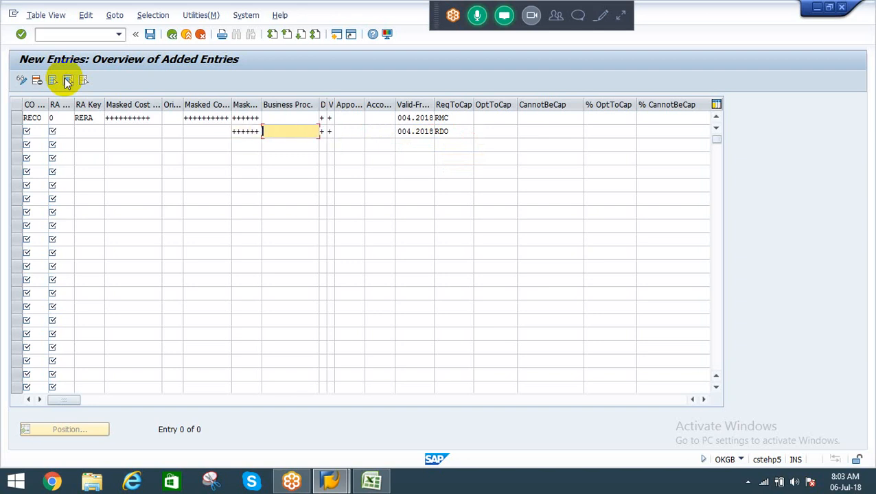
pyautogui.hotkey('shift', 'Tab')
pyautogui.press('Down')
pyautogui.press('Return')
# Step: Set the second entry's masked cost element to ++++943+++ and its RA key to RERA
pyautogui.hotkey('shift', 'Tab')
pyautogui.hotkey('shift', 'Tab')
pyautogui.press('Down')
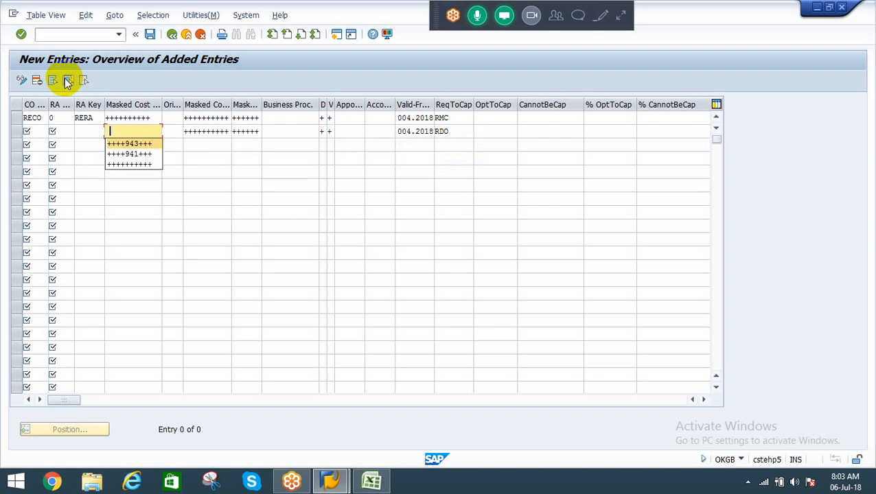
pyautogui.press('Return')
pyautogui.hotkey('shift', 'Tab')
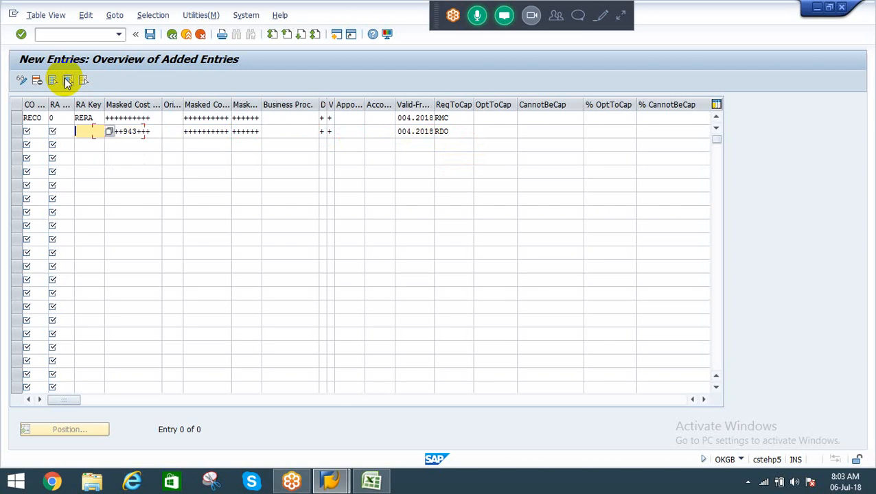
pyautogui.press('Down')
pyautogui.press('Return')
# Step: Complete the second entry with RA version 0 and CO area RECO
pyautogui.hotkey('shift', 'Tab')
pyautogui.press('Down')
pyautogui.press('Return')
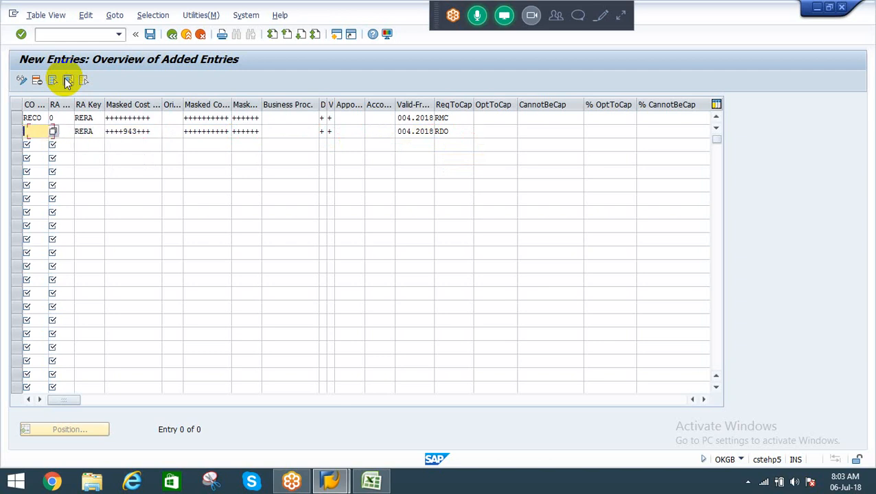
pyautogui.hotkey('shift', 'Tab')
pyautogui.press('Down')
pyautogui.press('Return')
# Step: Start the third entry with CO area RECO, RA version 0 and RA key RERA
pyautogui.hotkey('shift', 'Tab')
pyautogui.press('Down')
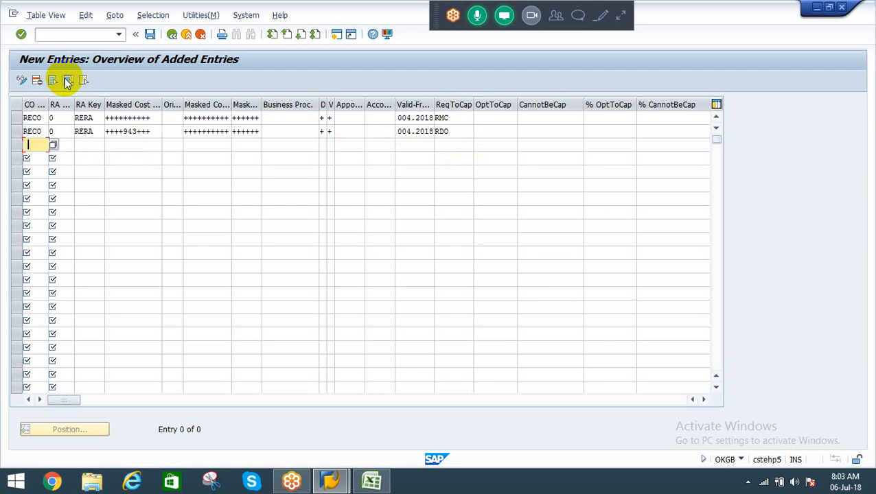
pyautogui.press('space')
pyautogui.press('Down')
pyautogui.press('Return')
pyautogui.press('Tab')
pyautogui.press('space')
pyautogui.press('Down')
pyautogui.press('Tab')
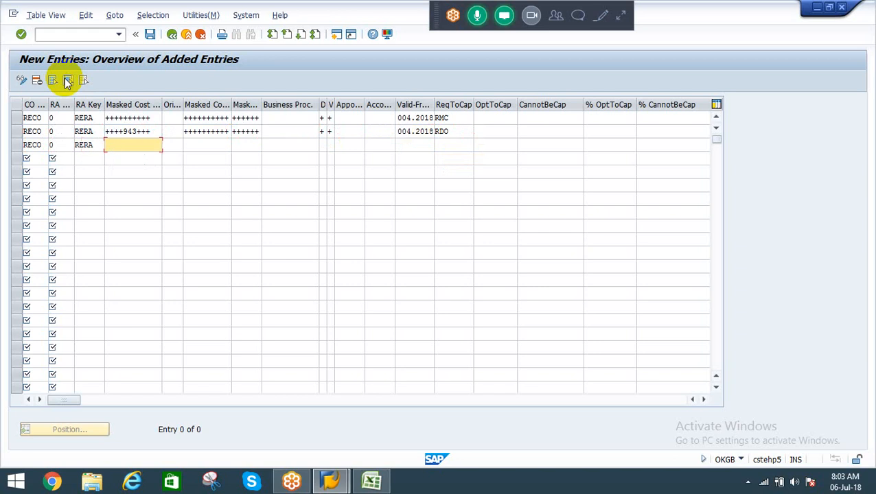
# Step: Set the third entry's masked cost element to ++++941+++ and its masked cost center to ++++++++++
pyautogui.press('Down')
pyautogui.press('Down')
pyautogui.press('Tab')
pyautogui.press('Tab')
pyautogui.press('Down')
pyautogui.press('Tab')
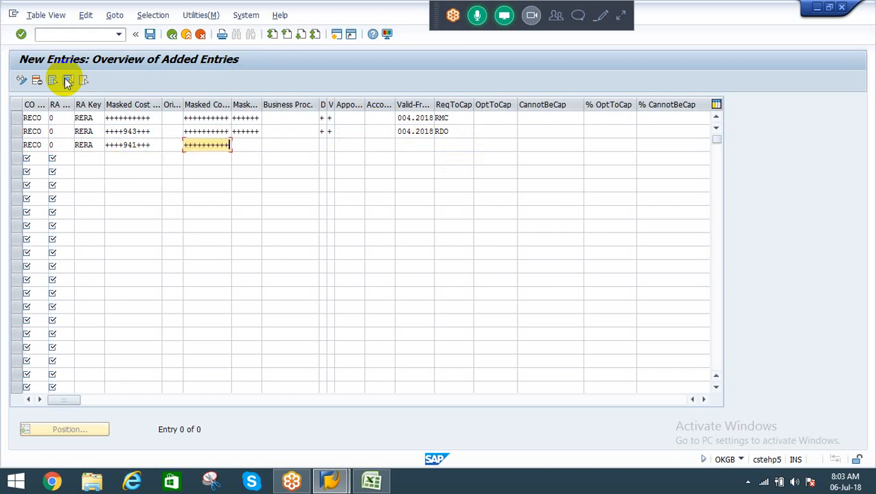
# Step: Set the third entry's masked activity type to ++++++ and its D and V indicators to +
pyautogui.press('Down')
pyautogui.press('Tab')
pyautogui.press('Tab')
pyautogui.press('Down')
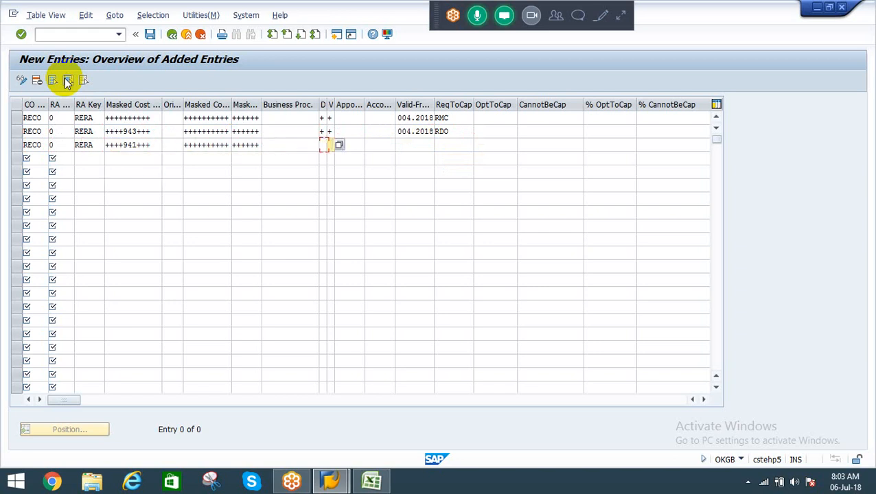
pyautogui.press('Tab')
pyautogui.press('Down')
pyautogui.press('Tab')
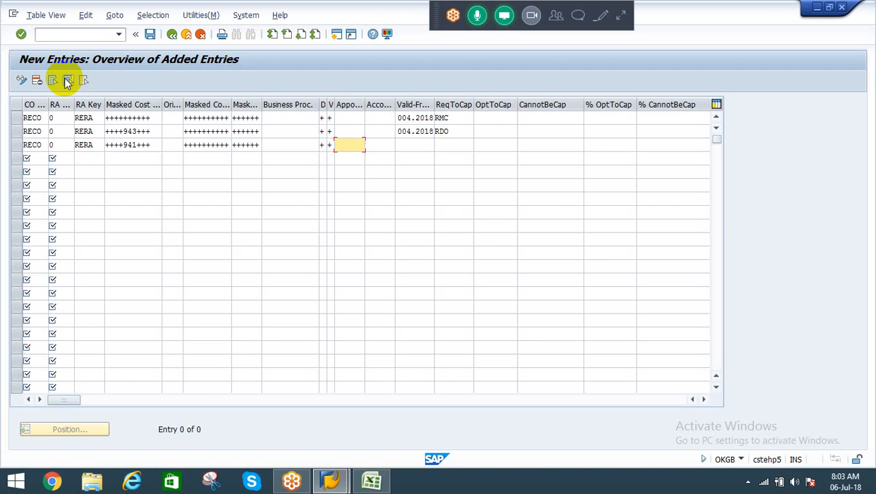
# Step: Set the third entry's valid-from period to 004.2018
pyautogui.press('Tab')
pyautogui.press('Tab')
pyautogui.press('Tab')
pyautogui.hotkey('shift', 'Tab')
pyautogui.press('Down')
# Step: Assign the third entry to line ID RIO as required to capitalize and save the entries
pyautogui.press('Tab')
pyautogui.press('Down')
pyautogui.press('Down')
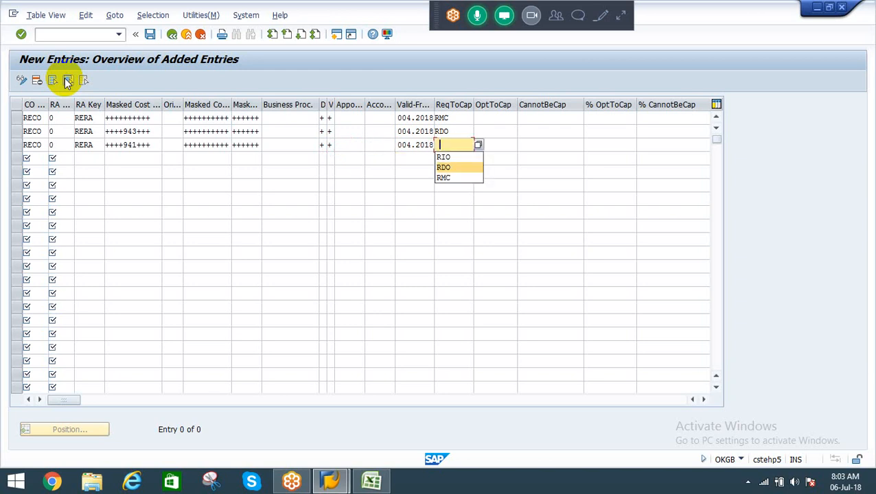
pyautogui.press('Up')
pyautogui.press('Return')
pyautogui.press('Return')
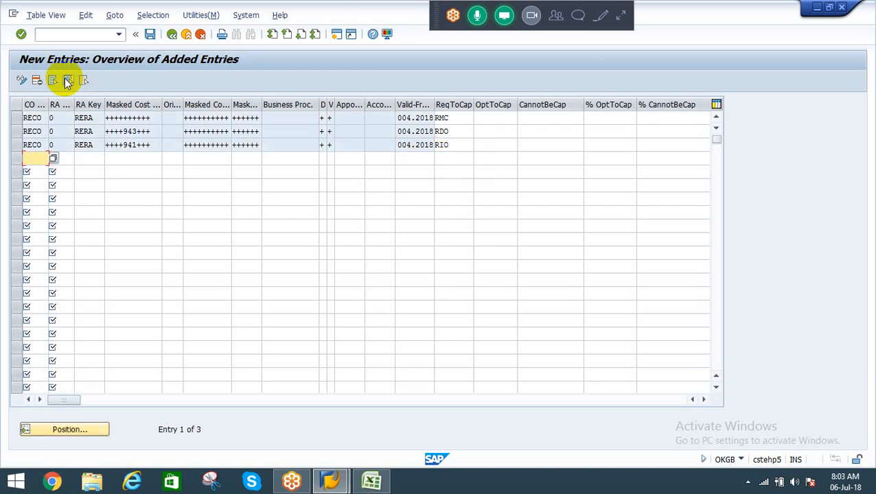
pyautogui.hotkey('ctrl', 's')
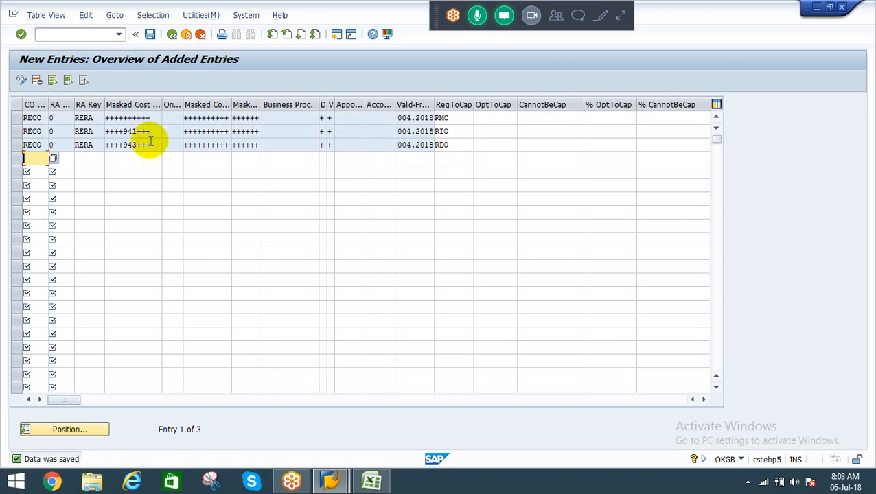
pyautogui.click(150, 35)
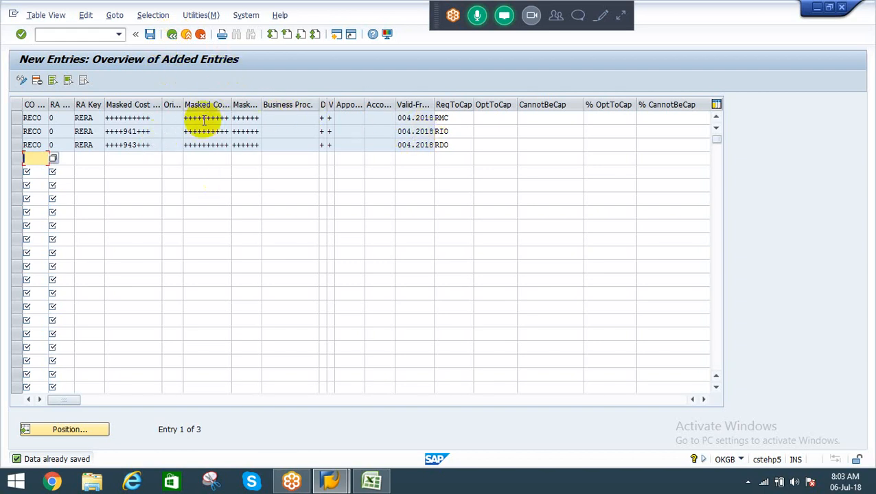
# Step: Review which masked cost elements are assigned to the line IDs RMC, RIO and RDO in the saved entries
pyautogui.click(445, 158)
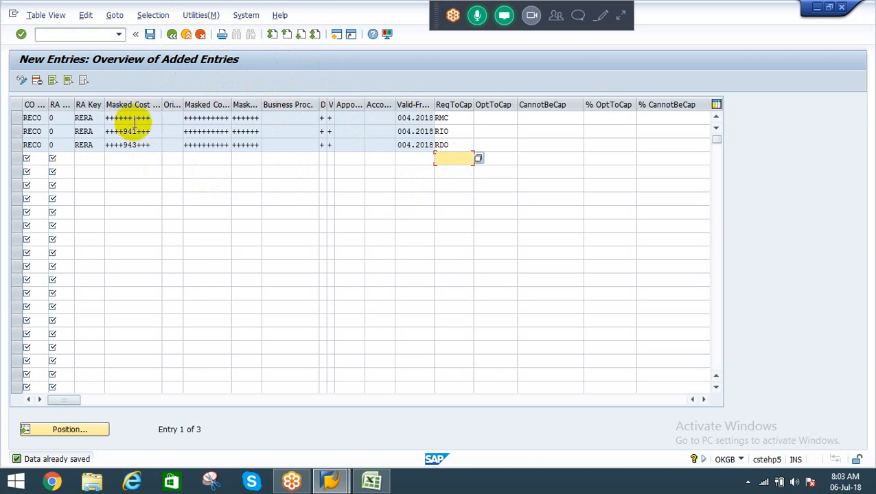
pyautogui.moveTo(147, 131); pyautogui.dragTo(71, 137)
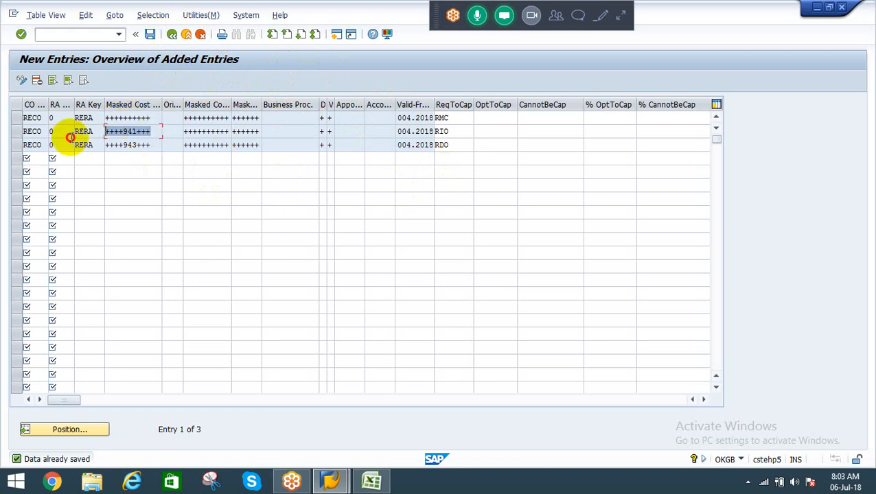
pyautogui.click(137, 130)
pyautogui.click(134, 144)
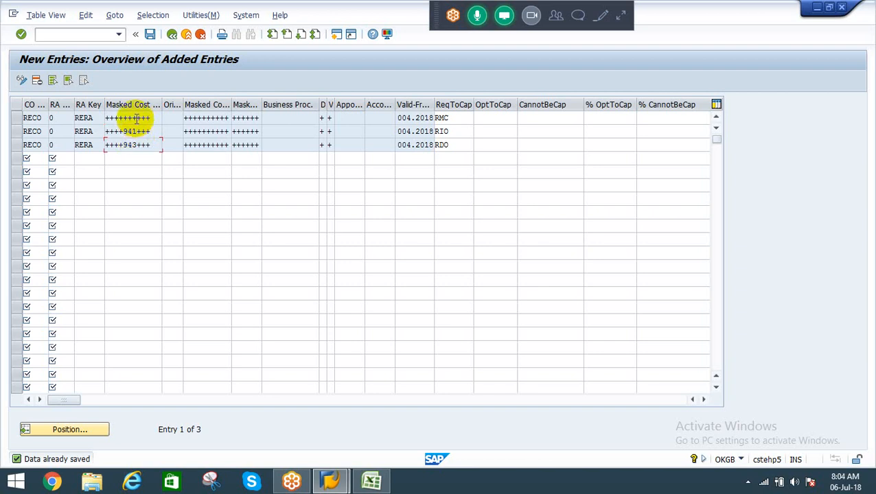
pyautogui.rightClick(464, 119)
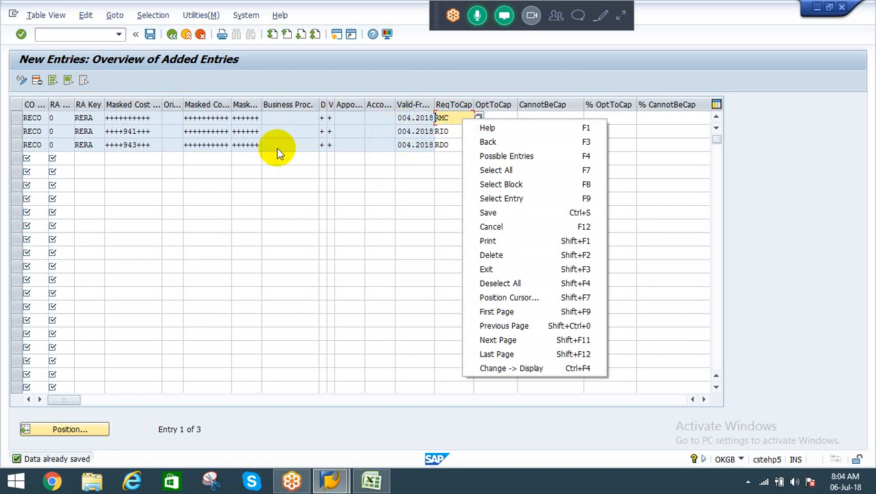
pyautogui.click(131, 131)
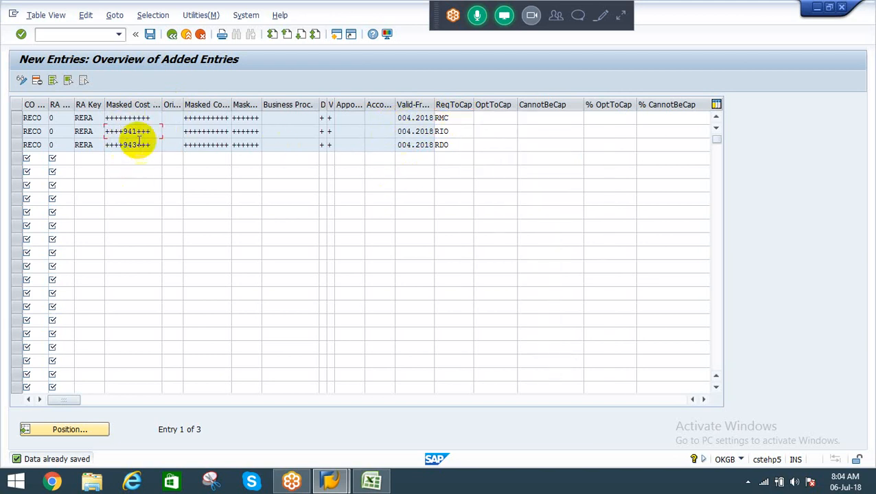
pyautogui.click(454, 130)
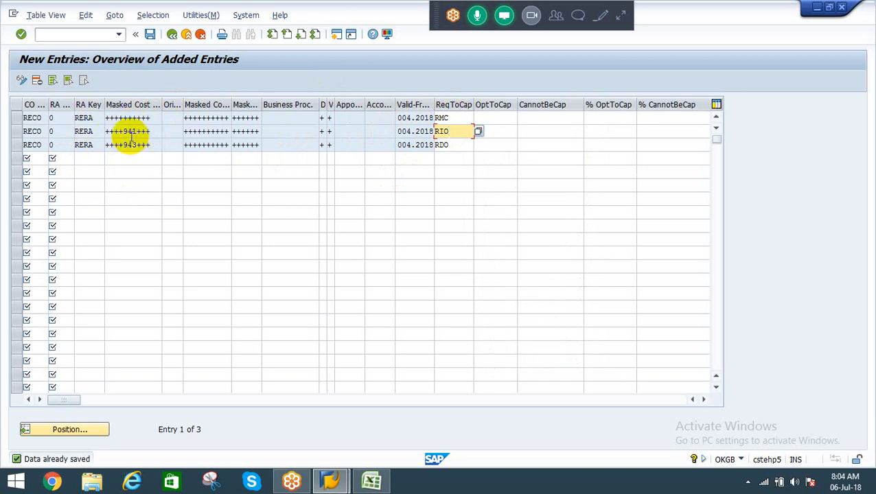
pyautogui.moveTo(450, 131); pyautogui.dragTo(411, 140)
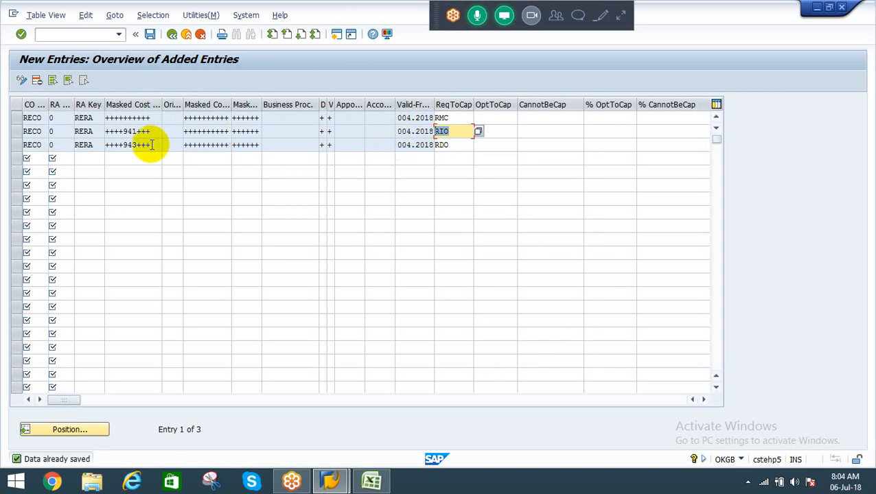
pyautogui.moveTo(149, 144); pyautogui.dragTo(123, 147)
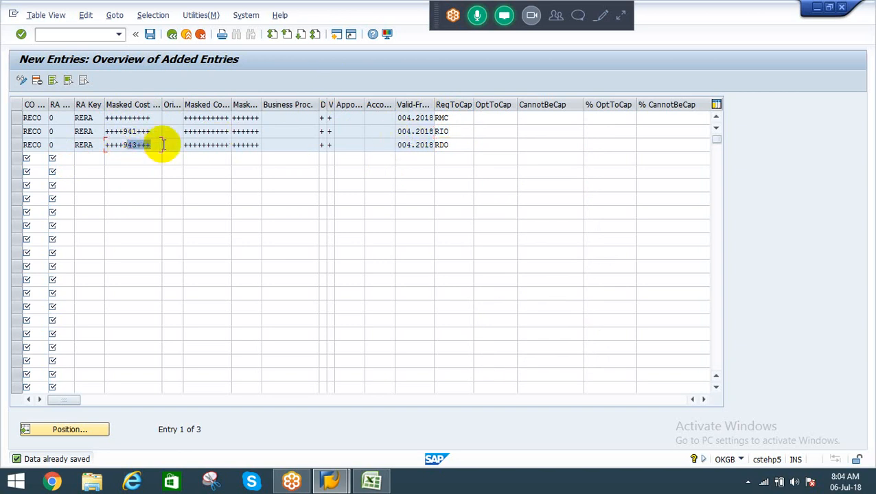
pyautogui.moveTo(456, 147); pyautogui.dragTo(392, 144)
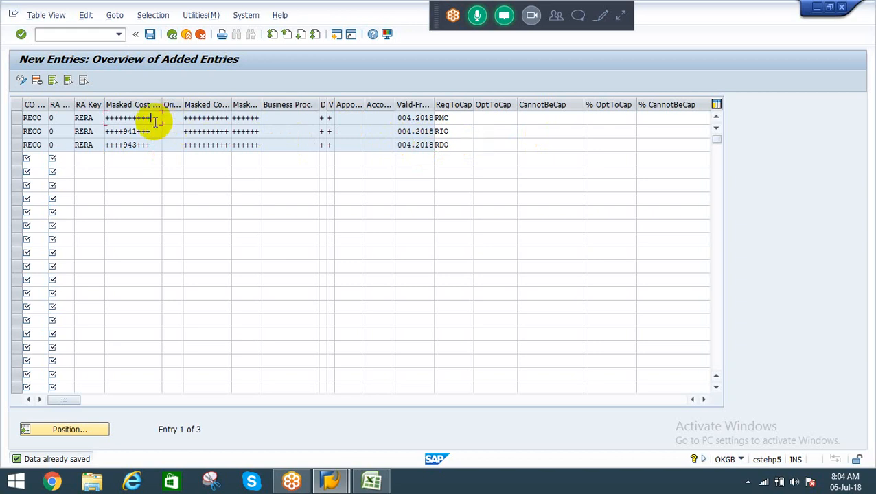
pyautogui.click(456, 118)
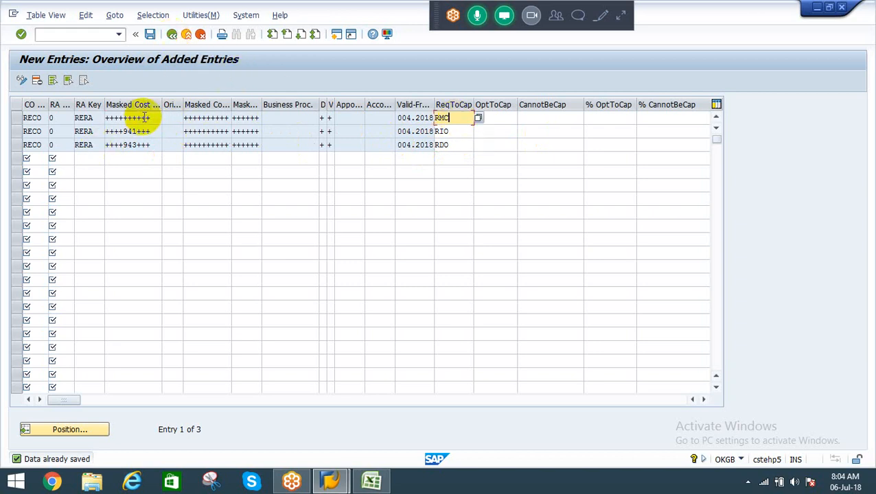
pyautogui.moveTo(122, 117); pyautogui.dragTo(160, 116)
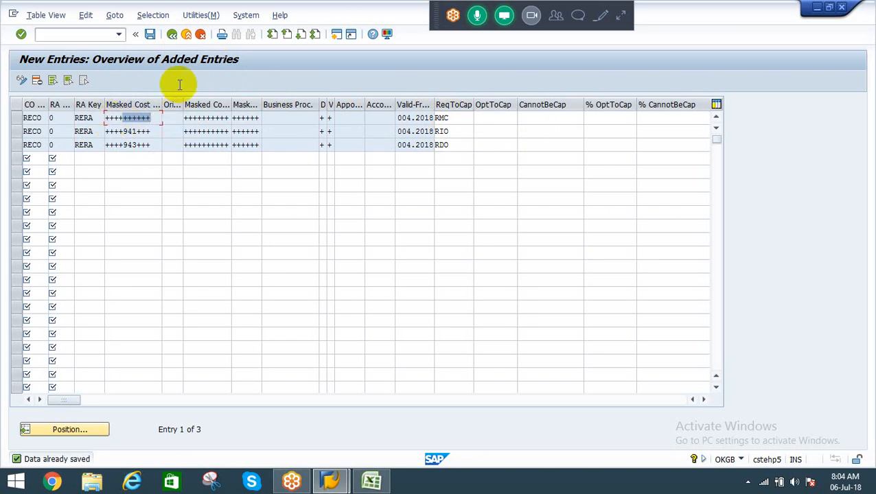
# Step: Return to the IMG structure and start new entries in the Define Update activity for Work in Process
pyautogui.click(172, 35)
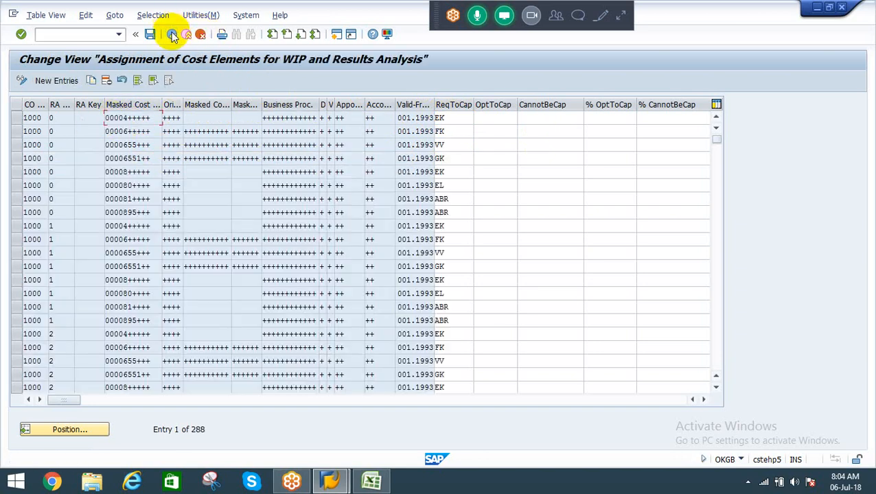
pyautogui.click(172, 35)
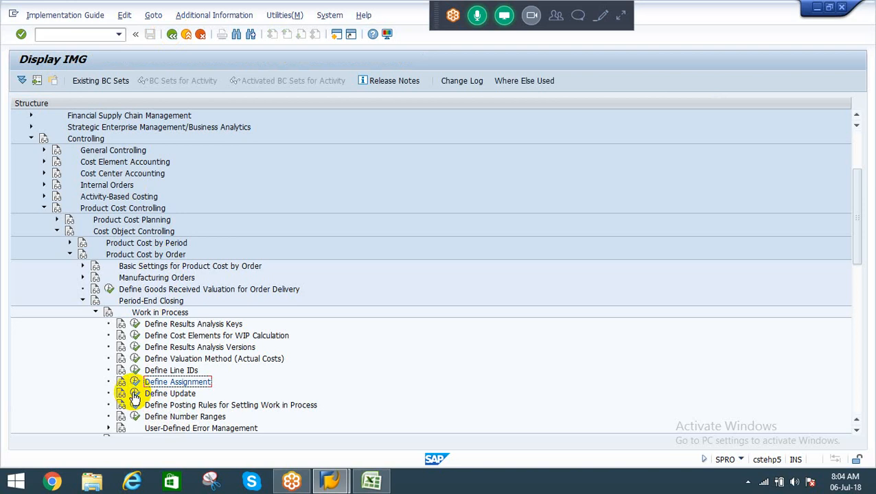
pyautogui.click(135, 396)
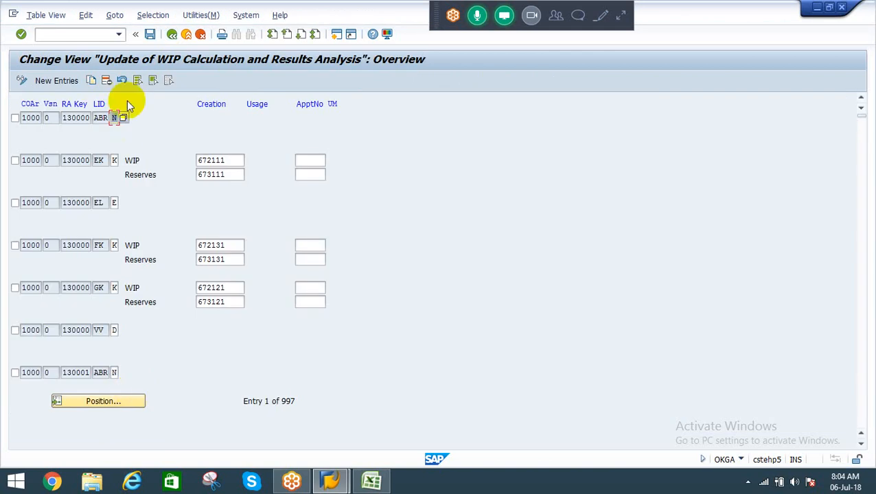
pyautogui.click(56, 82)
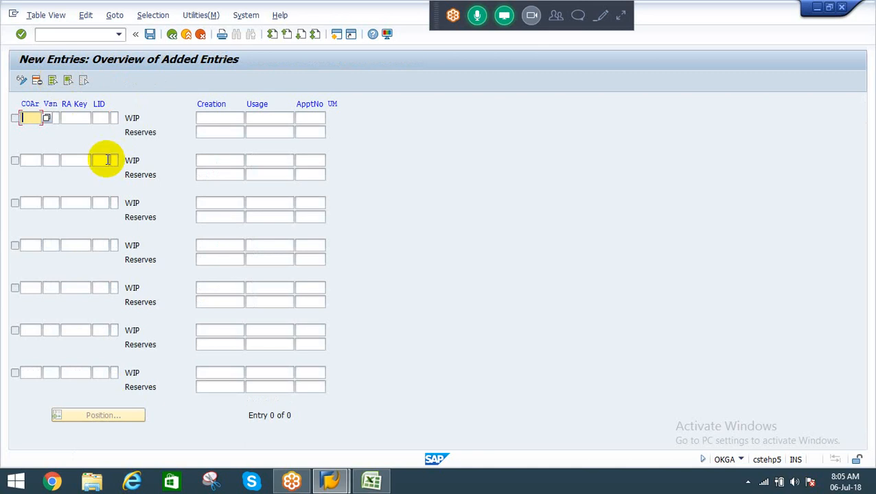
# Step: Fill the first update entry with CO area RECO, version 0, RA key RERA and line ID RMC
pyautogui.write('RECO')
pyautogui.press('Tab')
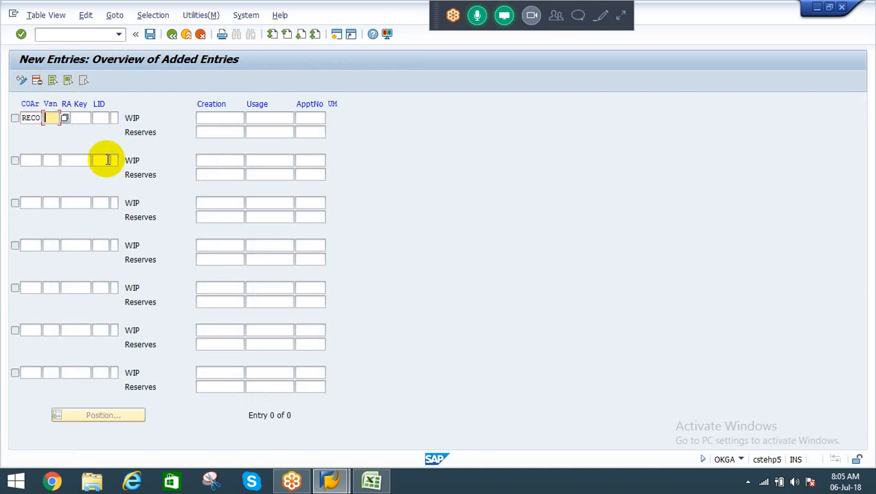
pyautogui.write('0')
pyautogui.press('Tab')
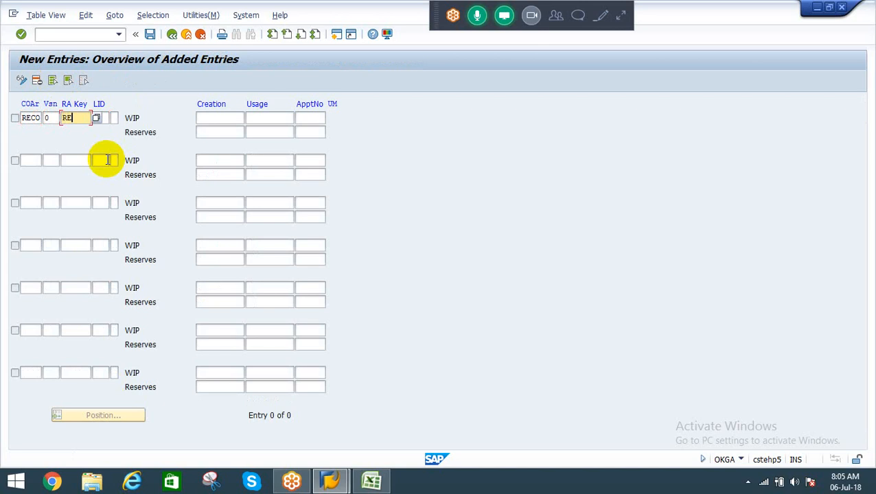
pyautogui.press('Tab')
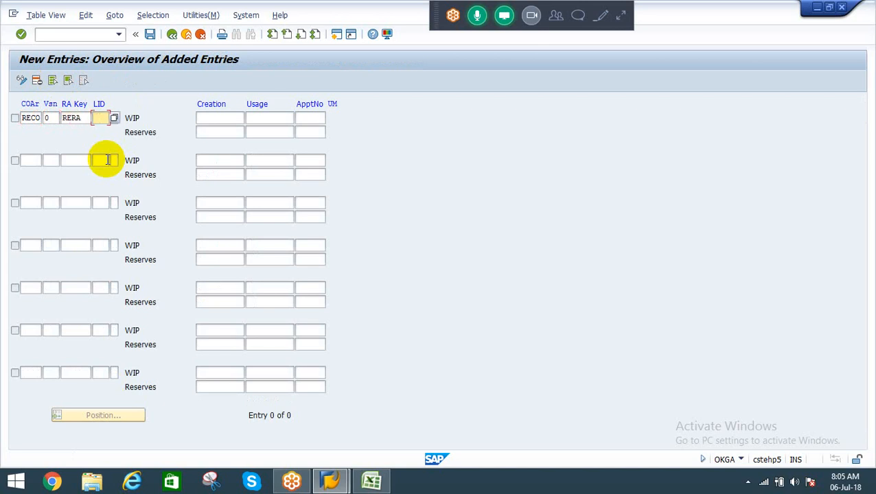
pyautogui.write('RMC')
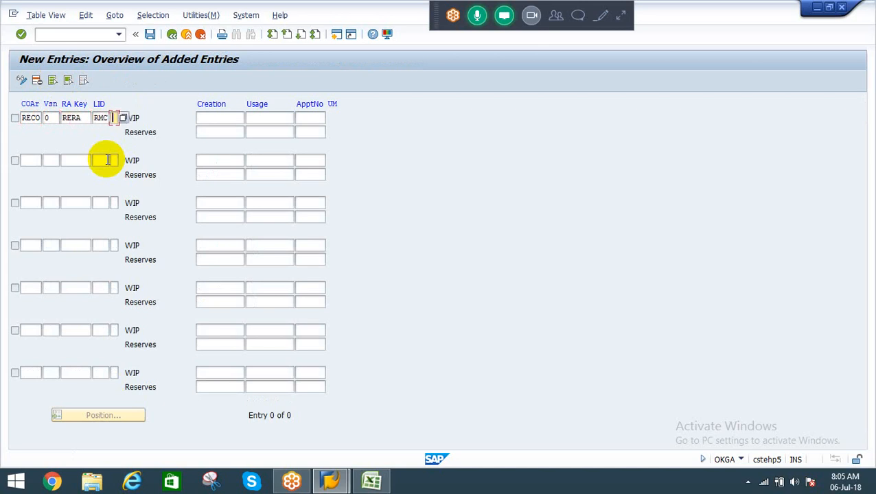
# Step: Choose category K (Costs) from the possible values for the RMC update entry
pyautogui.press('F4')
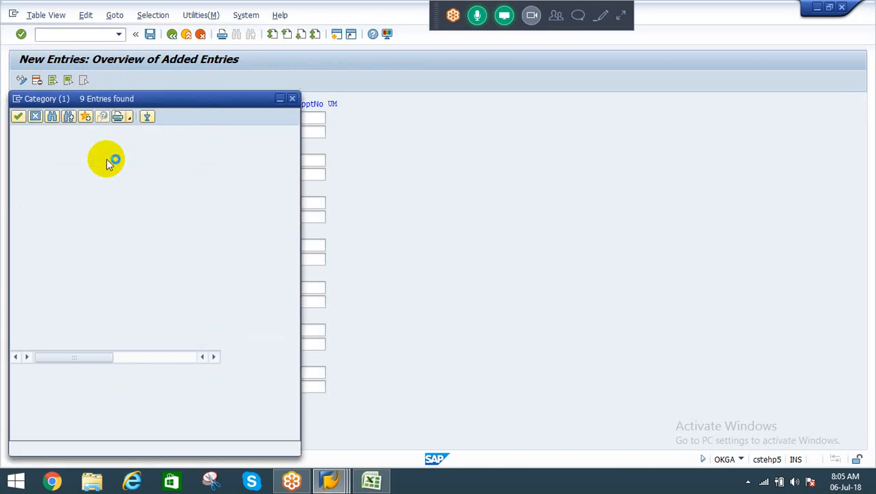
pyautogui.moveTo(101, 100); pyautogui.dragTo(459, 100)
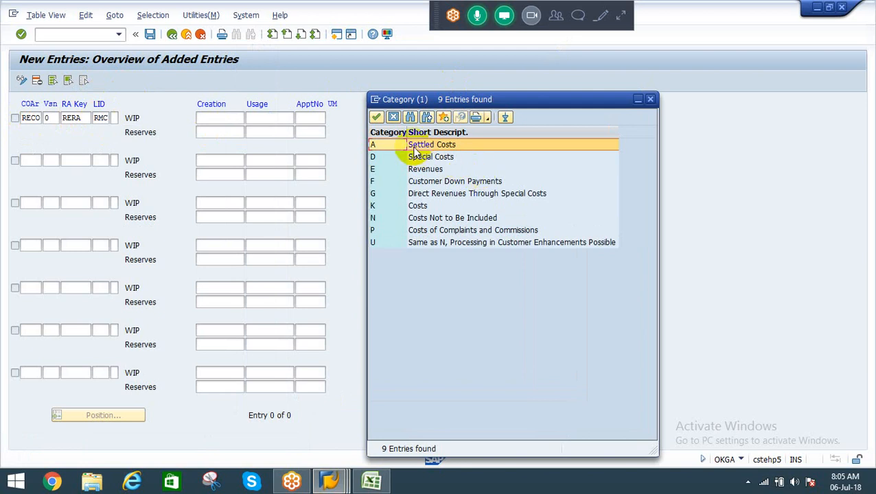
pyautogui.click(418, 206)
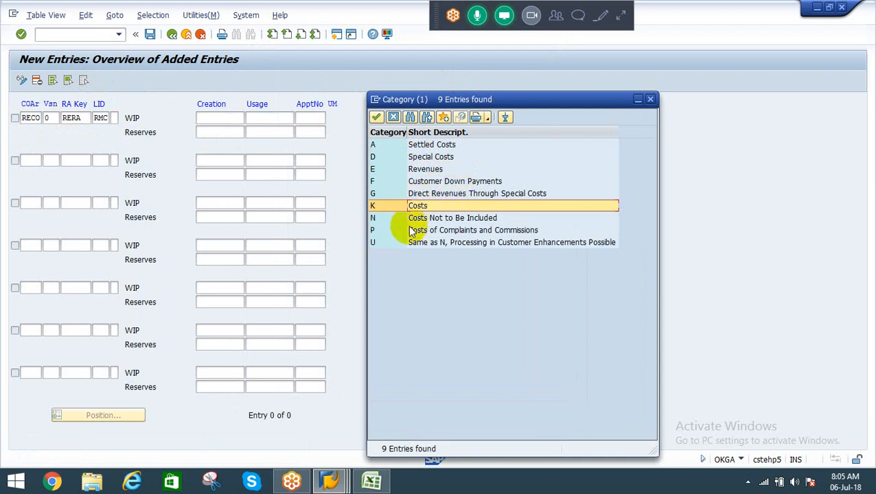
pyautogui.rightClick(374, 218)
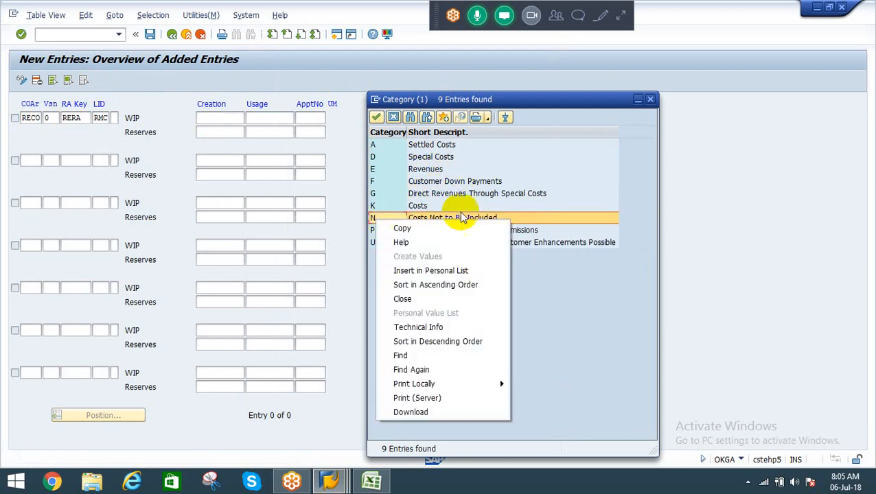
pyautogui.click(505, 218)
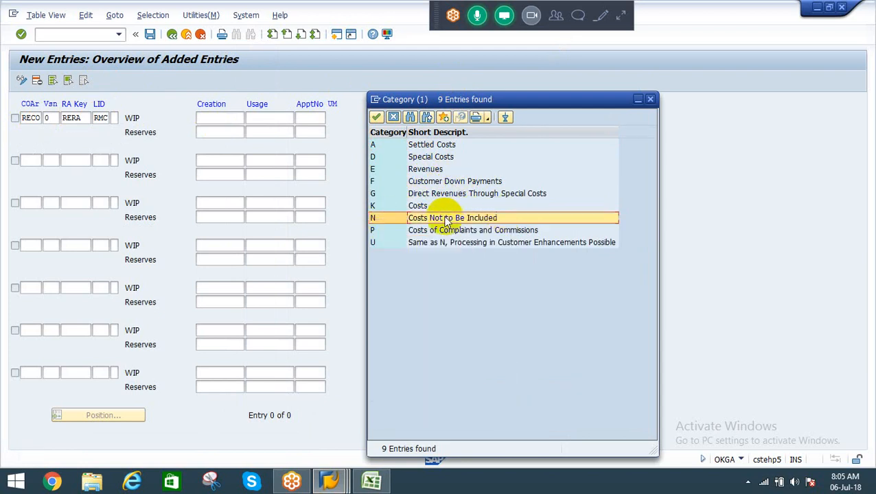
pyautogui.rightClick(417, 207)
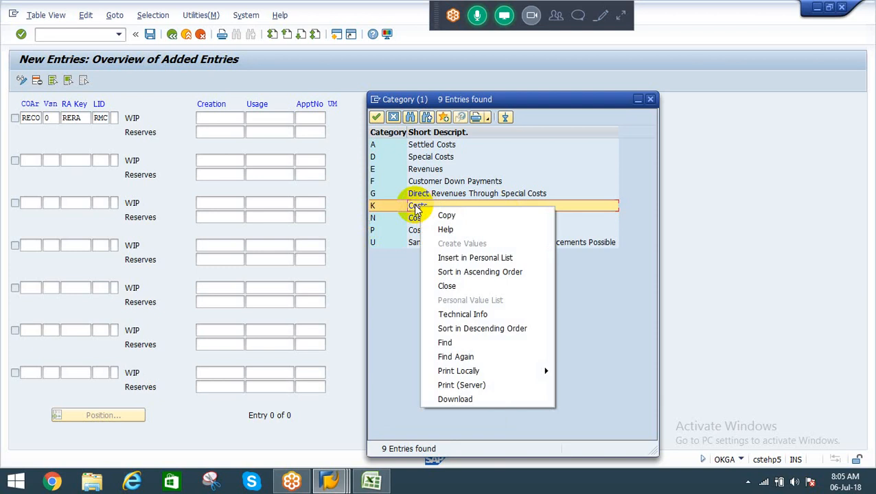
pyautogui.click(411, 221)
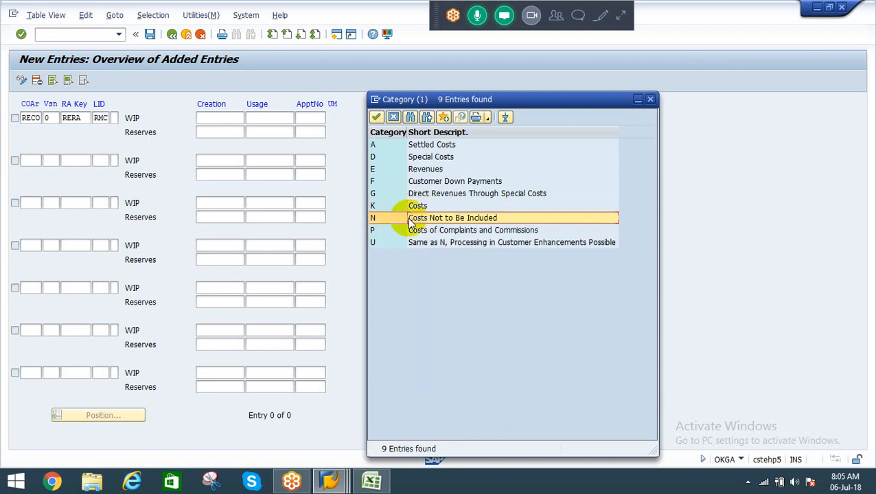
pyautogui.rightClick(373, 208)
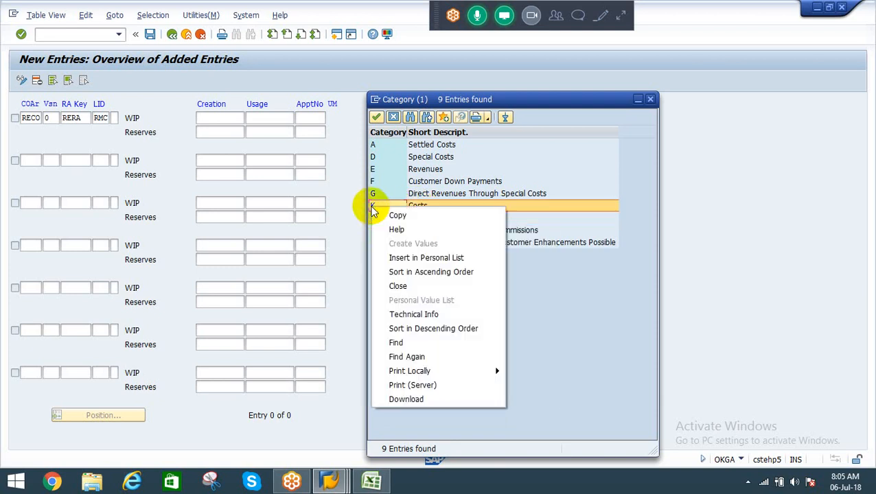
pyautogui.doubleClick(509, 207)
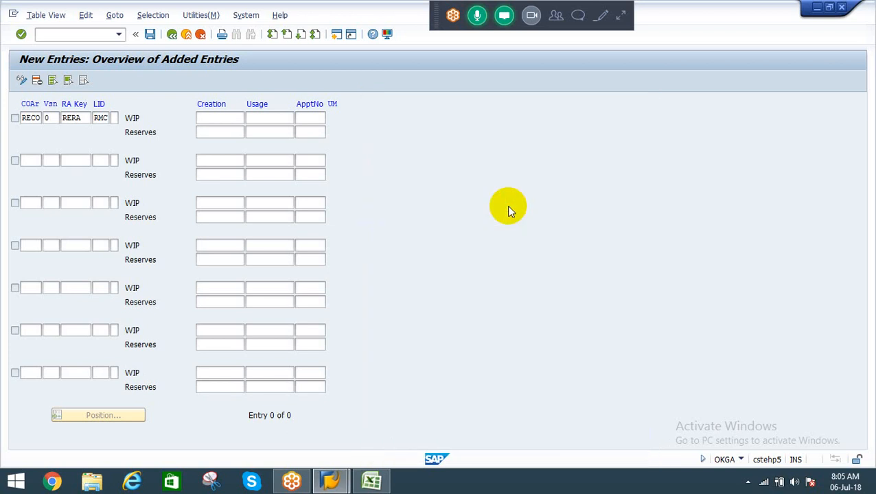
# Step: Enter cost element 931001 for creation of both WIP and reserves in the RMC entry and confirm it
pyautogui.click(220, 118)
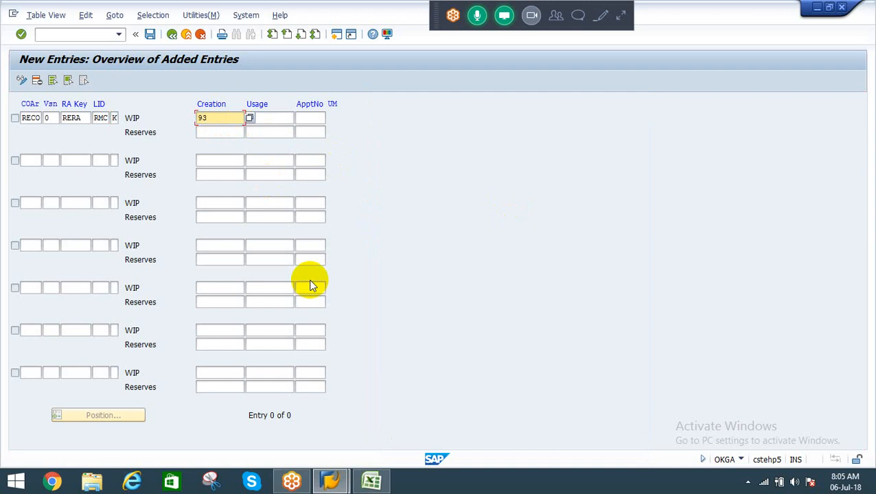
pyautogui.write('93100')
pyautogui.hotkey('shift', 'Home')
pyautogui.hotkey('ctrl', 'c')
pyautogui.press('Down')
pyautogui.press('Down')
pyautogui.hotkey('ctrl', 'v')
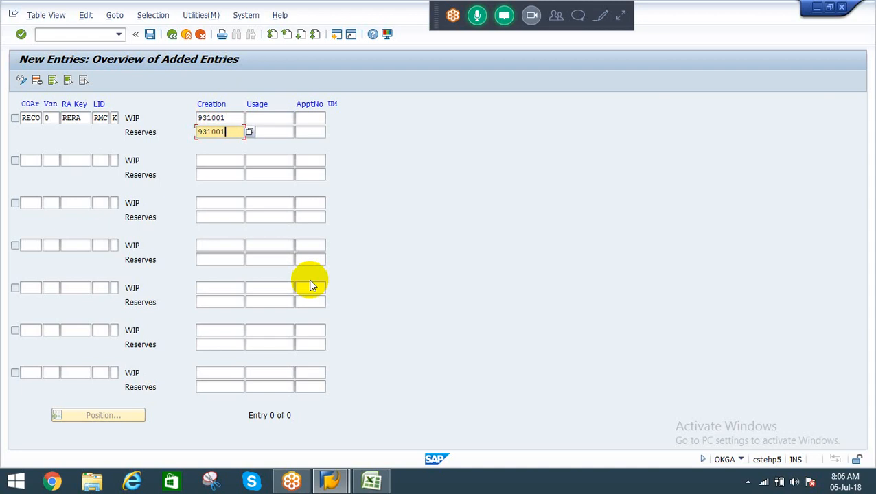
pyautogui.press('Up')
pyautogui.press('Down')
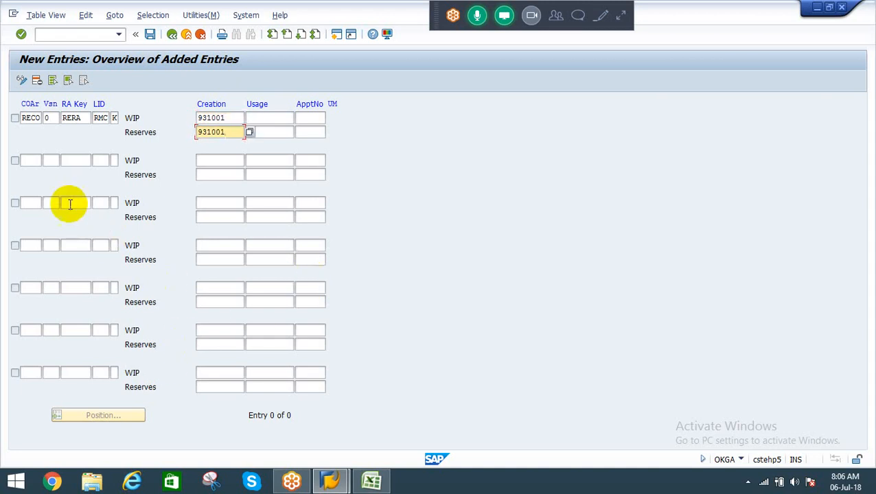
pyautogui.press('Return')
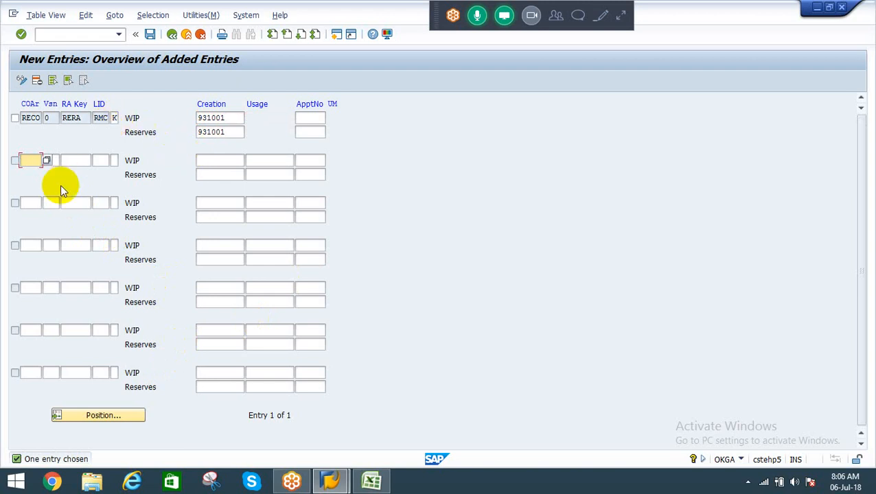
# Step: Fill the second update entry with CO area RECO, version 0, RA key RERA, line ID RMC and category K
pyautogui.press('BackSpace')
pyautogui.press('Down')
pyautogui.press('Tab')
pyautogui.press('BackSpace')
pyautogui.press('Down')
pyautogui.press('Tab')
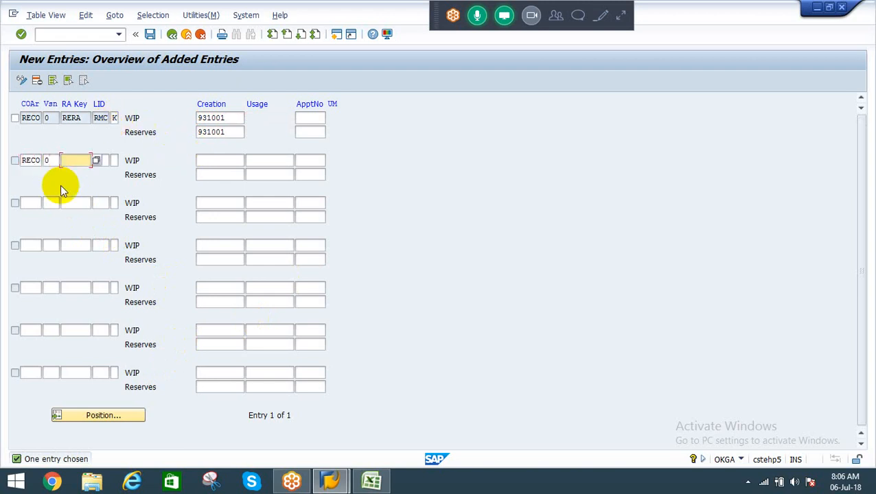
pyautogui.press('BackSpace')
pyautogui.press('Down')
pyautogui.press('Return')
pyautogui.press('Tab')
pyautogui.press('BackSpace')
pyautogui.press('Down')
pyautogui.press('Tab')
pyautogui.press('BackSpace')
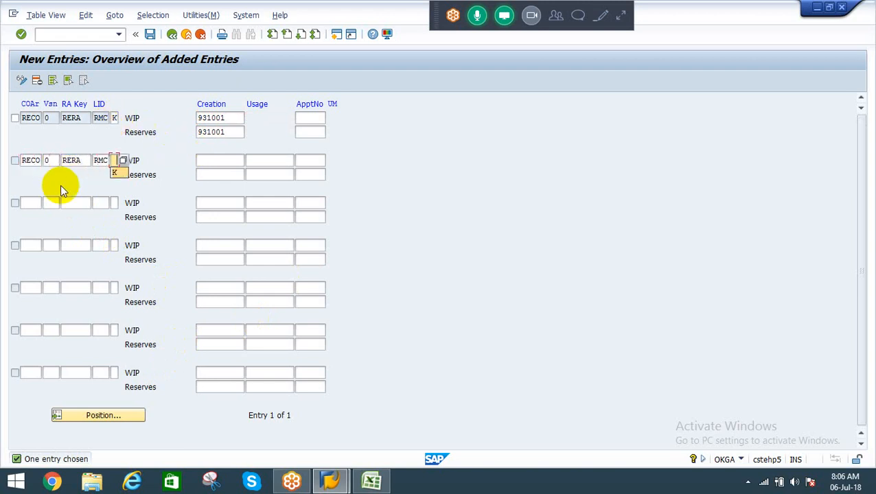
pyautogui.press('Down')
pyautogui.press('Tab')
# Step: Set the creation cost element of the second entry to 931002 for both WIP and reserves
pyautogui.press('Tab')
pyautogui.hotkey('shift', 'Tab')
pyautogui.press('BackSpace')
pyautogui.press('Down')
pyautogui.press('BackSpace')
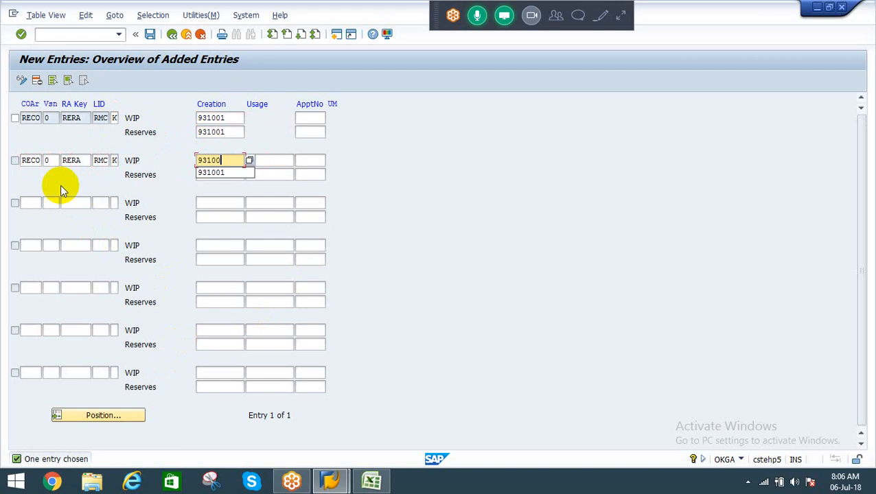
pyautogui.write('2')
pyautogui.press('Down')
pyautogui.press('BackSpace')
pyautogui.press('Down')
pyautogui.press('BackSpace')
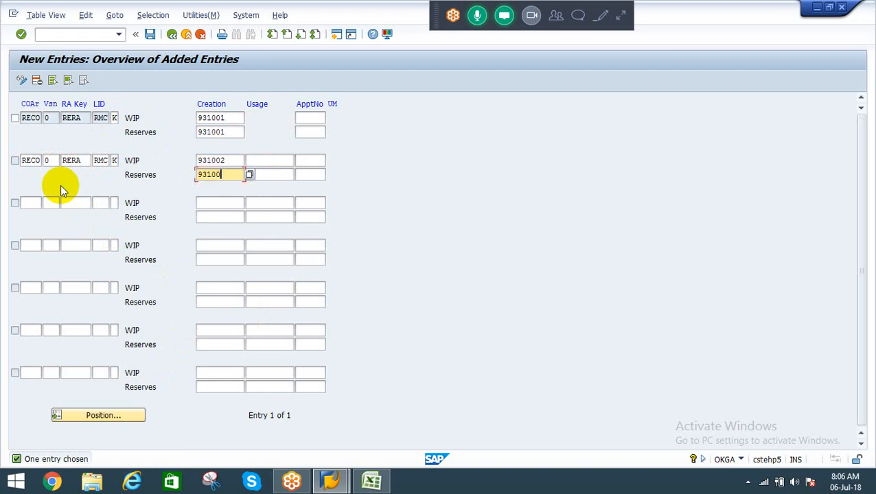
pyautogui.write('2')
pyautogui.press('Down')
# Step: Fill the third update entry with CO area RECO, version 0, RA key RERA, line ID RMC and category K
pyautogui.hotkey('shift', 'Tab')
pyautogui.hotkey('shift', 'Tab')
pyautogui.hotkey('shift', 'Tab')
pyautogui.hotkey('shift', 'Tab')
pyautogui.hotkey('shift', 'Tab')
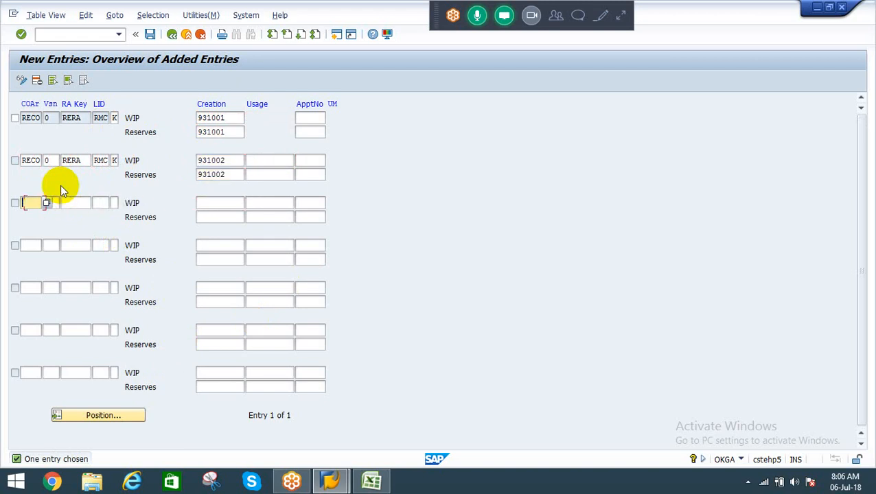
pyautogui.press('Down')
pyautogui.press('Tab')
pyautogui.press('Down')
pyautogui.press('Tab')
pyautogui.press('Down')
pyautogui.press('Tab')
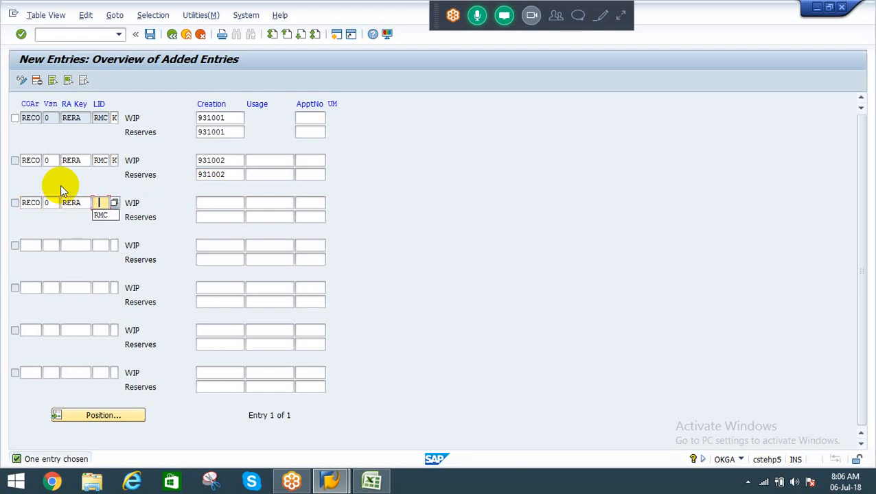
pyautogui.press('Down')
pyautogui.press('Tab')
pyautogui.press('Down')
pyautogui.press('Tab')
# Step: Set the creation cost element of the third entry to 931003 for both WIP and reserves, and submit the entries
pyautogui.press('Tab')
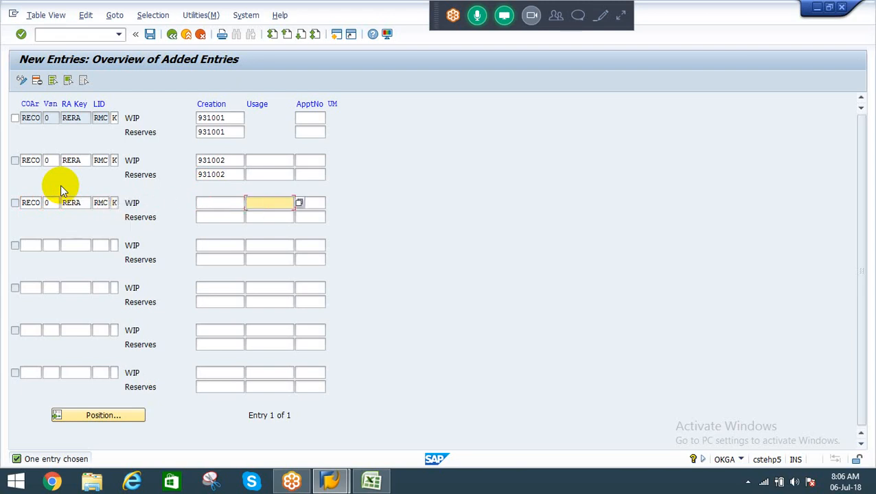
pyautogui.hotkey('shift', 'Tab')
pyautogui.write('931003')
pyautogui.press('Tab')
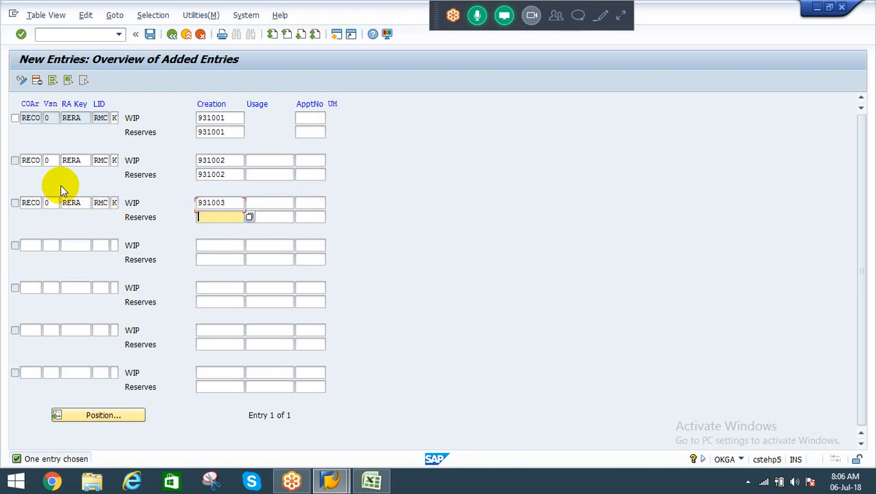
pyautogui.press('Down')
pyautogui.press('Return')
pyautogui.press('BackSpace')
pyautogui.write('31003')
pyautogui.press('Return')
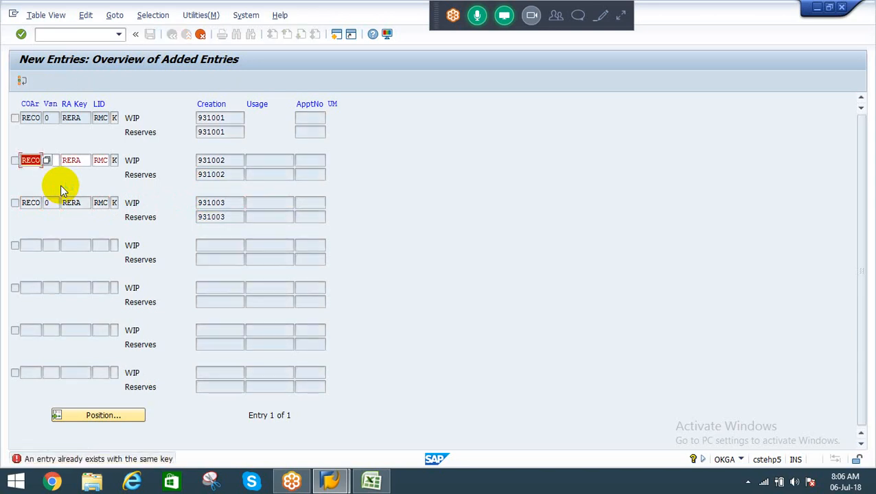
# Step: Change the second entry's line ID to RDO (Direct OH) using the possible values
pyautogui.press('Tab')
pyautogui.press('Tab')
pyautogui.press('Tab')
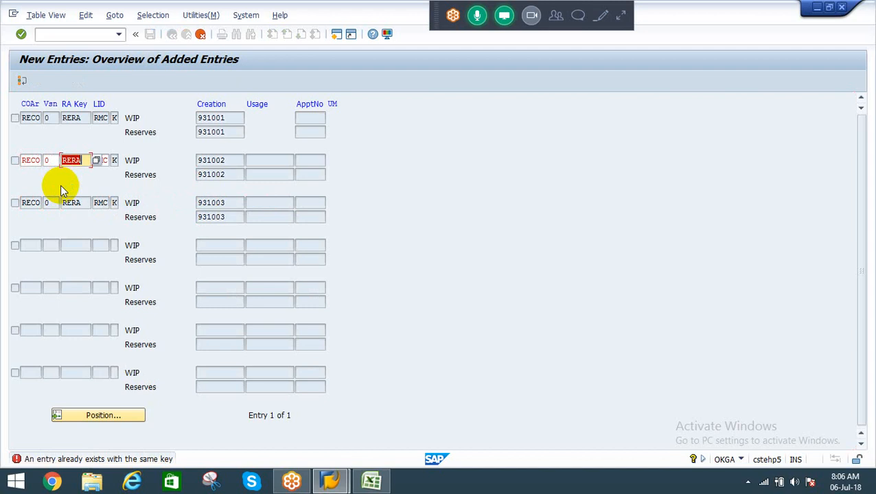
pyautogui.press('F4')
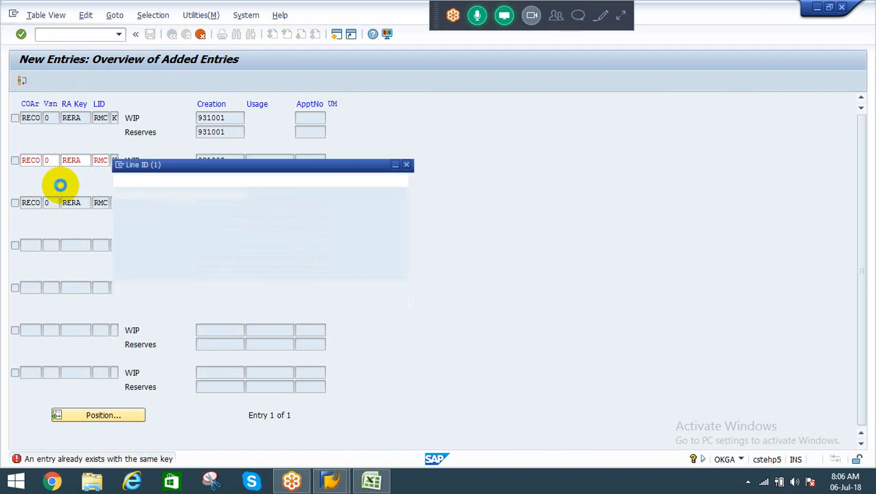
pyautogui.press('Down')
pyautogui.press('Up')
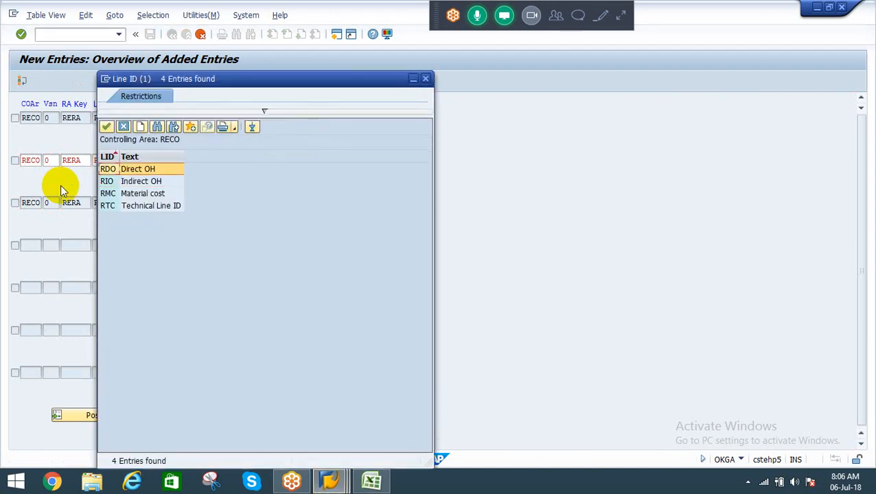
pyautogui.press('Return')
# Step: Change the third entry's line ID to RIO and confirm the entries
pyautogui.press('Tab')
pyautogui.press('Tab')
pyautogui.press('Tab')
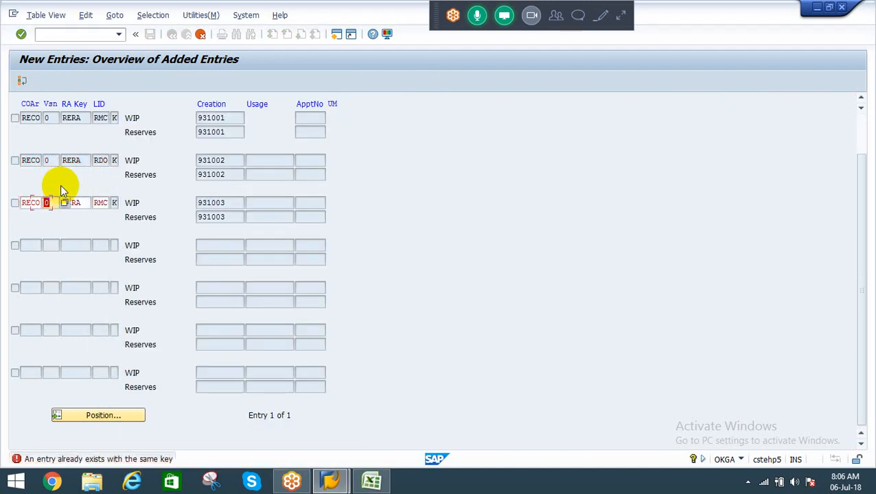
pyautogui.press('BackSpace')
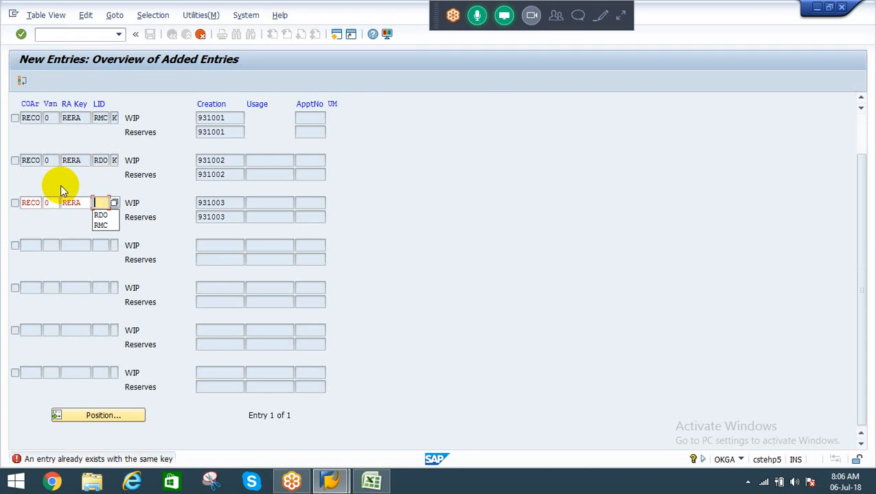
pyautogui.write('RIO')
pyautogui.press('Return')
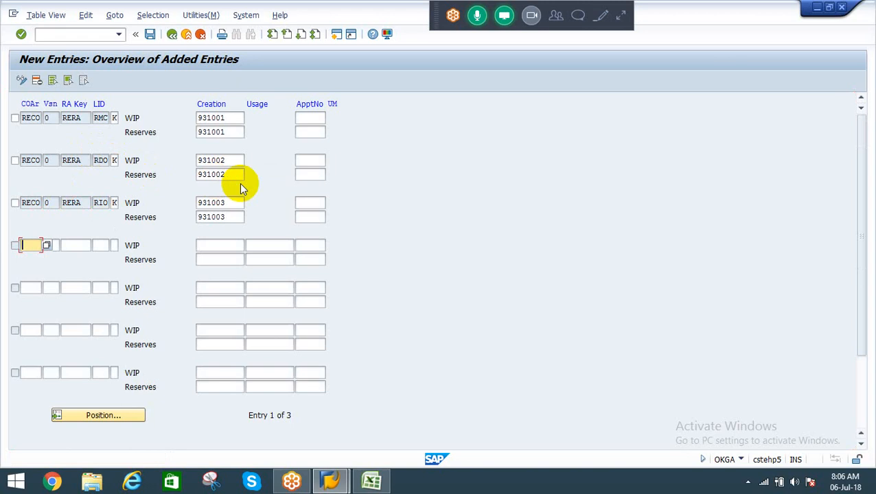
# Step: Fill the fourth update entry with CO area RECO, version 0, RA key RERA and line ID RTC (Technical Line ID)
pyautogui.press('BackSpace')
pyautogui.press('Down')
pyautogui.press('Tab')
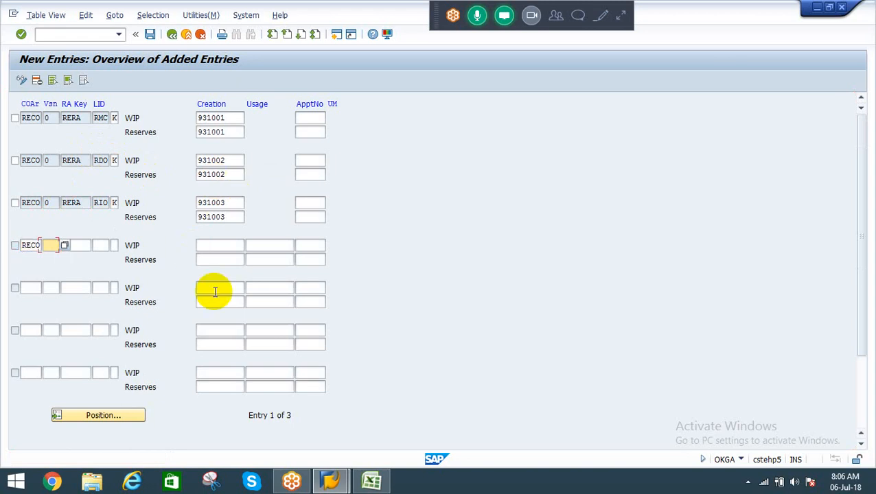
pyautogui.press('BackSpace')
pyautogui.press('Down')
pyautogui.press('Tab')
pyautogui.press('BackSpace')
pyautogui.press('Down')
pyautogui.press('Tab')
pyautogui.press('BackSpace')
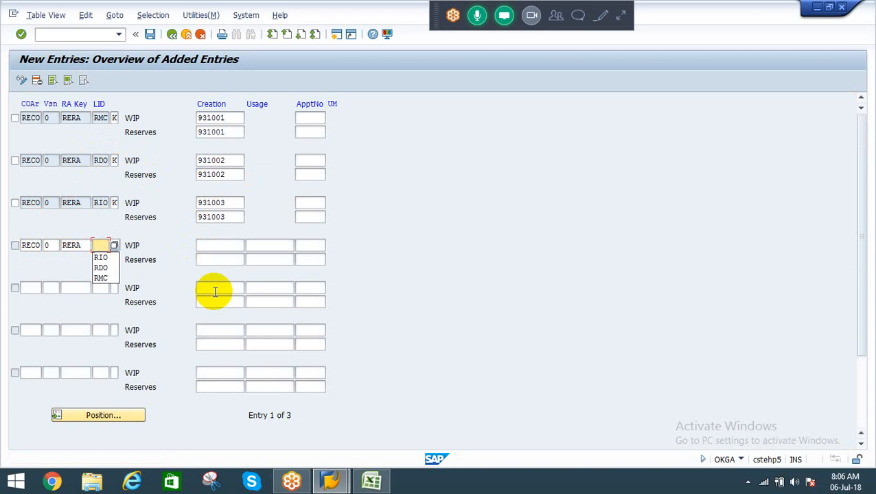
pyautogui.press('F4')
pyautogui.press('Down')
pyautogui.press('Down')
pyautogui.press('Down')
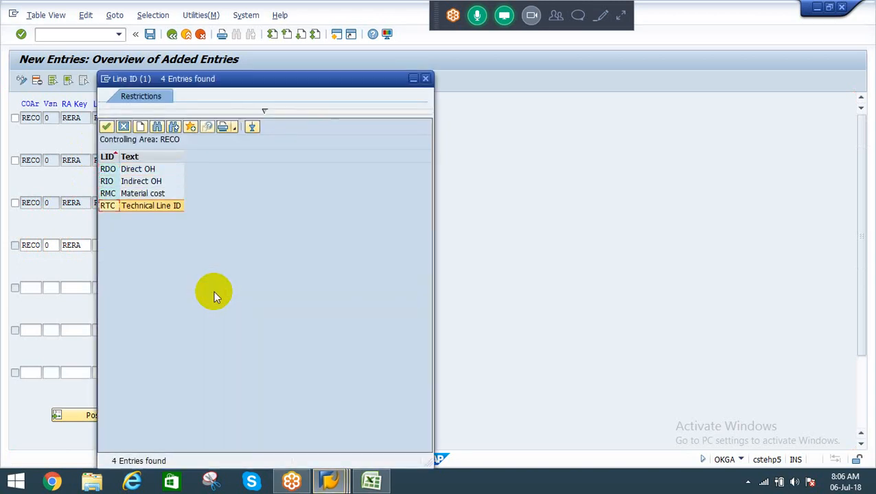
pyautogui.press('Return')
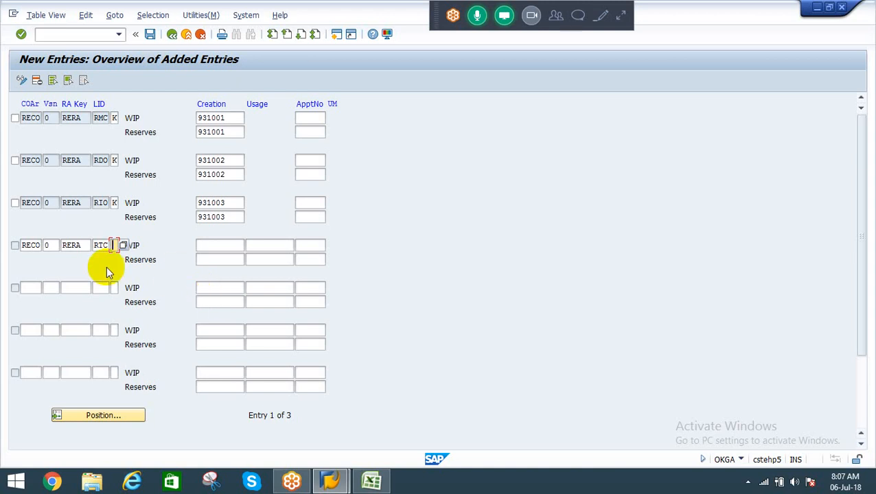
# Step: Choose category A (Settled Costs) from the possible values for the RTC entry
pyautogui.click(30, 245)
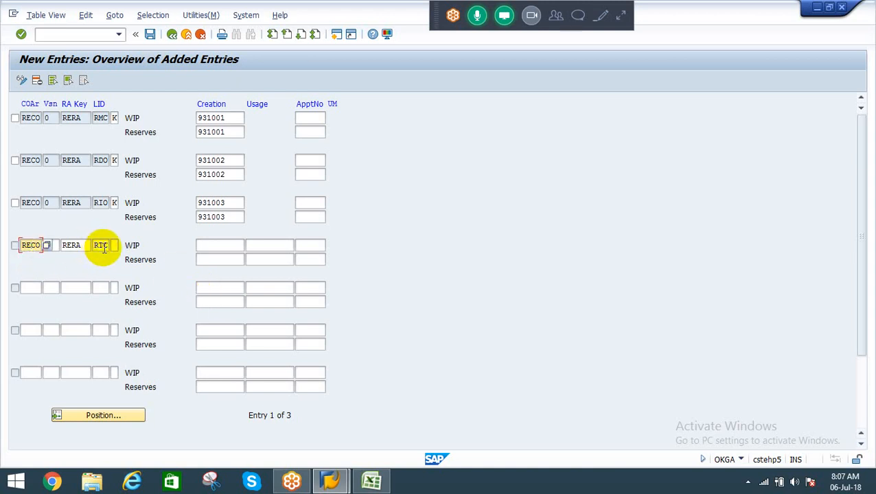
pyautogui.click(101, 248)
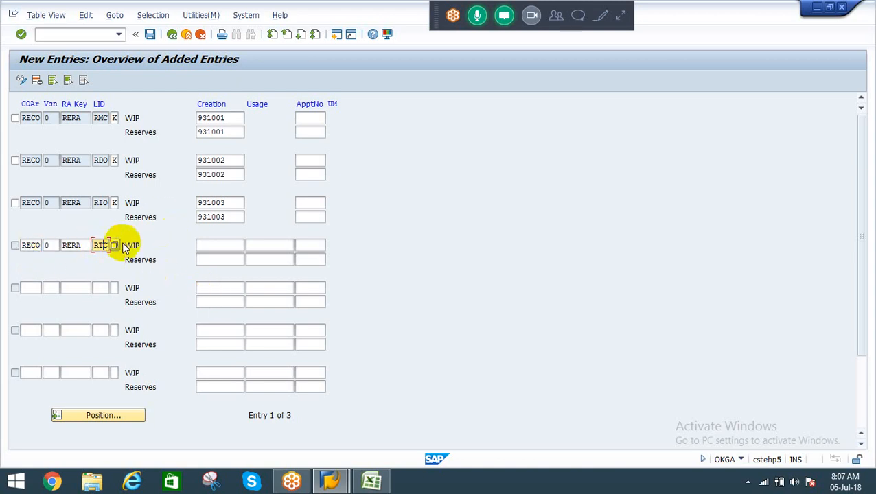
pyautogui.click(220, 245)
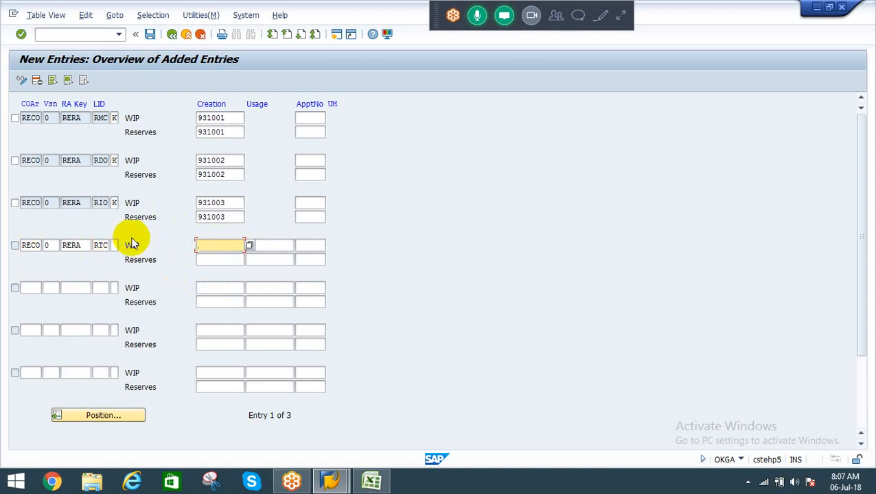
pyautogui.click(114, 245)
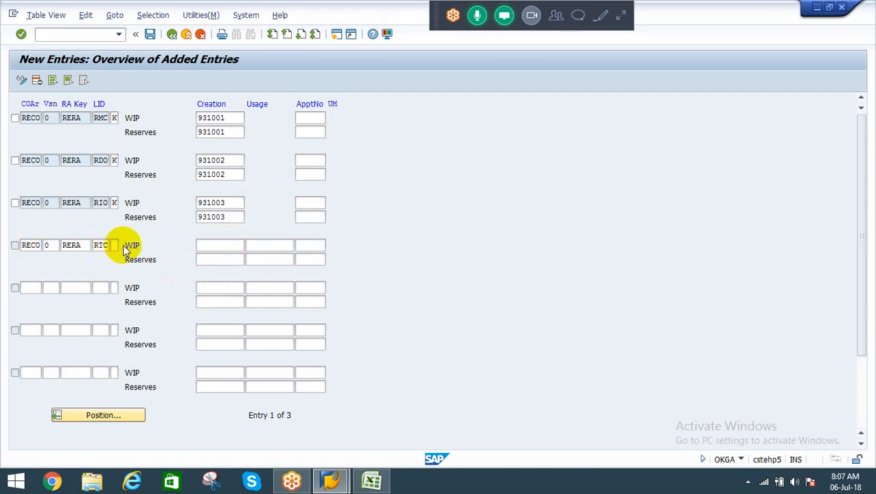
pyautogui.click(122, 245)
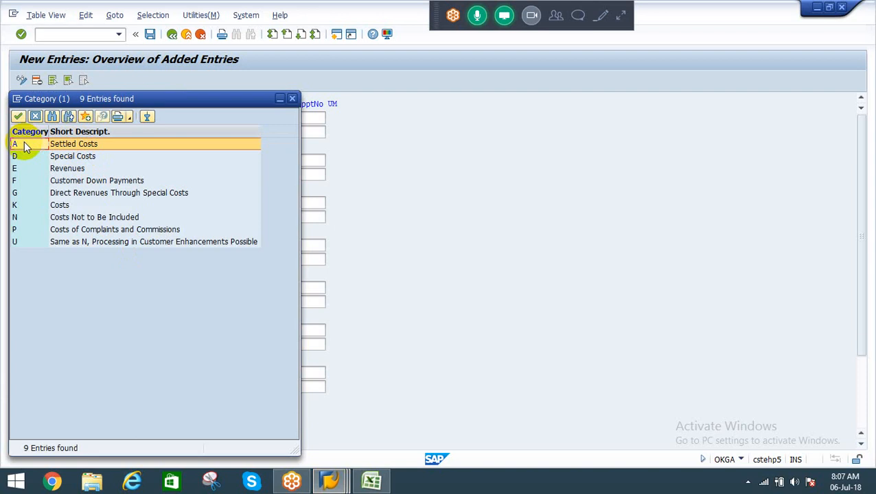
pyautogui.doubleClick(24, 145)
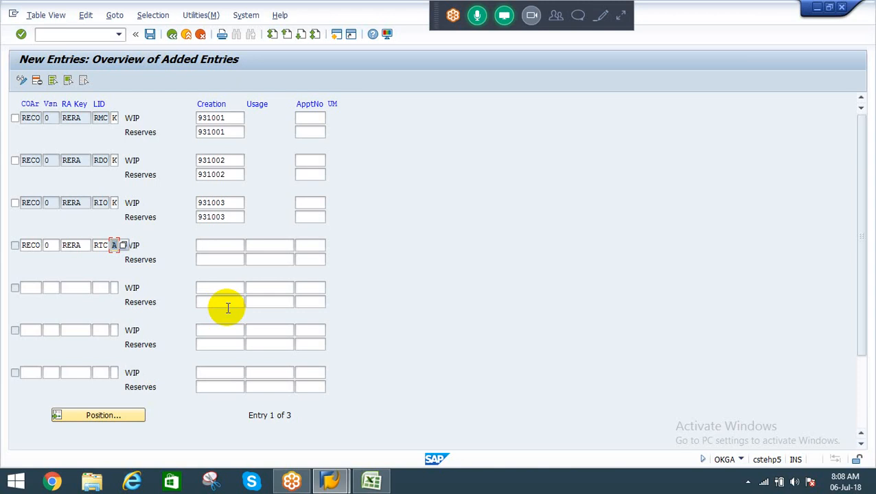
# Step: Accept the RTC entry and save the update entries in the proposed CO_Product costing customizing request
pyautogui.press('Return')
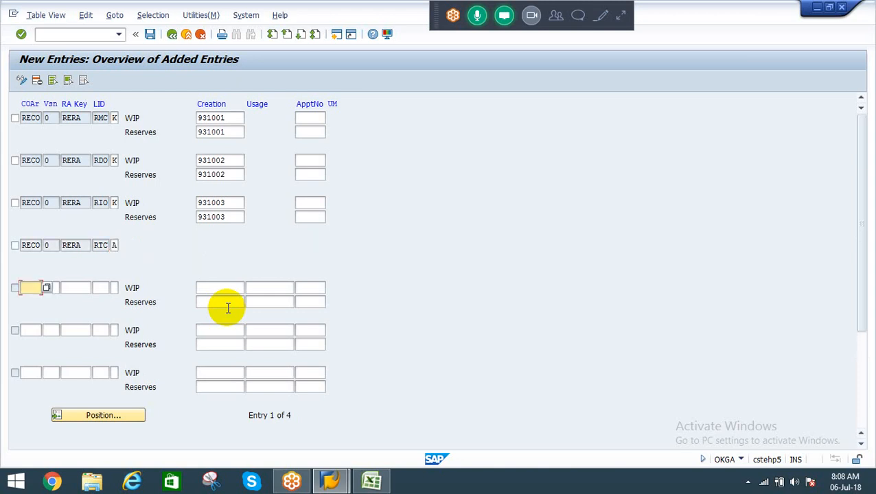
pyautogui.click(150, 35)
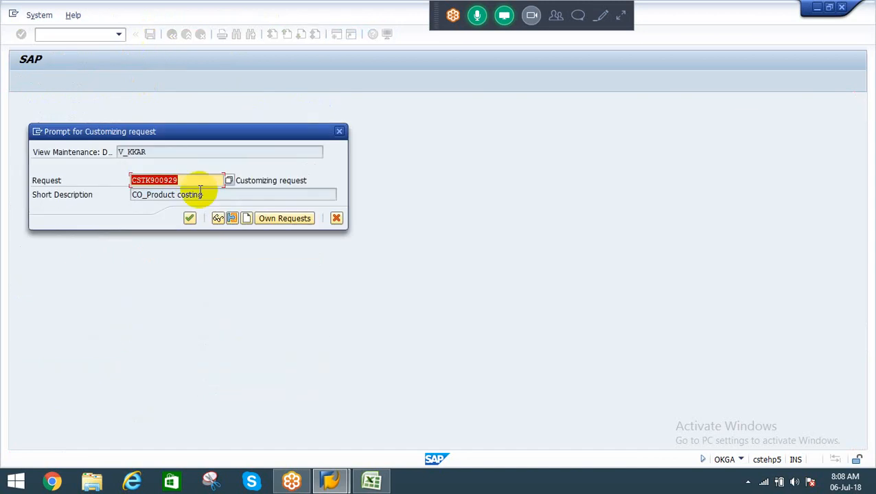
pyautogui.click(187, 218)
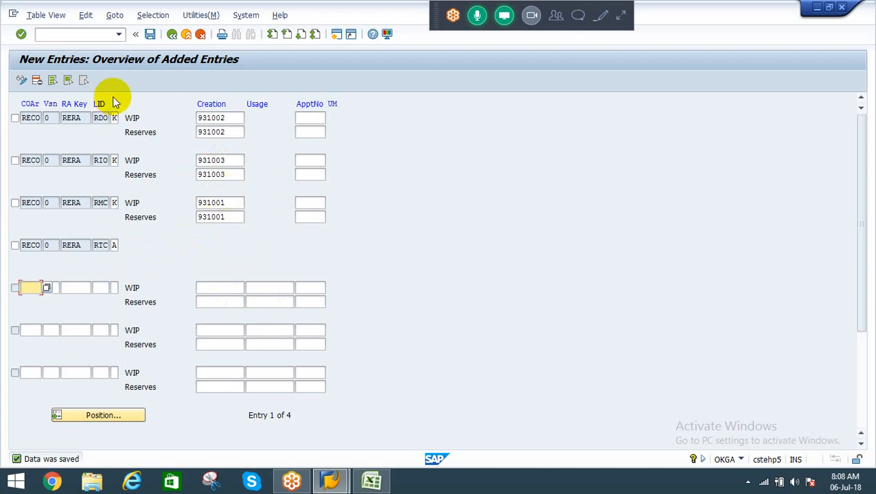
# Step: Return to the IMG structure and open the Define Posting Rules for Settling Work in Process activity
pyautogui.click(171, 34)
pyautogui.click(172, 34)
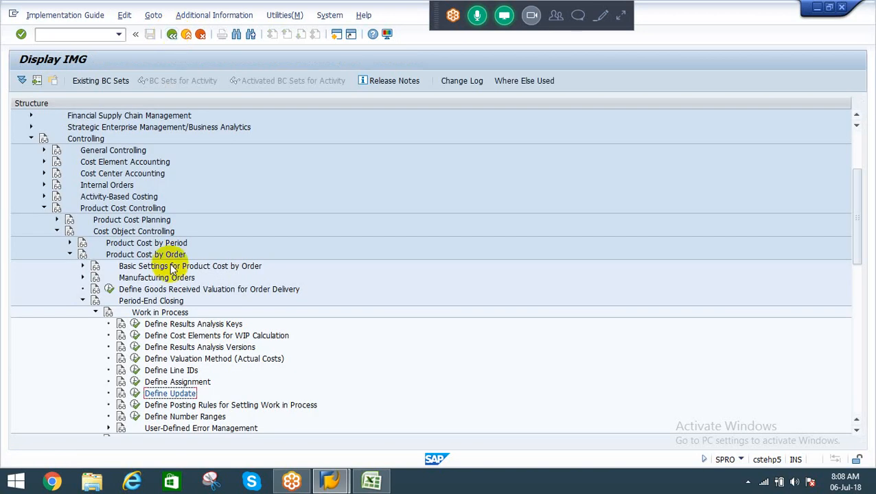
pyautogui.click(164, 407)
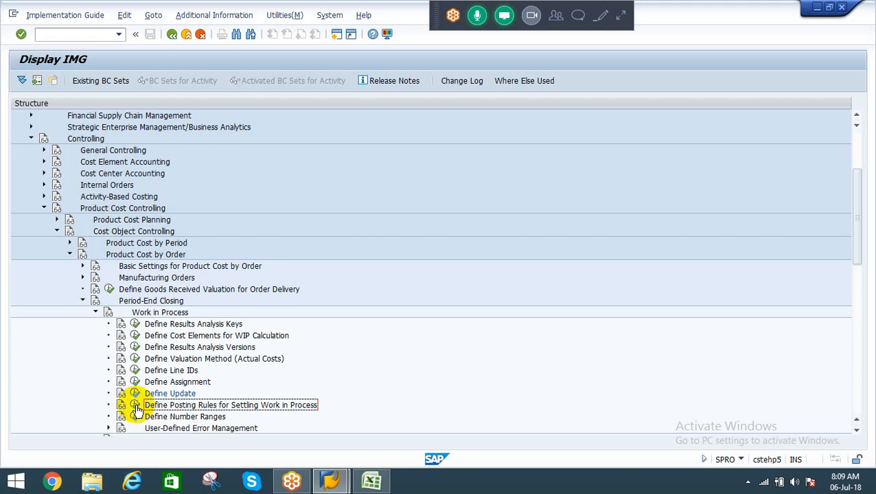
pyautogui.click(136, 406)
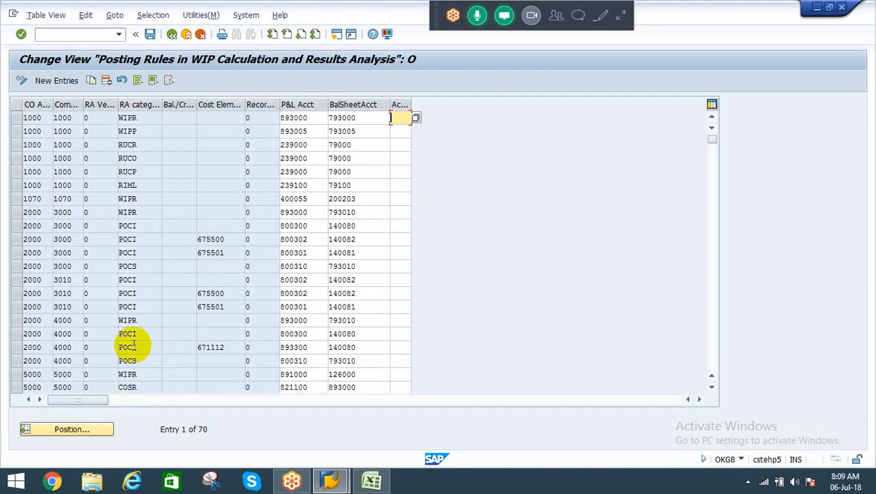
# Step: Start a new posting rule entry with CO area RECO, company code REIL and RA version 0
pyautogui.click(70, 86)
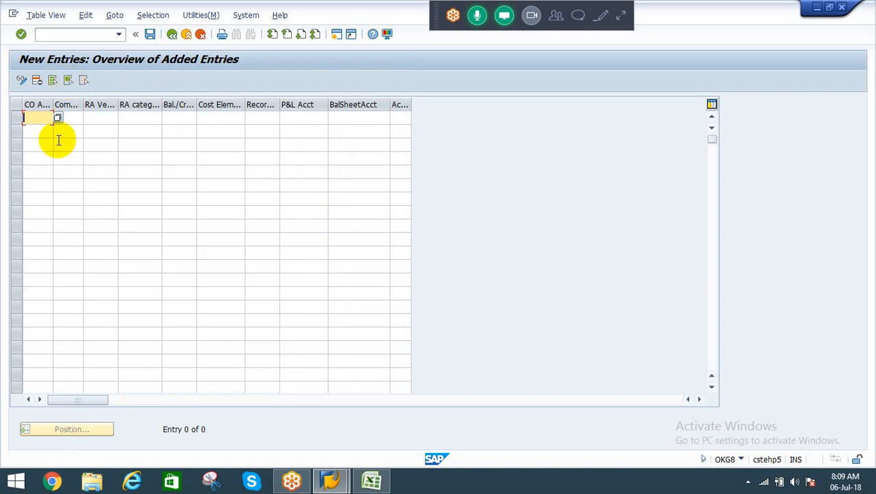
pyautogui.write('reco')
pyautogui.press('Tab')
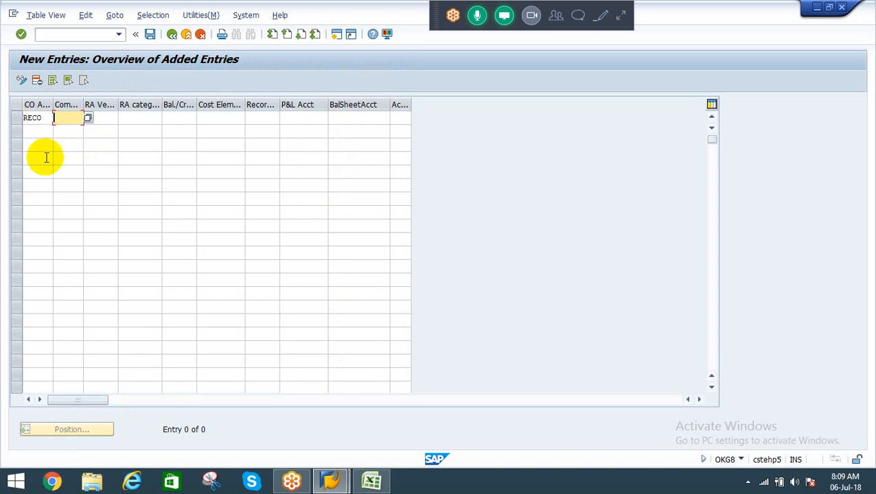
pyautogui.write('r')
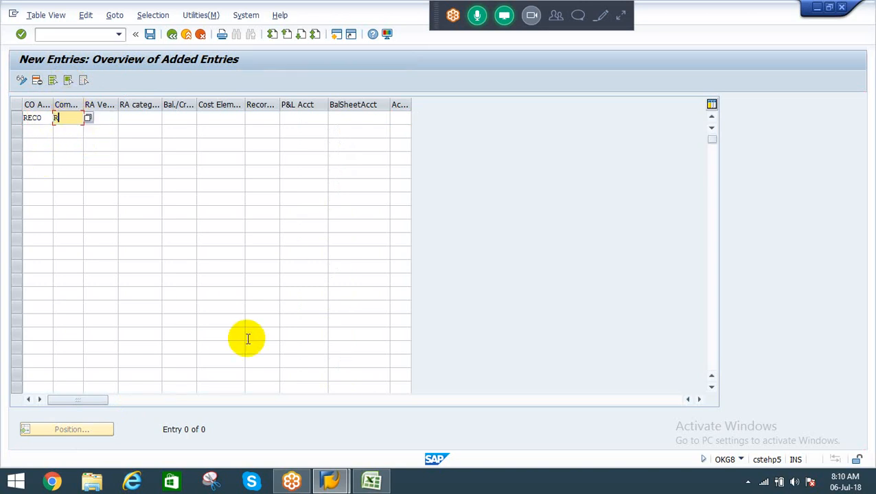
pyautogui.write('eil')
pyautogui.press('Tab')
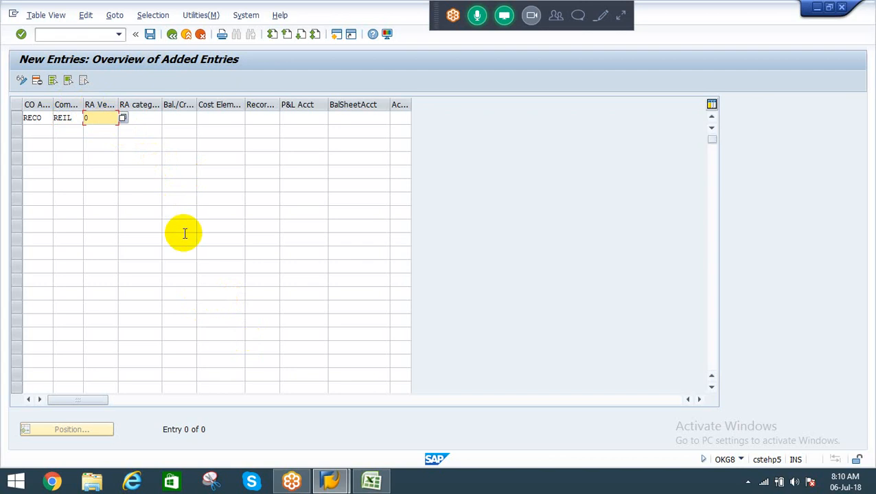
pyautogui.press('F4')
pyautogui.press('Return')
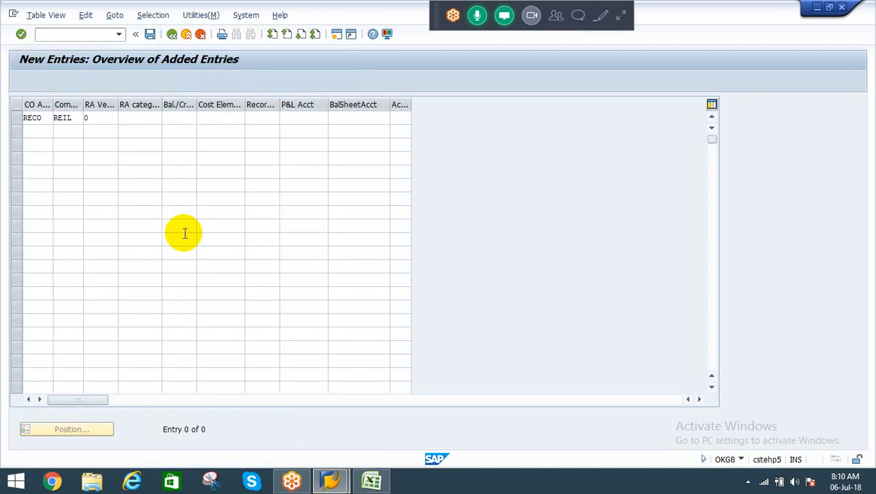
# Step: Enter RA category RERA and cost element 931001 in the new posting rule, leaving the balance/creation category and record number blank
pyautogui.press('Tab')
pyautogui.write('R')
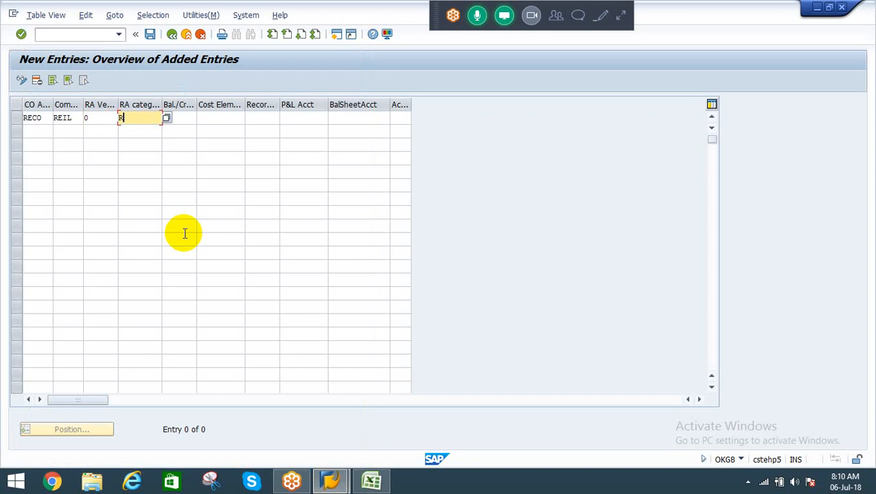
pyautogui.write('ERA')
pyautogui.press('Tab')
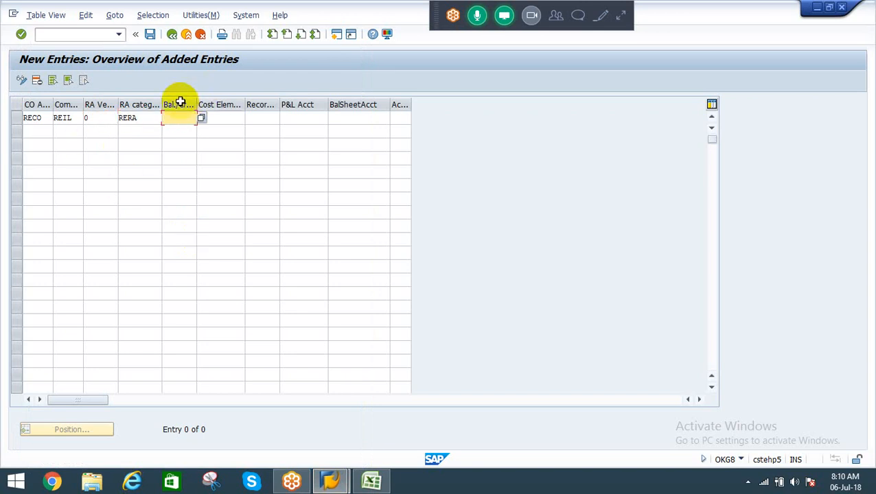
pyautogui.press('Tab')
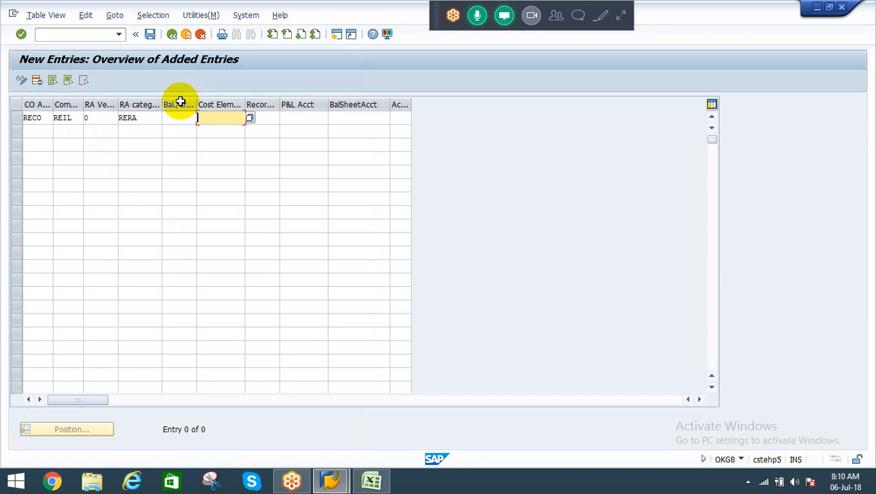
pyautogui.click(252, 120)
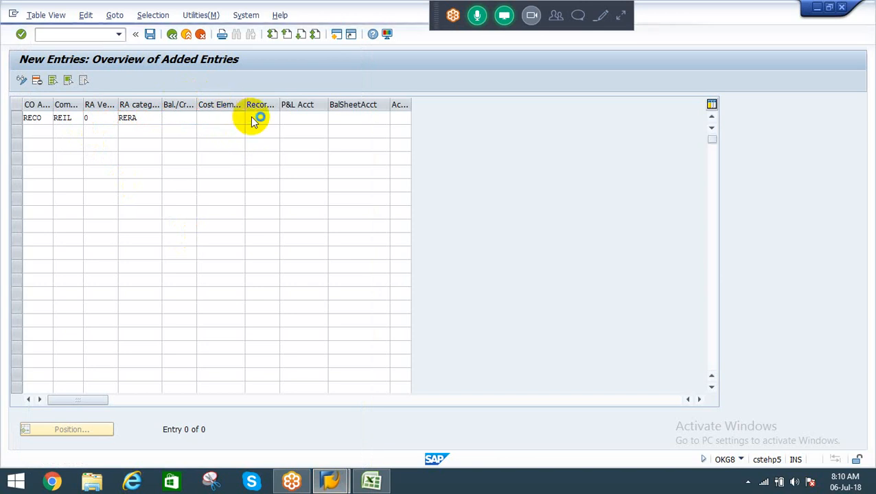
pyautogui.press('F4')
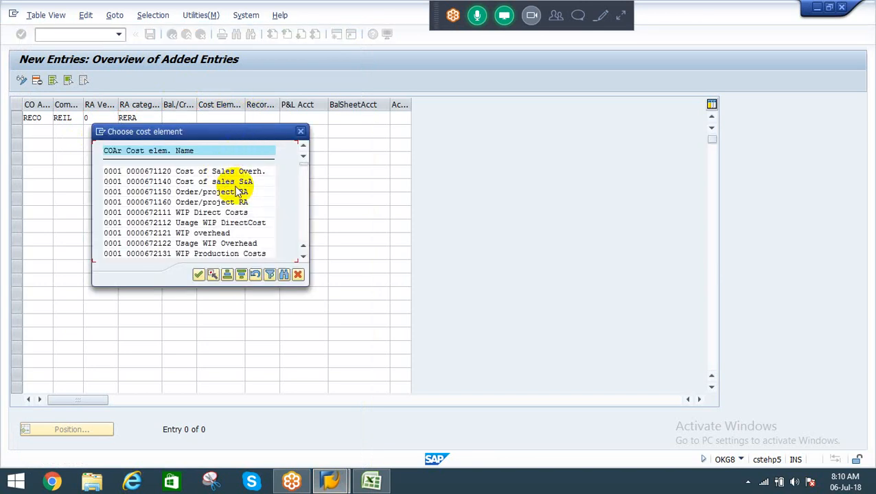
pyautogui.press('Escape')
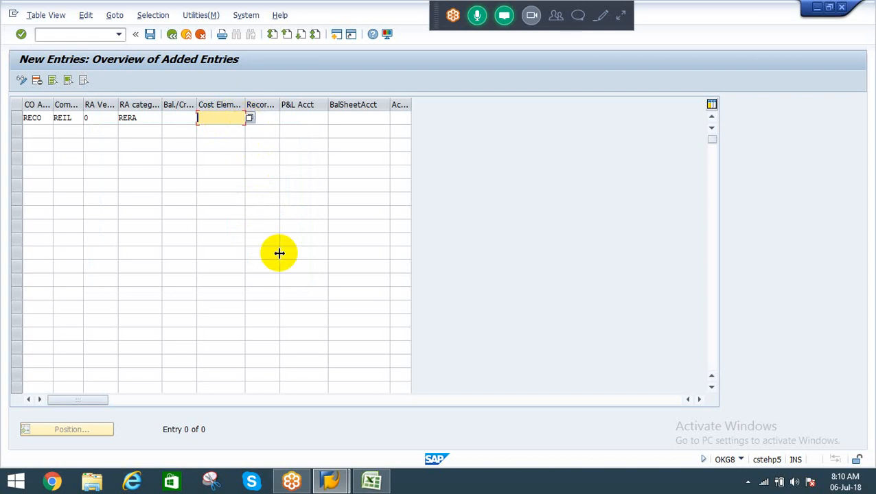
pyautogui.write('1001')
pyautogui.press('Tab')
pyautogui.press('Tab')
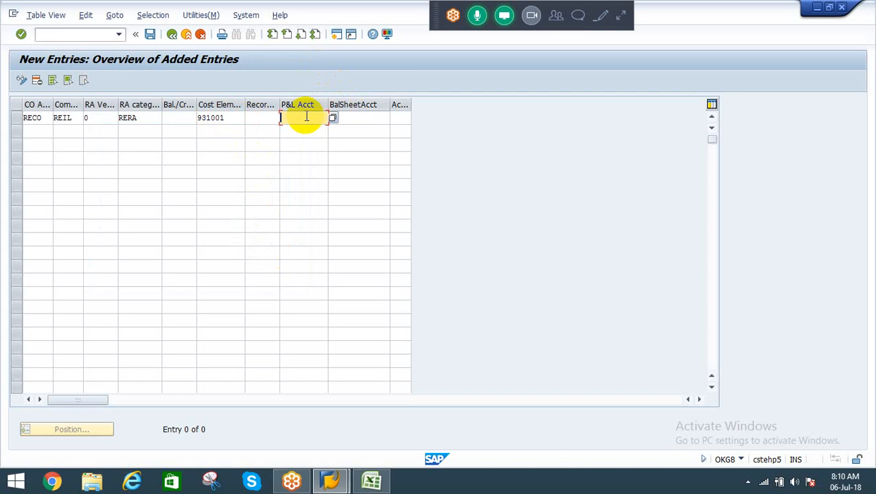
# Step: Open central G/L account maintenance (FS00) in a new session
pyautogui.click(337, 33)
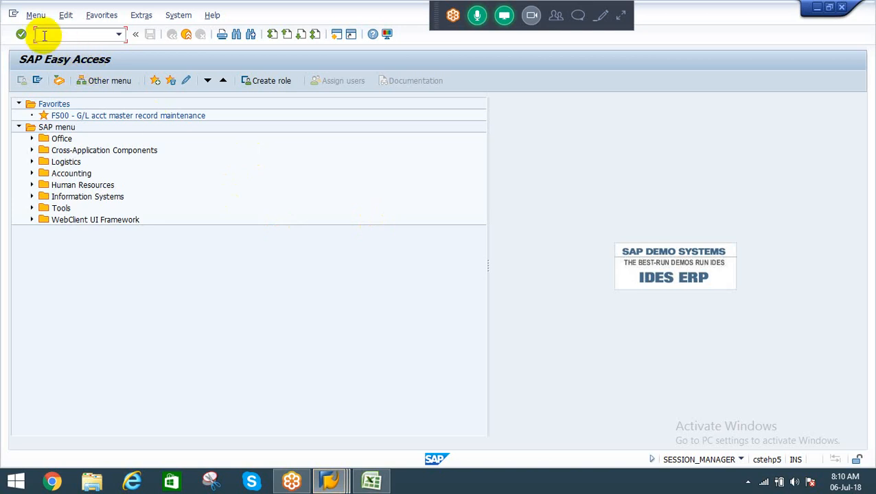
pyautogui.write('fs00')
pyautogui.press('Return')
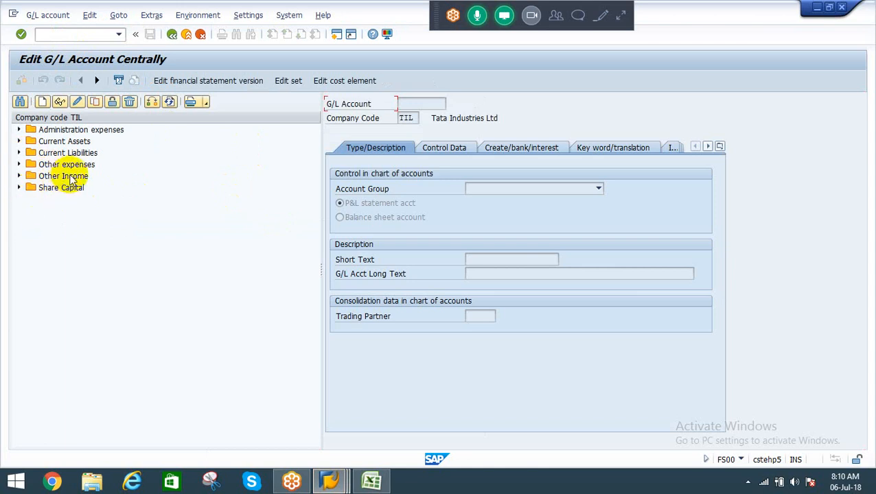
# Step: Copy the Cash discount account under Other Income to new G/L account 350190 in company code TIL
pyautogui.click(20, 176)
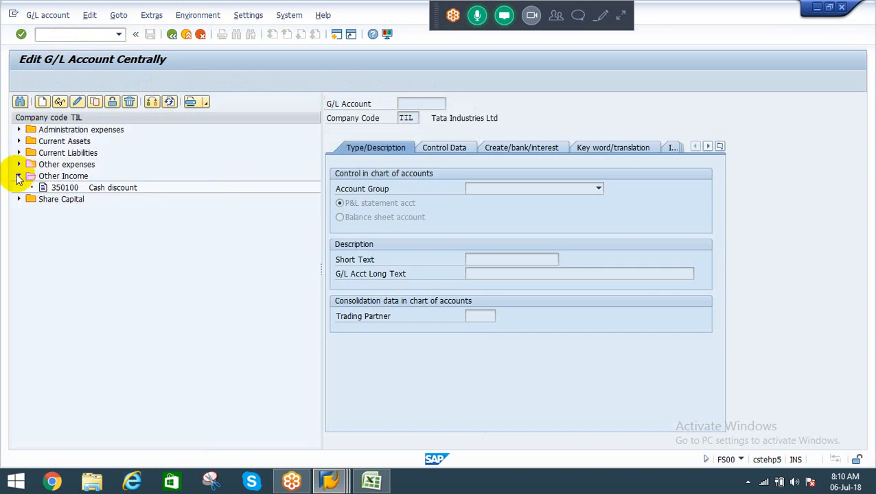
pyautogui.click(65, 187)
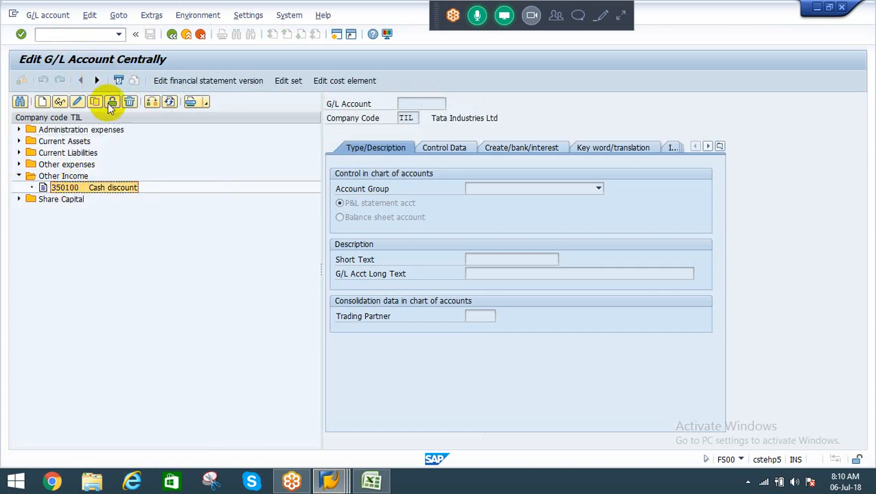
pyautogui.click(95, 102)
pyautogui.click(158, 209)
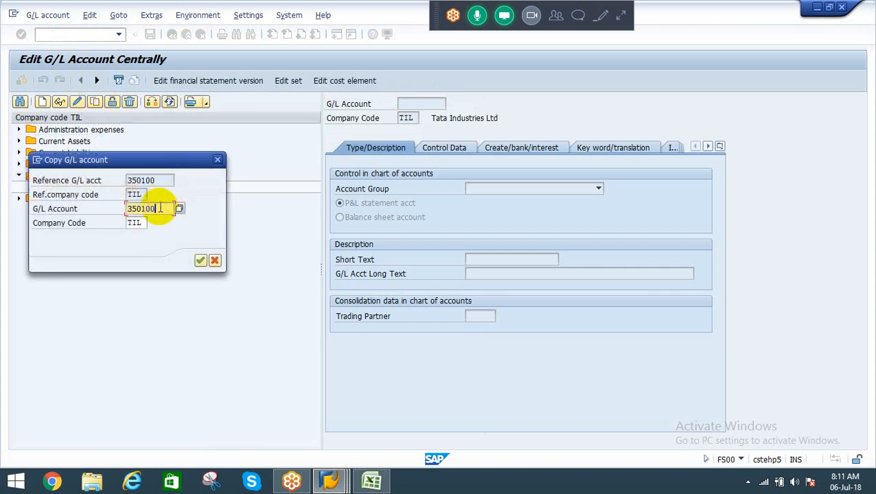
pyautogui.press('BackSpace')
pyautogui.press('BackSpace')
pyautogui.write('90')
pyautogui.press('Return')
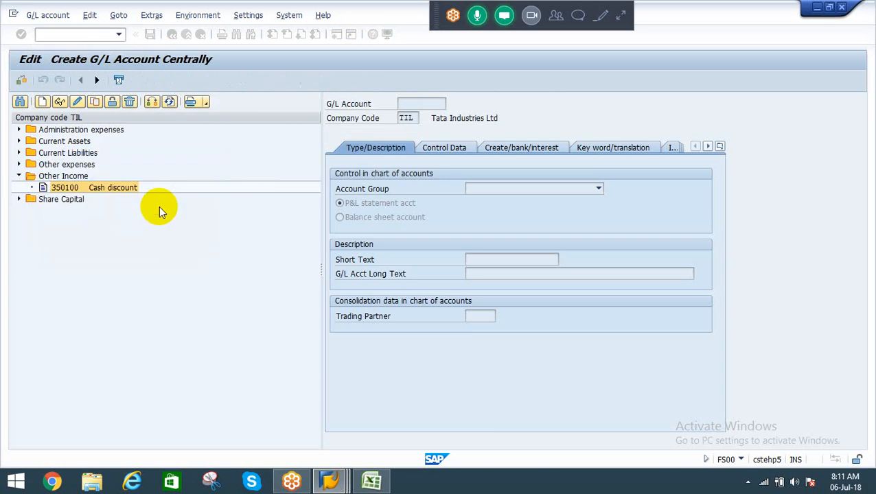
# Step: Set the short and long text of account 350190 to WIP PL and save the account
pyautogui.click(526, 260)
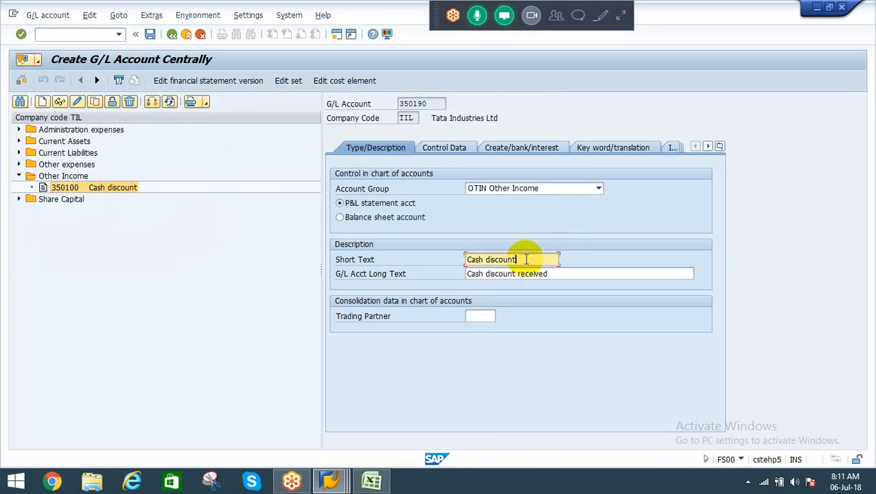
pyautogui.tripleClick(526, 260)
pyautogui.write('WIP')
pyautogui.write(' (')
pyautogui.write('L')
pyautogui.press('Tab')
pyautogui.hotkey('shift', 'Tab')
pyautogui.hotkey('ctrl', 'c')
pyautogui.press('Tab')
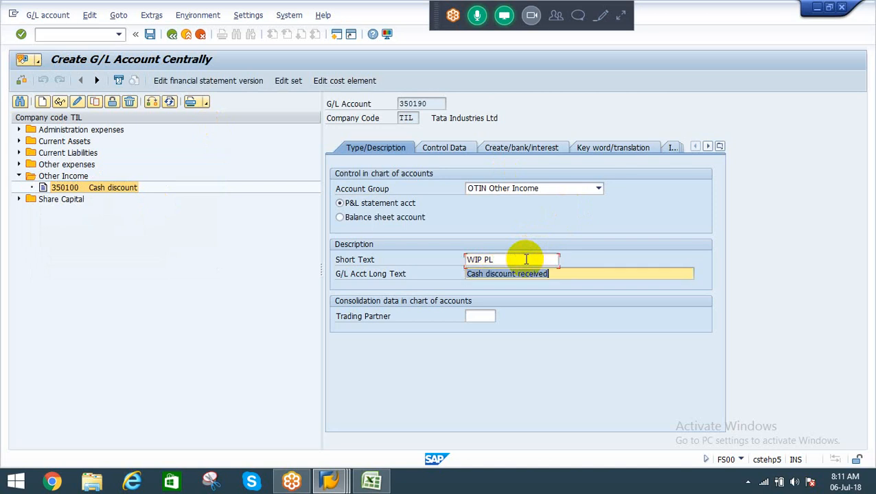
pyautogui.hotkey('ctrl', 'v')
pyautogui.hotkey('ctrl', 's')
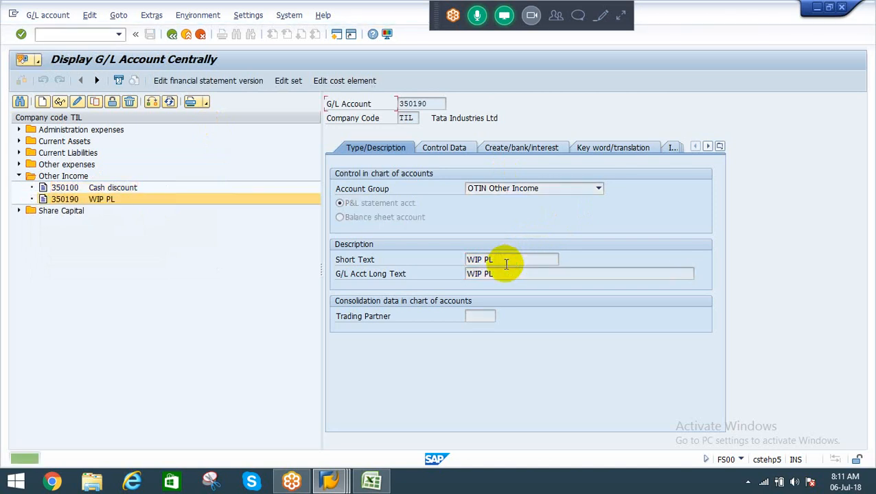
pyautogui.click(507, 263)
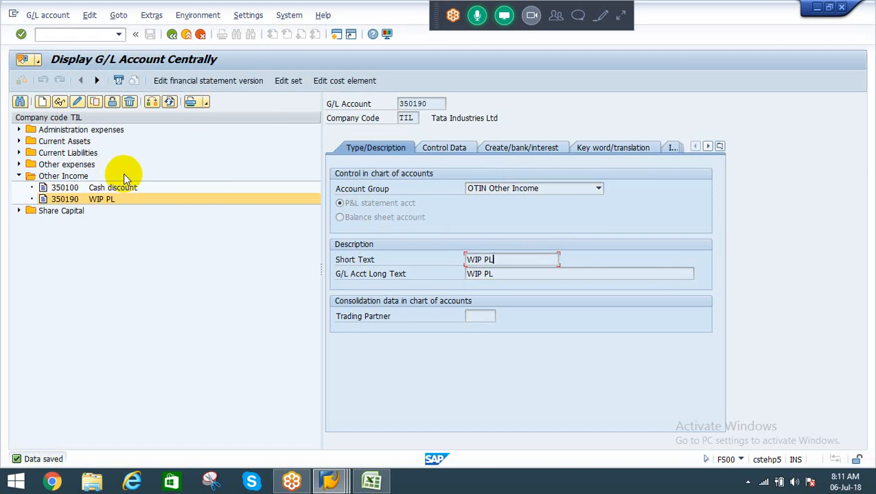
# Step: Copy the Cash Account under Current Assets to new G/L account 250590 in company code TIL
pyautogui.click(20, 141)
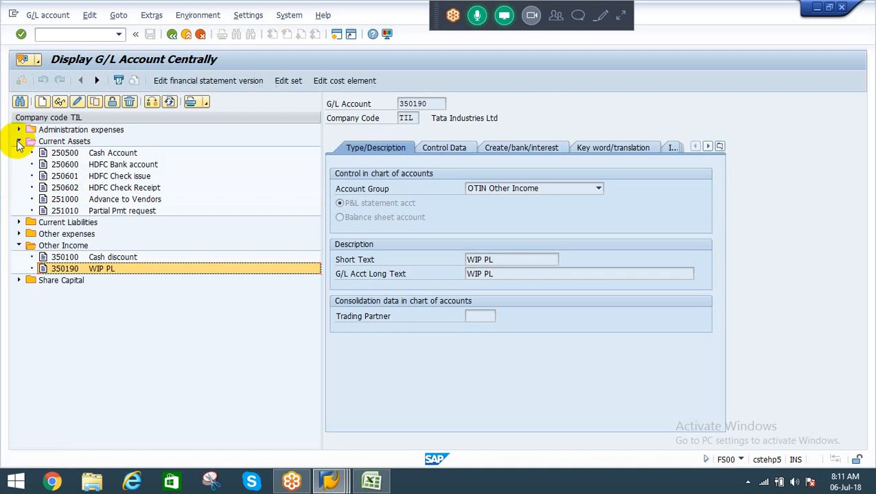
pyautogui.click(60, 153)
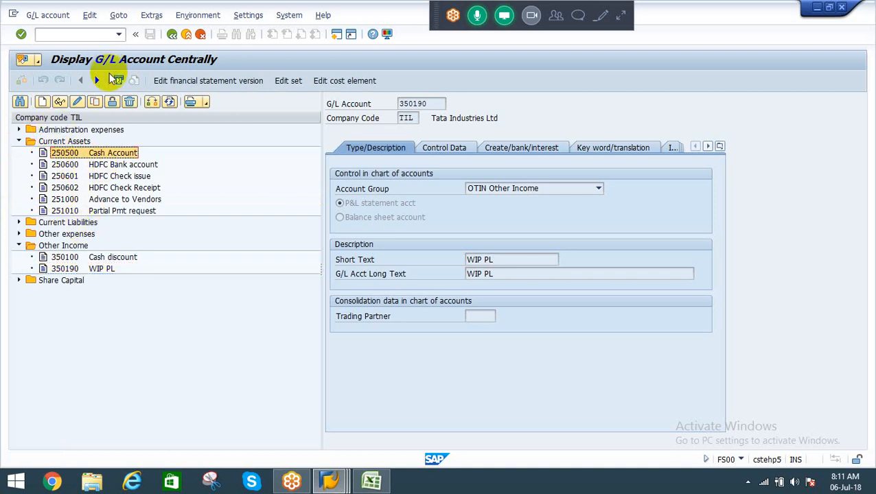
pyautogui.click(96, 103)
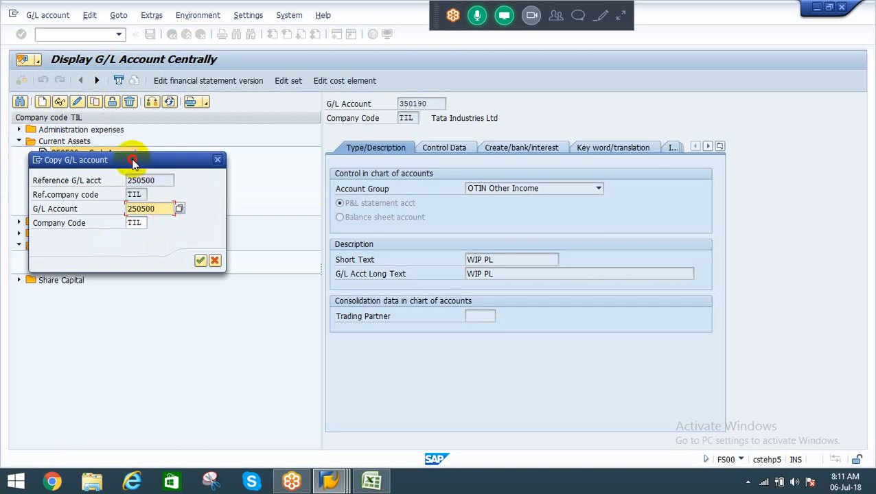
pyautogui.moveTo(134, 164); pyautogui.dragTo(263, 116)
pyautogui.click(292, 161)
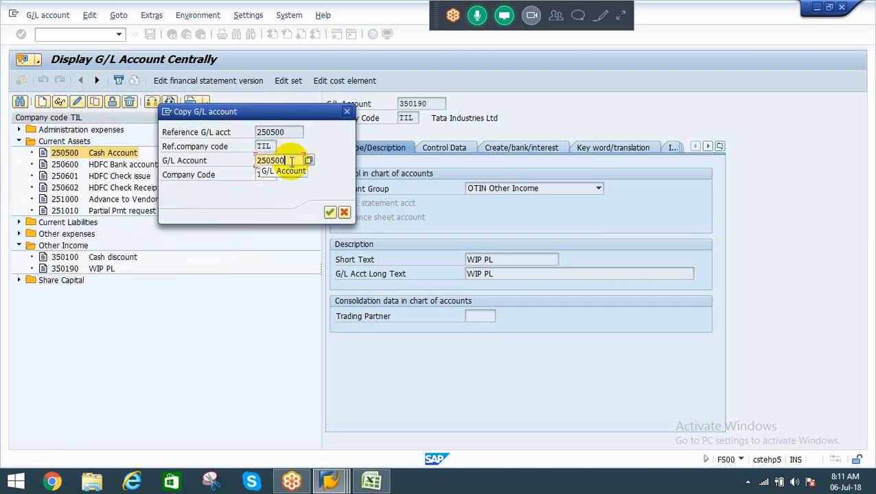
pyautogui.press('BackSpace')
pyautogui.press('BackSpace')
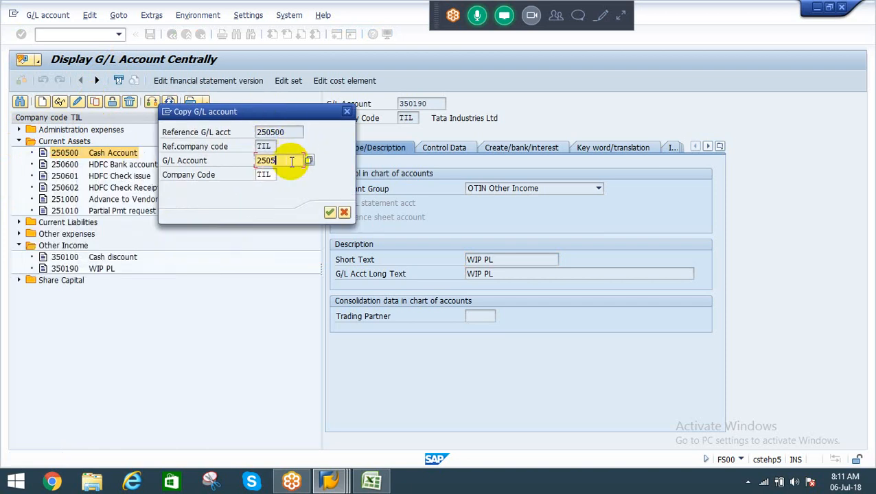
pyautogui.write('90')
pyautogui.press('Return')
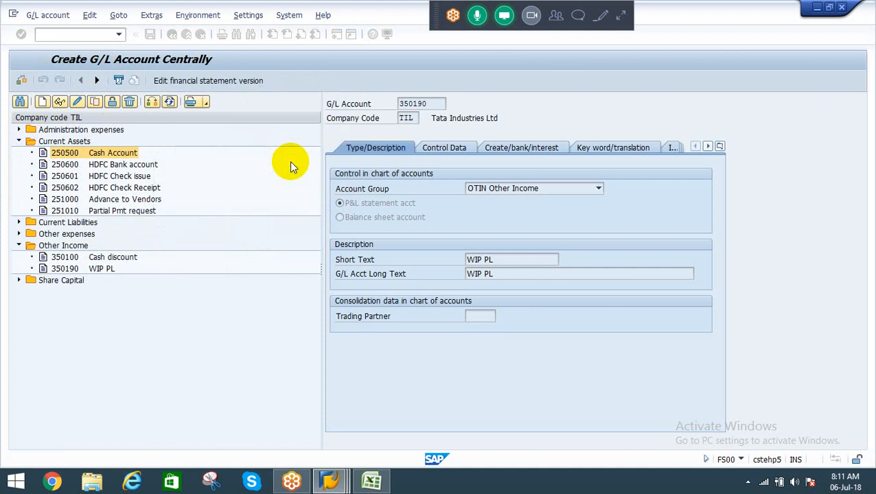
# Step: Set the short and long text of account 250590 to WIP BS and save the account
pyautogui.click(527, 261)
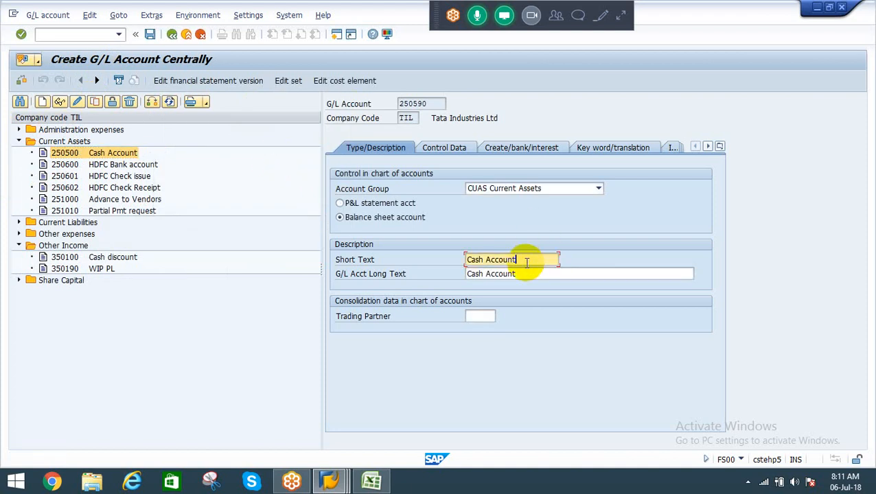
pyautogui.hotkey('ctrl', 'shift', 'Left')
pyautogui.hotkey('ctrl', 'shift', 'Left')
pyautogui.write('WIP')
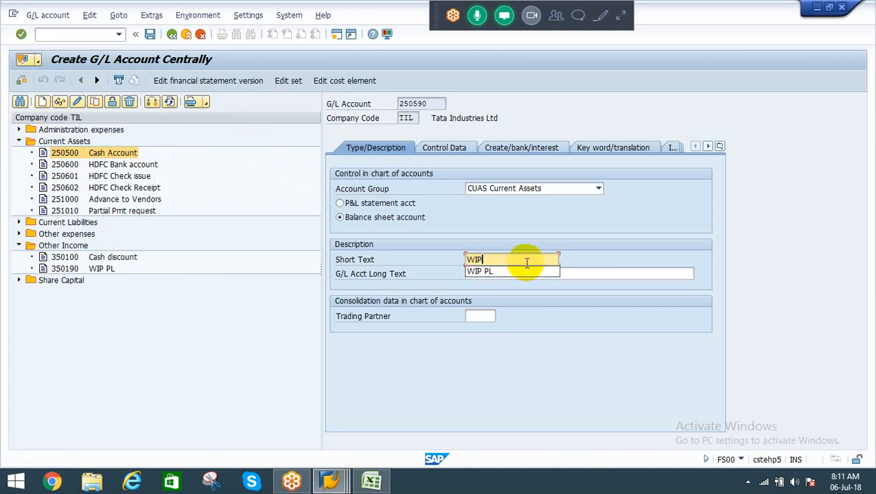
pyautogui.write(' BS')
pyautogui.press('Tab')
pyautogui.hotkey('shift', 'Tab')
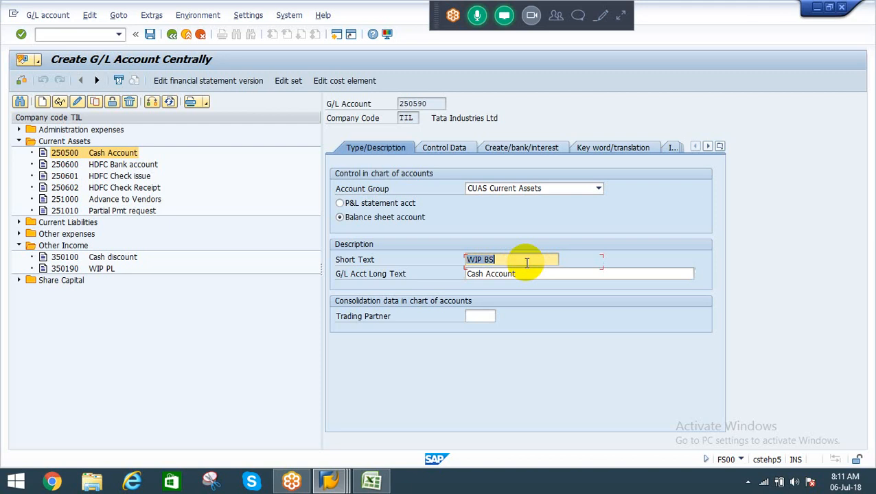
pyautogui.press('Tab')
pyautogui.hotkey('ctrl', 'v')
pyautogui.hotkey('ctrl', 's')
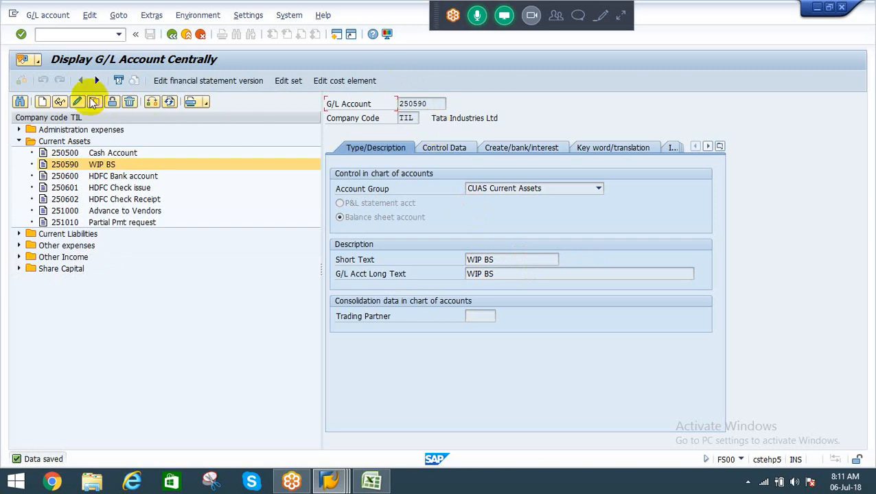
# Step: Open the WIP BS account in change mode and review its create/bank/interest, control data and type/description settings
pyautogui.click(77, 101)
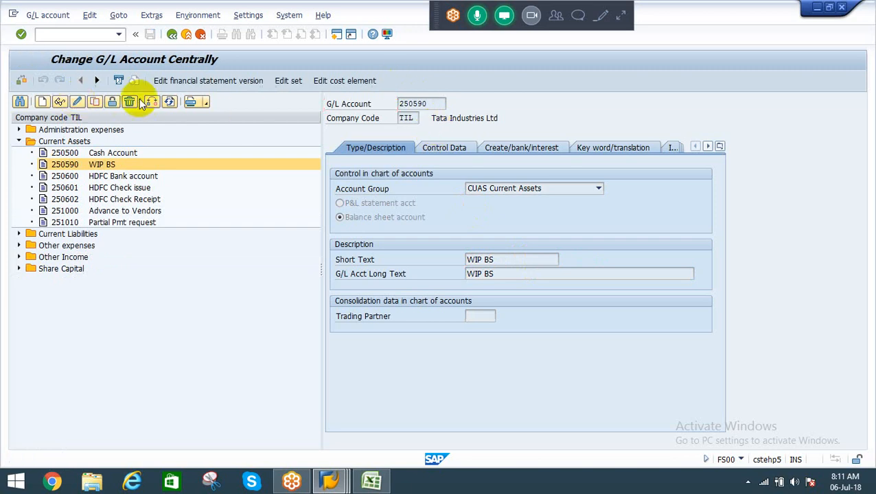
pyautogui.click(497, 148)
pyautogui.click(445, 151)
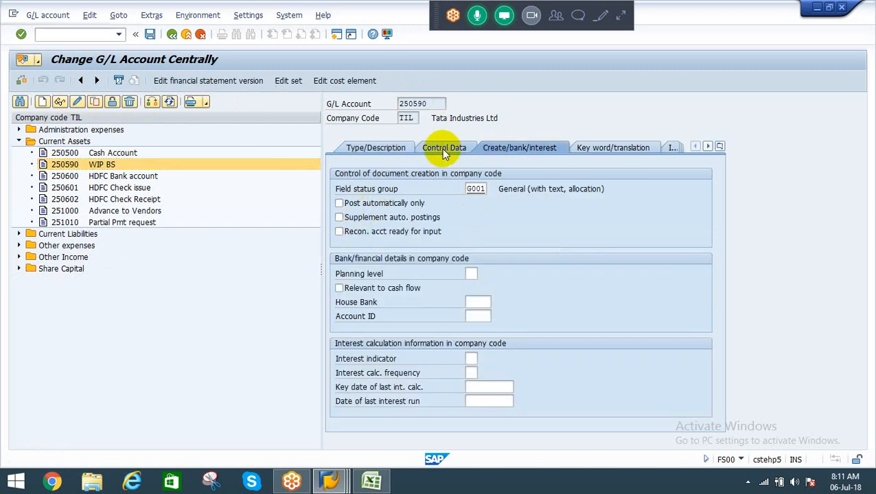
pyautogui.click(379, 149)
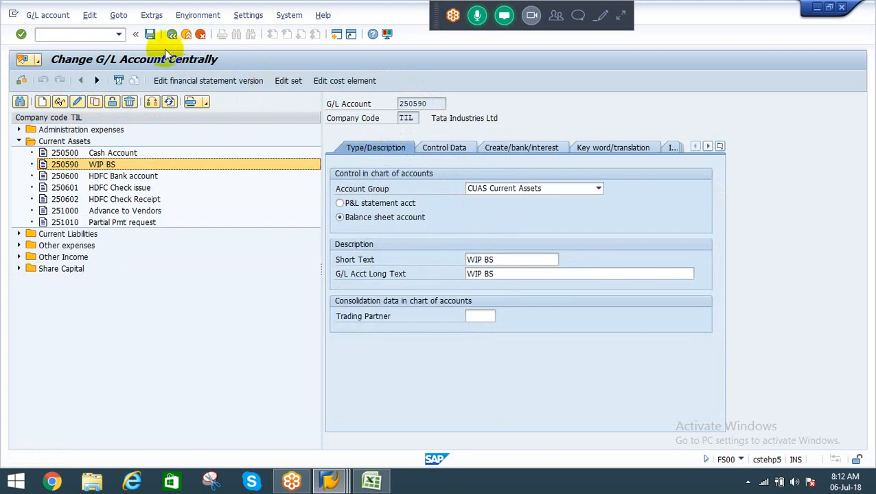
# Step: Save the WIP BS account and expand the Other Income account group
pyautogui.click(151, 36)
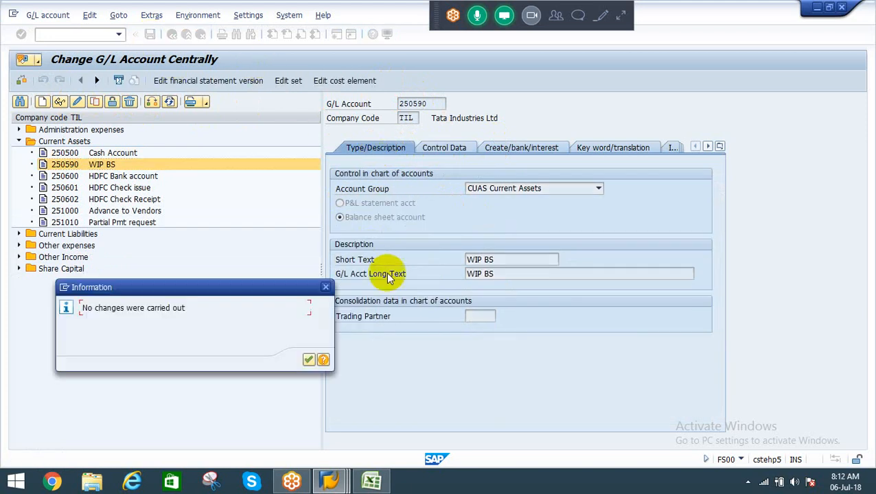
pyautogui.click(306, 358)
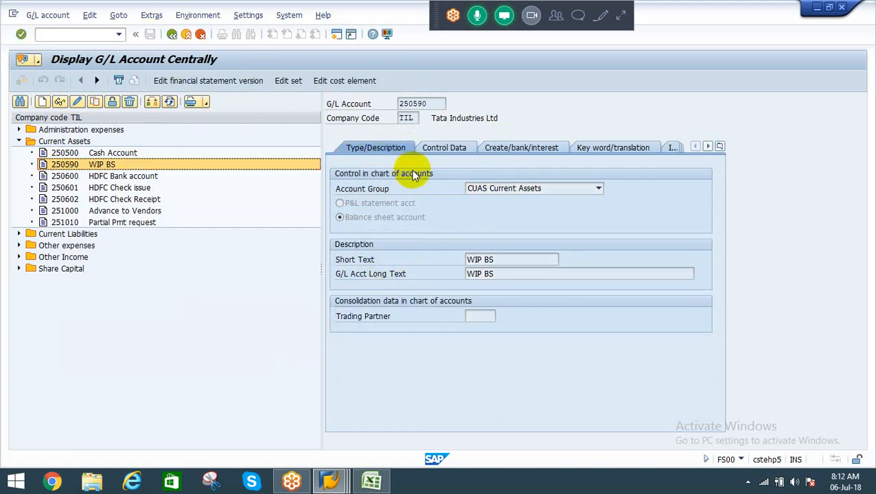
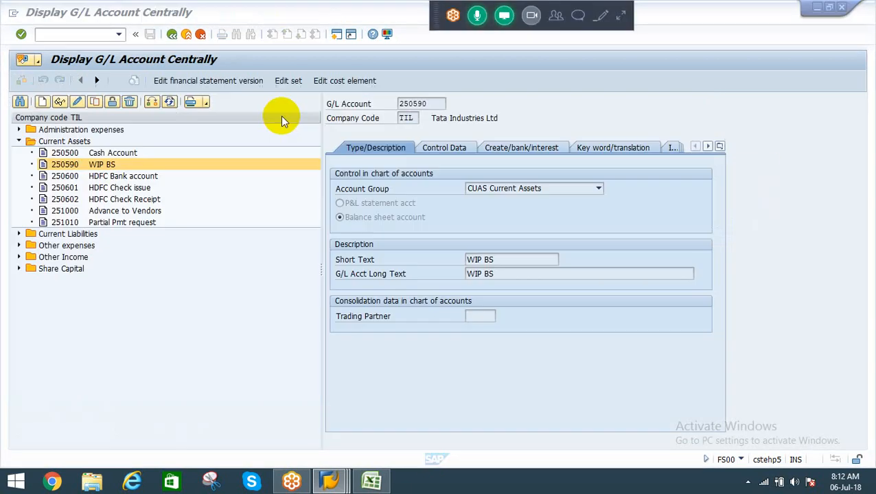
pyautogui.click(18, 259)
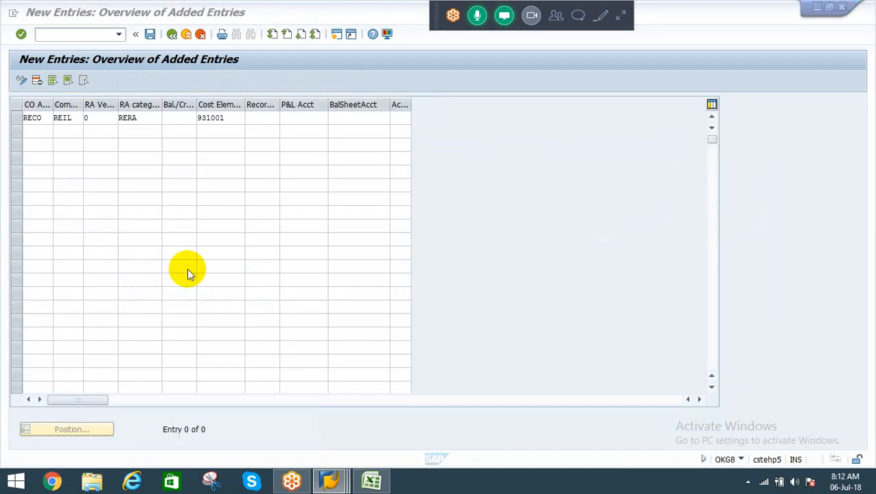
# Step: Assign P&L account 350190 and balance sheet account 250590 to the posting rule with cost element 931001
pyautogui.write('35')
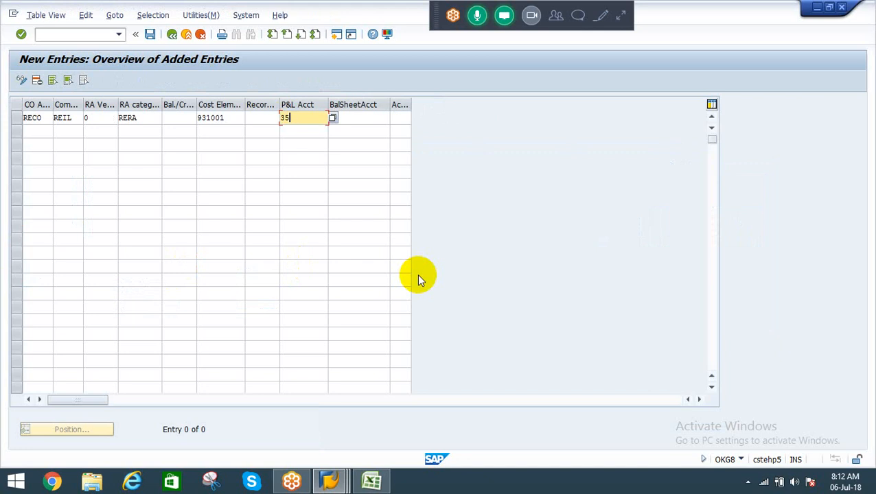
pyautogui.hotkey('alt', 'Tab')
pyautogui.hotkey('alt', 'Tab')
pyautogui.write('50190')
pyautogui.press('Tab')
pyautogui.hotkey('alt', 'Tab')
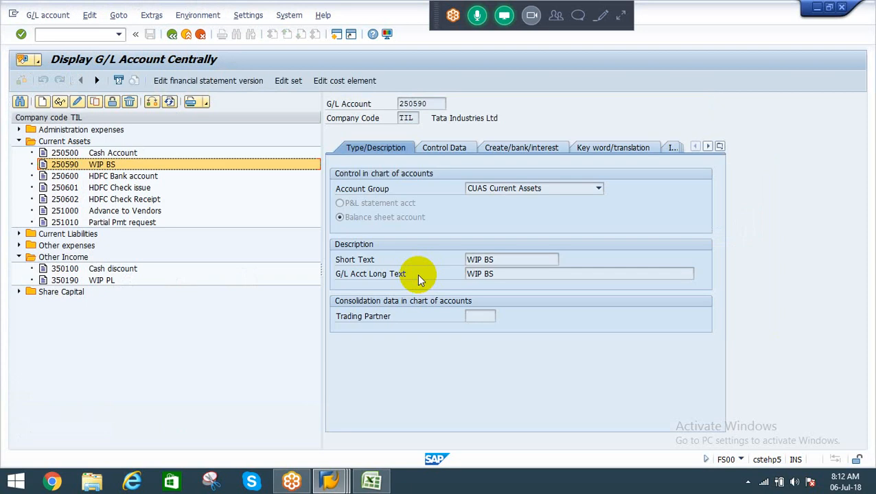
pyautogui.hotkey('alt', 'Tab')
pyautogui.write('250')
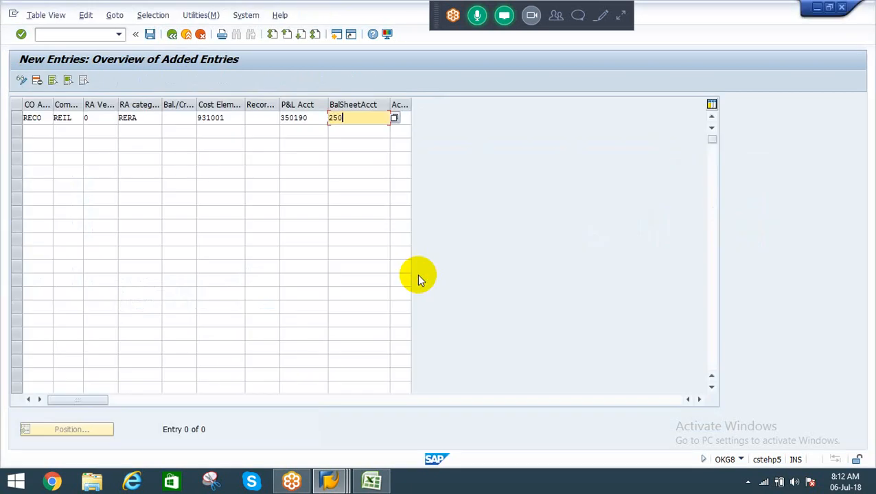
pyautogui.write('590')
# Step: Start a second posting rule with CO area RECO, company code REIL, RA version 0 and RA category RERA
pyautogui.press('Down')
pyautogui.press('Left')
pyautogui.press('Left')
pyautogui.press('Left')
pyautogui.press('Left')
pyautogui.press('Left')
pyautogui.press('Left')
pyautogui.press('Left')
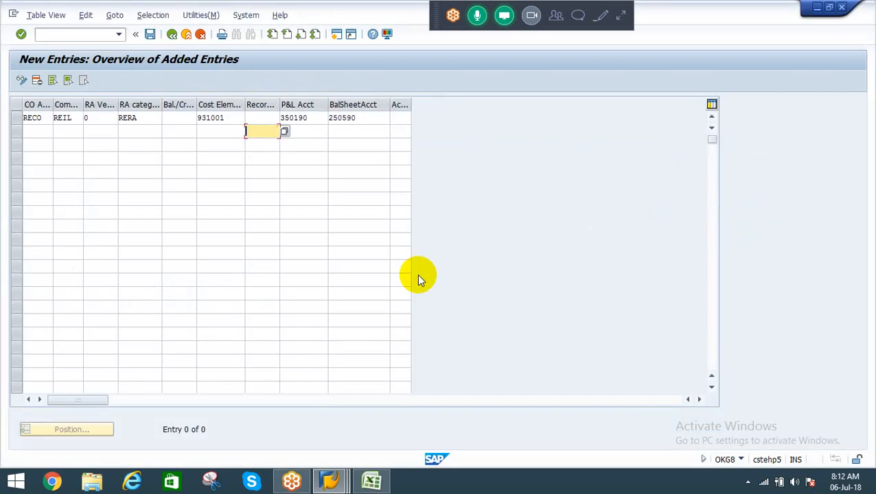
pyautogui.press('Left')
pyautogui.write('RECO')
pyautogui.press('Down')
pyautogui.press('Tab')
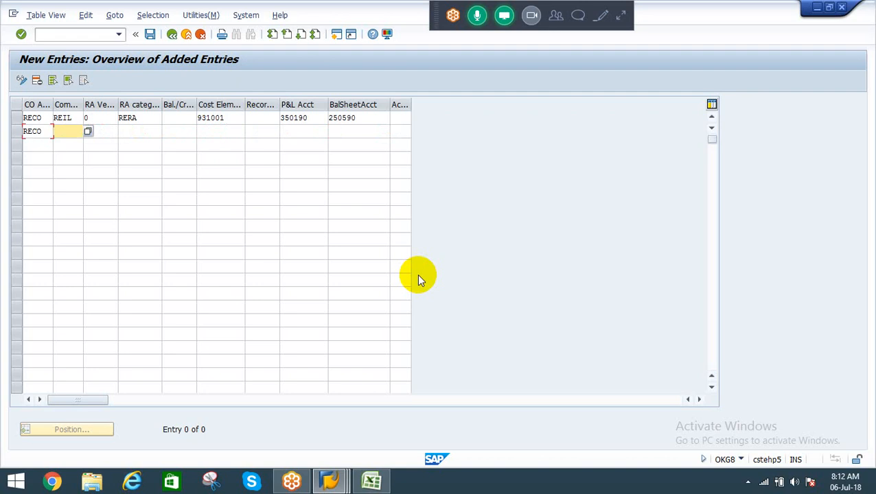
pyautogui.write('REIL')
pyautogui.press('Down')
pyautogui.press('Tab')
pyautogui.press('Down')
pyautogui.press('Tab')
pyautogui.press('Down')
pyautogui.press('Tab')
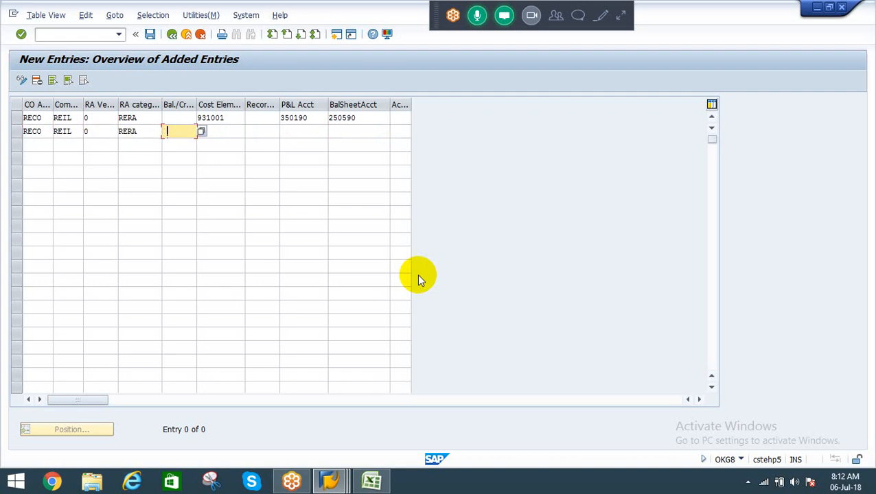
# Step: Complete the second posting rule with cost element 931002, P&L account 350190 and balance sheet account 250590
pyautogui.press('Tab')
pyautogui.press('Tab')
pyautogui.hotkey('shift', 'Tab')
pyautogui.write('931002')
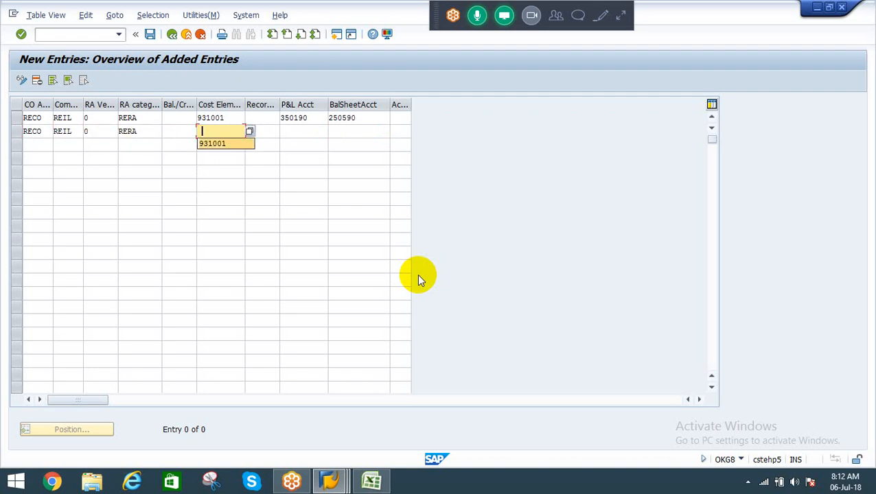
pyautogui.press('Tab')
pyautogui.press('Tab')
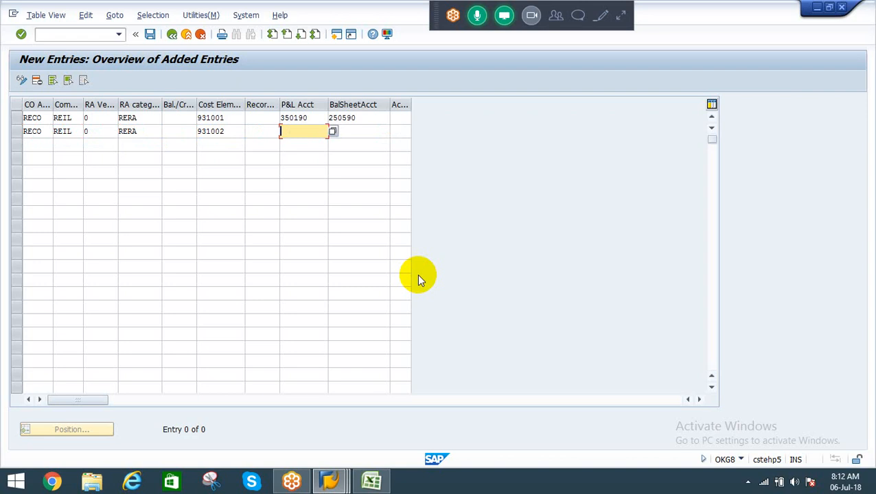
pyautogui.write('350190')
pyautogui.press('Tab')
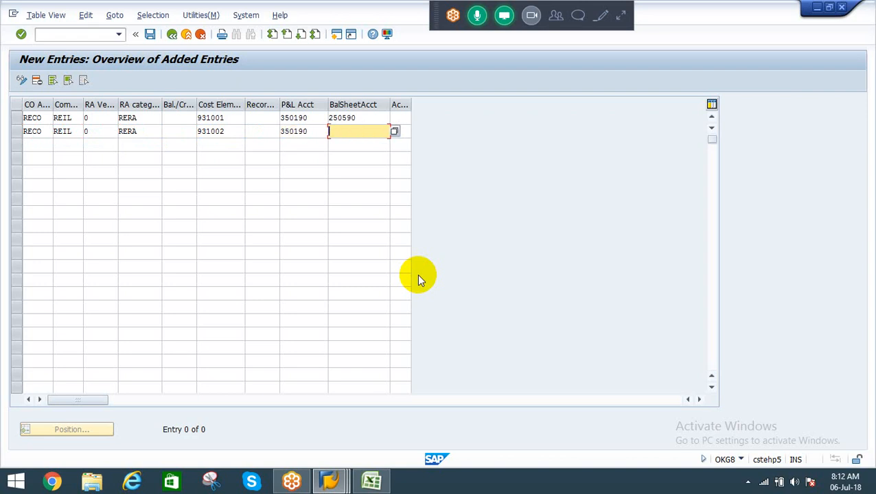
pyautogui.write('250590')
# Step: Start a third posting rule with CO area RECO, company code REIL and RA version 0
pyautogui.press('Down')
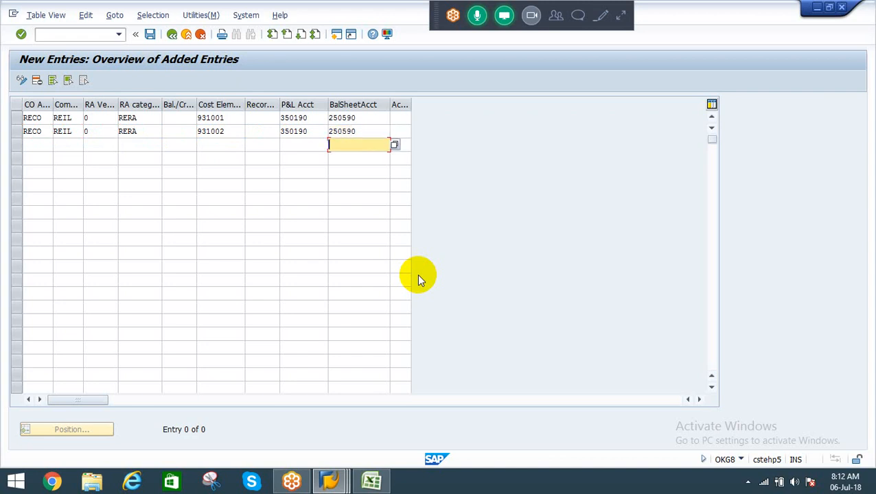
pyautogui.hotkey('shift', 'Tab')
pyautogui.hotkey('shift', 'Tab')
pyautogui.hotkey('shift', 'Tab')
pyautogui.hotkey('shift', 'Tab')
pyautogui.hotkey('shift', 'Tab')
pyautogui.hotkey('shift', 'Tab')
pyautogui.hotkey('shift', 'Tab')
pyautogui.hotkey('shift', 'Tab')
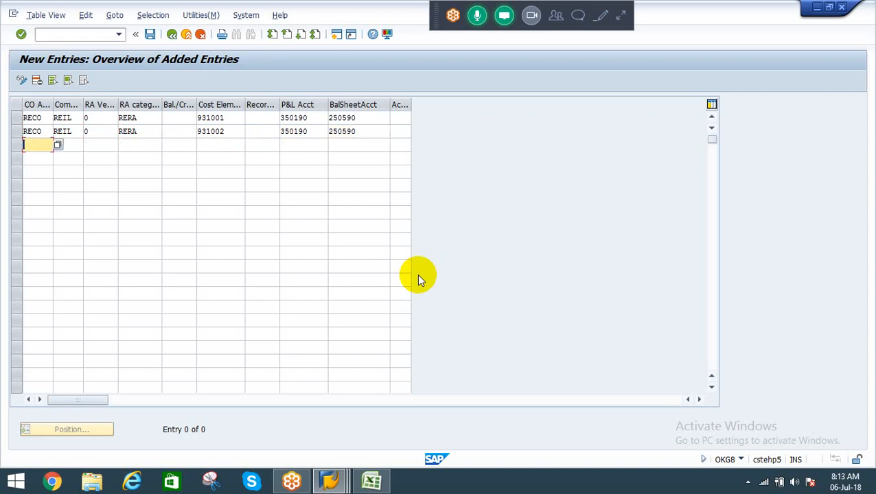
pyautogui.write('RECO')
pyautogui.press('Tab')
pyautogui.write('REIL')
pyautogui.press('Tab')
pyautogui.write('0')
pyautogui.press('Tab')
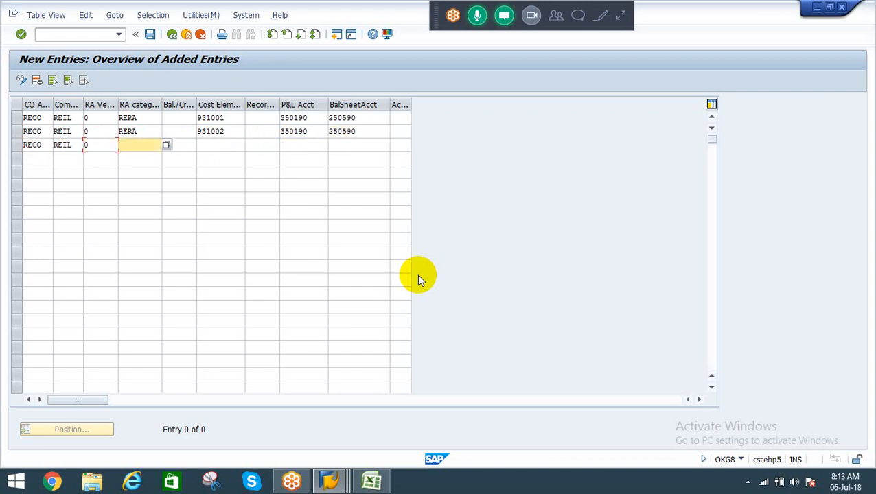
# Step: Validate the posting rules and examine the allowed values for Bal./Creation/Usage and record number in the first rule
pyautogui.press('Return')
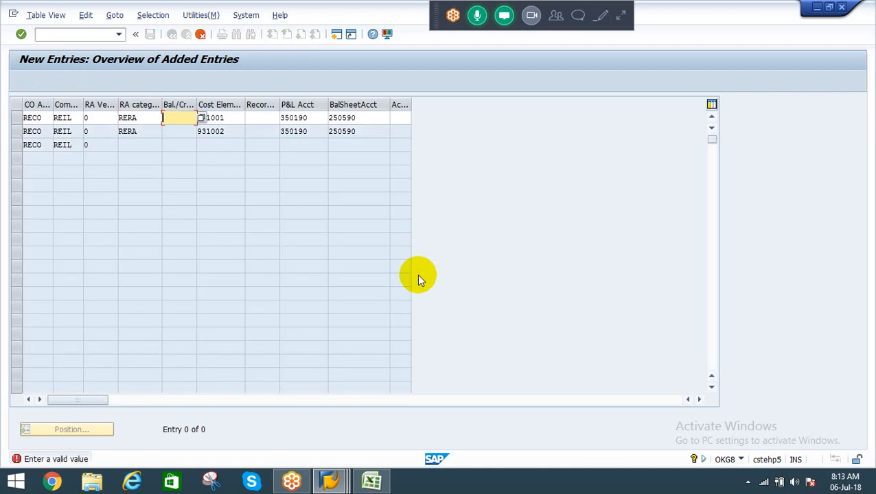
pyautogui.press('F4')
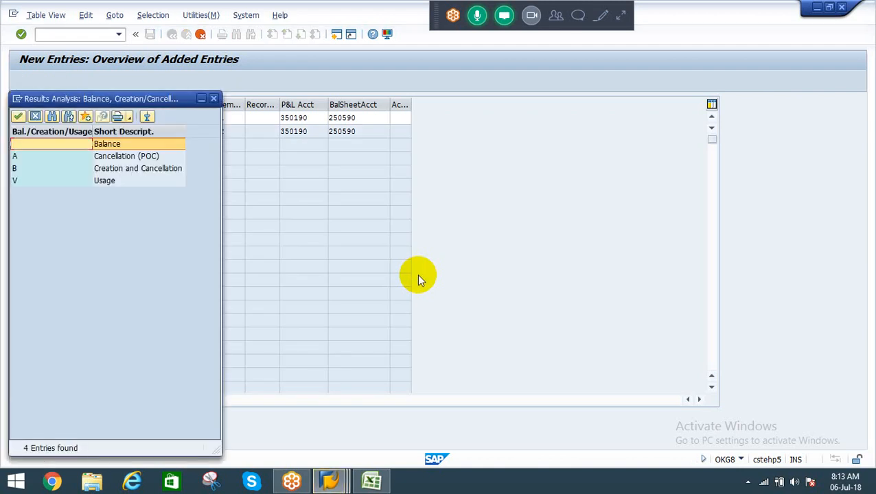
pyautogui.press('Escape')
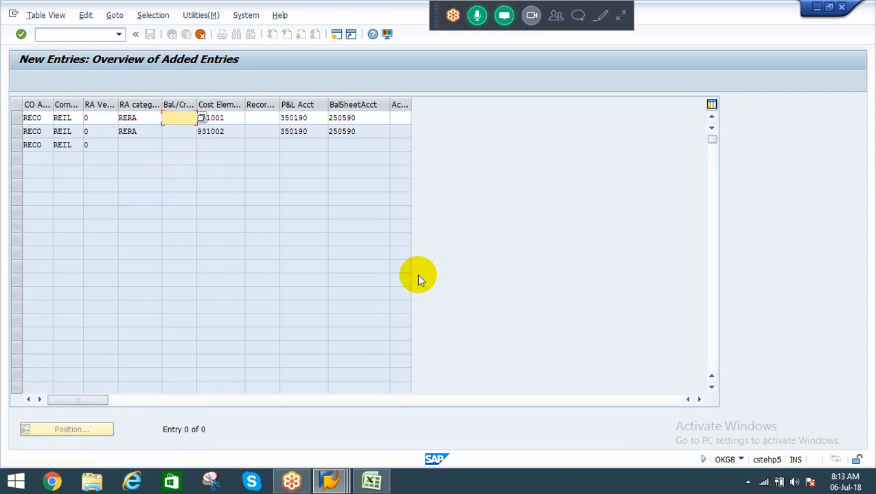
pyautogui.press('Tab')
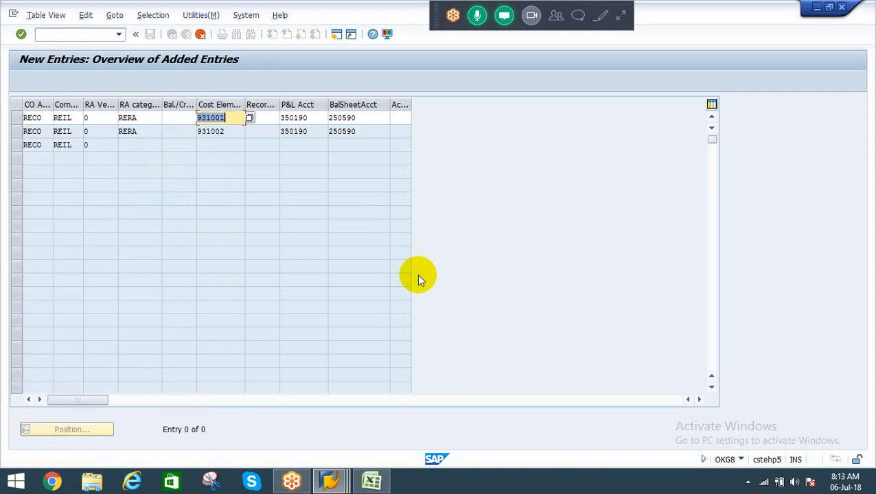
pyautogui.hotkey('shift', 'Tab')
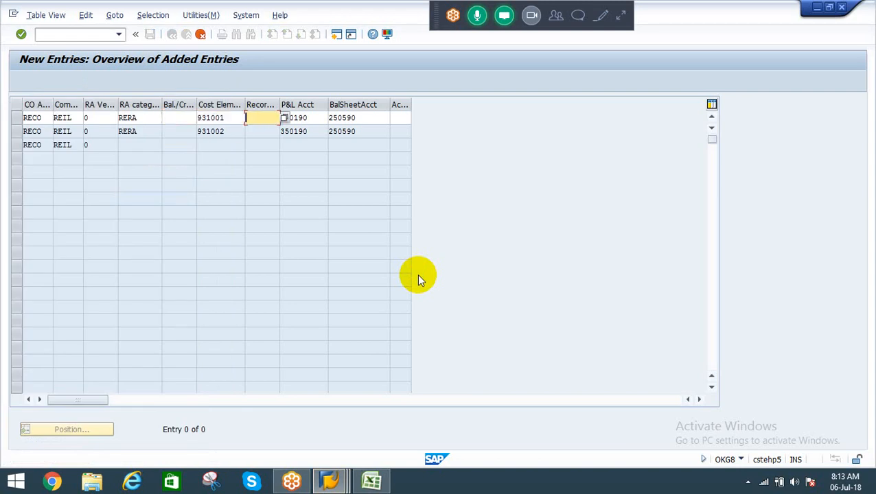
pyautogui.press('F4')
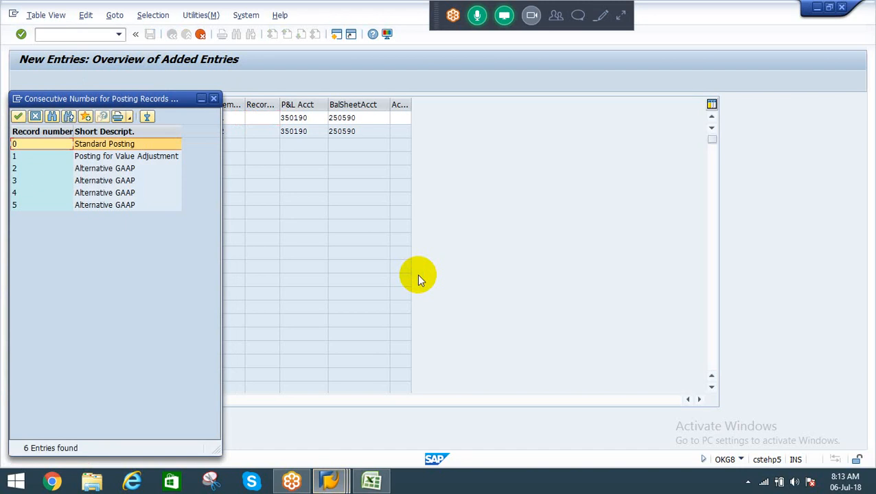
pyautogui.press('Escape')
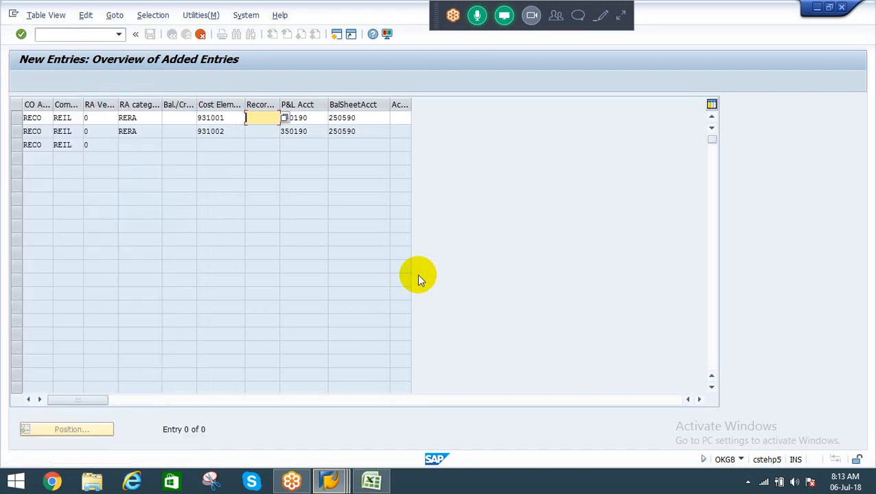
# Step: Validate the entries again and read the detailed help for the error message
pyautogui.press('Return')
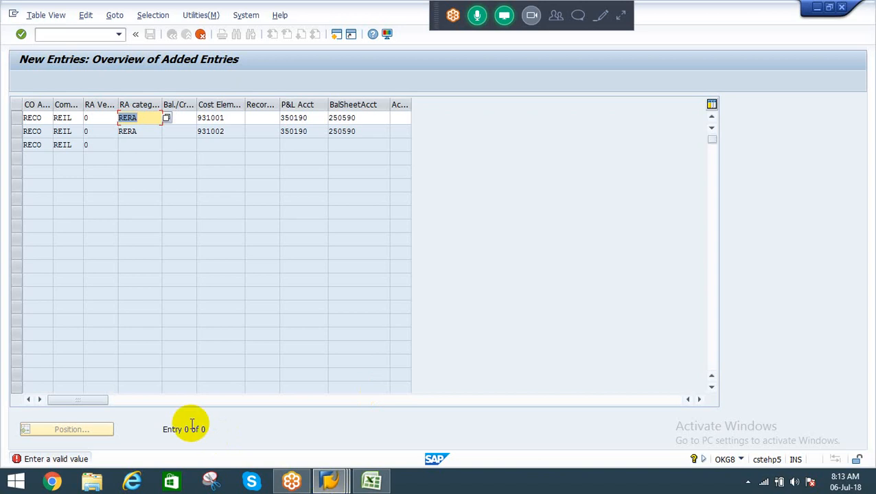
pyautogui.click(68, 461)
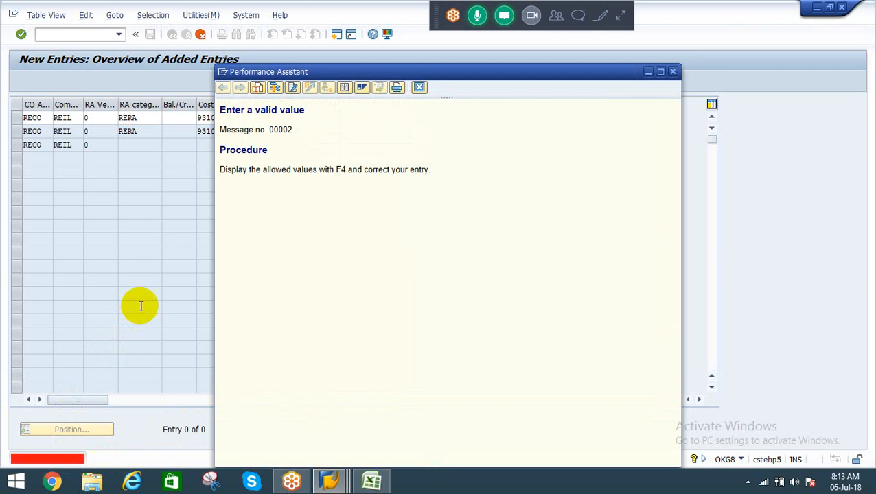
pyautogui.click(420, 89)
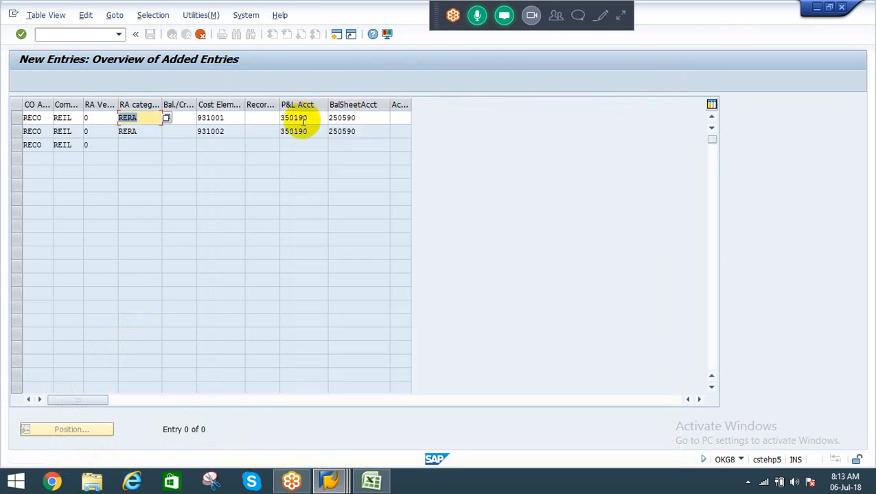
# Step: Choose Balance as the first rule's Bal./Creation/Usage value, set its RA category to WIPR and validate the entries
pyautogui.click(194, 118)
pyautogui.click(201, 118)
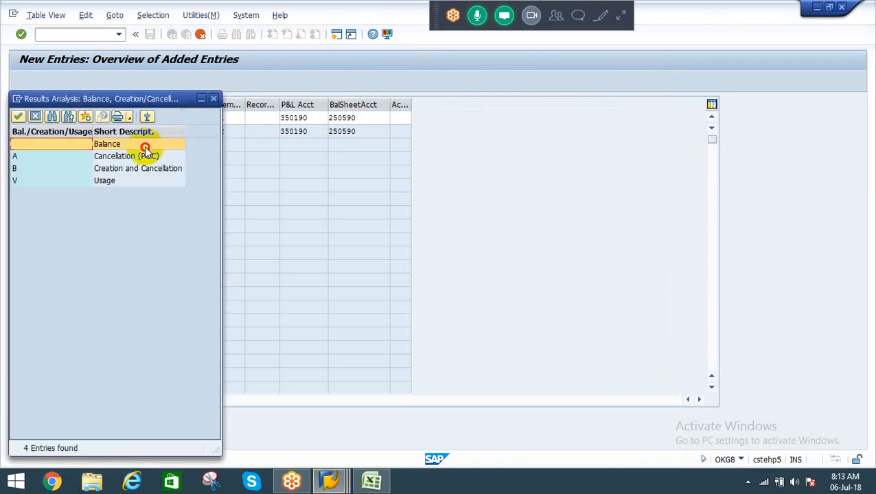
pyautogui.doubleClick(146, 144)
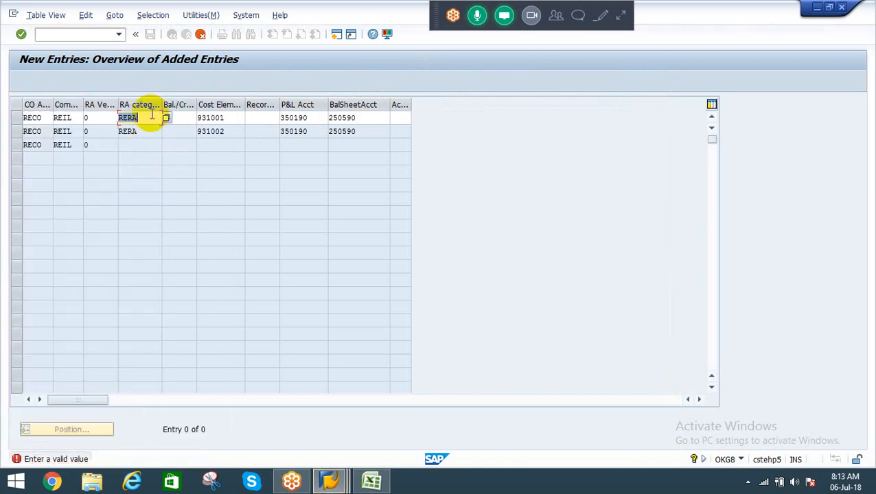
pyautogui.click(163, 118)
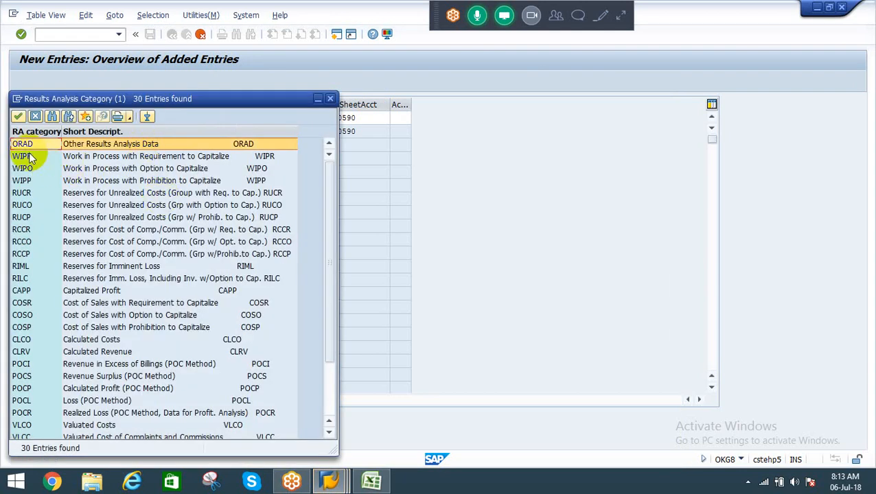
pyautogui.click(29, 159)
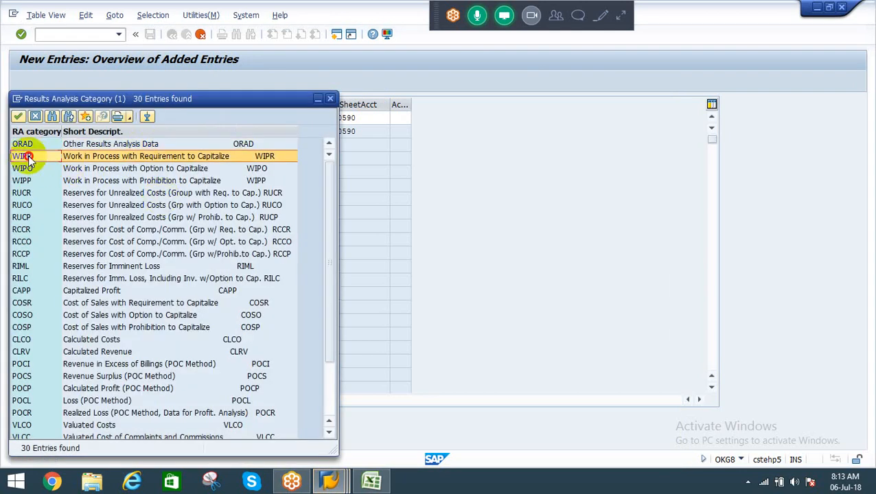
pyautogui.doubleClick(27, 156)
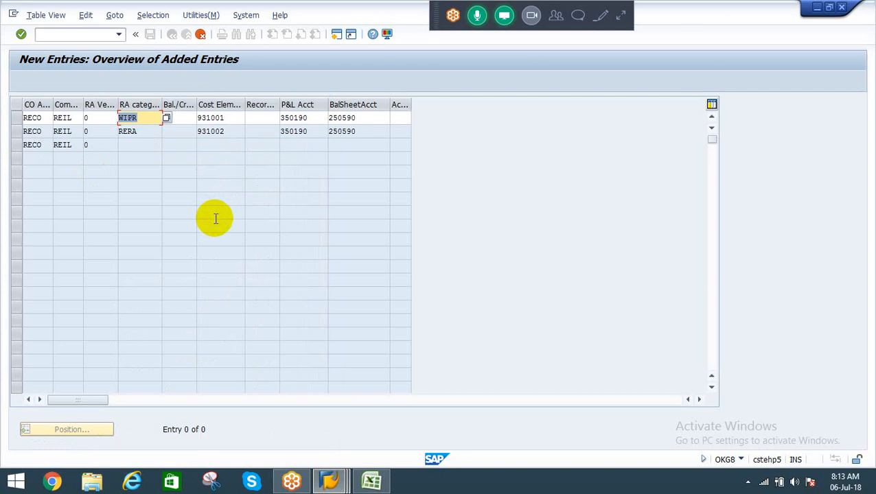
pyautogui.press('Return')
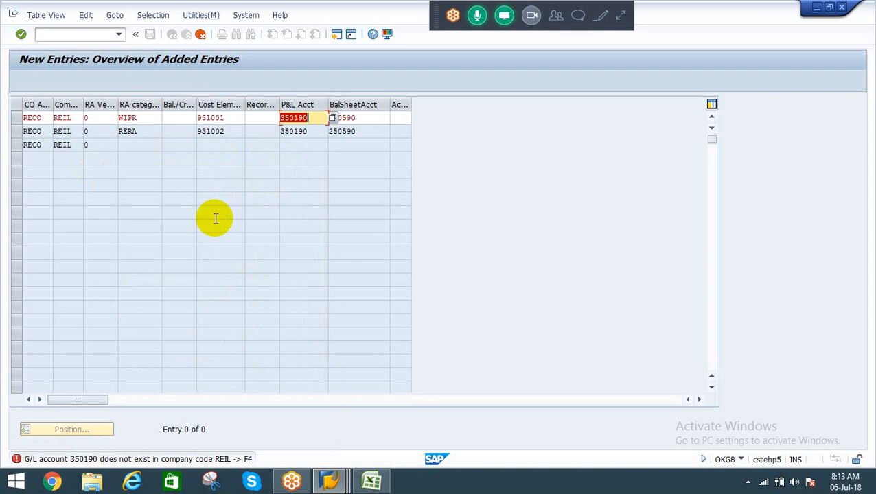
# Step: Check the company code of the WIP G/L accounts and discard the unsaved posting rule entries
pyautogui.hotkey('alt', 'Tab')
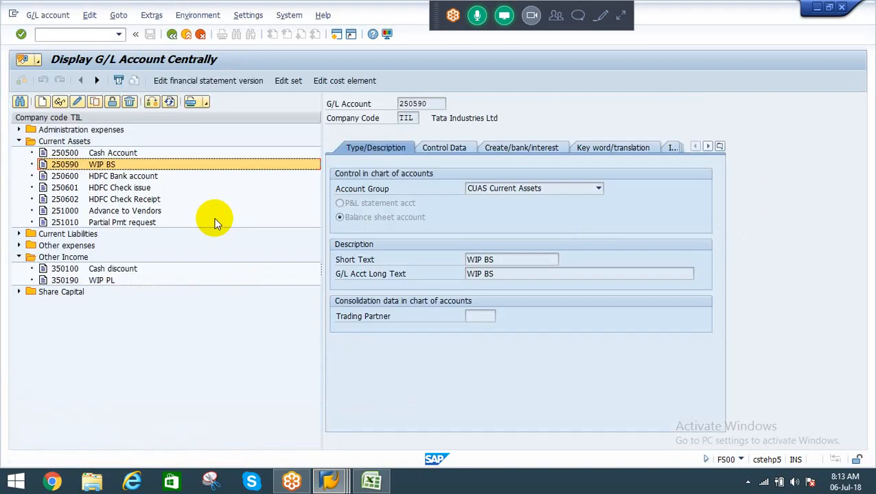
pyautogui.hotkey('alt', 'Tab')
pyautogui.press('F12')
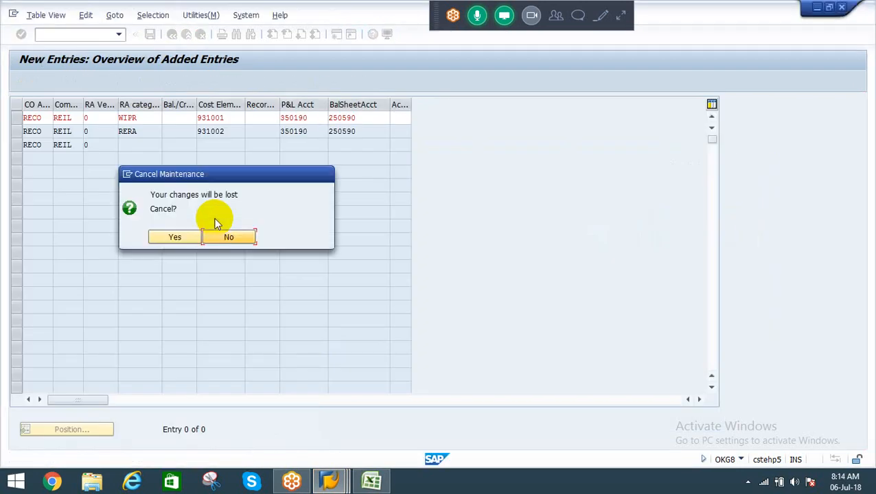
pyautogui.click(171, 235)
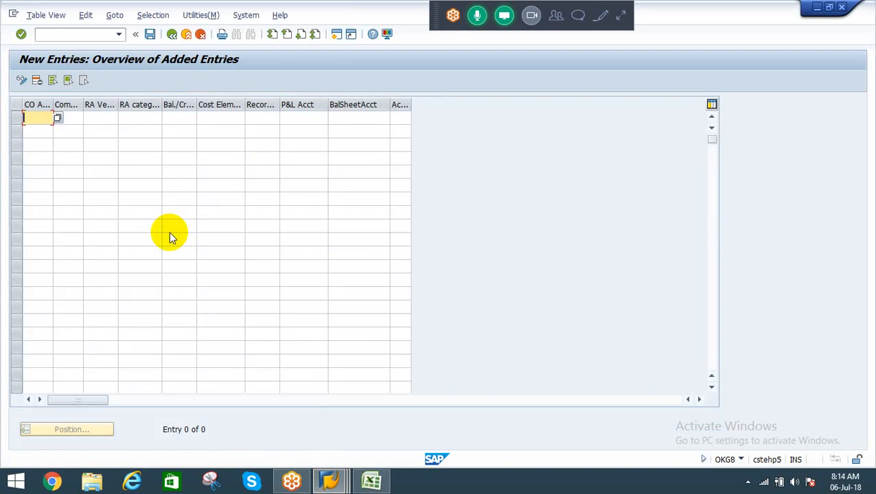
# Step: Reopen the posting rules for settling work in process and start a new rule for CO area RECO, company code REIL, RA version 0
pyautogui.press('F3')
pyautogui.press('F3')
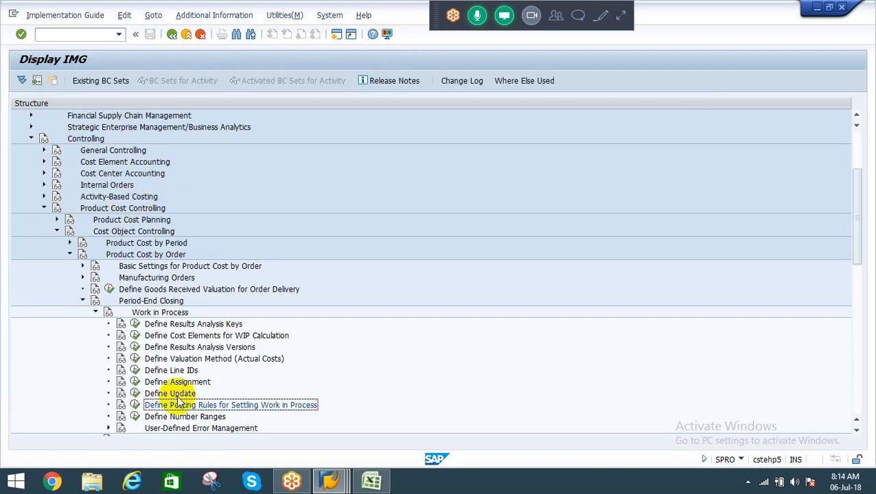
pyautogui.click(135, 405)
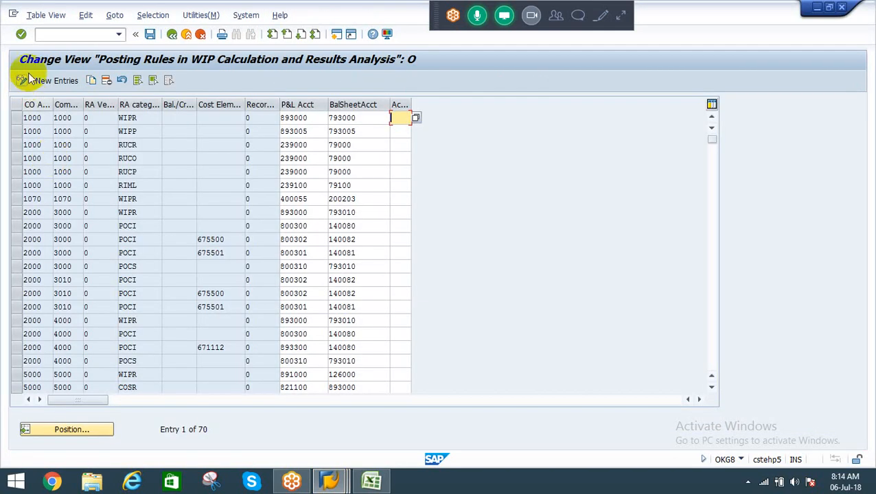
pyautogui.click(52, 80)
pyautogui.write('RECO')
pyautogui.press('Tab')
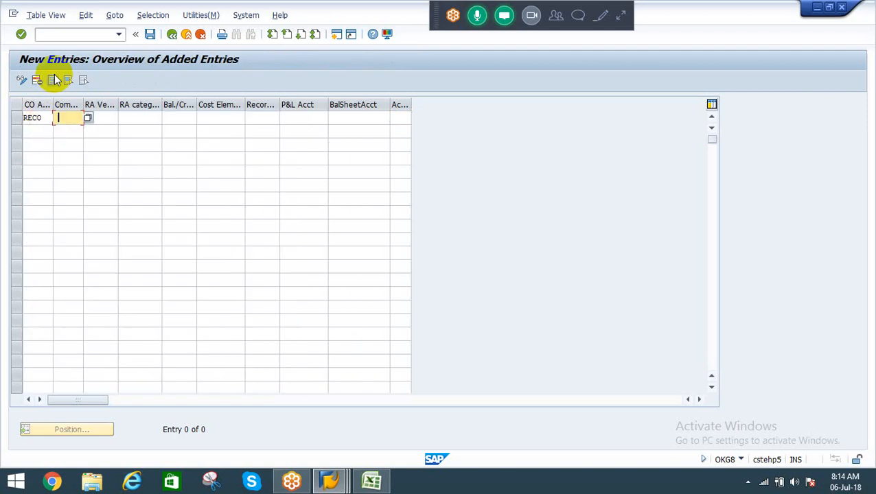
pyautogui.write('REIL')
pyautogui.press('Tab')
pyautogui.write('0')
pyautogui.press('Tab')
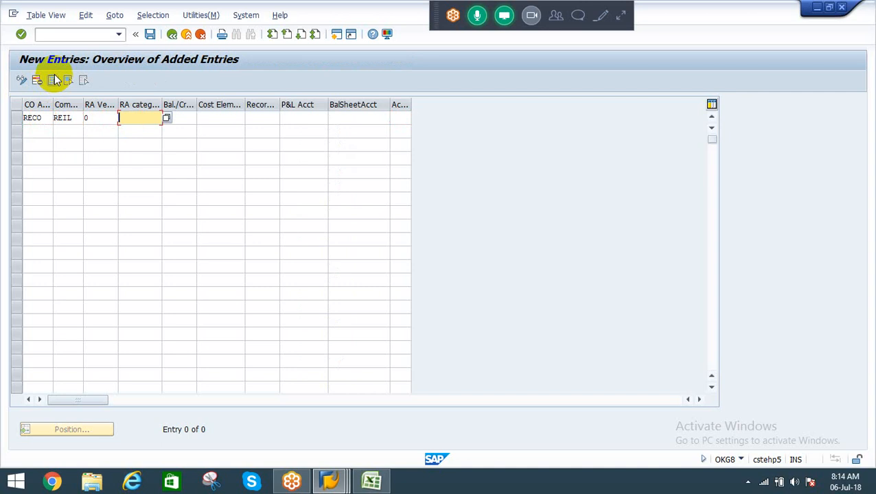
pyautogui.hotkey('shift', 'Tab')
pyautogui.hotkey('shift', 'Tab')
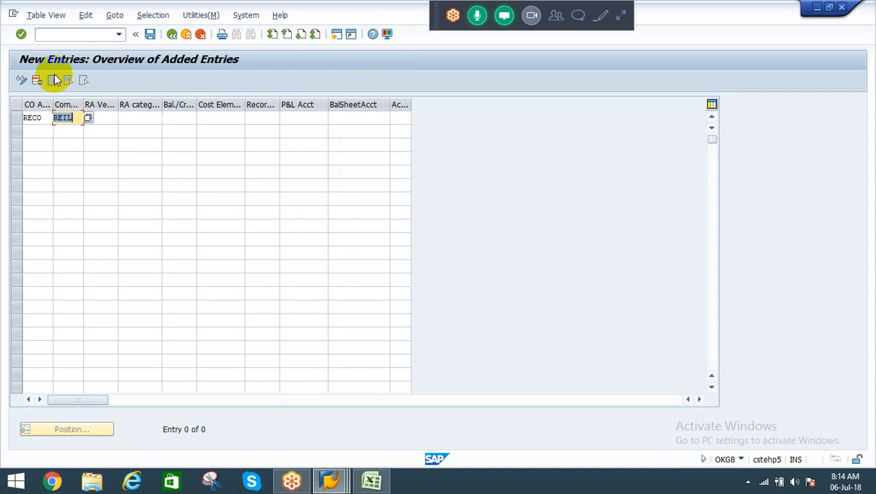
pyautogui.press('Tab')
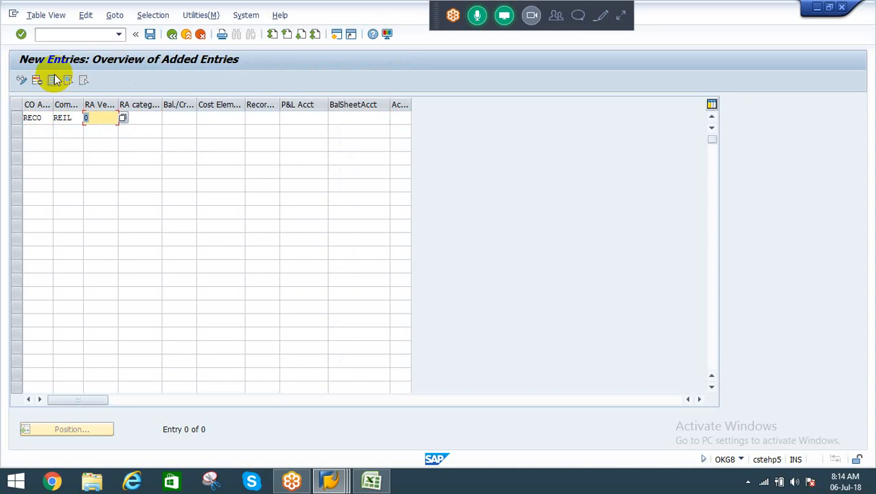
pyautogui.hotkey('shift', 'Tab')
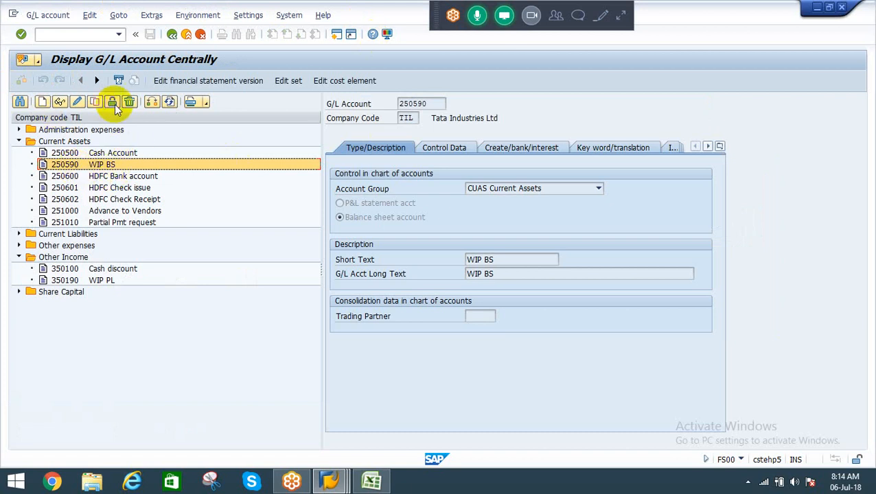
# Step: In the G/L account display, switch the account list to company code REIL and expand the Other Income accounts
pyautogui.click(151, 101)
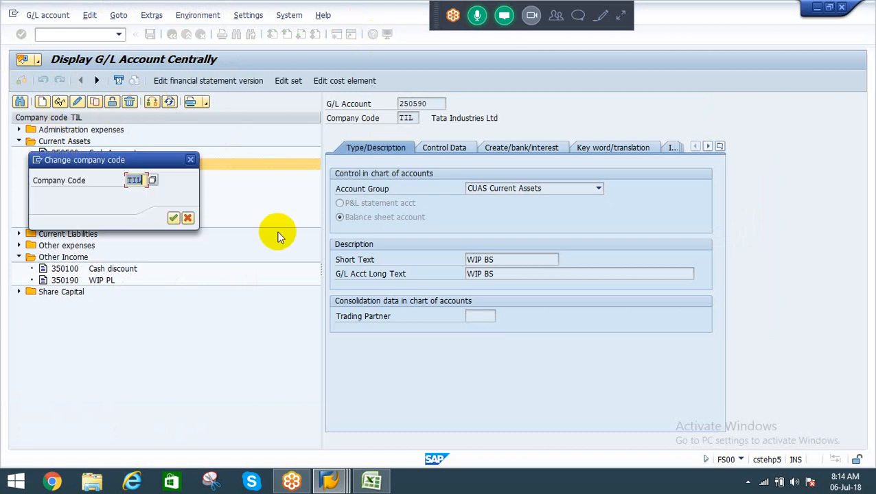
pyautogui.write('REIL')
pyautogui.press('Return')
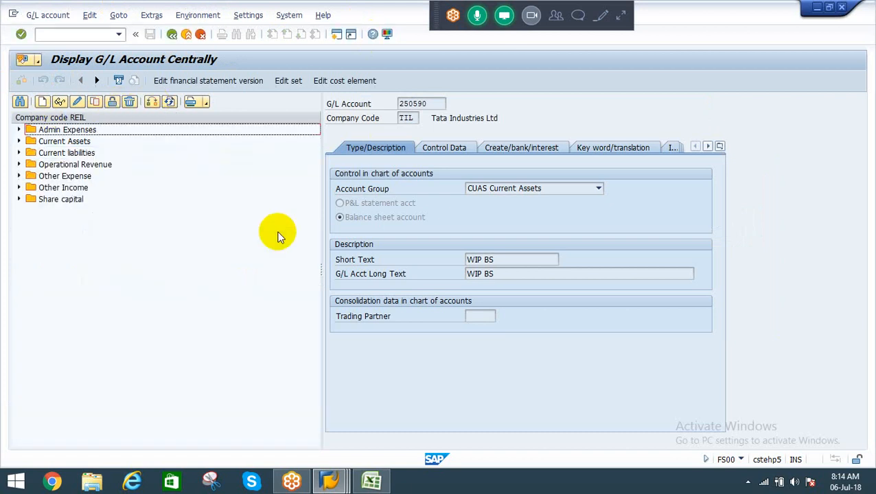
pyautogui.click(19, 188)
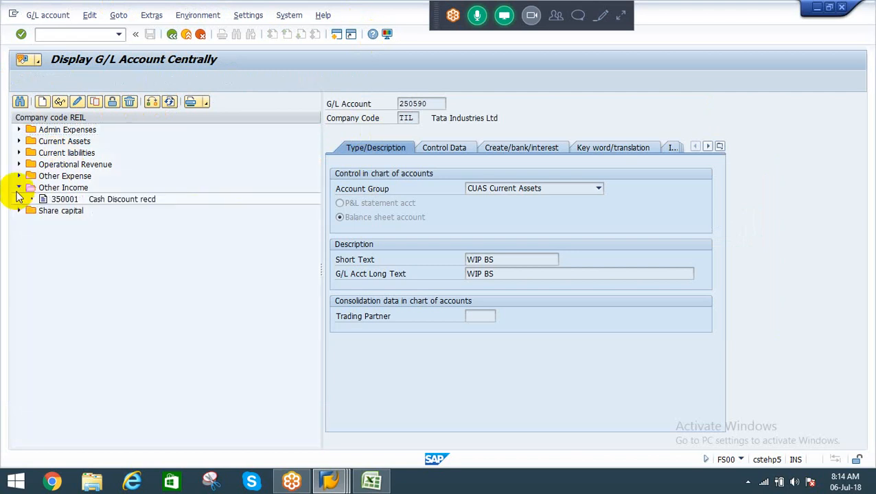
# Step: Copy the Cash Discount recd account 350001 as new G/L account 350190 in company code REIL
pyautogui.click(66, 199)
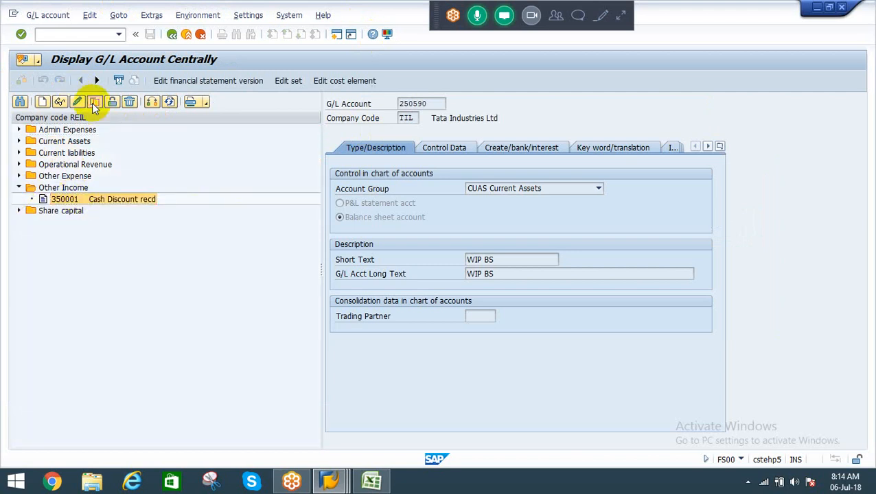
pyautogui.click(94, 105)
pyautogui.click(165, 208)
pyautogui.press('BackSpace')
pyautogui.press('BackSpace')
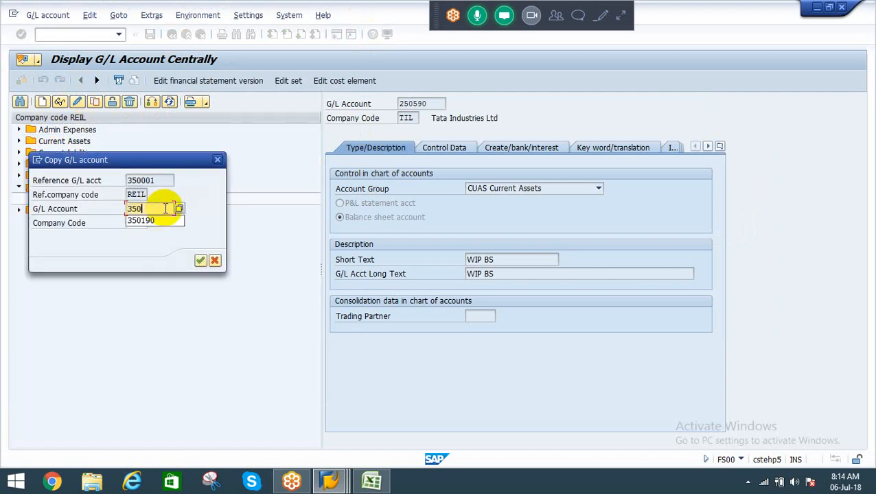
pyautogui.press('Down')
pyautogui.press('Return')
pyautogui.press('Return')
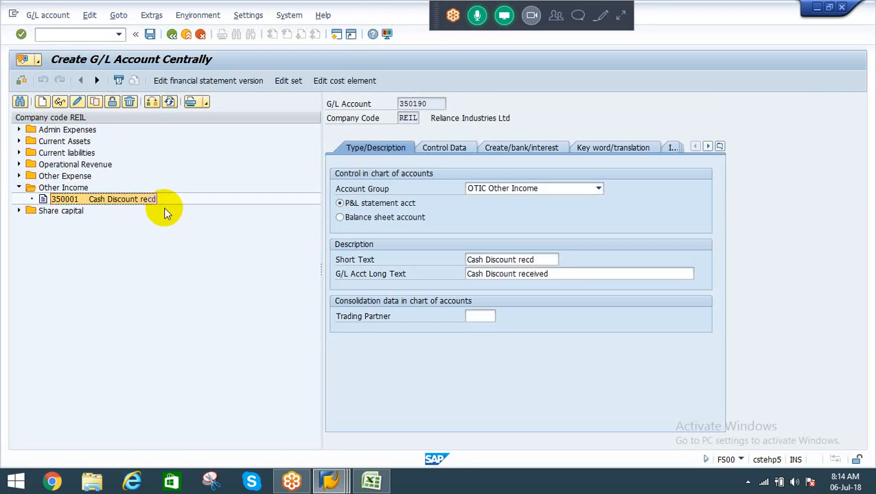
# Step: Set the new account's short and long text to WIP PL and save it
pyautogui.click(536, 259)
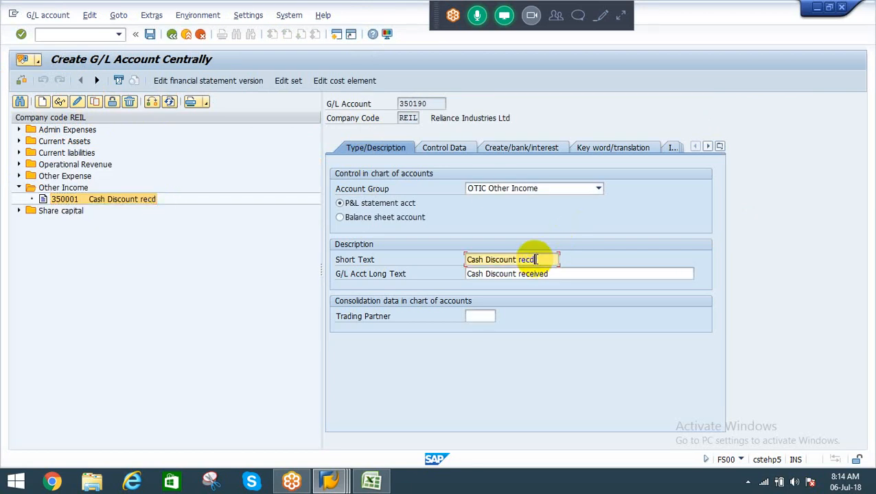
pyautogui.hotkey('ctrl', 'shift', 'Left')
pyautogui.hotkey('ctrl', 'shift', 'Left')
pyautogui.hotkey('ctrl', 'shift', 'Left')
pyautogui.press('BackSpace')
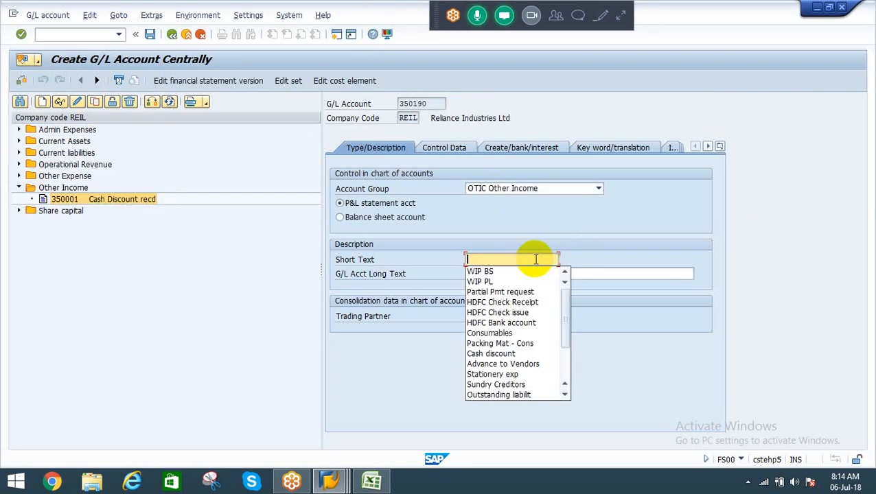
pyautogui.press('Return')
pyautogui.press('Tab')
pyautogui.press('BackSpace')
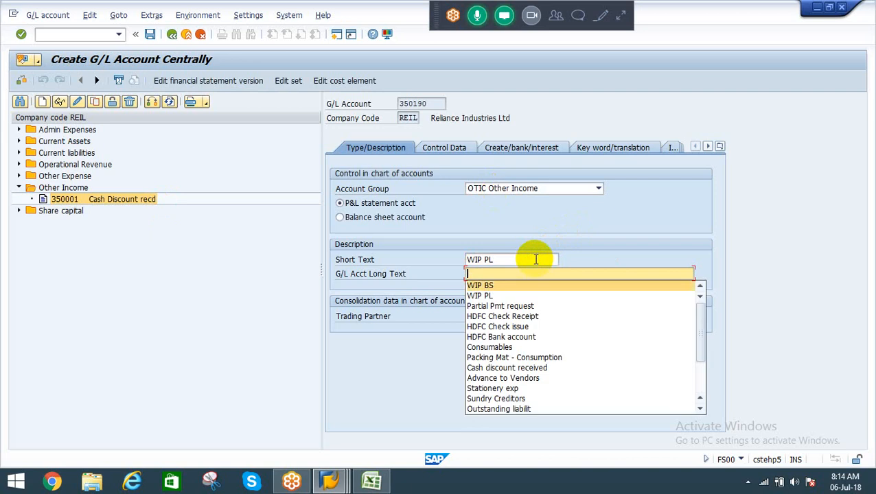
pyautogui.press('Return')
pyautogui.hotkey('ctrl', 's')
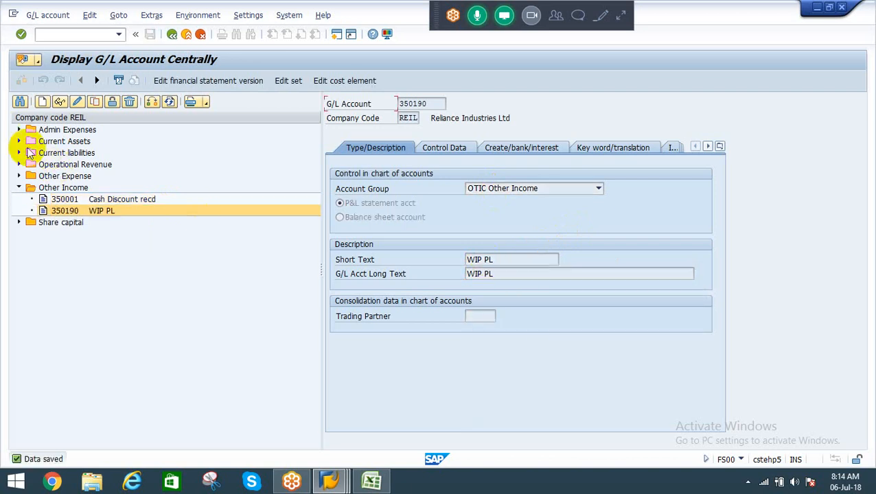
# Step: Copy the current assets Cash account 200101 as new G/L account 250590 in company code REIL
pyautogui.click(19, 141)
pyautogui.click(75, 153)
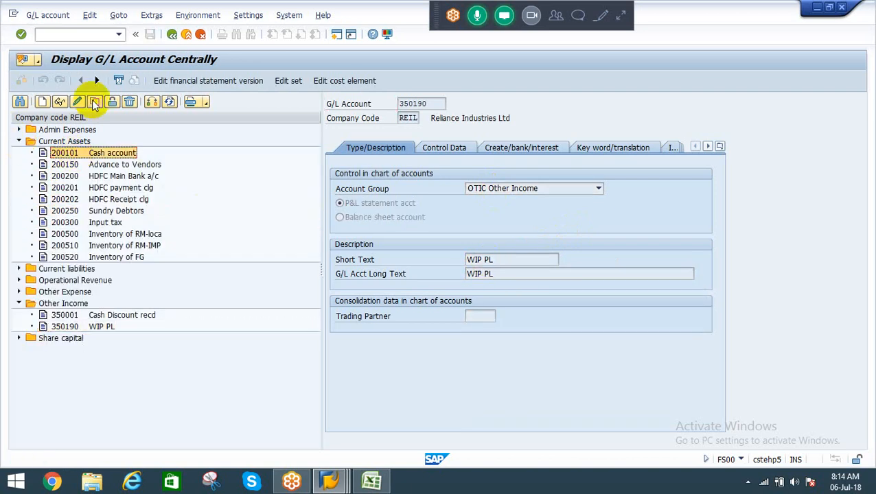
pyautogui.click(94, 102)
pyautogui.press('BackSpace')
pyautogui.press('BackSpace')
pyautogui.press('BackSpace')
pyautogui.press('BackSpace')
pyautogui.press('BackSpace')
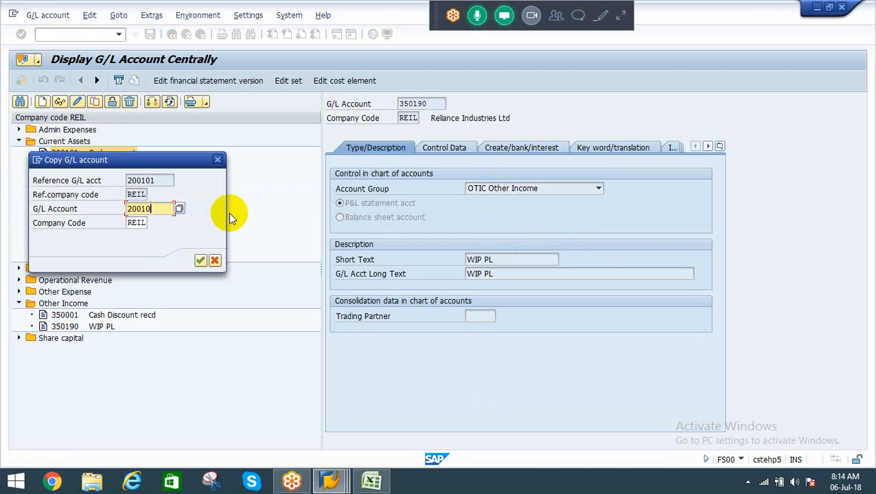
pyautogui.press('Return')
pyautogui.press('Return')
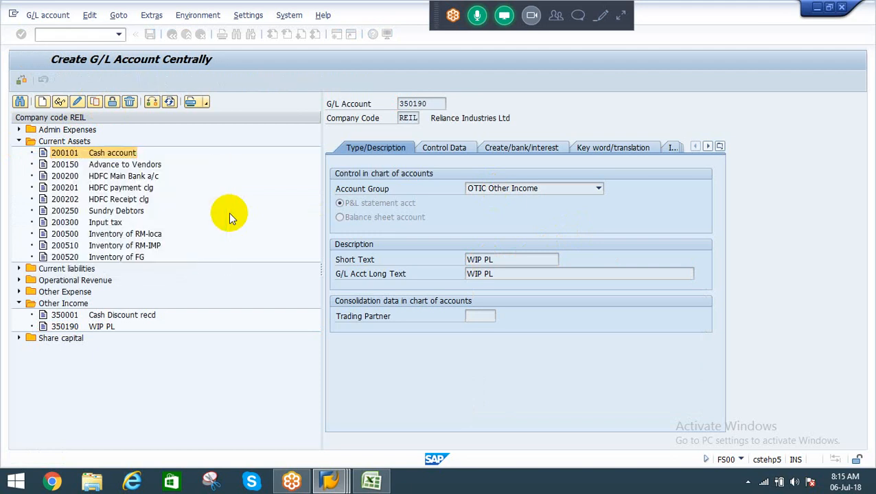
# Step: Set the short and long text of account 250590 to WIP BS and save it
pyautogui.click(539, 259)
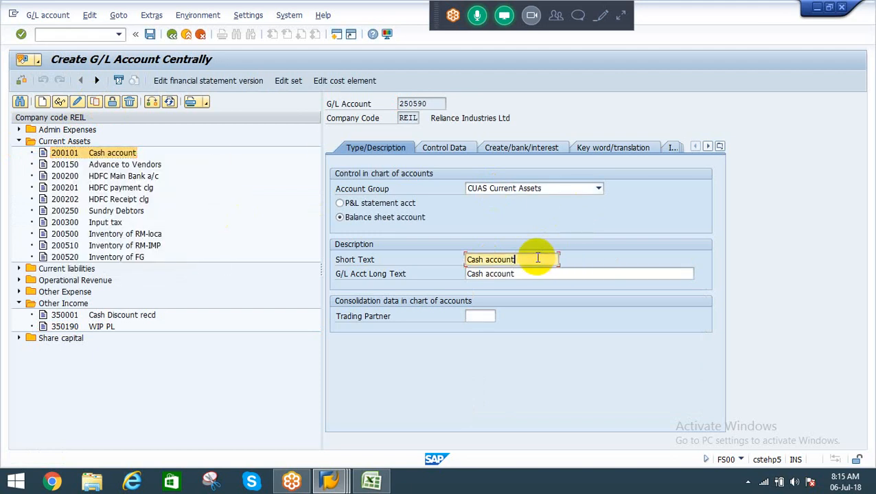
pyautogui.hotkey('shift', 'Home')
pyautogui.press('BackSpace')
pyautogui.press('Down')
pyautogui.press('Down')
pyautogui.press('Return')
pyautogui.press('Tab')
pyautogui.press('BackSpace')
pyautogui.press('Down')
pyautogui.press('Down')
pyautogui.press('Return')
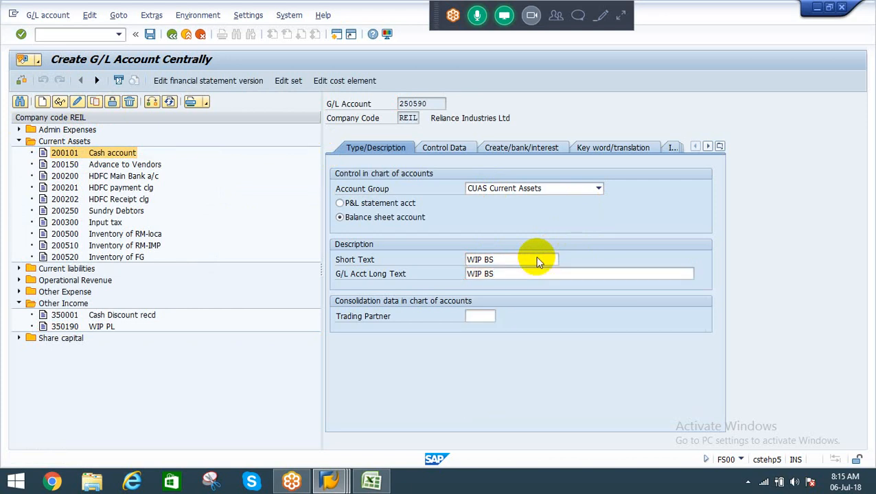
pyautogui.hotkey('ctrl', 's')
# Step: Edit the WIP BS account, clear its Relevant to cash flow setting and save the change
pyautogui.click(500, 148)
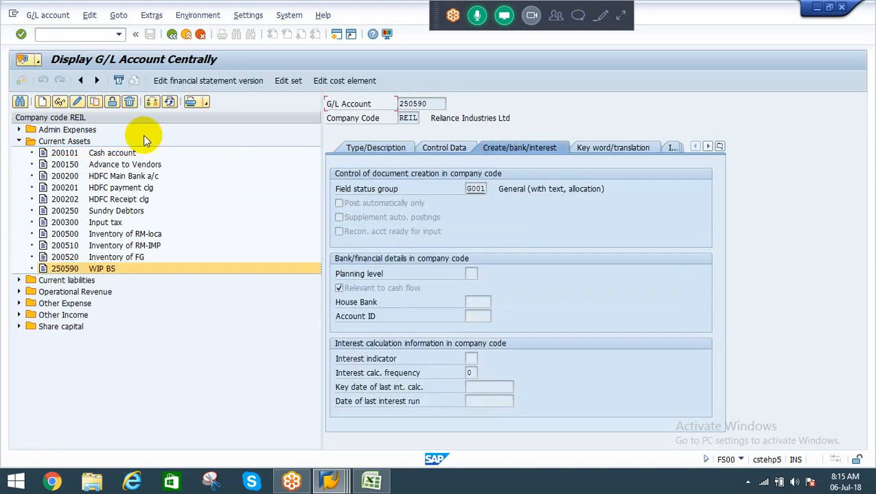
pyautogui.click(77, 102)
pyautogui.rightClick(371, 293)
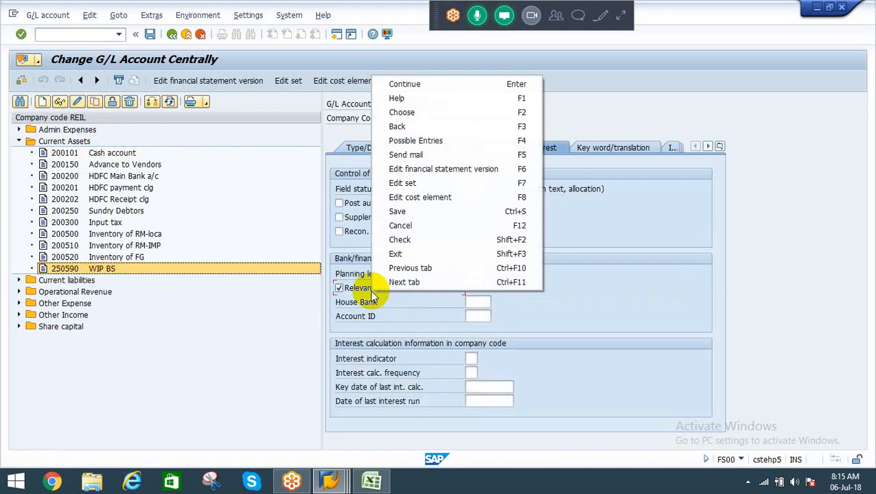
pyautogui.click(352, 291)
pyautogui.hotkey('ctrl', 's')
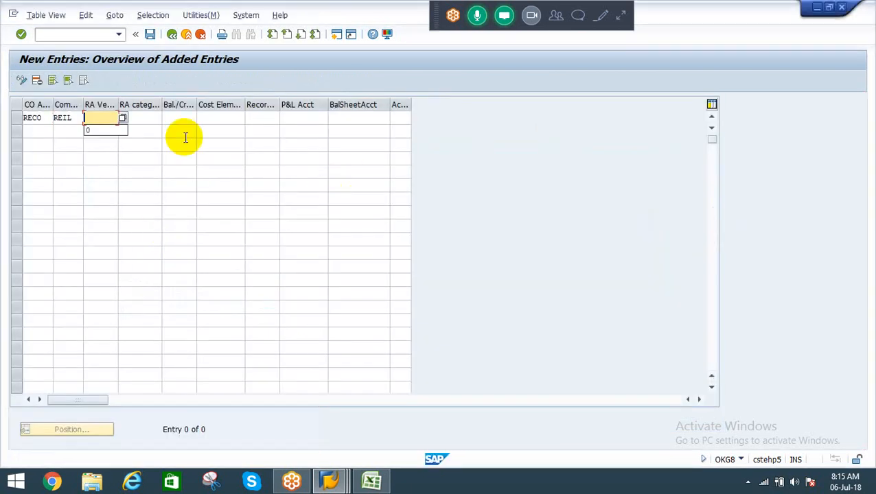
# Step: In the first posting rule, enter RA version 0, RA category WIPR and cost element 931001
pyautogui.write('0')
pyautogui.press('Tab')
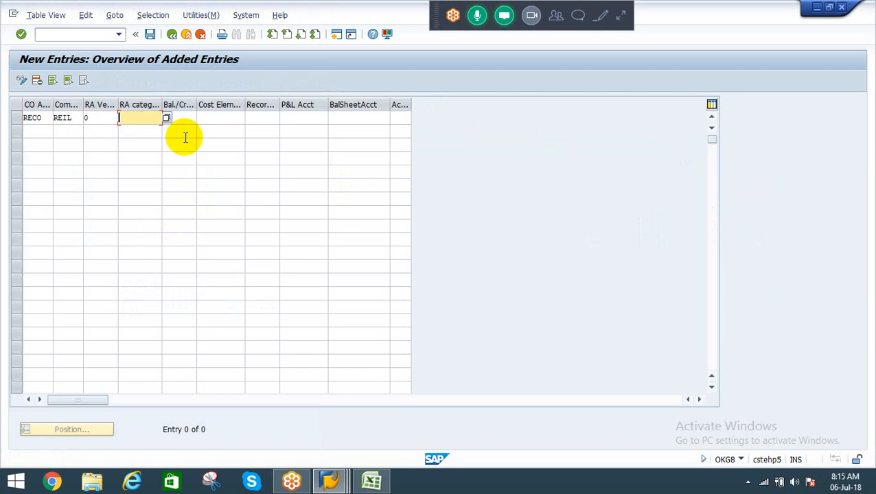
pyautogui.press('Down')
pyautogui.press('Return')
pyautogui.press('Tab')
pyautogui.press('Tab')
pyautogui.write('931002')
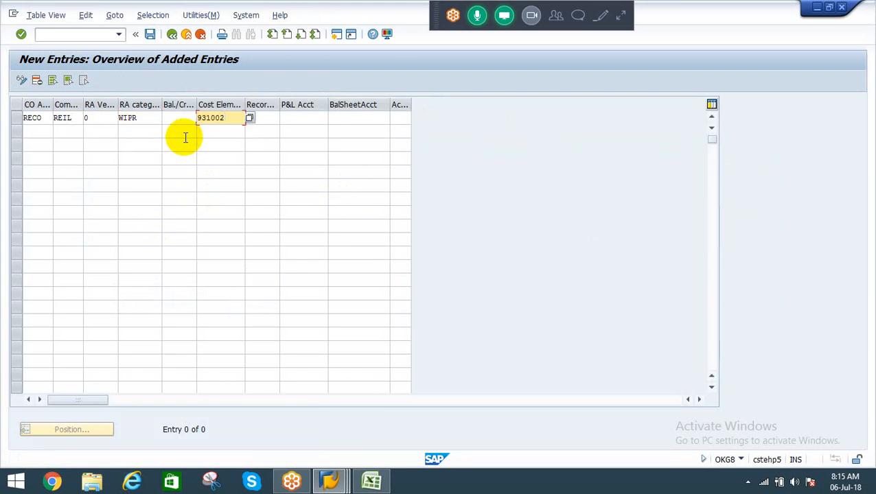
pyautogui.press('BackSpace')
pyautogui.write('1')
pyautogui.press('Tab')
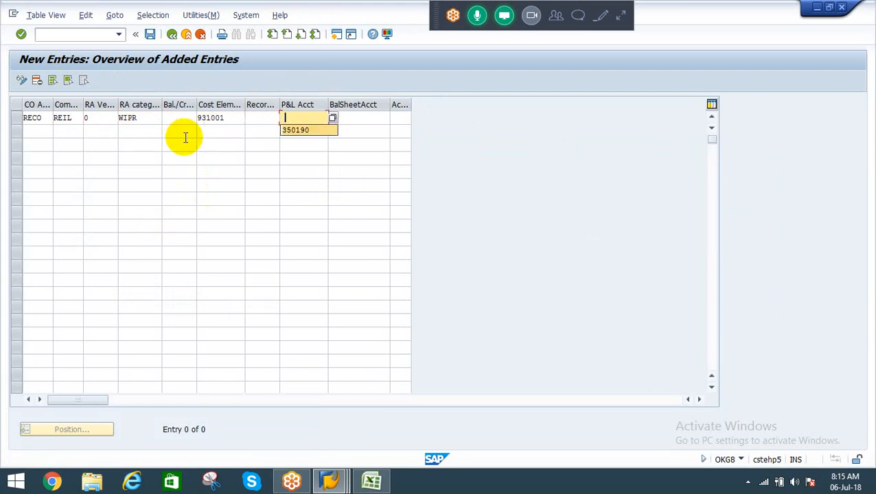
# Step: Assign P&L account 350190 and balance sheet account 250590 to the first posting rule
pyautogui.press('Tab')
pyautogui.press('space')
pyautogui.press('Down')
pyautogui.press('Return')
pyautogui.press('Down')
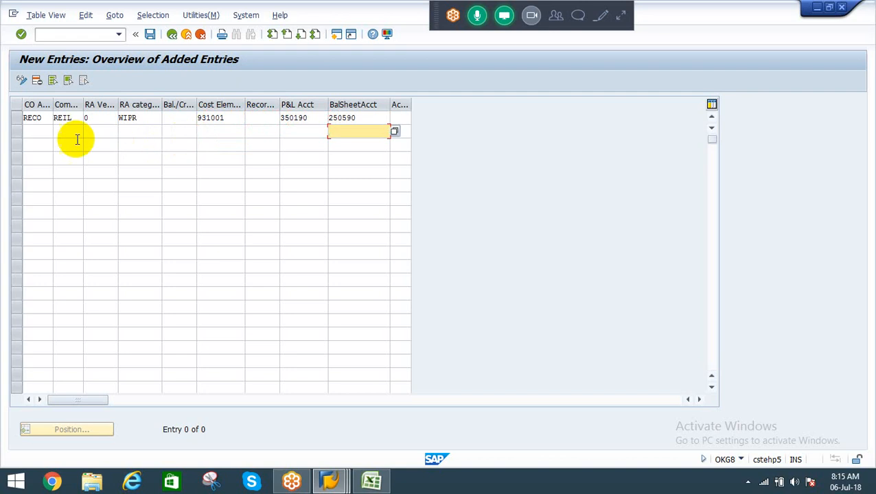
# Step: Add a second posting rule for CO area RECO, company code REIL, RA version 0 and RA category 00, and validate it
pyautogui.click(34, 133)
pyautogui.write('RECO')
pyautogui.press('Tab')
pyautogui.write('REIL')
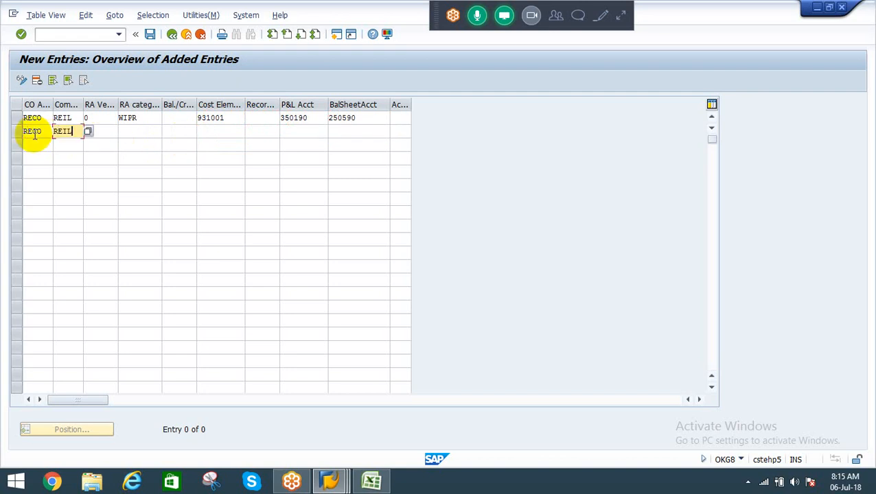
pyautogui.press('Tab')
pyautogui.write('0')
pyautogui.press('Tab')
pyautogui.write('00')
pyautogui.press('Return')
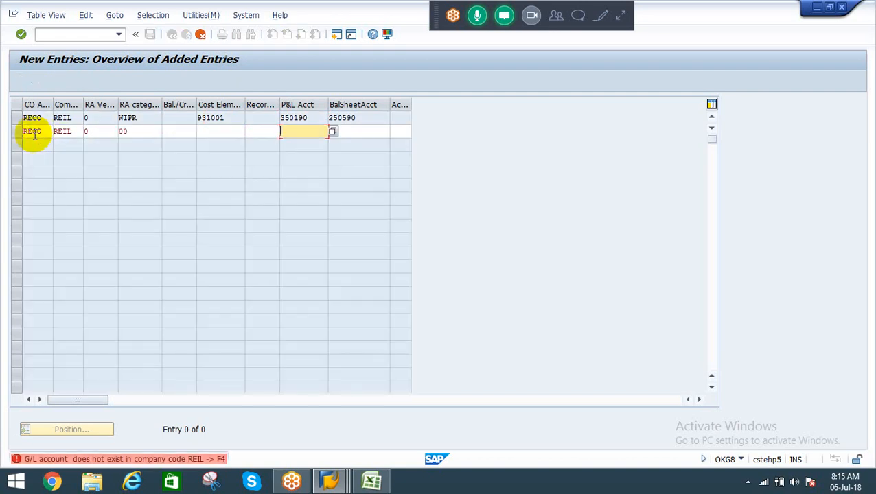
# Step: Assign P&L account 350190 and balance sheet account 250590 to the second posting rule
pyautogui.press('space')
pyautogui.press('Down')
pyautogui.press('Return')
pyautogui.press('Tab')
pyautogui.press('space')
pyautogui.press('Down')
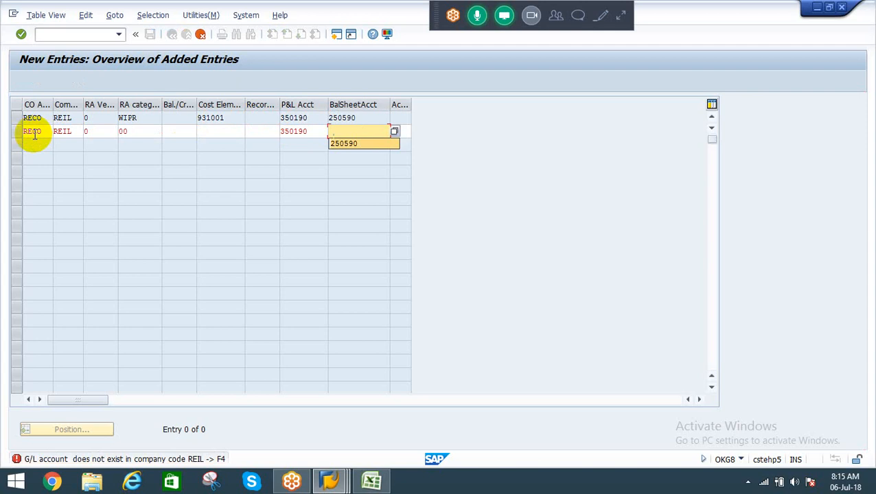
pyautogui.press('Return')
# Step: Set the second posting rule's RA category to WIPR and validate the entries
pyautogui.hotkey('shift', 'Tab')
pyautogui.hotkey('shift', 'Tab')
pyautogui.hotkey('shift', 'Tab')
pyautogui.hotkey('shift', 'Tab')
pyautogui.hotkey('shift', 'Tab')
pyautogui.press('BackSpace')
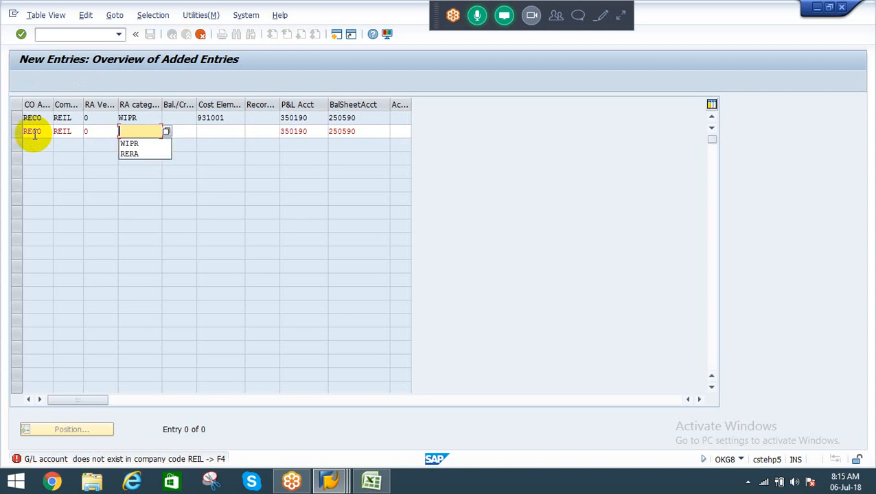
pyautogui.press('Down')
pyautogui.press('Return')
pyautogui.press('Return')
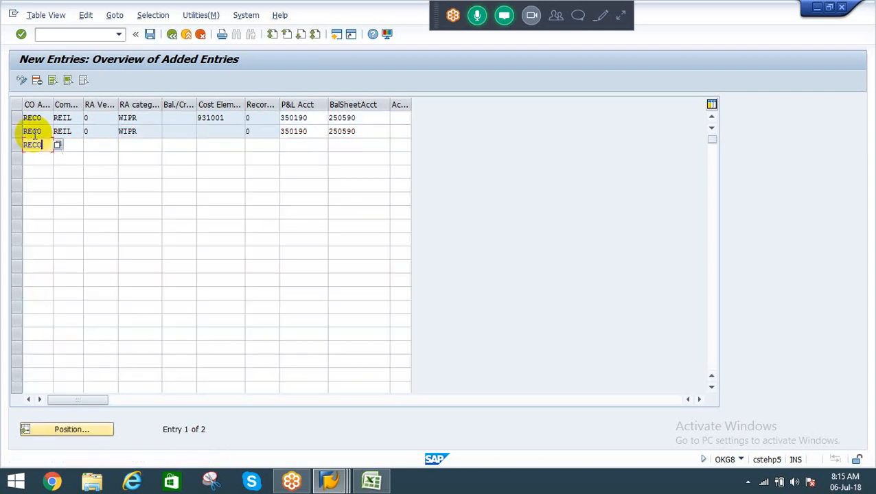
# Step: Complete the third posting rule's key with company code REIL, RA version 0 and RA category WIPR
pyautogui.press('Tab')
pyautogui.press('space')
pyautogui.press('Down')
pyautogui.press('Return')
pyautogui.press('Tab')
pyautogui.write('0')
pyautogui.press('Down')
pyautogui.press('Return')
pyautogui.press('Tab')
pyautogui.press('space')
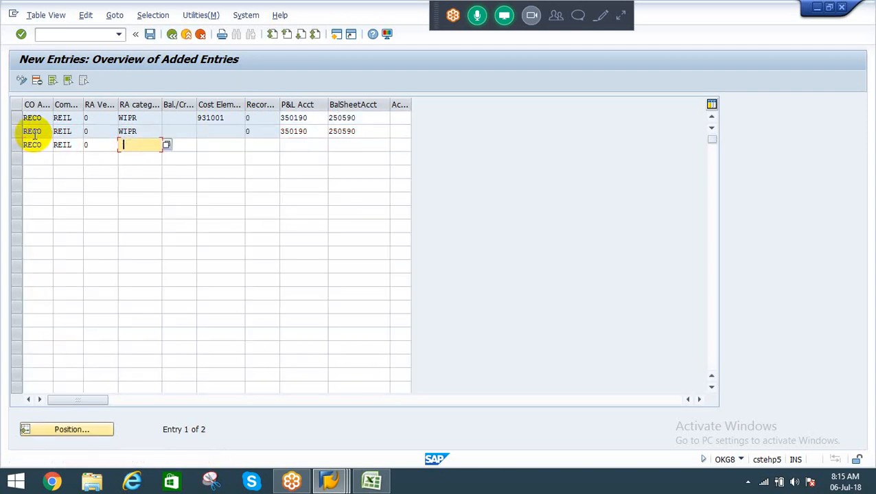
pyautogui.press('Down')
pyautogui.press('Return')
pyautogui.press('Tab')
pyautogui.press('Tab')
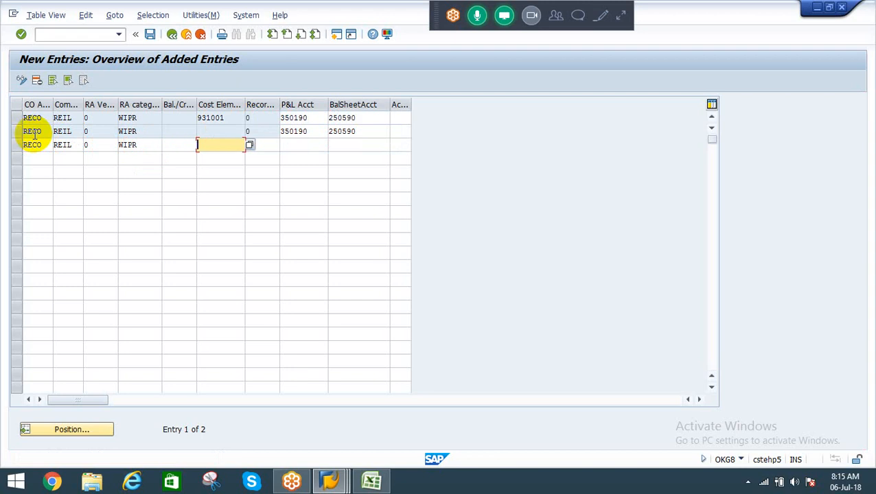
pyautogui.press('space')
pyautogui.press('Escape')
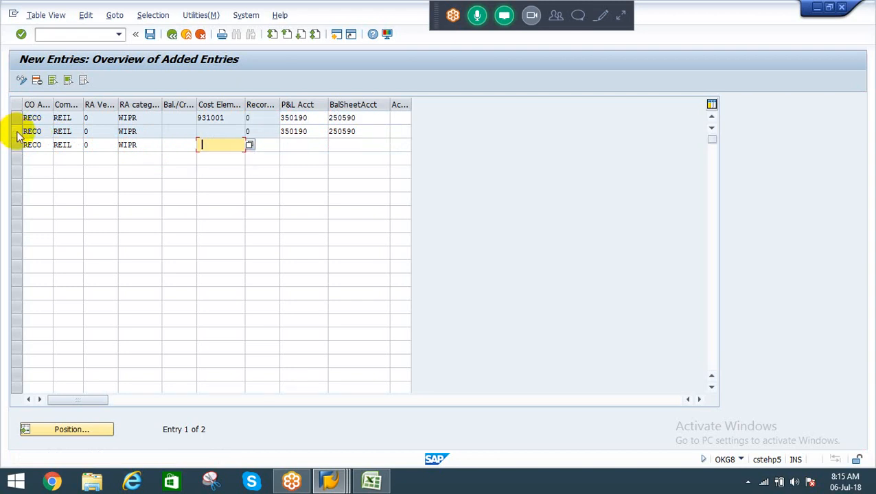
# Step: Delete the second posting rule and assign P&L account 350190 and balance sheet account 250590 to the new rule below it
pyautogui.click(16, 132)
pyautogui.click(37, 81)
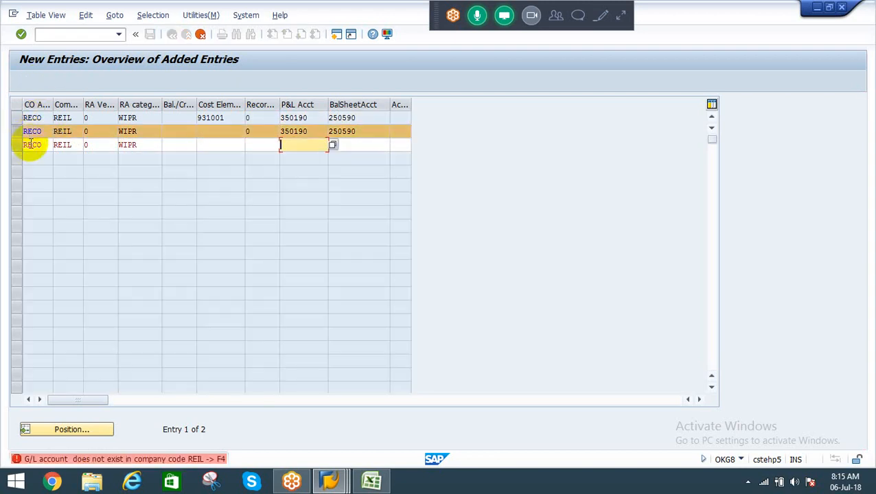
pyautogui.press('space')
pyautogui.press('Down')
pyautogui.press('Return')
pyautogui.press('Tab')
pyautogui.press('space')
pyautogui.press('Down')
pyautogui.press('Return')
pyautogui.press('Return')
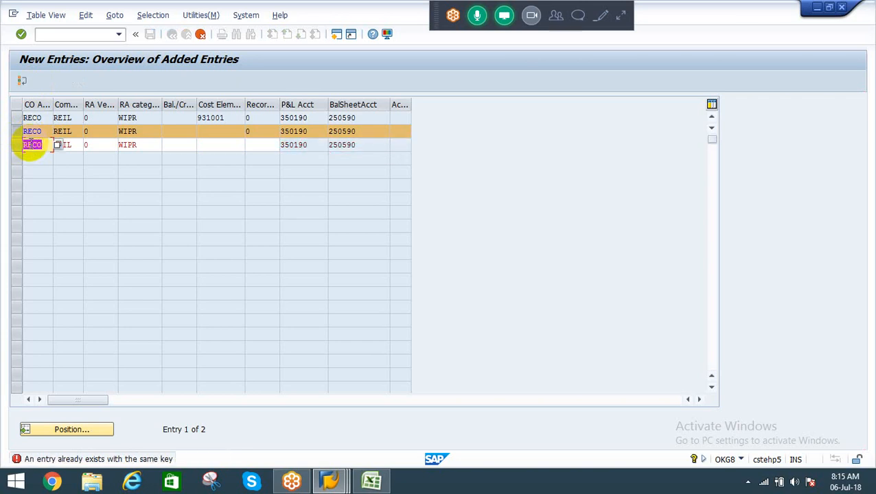
pyautogui.press('Return')
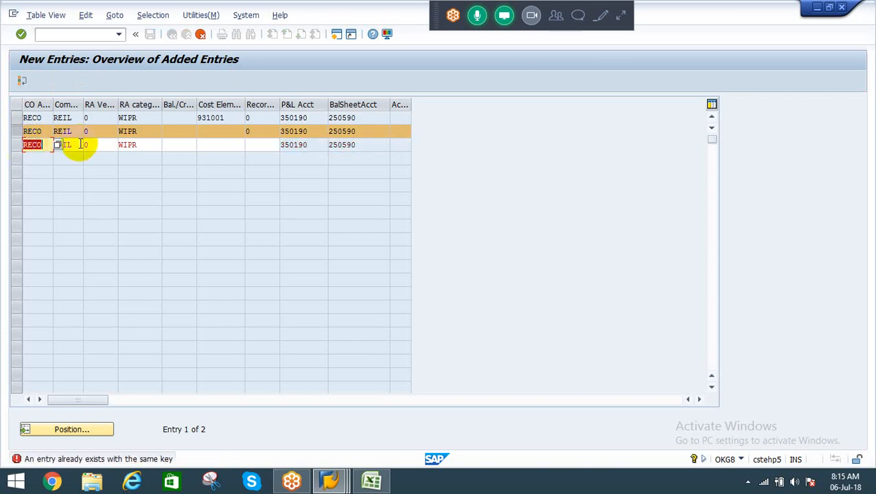
# Step: Set the new posting rule's cost element to 931003 and validate the entries
pyautogui.click(255, 147)
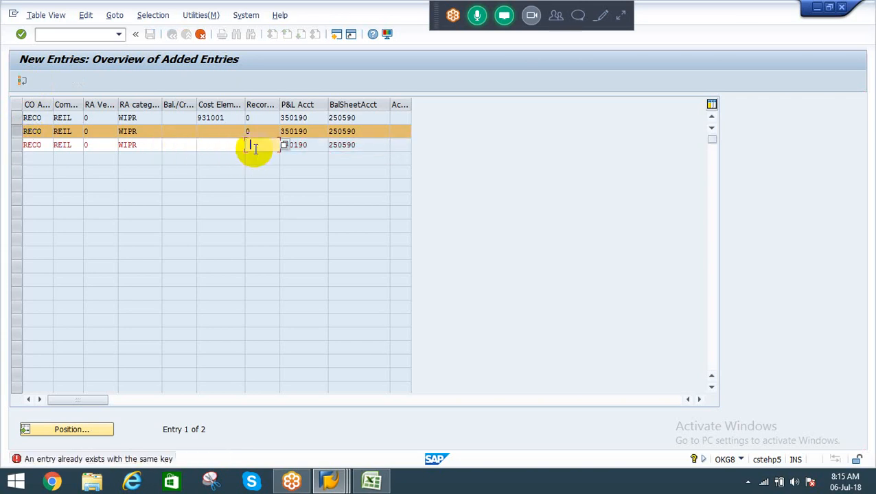
pyautogui.hotkey('shift', 'Tab')
pyautogui.press('space')
pyautogui.press('Down')
pyautogui.press('Down')
pyautogui.press('Return')
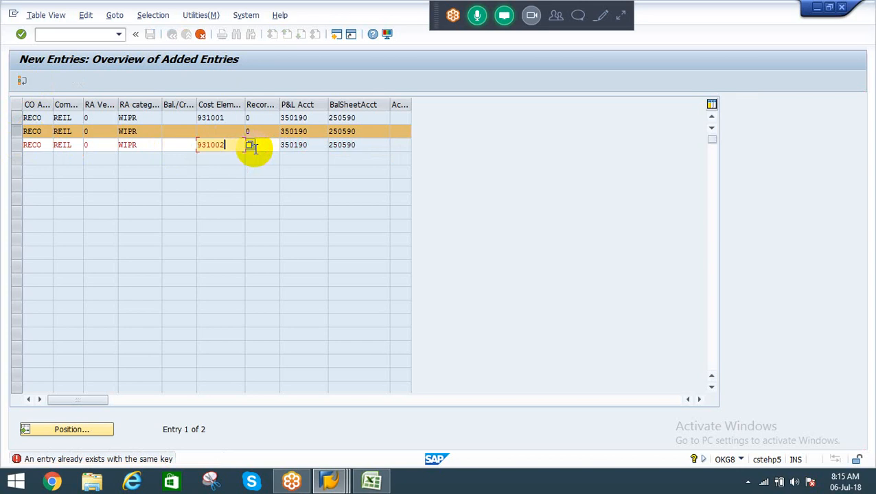
pyautogui.press('BackSpace')
pyautogui.write('3')
pyautogui.press('Return')
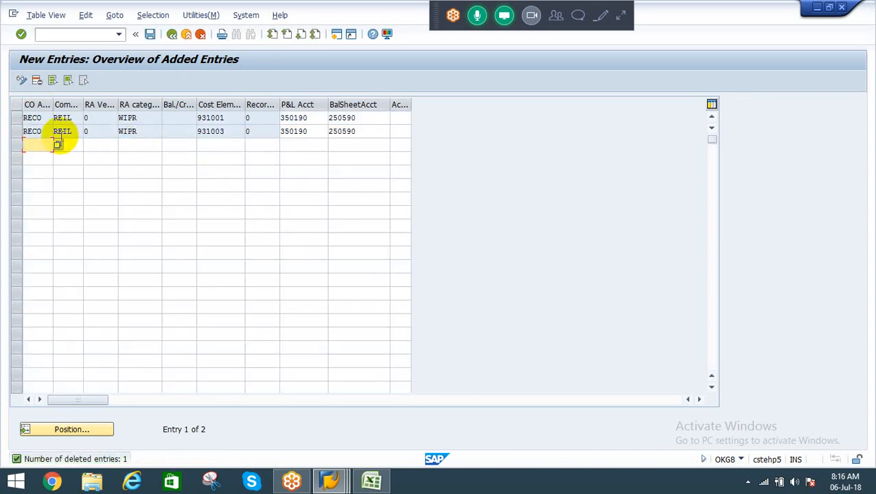
# Step: Add another posting rule for CO area RECO, company code REIL, RA version 0 and RA category WIPR
pyautogui.press('space')
pyautogui.press('Down')
pyautogui.press('Tab')
pyautogui.press('space')
pyautogui.press('Down')
pyautogui.press('Tab')
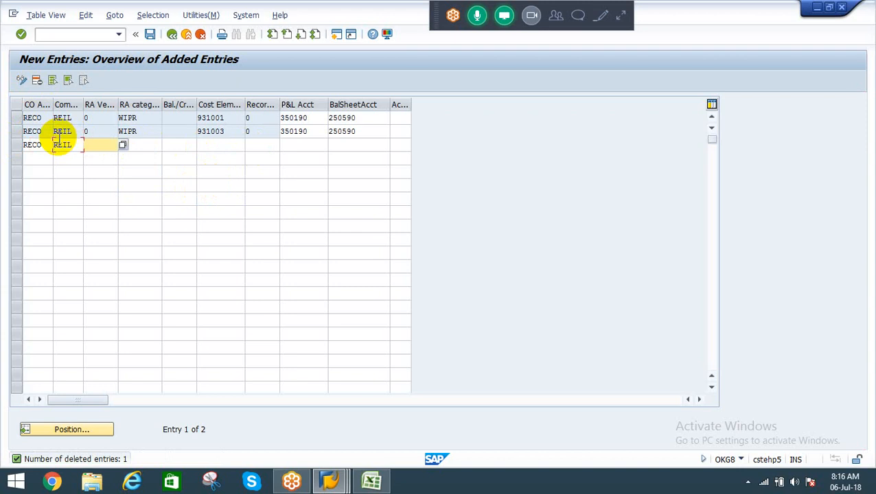
pyautogui.press('space')
pyautogui.press('Down')
pyautogui.press('Tab')
pyautogui.press('space')
pyautogui.press('Down')
pyautogui.press('Tab')
# Step: Give the new posting rule cost element 931002, P&L account 350190 and balance sheet account 250590, and validate it
pyautogui.press('Tab')
pyautogui.press('space')
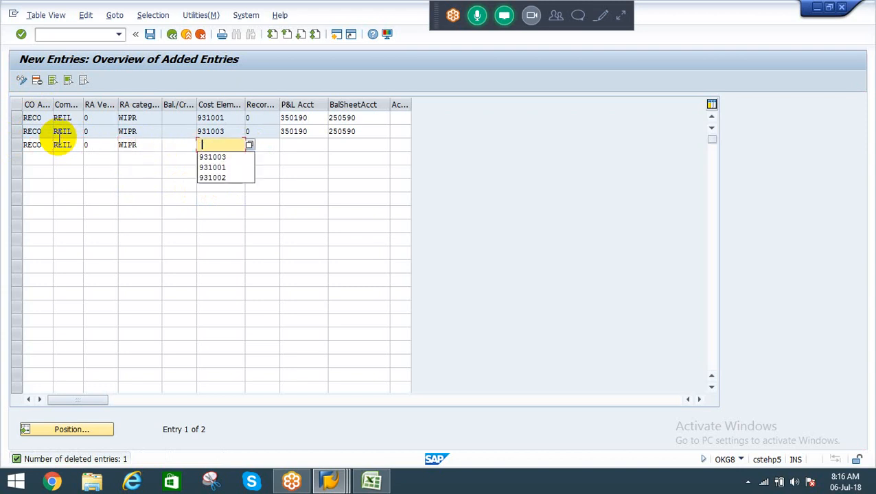
pyautogui.press('Down')
pyautogui.press('Down')
pyautogui.press('Down')
pyautogui.press('Tab')
pyautogui.press('Tab')
pyautogui.press('space')
pyautogui.press('Down')
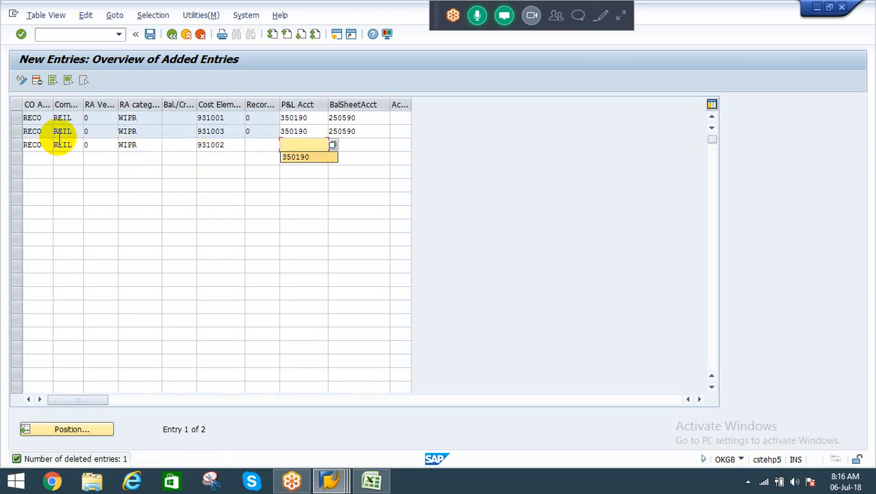
pyautogui.press('Tab')
pyautogui.press('space')
pyautogui.press('Down')
pyautogui.press('Return')
pyautogui.press('Return')
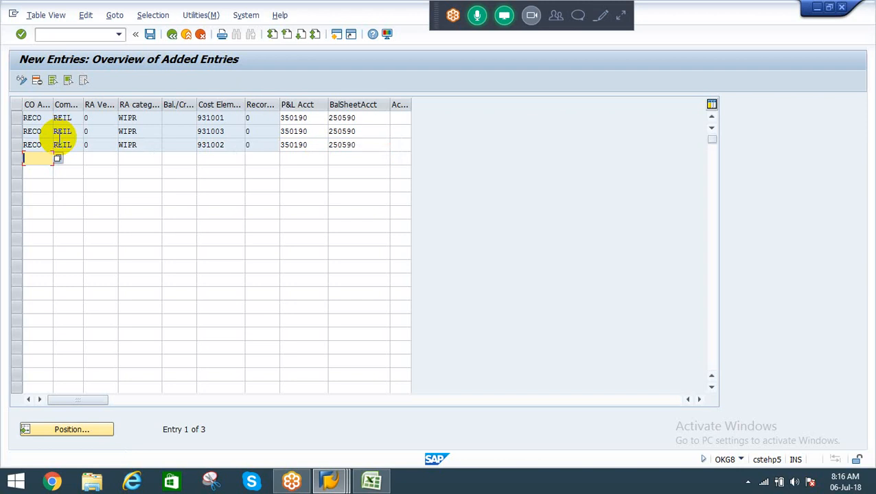
# Step: Save the posting rules to customizing request CSTK900929
pyautogui.click(231, 144)
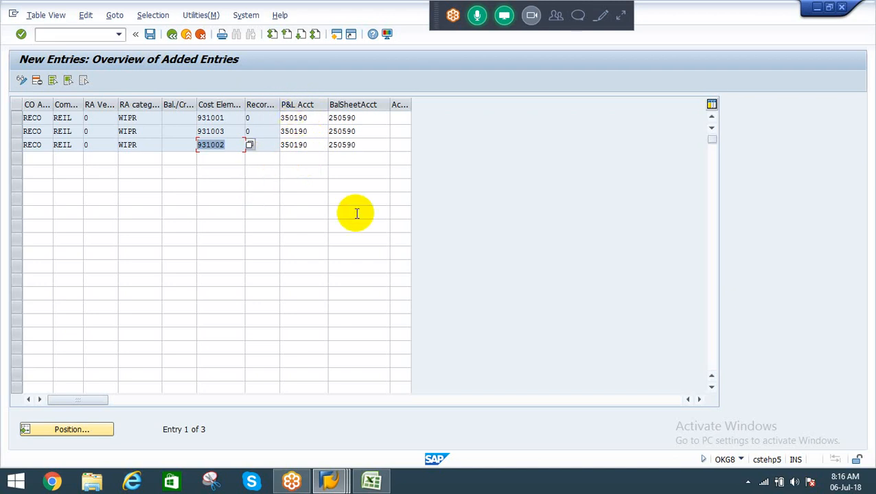
pyautogui.click(150, 38)
pyautogui.click(143, 34)
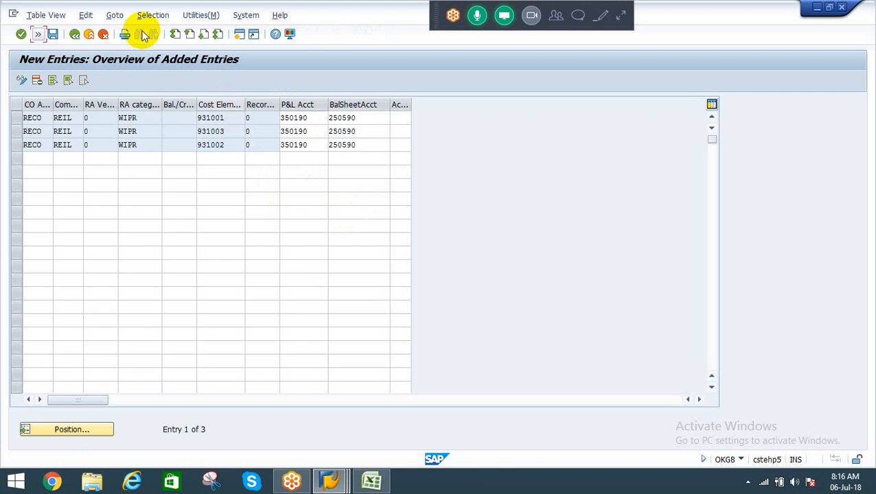
pyautogui.click(51, 36)
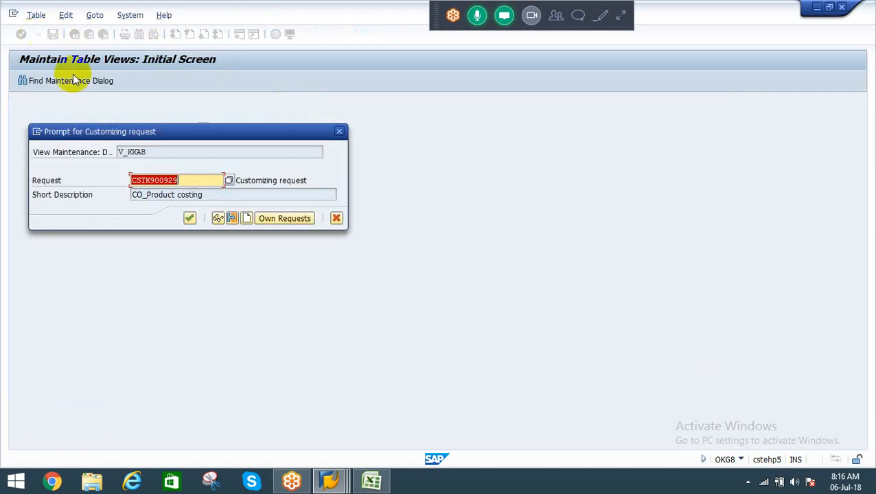
pyautogui.click(190, 218)
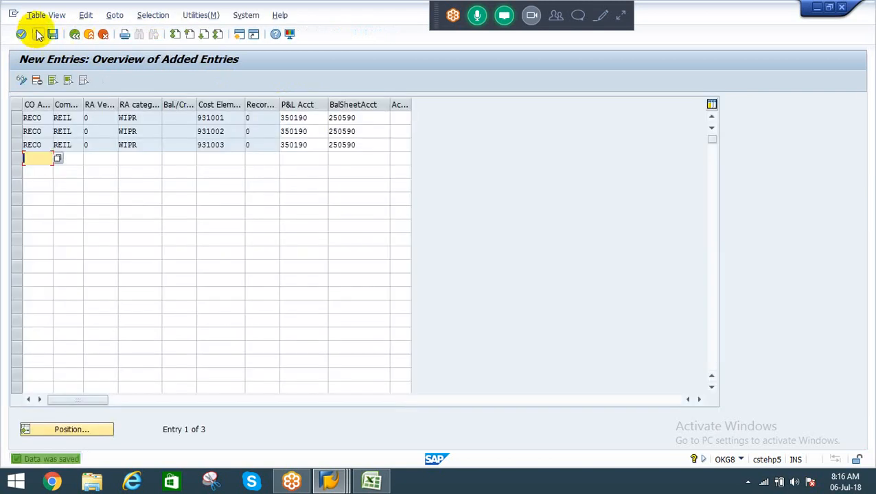
pyautogui.click(38, 35)
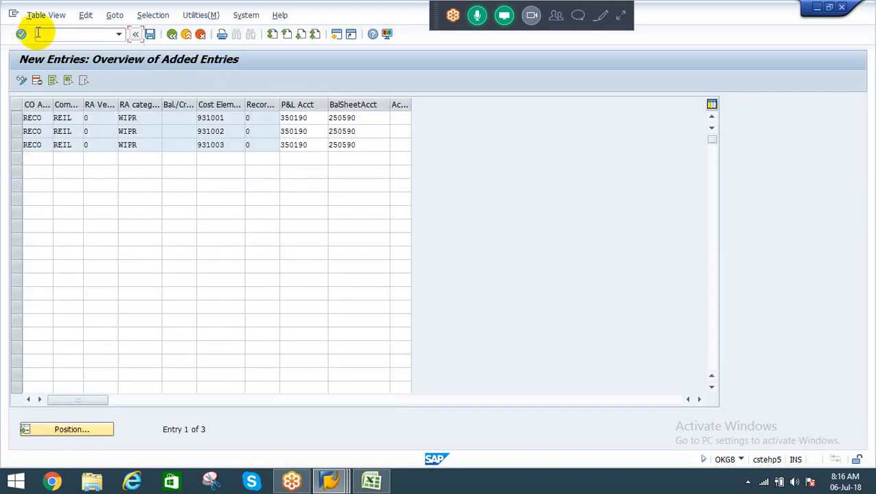
# Step: Leave the posting rules view and return to the implementation guide structure
pyautogui.click(172, 35)
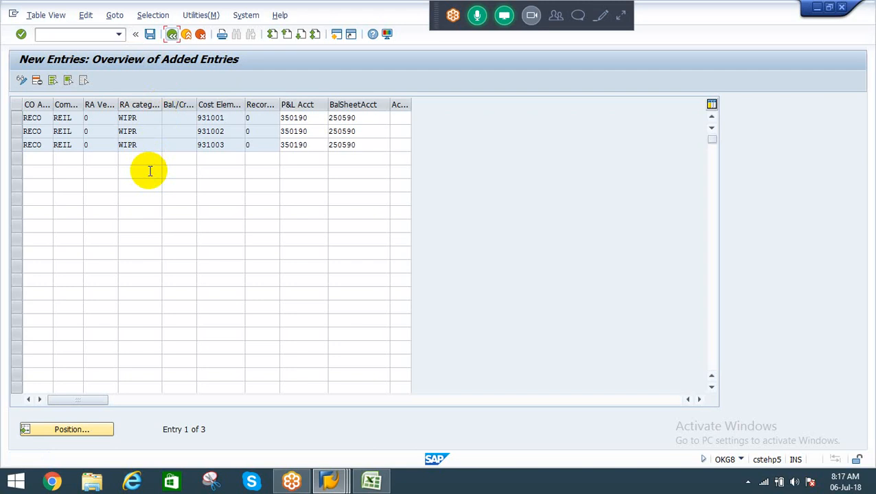
pyautogui.click(174, 36)
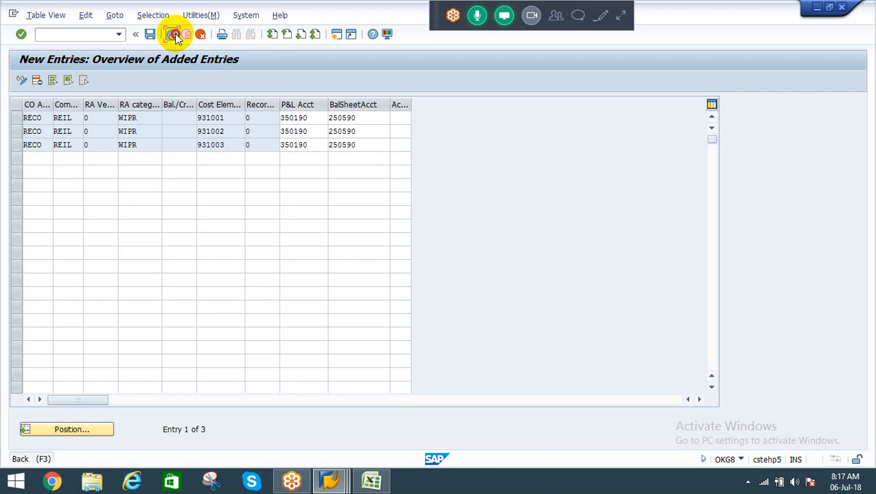
pyautogui.click(174, 36)
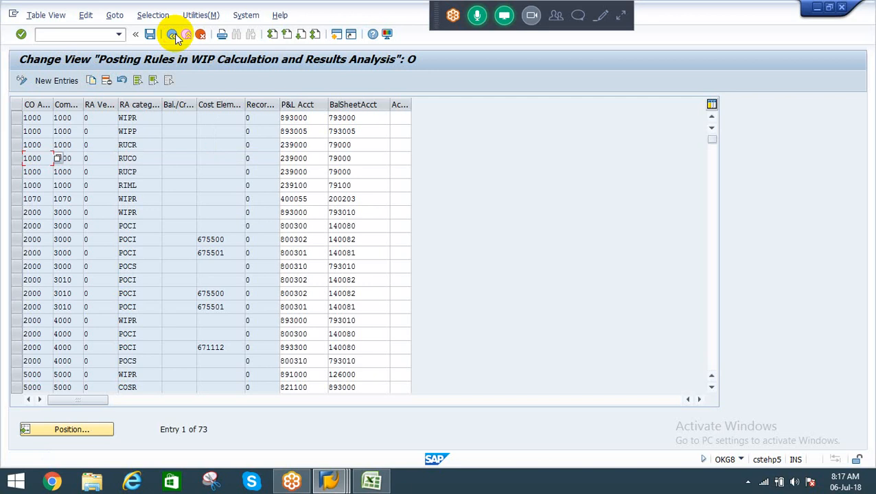
pyautogui.click(174, 36)
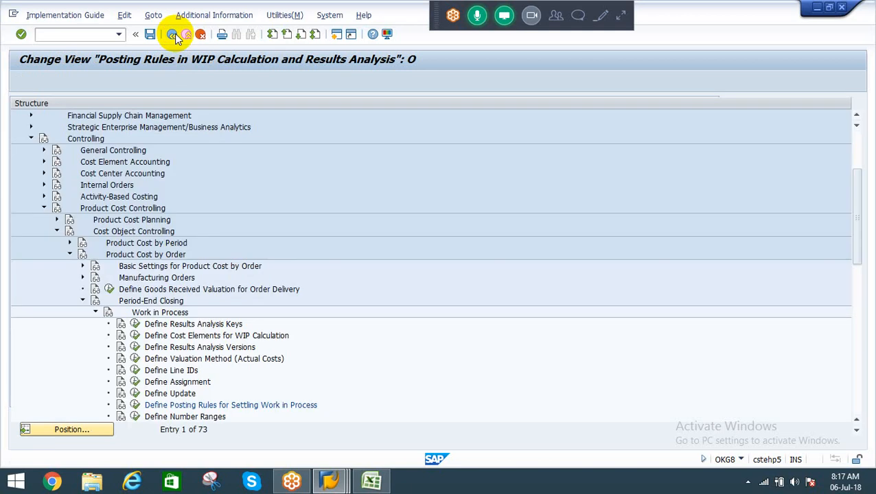
# Step: Execute Define Number Ranges under Work in Process and open the number range groups of CO area RECO for maintenance
pyautogui.click(173, 417)
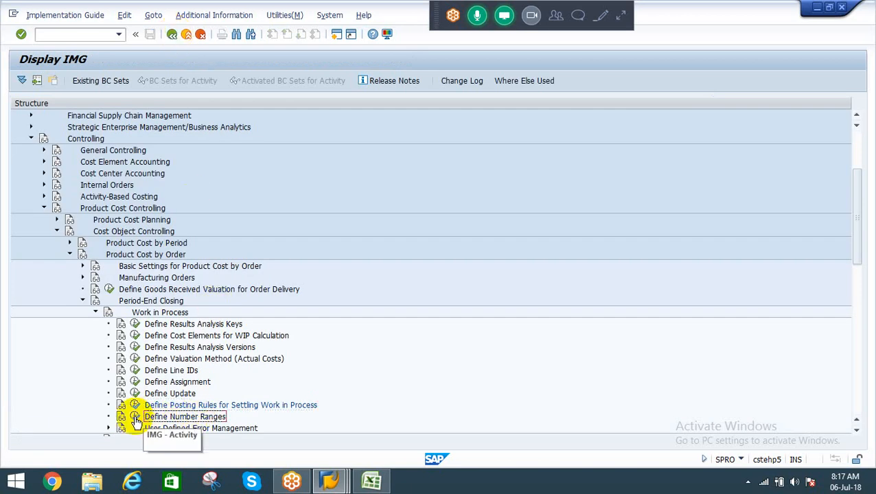
pyautogui.click(136, 416)
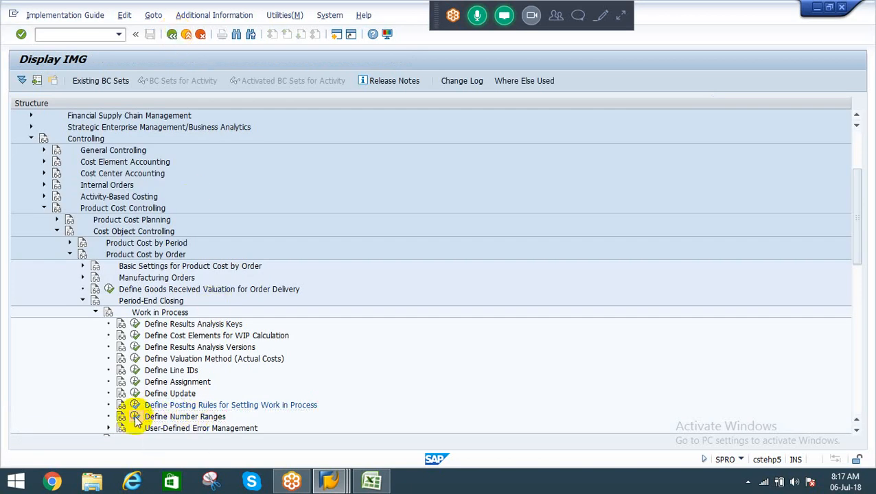
pyautogui.click(171, 35)
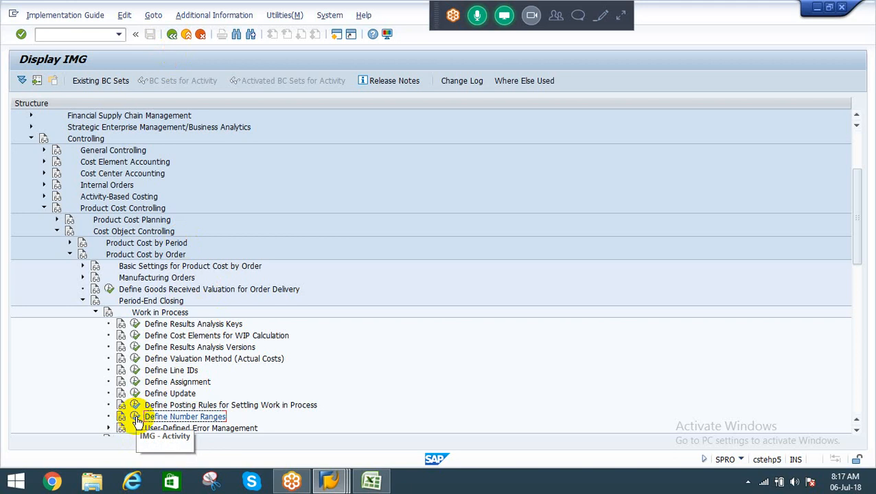
pyautogui.click(136, 418)
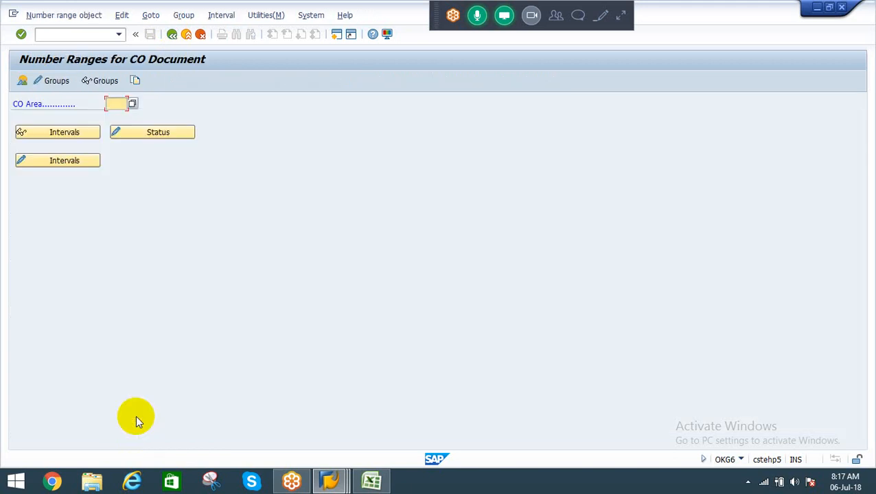
pyautogui.write('RECO')
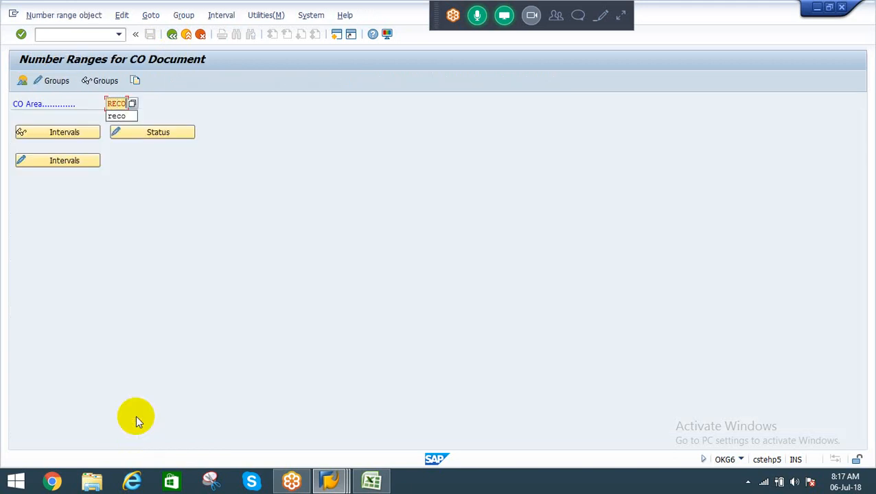
pyautogui.click(185, 269)
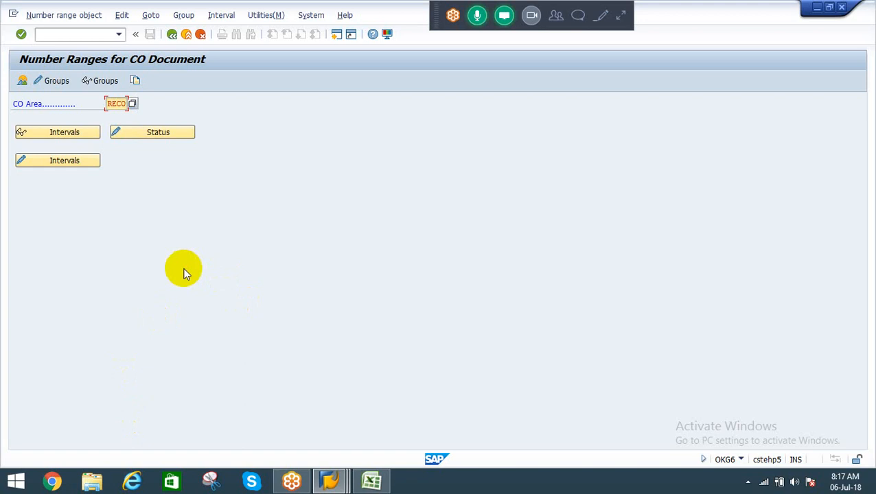
pyautogui.click(50, 83)
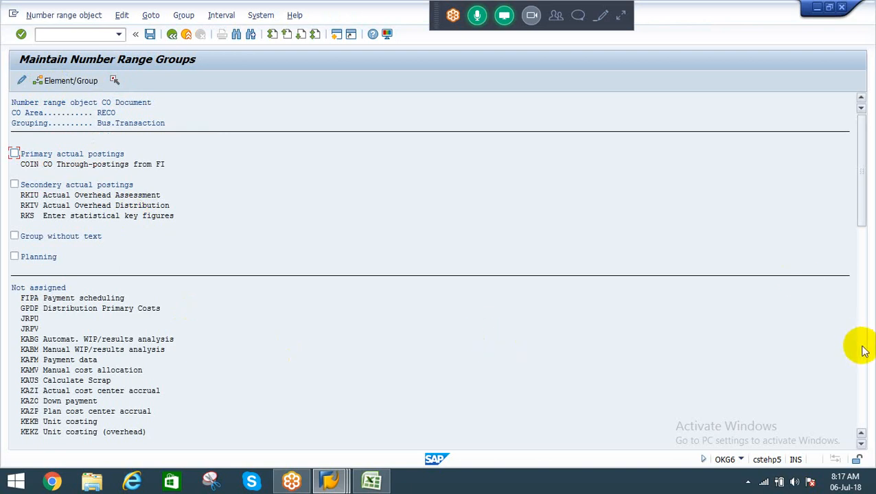
# Step: Look through the unassigned business transactions and search the number range groups for "result" and "wip"
pyautogui.click(862, 398)
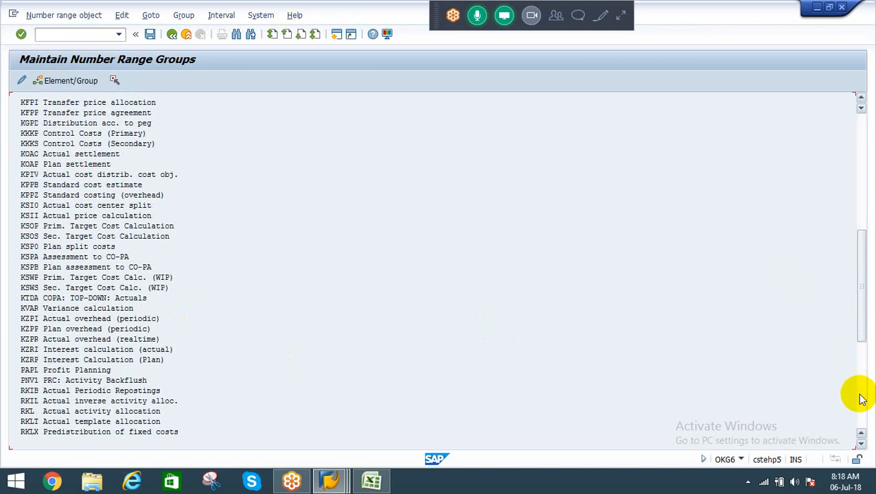
pyautogui.click(862, 398)
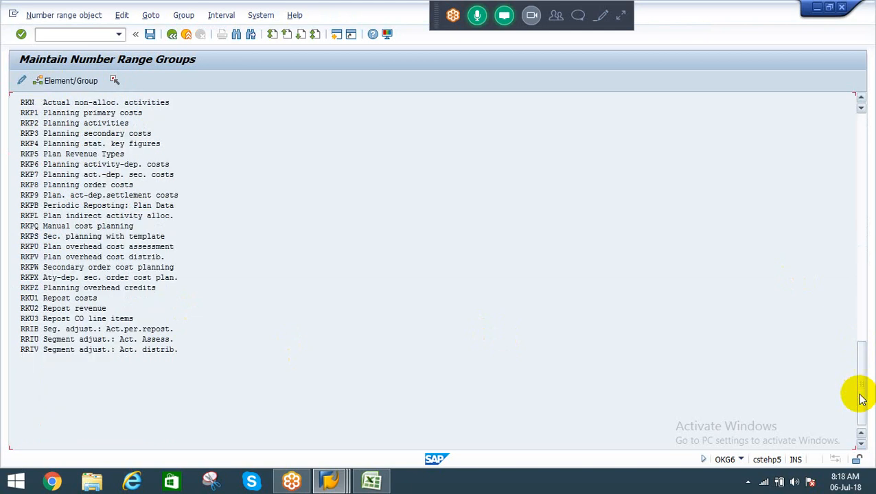
pyautogui.hotkey('ctrl', 'f')
pyautogui.write('res')
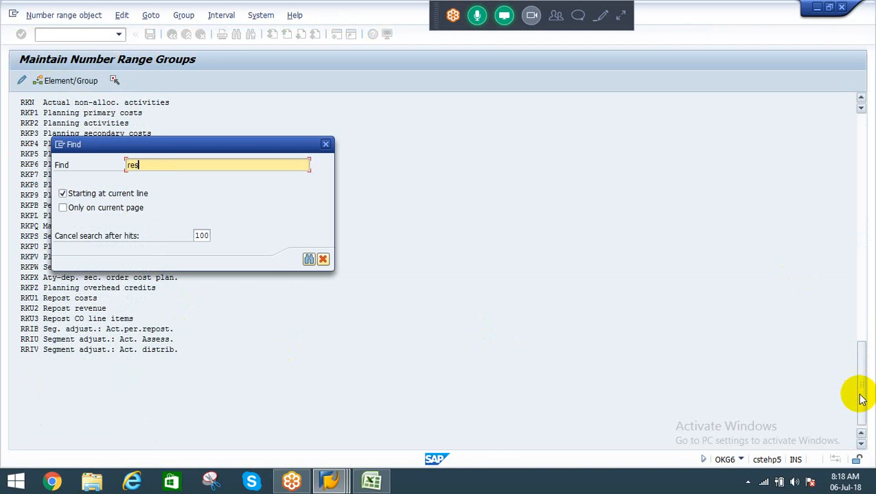
pyautogui.write('ult')
pyautogui.press('Return')
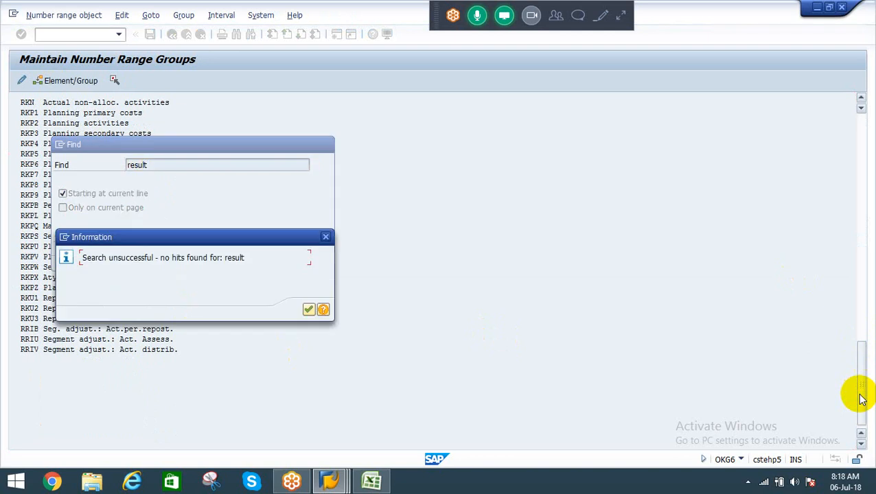
pyautogui.press('Return')
pyautogui.write('wip')
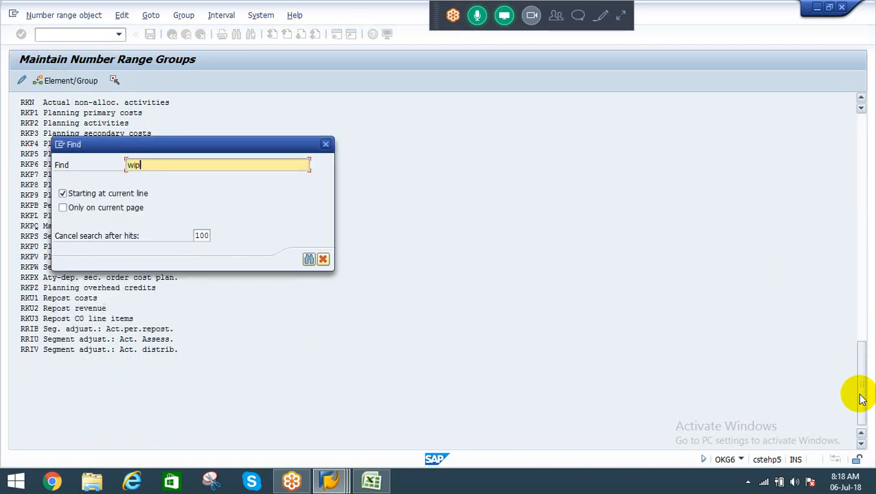
pyautogui.press('Return')
pyautogui.press('Return')
pyautogui.press('Escape')
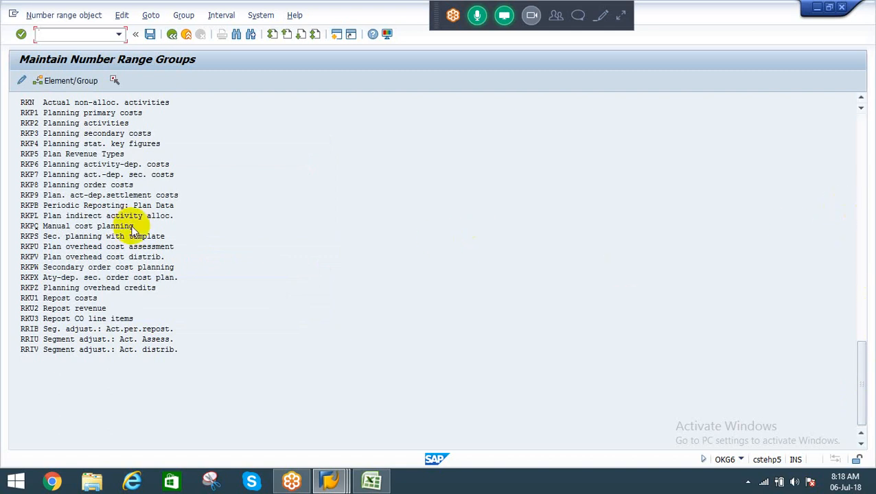
# Step: Look through the unassigned business transactions and search them for "WIP" and "RA"
pyautogui.click(860, 124)
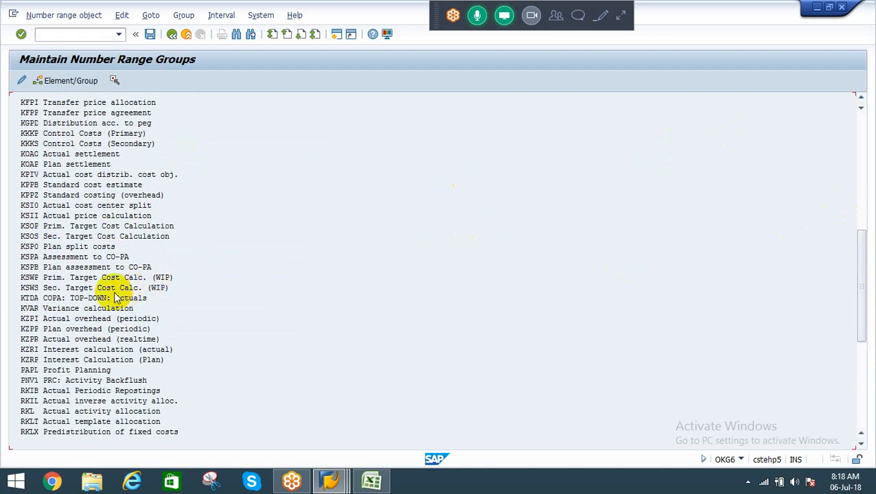
pyautogui.click(50, 280)
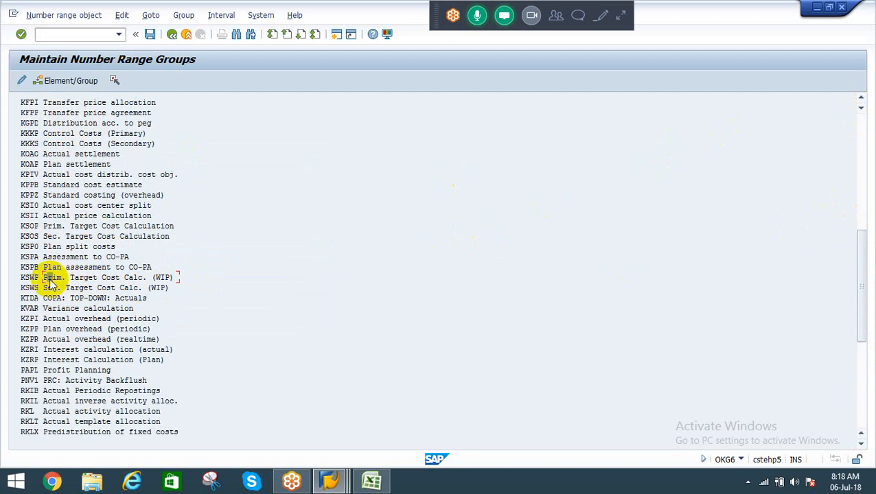
pyautogui.hotkey('ctrl', 'f')
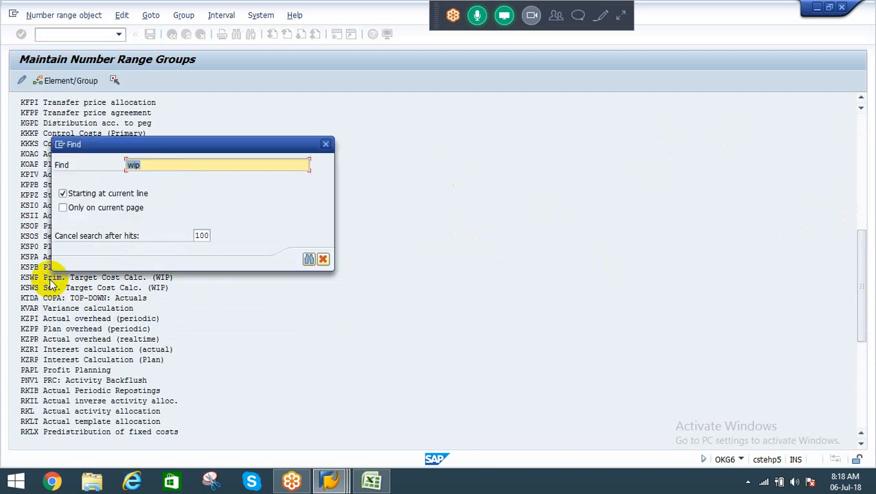
pyautogui.write('WIP')
pyautogui.press('Return')
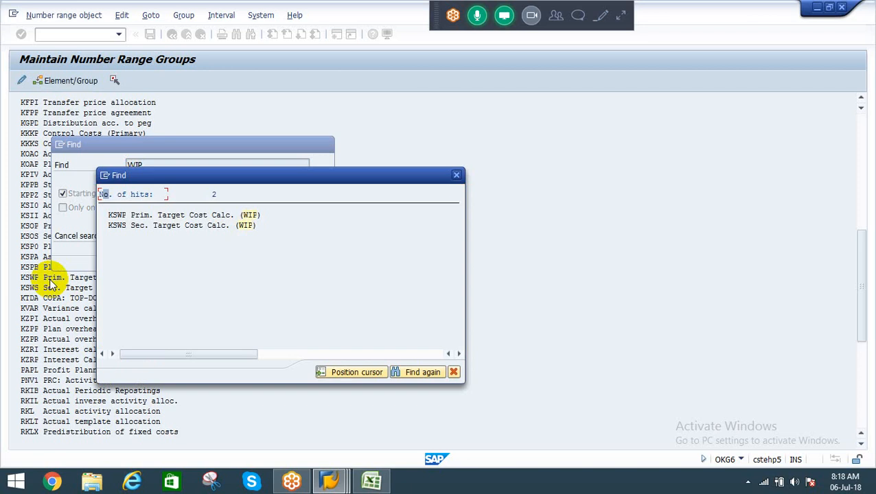
pyautogui.press('Escape')
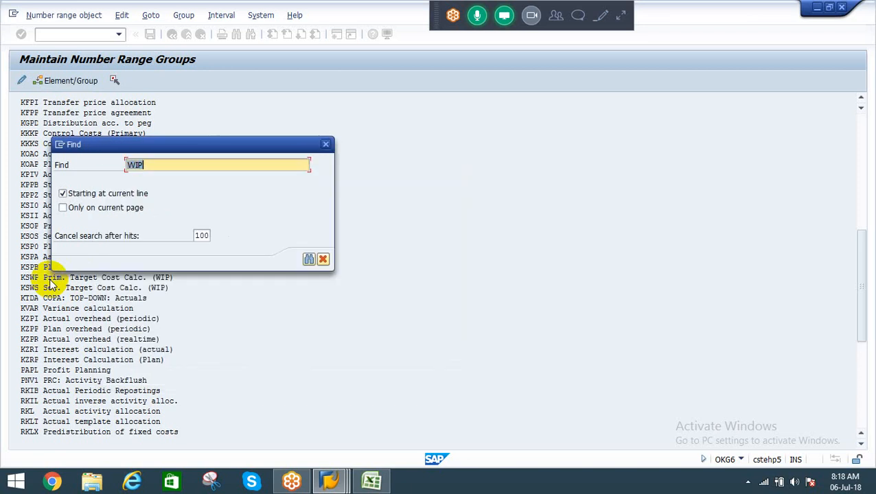
pyautogui.write('RA')
pyautogui.press('Return')
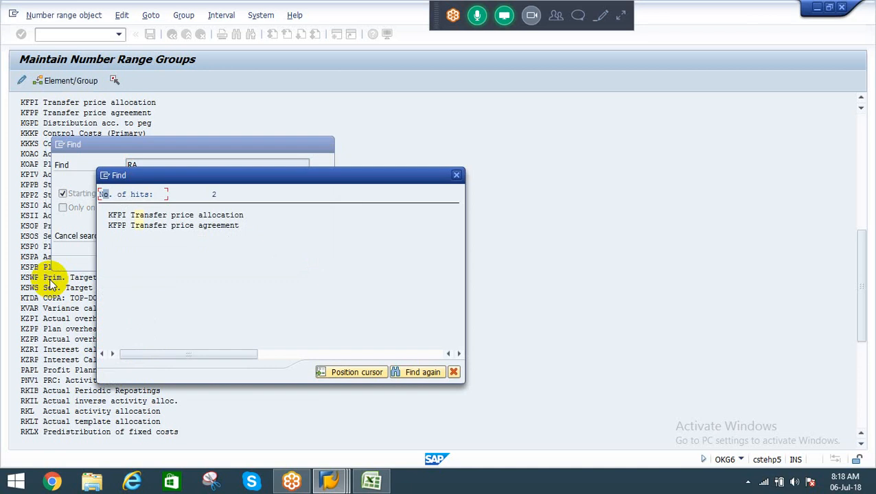
pyautogui.press('Escape')
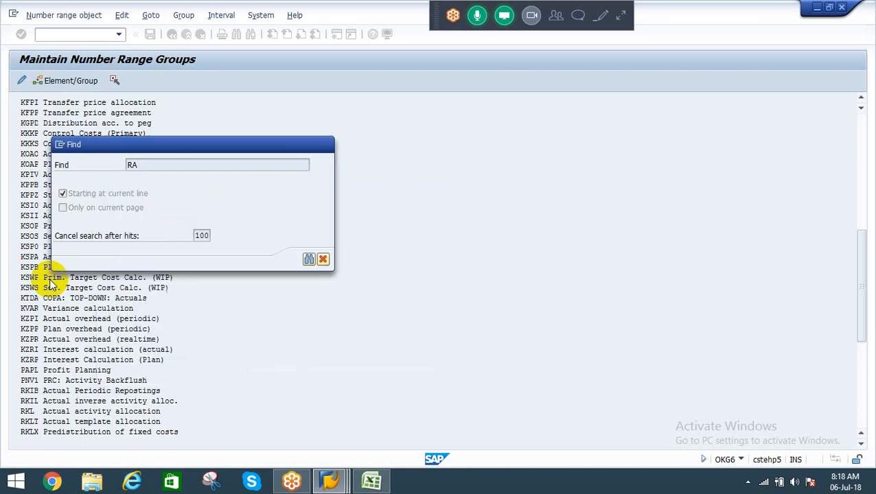
pyautogui.press('Escape')
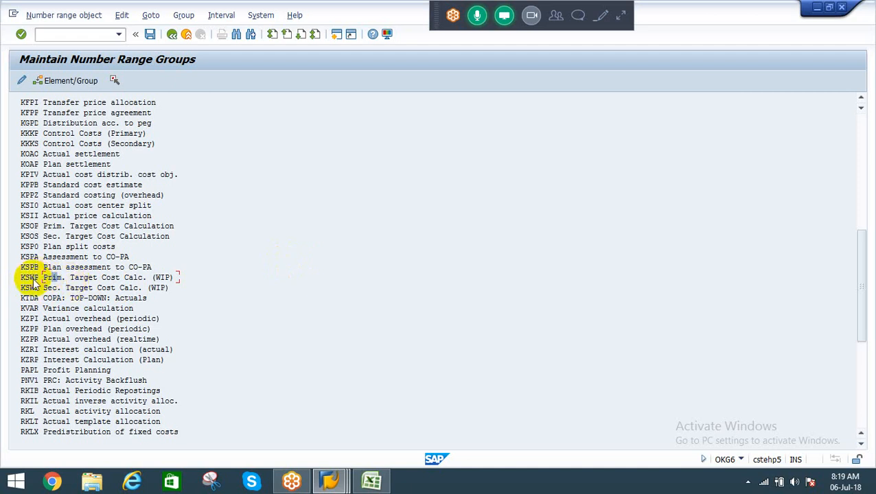
# Step: Assign the unassigned transaction KSWP Prim. Target Cost Calc. (WIP) to the Secondery actual postings number range group
pyautogui.click(34, 280)
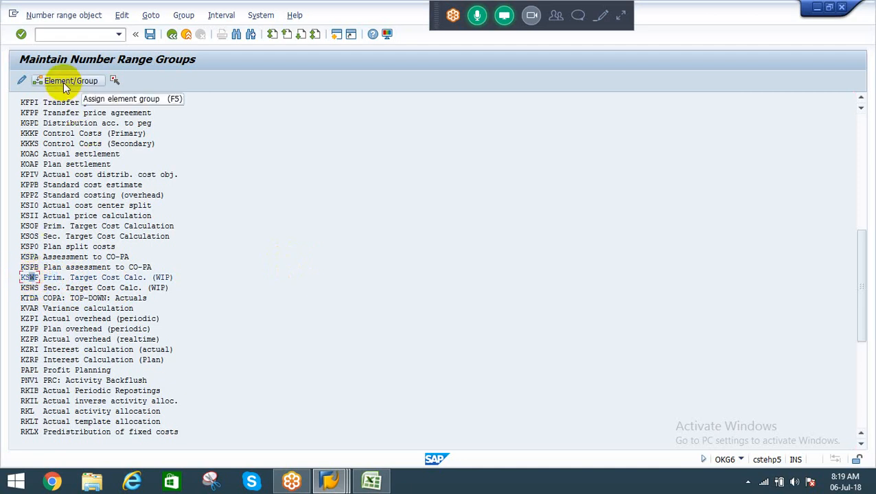
pyautogui.click(861, 254)
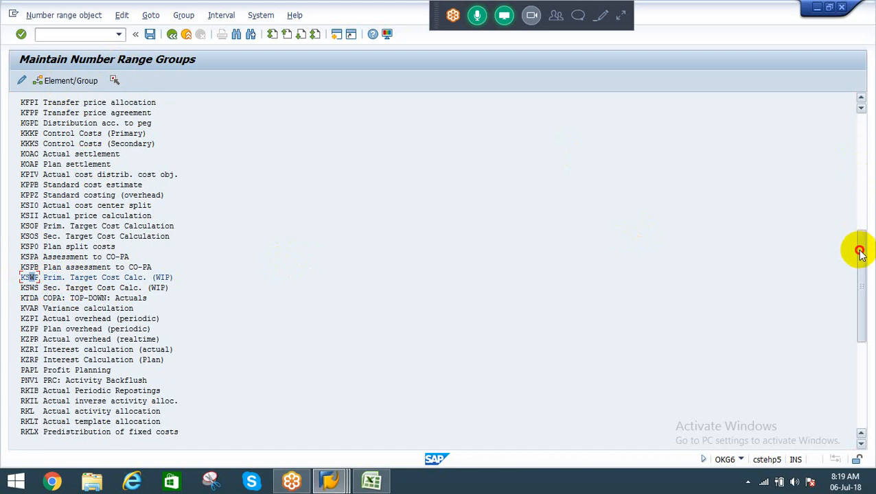
pyautogui.moveTo(862, 254); pyautogui.dragTo(855, 182)
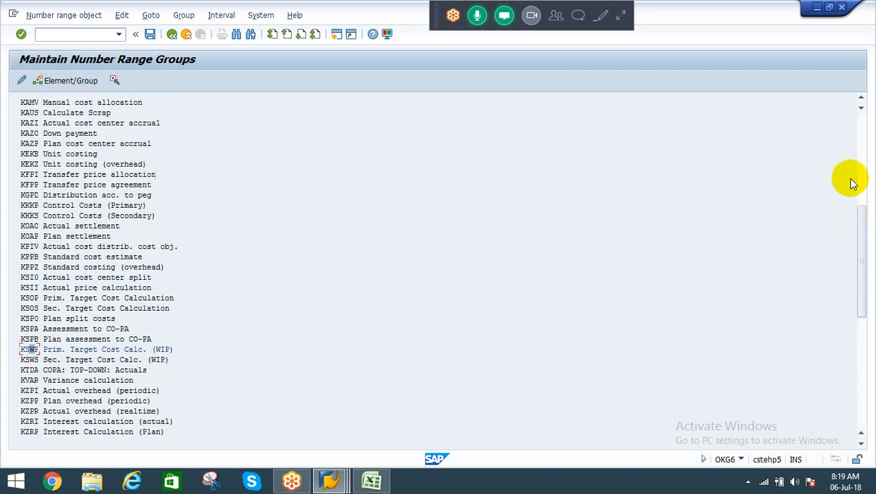
pyautogui.click(861, 128)
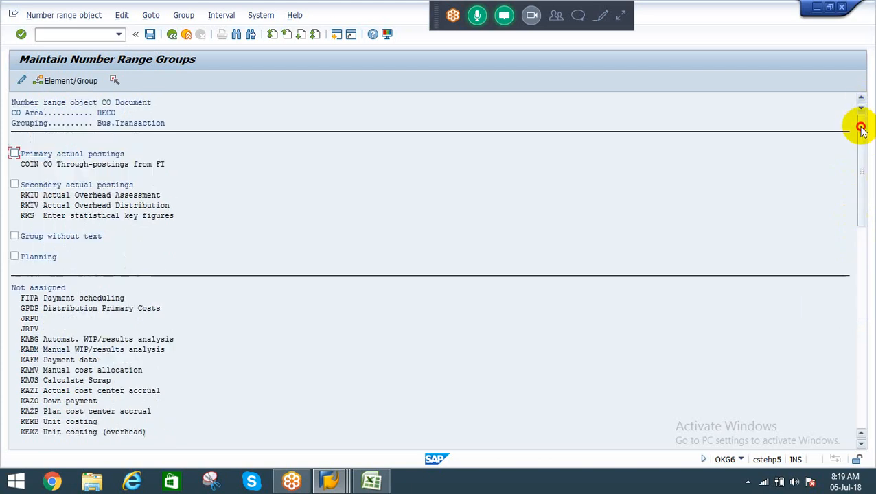
pyautogui.click(13, 186)
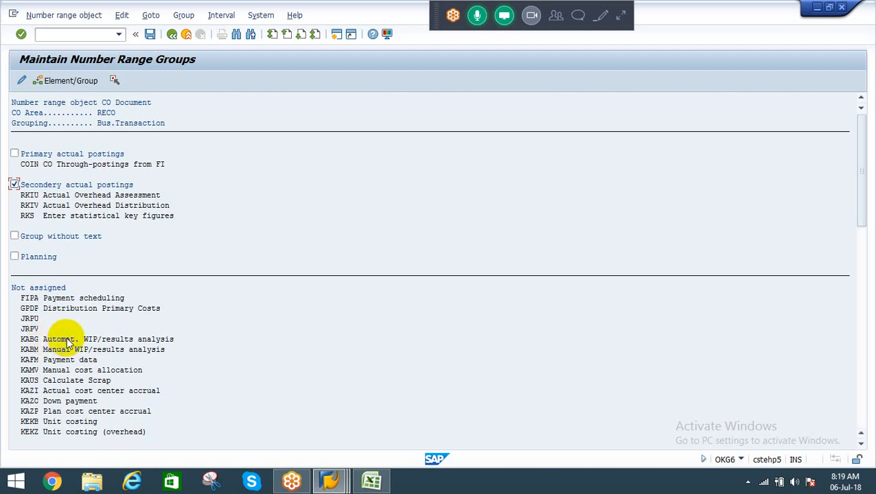
pyautogui.click(61, 84)
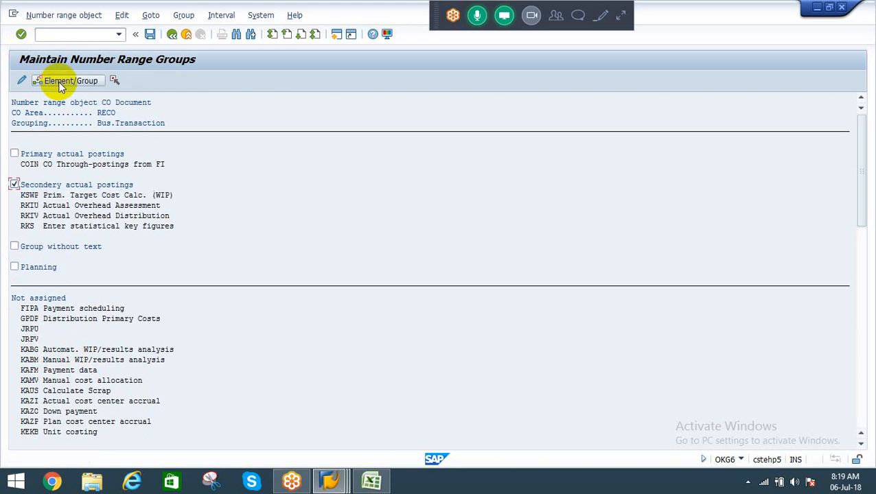
# Step: Save the number range group assignment, accept the transport notice and return to the implementation guide structure
pyautogui.click(150, 34)
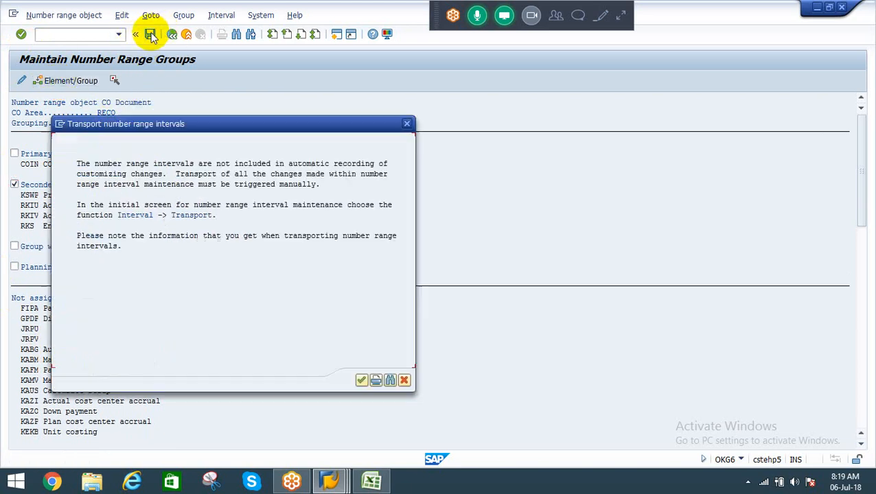
pyautogui.click(361, 380)
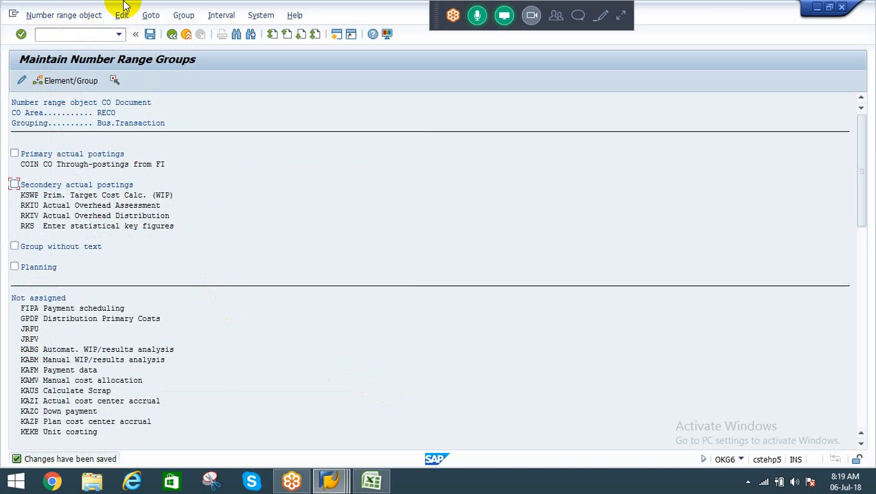
pyautogui.click(172, 35)
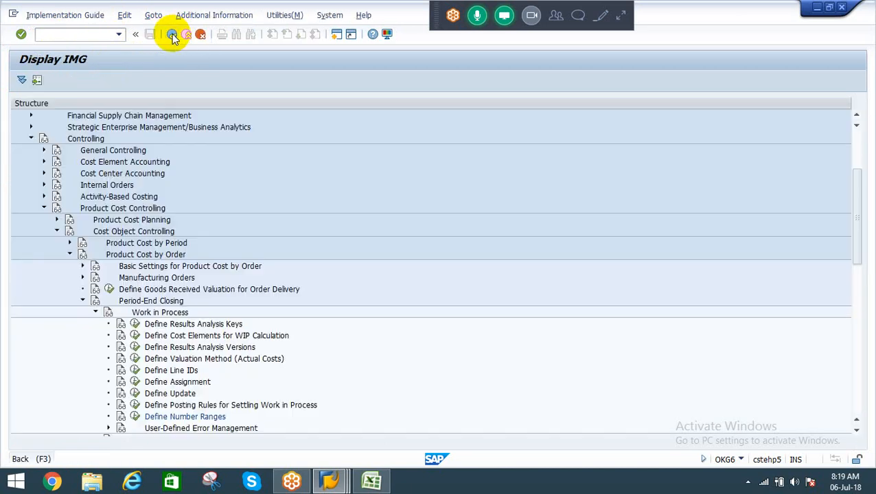
# Step: Execute Define Results Analysis Versions and open the details of RA version 0 for CO area RECO
pyautogui.click(187, 347)
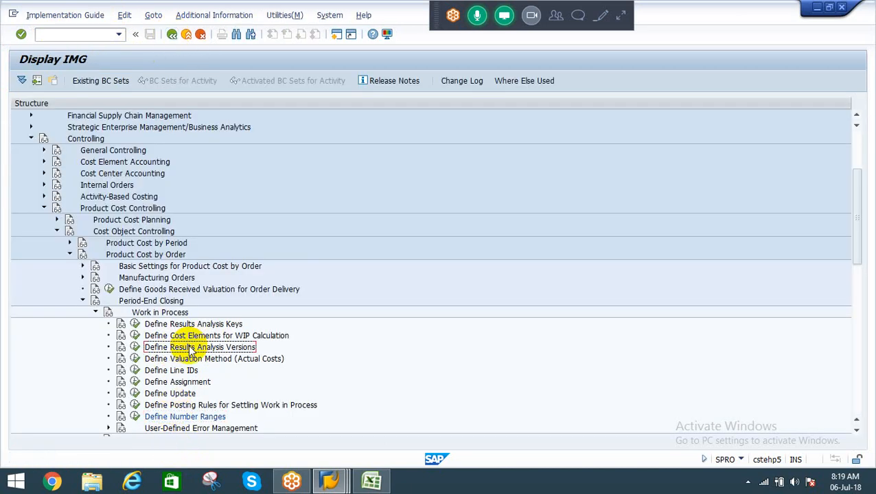
pyautogui.click(136, 348)
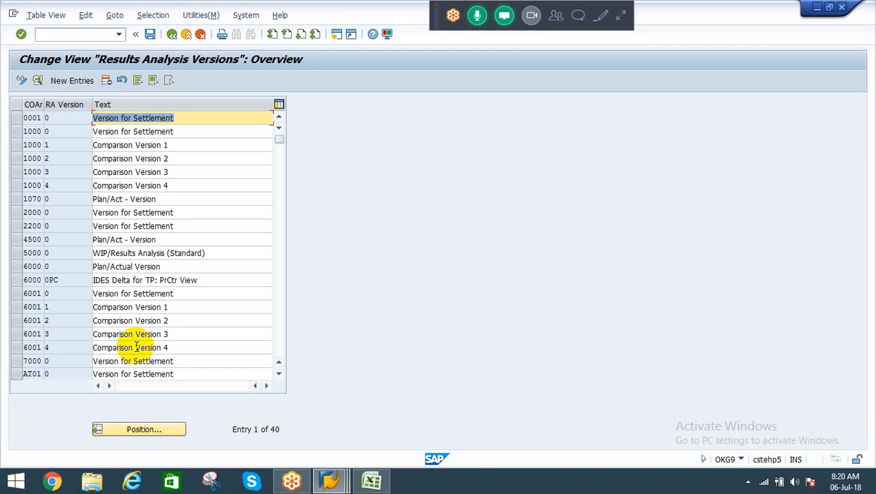
pyautogui.click(135, 431)
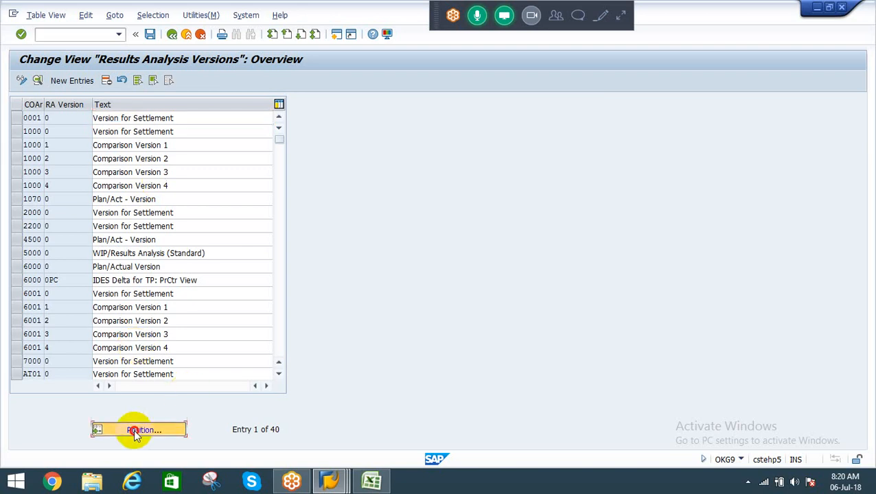
pyautogui.write('reco')
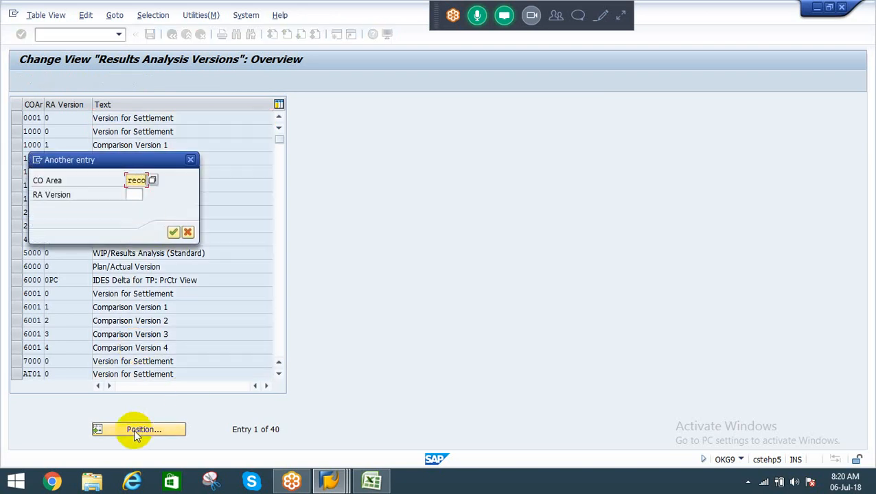
pyautogui.press('Return')
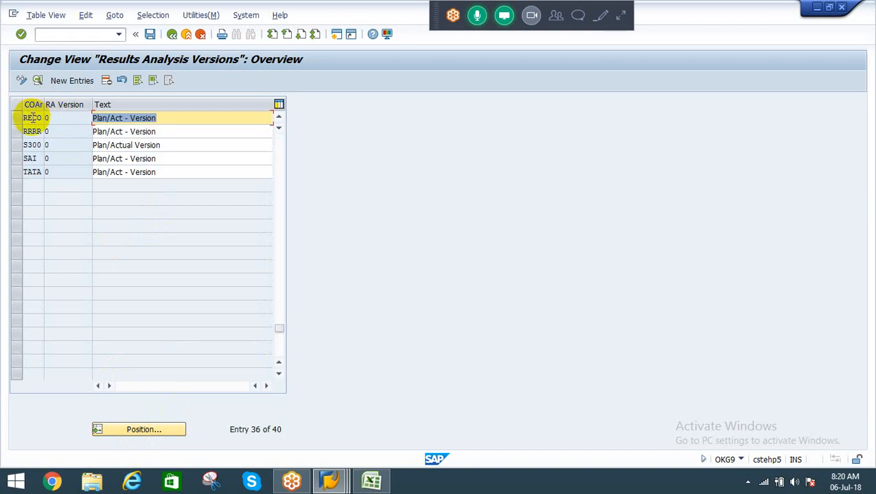
pyautogui.doubleClick(31, 118)
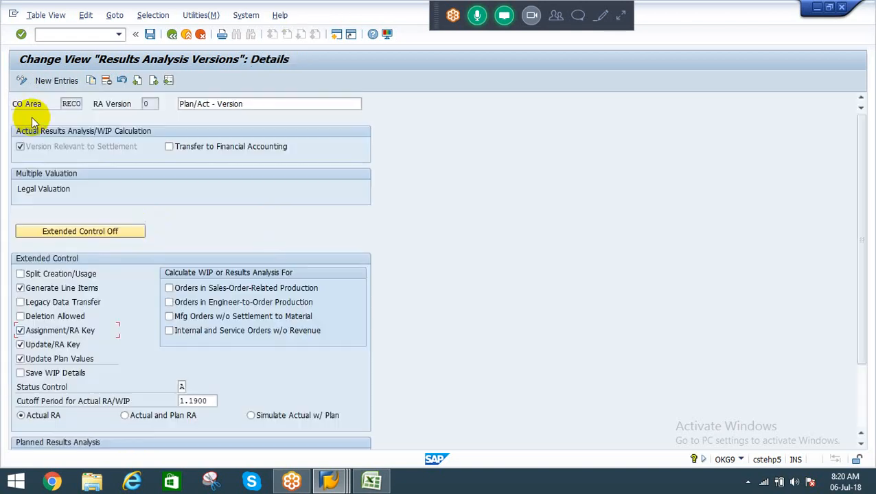
# Step: Activate Transfer to Financial Accounting for the RA version and save it to customizing request CSTK900929
pyautogui.click(180, 142)
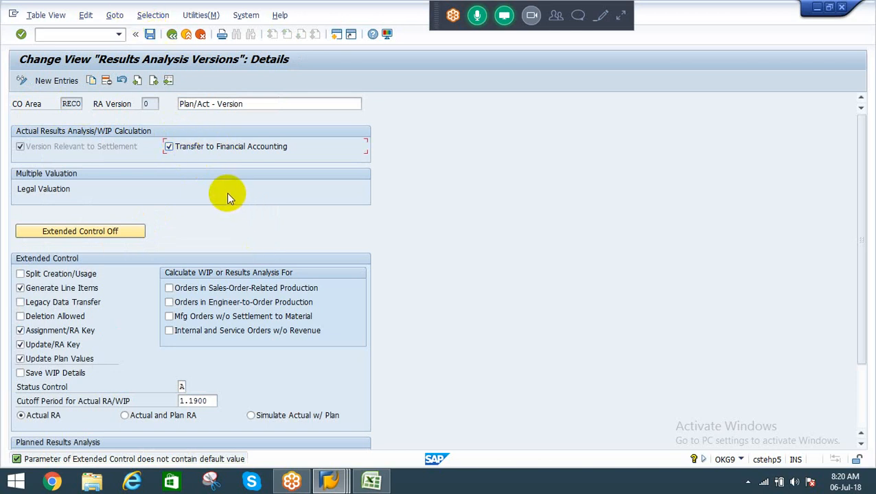
pyautogui.click(150, 33)
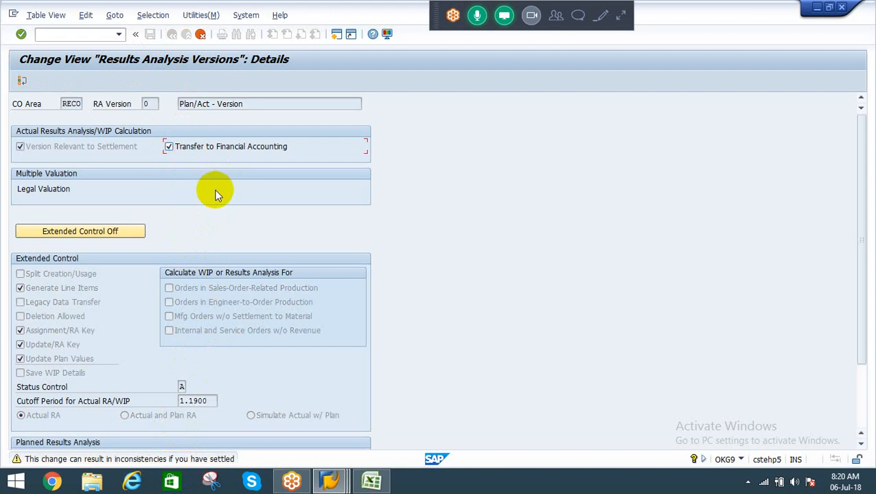
pyautogui.hotkey('ctrl', 's')
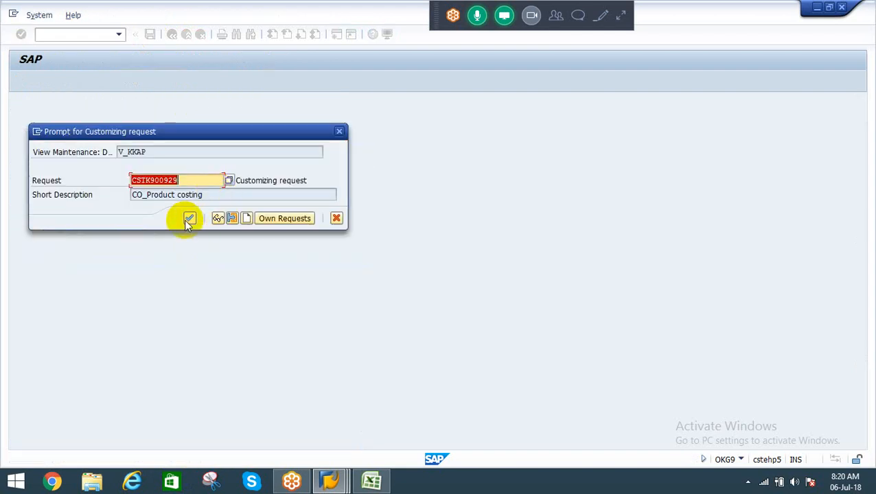
pyautogui.click(190, 218)
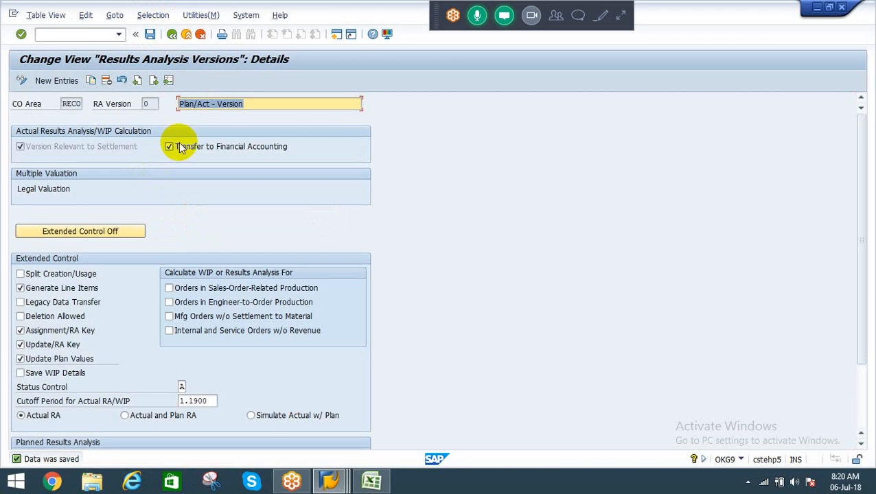
# Step: Leave the results analysis versions view and expand Variance Calculation under Period-End Closing in the implementation guide
pyautogui.click(176, 38)
pyautogui.click(177, 38)
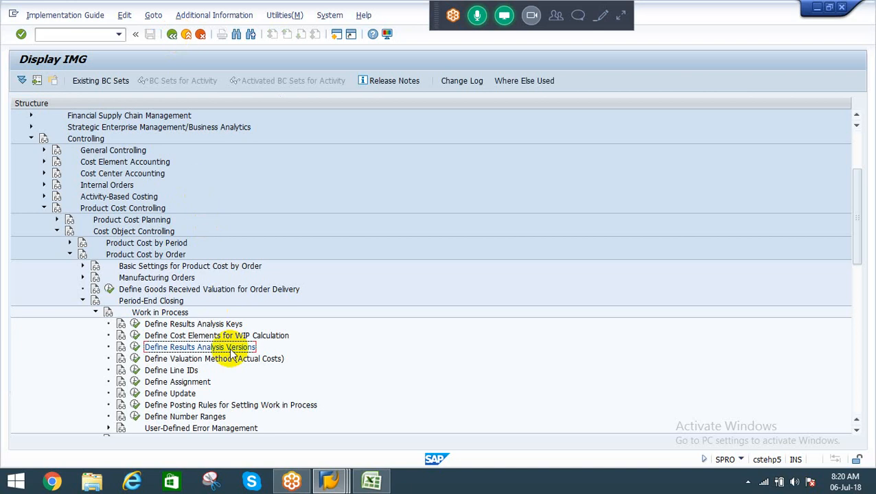
pyautogui.click(183, 407)
pyautogui.press('Down')
pyautogui.press('Down')
pyautogui.press('Down')
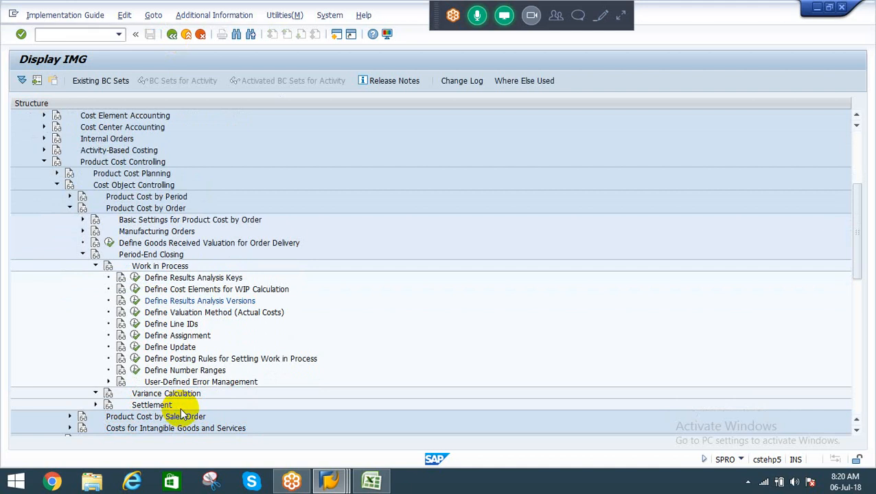
pyautogui.press('Right')
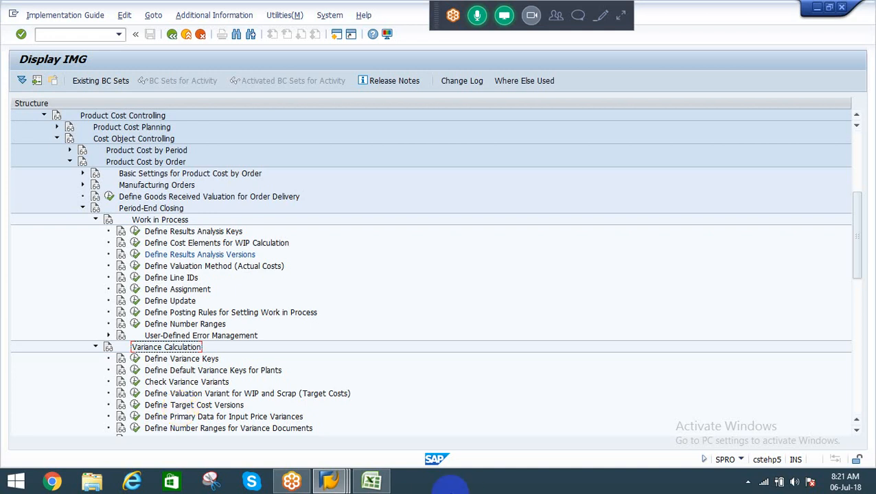
pyautogui.click(748, 482)
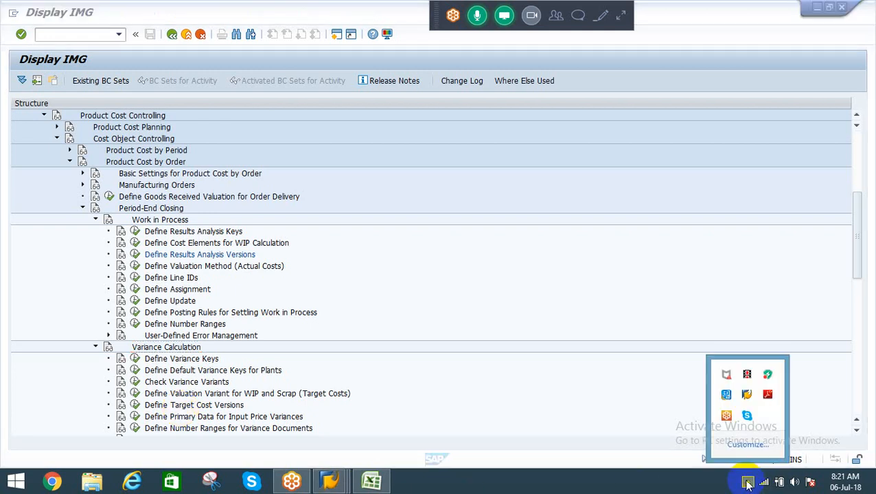